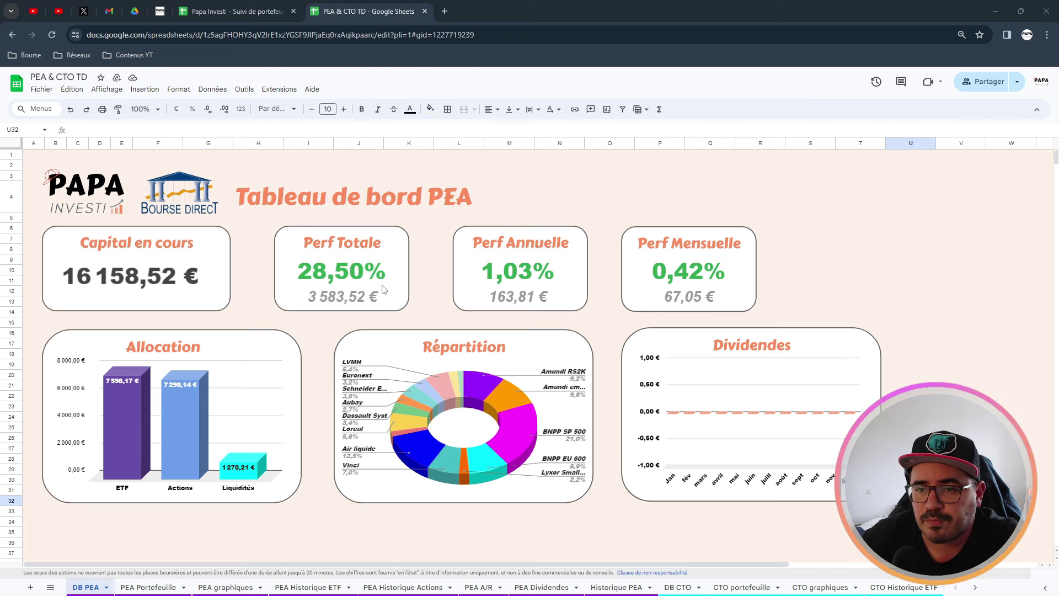
Switch to the Papa Investi - Suivi de portefeuille spreadsheet and view the options for making a copy of it, without creating one.
{"action": "left_click", "coordinate": [237, 11]}
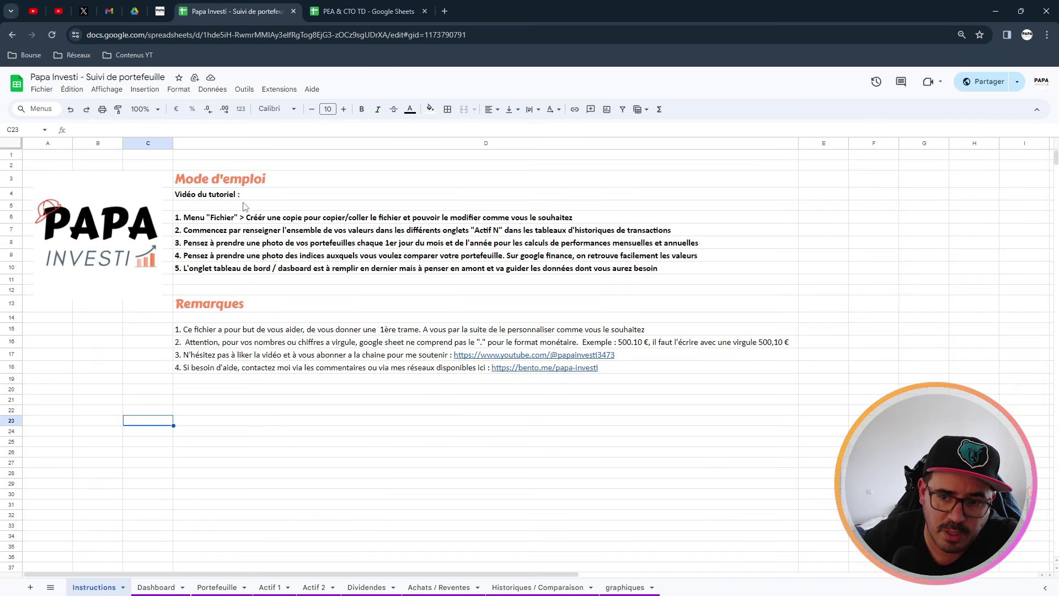
{"action": "left_click", "coordinate": [210, 219]}
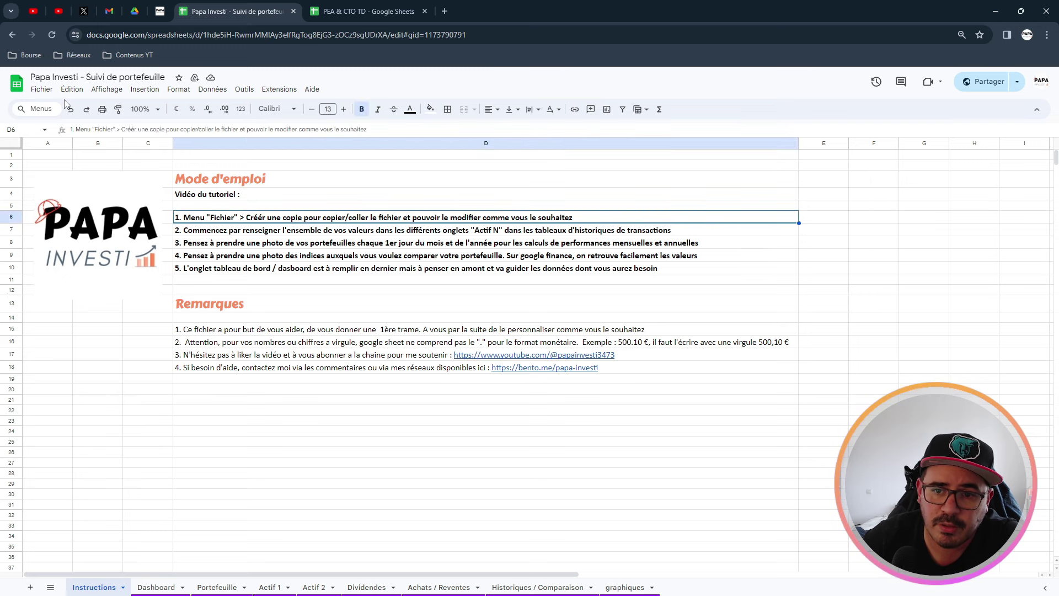
{"action": "left_click", "coordinate": [41, 89]}
{"action": "left_click", "coordinate": [83, 154]}
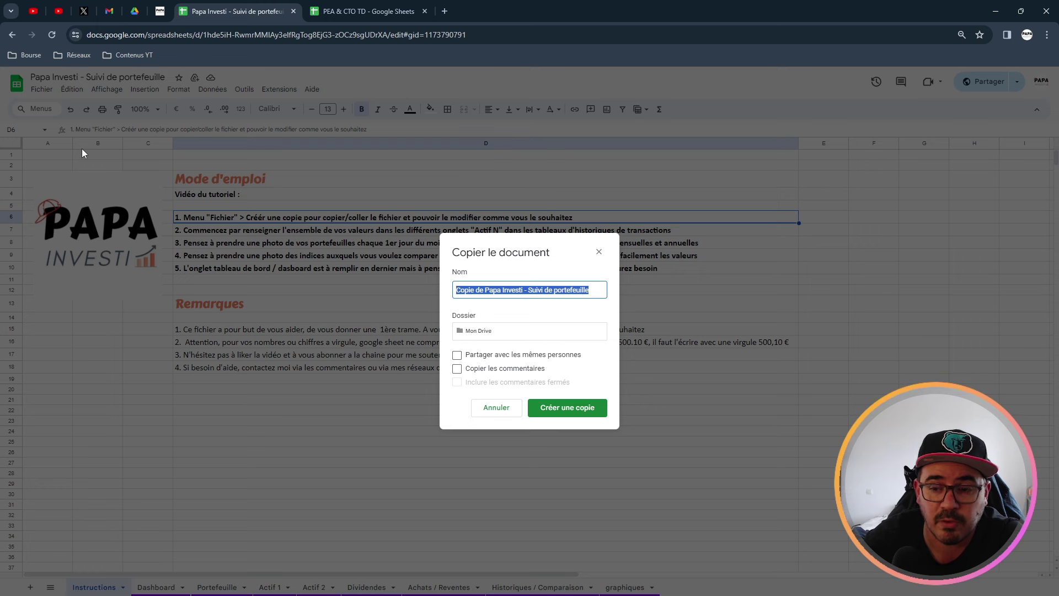
{"action": "left_click", "coordinate": [492, 408]}
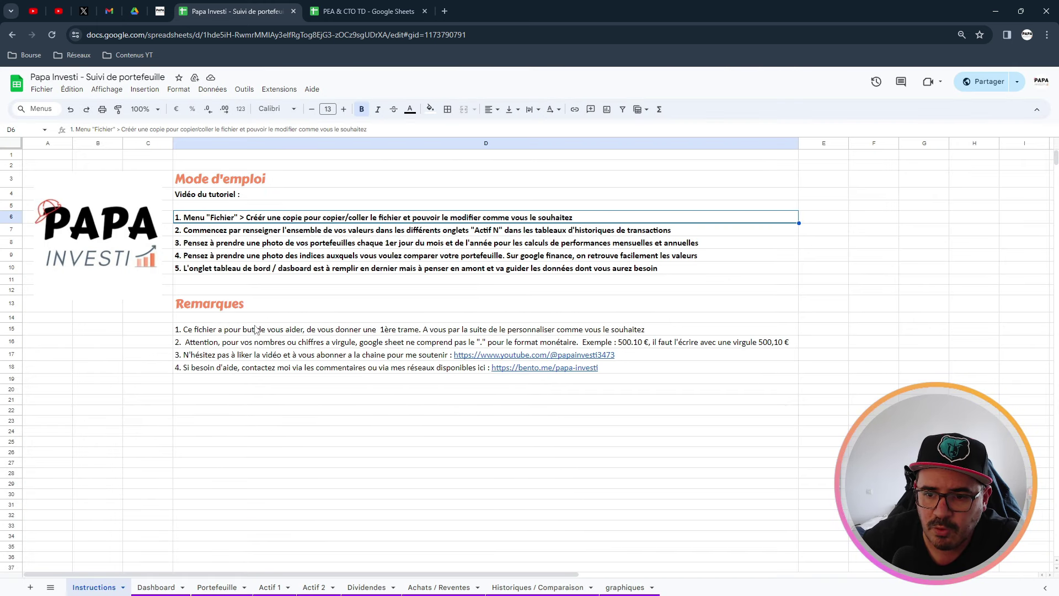
Read through points 2 to 5 of the Mode d'emploi and the Remarques on the Instructions sheet.
{"action": "left_click", "coordinate": [193, 231]}
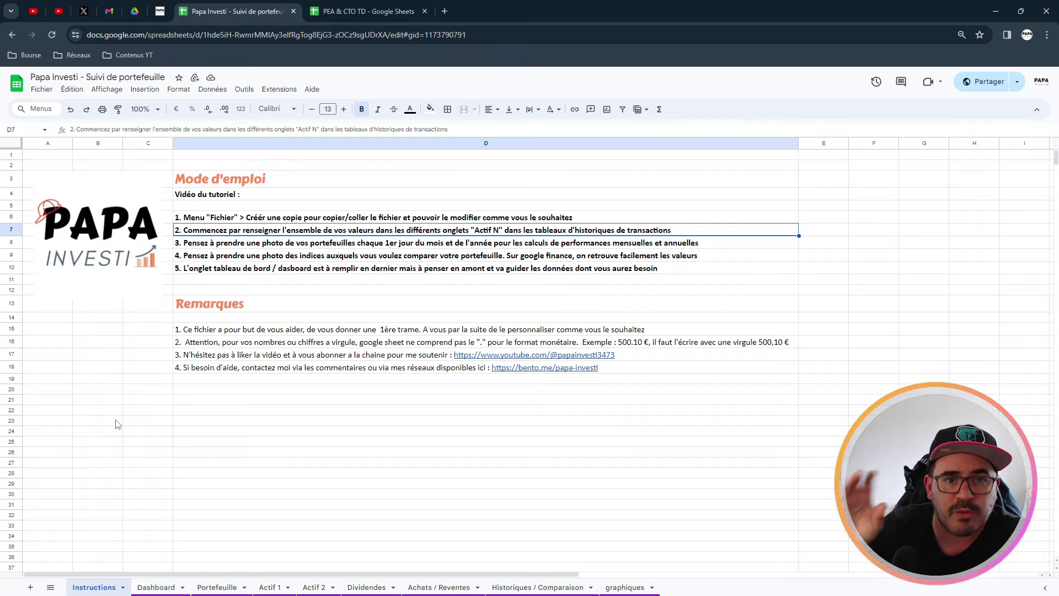
{"action": "left_click", "coordinate": [198, 247]}
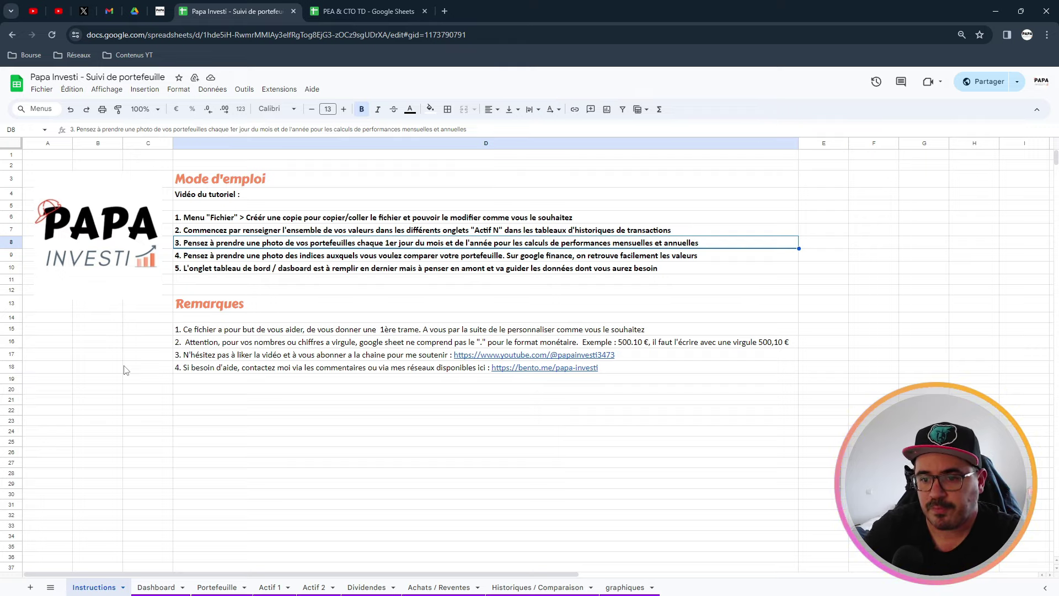
{"action": "left_click", "coordinate": [196, 256]}
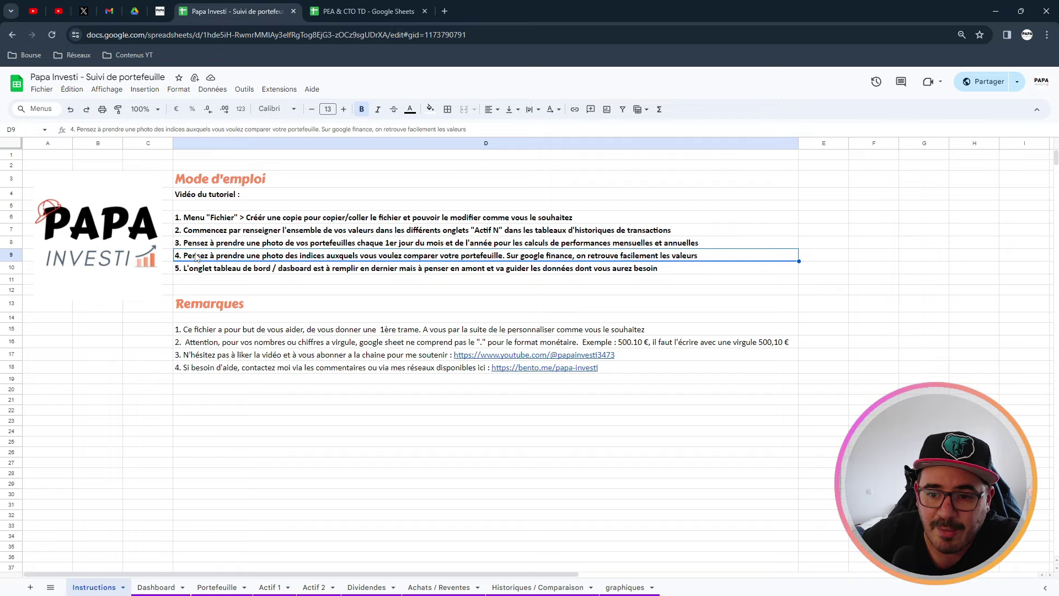
{"action": "left_click", "coordinate": [132, 357]}
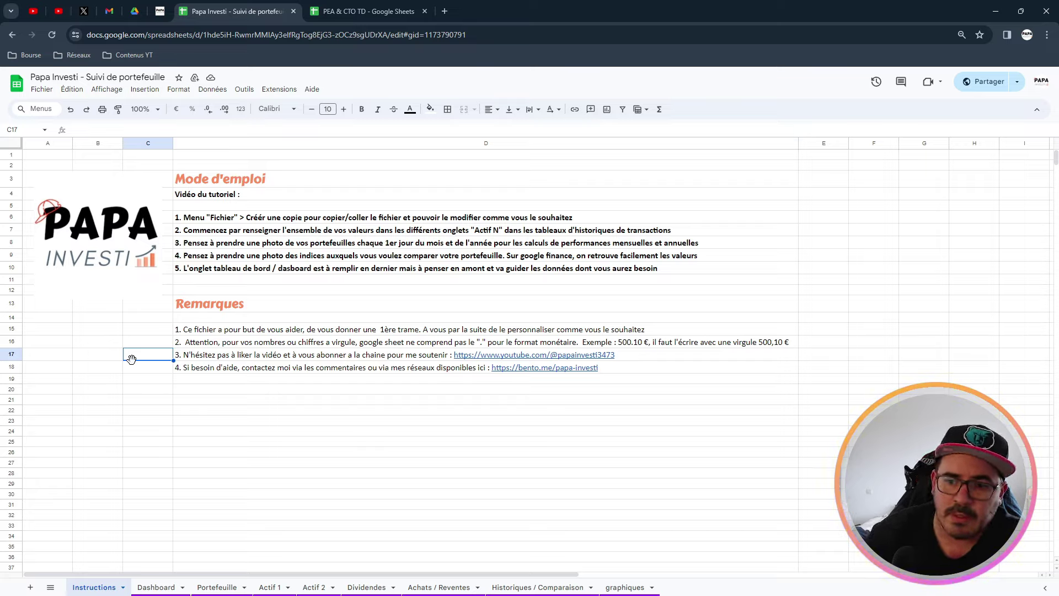
{"action": "left_click", "coordinate": [202, 273]}
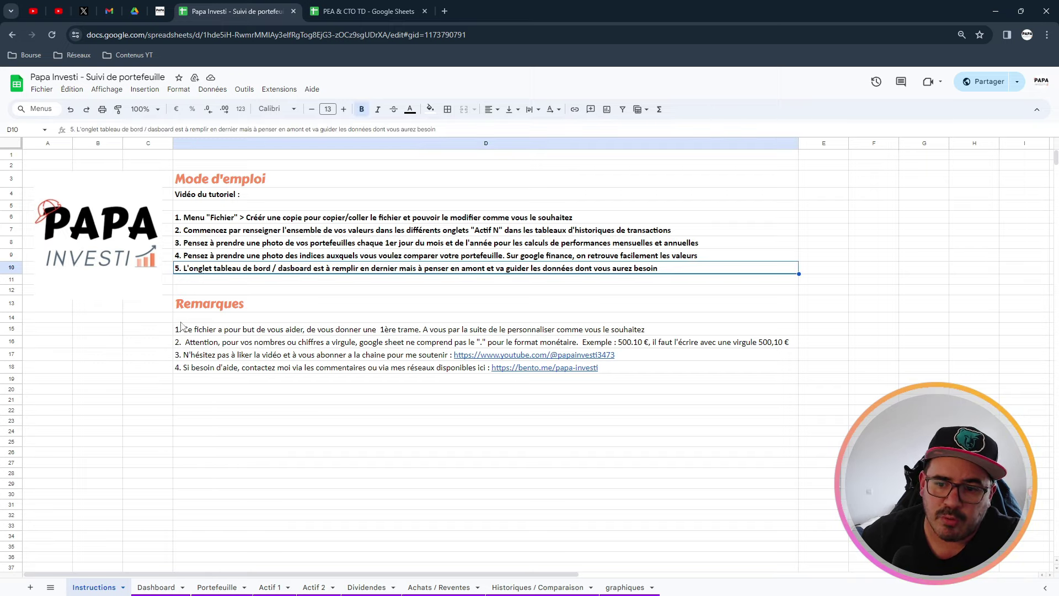
{"action": "left_click", "coordinate": [113, 392]}
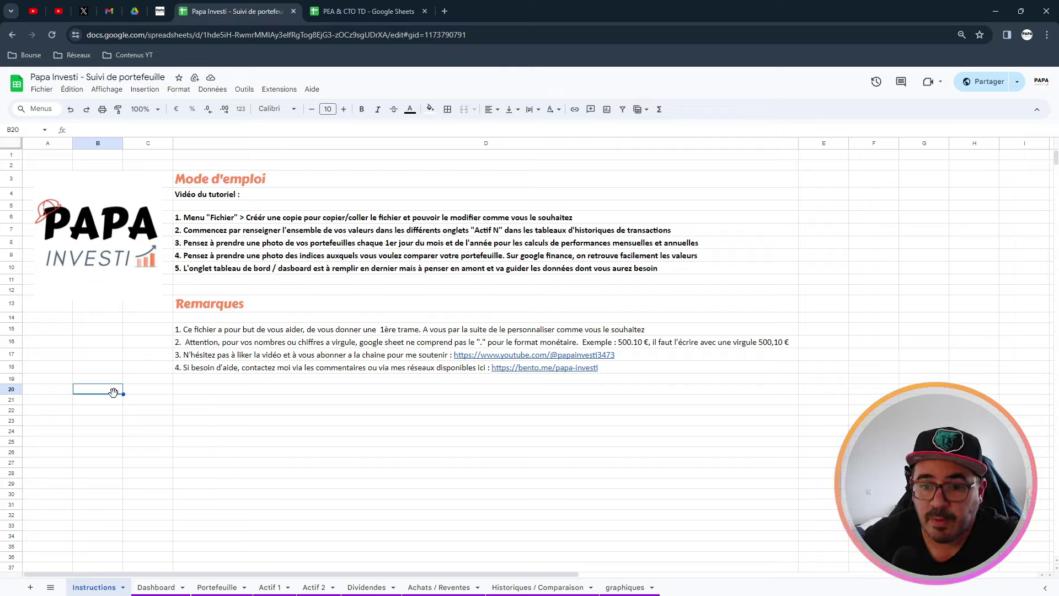
{"action": "left_click", "coordinate": [110, 400]}
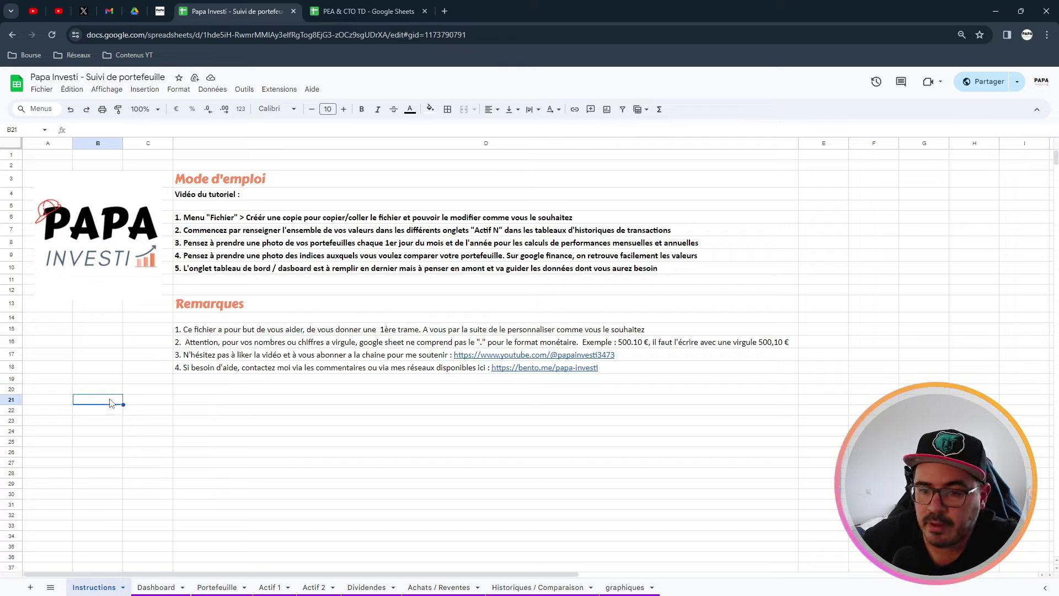
{"action": "left_click", "coordinate": [208, 330]}
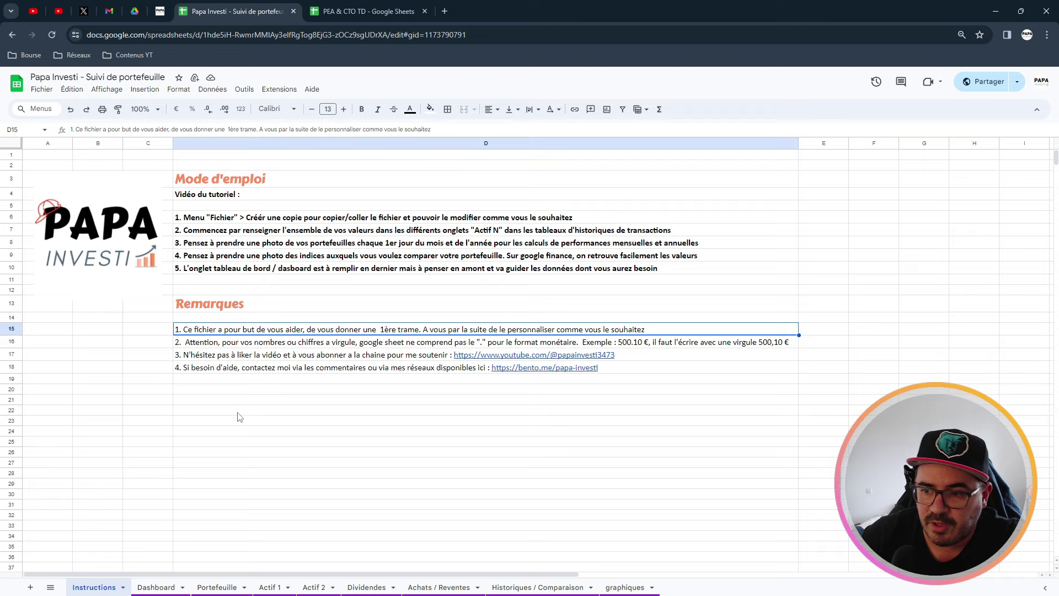
{"action": "left_click", "coordinate": [213, 348]}
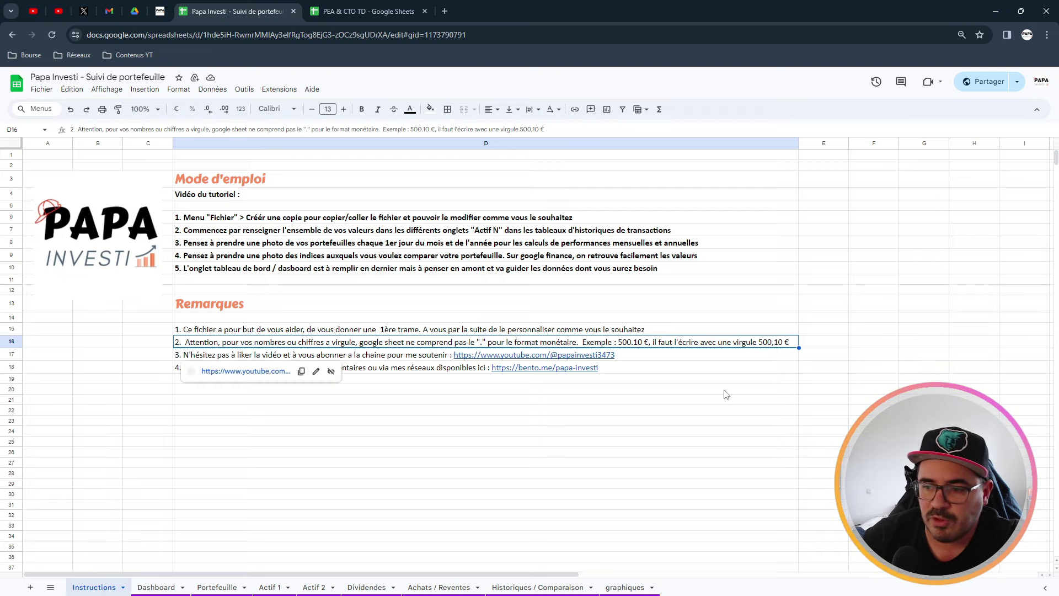
{"action": "left_click", "coordinate": [578, 468]}
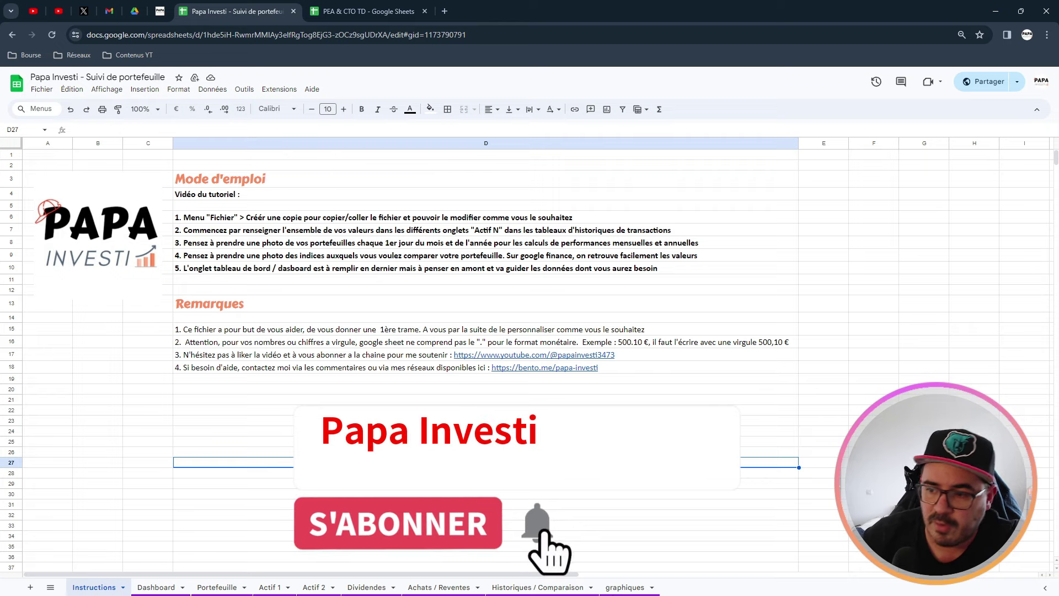
{"action": "left_click", "coordinate": [206, 421]}
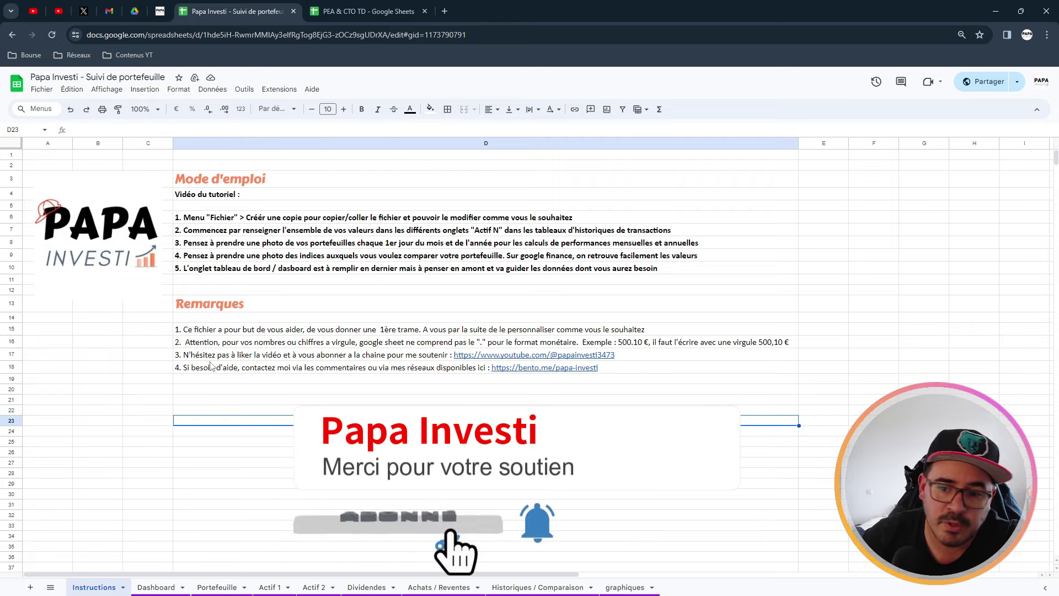
{"action": "mouse_move", "coordinate": [206, 360]}
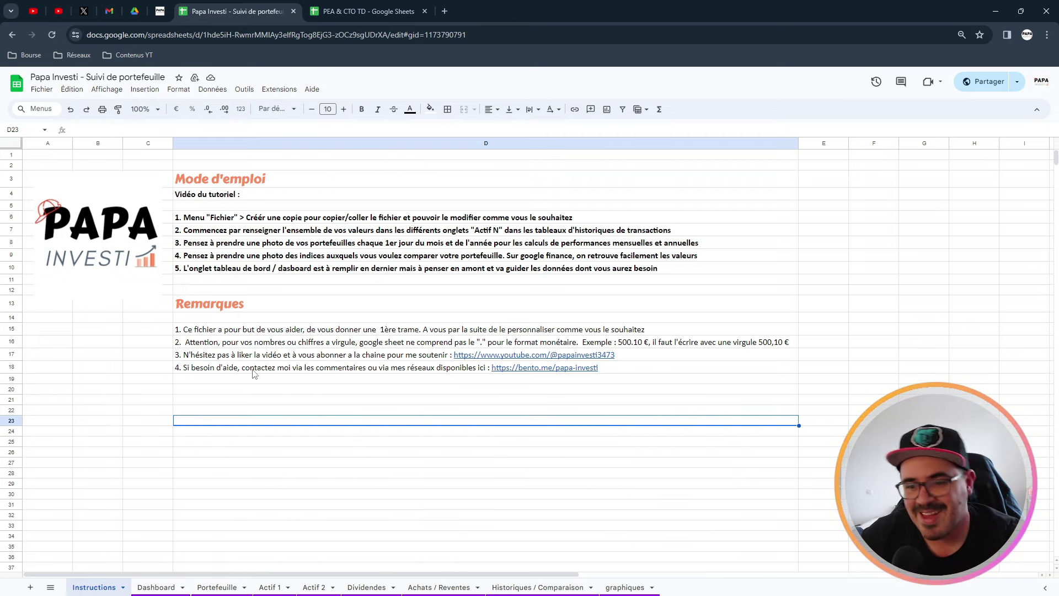
{"action": "mouse_move", "coordinate": [251, 359]}
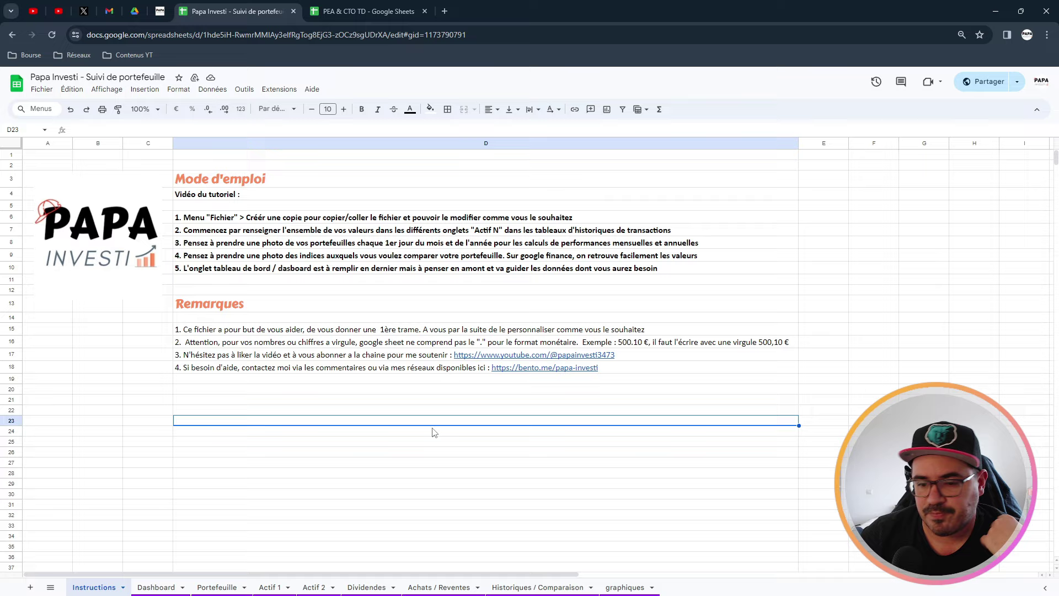
Follow the bento.me link in remark 4, look over the social network and broker offers, and return to the Instructions sheet.
{"action": "left_click", "coordinate": [228, 370]}
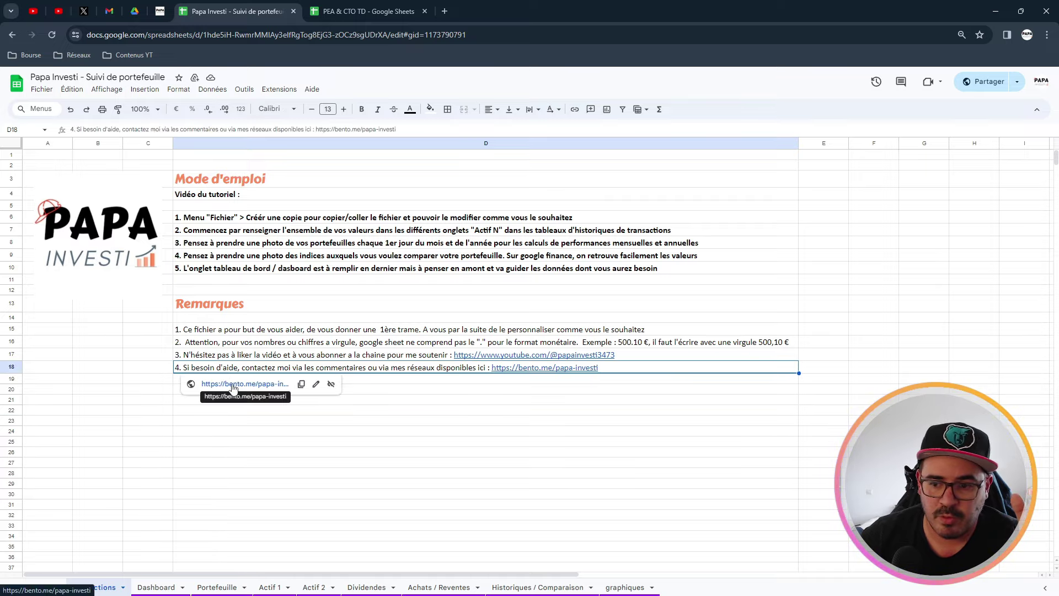
{"action": "left_click", "coordinate": [232, 385]}
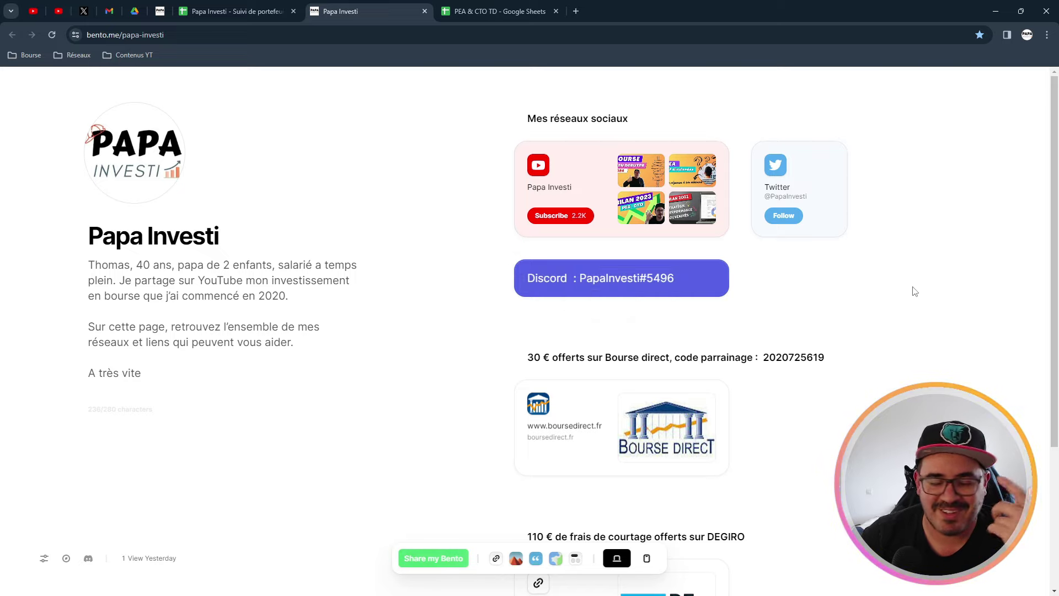
{"action": "scroll", "coordinate": [920, 320], "scroll_direction": "down", "scroll_amount": 2}
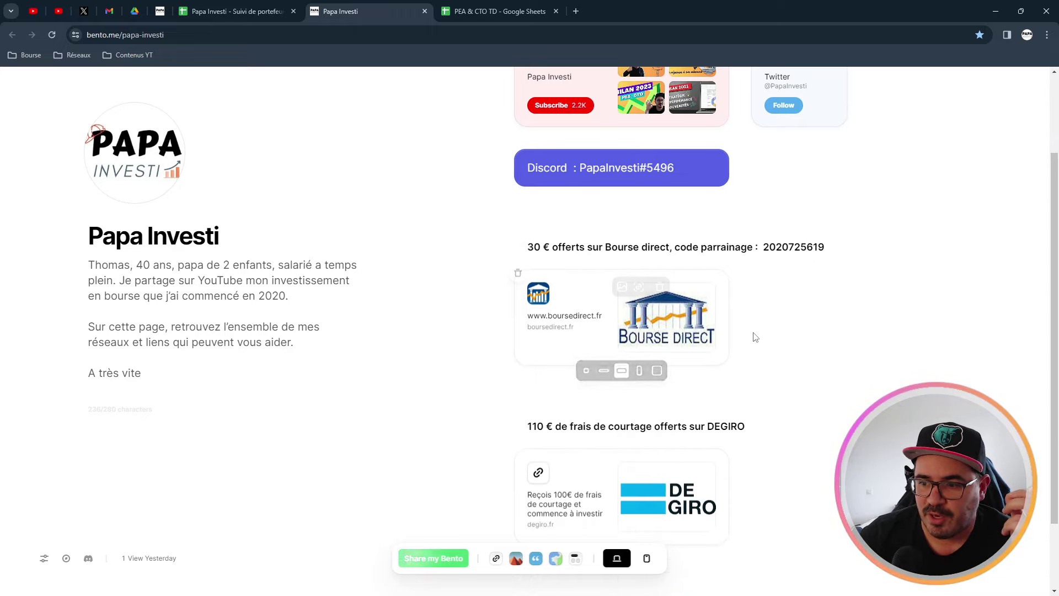
{"action": "scroll", "coordinate": [871, 379], "scroll_direction": "down", "scroll_amount": 2}
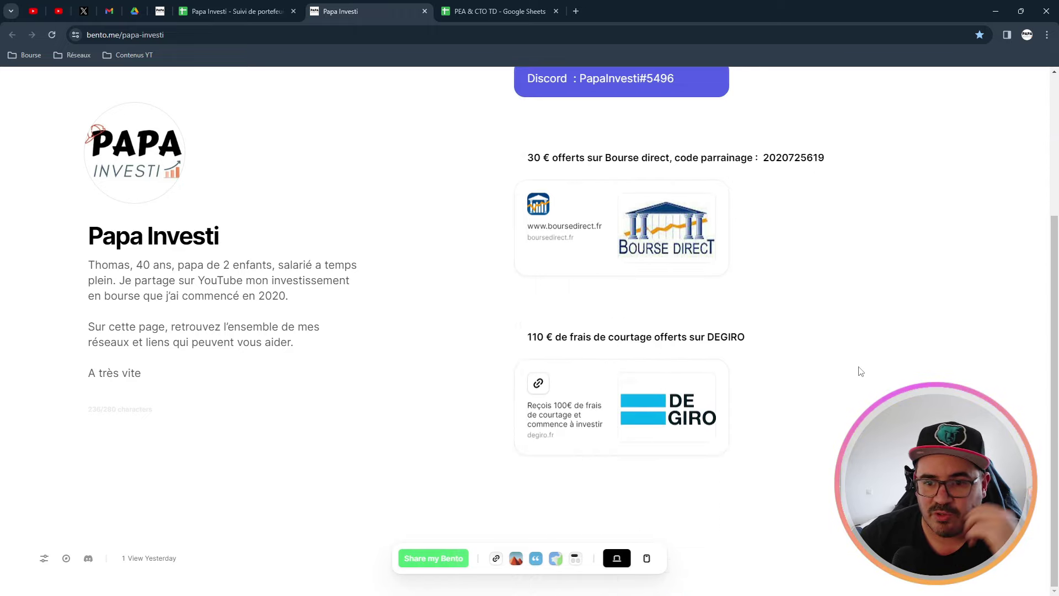
{"action": "scroll", "coordinate": [552, 403], "scroll_direction": "up", "scroll_amount": 3}
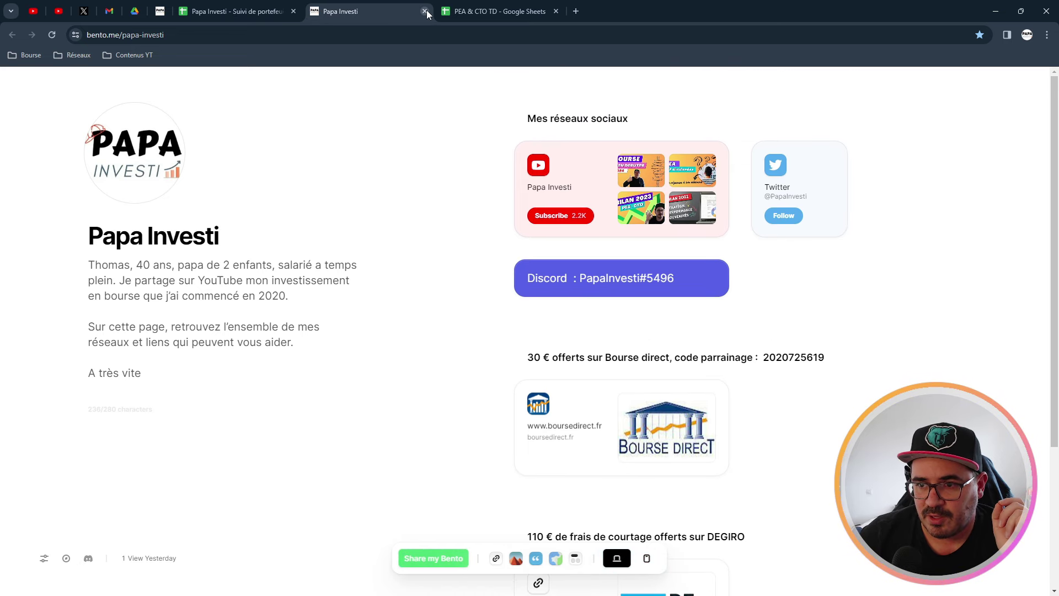
{"action": "left_click", "coordinate": [426, 11]}
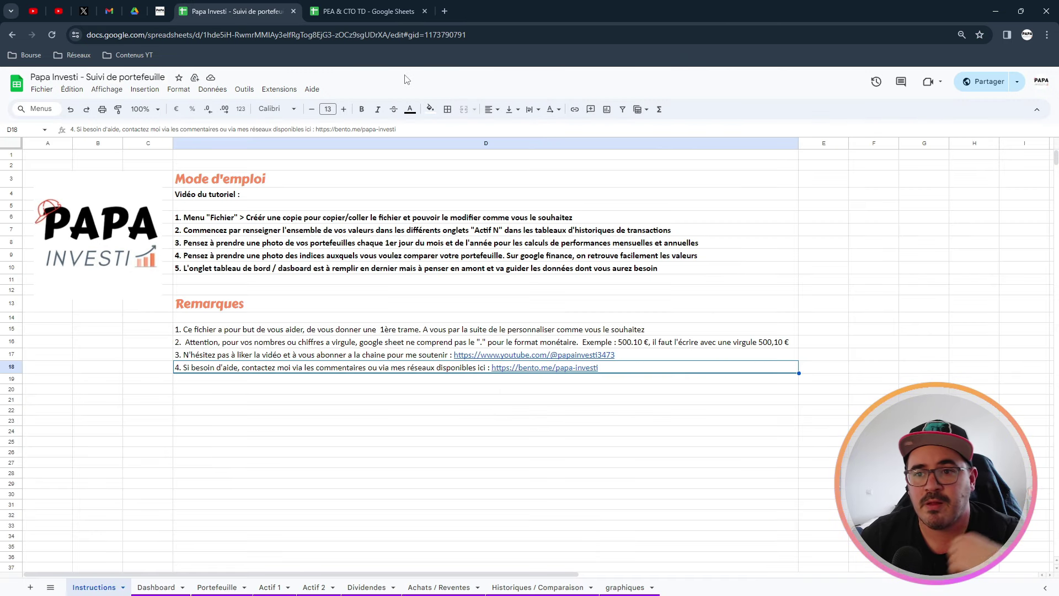
{"action": "left_click", "coordinate": [275, 402]}
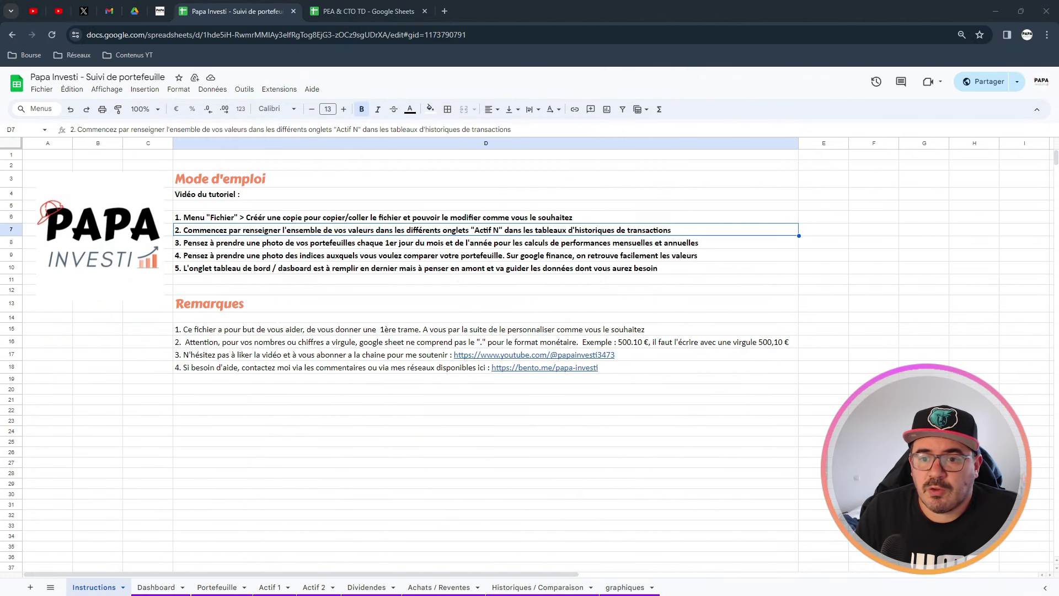
Look at the Actif 1 and Actif 2 sheets and rename the Actif 1 sheet as ETF.
{"action": "left_click", "coordinate": [269, 586]}
{"action": "left_click", "coordinate": [314, 587]}
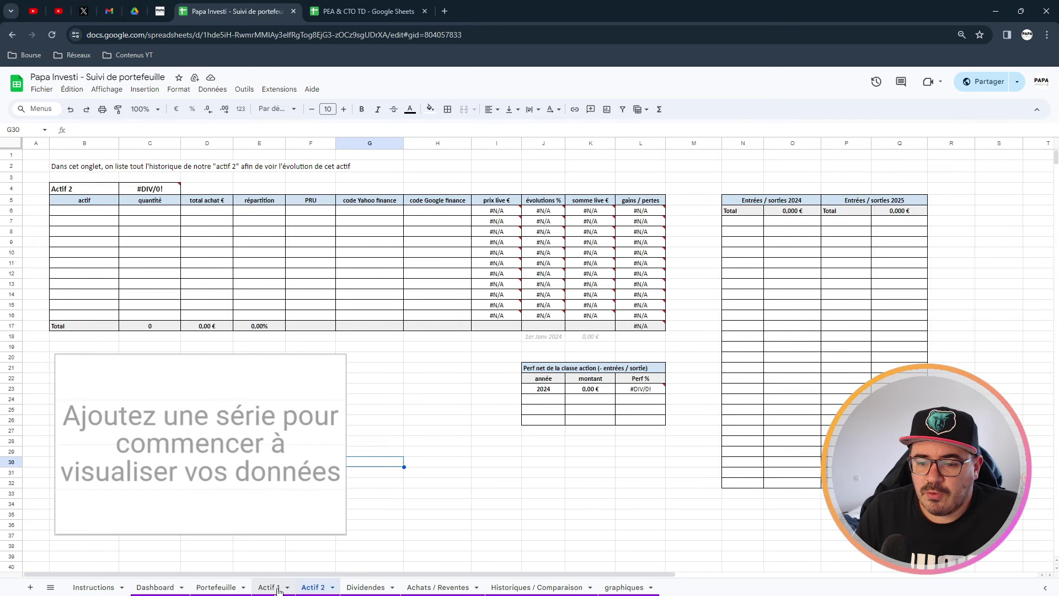
{"action": "left_click", "coordinate": [269, 587]}
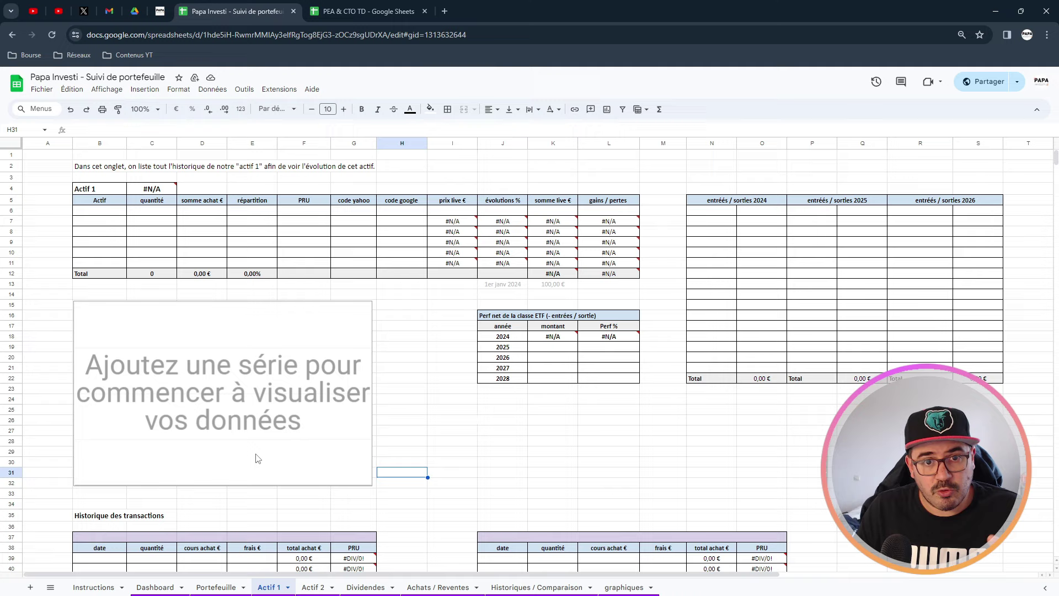
{"action": "right_click", "coordinate": [271, 587]}
{"action": "left_click", "coordinate": [301, 462]}
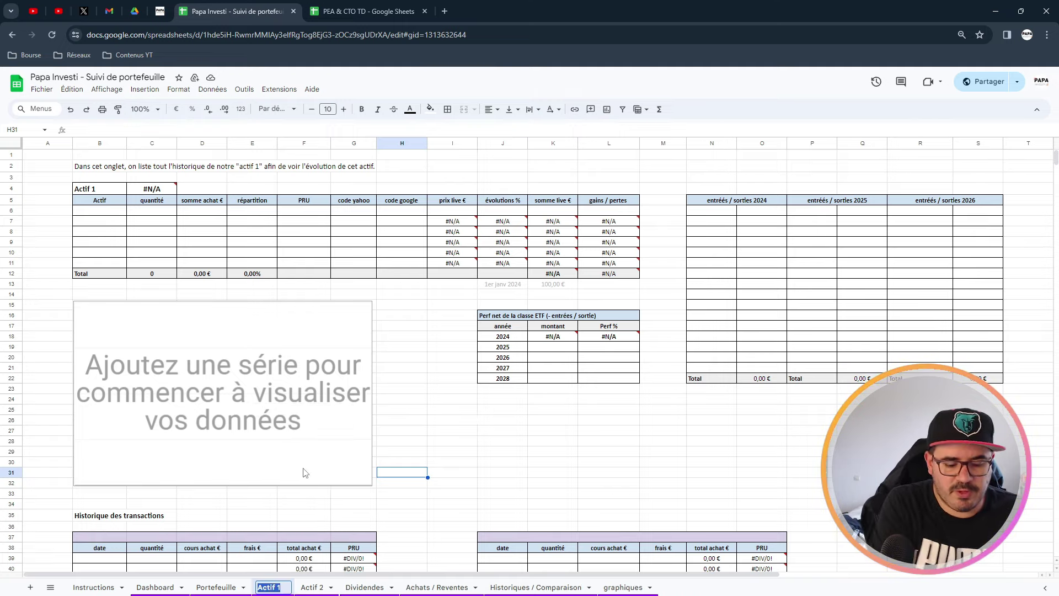
{"action": "type", "text": "ETF"}
{"action": "key", "text": "Return"}
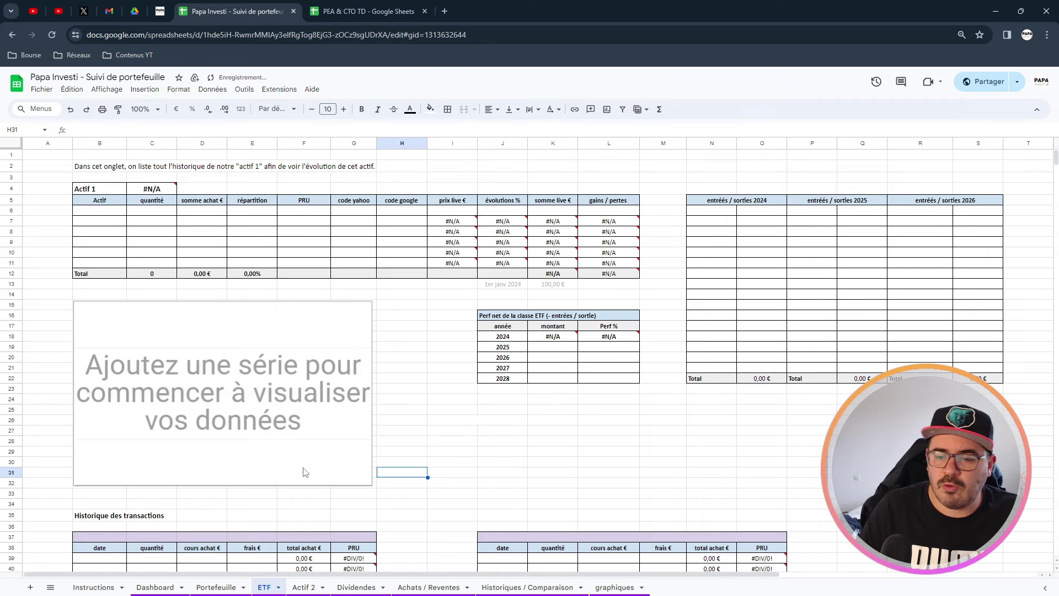
Rename the Actif 2 sheet as Action.
{"action": "right_click", "coordinate": [308, 588]}
{"action": "left_click", "coordinate": [318, 464]}
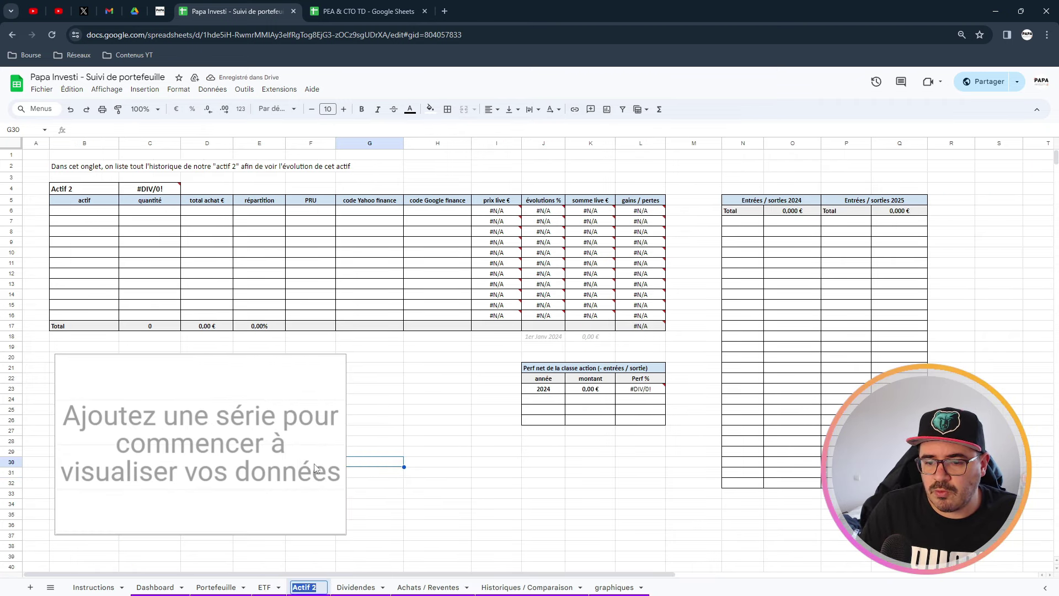
{"action": "type", "text": "µA"}
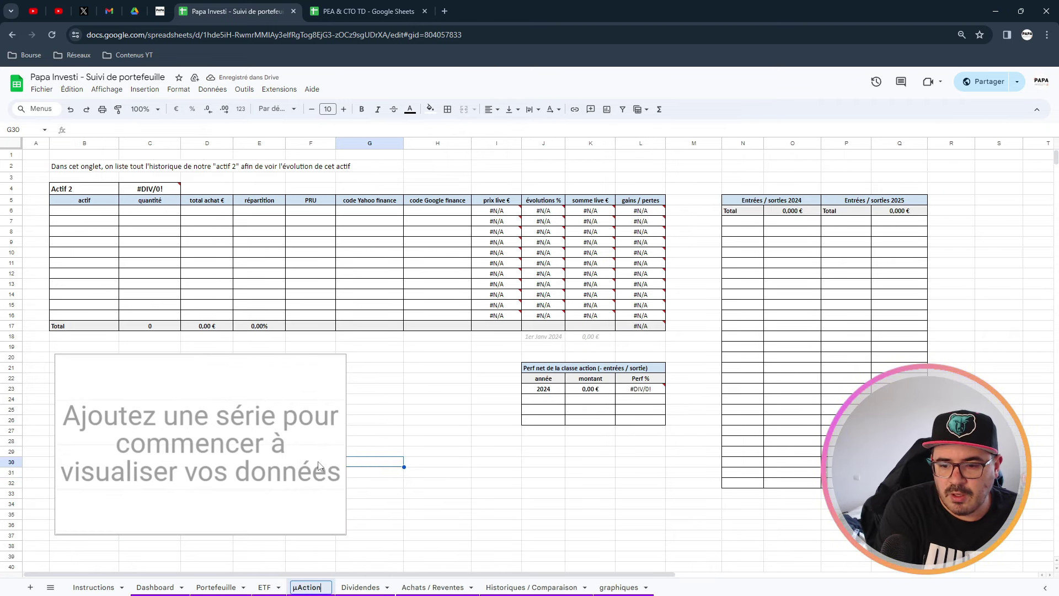
{"action": "type", "text": "ction"}
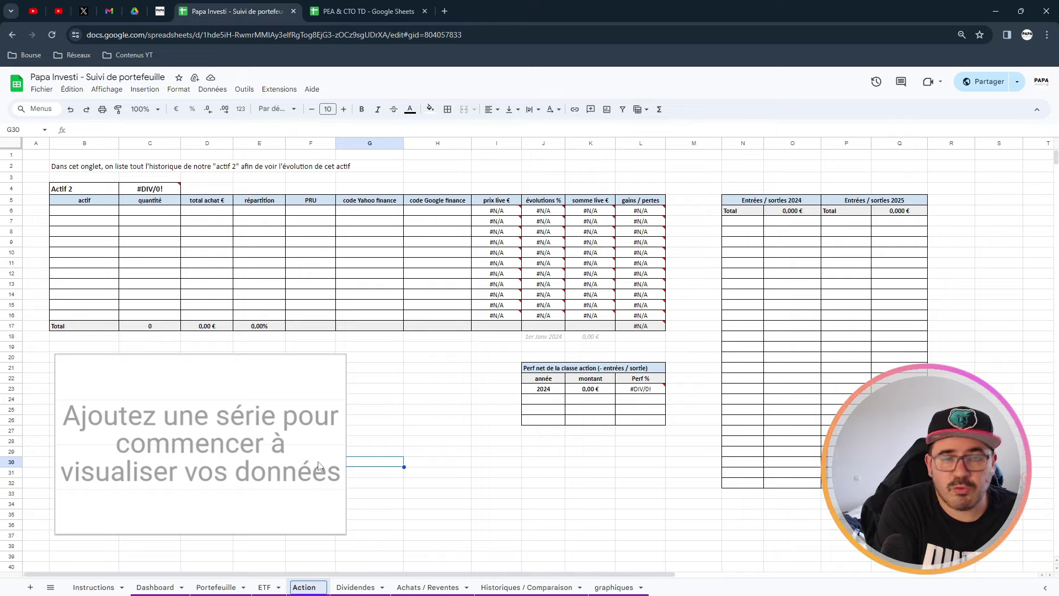
{"action": "key", "text": "Return"}
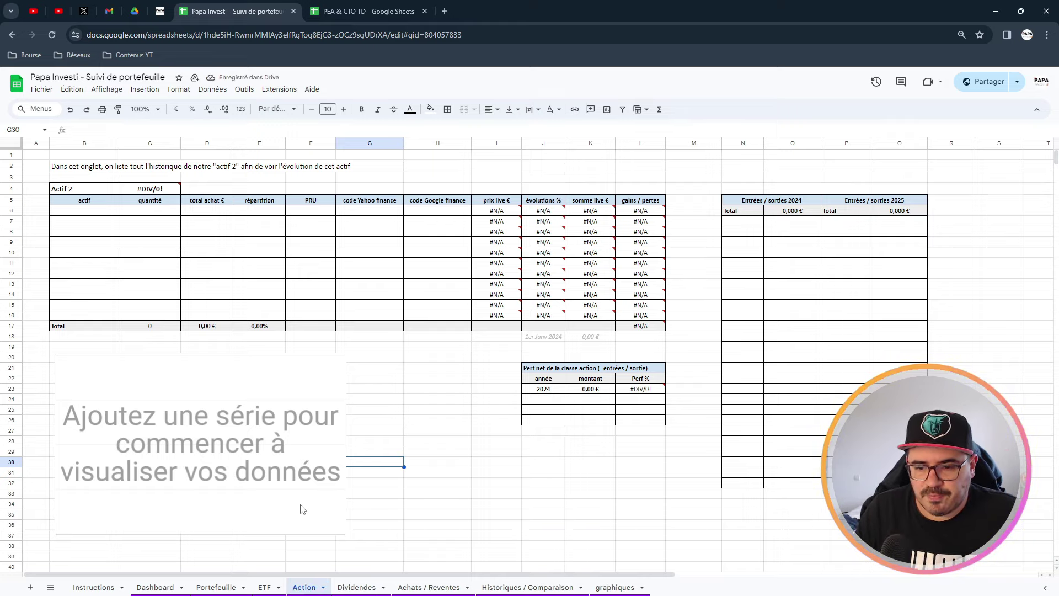
On the ETF sheet, replace the table title in B4 and the first column header in B5 with ETF.
{"action": "left_click", "coordinate": [267, 587]}
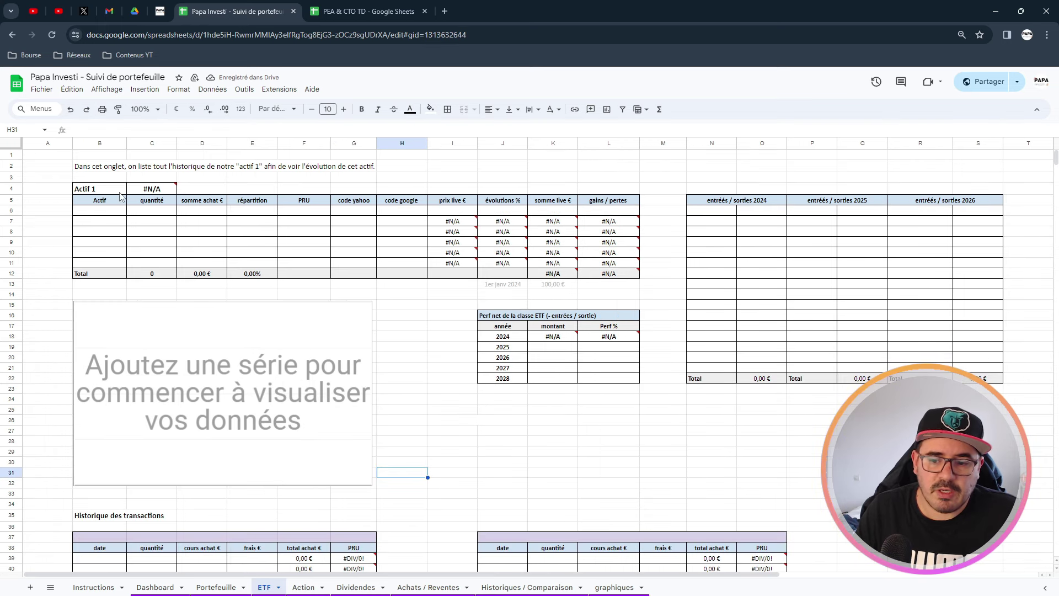
{"action": "left_click", "coordinate": [102, 190]}
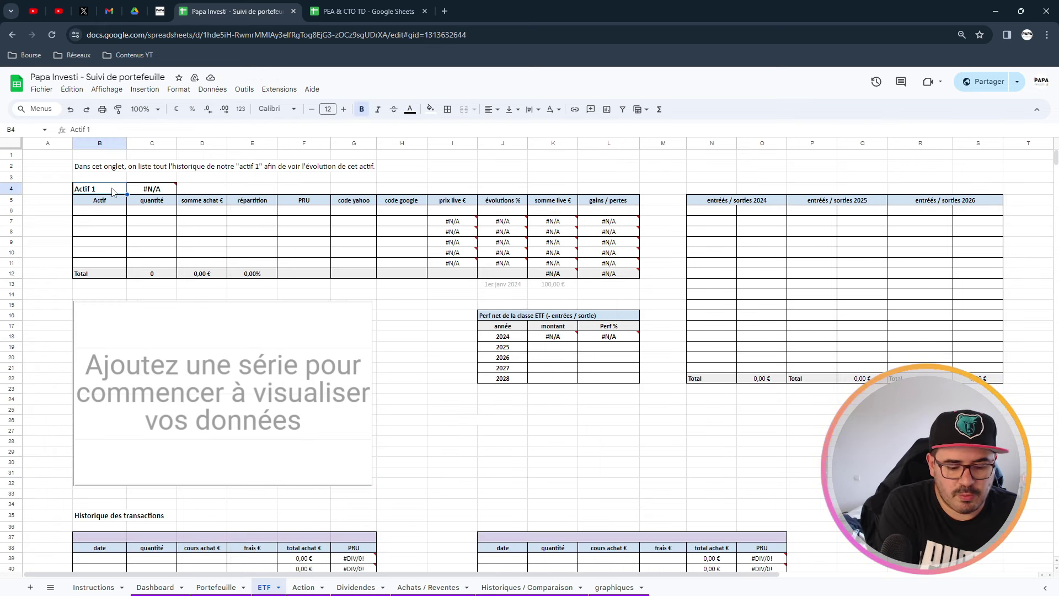
{"action": "type", "text": "ETF"}
{"action": "key", "text": "Return"}
{"action": "type", "text": "ETF"}
{"action": "key", "text": "Return"}
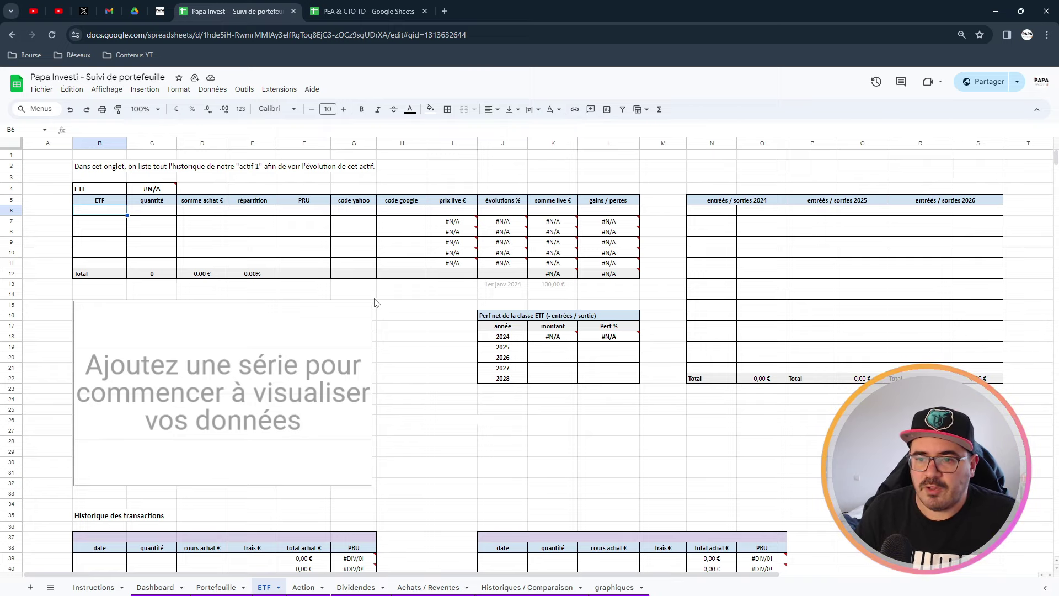
Examine the ETF holdings table in B4:L12 and the yearly net performance table for the ETF class.
{"action": "left_click_drag", "start_coordinate": [101, 193], "coordinate": [595, 274]}
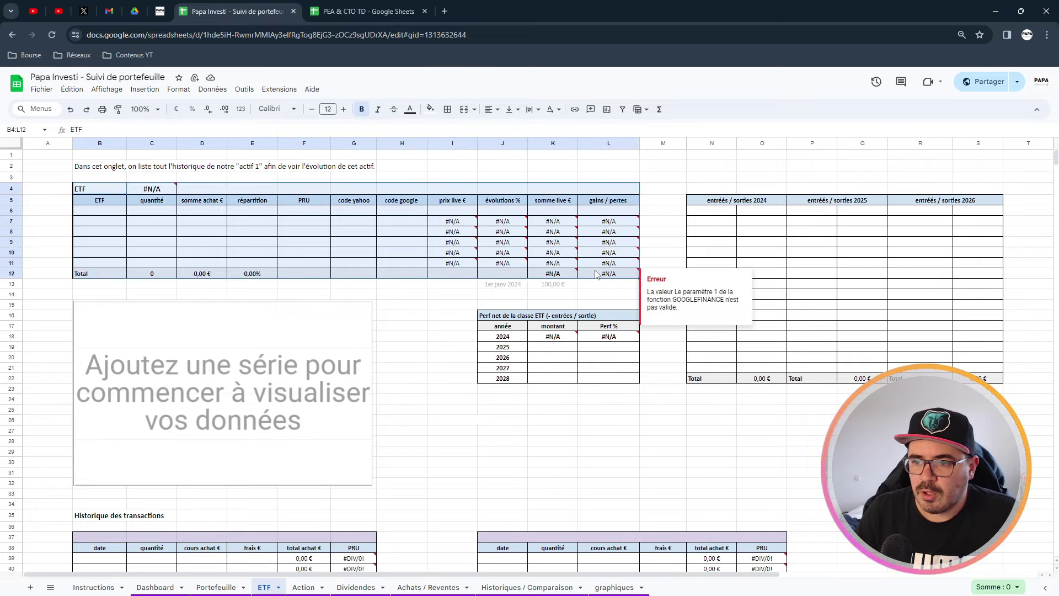
{"action": "left_click", "coordinate": [447, 298]}
{"action": "left_click_drag", "start_coordinate": [489, 315], "coordinate": [549, 380]}
{"action": "left_click", "coordinate": [523, 403]}
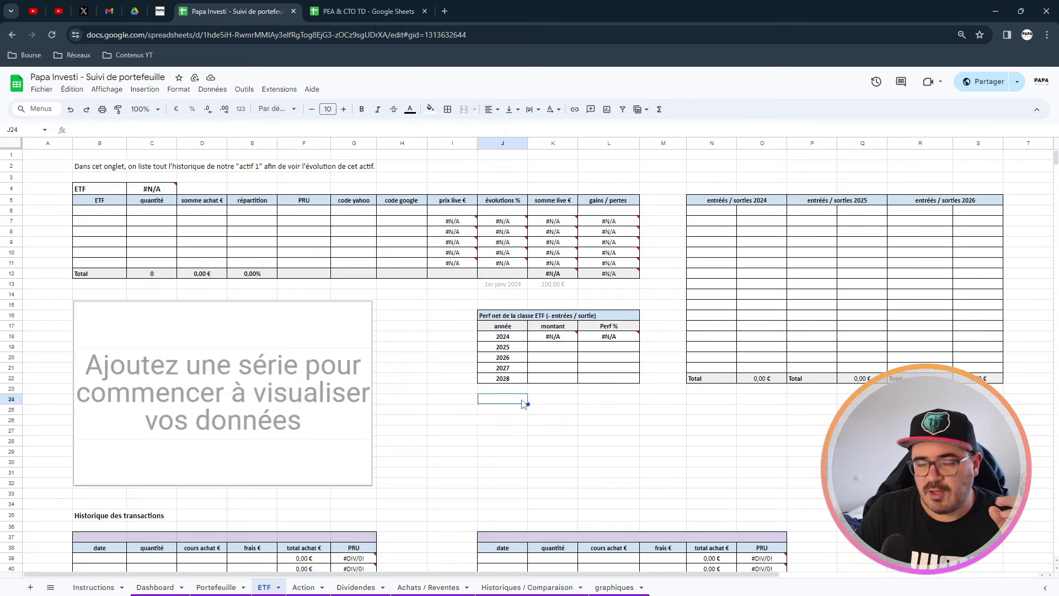
{"action": "left_click_drag", "start_coordinate": [506, 324], "coordinate": [574, 380]}
{"action": "left_click", "coordinate": [570, 317]}
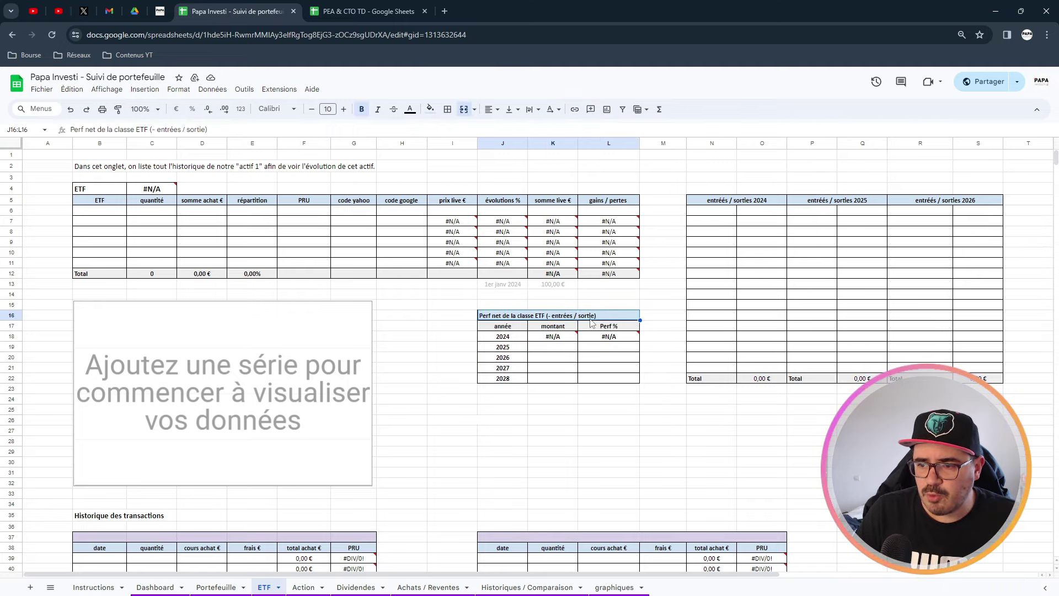
Examine the entrées / sorties tables for 2024, 2025 and 2026 and the formulas in their Total cells.
{"action": "left_click", "coordinate": [767, 380]}
{"action": "left_click", "coordinate": [863, 379]}
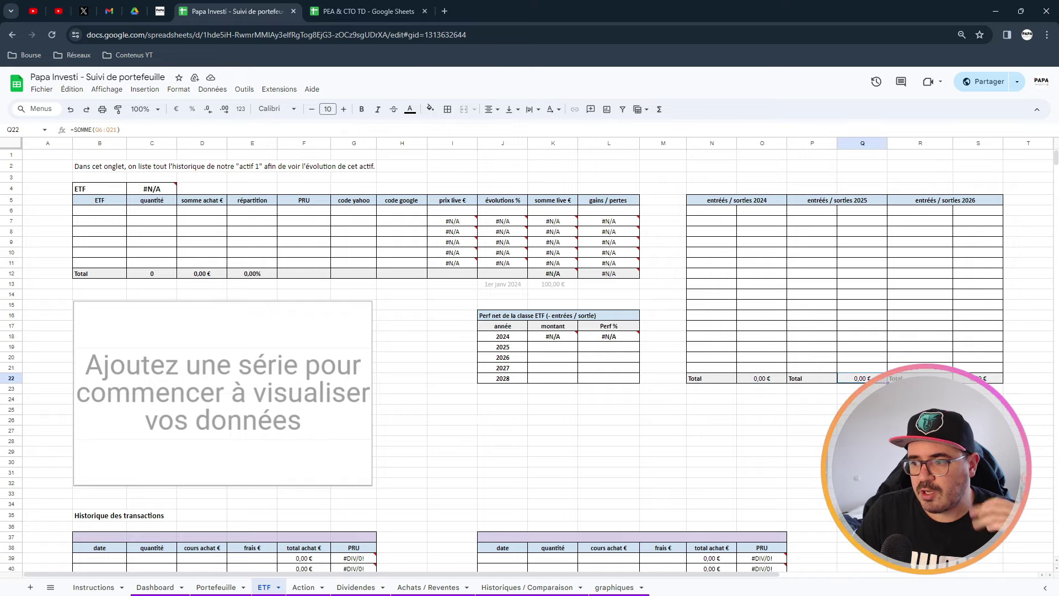
{"action": "left_click", "coordinate": [992, 380]}
{"action": "left_click", "coordinate": [657, 410]}
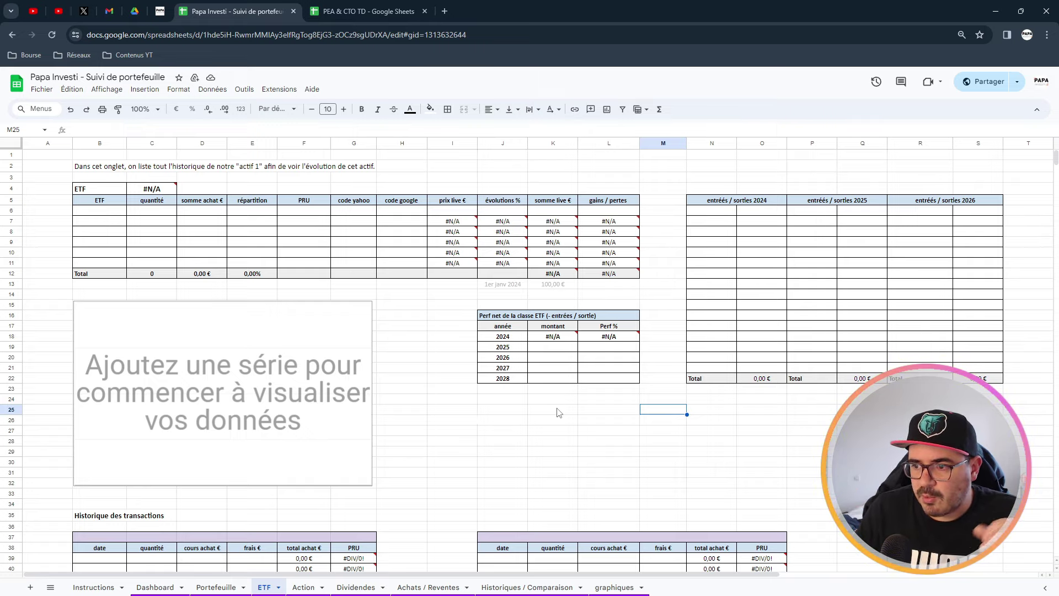
{"action": "left_click", "coordinate": [736, 204]}
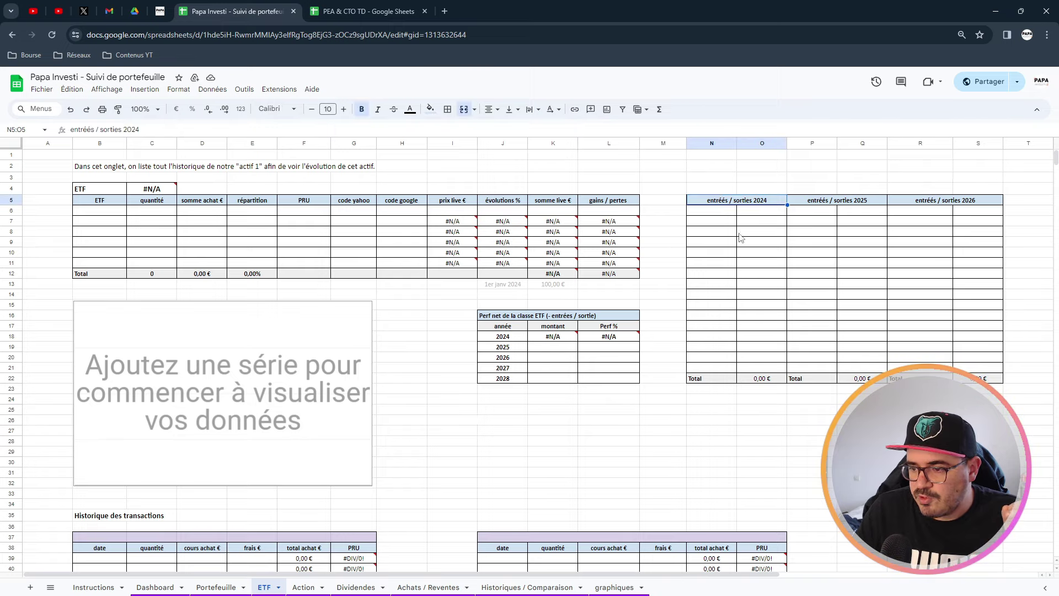
{"action": "left_click_drag", "start_coordinate": [734, 207], "coordinate": [739, 369]}
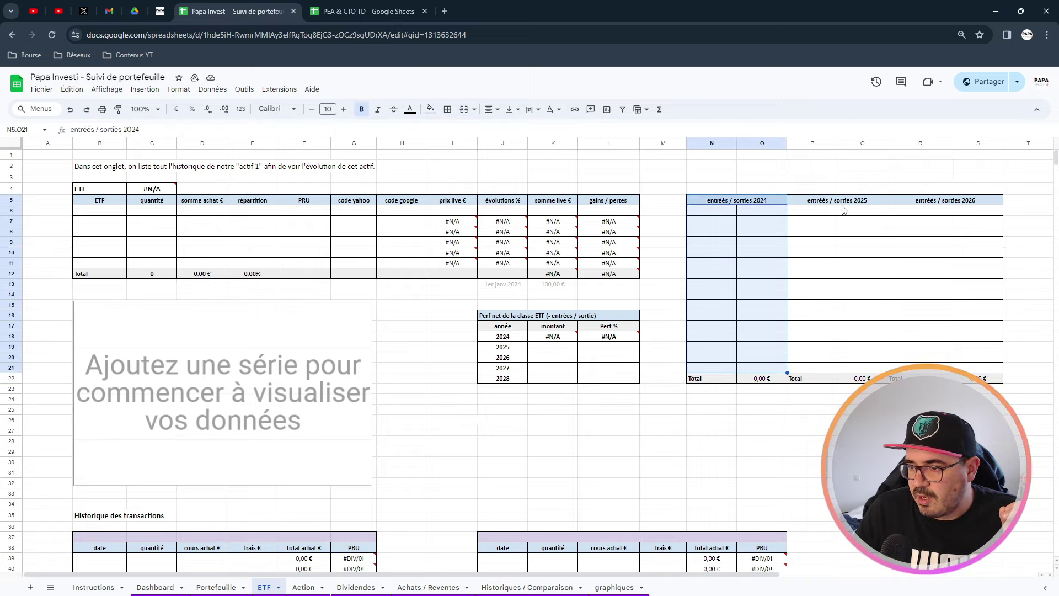
{"action": "left_click", "coordinate": [774, 379]}
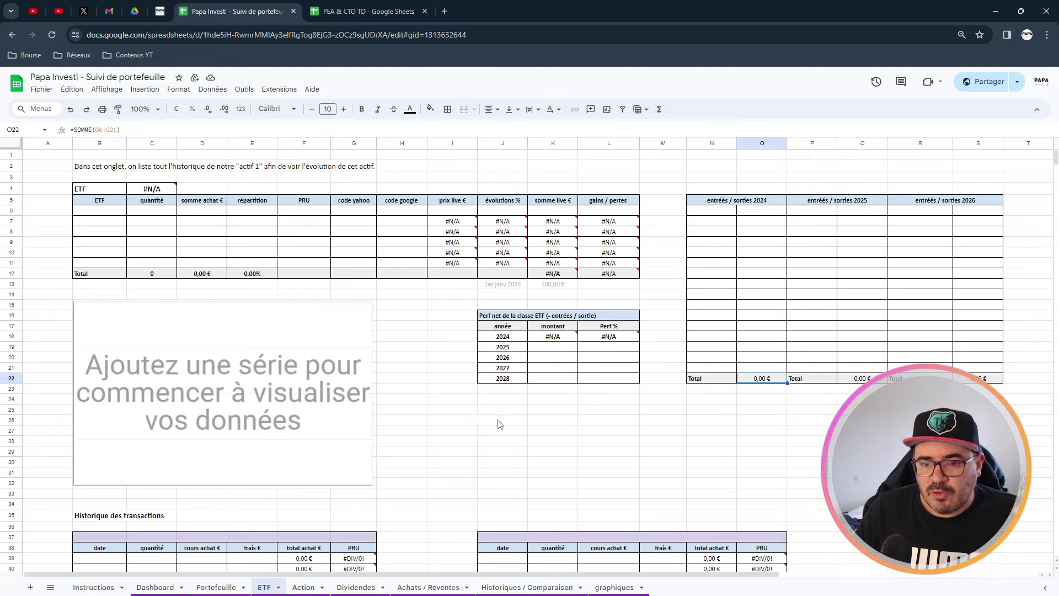
Look at the empty ETF chart and the Historique des transactions section on the ETF sheet.
{"action": "left_click", "coordinate": [456, 431]}
{"action": "left_click", "coordinate": [291, 392]}
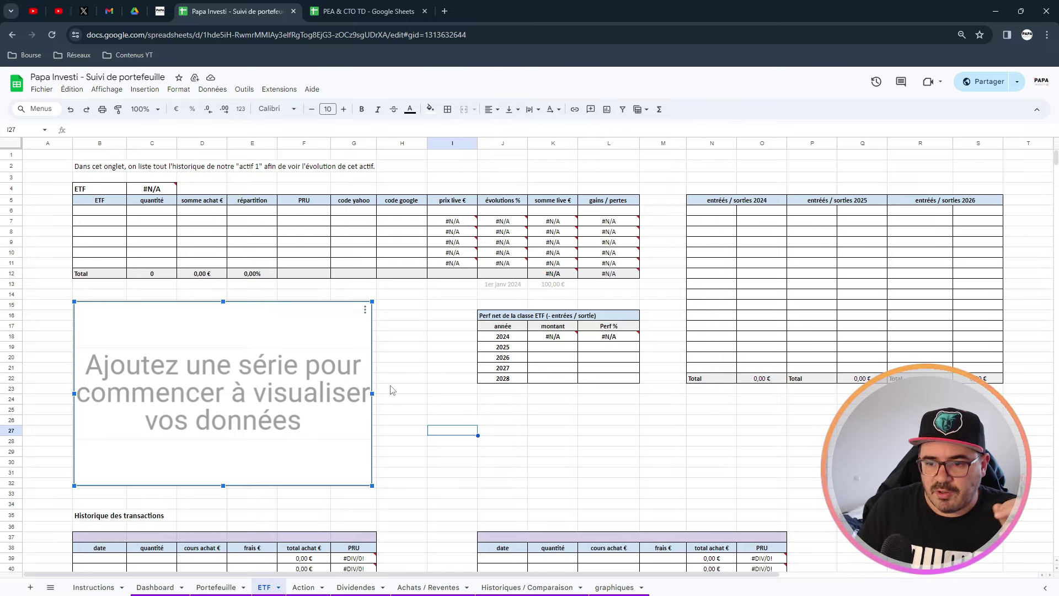
{"action": "scroll", "coordinate": [391, 389], "scroll_direction": "down", "scroll_amount": 5}
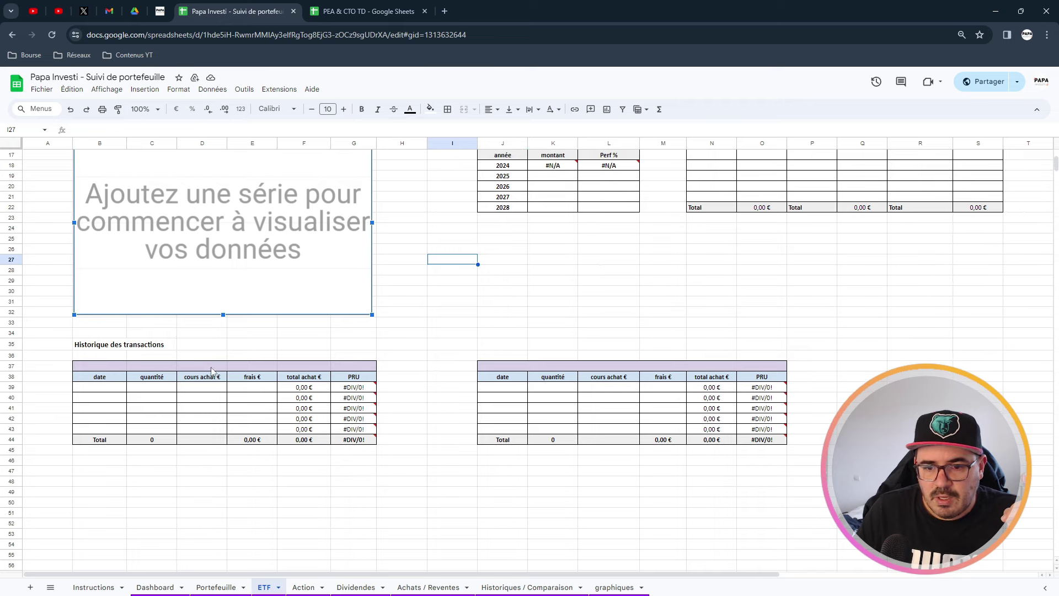
{"action": "left_click", "coordinate": [84, 349]}
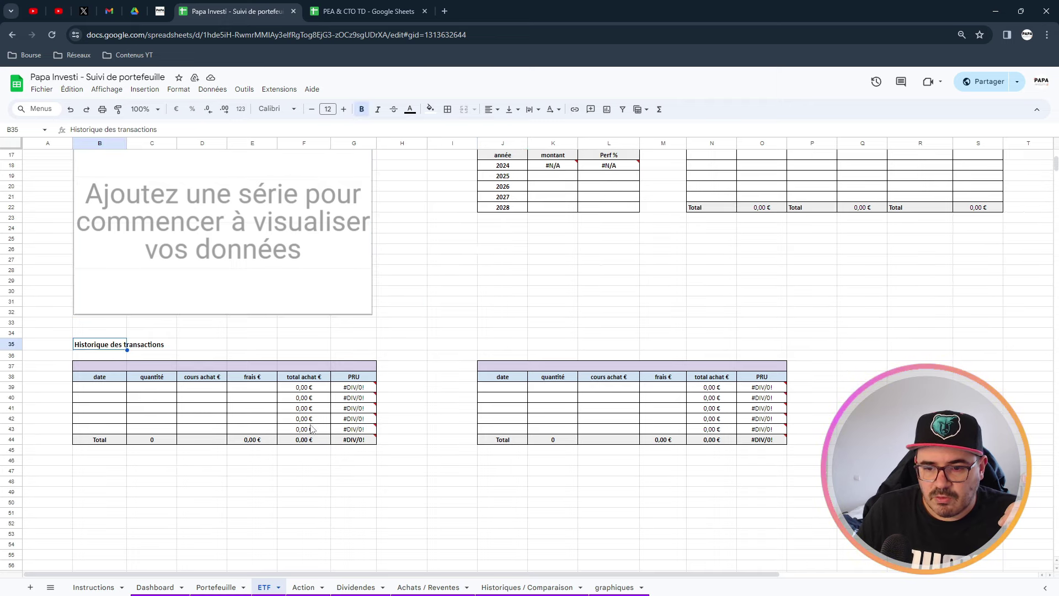
{"action": "left_click", "coordinate": [426, 397]}
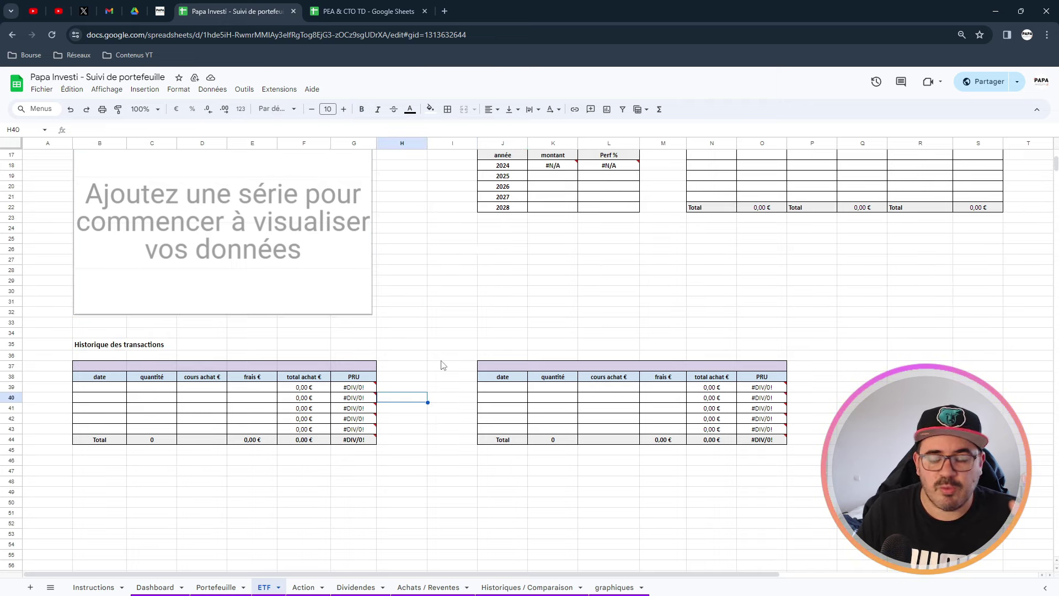
Title the first transaction history table ETF SP500 BNPP in cell B37.
{"action": "left_click", "coordinate": [249, 370]}
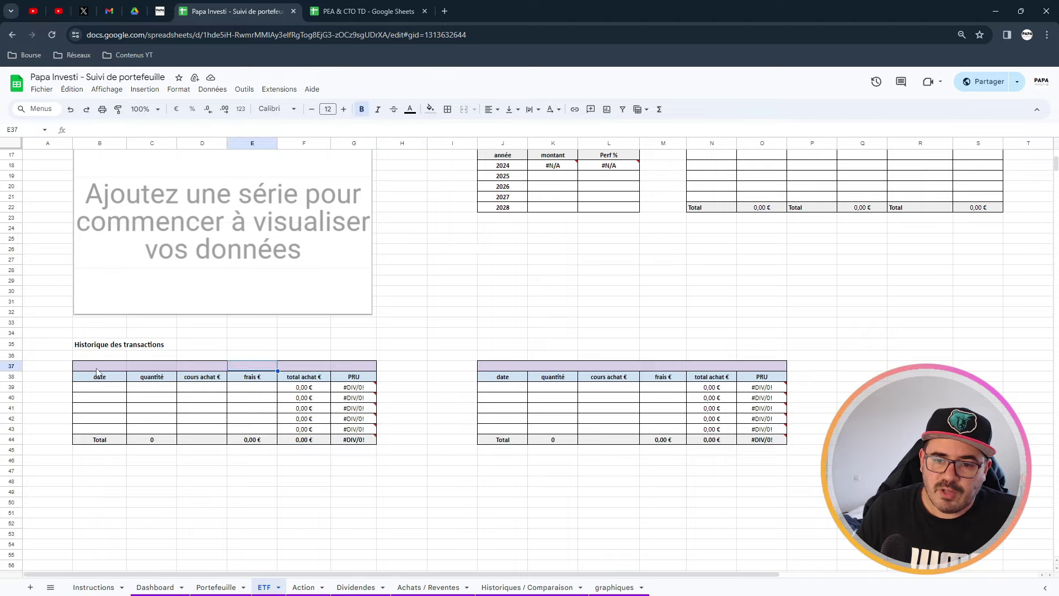
{"action": "left_click", "coordinate": [104, 368]}
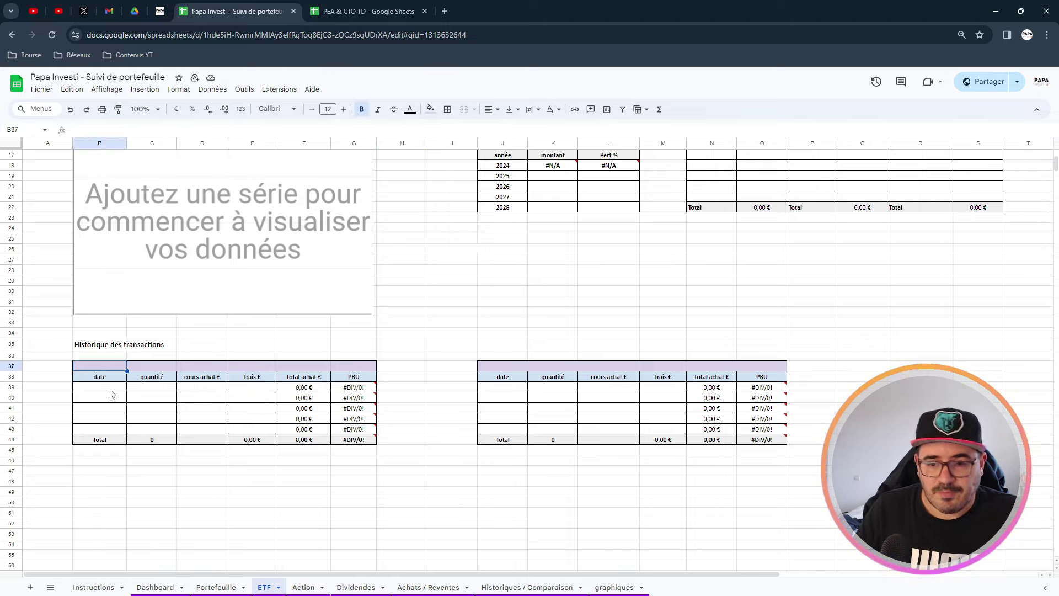
{"action": "double_click", "coordinate": [110, 367]}
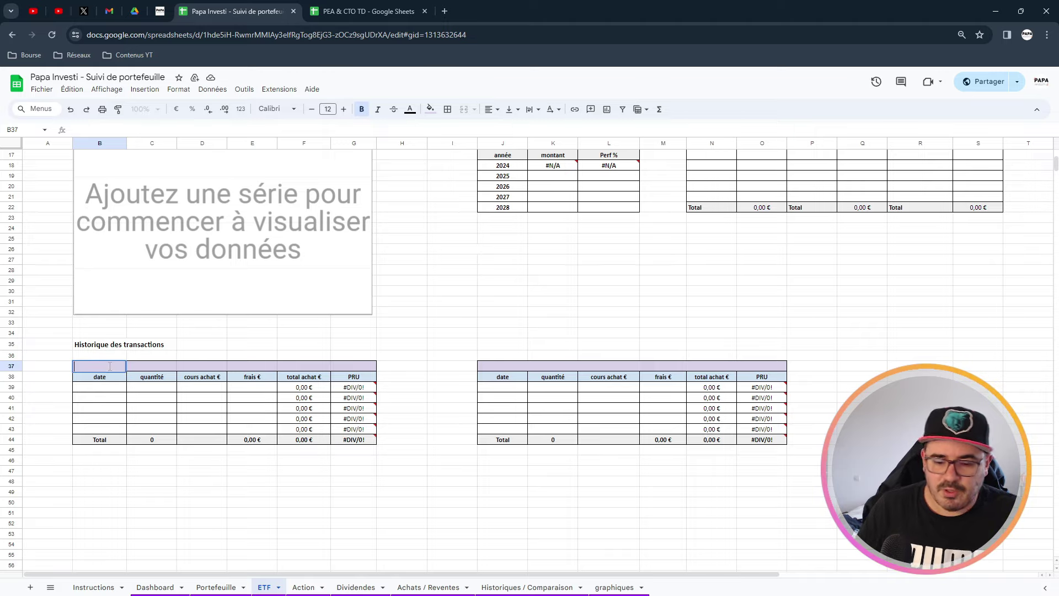
{"action": "type", "text": "ETF SP500"}
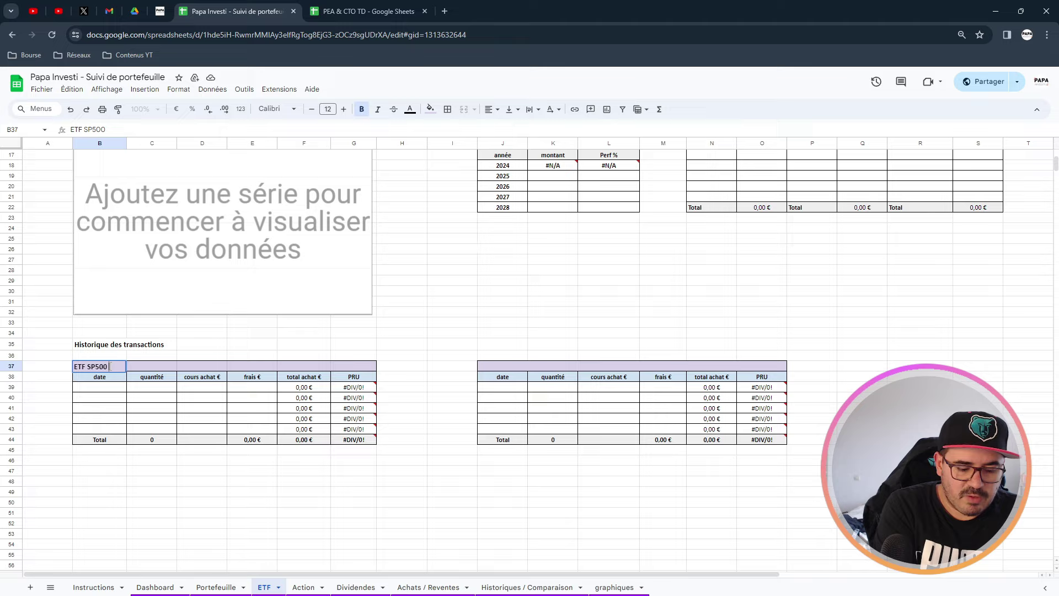
{"action": "type", "text": " BNPP"}
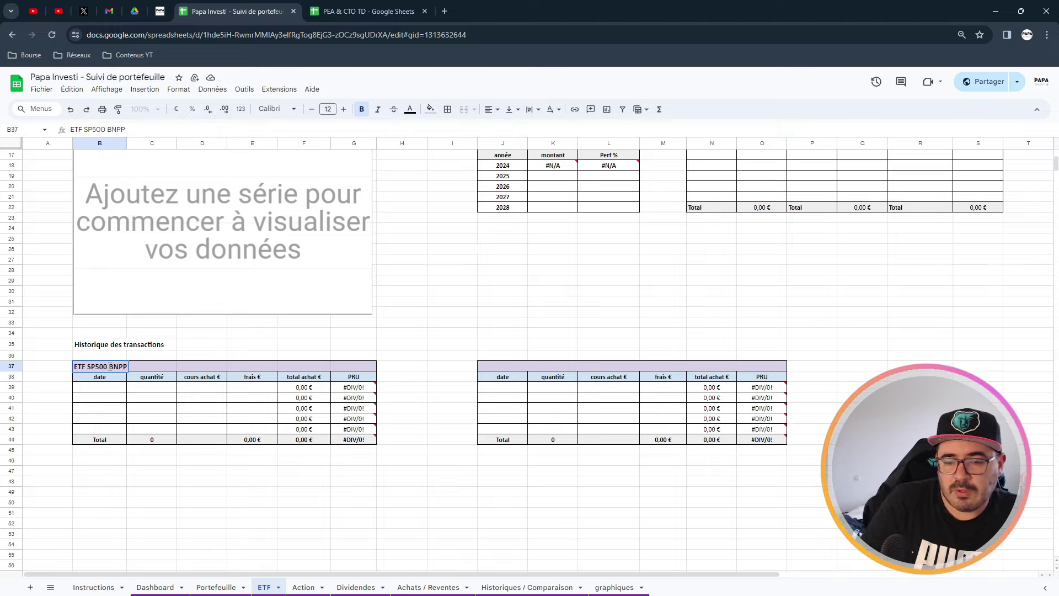
Record the first ETF SP500 BNPP purchase in row 39: date 01/01/2023, quantity 5, purchase price 15 €, fees 0,99 €.
{"action": "left_click", "coordinate": [117, 387]}
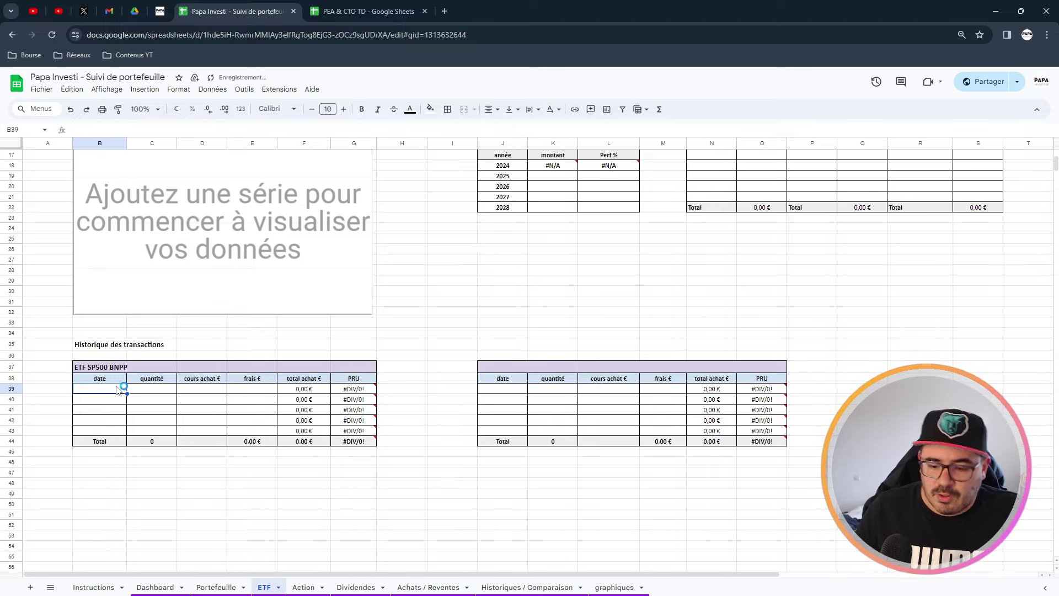
{"action": "type", "text": "01/"}
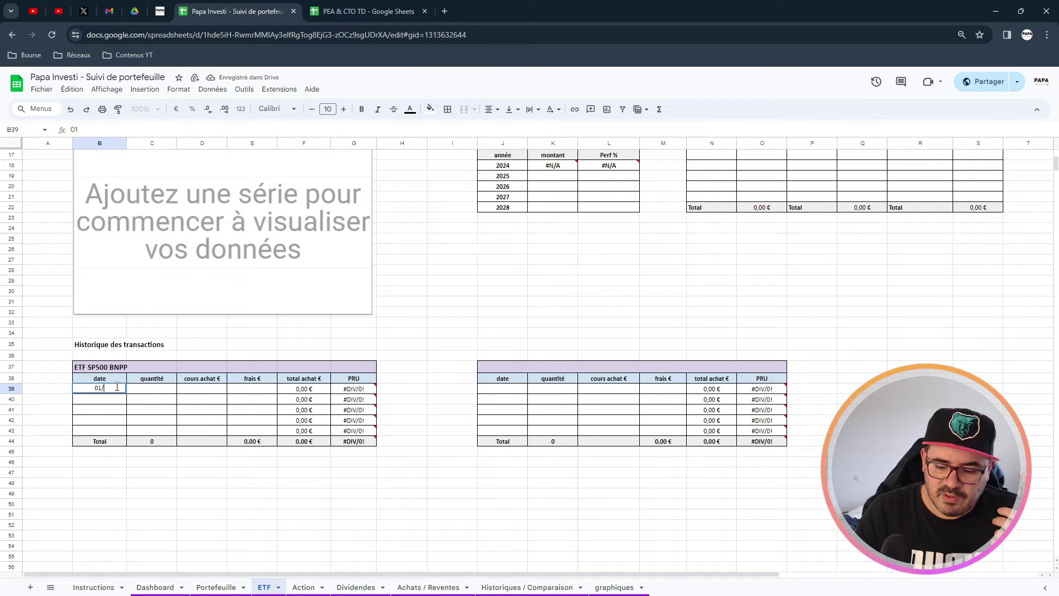
{"action": "type", "text": "01/2023"}
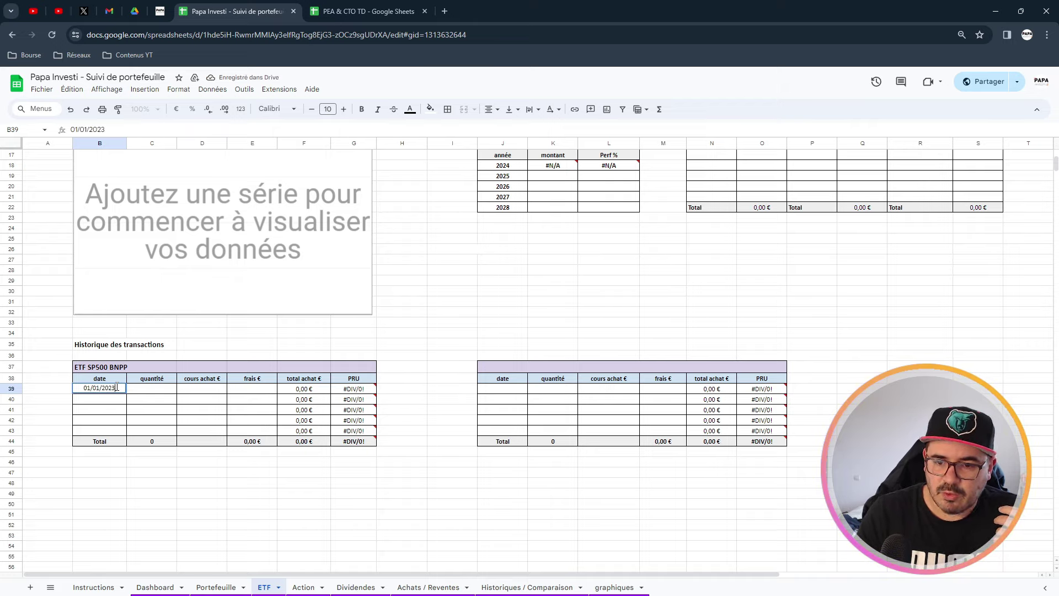
{"action": "key", "text": "Tab"}
{"action": "type", "text": "5"}
{"action": "key", "text": "Tab"}
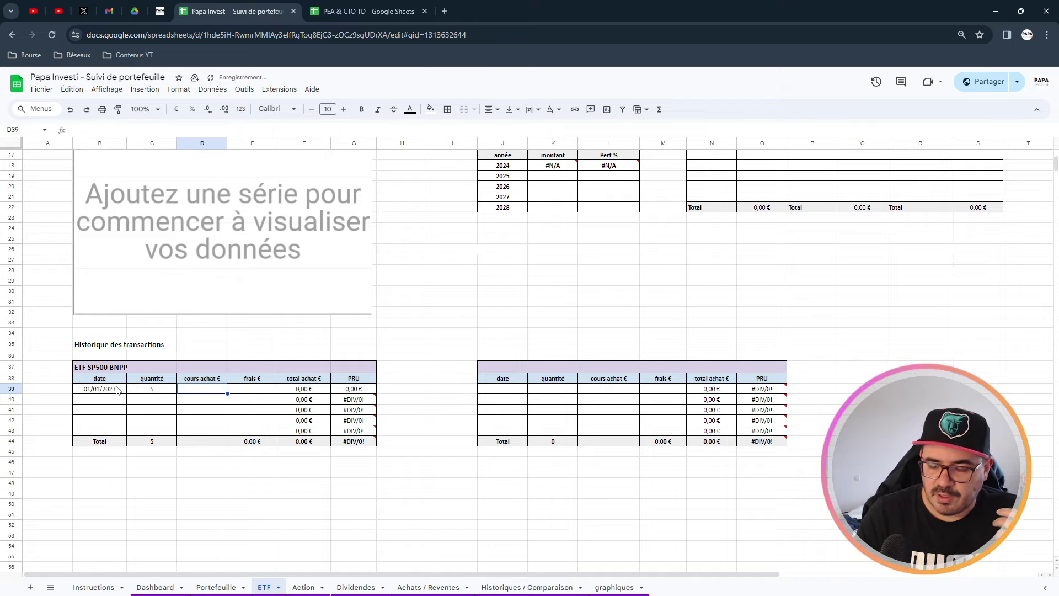
{"action": "type", "text": "15"}
{"action": "key", "text": "Tab"}
{"action": "type", "text": "0"}
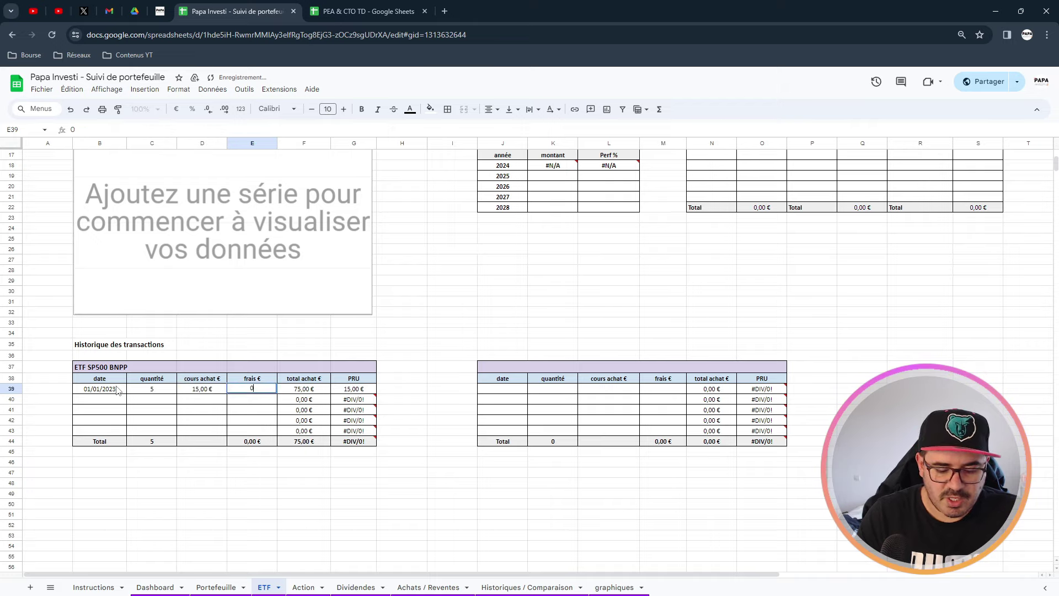
{"action": "key", "text": "Tab"}
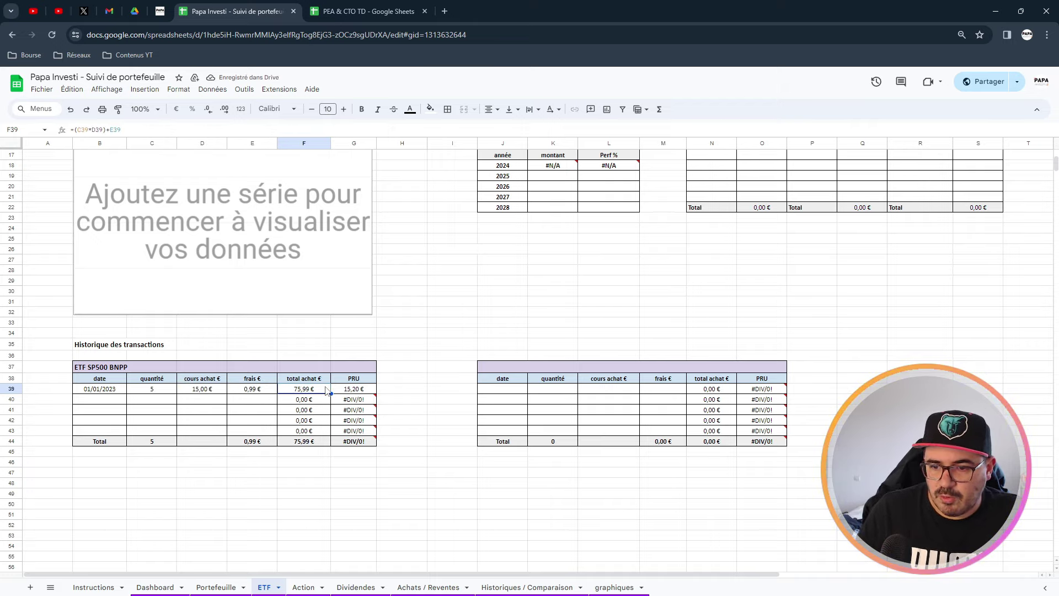
Inspect the total achat and PRU formulas in F39 and G39 without changing them.
{"action": "double_click", "coordinate": [327, 389]}
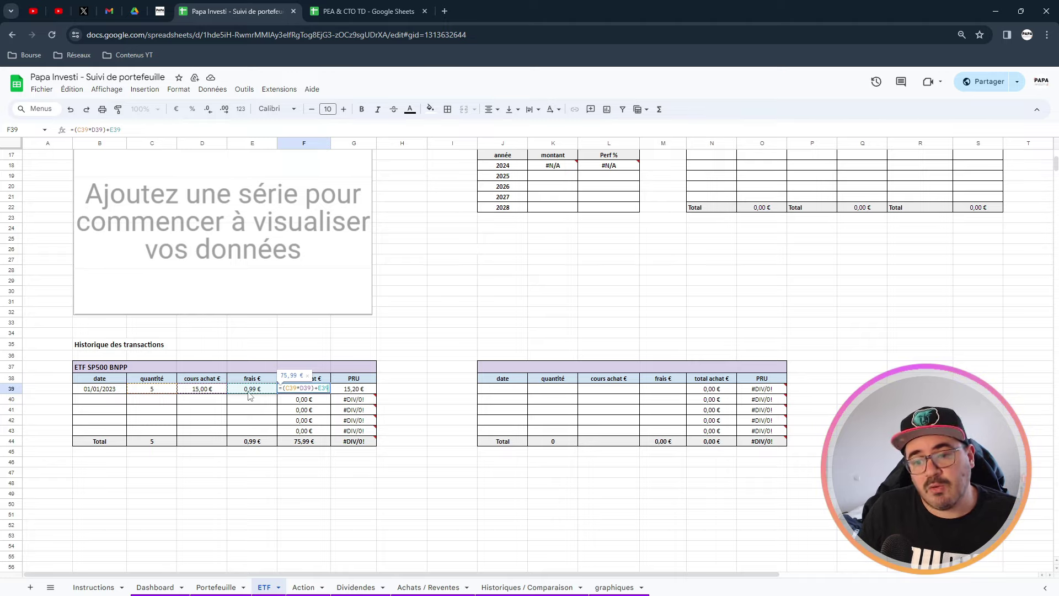
{"action": "key", "text": "Return"}
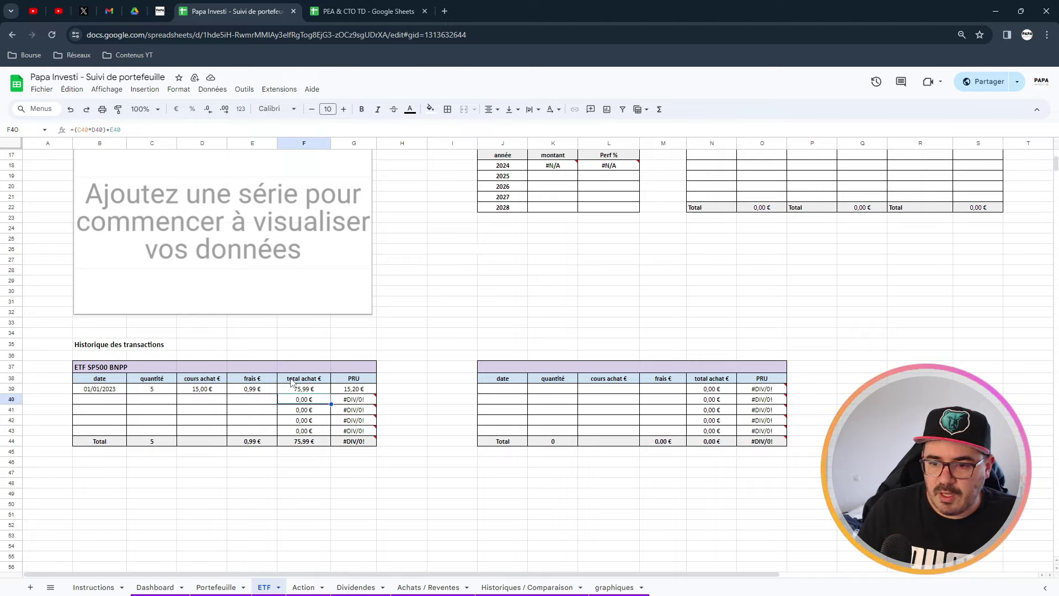
{"action": "left_click", "coordinate": [351, 391]}
{"action": "double_click", "coordinate": [372, 387]}
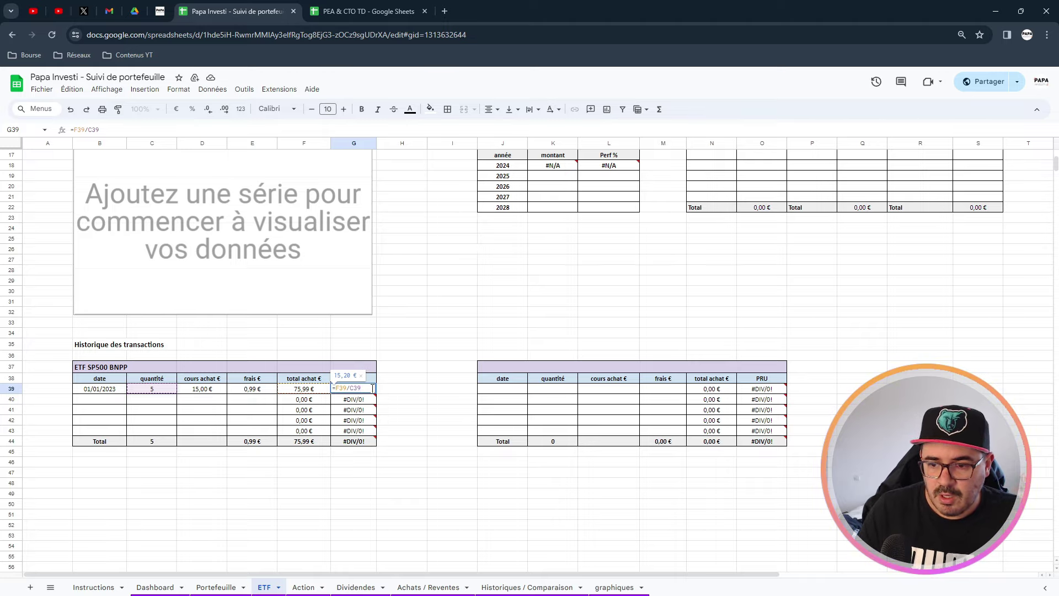
{"action": "key", "text": "Return"}
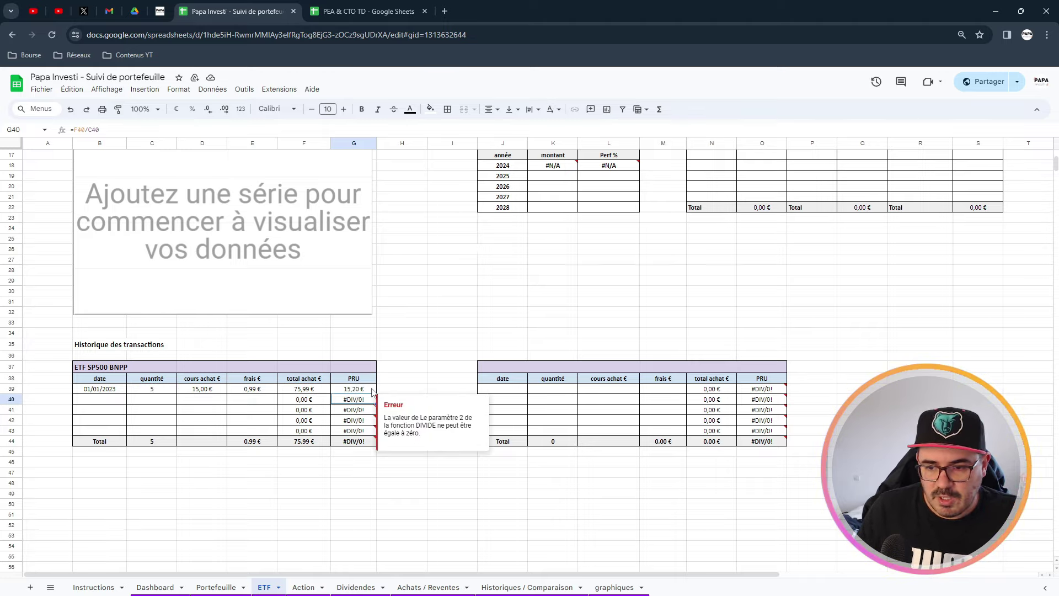
{"action": "left_click", "coordinate": [319, 392]}
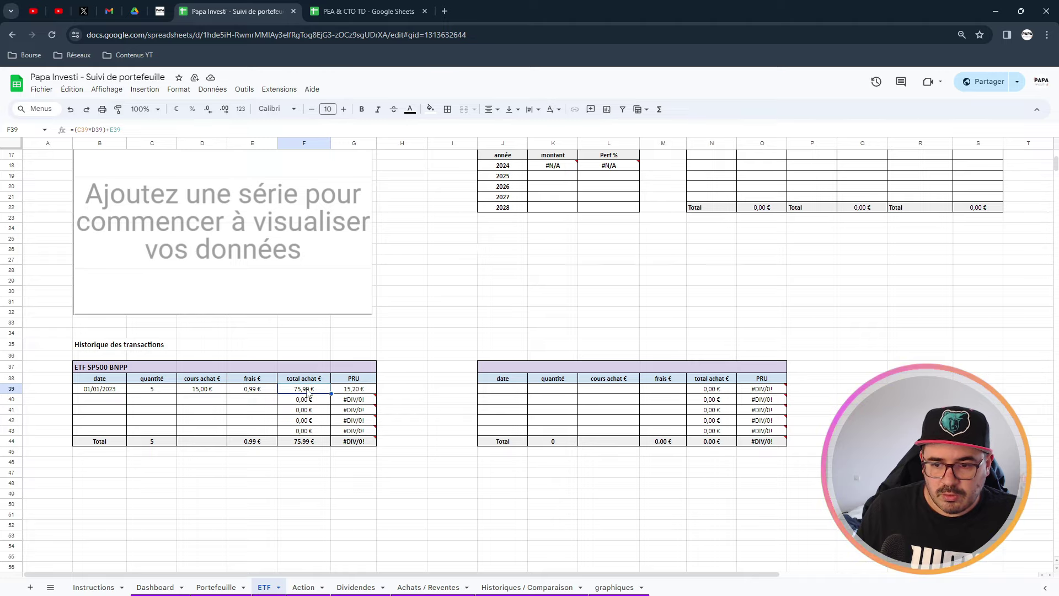
Enter 02/02/2023 as the second purchase date in B40 and autofill the date series down to B43.
{"action": "left_click", "coordinate": [119, 403]}
{"action": "type", "text": "02/02"}
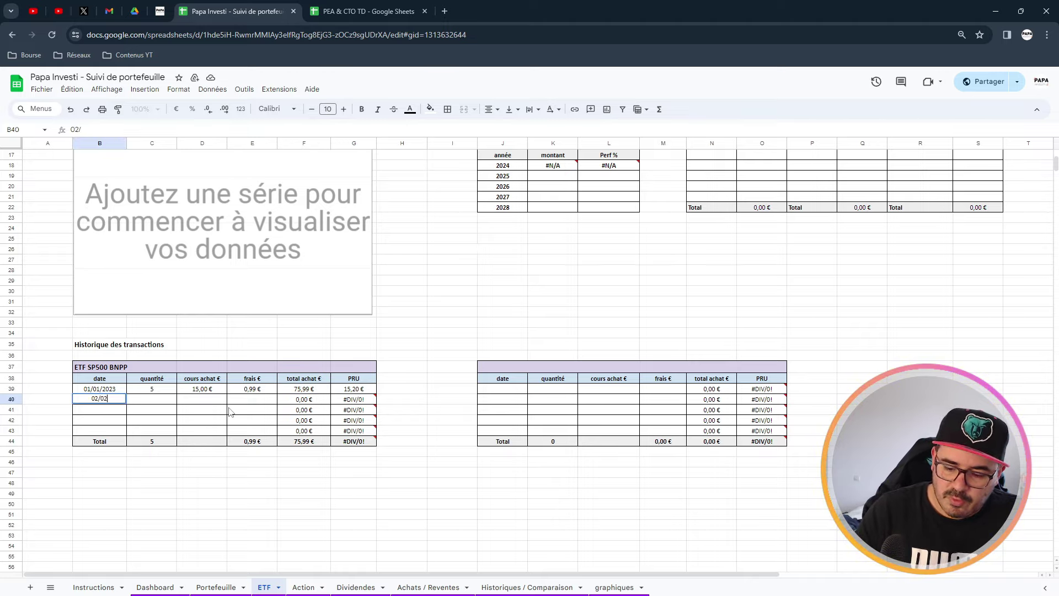
{"action": "type", "text": "/2023"}
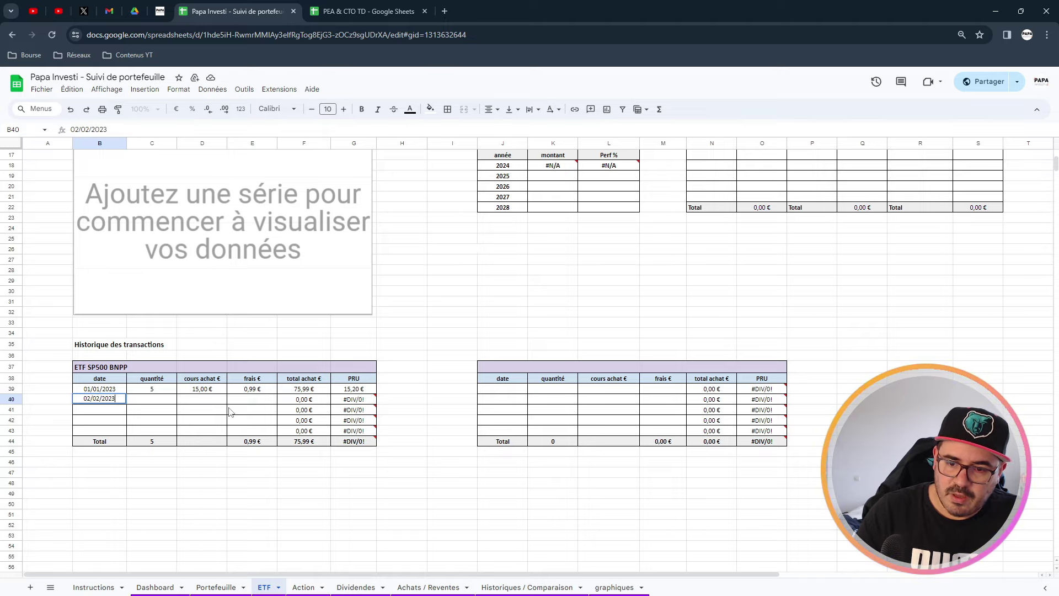
{"action": "key", "text": "Return"}
{"action": "left_click", "coordinate": [123, 392]}
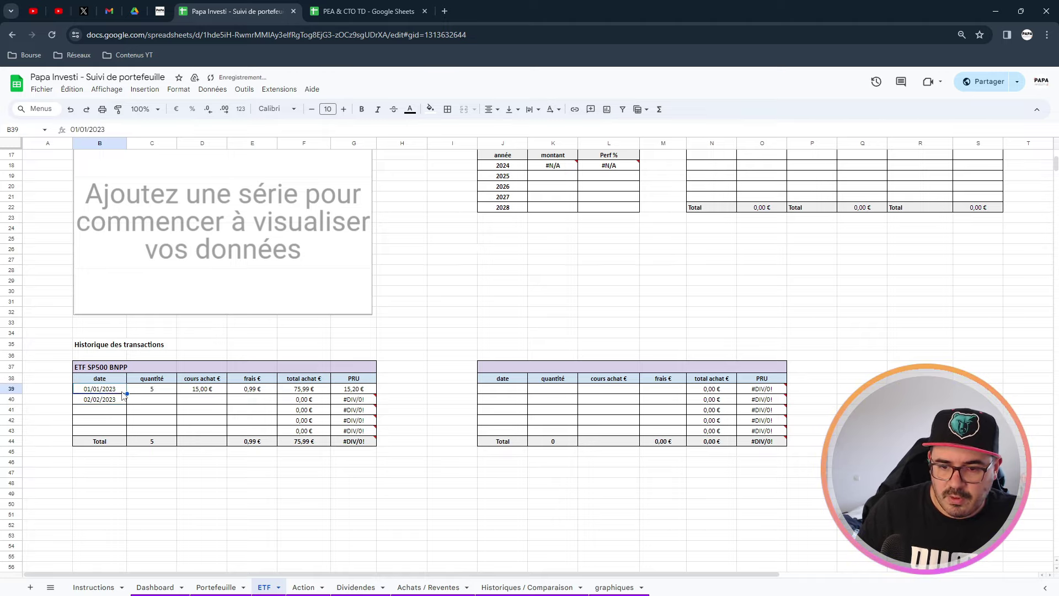
{"action": "left_click_drag", "start_coordinate": [118, 393], "coordinate": [130, 435]}
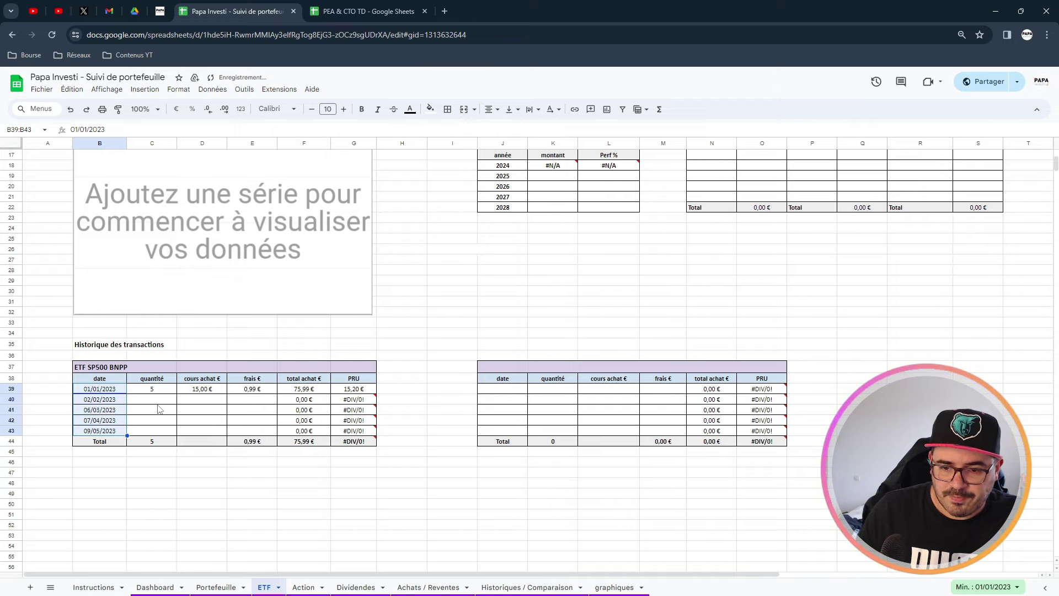
Enter the quantities 2, 3, 1 and 4 for the purchases in C40:C43.
{"action": "left_click", "coordinate": [158, 399]}
{"action": "type", "text": "2"}
{"action": "key", "text": "Return"}
{"action": "type", "text": "3"}
{"action": "key", "text": "Return"}
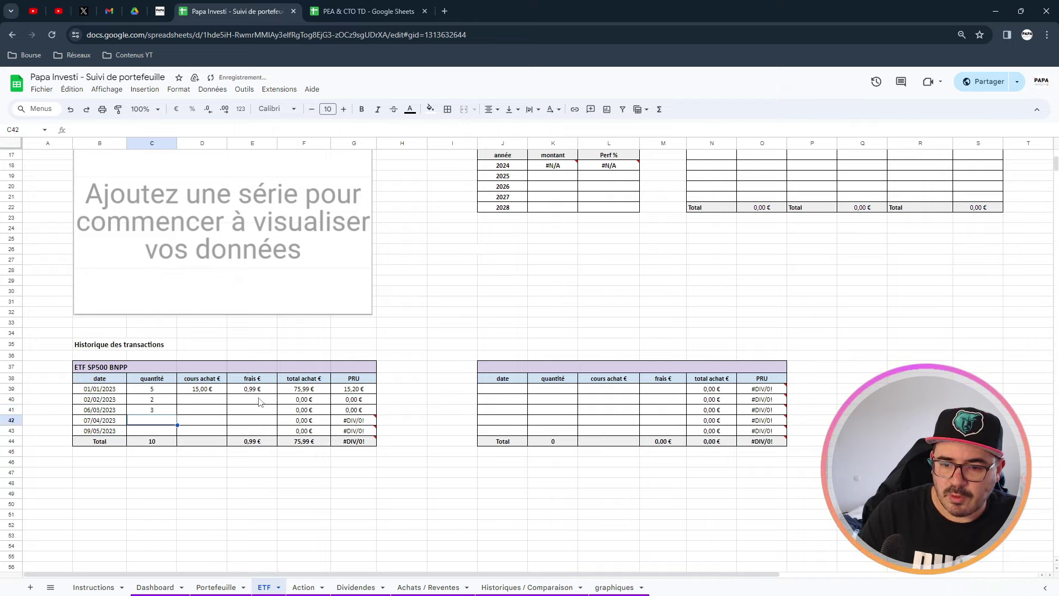
{"action": "type", "text": "1"}
{"action": "key", "text": "Return"}
{"action": "type", "text": "4"}
{"action": "key", "text": "Return"}
Enter the purchase prices 16, 12, 14 and 19 € for the ETF SP500 BNPP transactions in D40:D43.
{"action": "key", "text": "Right"}
{"action": "key", "text": "Up"}
{"action": "key", "text": "Up"}
{"action": "key", "text": "Up"}
{"action": "key", "text": "Up"}
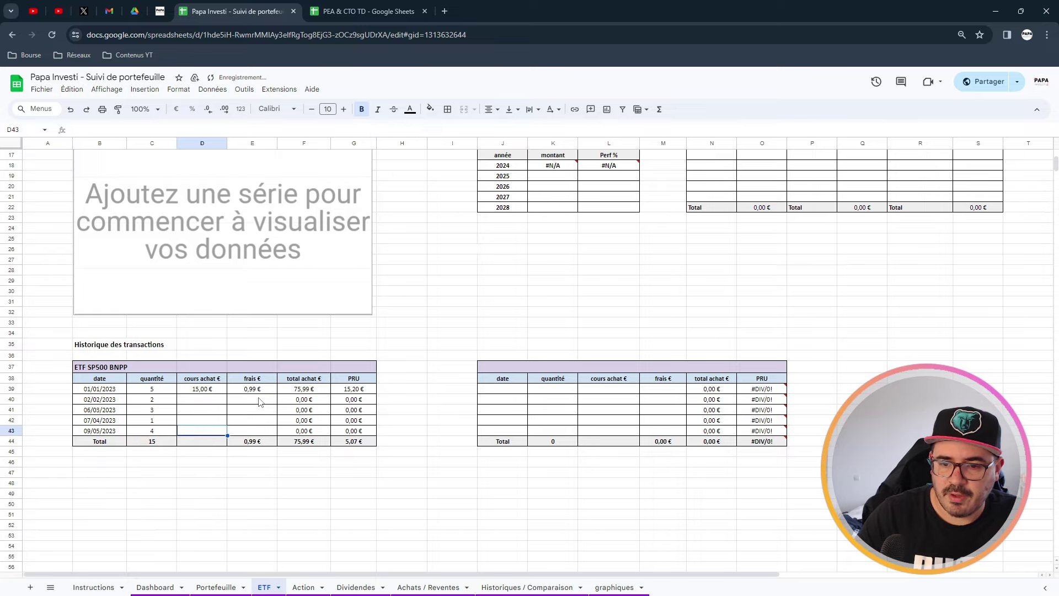
{"action": "type", "text": "16"}
{"action": "key", "text": "Return"}
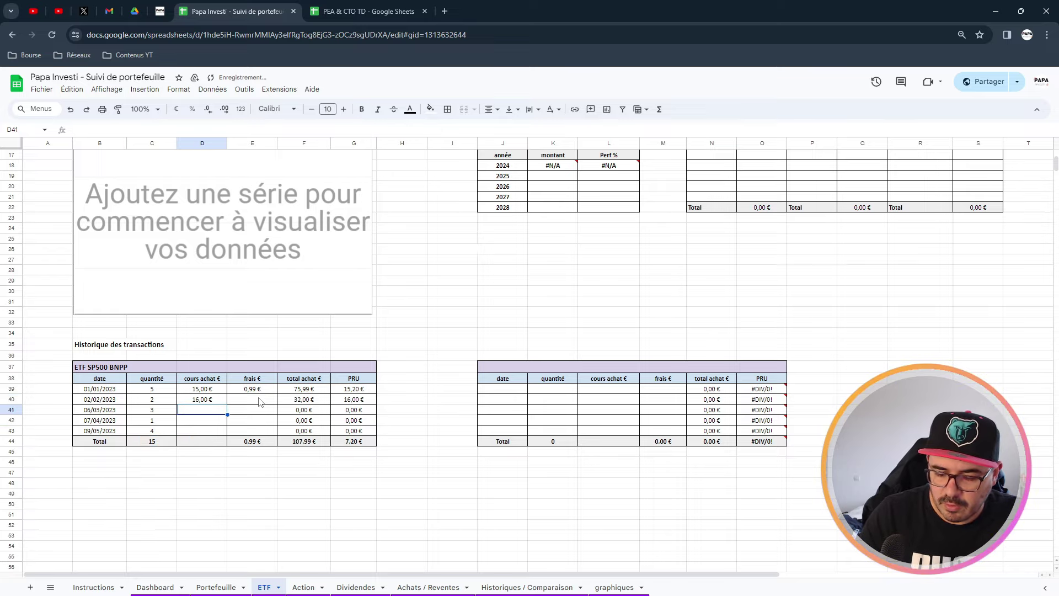
{"action": "type", "text": "12"}
{"action": "key", "text": "Return"}
{"action": "type", "text": "14"}
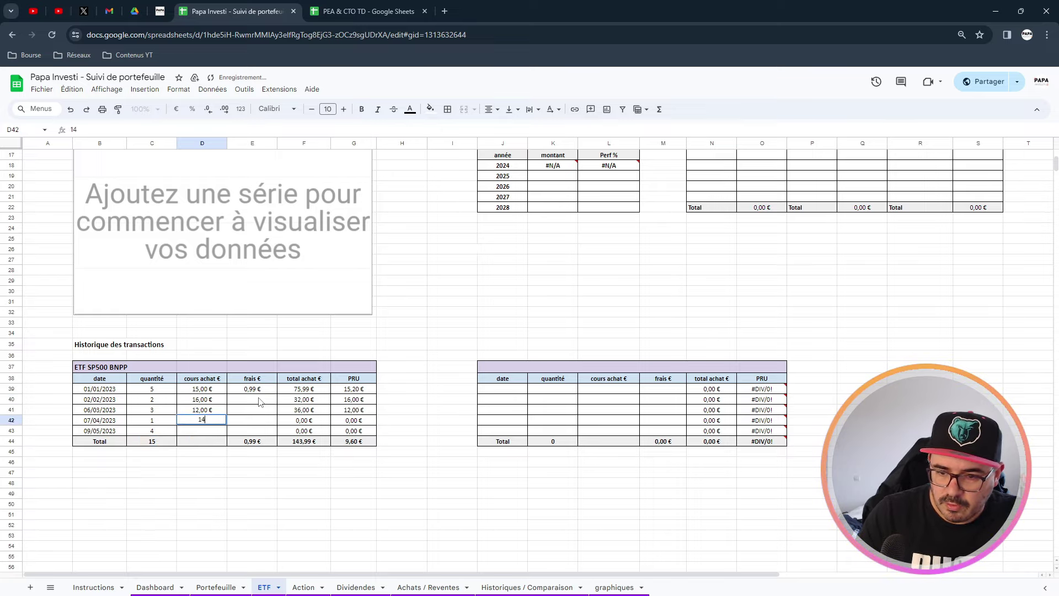
{"action": "key", "text": "Return"}
{"action": "type", "text": "19"}
{"action": "key", "text": "Tab"}
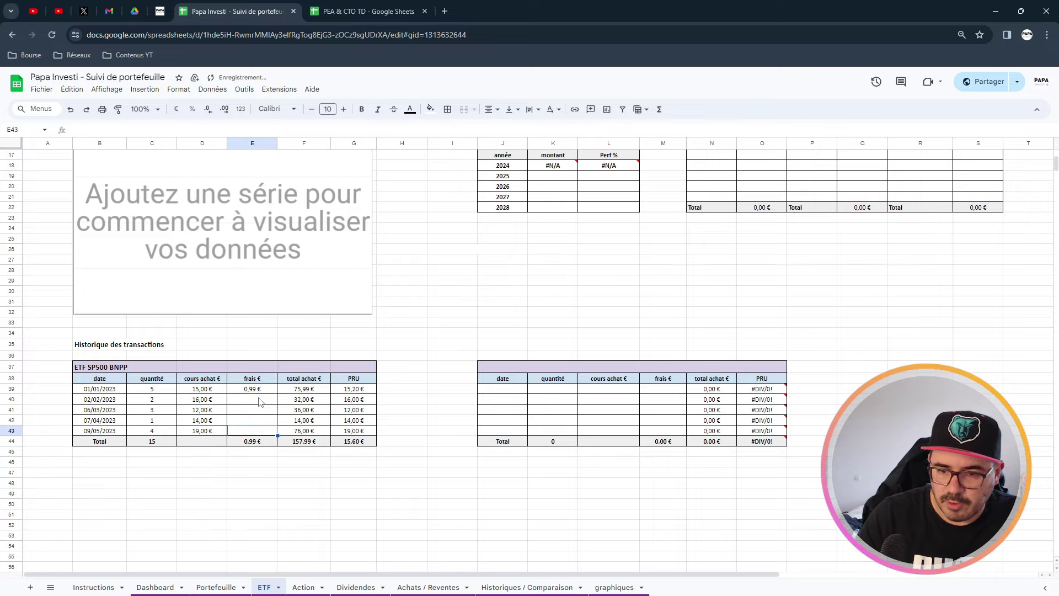
Fill the 0,99 € fee from E39 down to E43 for the remaining ETF SP500 BNPP purchases.
{"action": "key", "text": "Up"}
{"action": "key", "text": "Up"}
{"action": "key", "text": "Up"}
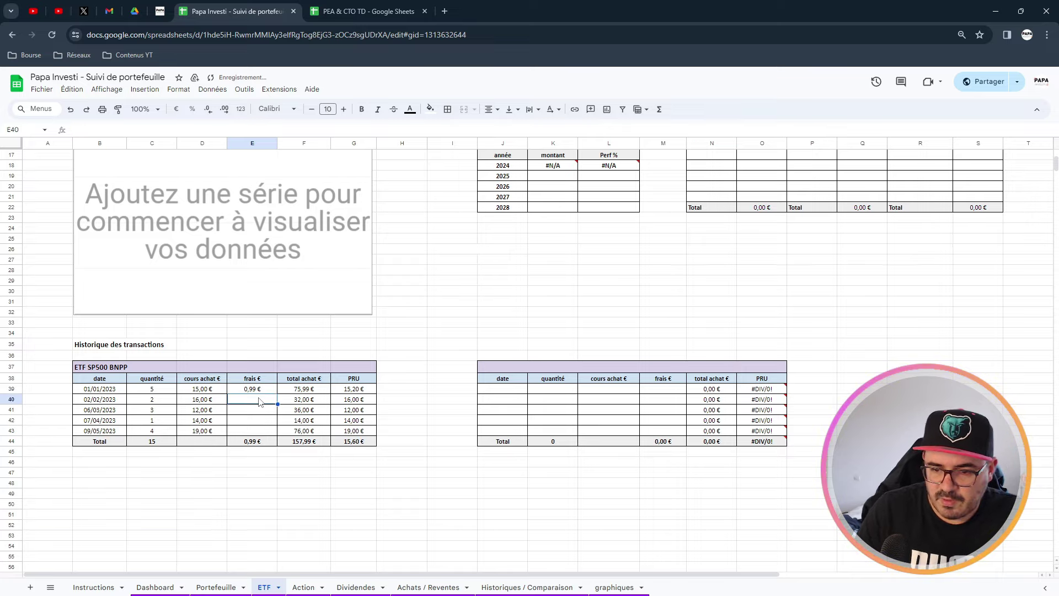
{"action": "left_click", "coordinate": [276, 390]}
{"action": "left_click_drag", "start_coordinate": [277, 394], "coordinate": [283, 435]}
{"action": "left_click", "coordinate": [304, 507]}
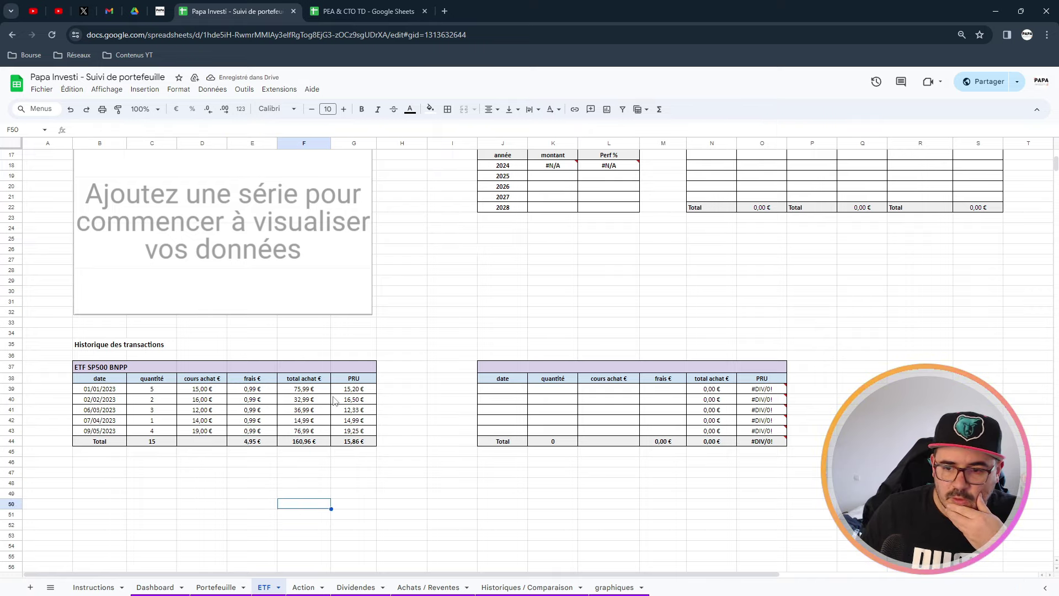
Inspect the total achat formula in F39 and the quantity, total achat and PRU formulas in the ETF SP500 BNPP Total row.
{"action": "left_click", "coordinate": [319, 392]}
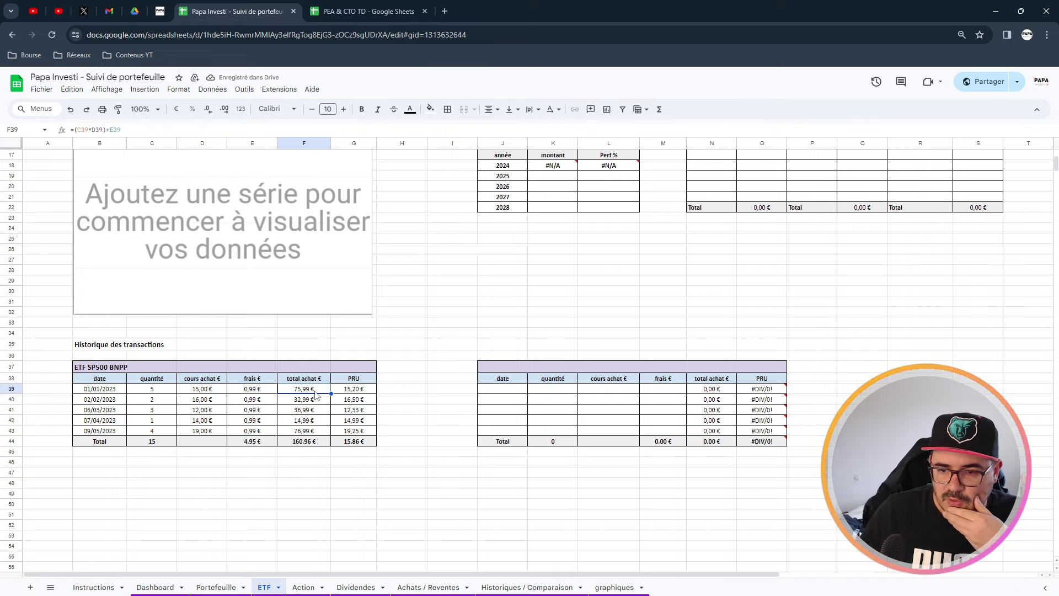
{"action": "left_click", "coordinate": [367, 442]}
{"action": "left_click", "coordinate": [103, 443]}
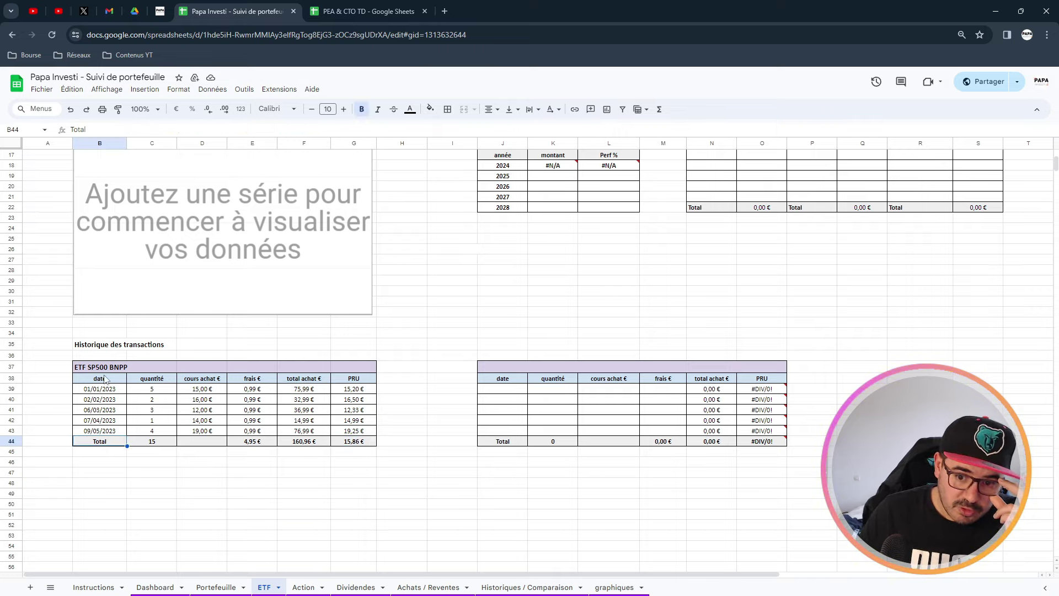
{"action": "left_click", "coordinate": [151, 443]}
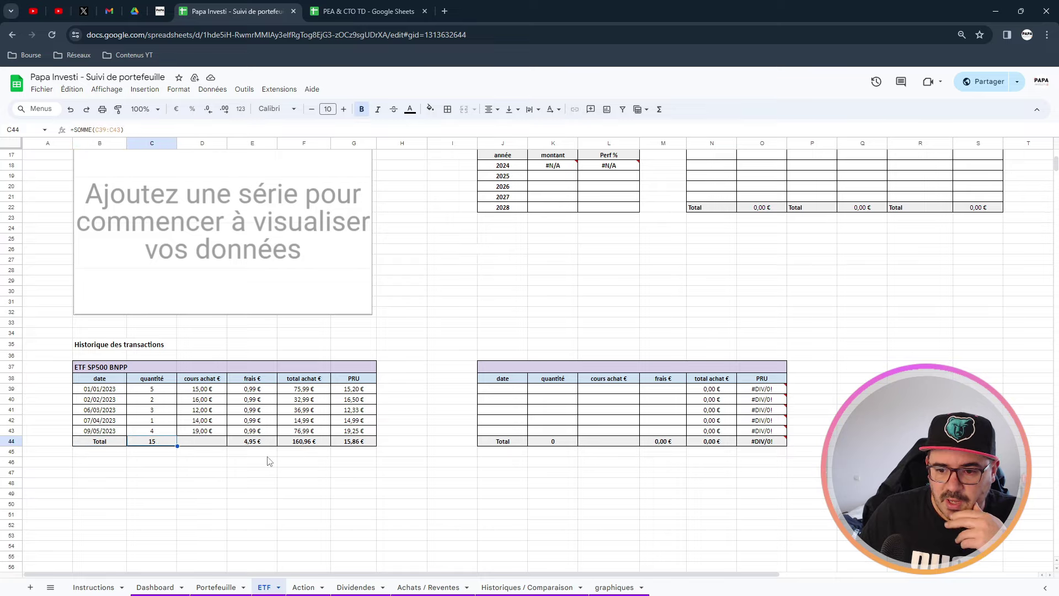
{"action": "left_click", "coordinate": [313, 443]}
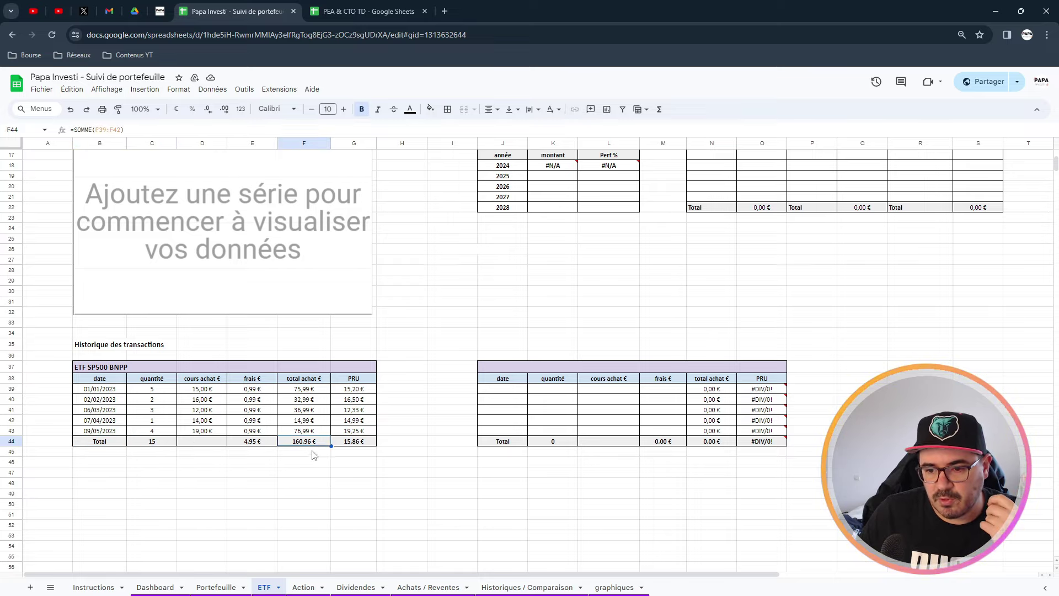
{"action": "left_click", "coordinate": [360, 444]}
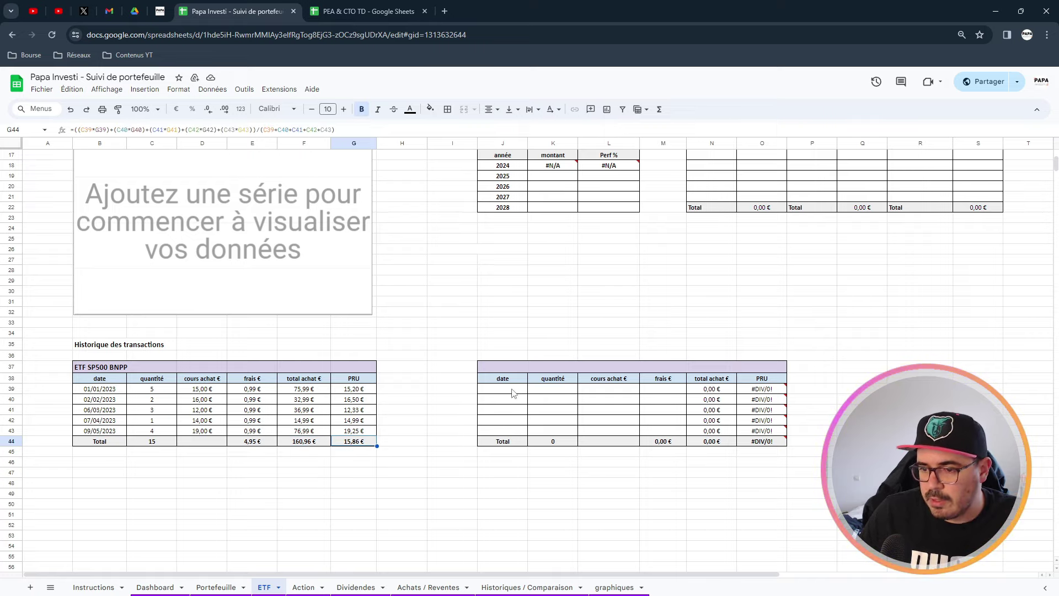
Title the second transaction table in J37 as ETF Eurostoxx 600.
{"action": "left_click", "coordinate": [504, 369]}
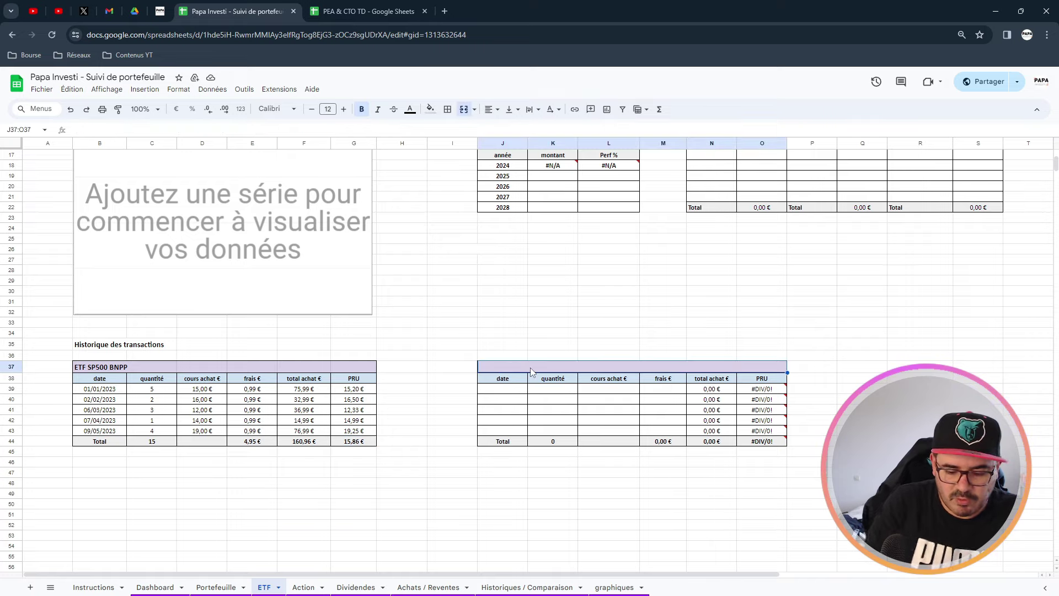
{"action": "type", "text": "ETF "}
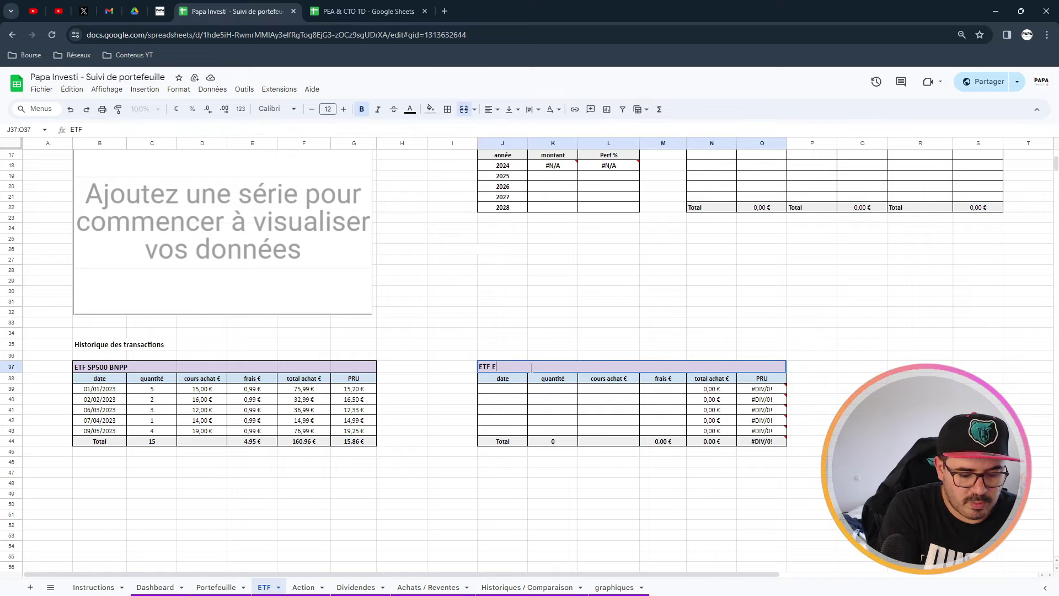
{"action": "type", "text": "Eurosto"}
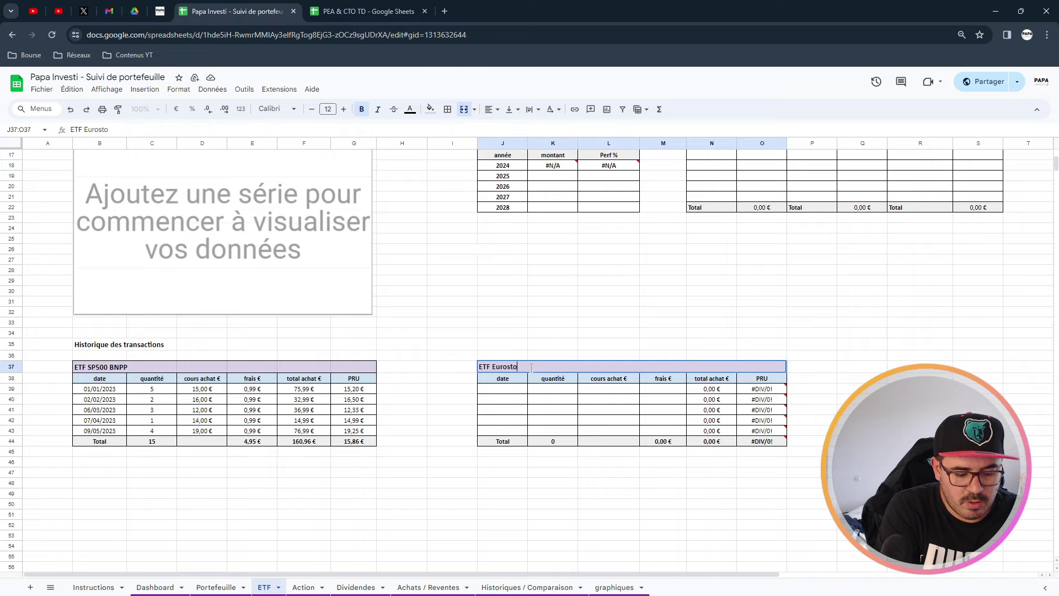
{"action": "type", "text": "xx 600"}
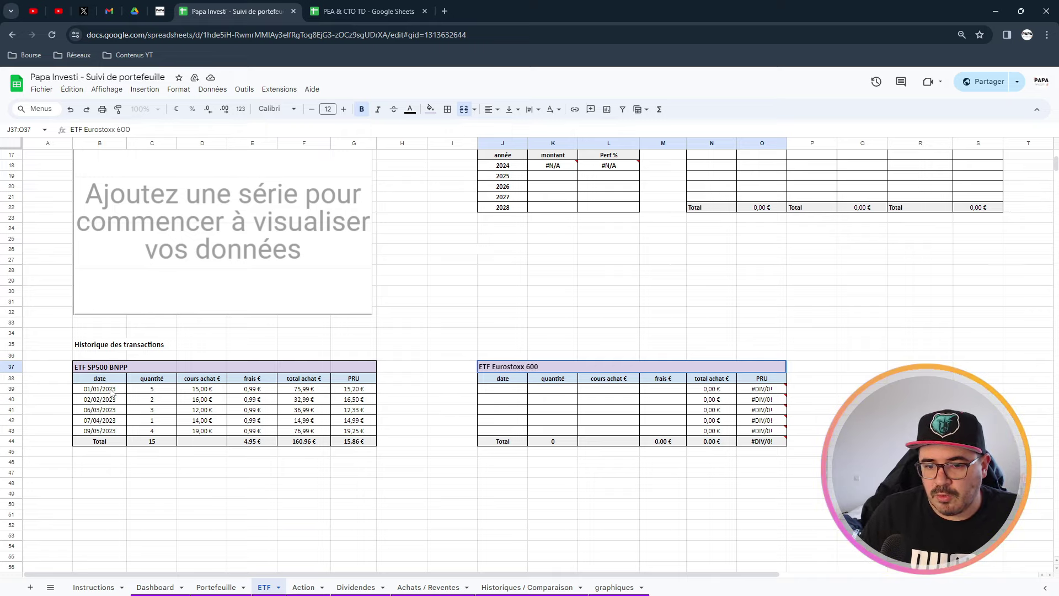
Copy the purchase dates from B39:B43 into the ETF Eurostoxx 600 date column, J39:J43.
{"action": "left_click_drag", "start_coordinate": [112, 389], "coordinate": [118, 433]}
{"action": "key", "text": "ctrl+c"}
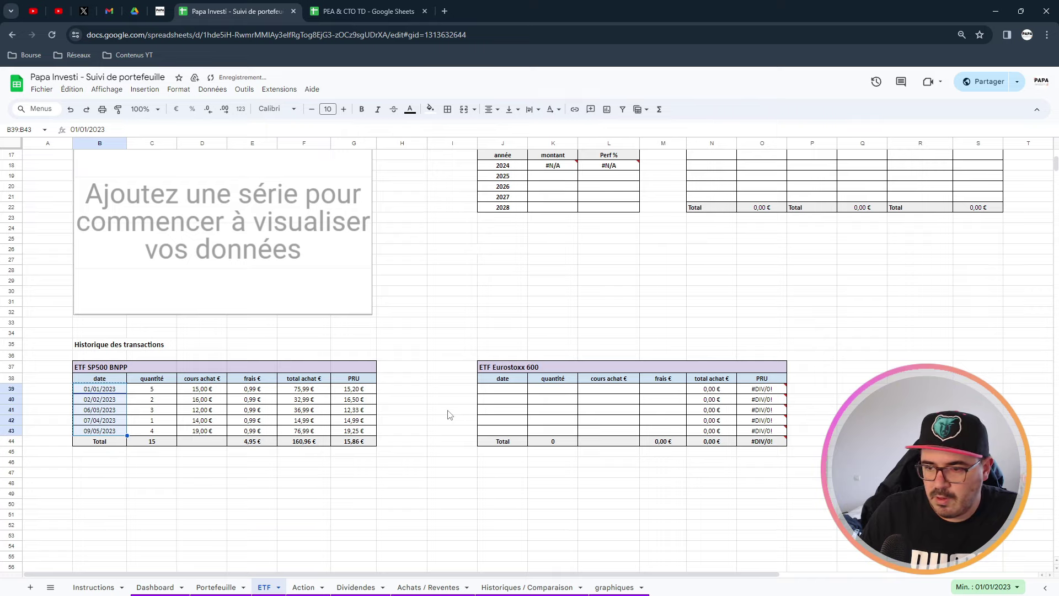
{"action": "left_click", "coordinate": [503, 390]}
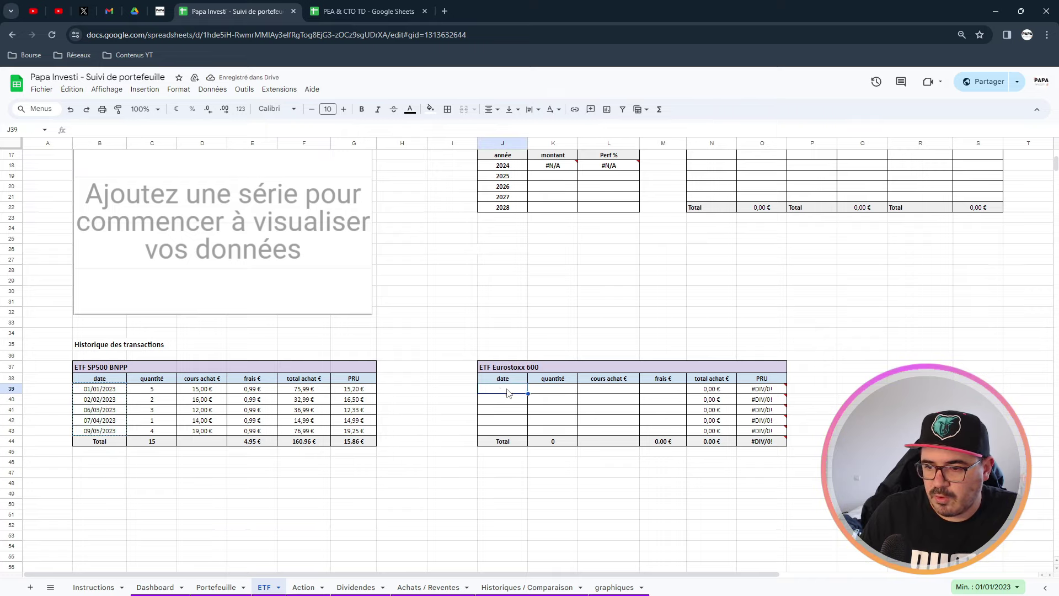
{"action": "key", "text": "ctrl+v"}
Enter the quantities 2, 3, 1, 2 and 4 for the ETF Eurostoxx 600 purchases in K39:K43.
{"action": "left_click", "coordinate": [552, 389]}
{"action": "type", "text": "2"}
{"action": "key", "text": "Return"}
{"action": "type", "text": "3"}
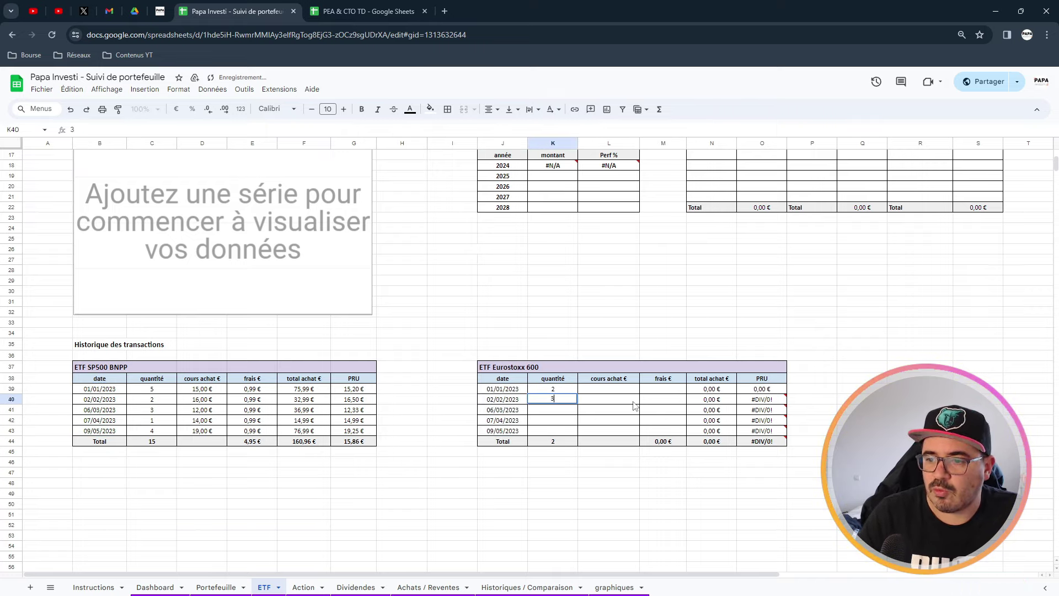
{"action": "key", "text": "Return"}
{"action": "type", "text": "1"}
{"action": "key", "text": "Return"}
{"action": "type", "text": "2"}
{"action": "key", "text": "Return"}
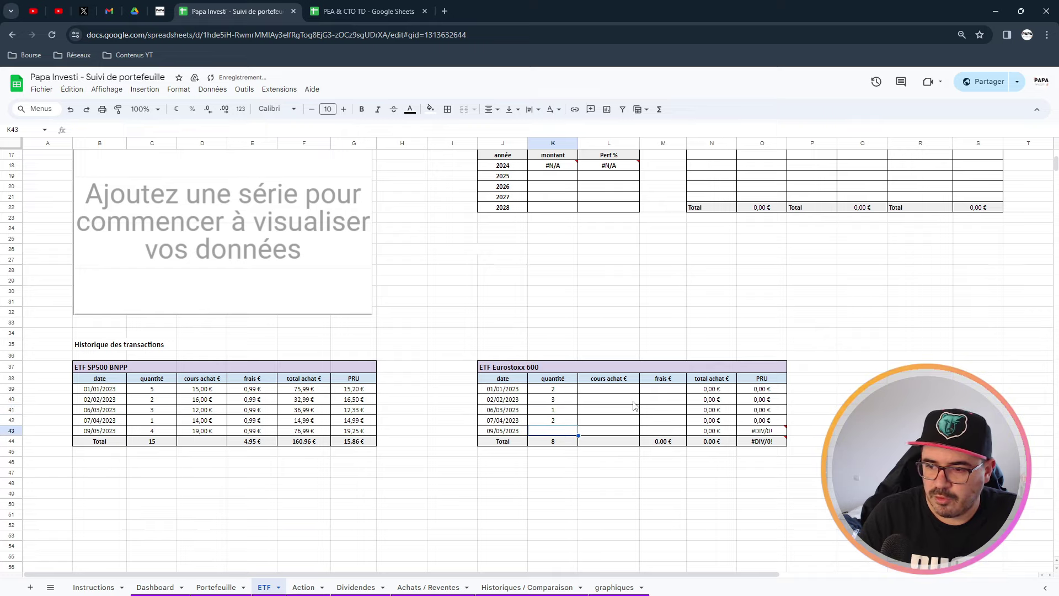
{"action": "type", "text": "4"}
{"action": "key", "text": "Return"}
Enter the purchase prices 9, 13, 15, 16 and 12 € for the ETF Eurostoxx 600 transactions in L39:L43.
{"action": "key", "text": "Right"}
{"action": "key", "text": "Up"}
{"action": "key", "text": "Up"}
{"action": "key", "text": "Up"}
{"action": "key", "text": "Up"}
{"action": "key", "text": "Up"}
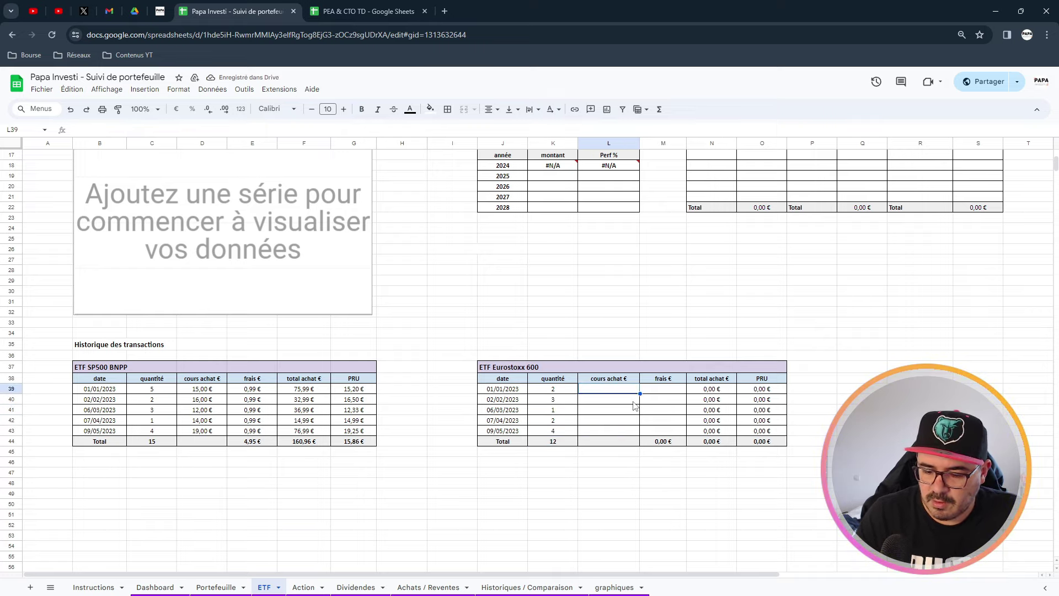
{"action": "type", "text": "9+"}
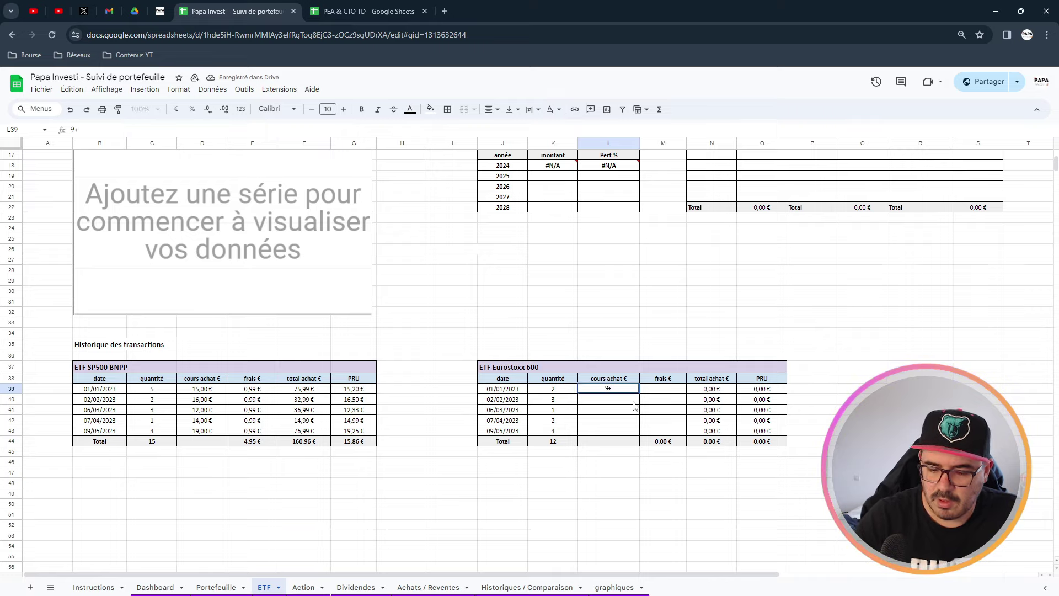
{"action": "key", "text": "Return"}
{"action": "type", "text": "13"}
{"action": "key", "text": "Return"}
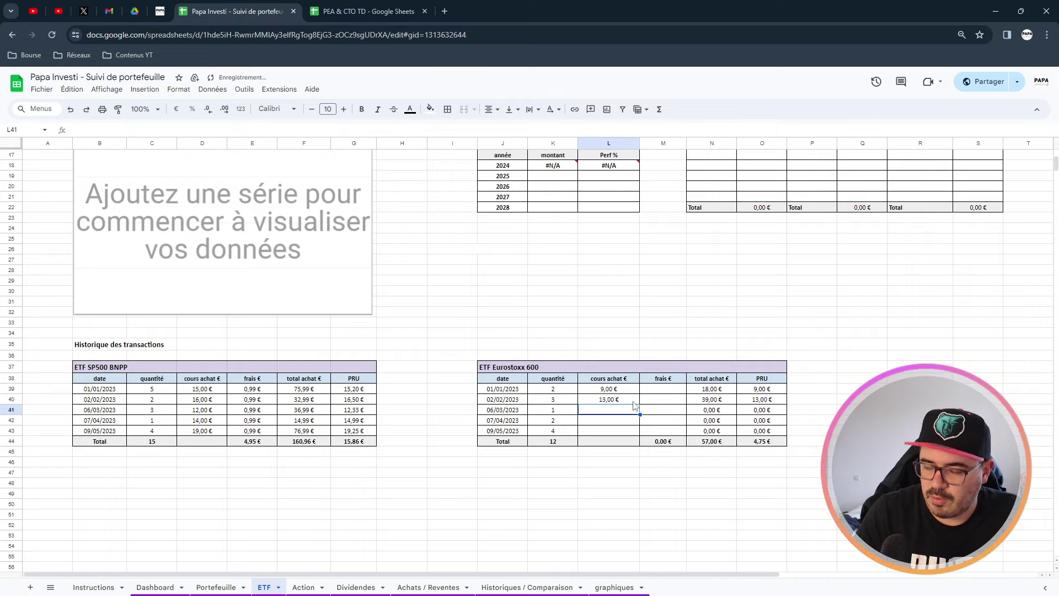
{"action": "type", "text": "15"}
{"action": "key", "text": "Return"}
{"action": "type", "text": "16"}
{"action": "key", "text": "Return"}
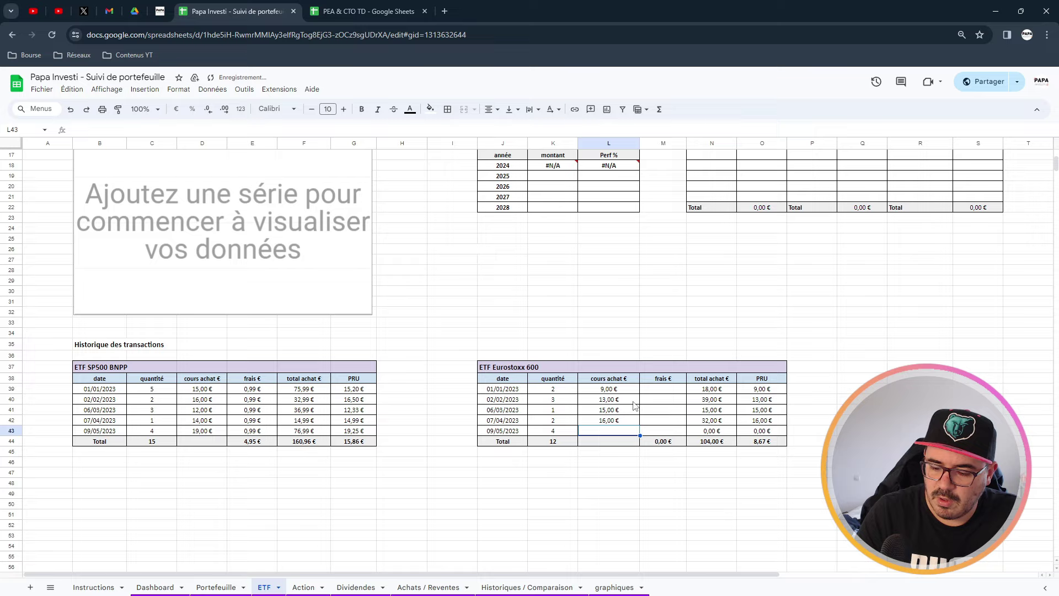
{"action": "type", "text": "12"}
{"action": "key", "text": "Return"}
Enter a 0,99 € fee in M39, fill it down to M43 and check the overall PRU formula in O44.
{"action": "key", "text": "Right"}
{"action": "key", "text": "Up"}
{"action": "key", "text": "Up"}
{"action": "key", "text": "Up"}
{"action": "key", "text": "Up"}
{"action": "key", "text": "Up"}
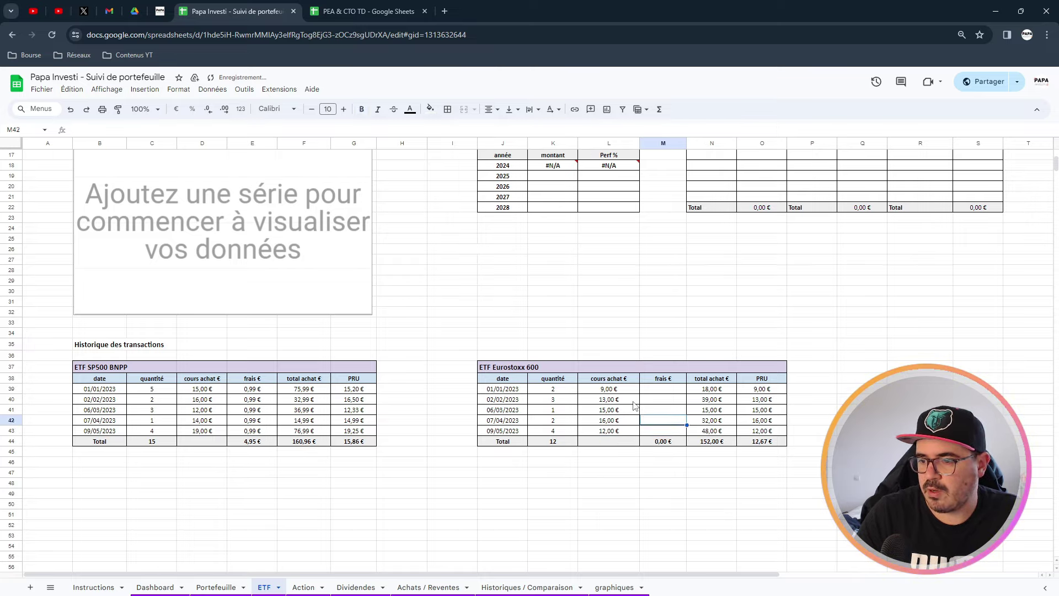
{"action": "type", "text": "0,9"}
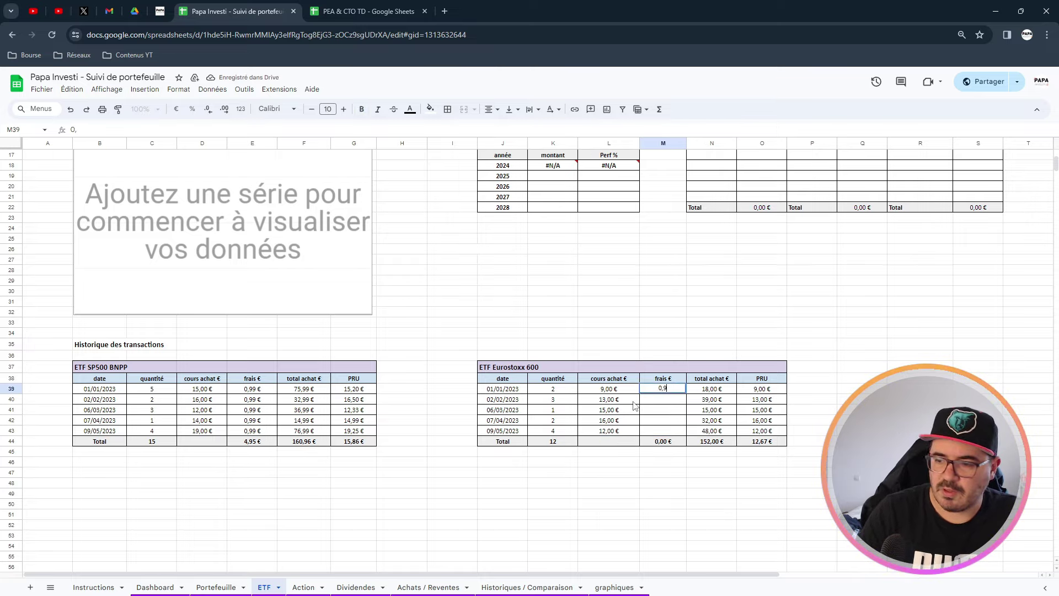
{"action": "type", "text": "9"}
{"action": "key", "text": "Return"}
{"action": "left_click", "coordinate": [667, 392]}
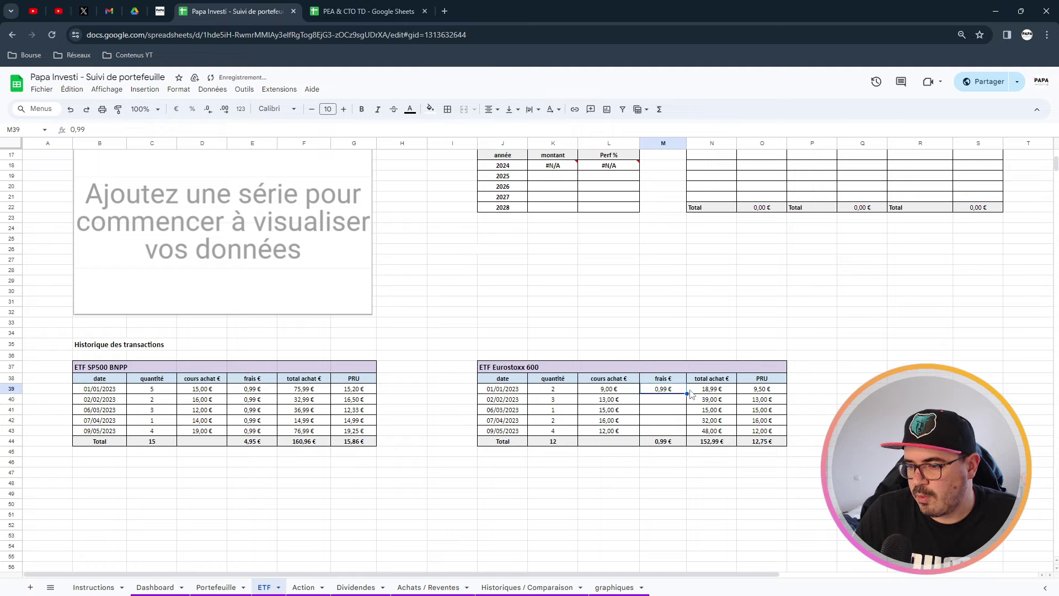
{"action": "left_click_drag", "start_coordinate": [687, 394], "coordinate": [688, 436]}
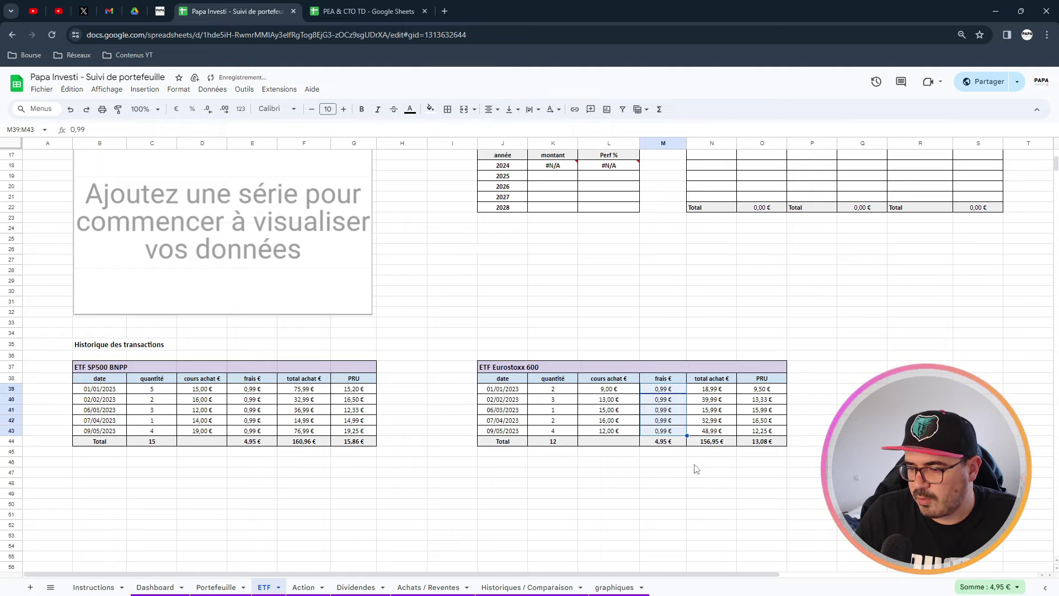
{"action": "left_click", "coordinate": [770, 442]}
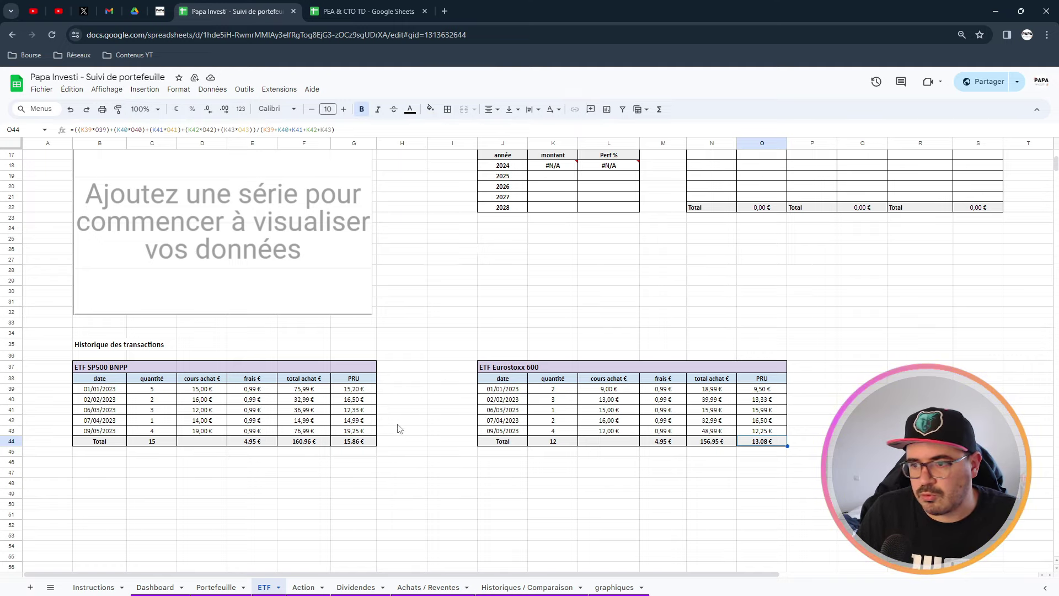
Link B6 of the ETF summary table to the ETF SP500 BNPP title in B37.
{"action": "scroll", "coordinate": [400, 429], "scroll_direction": "up", "scroll_amount": 5}
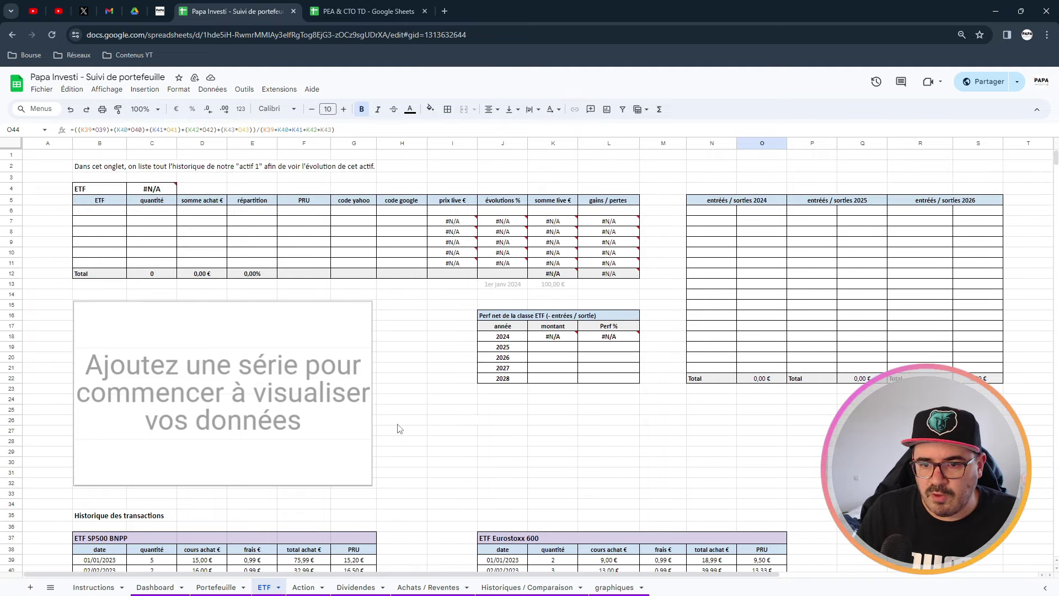
{"action": "left_click", "coordinate": [98, 214]}
{"action": "key", "text": "Down"}
{"action": "key", "text": "Down"}
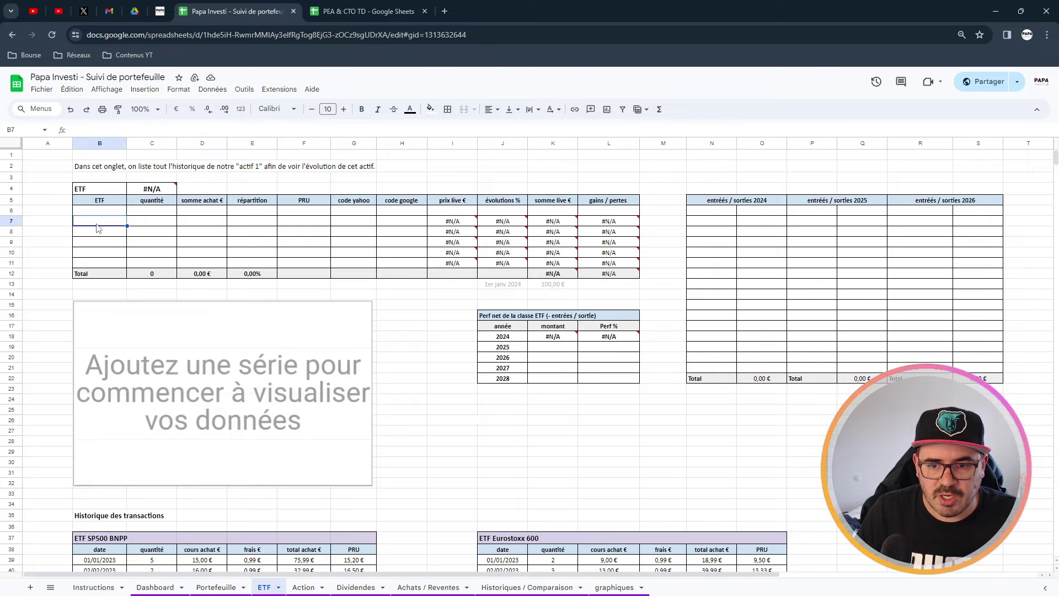
{"action": "key", "text": "Up"}
{"action": "key", "text": "Up"}
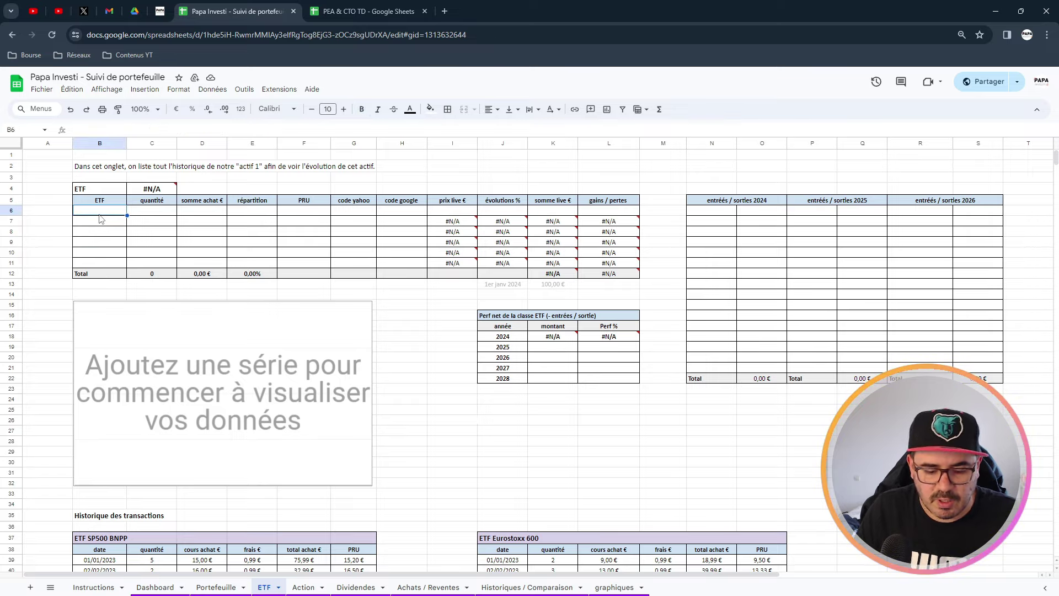
{"action": "type", "text": "="}
{"action": "scroll", "coordinate": [181, 342], "scroll_direction": "down", "scroll_amount": 3}
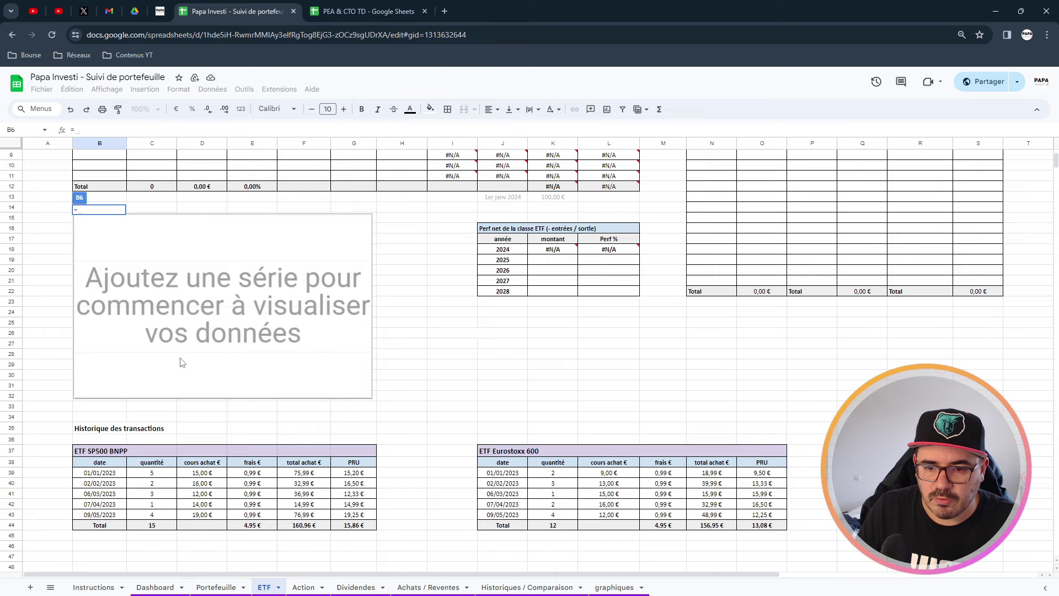
{"action": "left_click", "coordinate": [102, 451]}
{"action": "key", "text": "Return"}
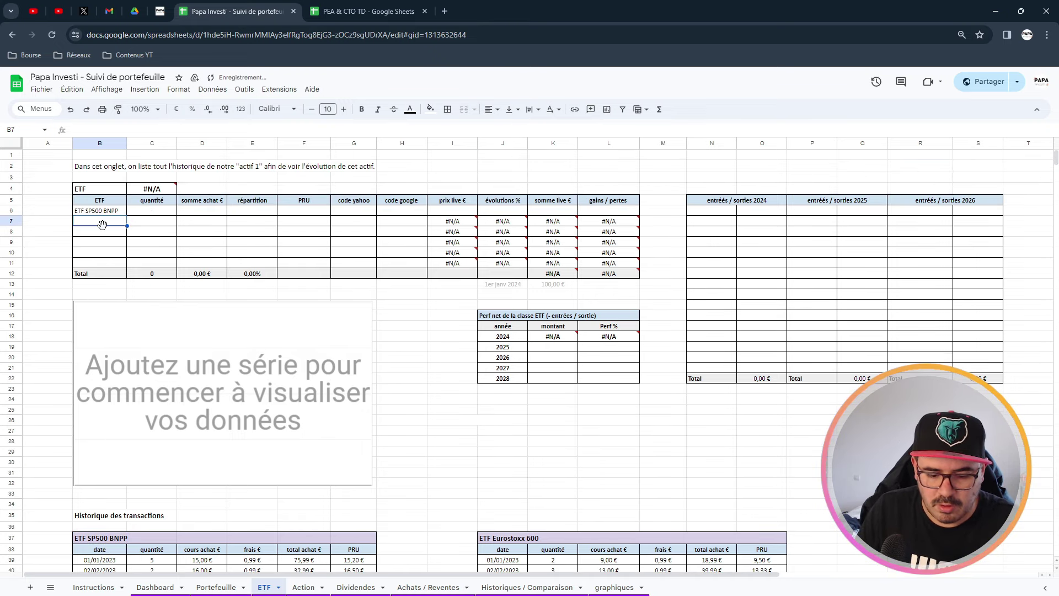
Link B7 of the ETF summary table to the ETF Eurostoxx 600 title in J37.
{"action": "type", "text": "="}
{"action": "left_click", "coordinate": [493, 539]}
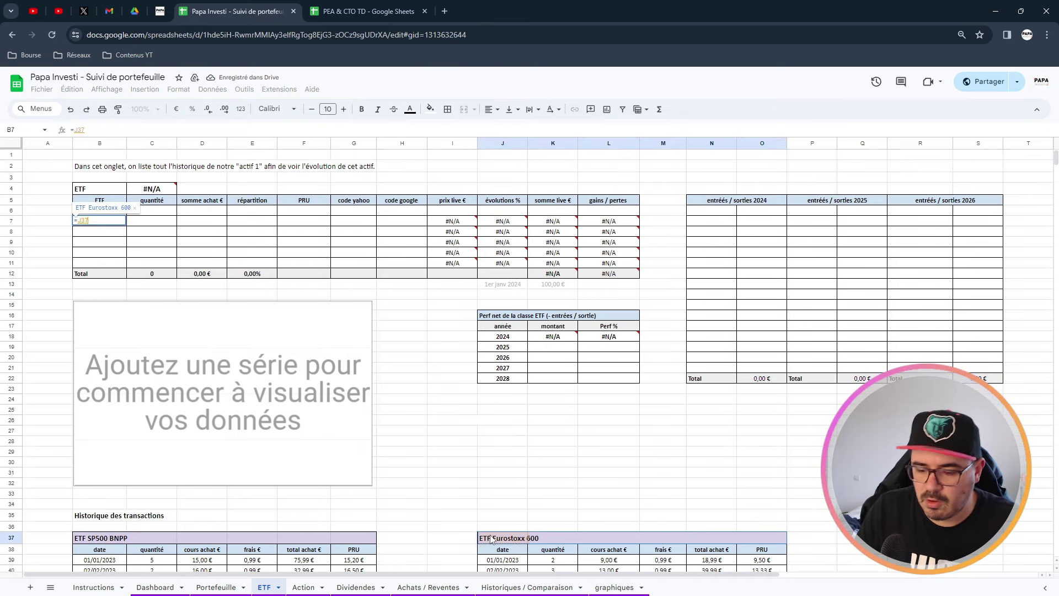
{"action": "key", "text": "Return"}
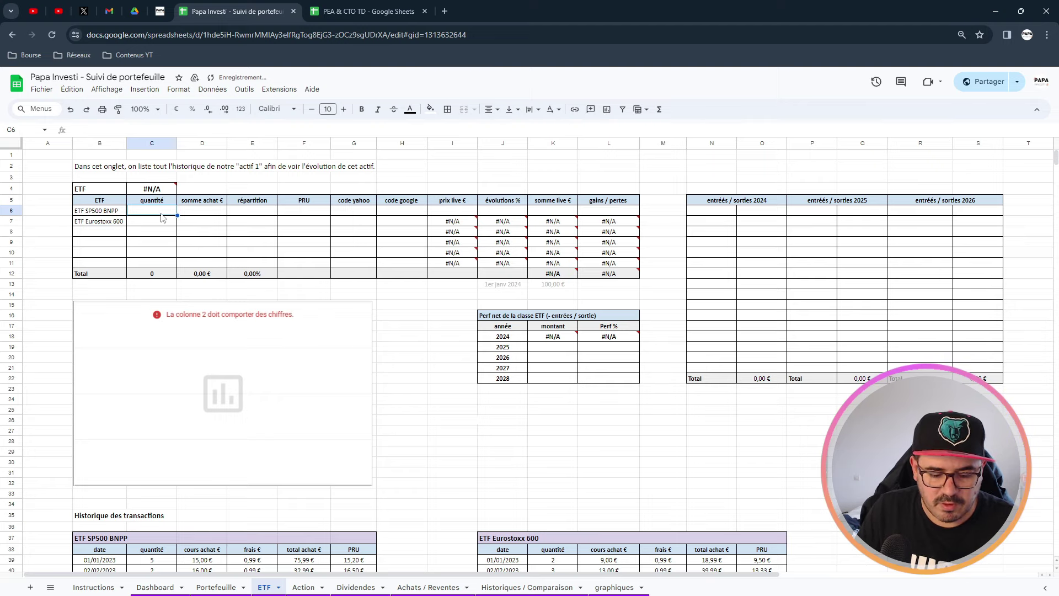
Link the quantity in C6 of the ETF summary table to the SP500 BNPP total quantity in C44.
{"action": "type", "text": "="}
{"action": "scroll", "coordinate": [193, 408], "scroll_direction": "down", "scroll_amount": 4}
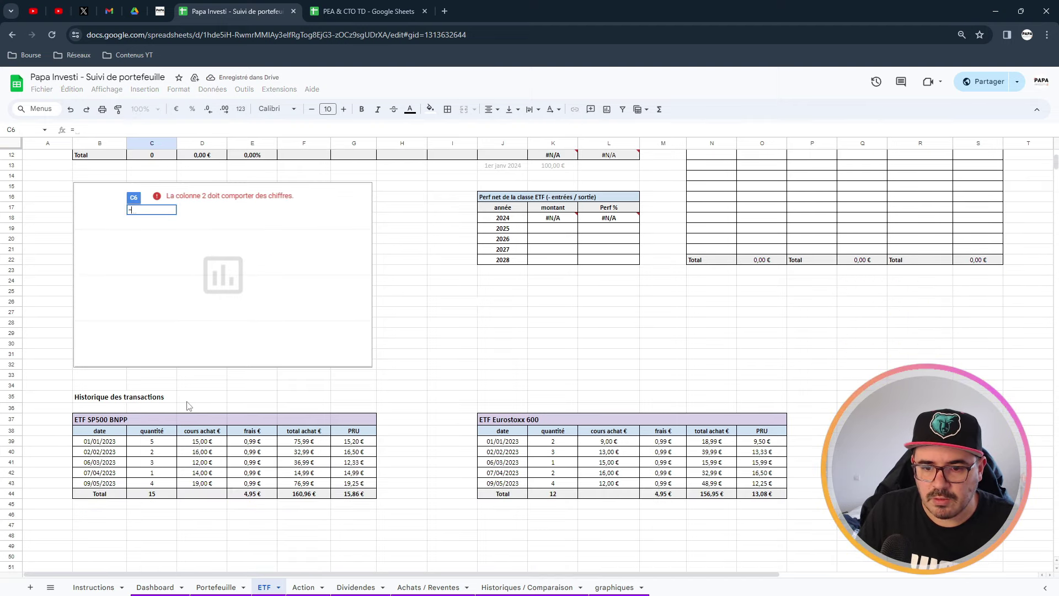
{"action": "left_click", "coordinate": [152, 493]}
{"action": "key", "text": "Return"}
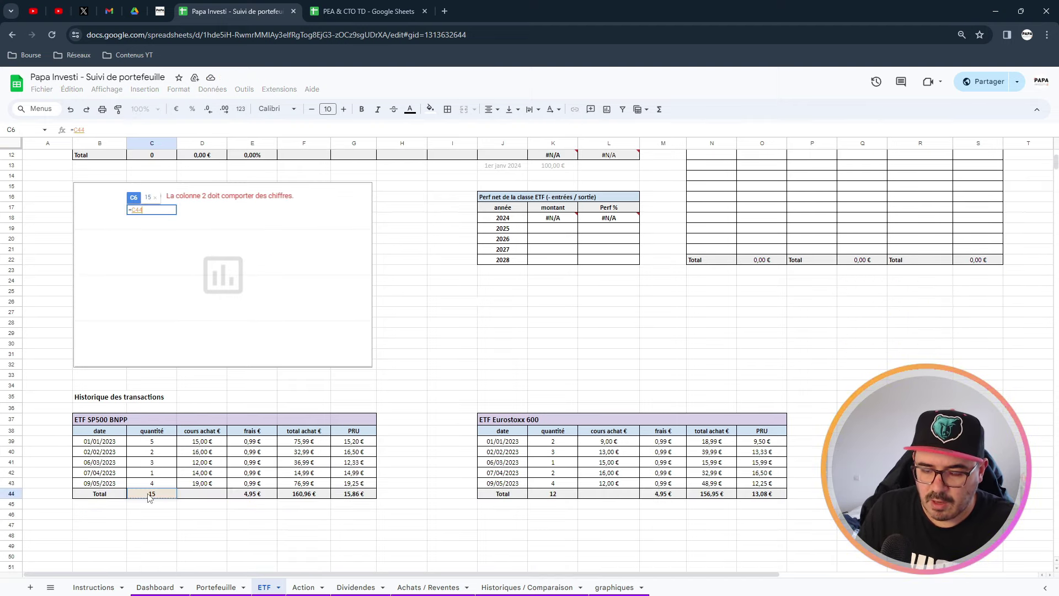
Link the purchase sum in D6 to the SP500 BNPP total purchase amount in F44.
{"action": "left_click", "coordinate": [203, 212]}
{"action": "type", "text": "="}
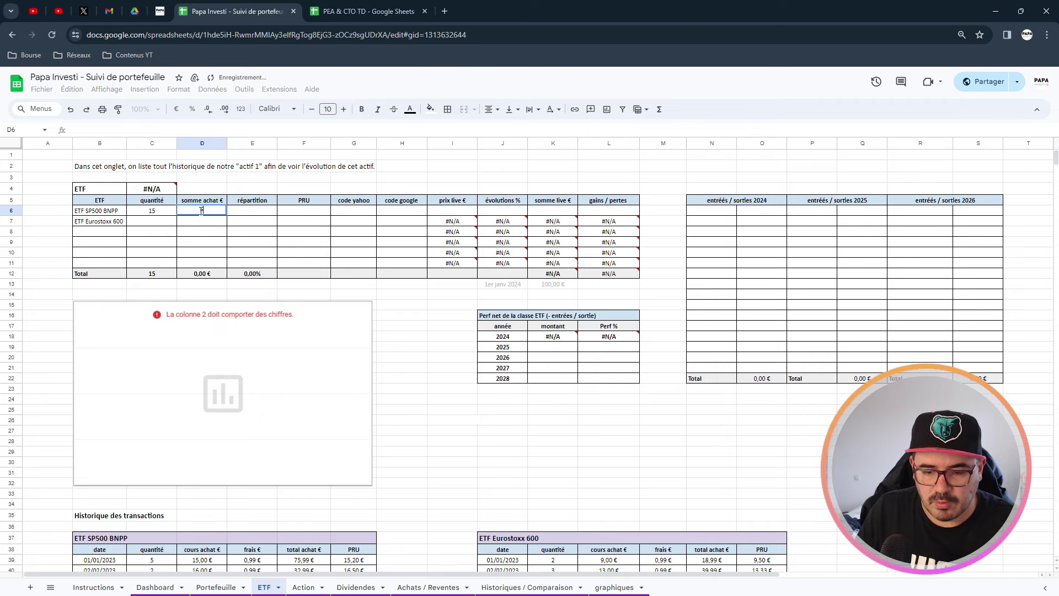
{"action": "scroll", "coordinate": [217, 388], "scroll_direction": "down", "scroll_amount": 4}
{"action": "left_click", "coordinate": [302, 494]}
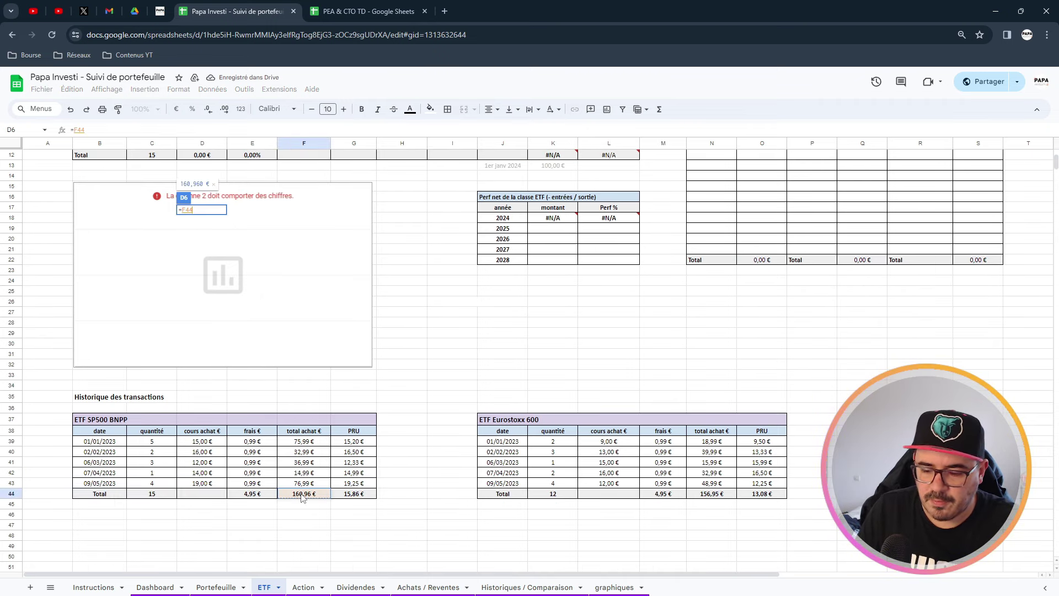
{"action": "key", "text": "Return"}
Link the PRU in F6 of the summary table to the SP500 BNPP overall PRU in G44.
{"action": "left_click", "coordinate": [263, 214]}
{"action": "left_click", "coordinate": [282, 216]}
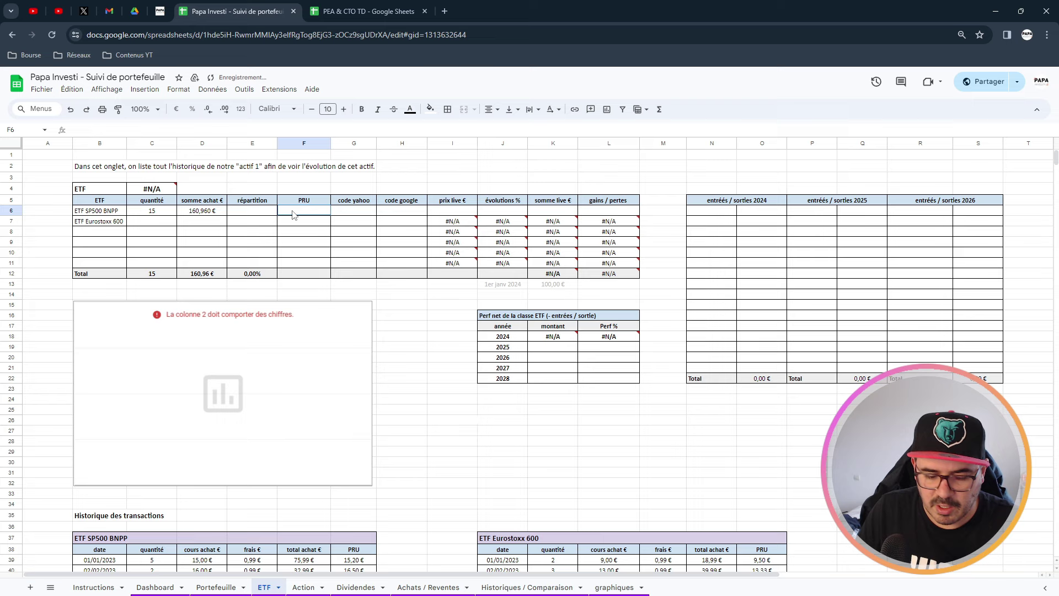
{"action": "type", "text": "="}
{"action": "scroll", "coordinate": [310, 438], "scroll_direction": "down", "scroll_amount": 4}
{"action": "left_click", "coordinate": [354, 495]}
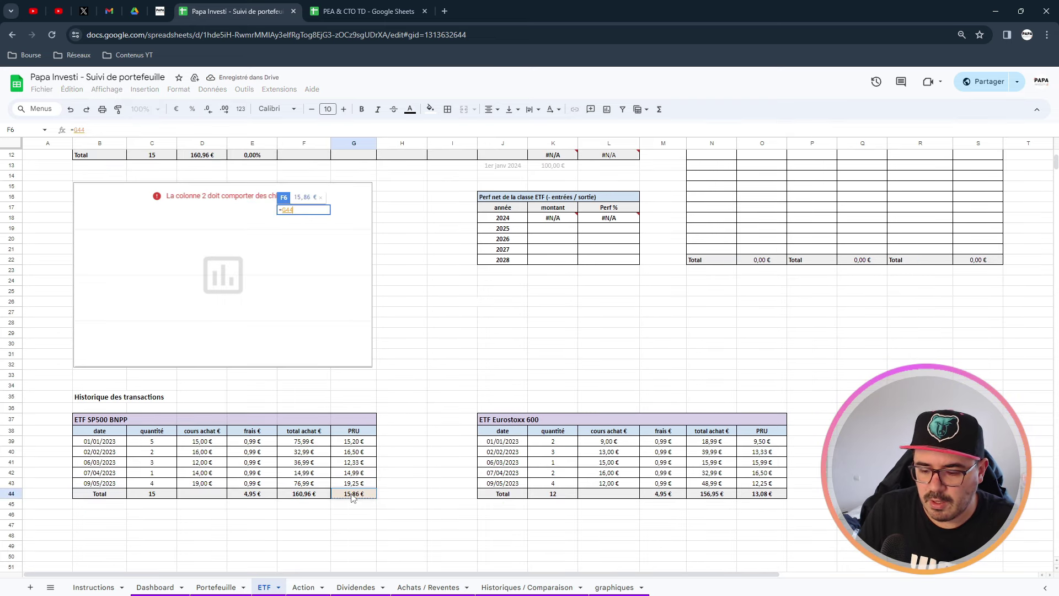
{"action": "key", "text": "Return"}
Link the quantity in C7 of the summary table to the Eurostoxx 600 total quantity in K44.
{"action": "left_click", "coordinate": [170, 224]}
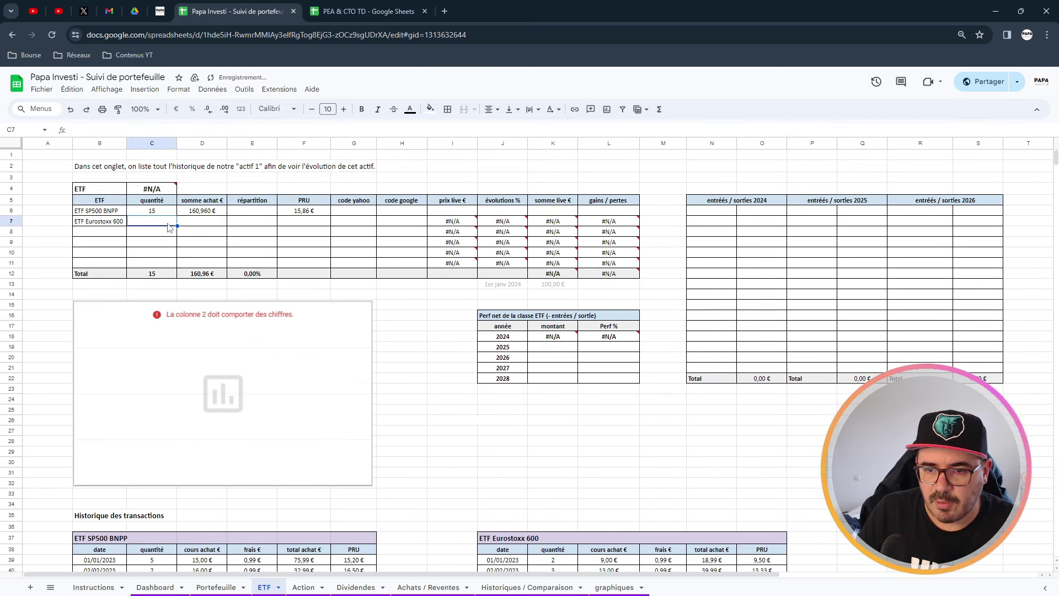
{"action": "type", "text": "="}
{"action": "scroll", "coordinate": [506, 441], "scroll_direction": "down", "scroll_amount": 4}
{"action": "left_click", "coordinate": [538, 493]}
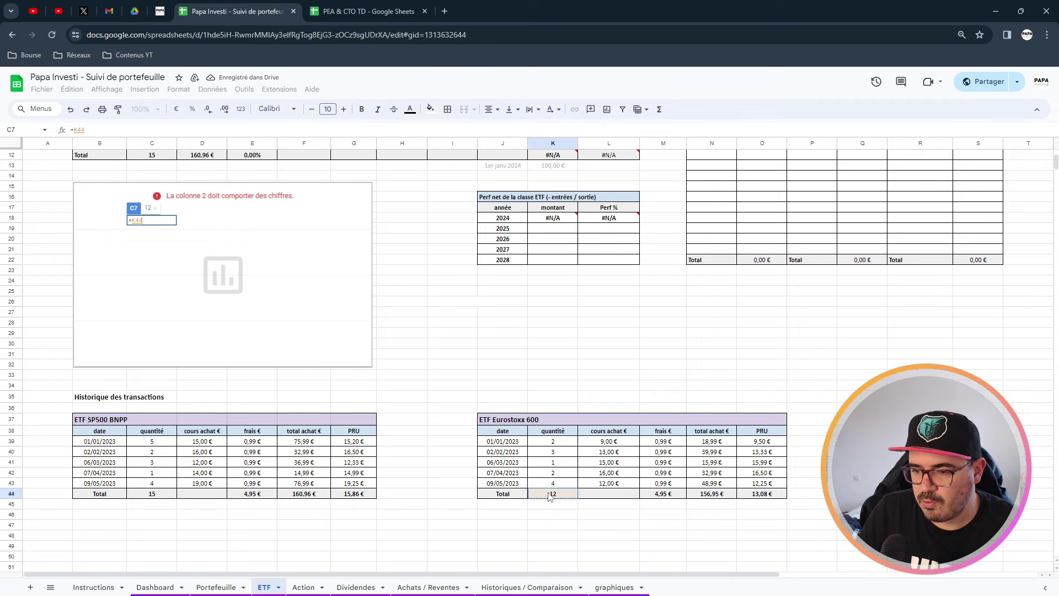
{"action": "key", "text": "Return"}
Link the purchase sum in D7 to the Eurostoxx 600 total purchase amount in N44.
{"action": "left_click", "coordinate": [216, 222]}
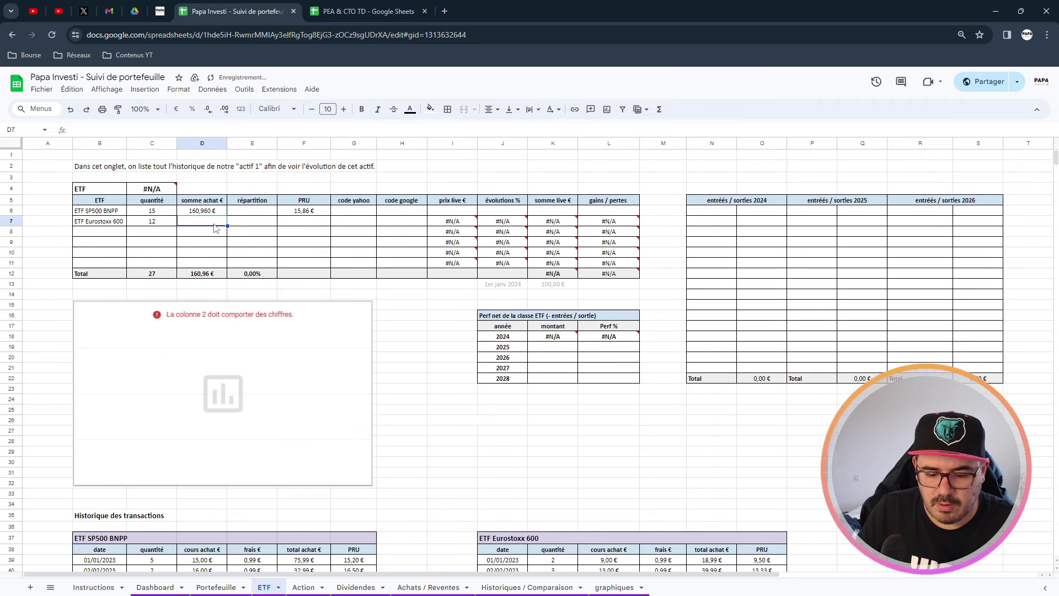
{"action": "type", "text": "="}
{"action": "scroll", "coordinate": [507, 450], "scroll_direction": "down", "scroll_amount": 3}
{"action": "left_click", "coordinate": [729, 529]}
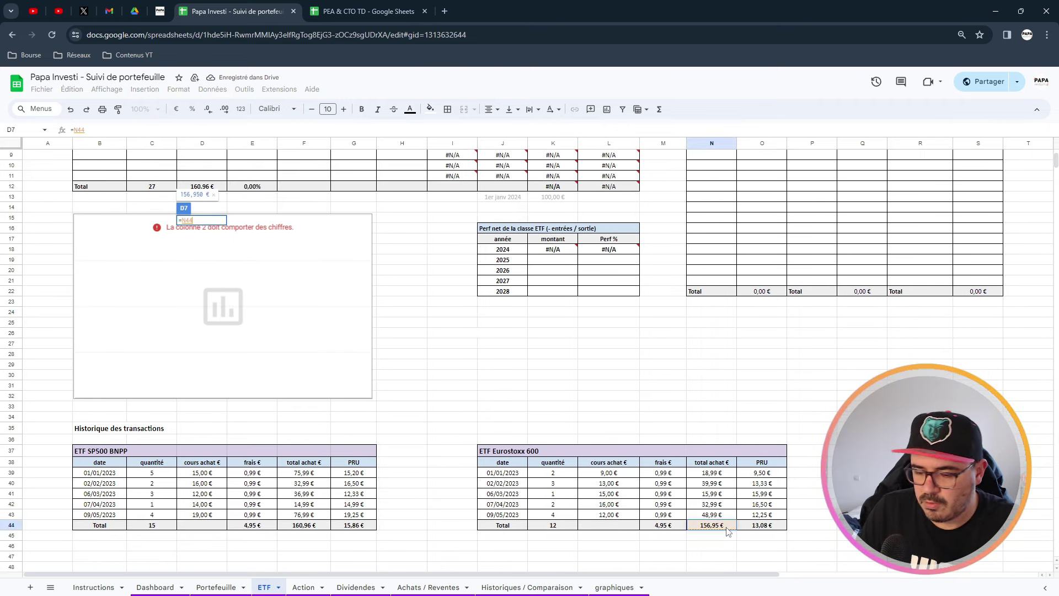
{"action": "key", "text": "Return"}
Link the PRU in F7 of the summary table to the Eurostoxx 600 overall PRU in O44.
{"action": "left_click", "coordinate": [311, 225]}
{"action": "key", "text": "Down"}
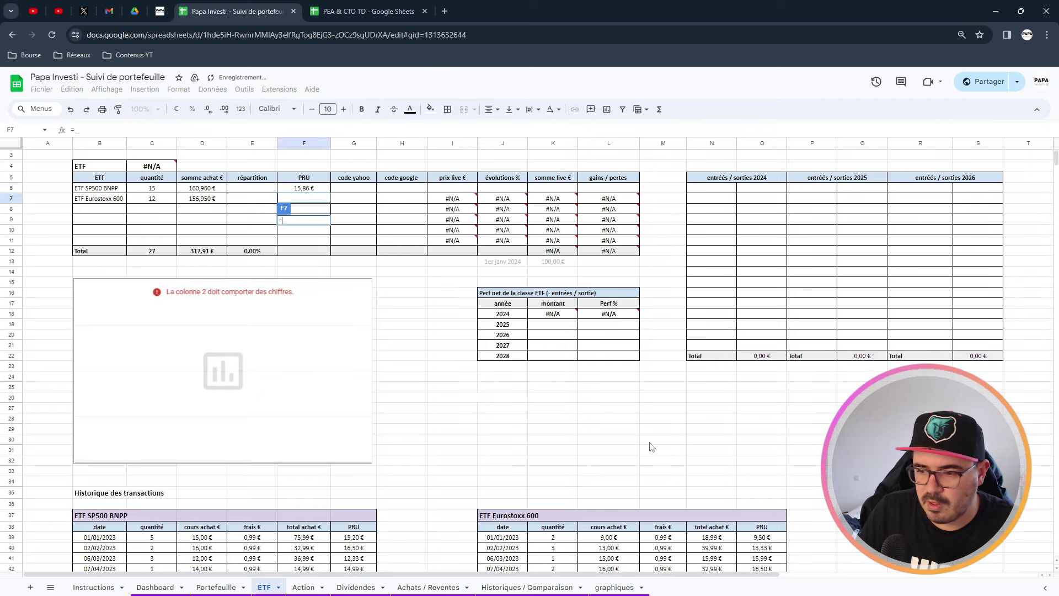
{"action": "scroll", "coordinate": [508, 349], "scroll_direction": "down", "scroll_amount": 3}
{"action": "scroll", "coordinate": [509, 349], "scroll_direction": "up", "scroll_amount": 3}
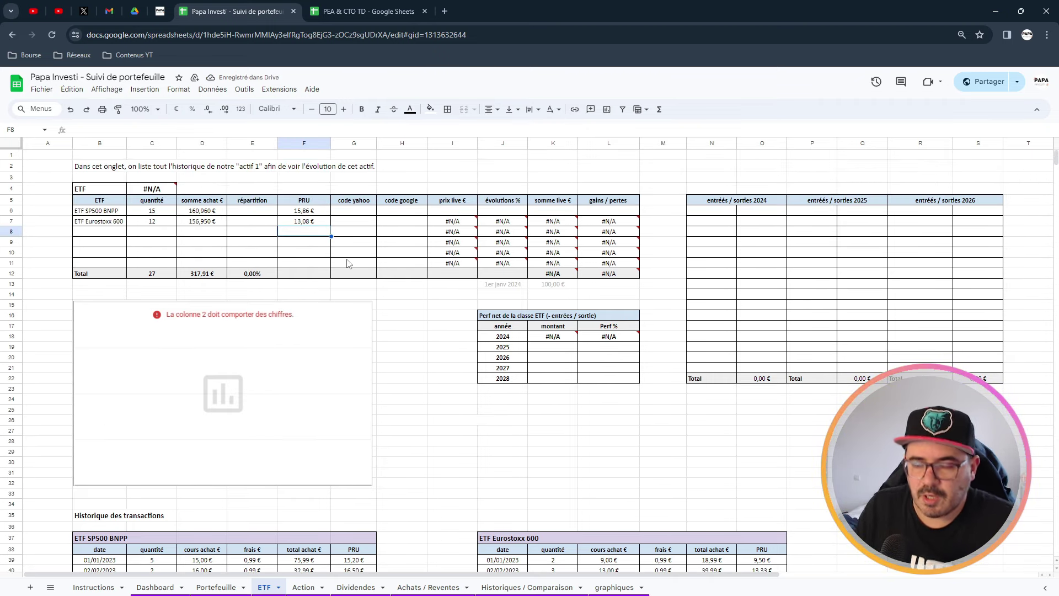
Enter the allocation formula =D6/$D$12 in E6, with the reference to the total purchase sum locked.
{"action": "left_click", "coordinate": [256, 211]}
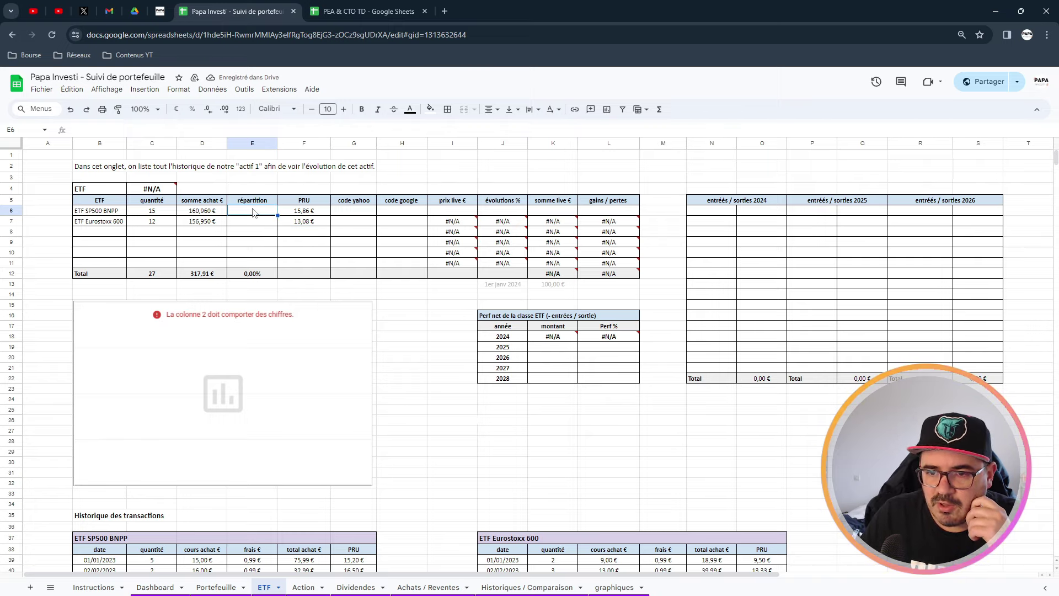
{"action": "type", "text": "="}
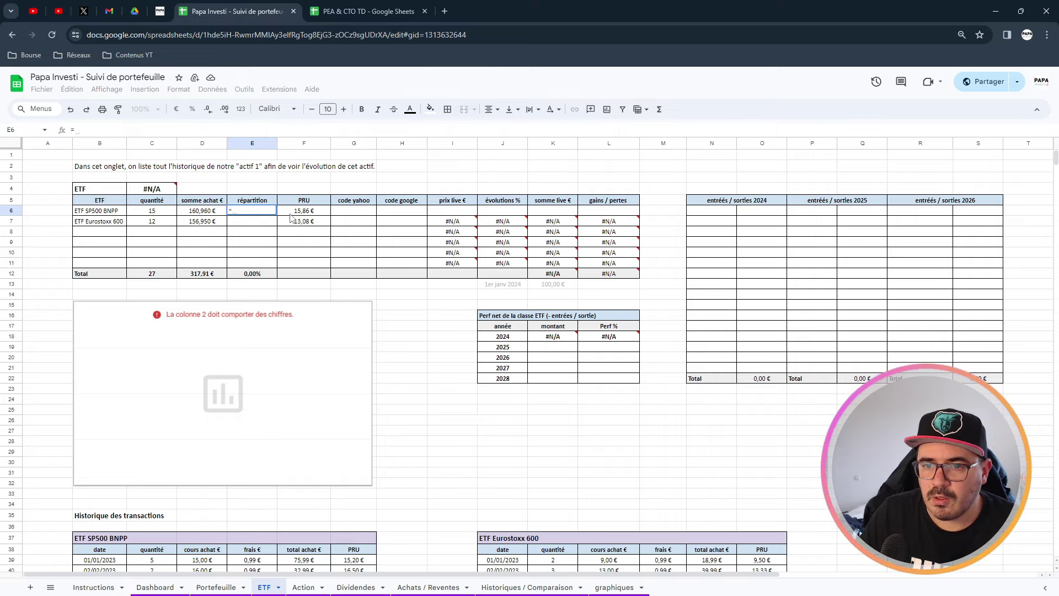
{"action": "left_click", "coordinate": [214, 214]}
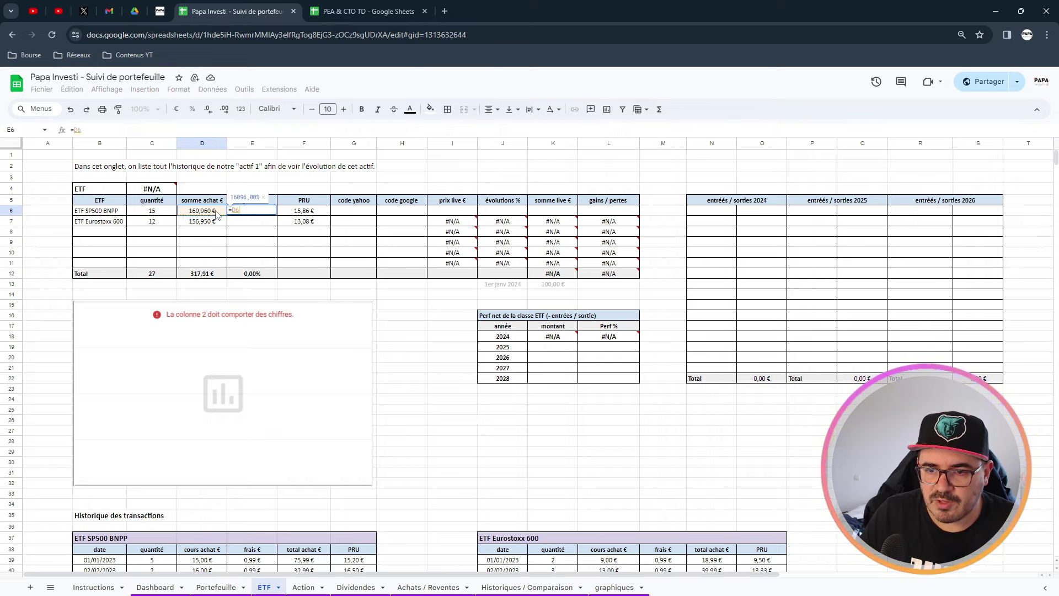
{"action": "type", "text": "/"}
{"action": "left_click", "coordinate": [226, 274]}
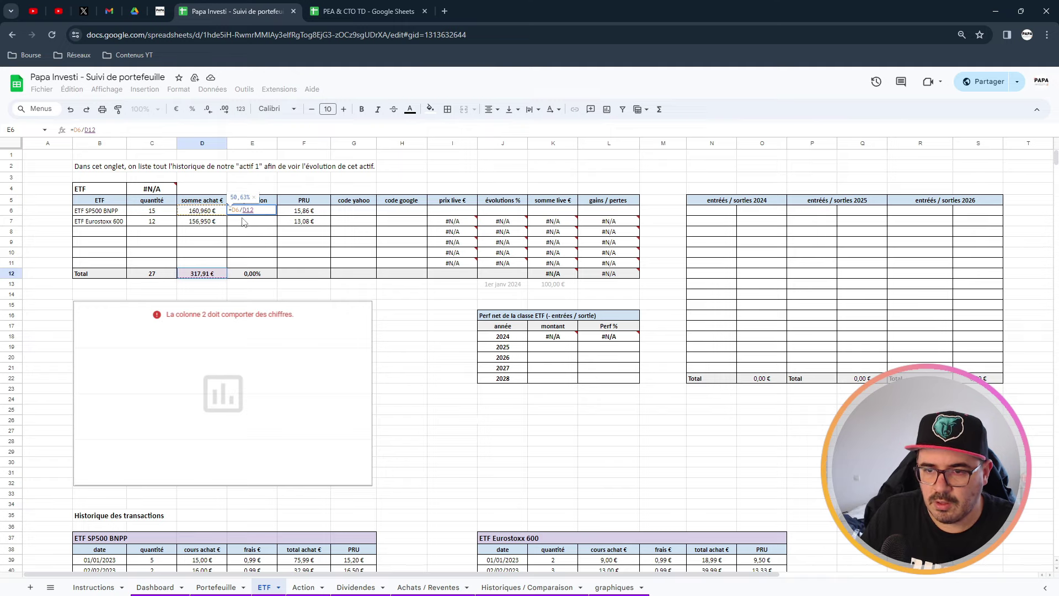
{"action": "key", "text": "Left"}
{"action": "key", "text": "Left"}
{"action": "key", "text": "Left"}
{"action": "type", "text": "$"}
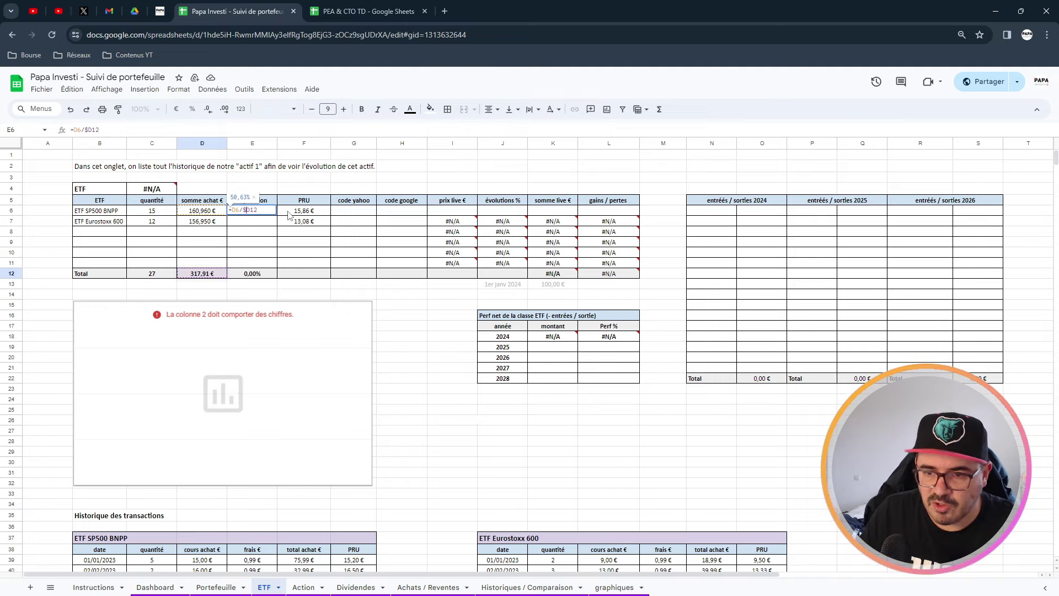
{"action": "key", "text": "Right"}
{"action": "type", "text": "$"}
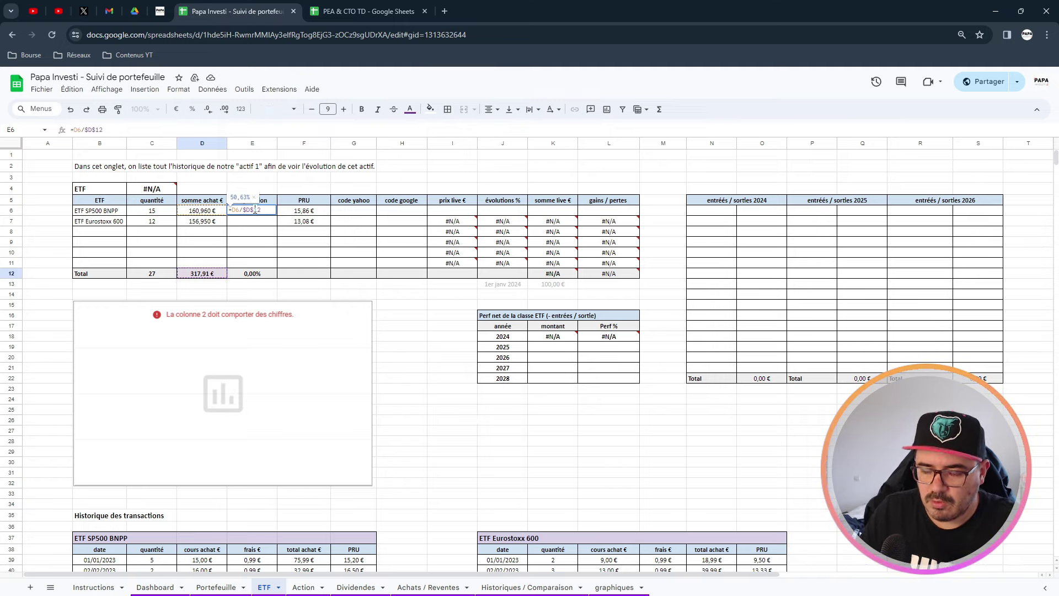
{"action": "key", "text": "Return"}
Fill the répartition formula from E6 down to E7 and check the formulas in both cells.
{"action": "left_click", "coordinate": [276, 214]}
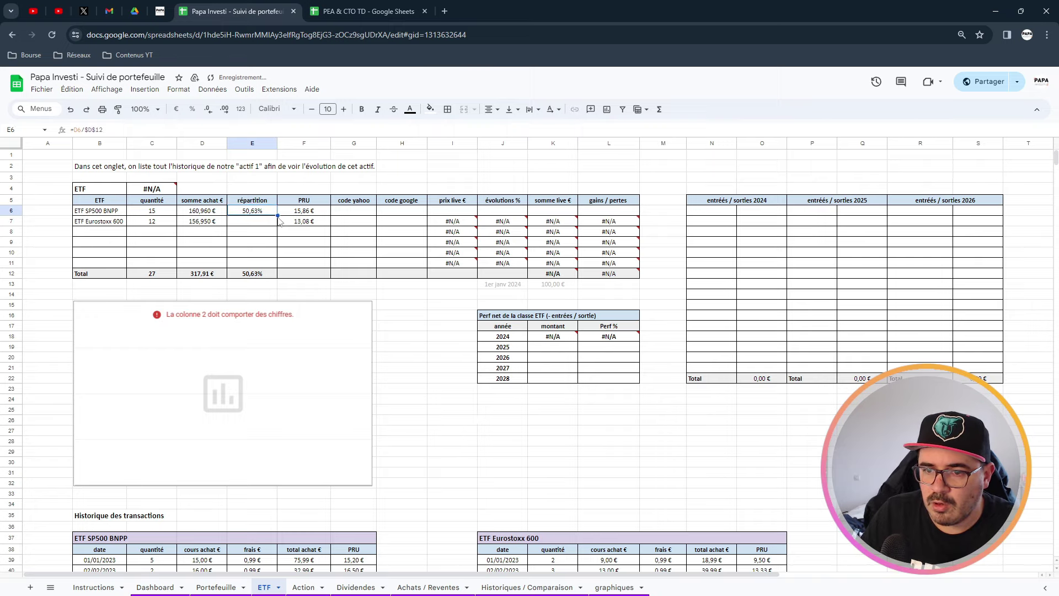
{"action": "left_click_drag", "start_coordinate": [277, 214], "coordinate": [283, 227]}
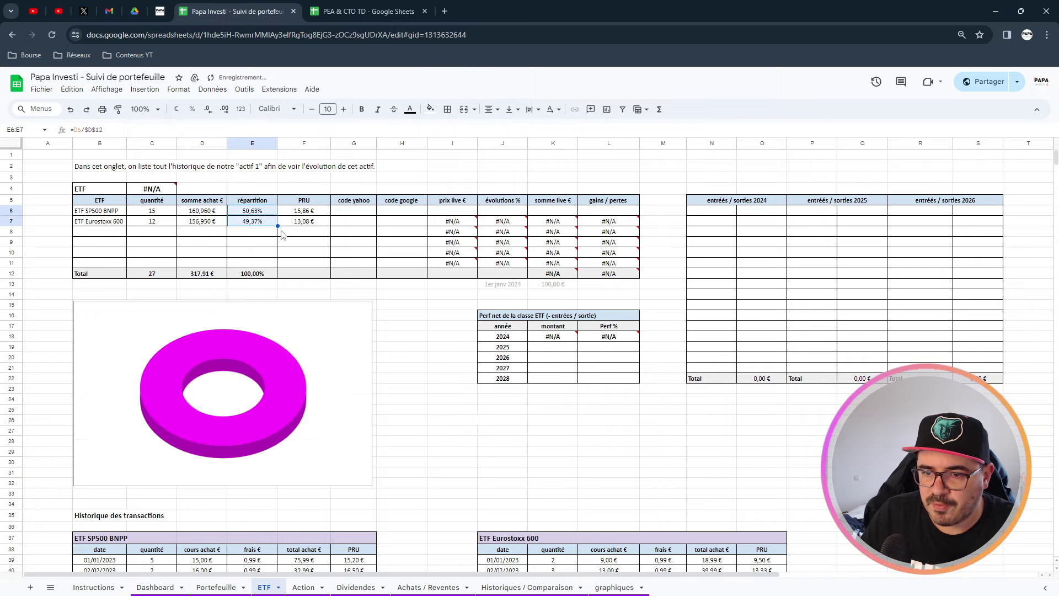
{"action": "left_click", "coordinate": [313, 255]}
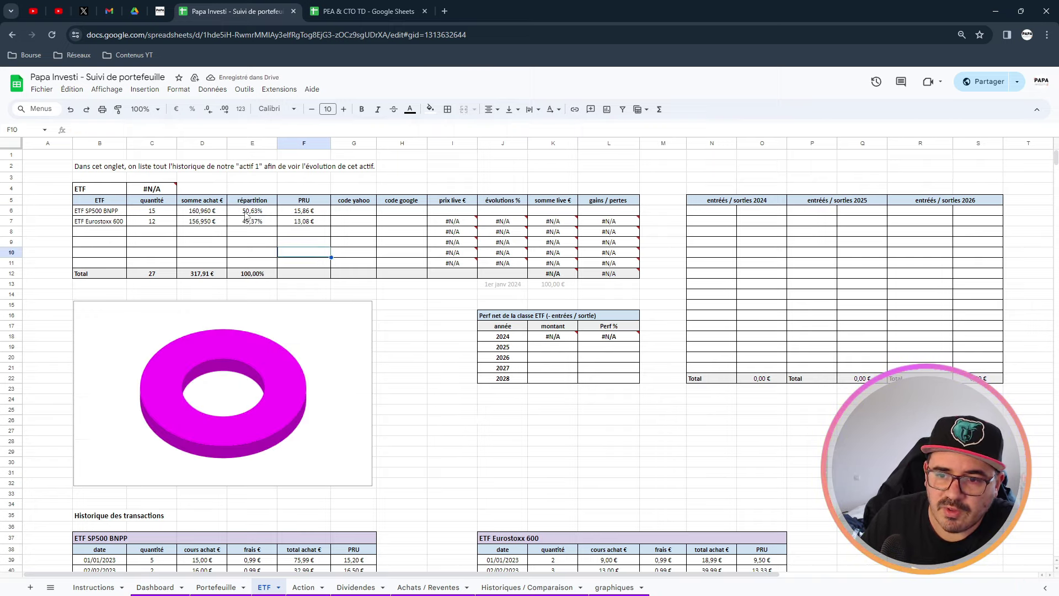
{"action": "left_click", "coordinate": [248, 216]}
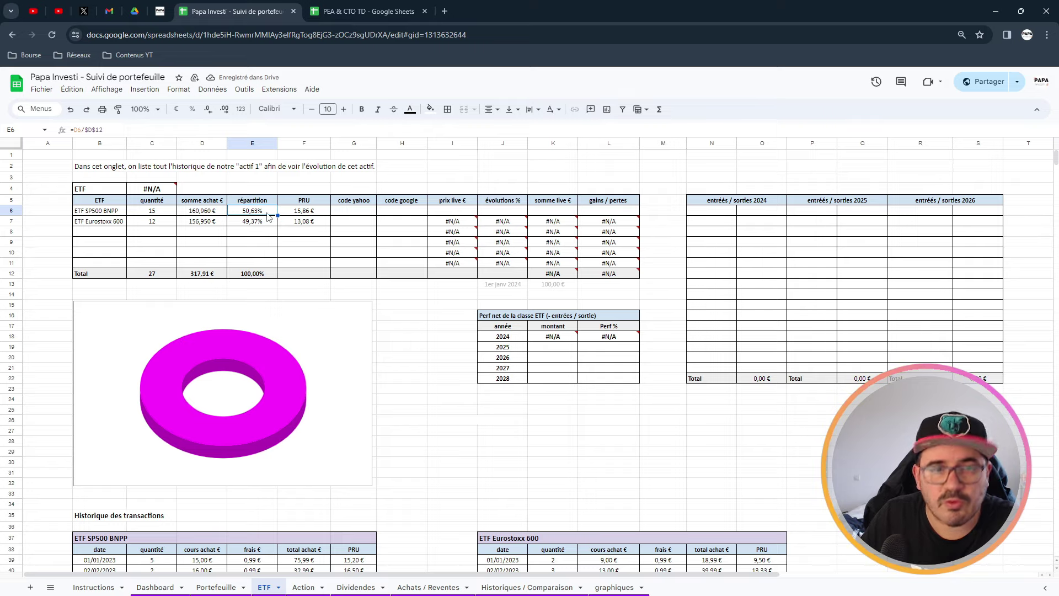
{"action": "left_click", "coordinate": [263, 223]}
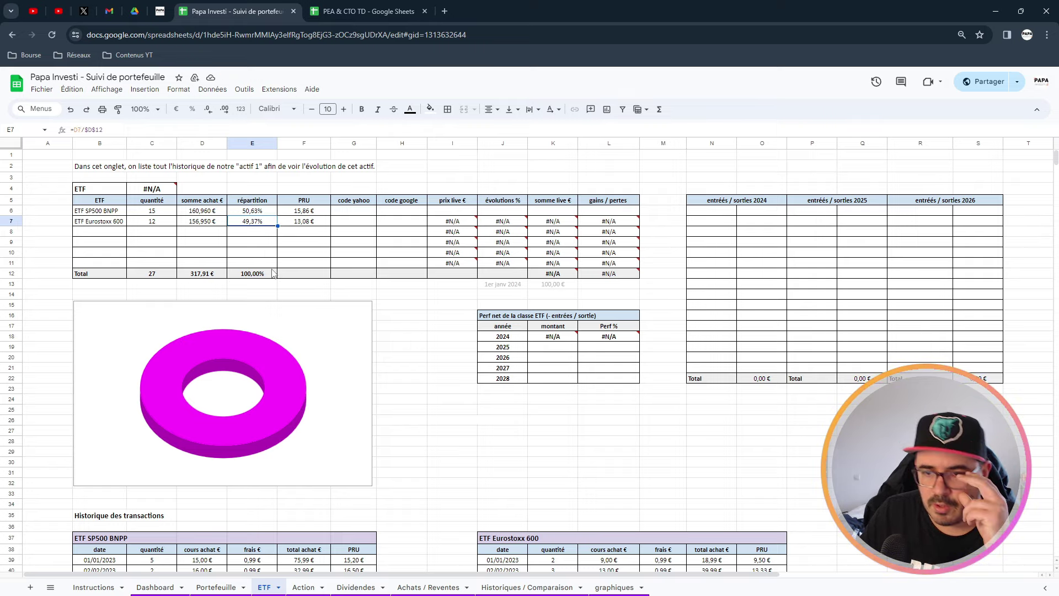
Delete the existing single-colour doughnut chart below the ETF summary table.
{"action": "left_click", "coordinate": [262, 331]}
{"action": "mouse_move", "coordinate": [273, 359]}
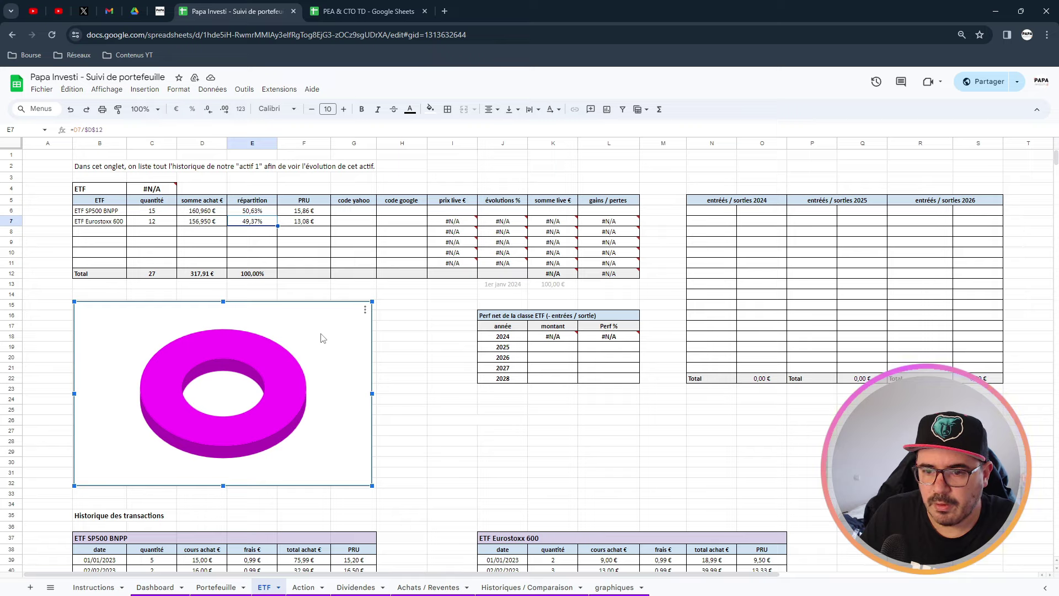
{"action": "key", "text": "Delete"}
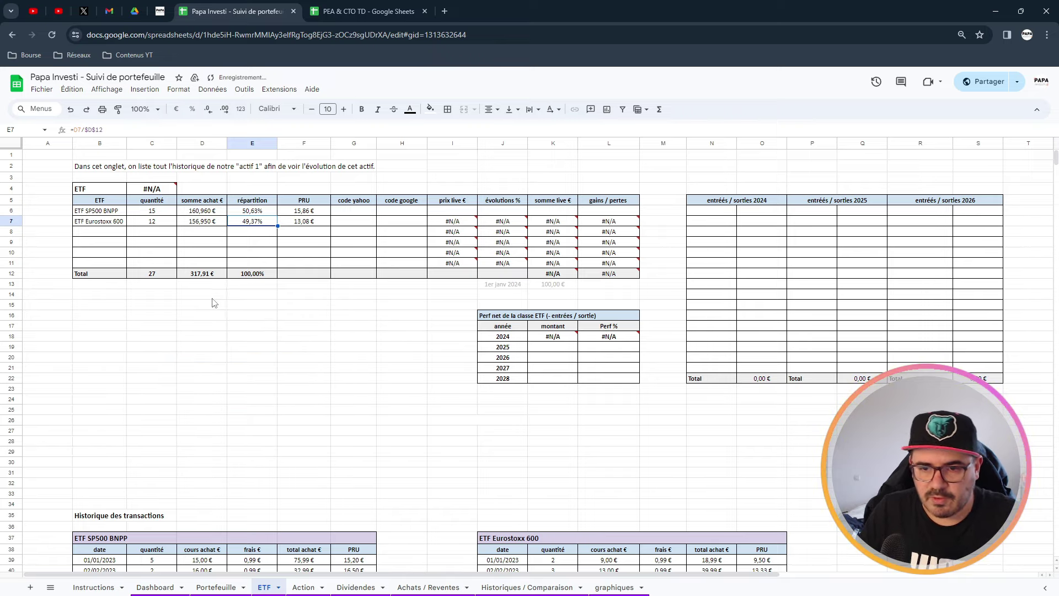
{"action": "left_click", "coordinate": [171, 349]}
Insert a chart from the ETF names B6:B7 and allocations E6:E7, and place it in the empty area below the summary table.
{"action": "left_click_drag", "start_coordinate": [112, 213], "coordinate": [112, 223]}
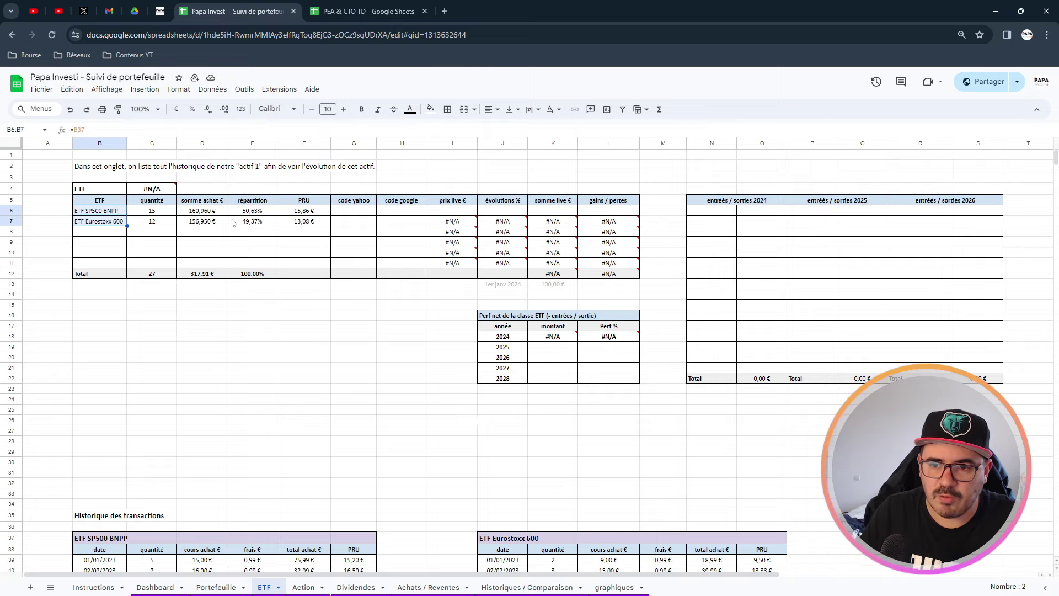
{"action": "left_click_drag", "start_coordinate": [256, 214], "coordinate": [256, 223]}
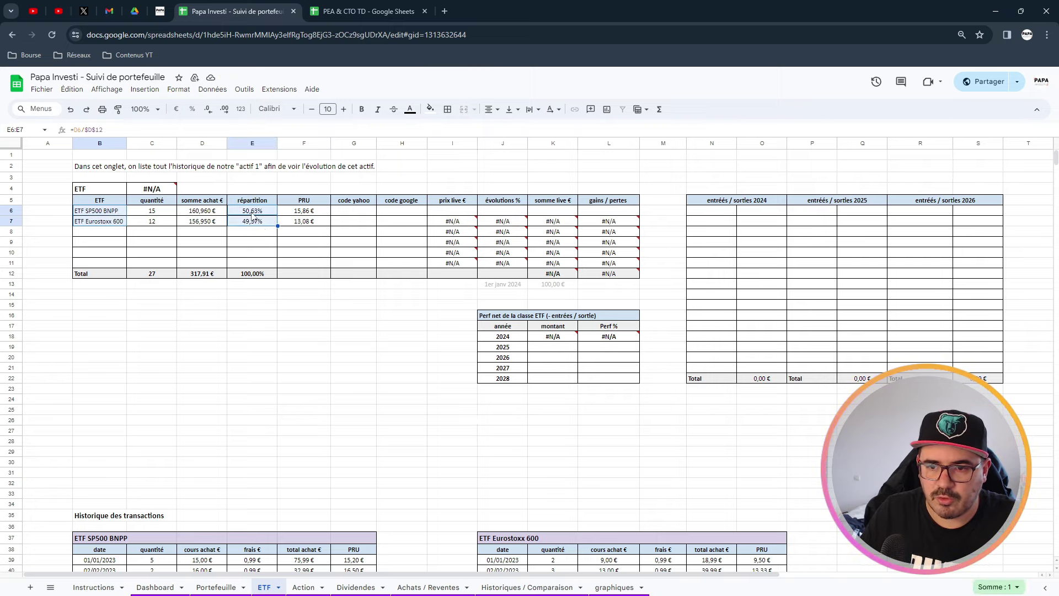
{"action": "left_click", "coordinate": [146, 90]}
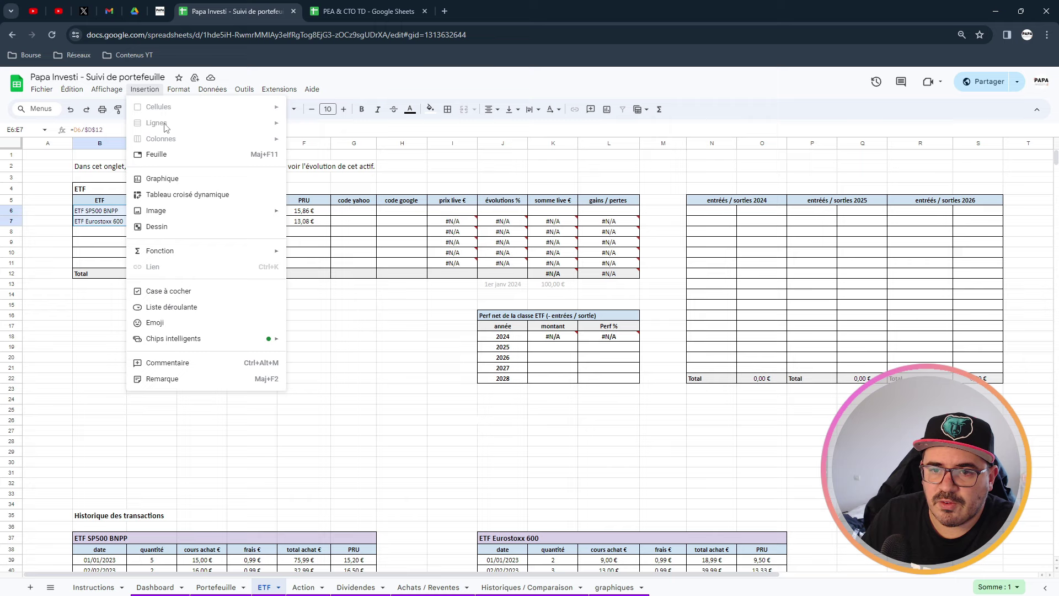
{"action": "left_click", "coordinate": [164, 178]}
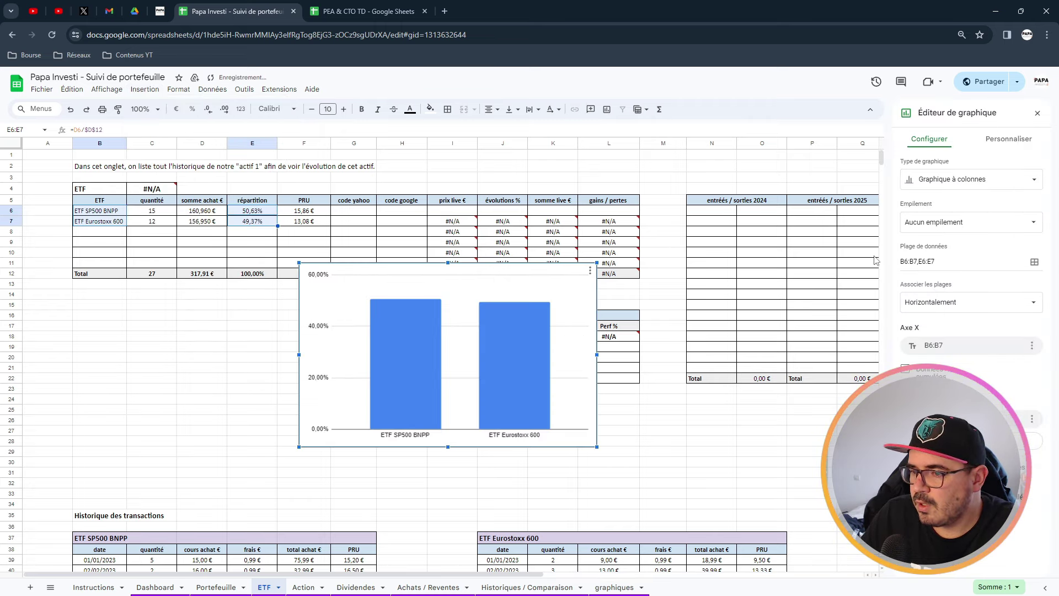
{"action": "left_click_drag", "start_coordinate": [473, 308], "coordinate": [268, 345]}
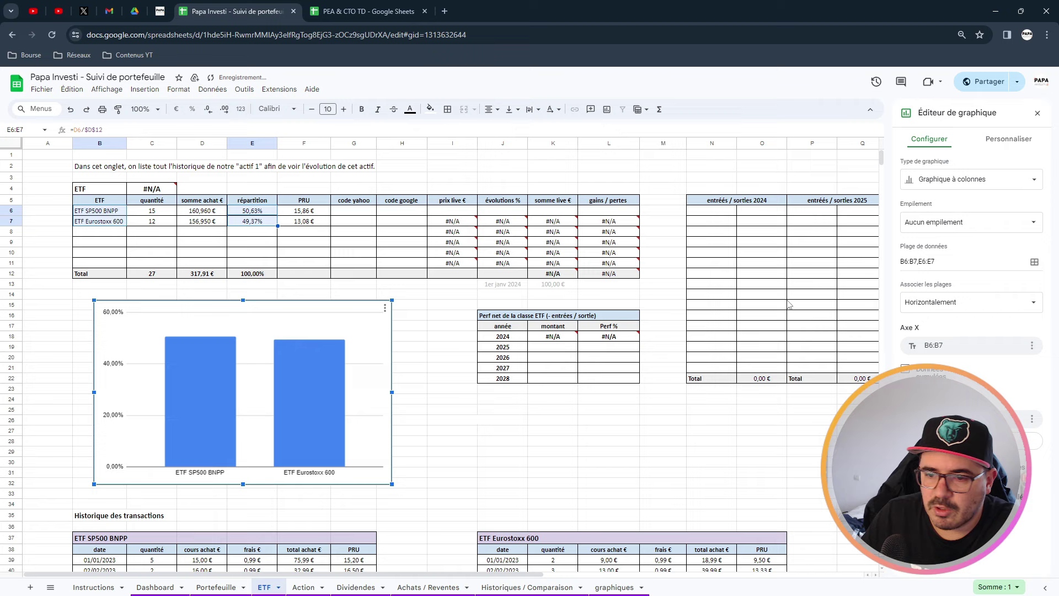
Change the new chart to a doughnut chart with the 3D style and align it with the left edge of the summary table.
{"action": "left_click", "coordinate": [1004, 197]}
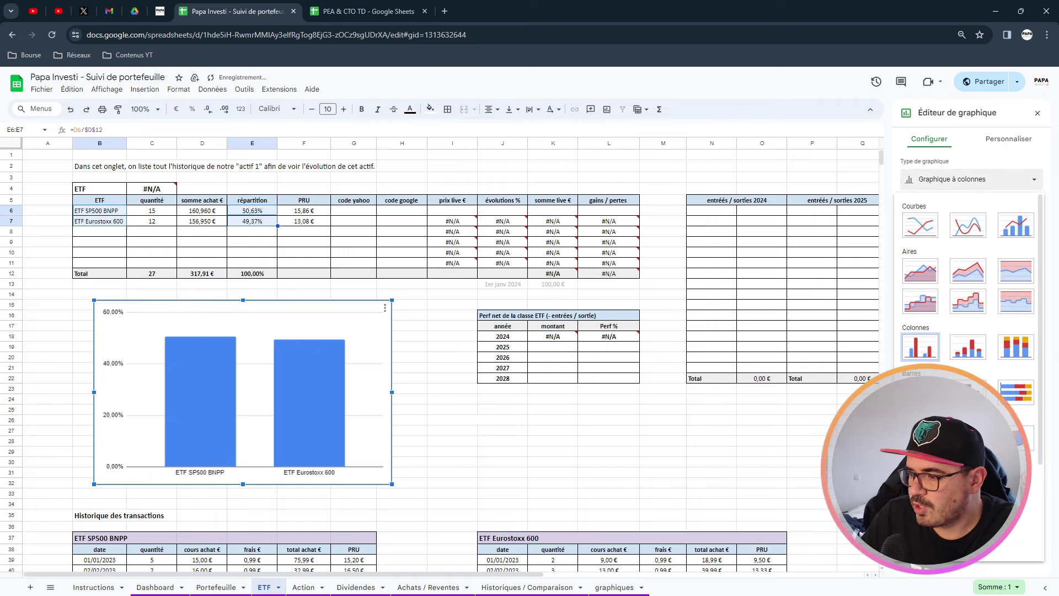
{"action": "left_click", "coordinate": [969, 351]}
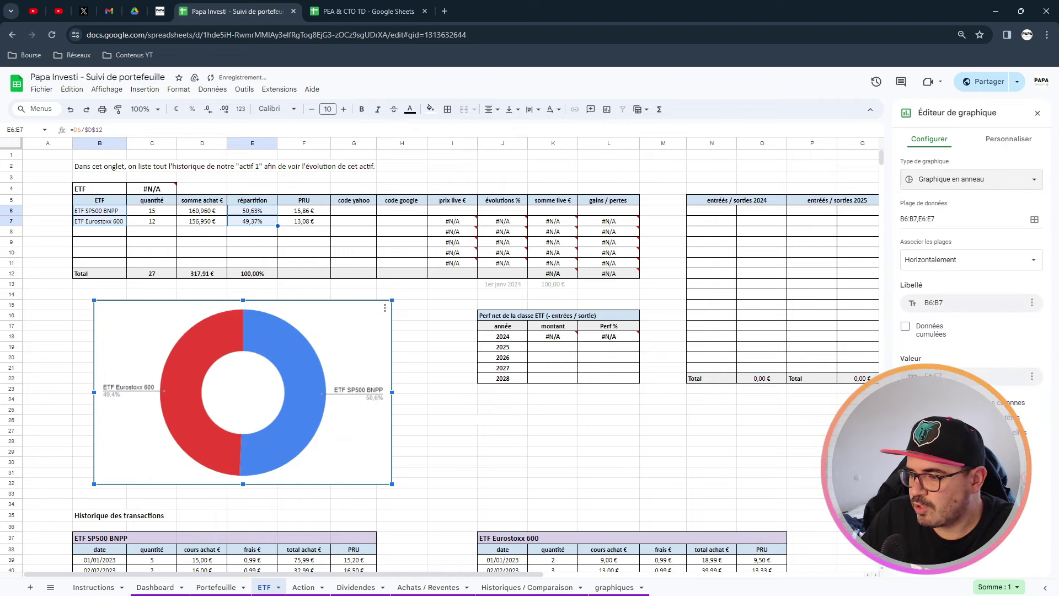
{"action": "left_click", "coordinate": [1007, 142]}
{"action": "left_click", "coordinate": [946, 165]}
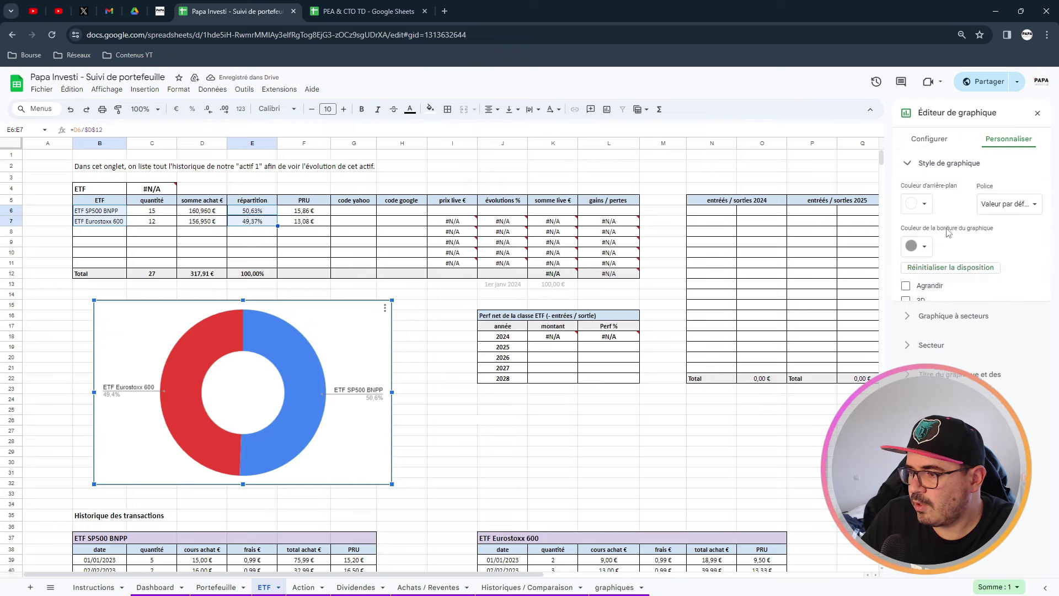
{"action": "left_click", "coordinate": [918, 302]}
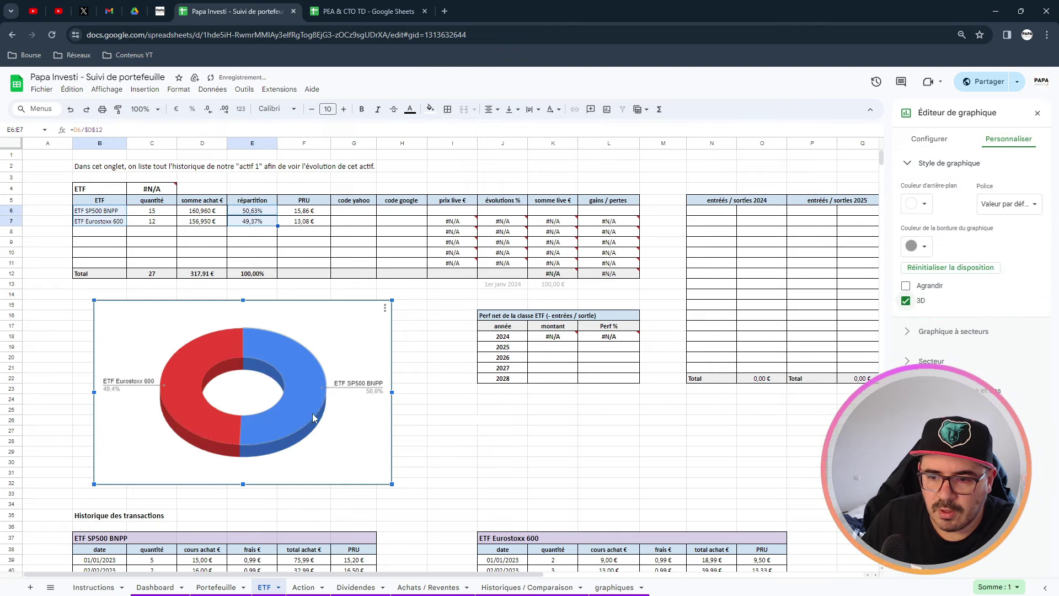
{"action": "left_click_drag", "start_coordinate": [154, 406], "coordinate": [136, 408]}
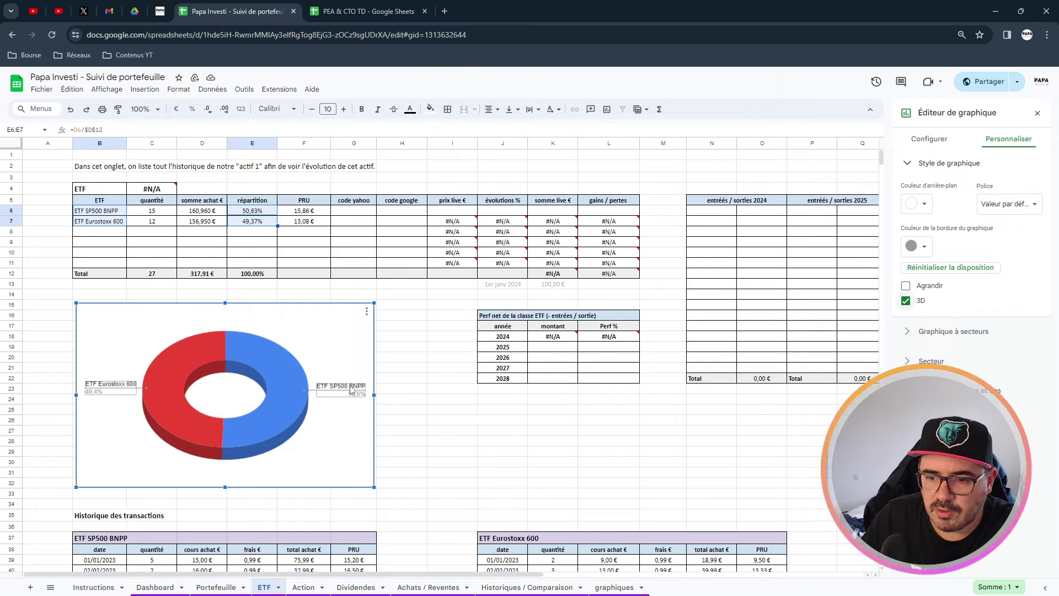
Recolour the ETF SP500 BNPP slice of the doughnut chart purple.
{"action": "left_click", "coordinate": [327, 393]}
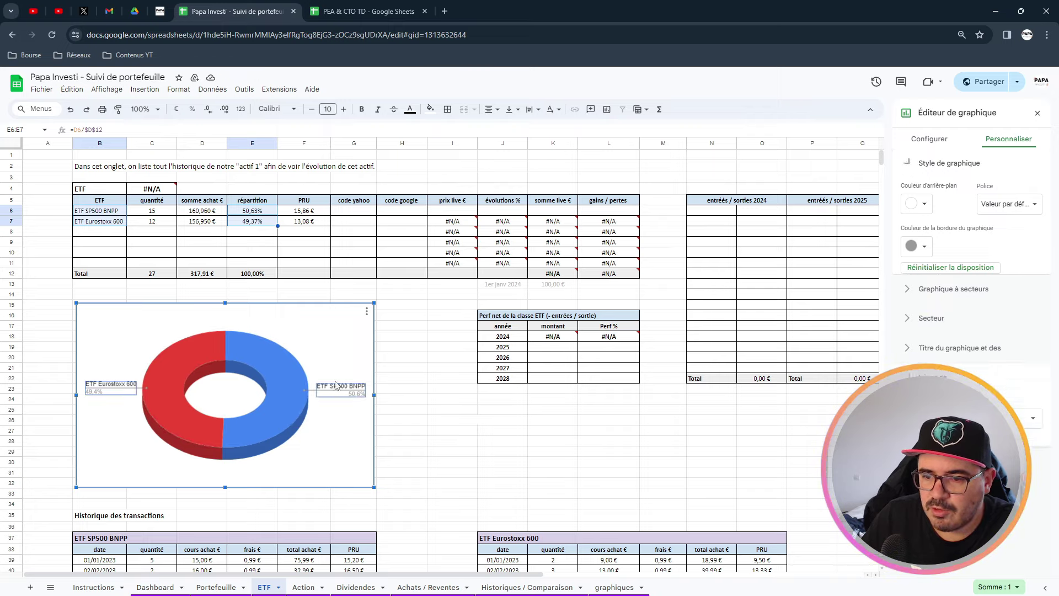
{"action": "left_click", "coordinate": [274, 372]}
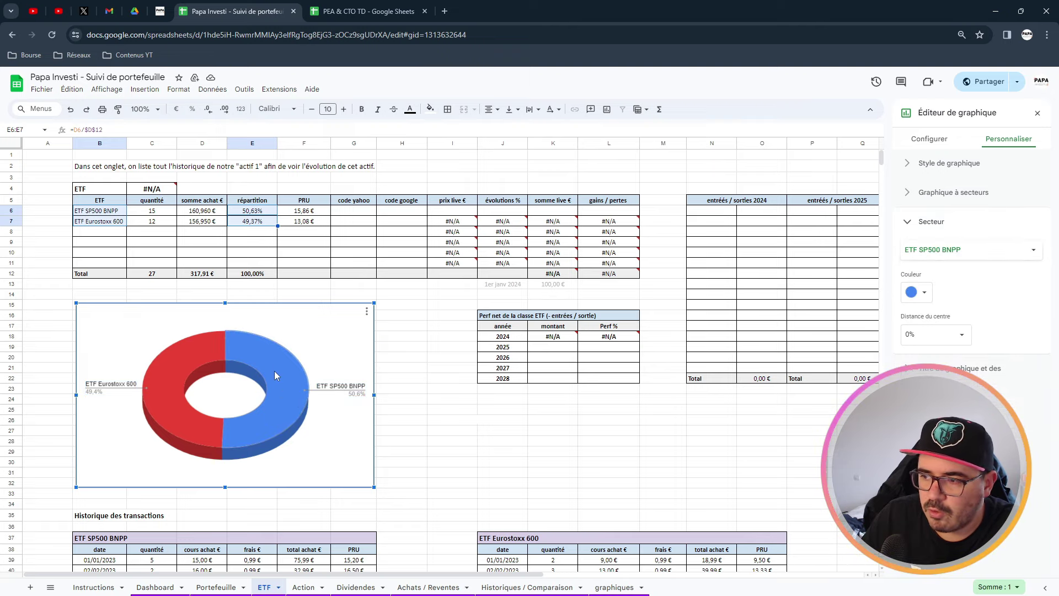
{"action": "left_click", "coordinate": [916, 293]}
{"action": "left_click", "coordinate": [995, 341]}
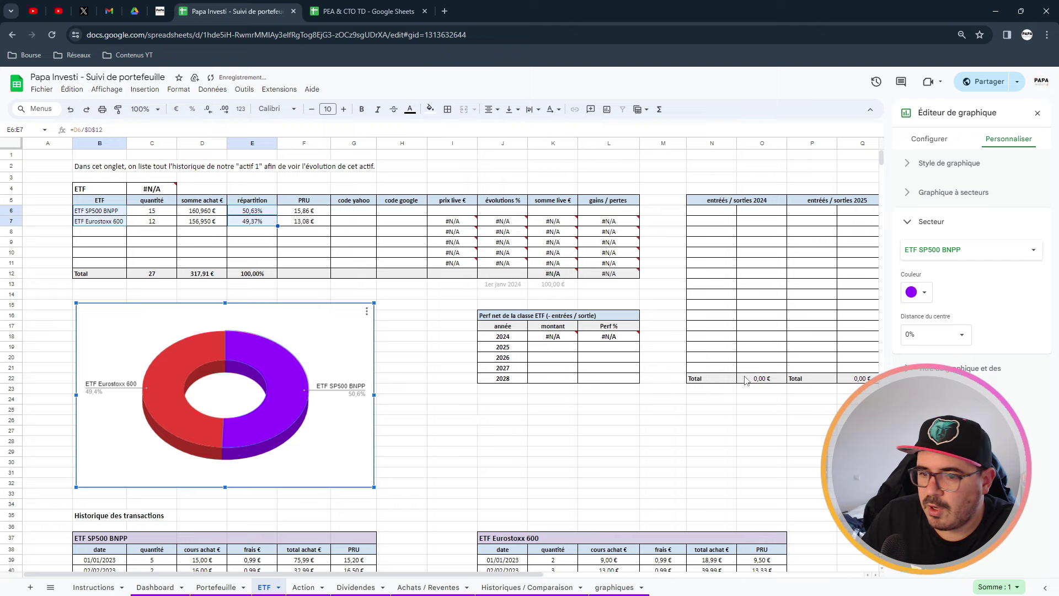
Give the doughnut chart's legend labels a heavier font and shift the chart slightly up and left on the sheet.
{"action": "left_click", "coordinate": [349, 389]}
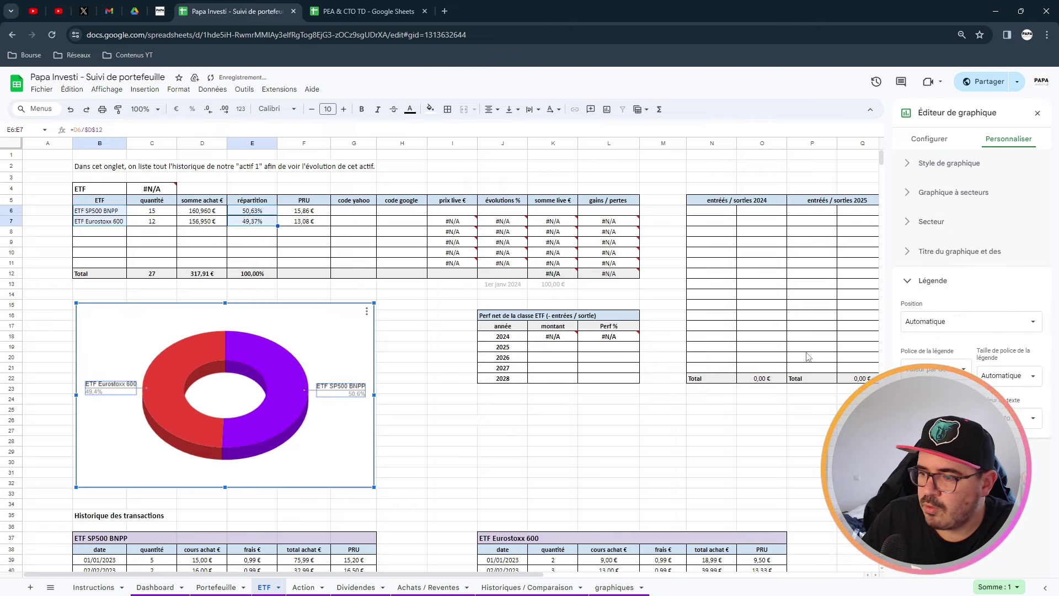
{"action": "left_click", "coordinate": [933, 369]}
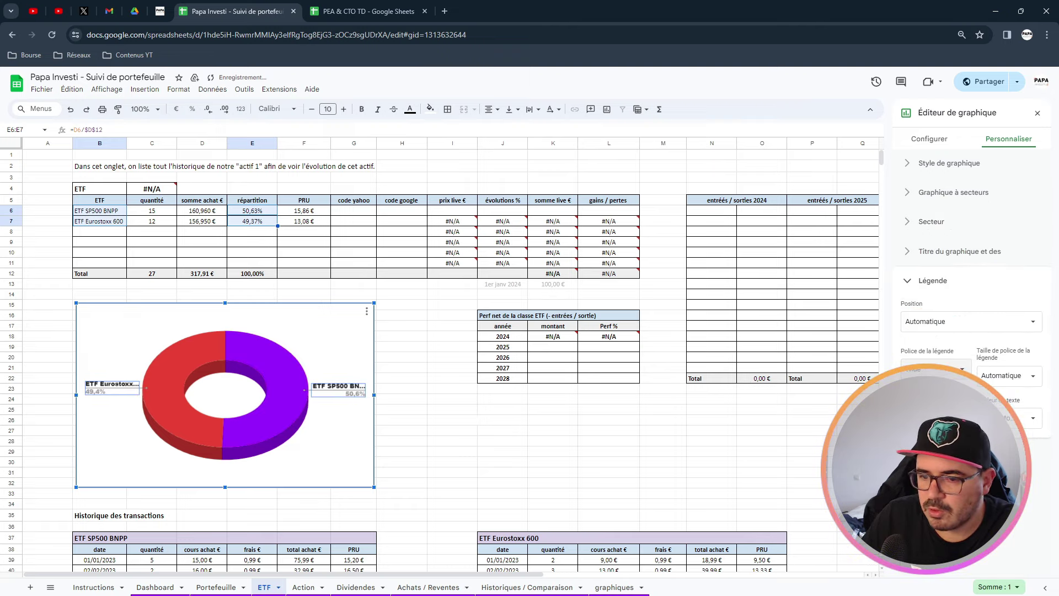
{"action": "left_click", "coordinate": [568, 431]}
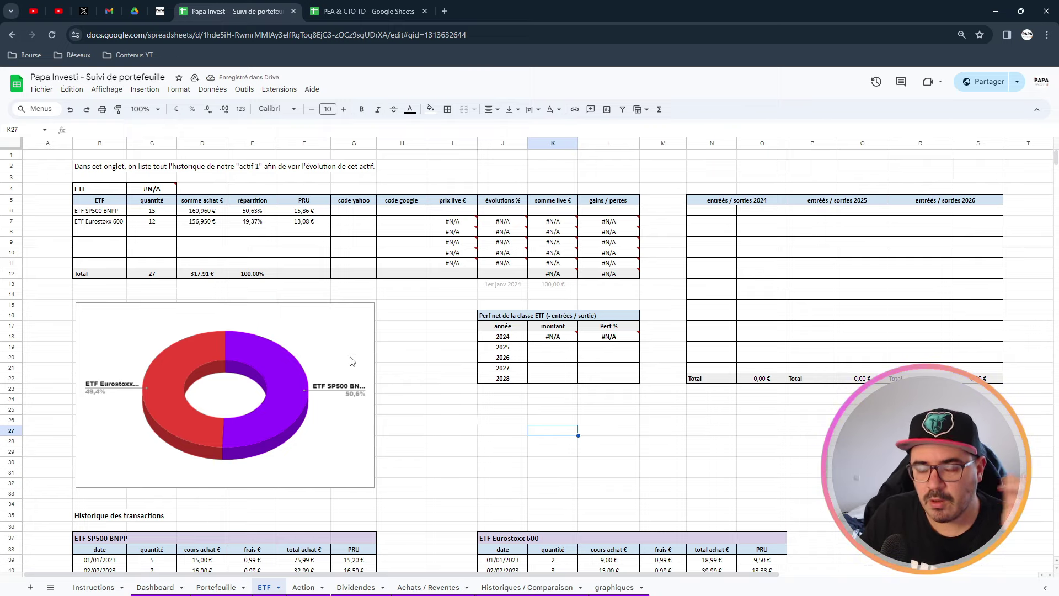
{"action": "left_click_drag", "start_coordinate": [324, 340], "coordinate": [317, 330]}
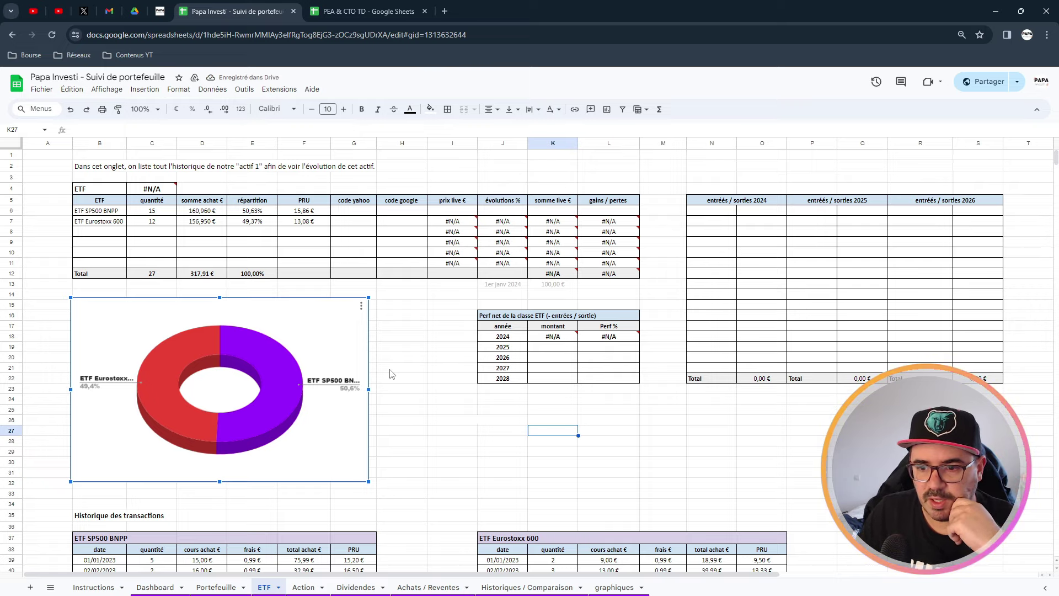
{"action": "scroll", "coordinate": [401, 376], "scroll_direction": "down", "scroll_amount": 1}
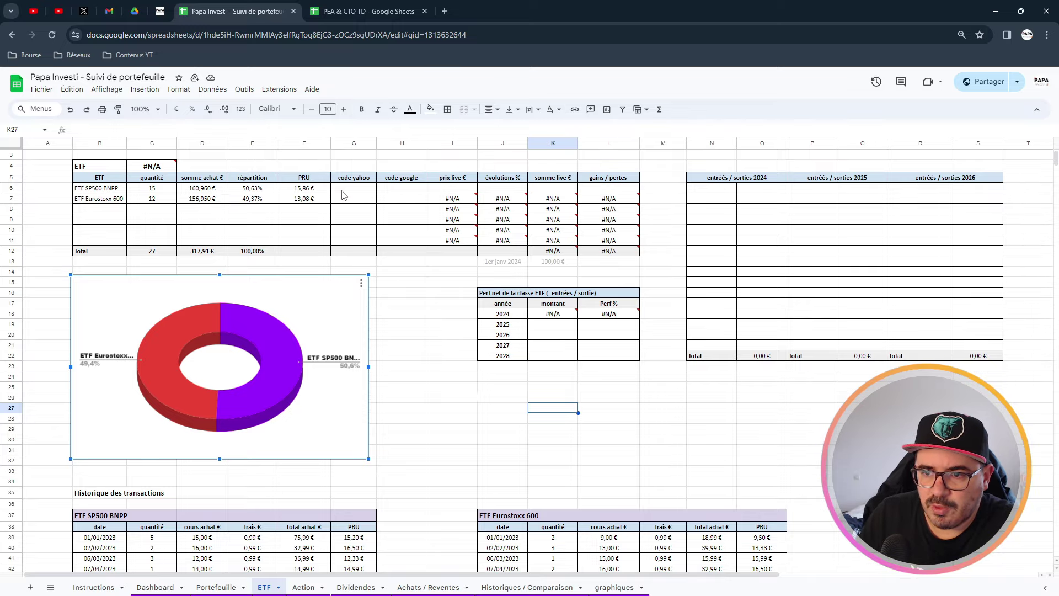
{"action": "scroll", "coordinate": [358, 204], "scroll_direction": "up", "scroll_amount": 1}
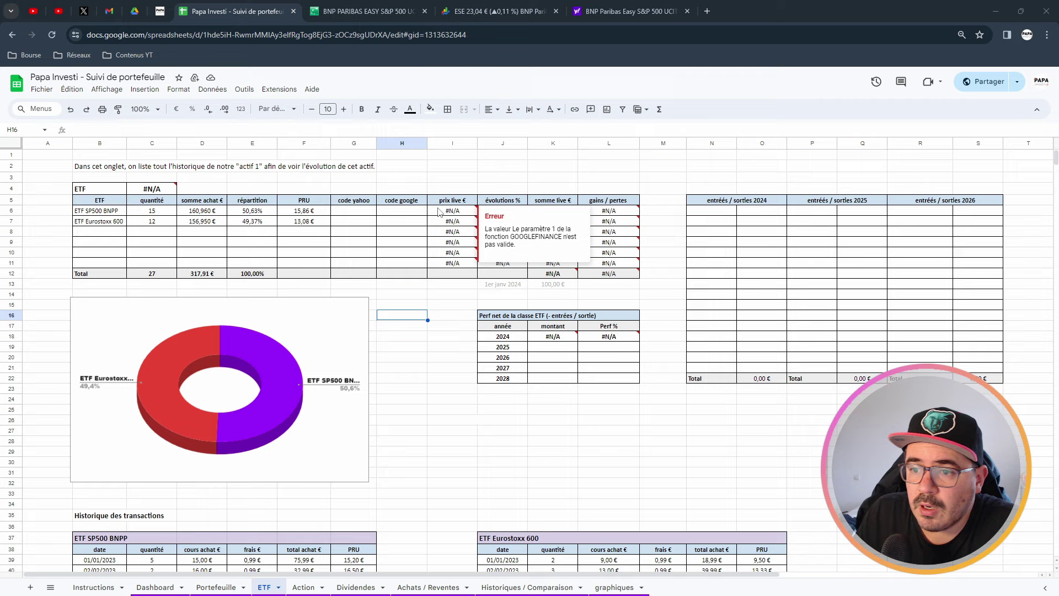
Examine the code yahoo and code google cells for the SP500 ETF and the GOOGLEFINANCE formula behind its live price in I6.
{"action": "left_click", "coordinate": [405, 214]}
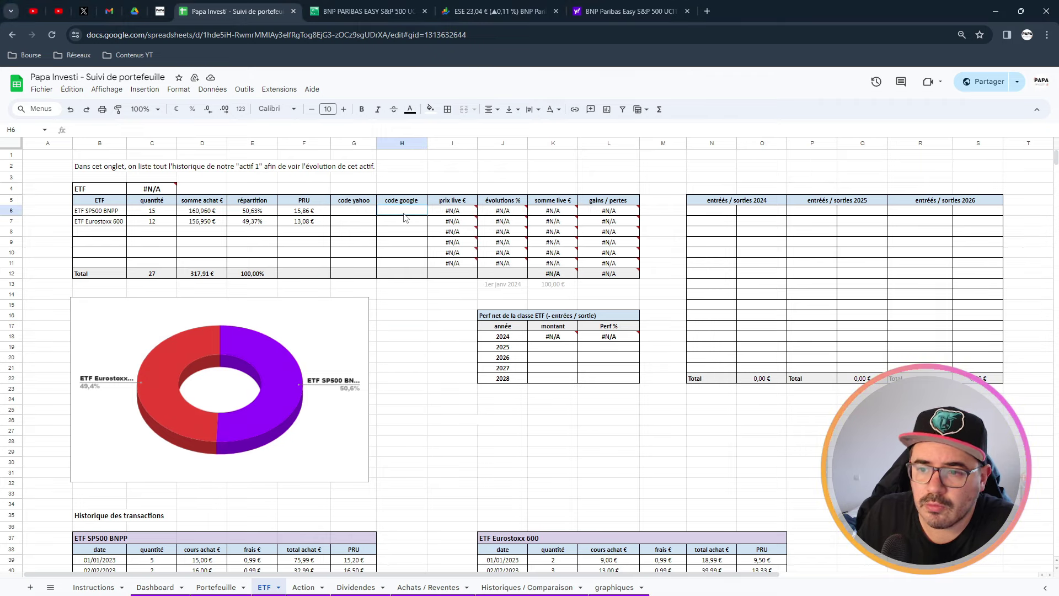
{"action": "left_click", "coordinate": [403, 203]}
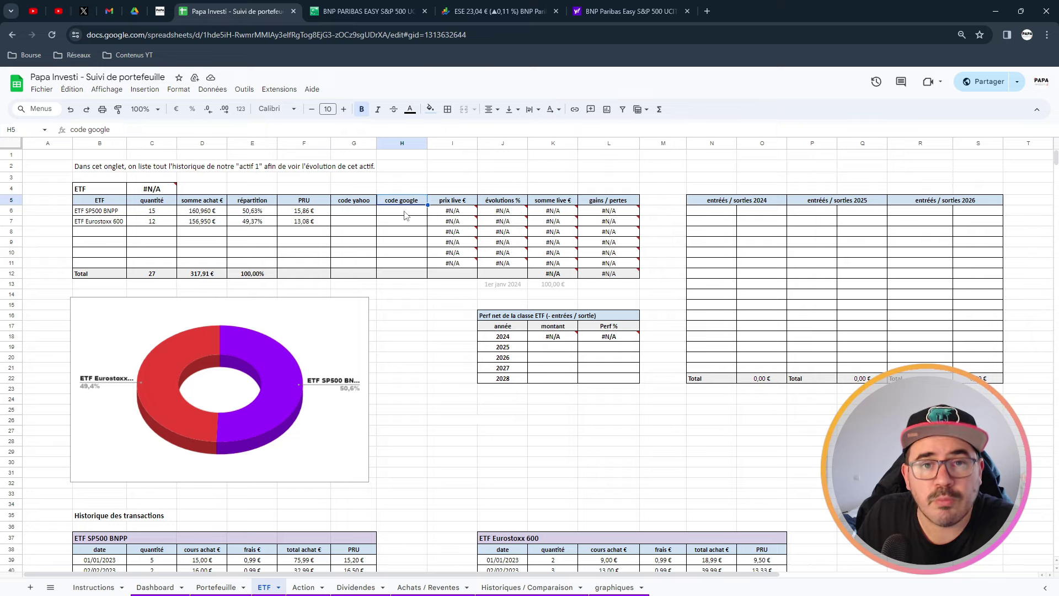
{"action": "left_click", "coordinate": [353, 211]}
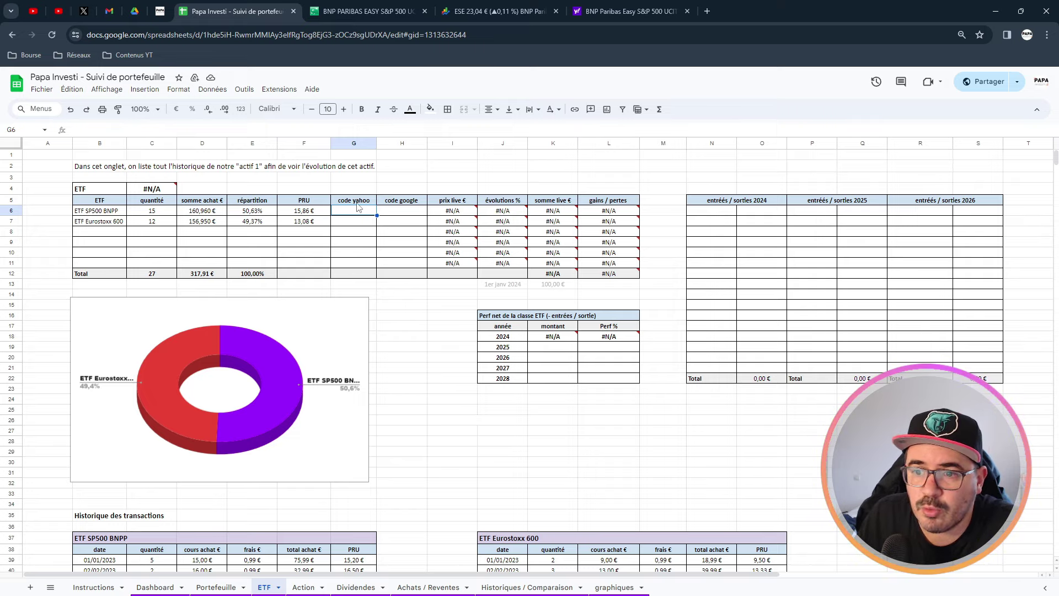
{"action": "left_click", "coordinate": [386, 213]}
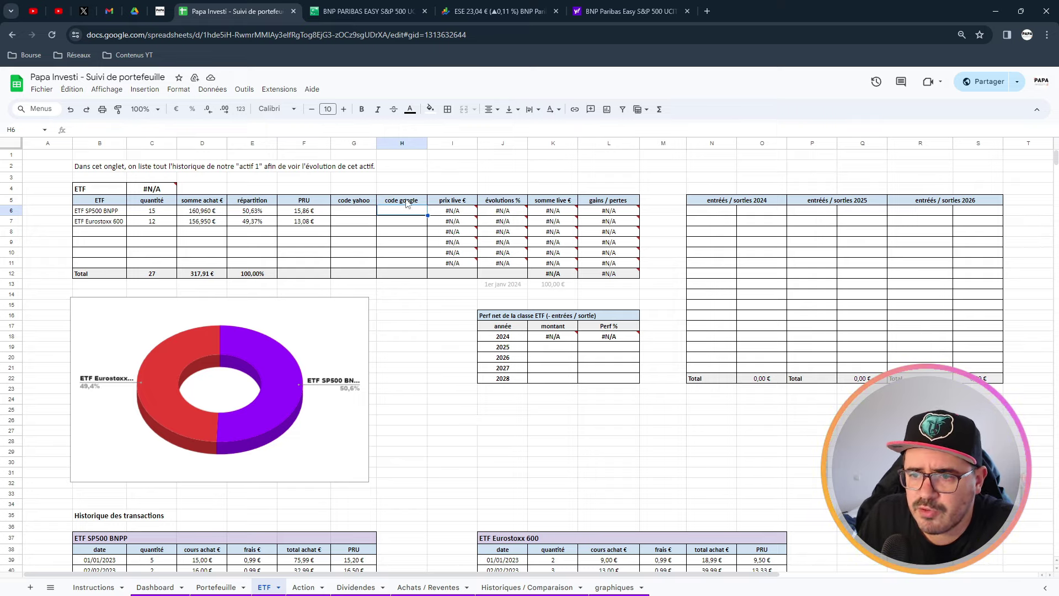
{"action": "left_click", "coordinate": [453, 214]}
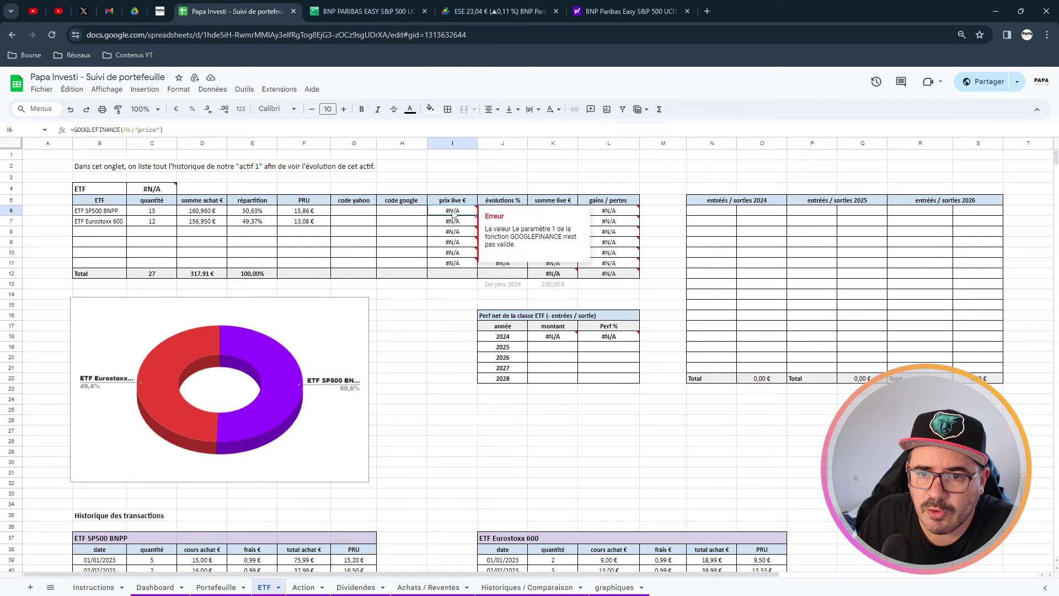
{"action": "left_click", "coordinate": [91, 130]}
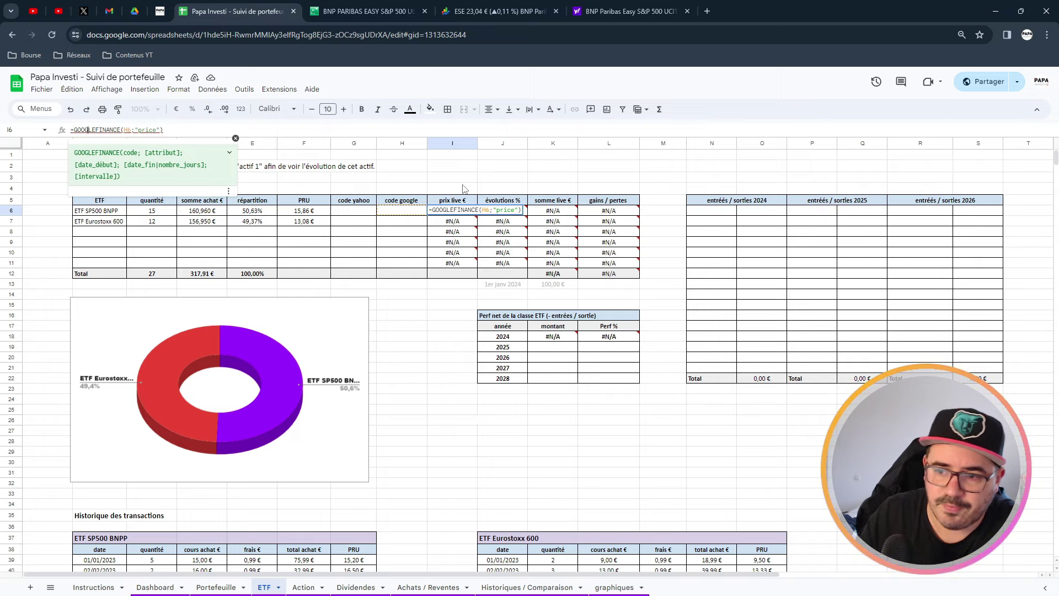
{"action": "key", "text": "Return"}
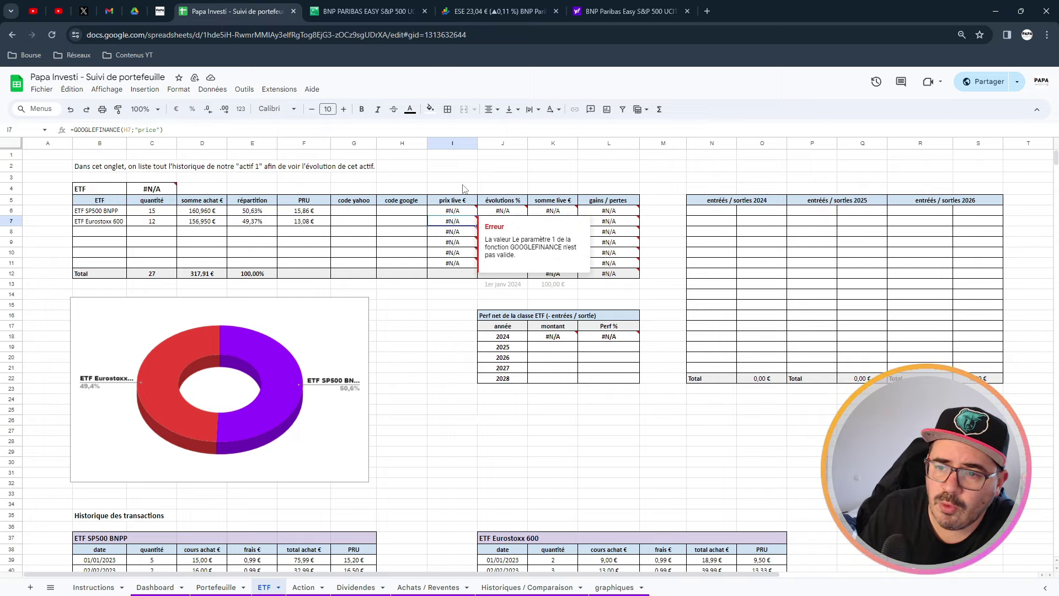
{"action": "left_click", "coordinate": [413, 214]}
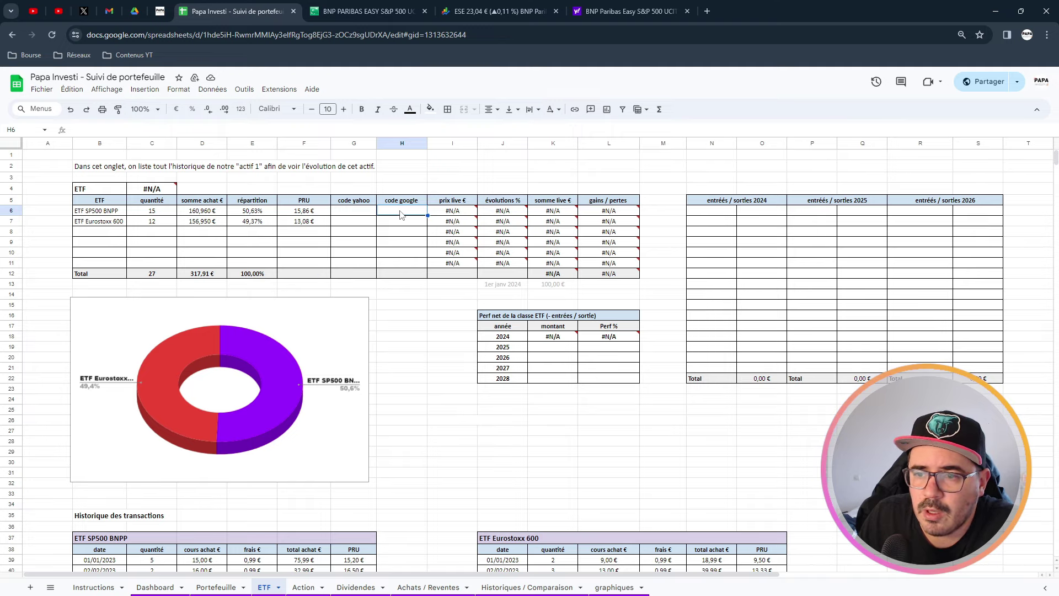
Switch to the BNP Paribas Easy S&P 500 UCITS ETF fund page and copy its ISIN code.
{"action": "left_click", "coordinate": [110, 213]}
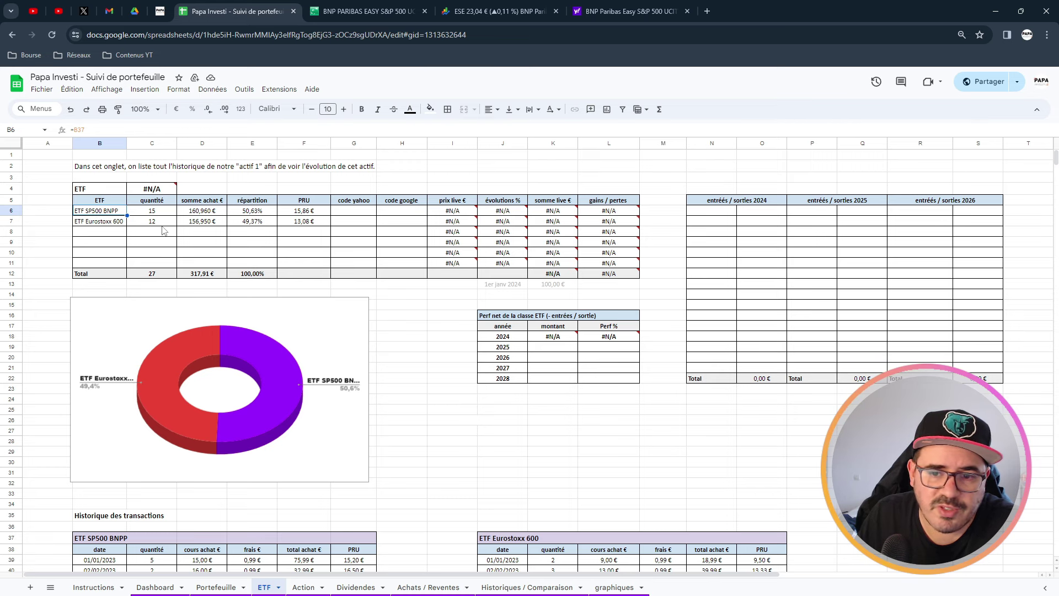
{"action": "left_click", "coordinate": [349, 15]}
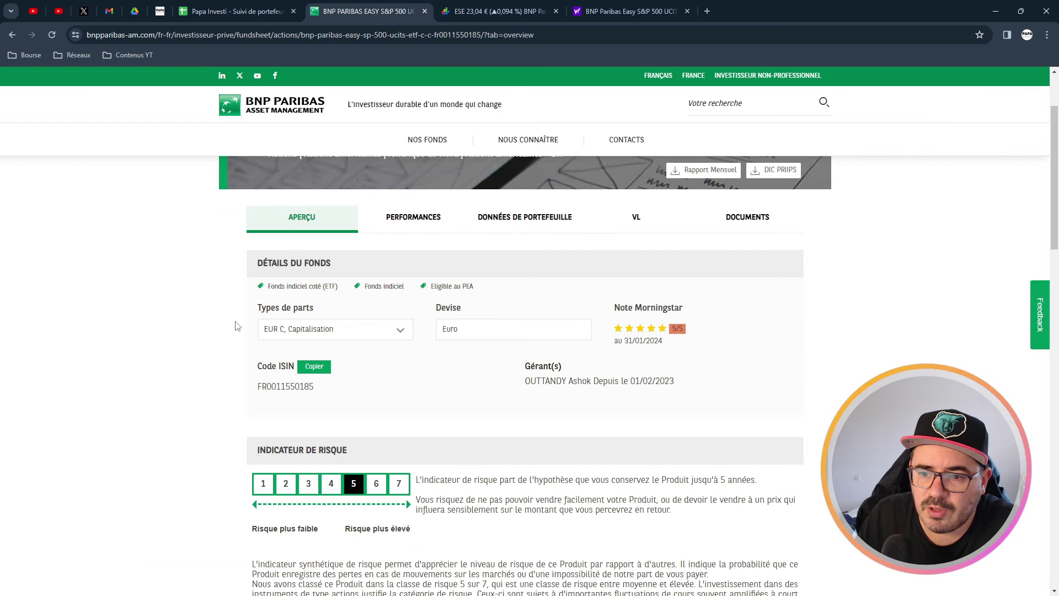
{"action": "left_click", "coordinate": [315, 368]}
{"action": "scroll", "coordinate": [315, 372], "scroll_direction": "up", "scroll_amount": 2}
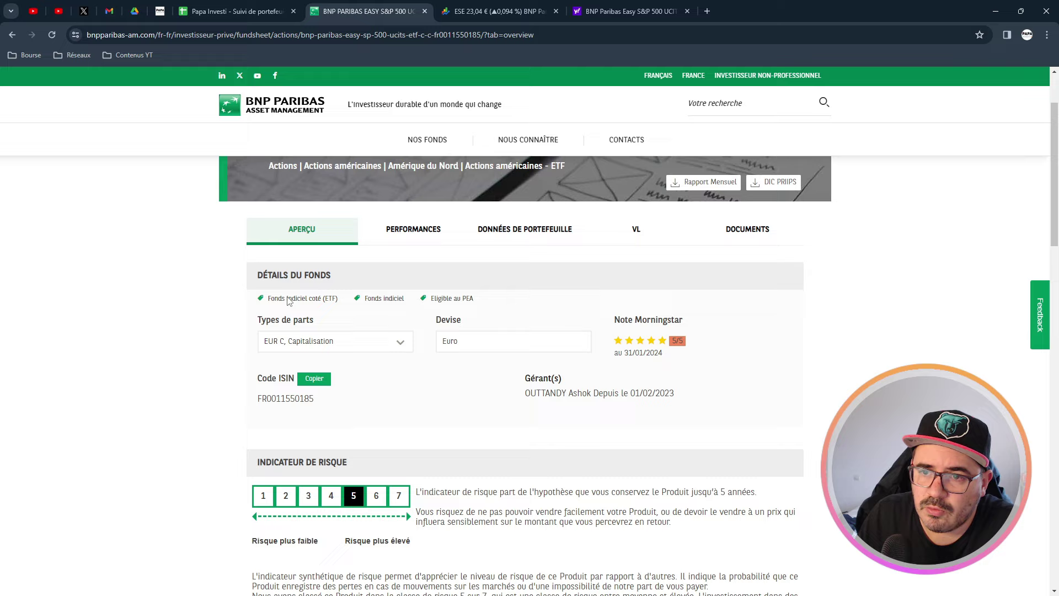
{"action": "scroll", "coordinate": [370, 182], "scroll_direction": "down", "scroll_amount": 3}
{"action": "scroll", "coordinate": [397, 199], "scroll_direction": "up", "scroll_amount": 3}
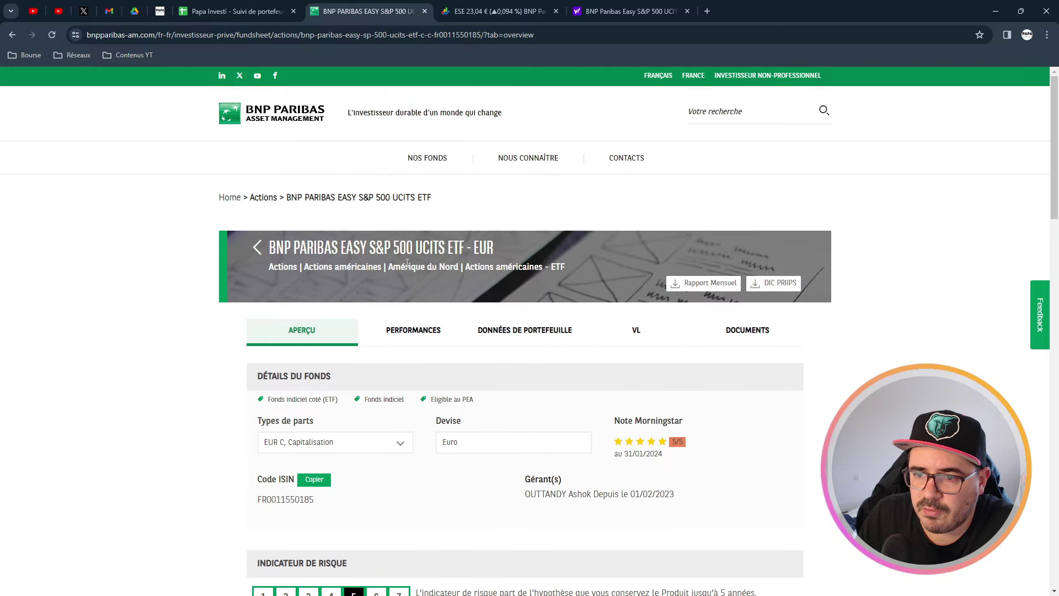
{"action": "scroll", "coordinate": [387, 355], "scroll_direction": "down", "scroll_amount": 4}
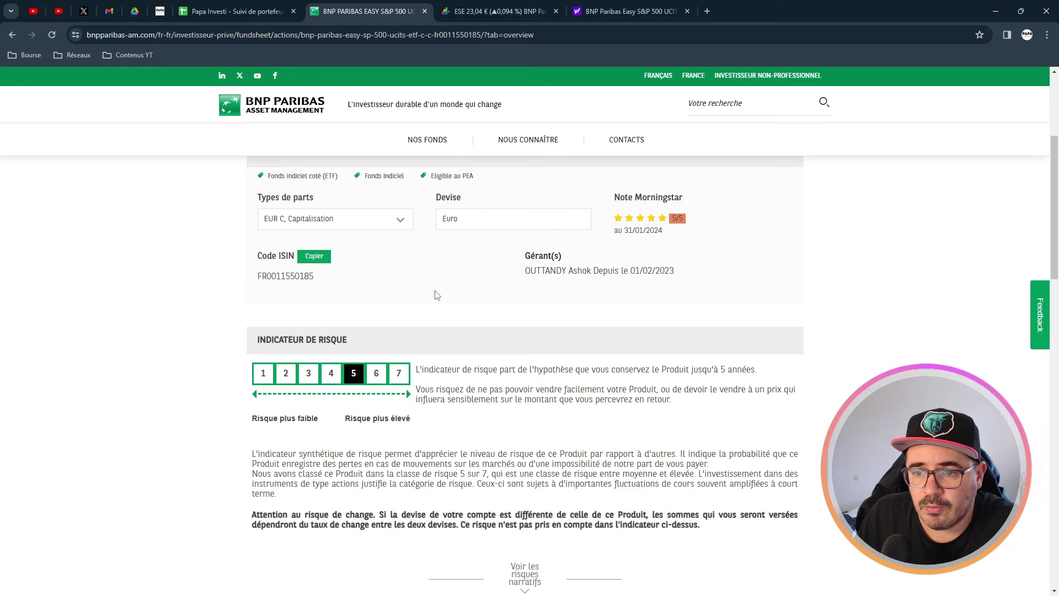
{"action": "scroll", "coordinate": [439, 295], "scroll_direction": "up", "scroll_amount": 4}
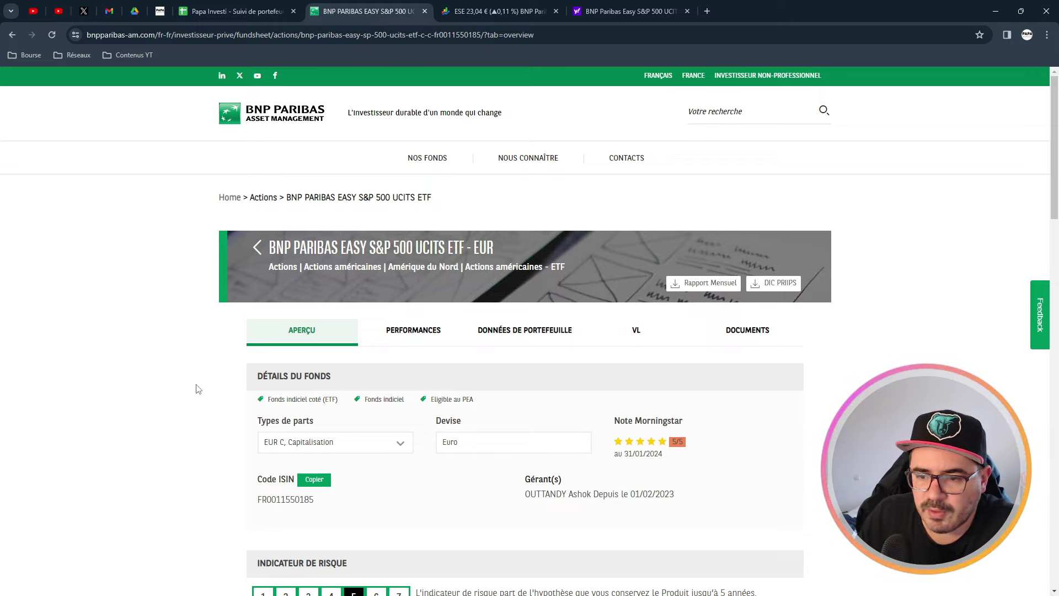
{"action": "scroll", "coordinate": [199, 389], "scroll_direction": "down", "scroll_amount": 1}
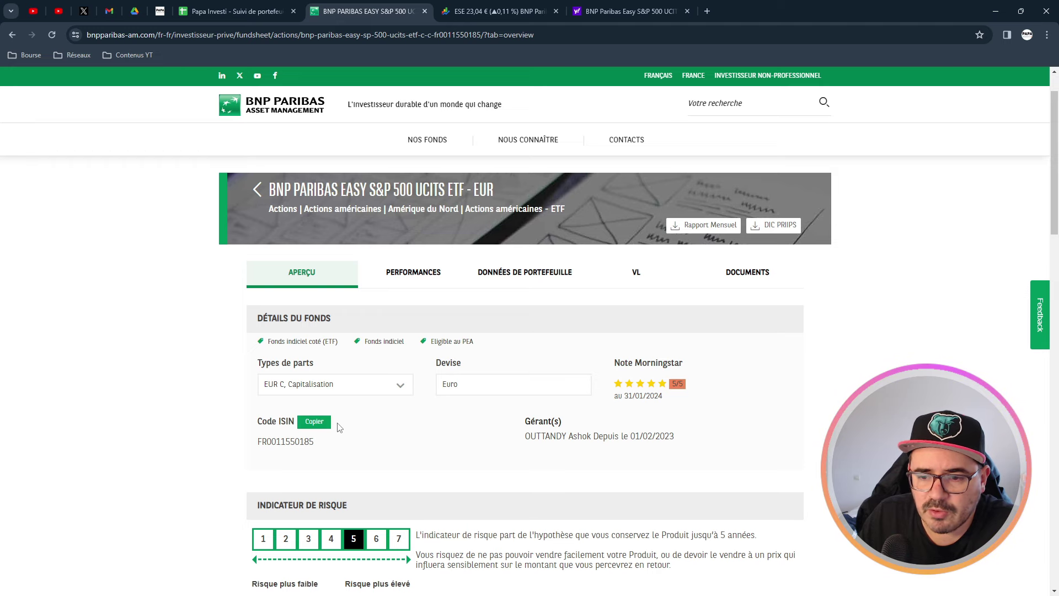
{"action": "left_click", "coordinate": [316, 424]}
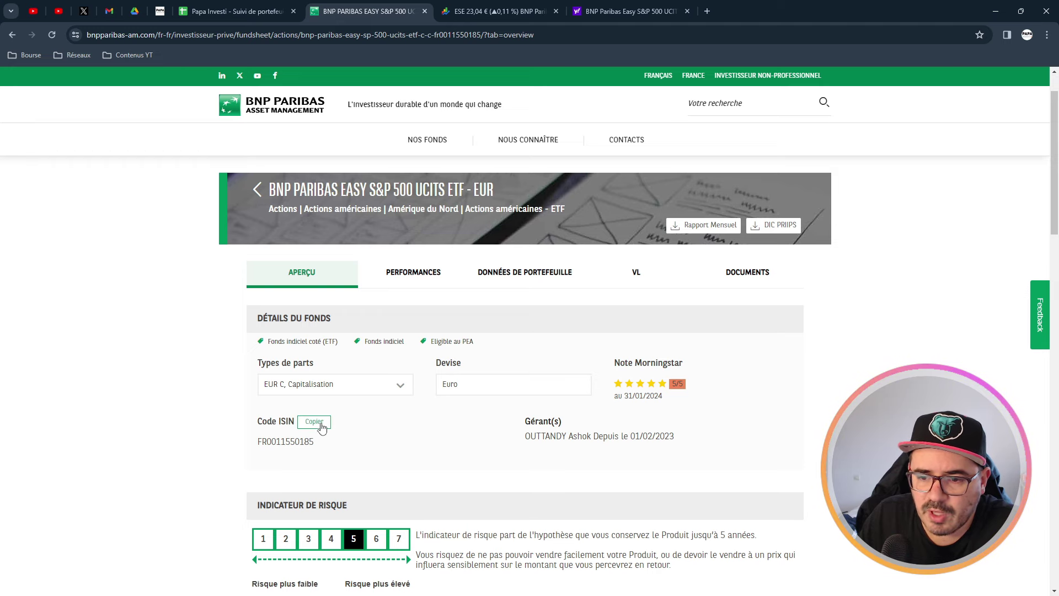
Look up the S&P 500 ETF's ticker by its ISIN code on Google Finance and Yahoo Finance.
{"action": "left_click", "coordinate": [476, 12]}
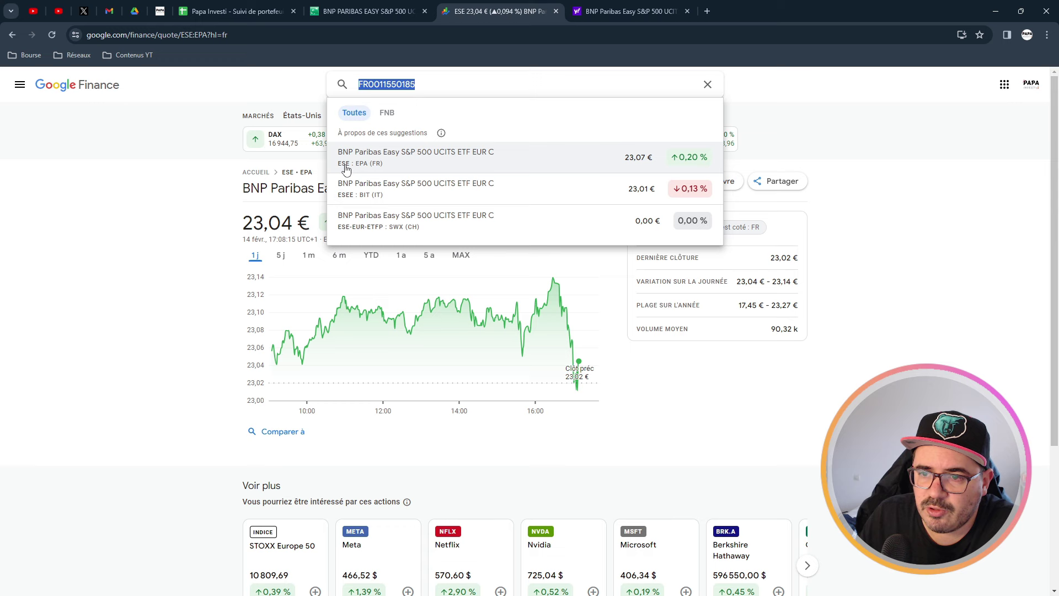
{"action": "left_click", "coordinate": [604, 9]}
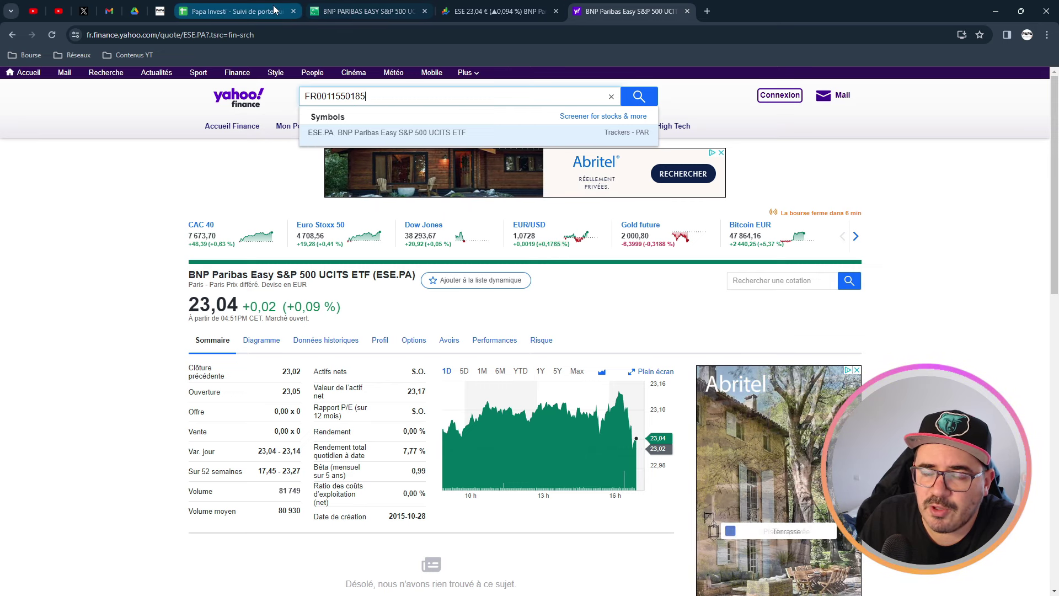
Return to the portfolio spreadsheet and enter EPA:ESE as the Google code of ETF SP500 BNPP in H6.
{"action": "left_click", "coordinate": [237, 11]}
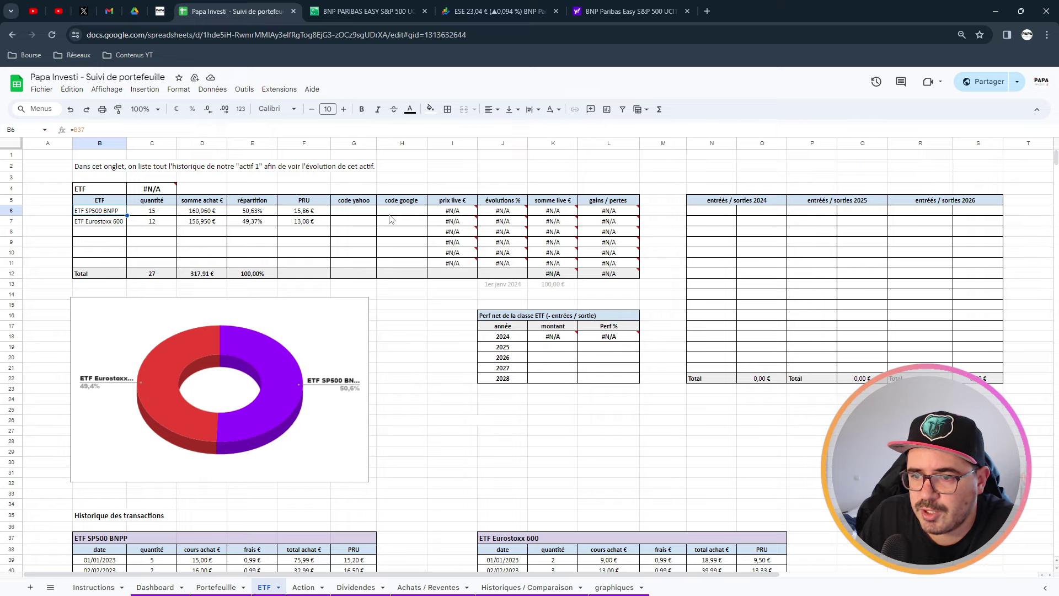
{"action": "left_click", "coordinate": [402, 213]}
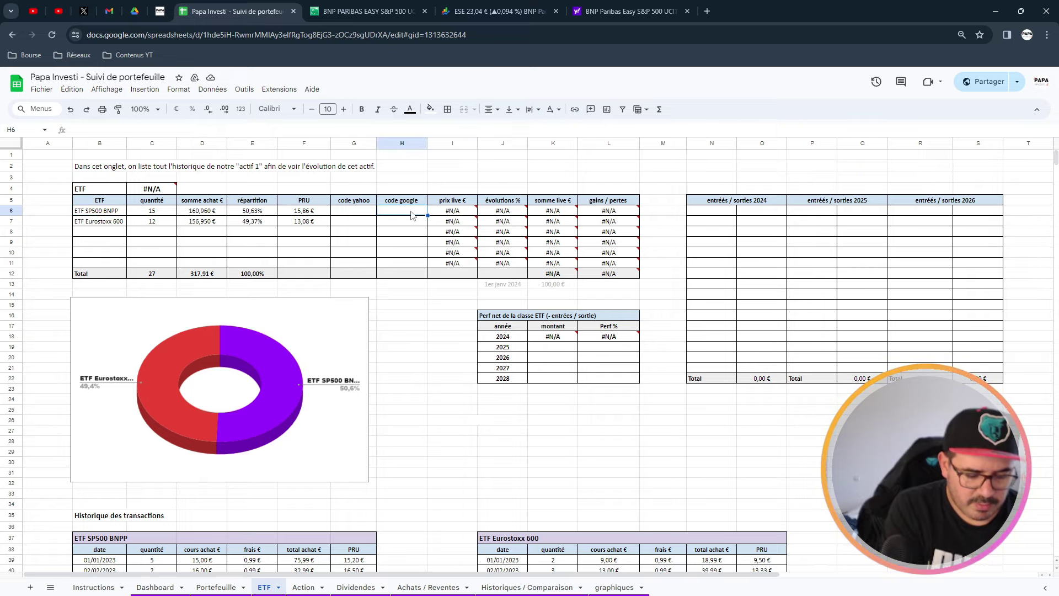
{"action": "type", "text": "EPA"}
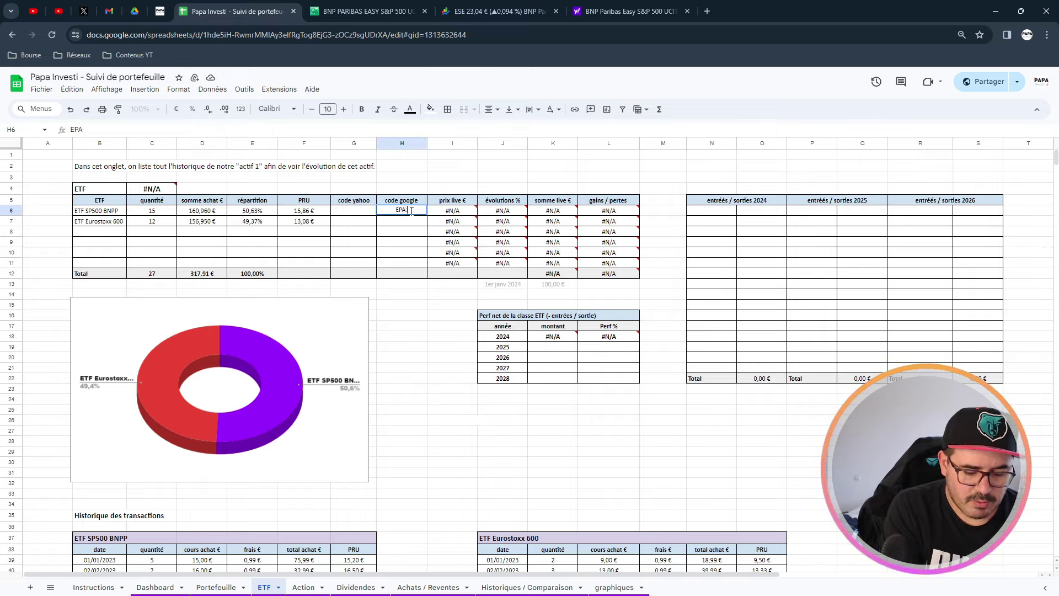
{"action": "type", "text": ":ESE"}
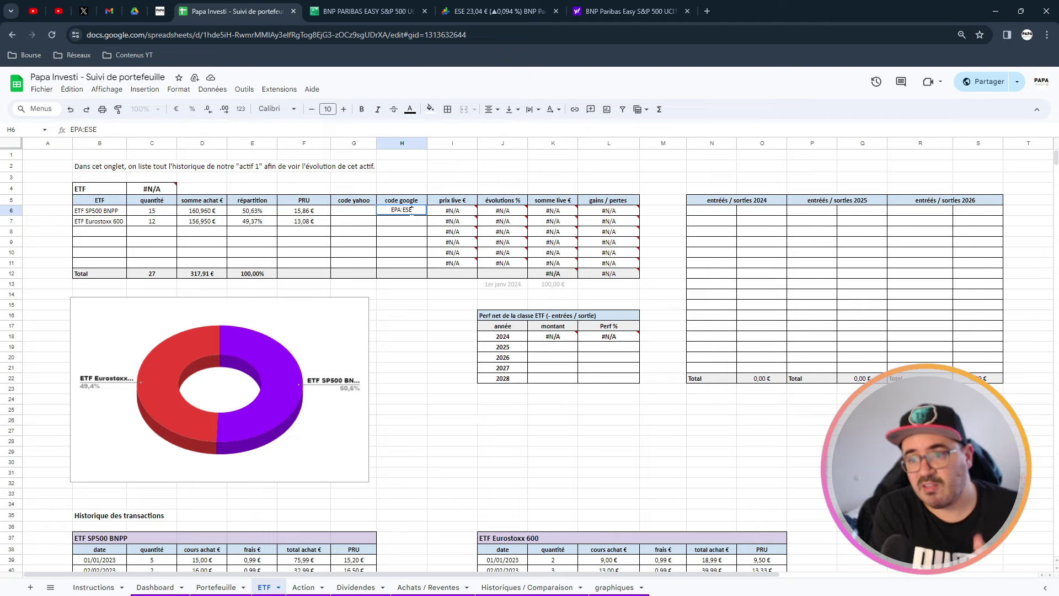
{"action": "key", "text": "Return"}
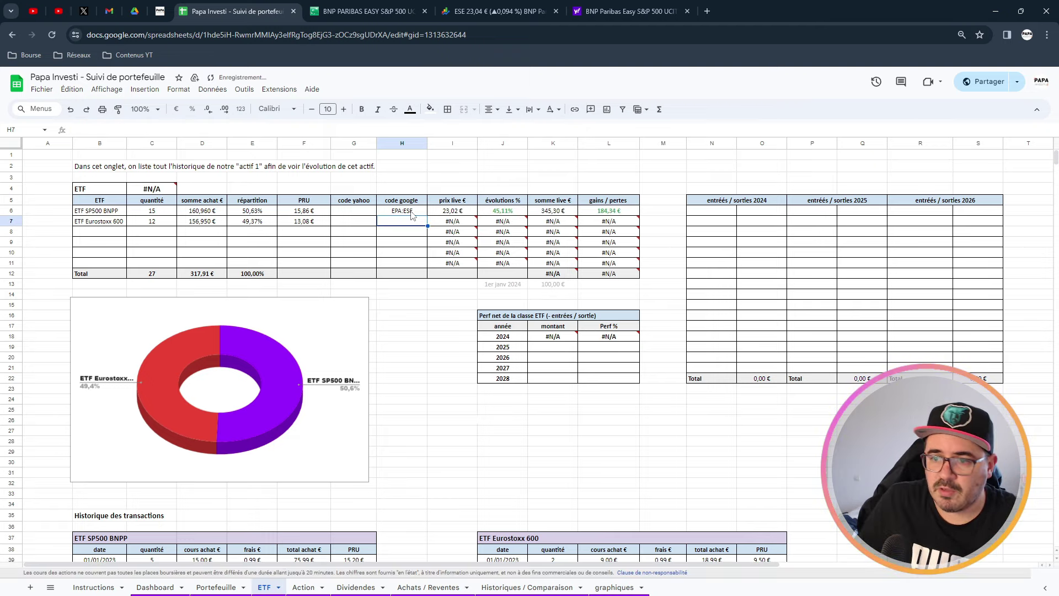
Check the formulas for live price, percentage evolution and PRU in the ETF SP500 BNPP row.
{"action": "left_click", "coordinate": [453, 214]}
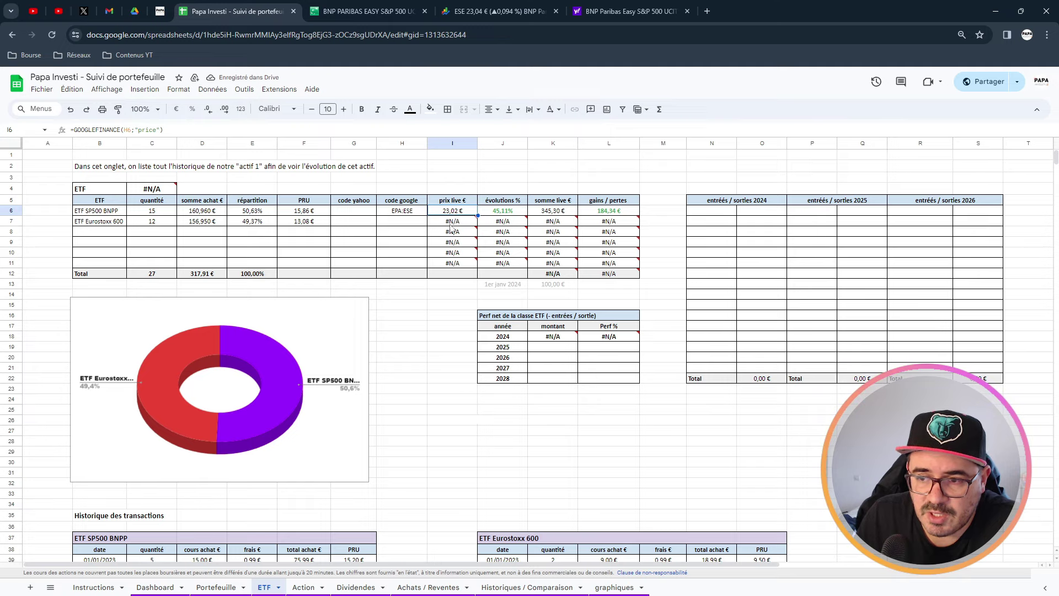
{"action": "left_click", "coordinate": [514, 213]}
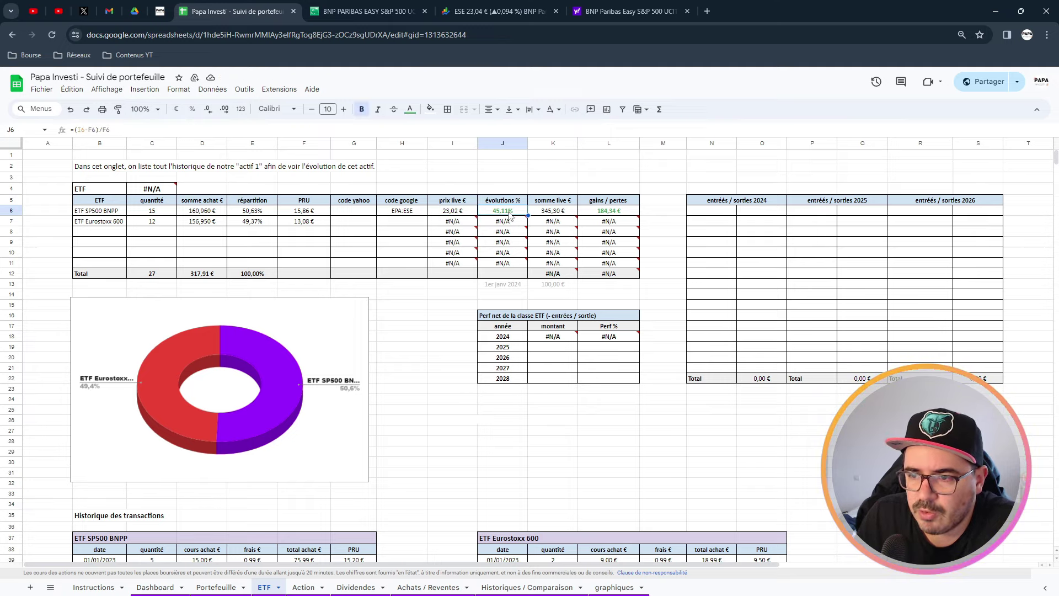
{"action": "left_click", "coordinate": [312, 214]}
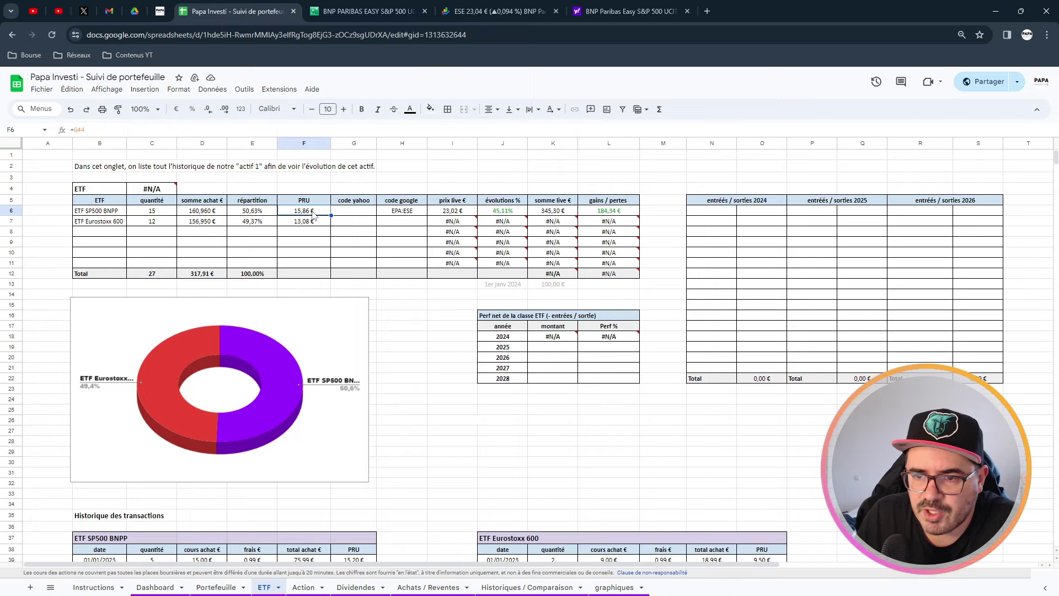
Compare the live price, percentage evolution, purchase sum and live sum in the ETF SP500 BNPP row.
{"action": "left_click", "coordinate": [448, 215]}
{"action": "left_click", "coordinate": [507, 214]}
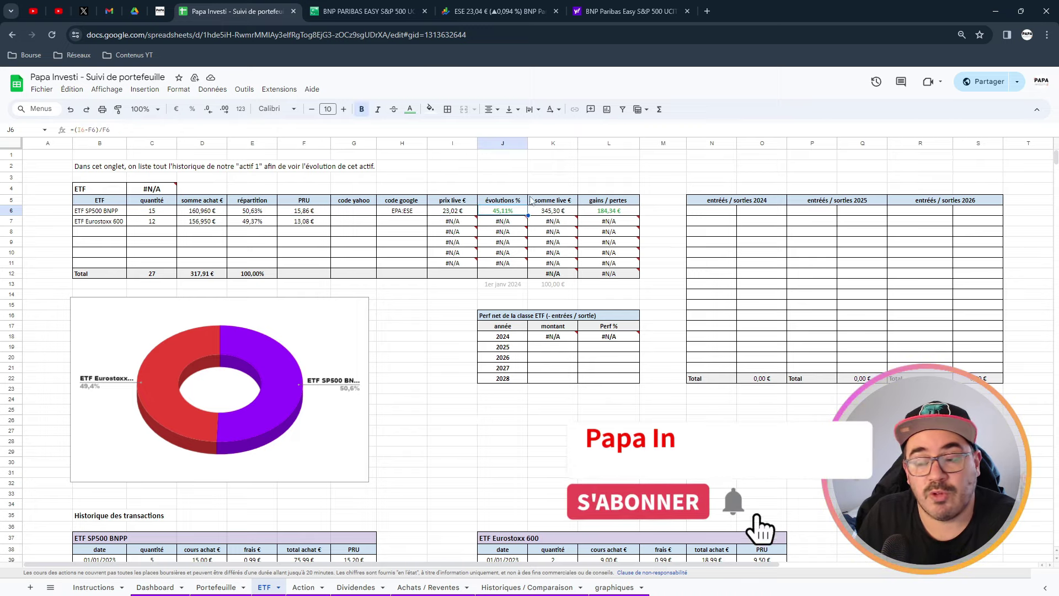
{"action": "left_click", "coordinate": [554, 214]}
{"action": "mouse_move", "coordinate": [560, 225]}
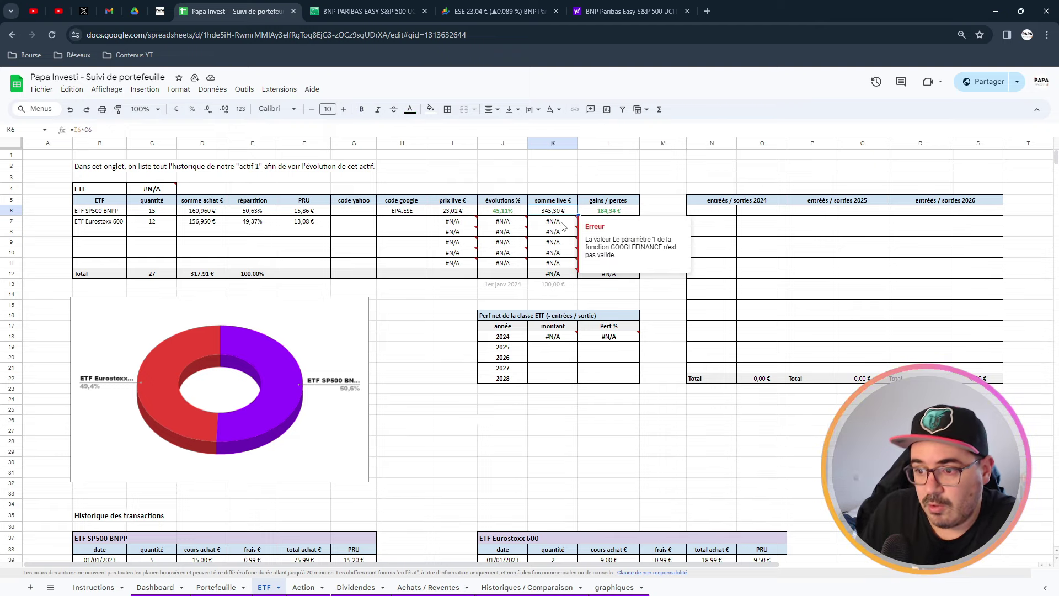
{"action": "left_click", "coordinate": [563, 293]}
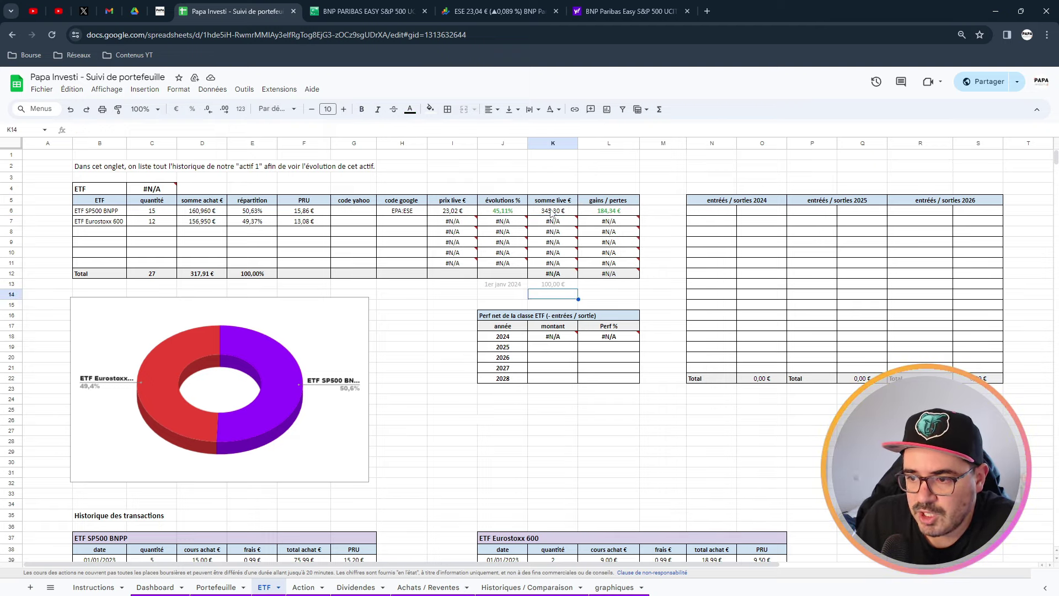
{"action": "left_click", "coordinate": [215, 213]}
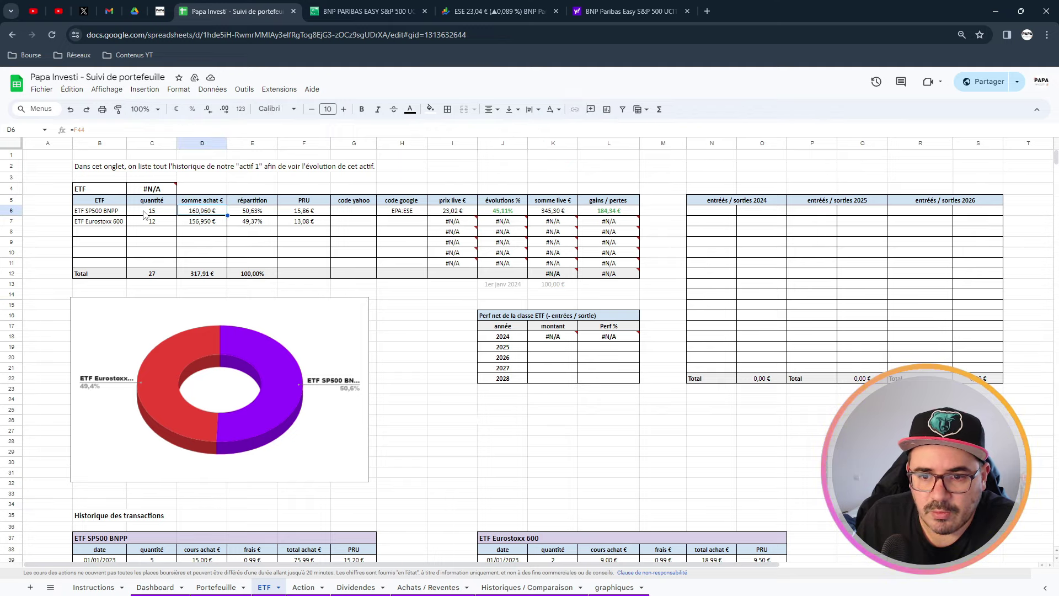
{"action": "left_click", "coordinate": [560, 214]}
{"action": "mouse_move", "coordinate": [556, 264]}
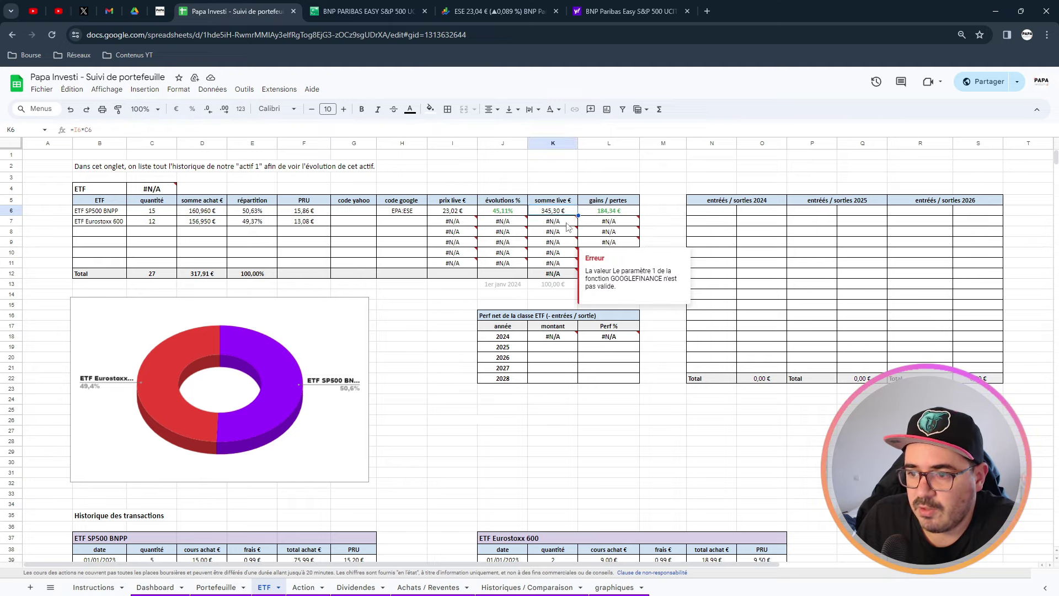
Inspect the cell references in the live sum formula in K6 and the gains/losses formula in L6.
{"action": "left_click", "coordinate": [617, 213]}
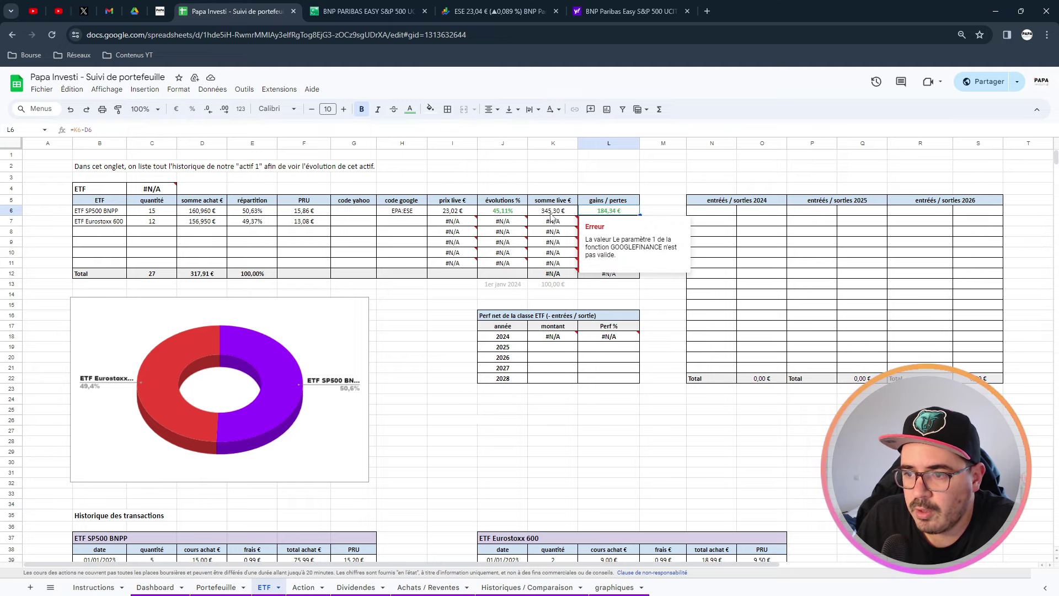
{"action": "double_click", "coordinate": [553, 213]}
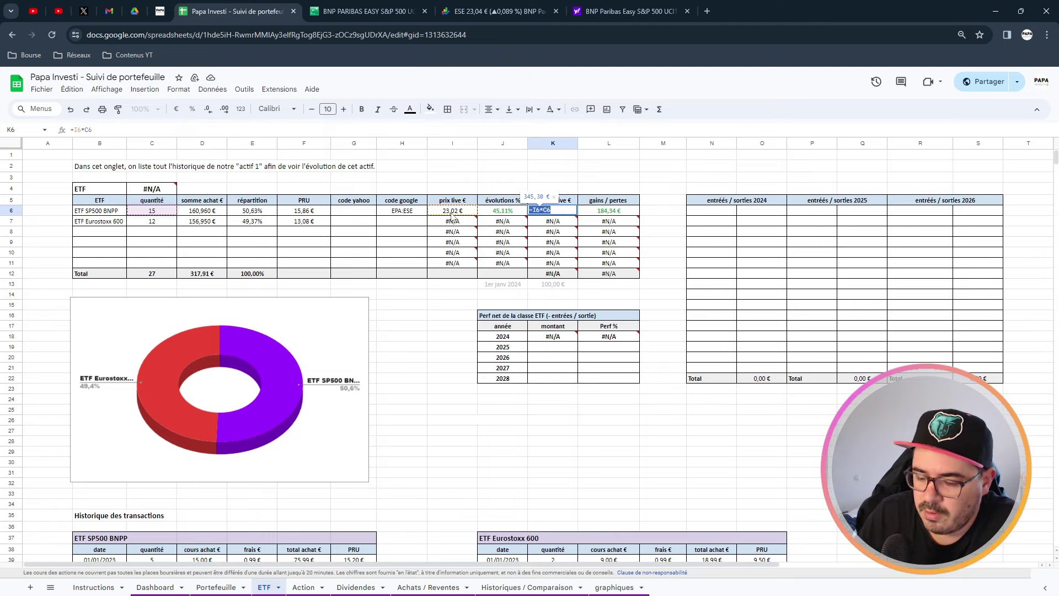
{"action": "key", "text": "Return"}
{"action": "mouse_move", "coordinate": [543, 226]}
{"action": "left_click", "coordinate": [608, 211]}
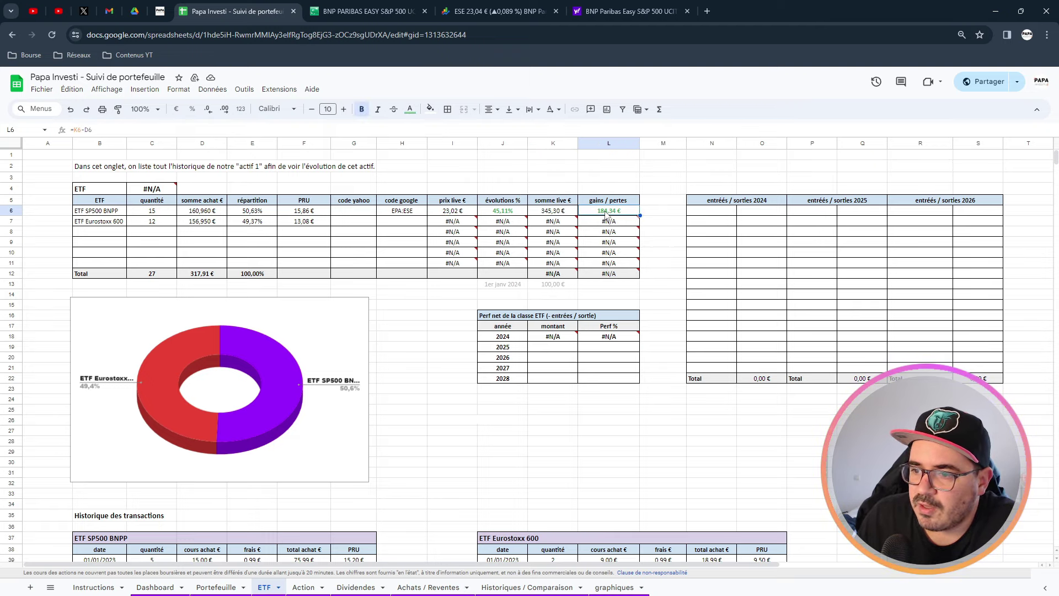
{"action": "double_click", "coordinate": [606, 212]}
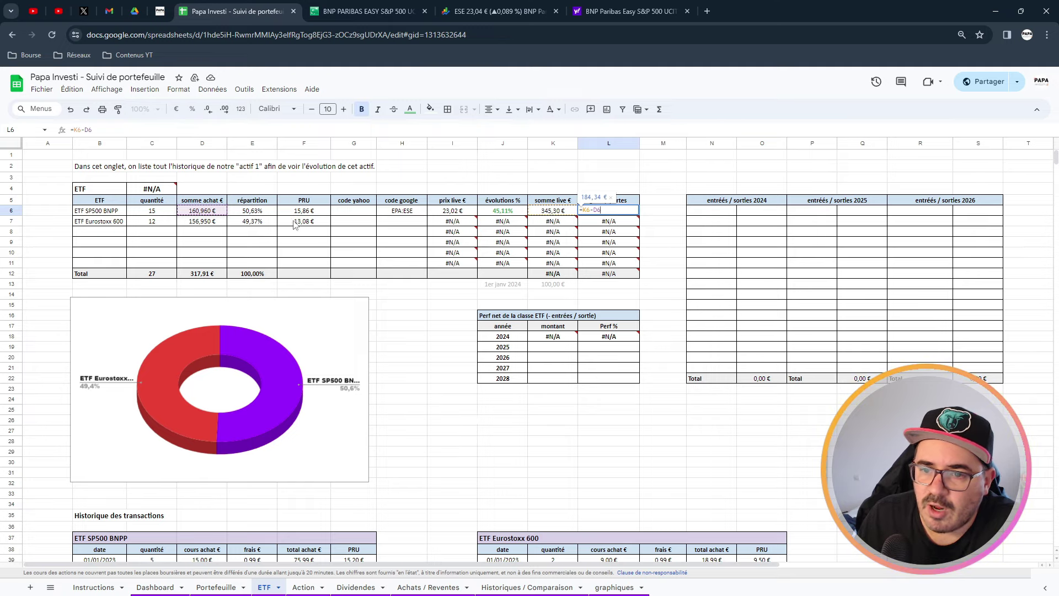
{"action": "key", "text": "Return"}
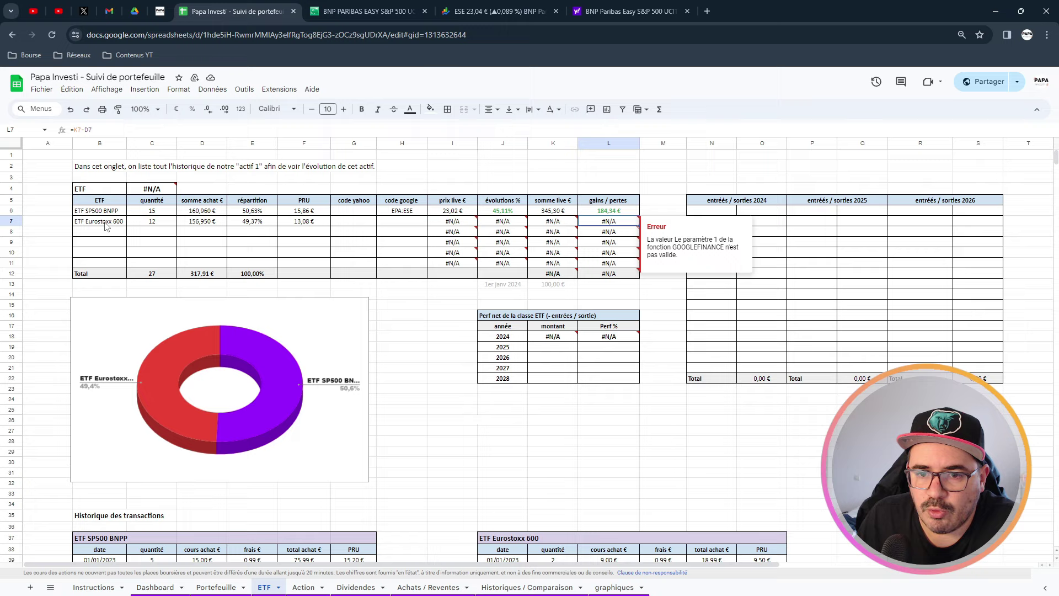
Enter EPA:ETZ as the Google code of ETF Eurostoxx 600 in H7.
{"action": "left_click", "coordinate": [388, 222]}
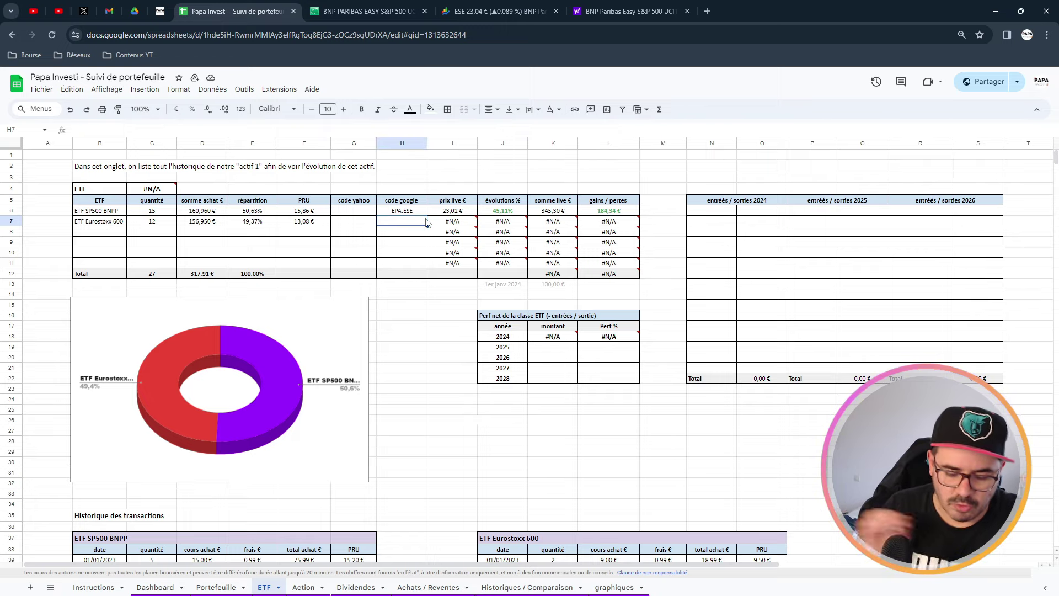
{"action": "type", "text": "EPA:"}
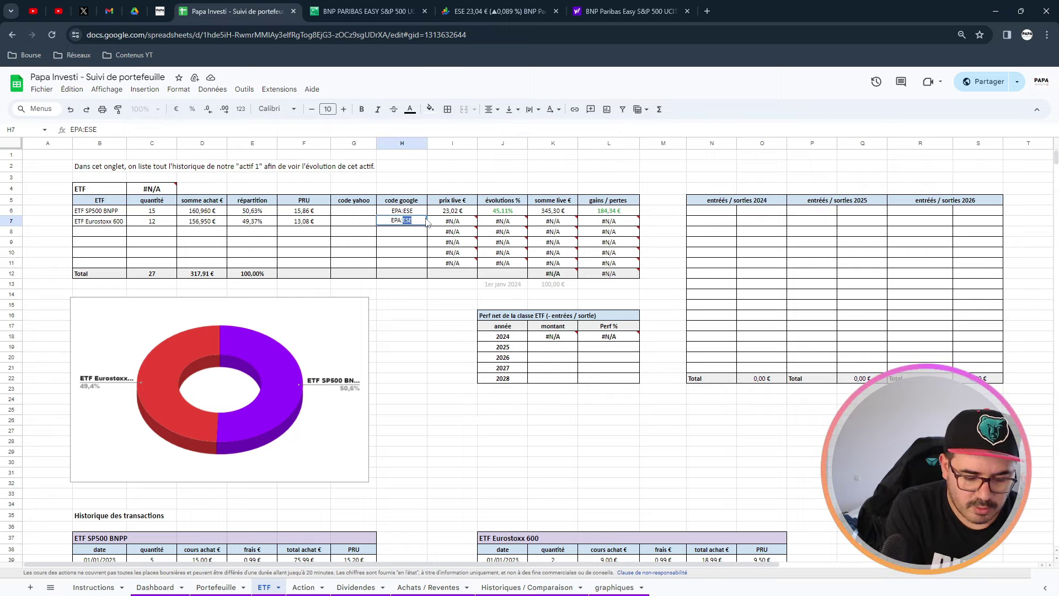
{"action": "type", "text": "ETZ"}
{"action": "key", "text": "Return"}
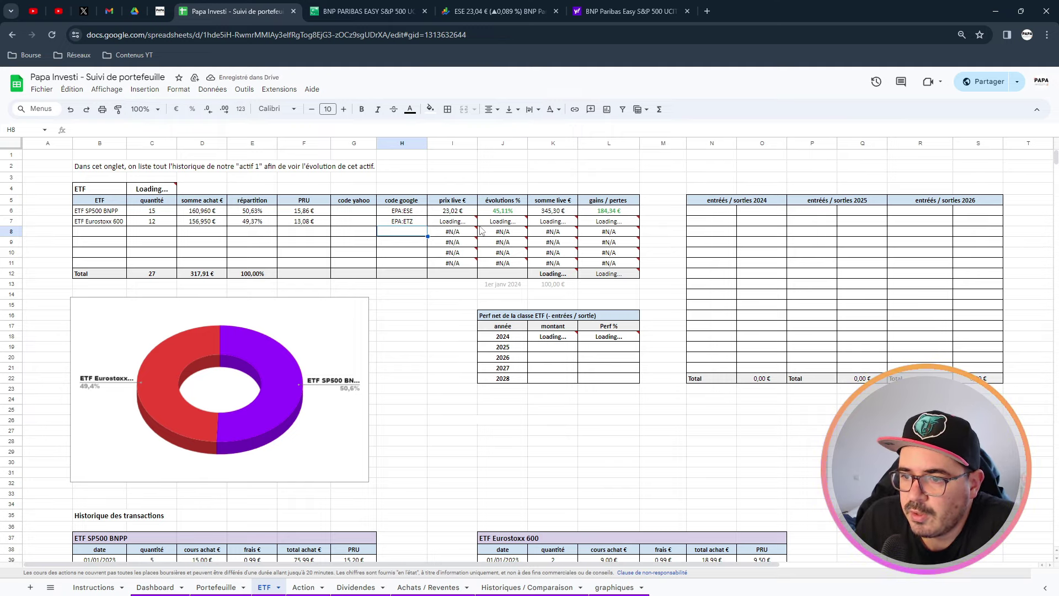
Clear the formulas from the unused ETF rows in I8:L11, covering live price through gains/losses.
{"action": "mouse_move", "coordinate": [482, 231]}
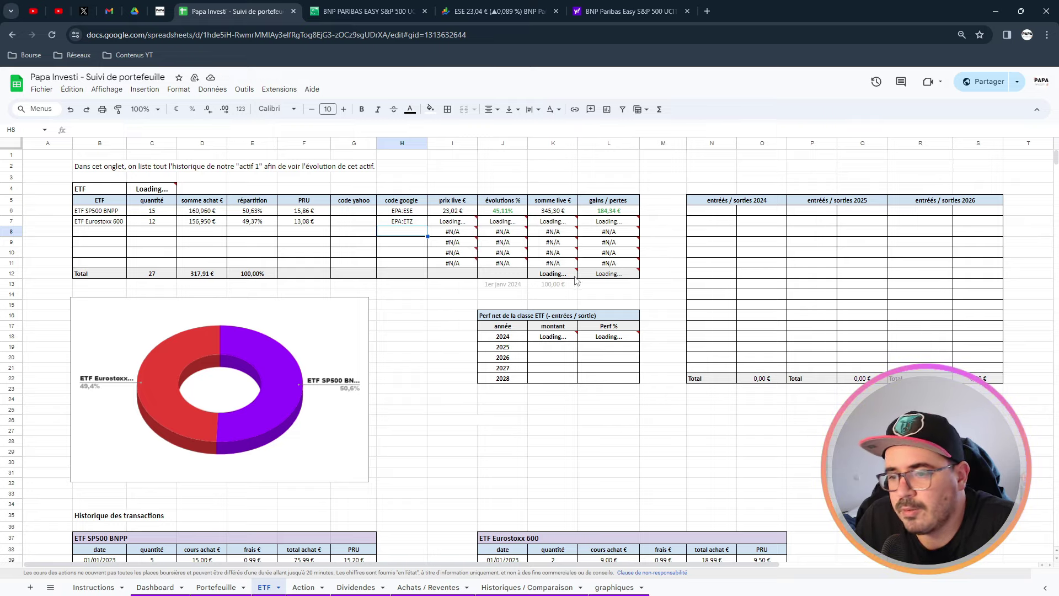
{"action": "mouse_move", "coordinate": [452, 252]}
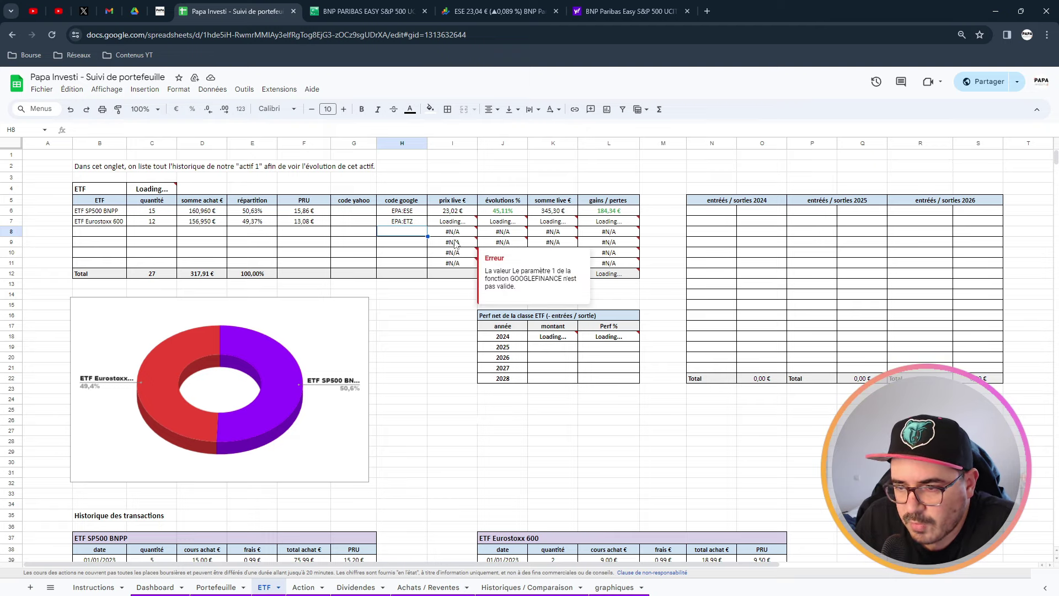
{"action": "left_click_drag", "start_coordinate": [452, 235], "coordinate": [609, 263]}
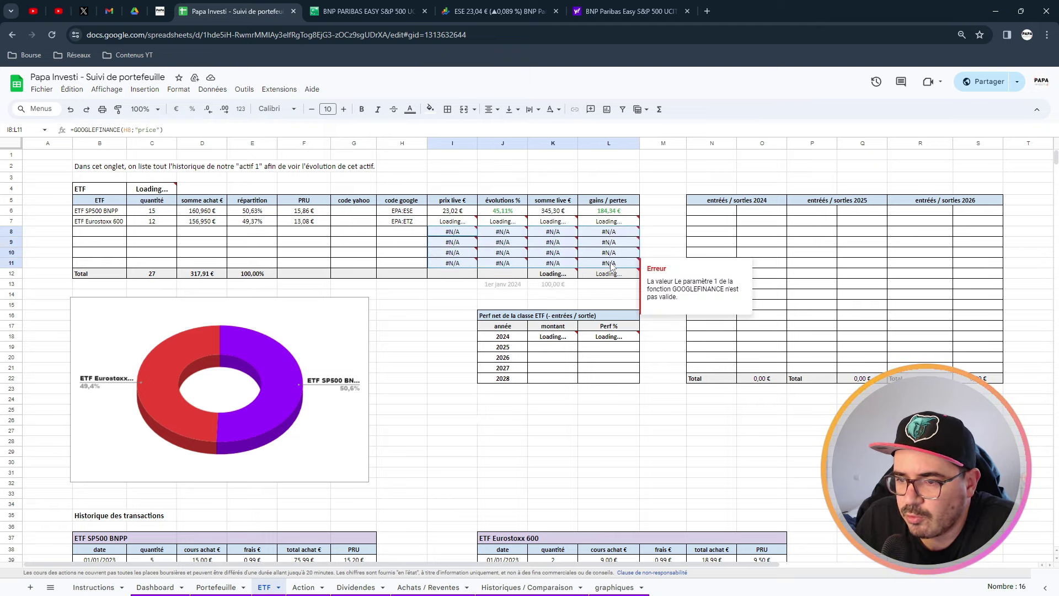
{"action": "key", "text": "Delete"}
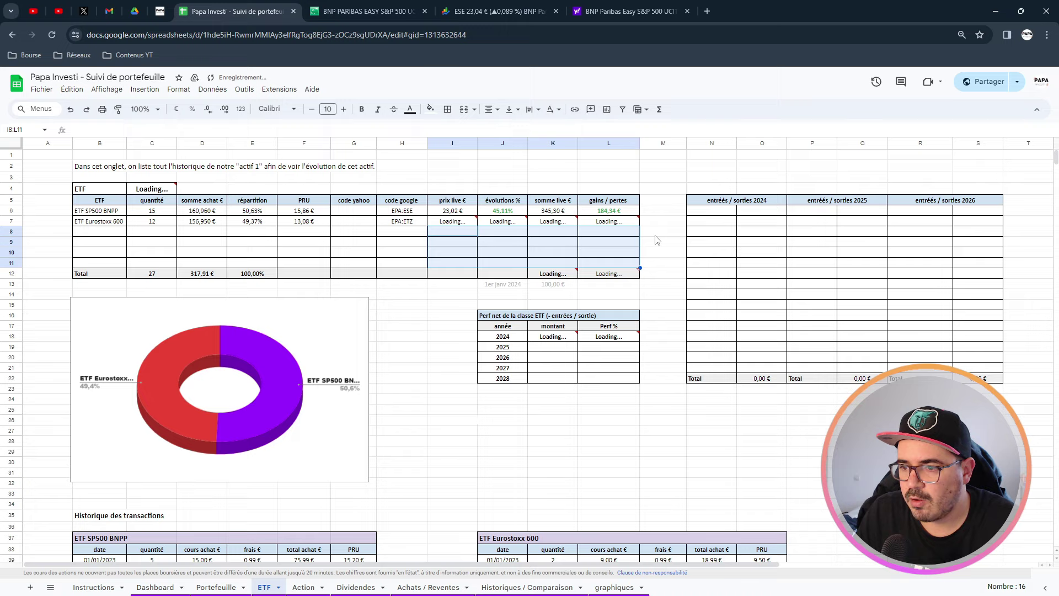
{"action": "left_click", "coordinate": [432, 349]}
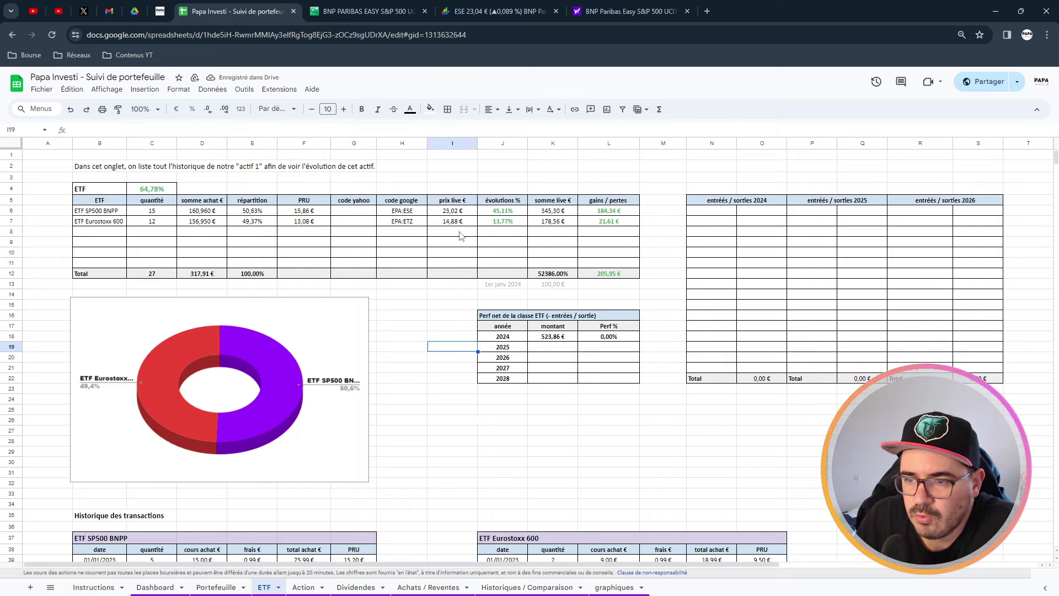
Check the percentage evolution, live sum and gains/losses formulas in the ETF Eurostoxx 600 row.
{"action": "left_click", "coordinate": [499, 224]}
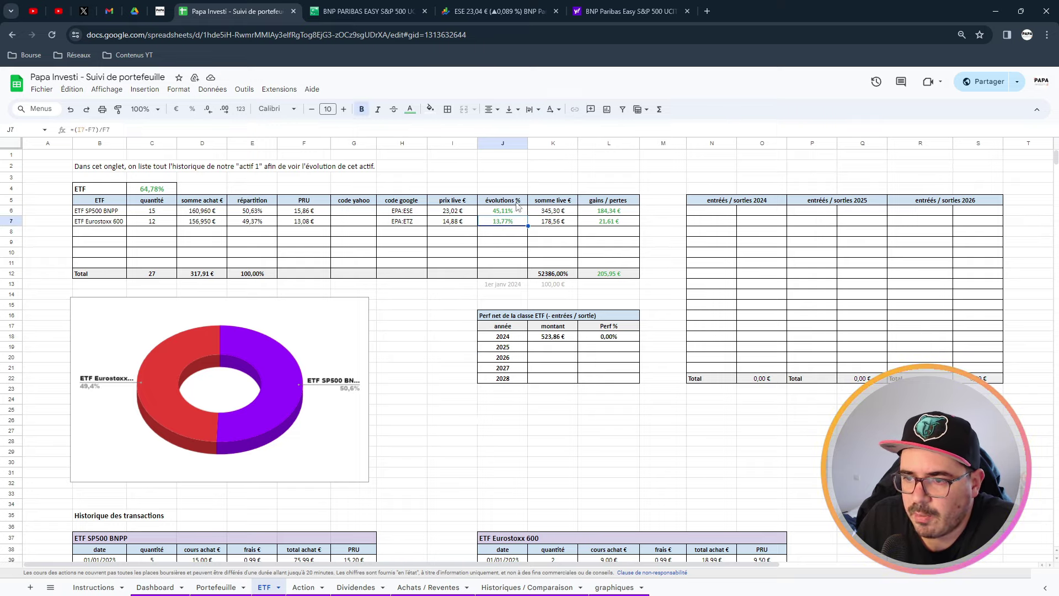
{"action": "left_click", "coordinate": [554, 224]}
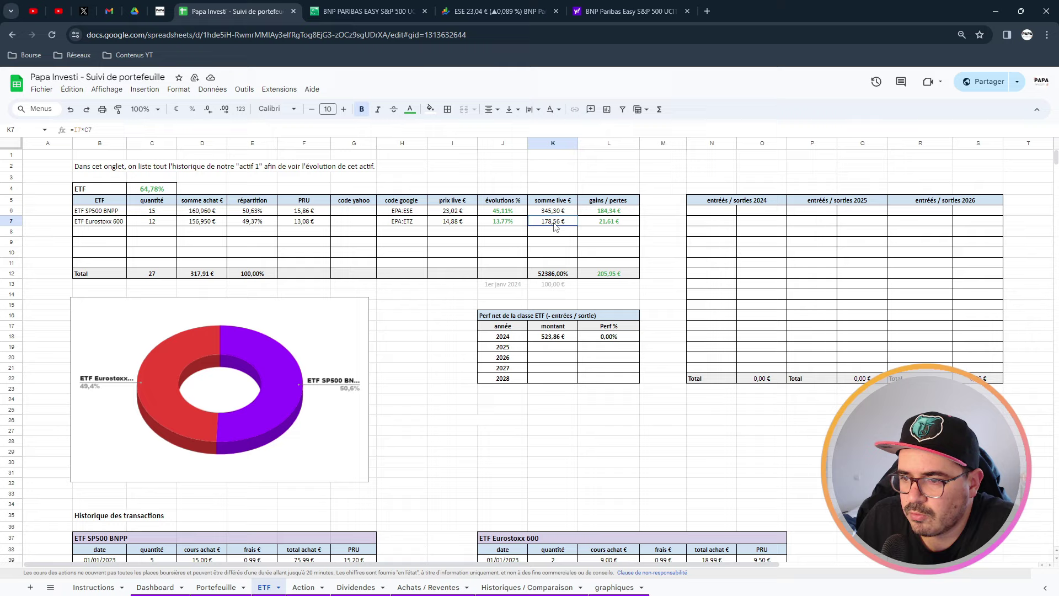
{"action": "left_click", "coordinate": [615, 223]}
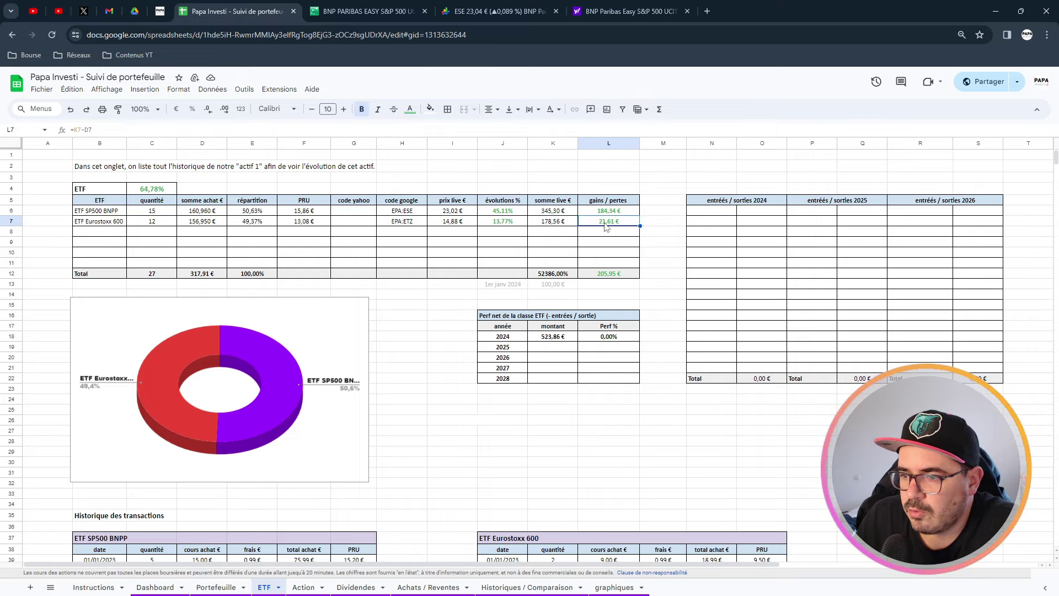
Change the number format of the live sum total in K12 to euro currency.
{"action": "left_click", "coordinate": [554, 278]}
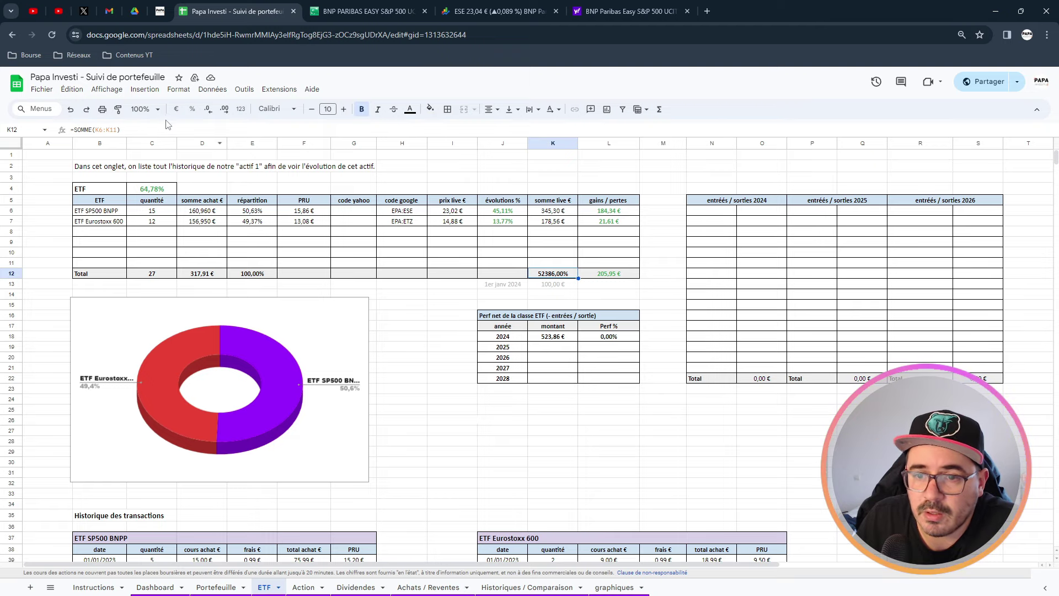
{"action": "left_click", "coordinate": [183, 94]}
{"action": "mouse_move", "coordinate": [192, 132]}
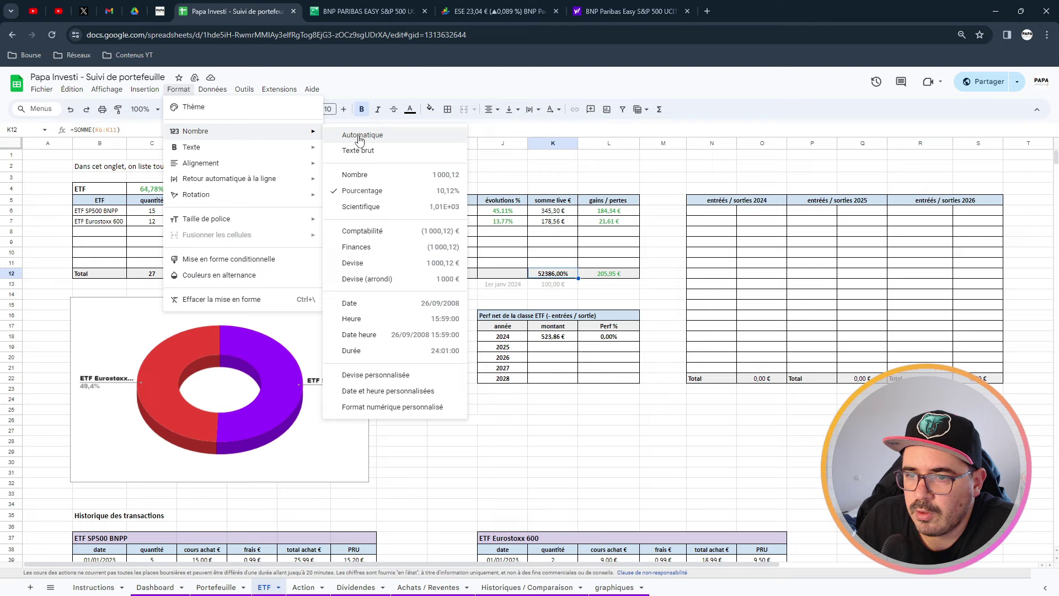
{"action": "left_click", "coordinate": [363, 175]}
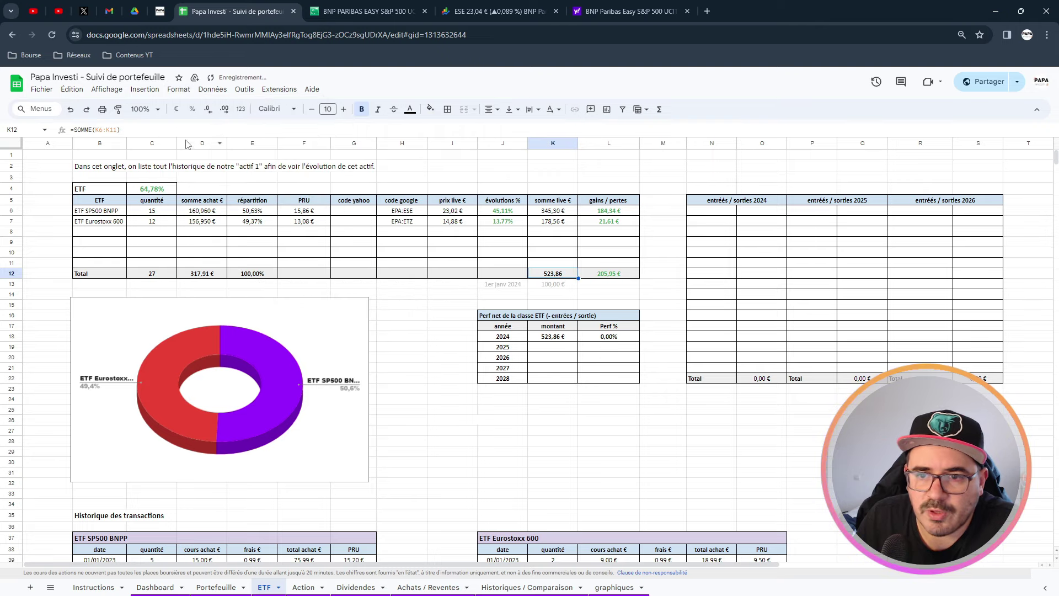
{"action": "left_click", "coordinate": [176, 109]}
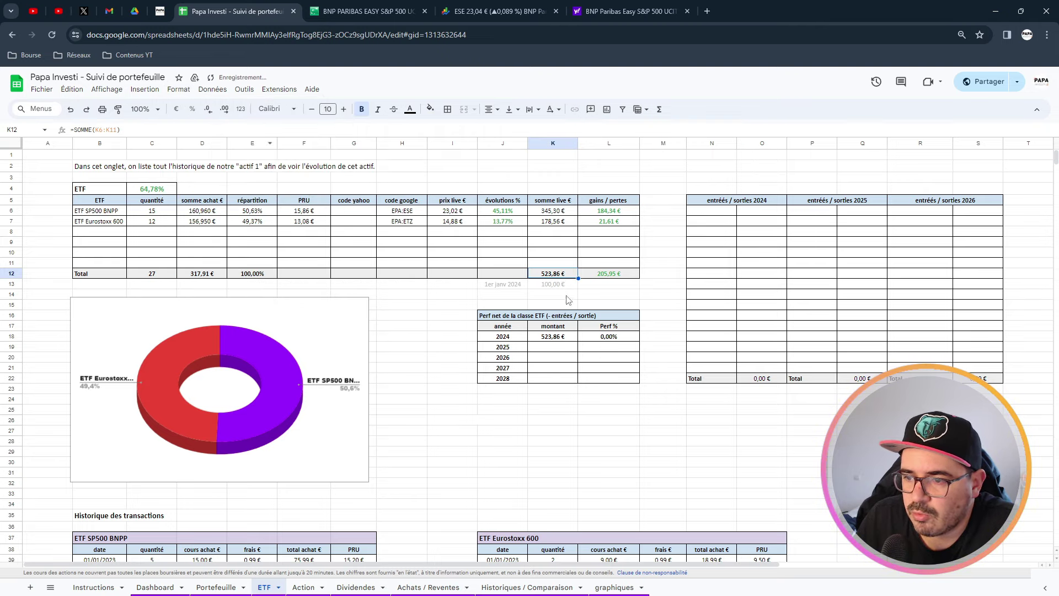
Examine the total row's formulas for live sum, purchase sum and gains/losses.
{"action": "double_click", "coordinate": [554, 276]}
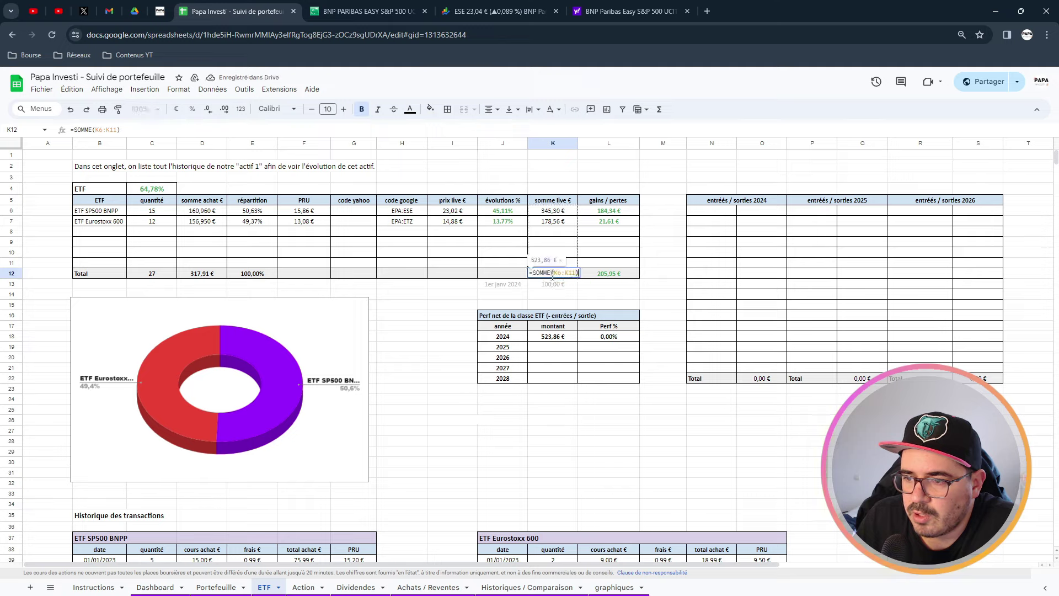
{"action": "key", "text": "Return"}
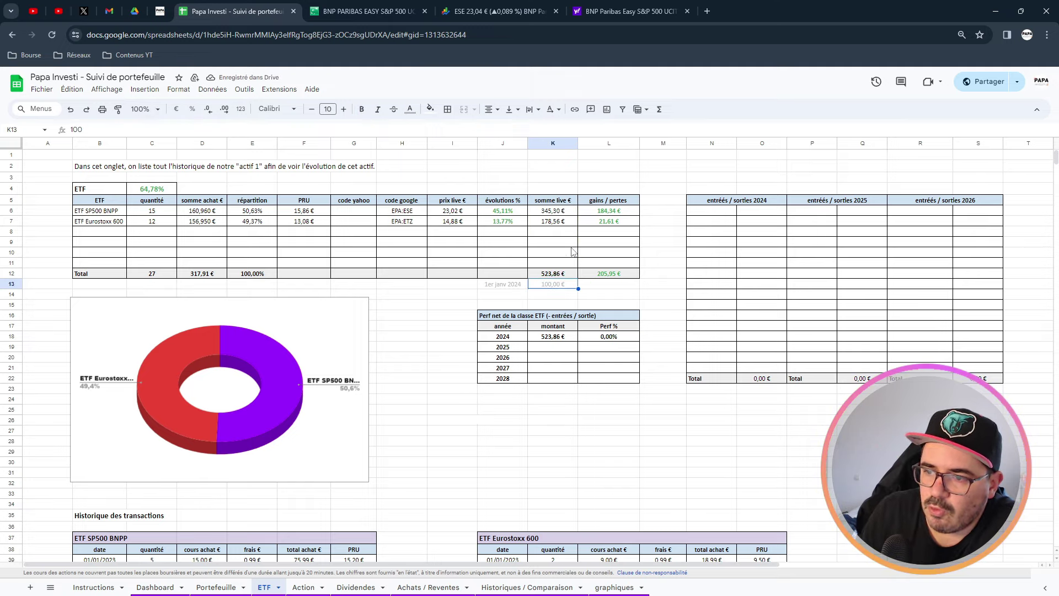
{"action": "left_click", "coordinate": [555, 274]}
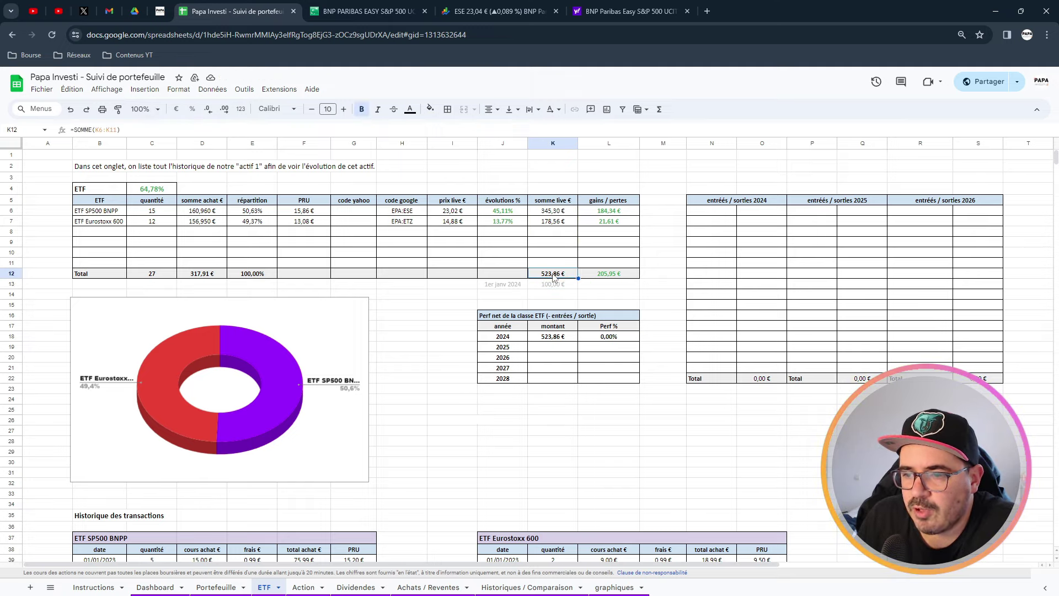
{"action": "left_click", "coordinate": [207, 275]}
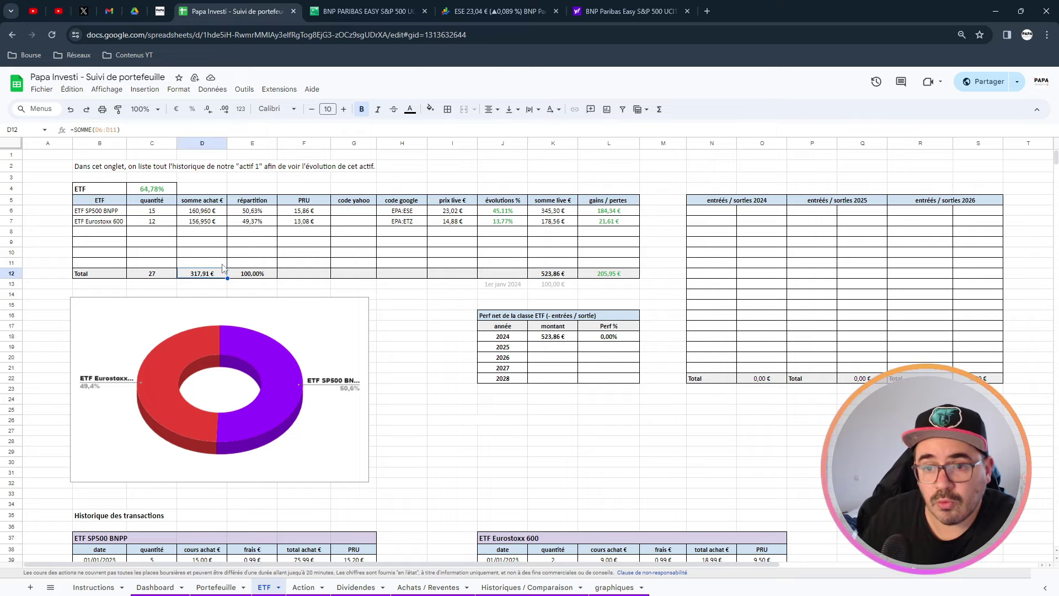
{"action": "left_click", "coordinate": [562, 276]}
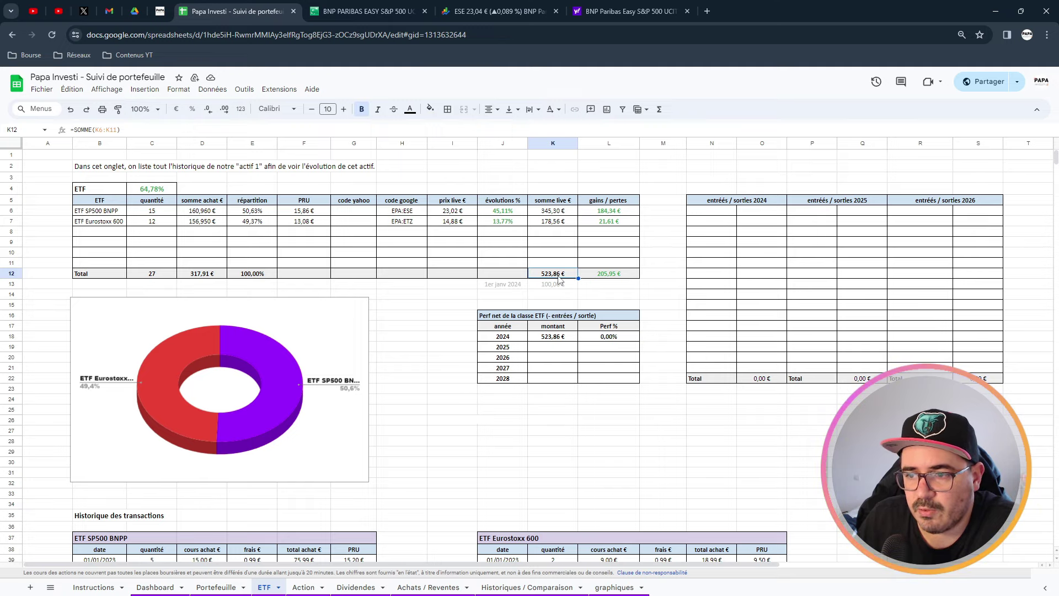
{"action": "left_click", "coordinate": [605, 276]}
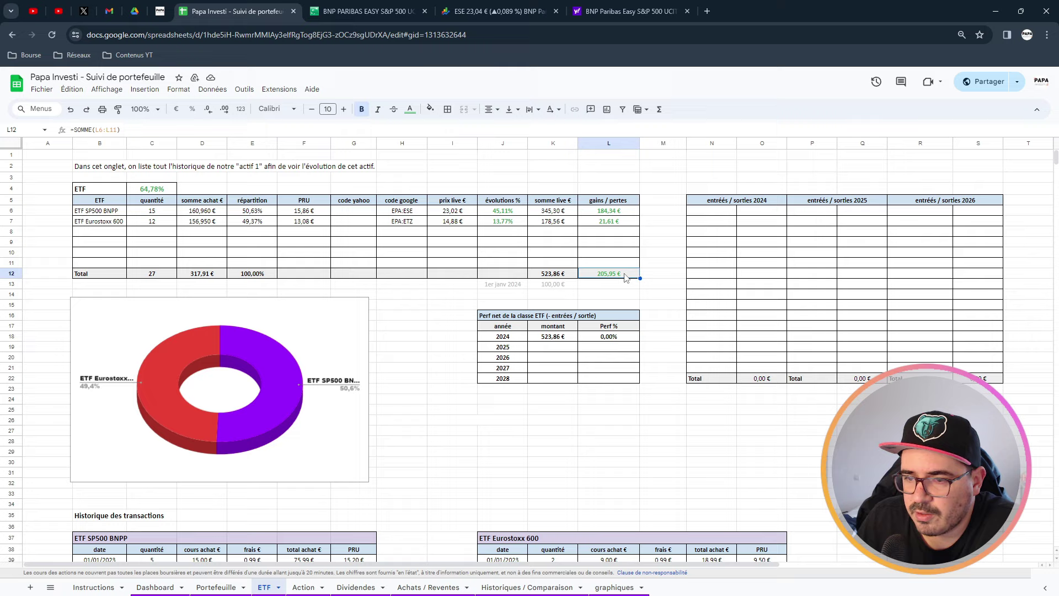
{"action": "left_click", "coordinate": [564, 278]}
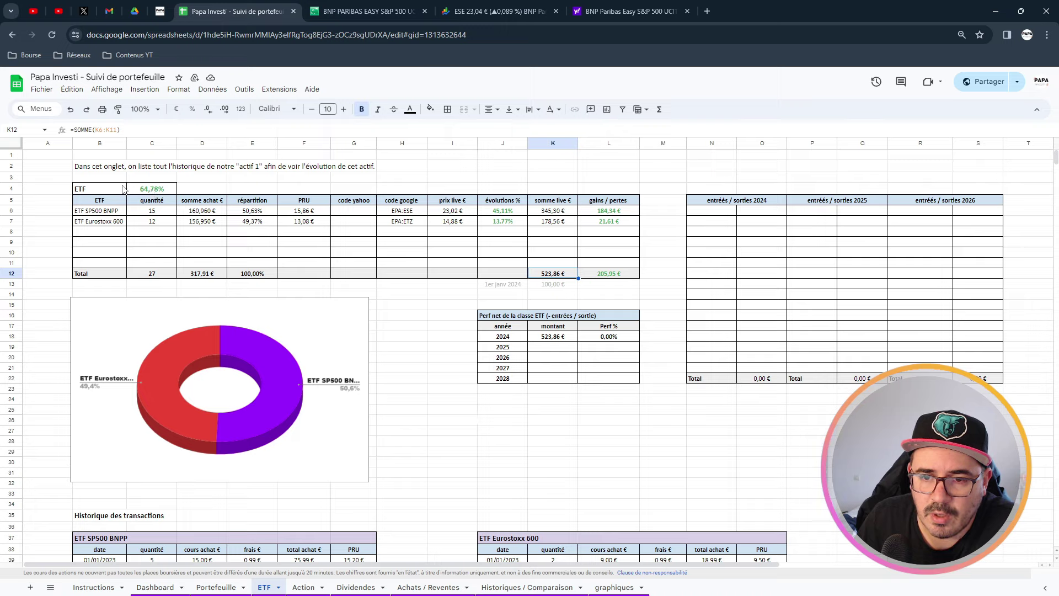
Inspect the overall ETF performance formula in C4 and the total cells it references.
{"action": "left_click", "coordinate": [152, 189]}
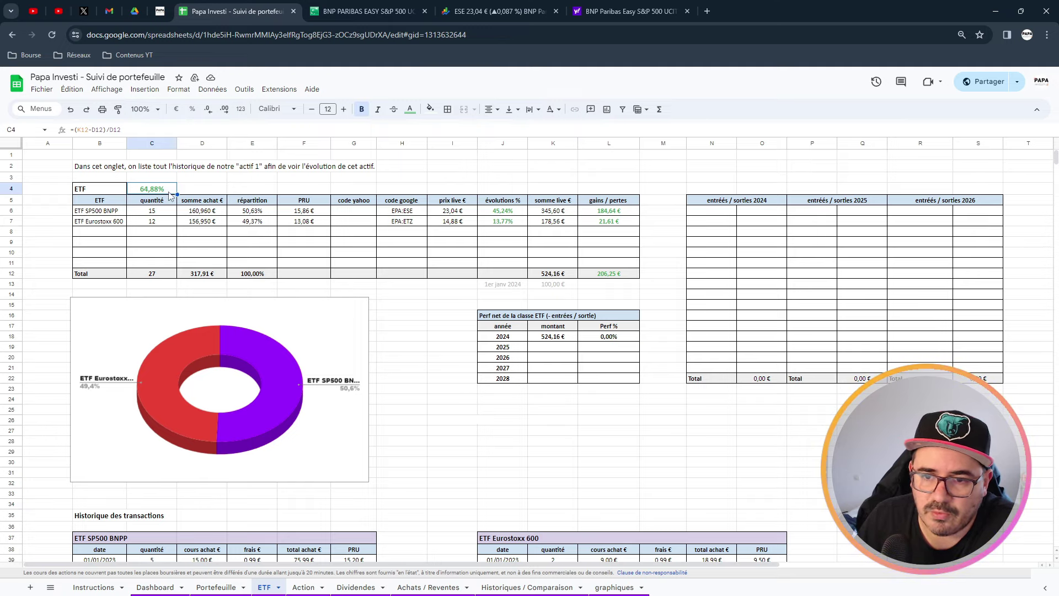
{"action": "key", "text": "F2"}
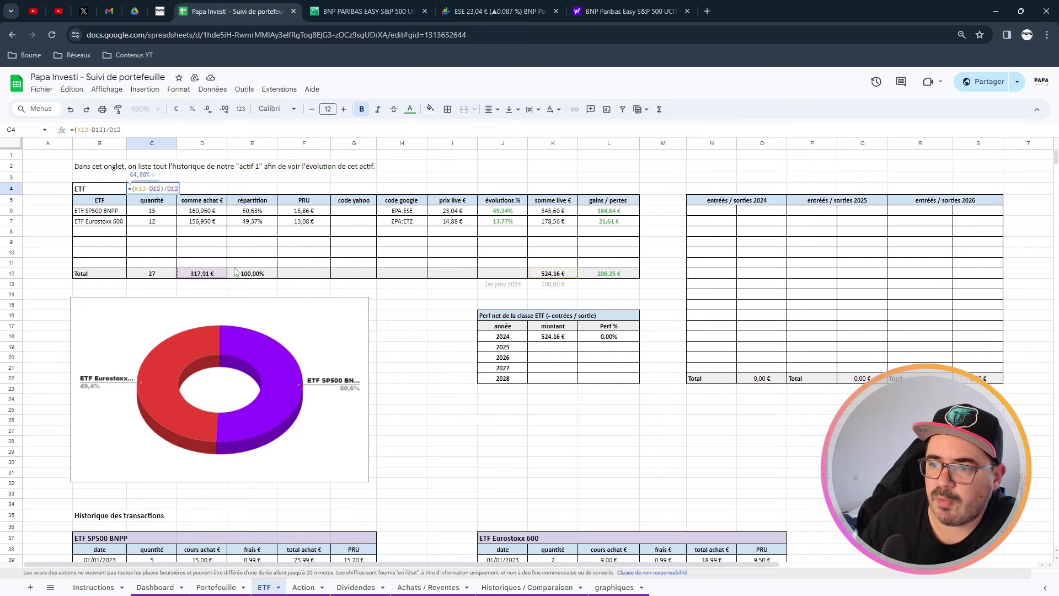
{"action": "key", "text": "Return"}
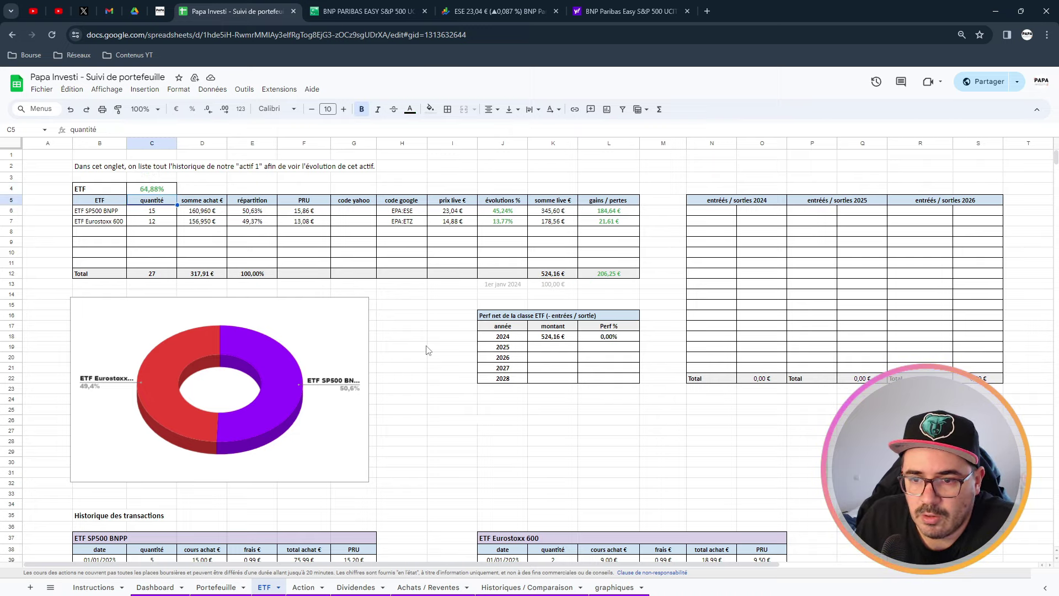
Review the two ETF rows of the summary table and the overall ETF performance in C4.
{"action": "left_click", "coordinate": [406, 347]}
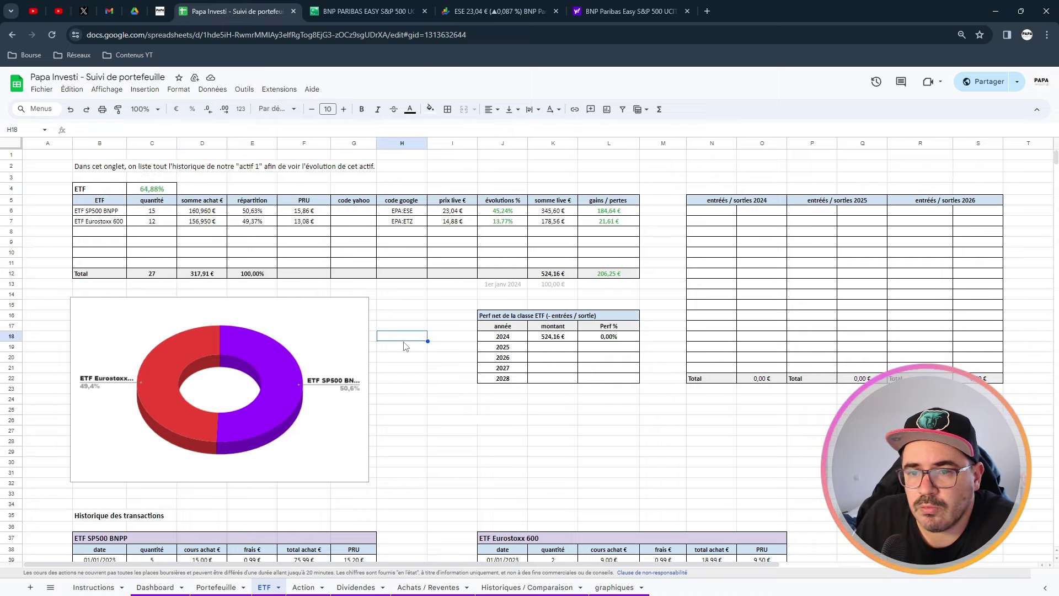
{"action": "left_click", "coordinate": [157, 190]}
{"action": "left_click_drag", "start_coordinate": [126, 215], "coordinate": [589, 216]}
{"action": "left_click_drag", "start_coordinate": [131, 226], "coordinate": [603, 229]}
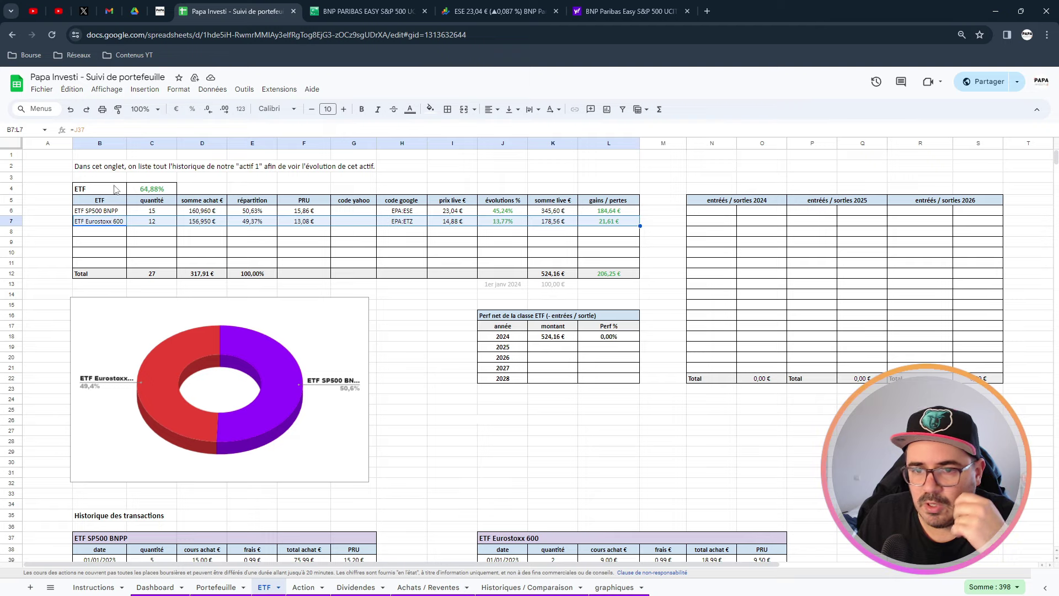
{"action": "left_click_drag", "start_coordinate": [104, 192], "coordinate": [149, 190]}
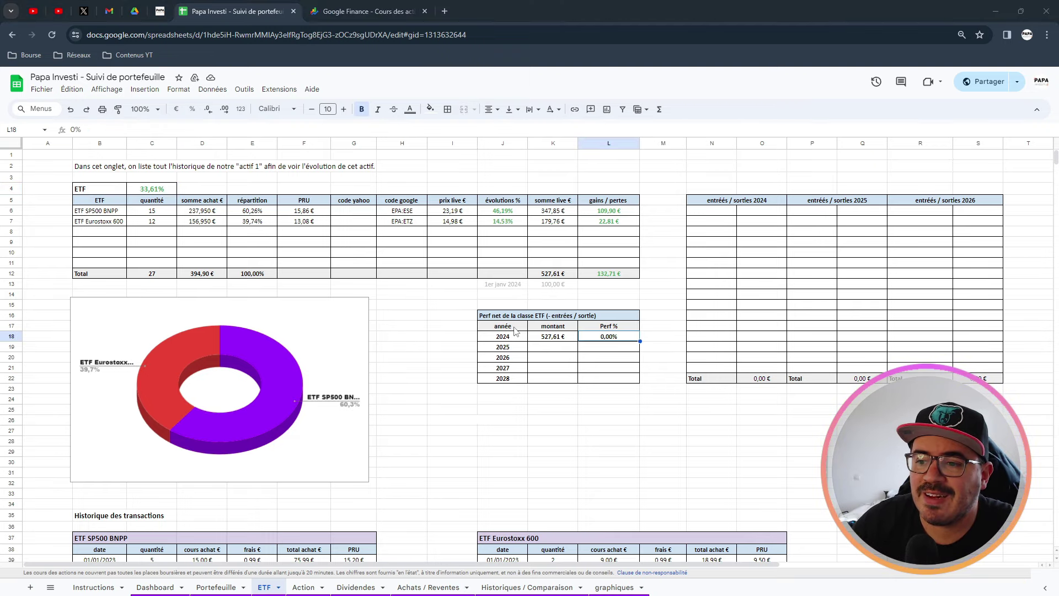
Examine the ETF net performance table and its year, amount and performance columns.
{"action": "left_click_drag", "start_coordinate": [500, 319], "coordinate": [556, 386]}
{"action": "left_click", "coordinate": [544, 398]}
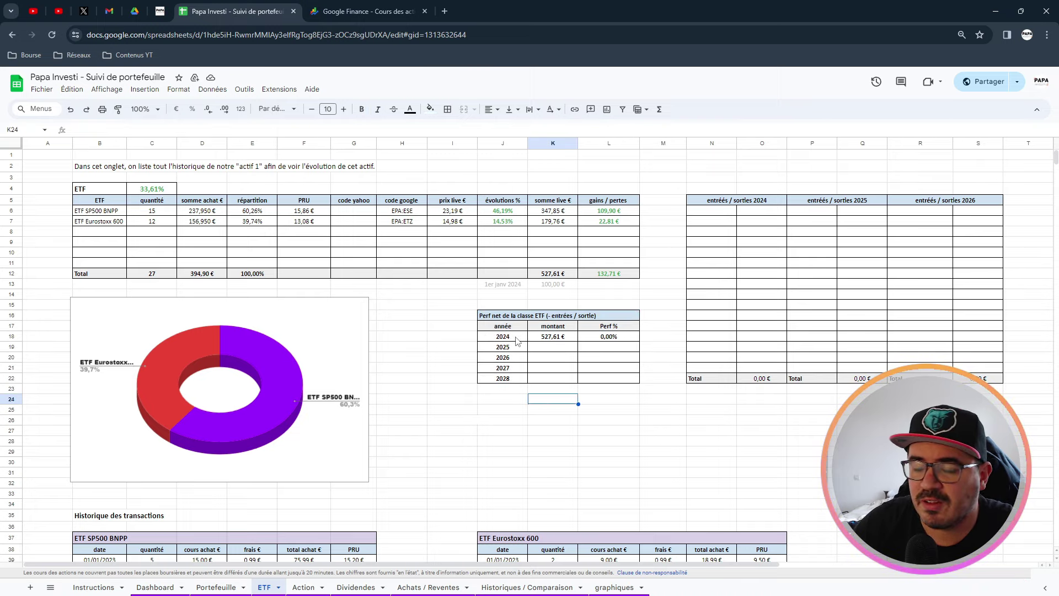
{"action": "left_click", "coordinate": [516, 338]}
{"action": "left_click_drag", "start_coordinate": [491, 319], "coordinate": [582, 381]}
{"action": "left_click", "coordinate": [507, 329]}
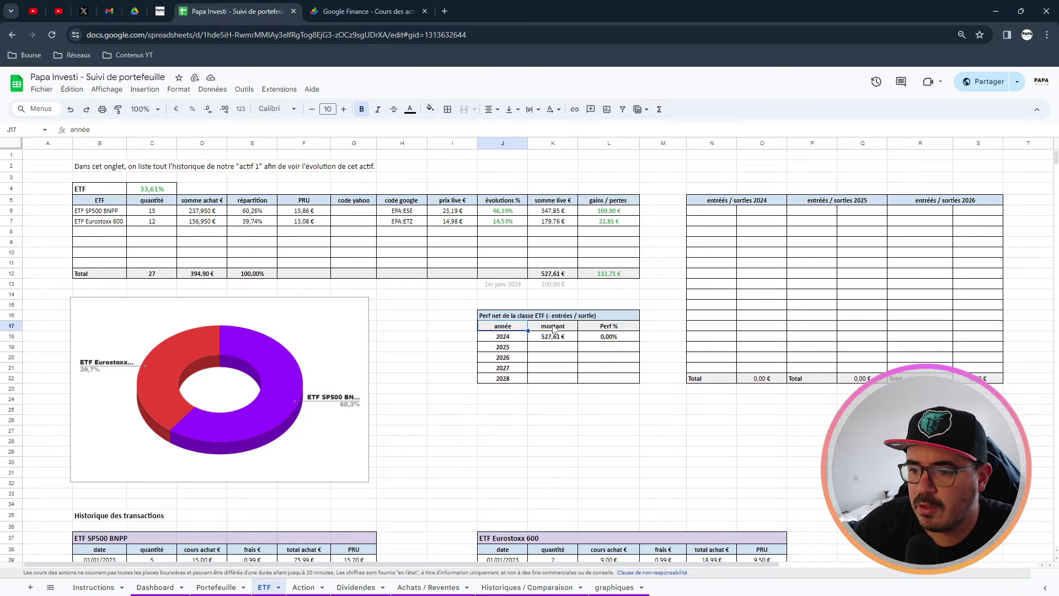
{"action": "left_click", "coordinate": [555, 328]}
{"action": "left_click", "coordinate": [605, 330]}
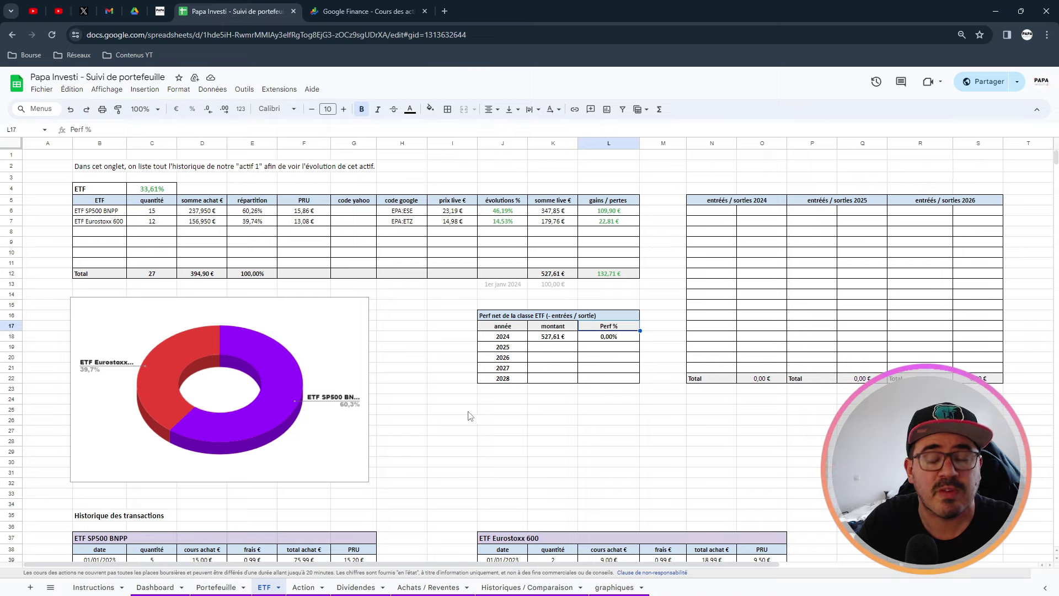
Inspect the 1 January 2024 starting value, the 2024 amount formula in K18 and the 2024 inflows/outflows total it references.
{"action": "left_click", "coordinate": [511, 286]}
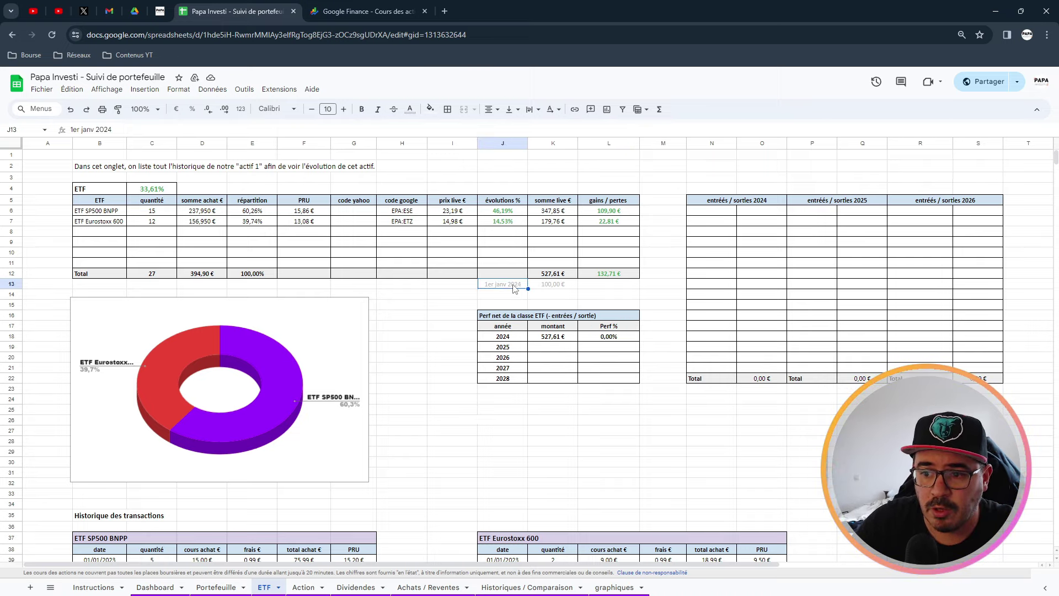
{"action": "left_click", "coordinate": [543, 286]}
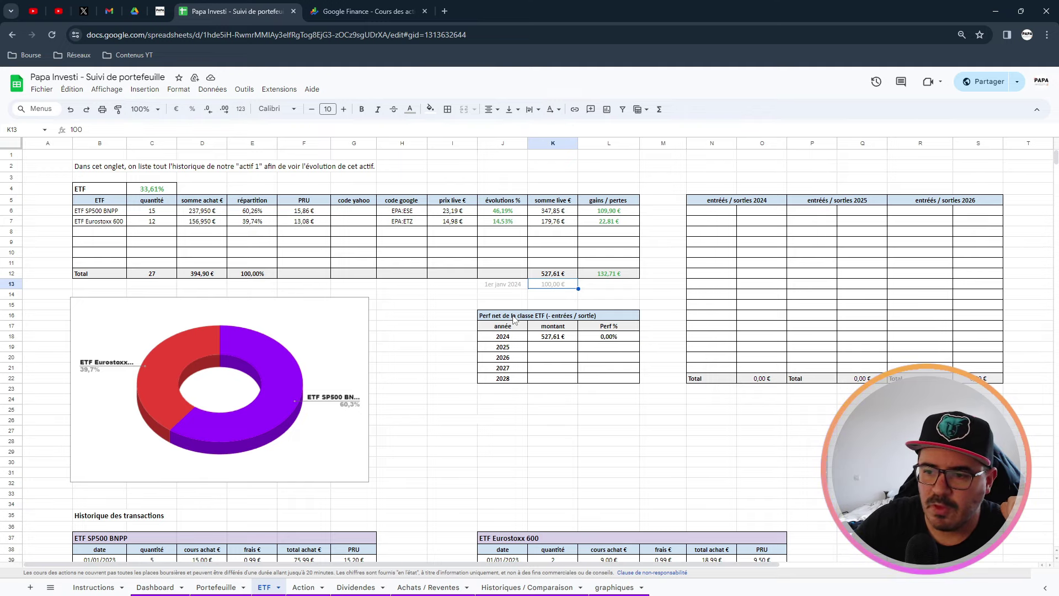
{"action": "left_click", "coordinate": [554, 337]}
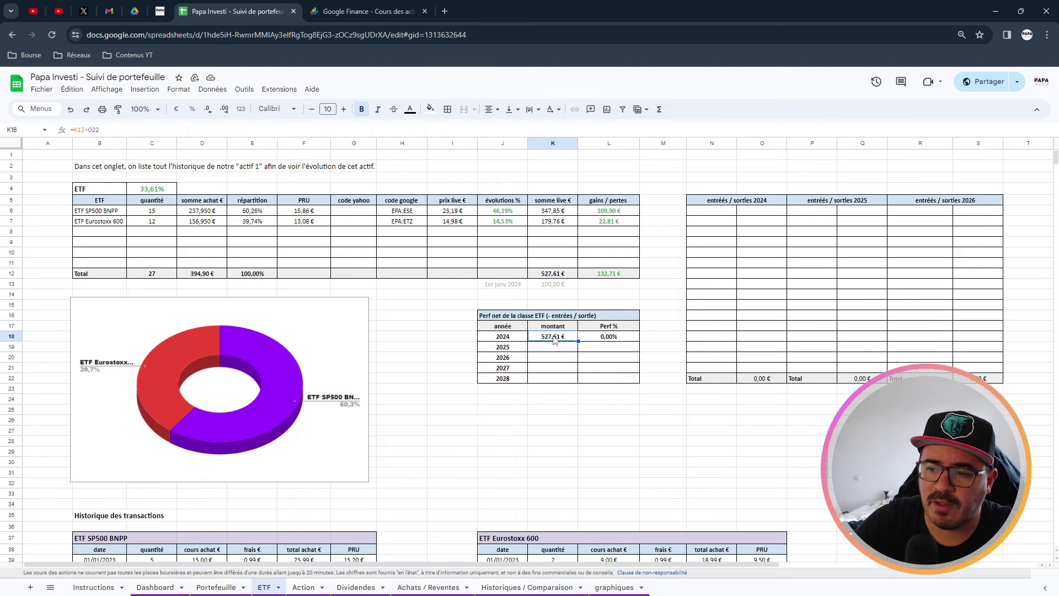
{"action": "double_click", "coordinate": [554, 337]}
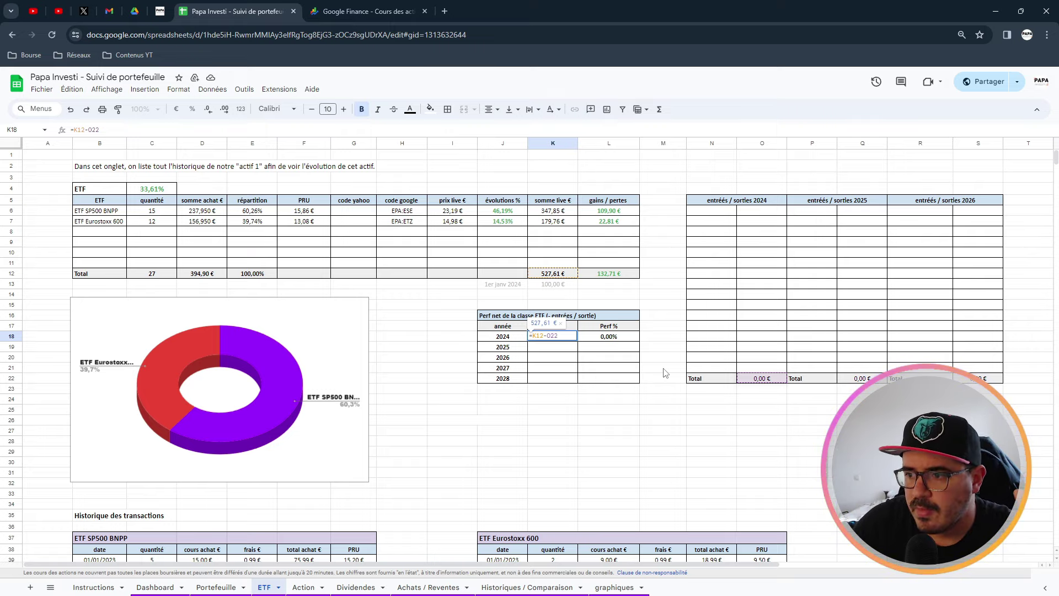
{"action": "key", "text": "Return"}
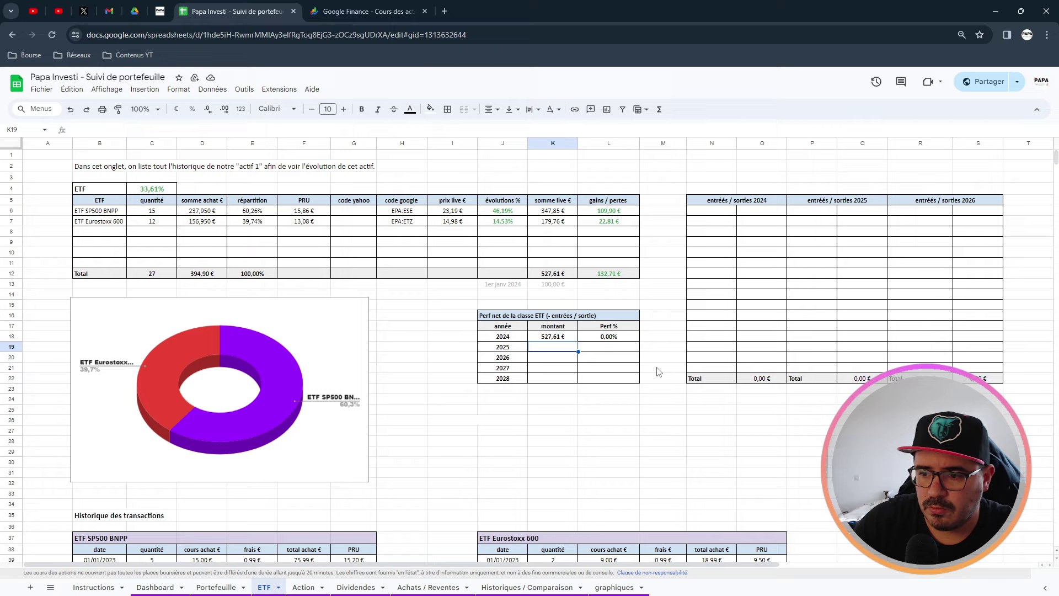
{"action": "left_click", "coordinate": [563, 337]}
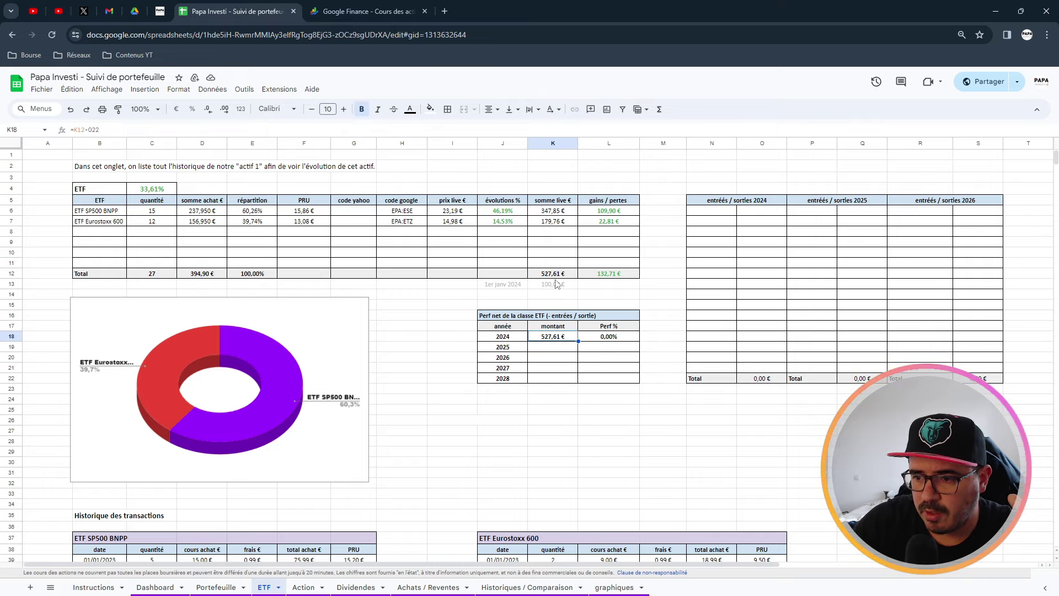
{"action": "left_click", "coordinate": [760, 380]}
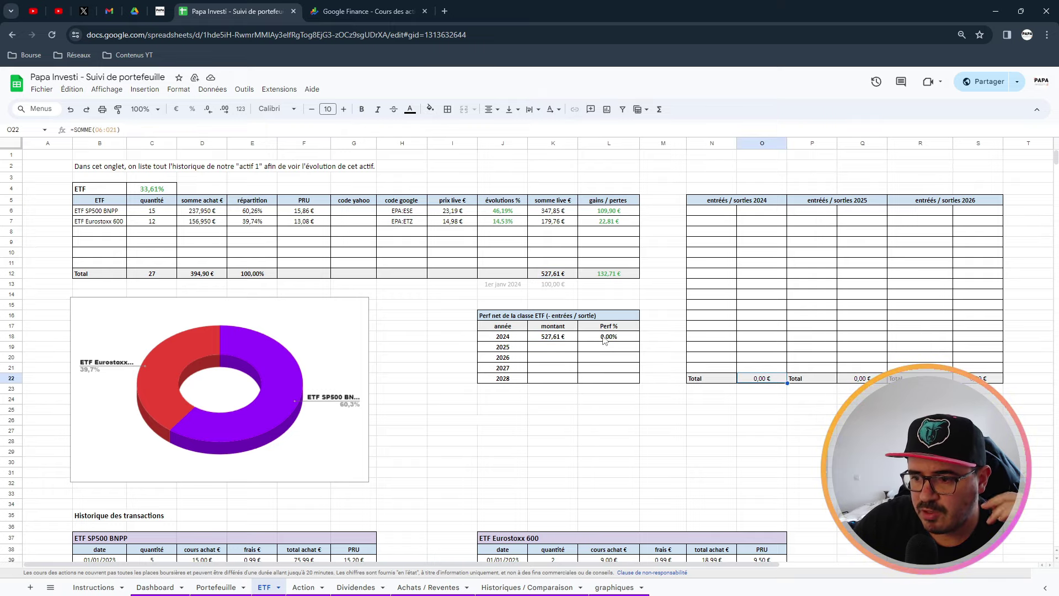
Replace the 2024 performance value in L18 with the formula =(K18-K13)/K13.
{"action": "left_click", "coordinate": [604, 339]}
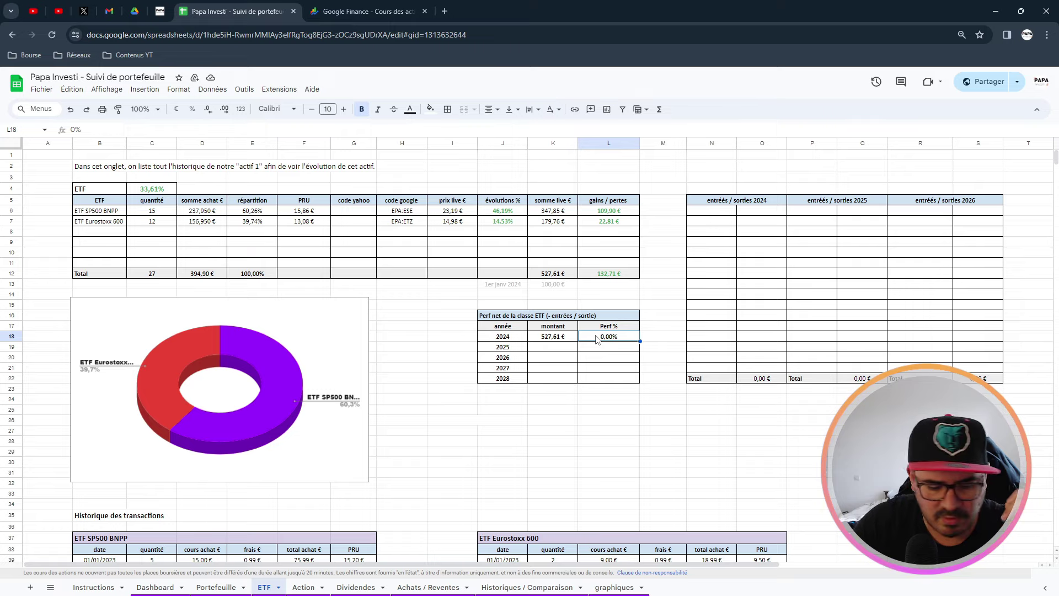
{"action": "double_click", "coordinate": [596, 338]}
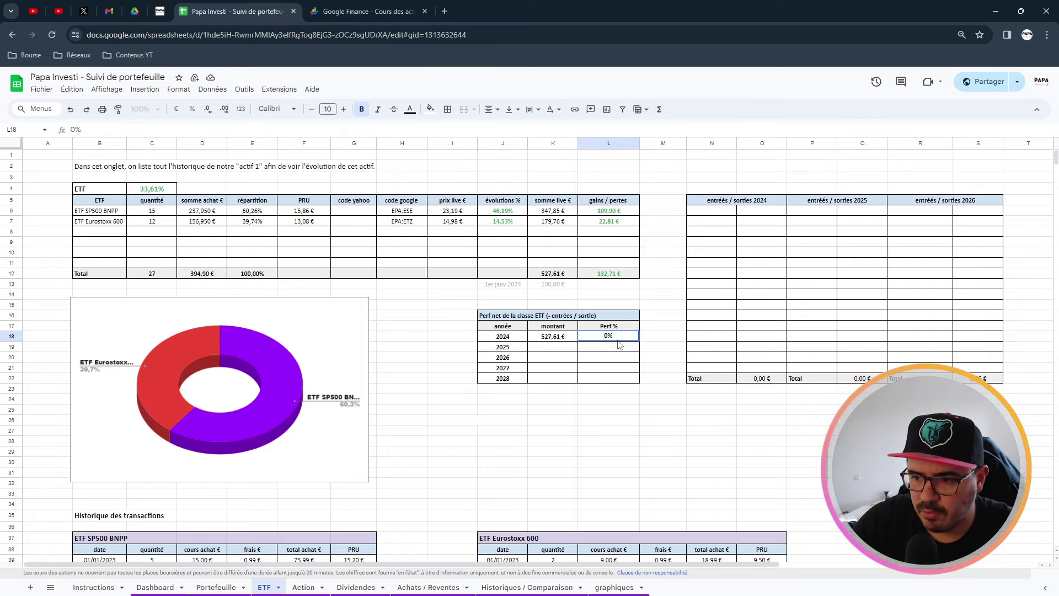
{"action": "left_click_drag", "start_coordinate": [618, 337], "coordinate": [599, 335]}
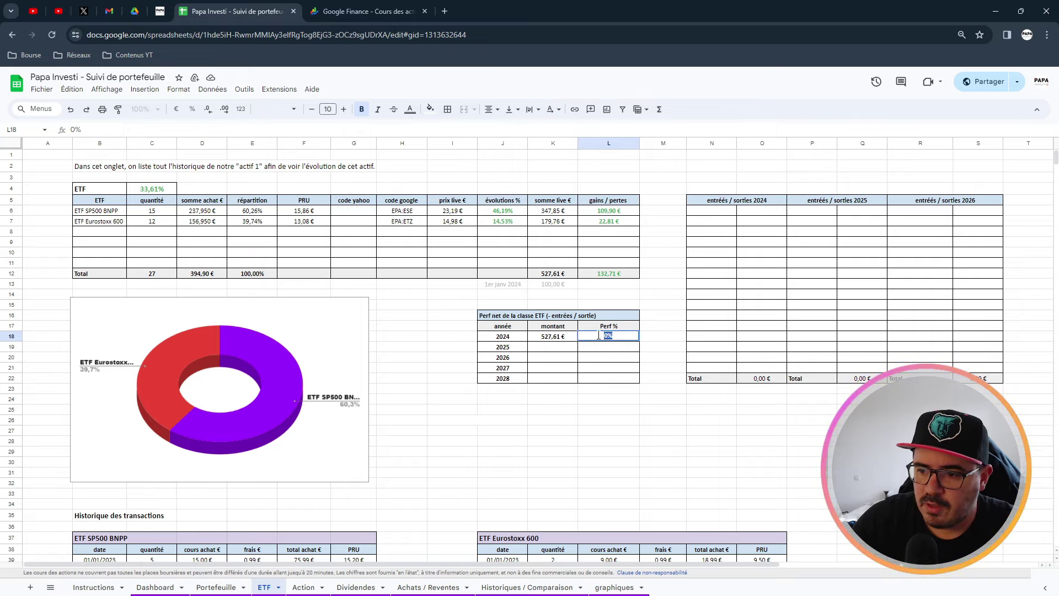
{"action": "type", "text": "=("}
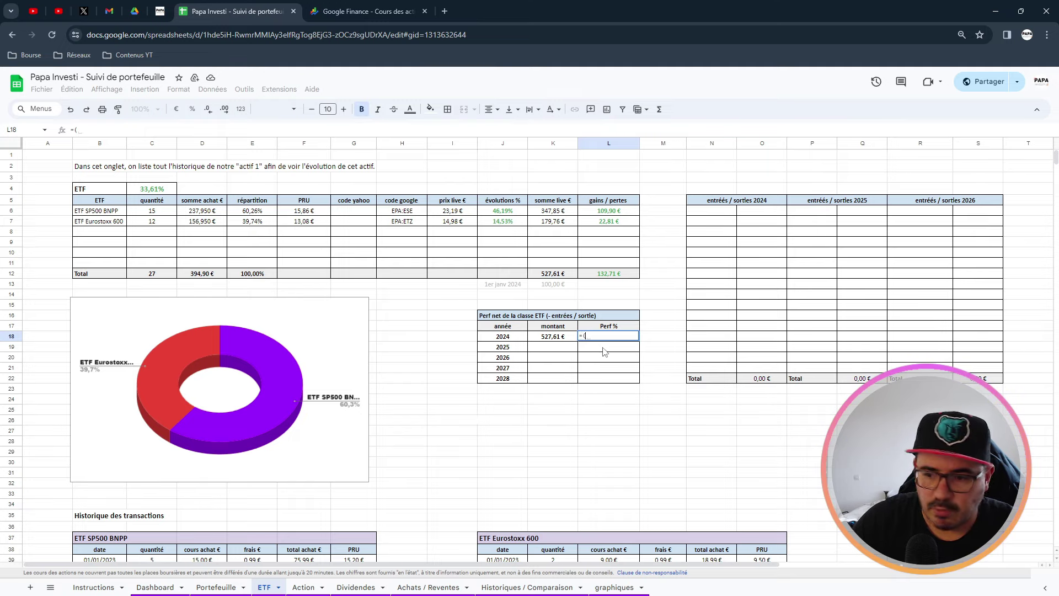
{"action": "left_click", "coordinate": [562, 339]}
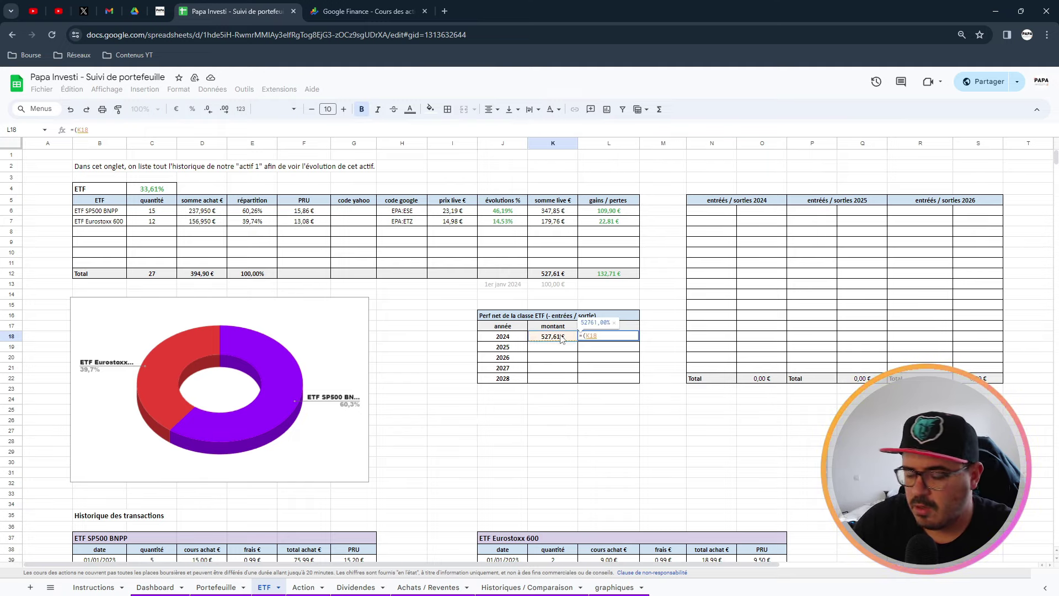
{"action": "type", "text": "-"}
{"action": "left_click", "coordinate": [545, 285]}
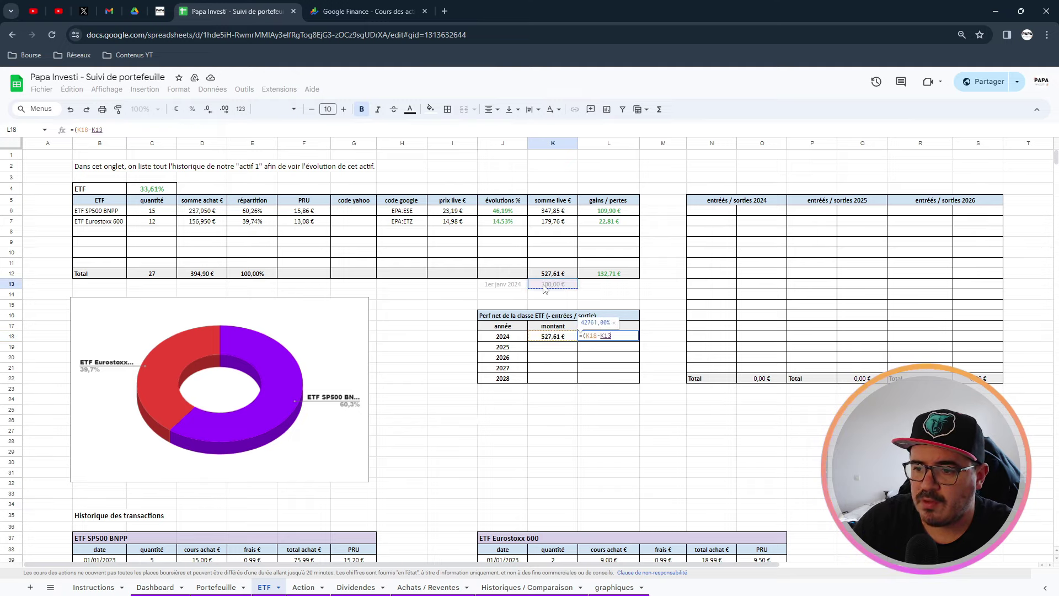
{"action": "type", "text": ")"}
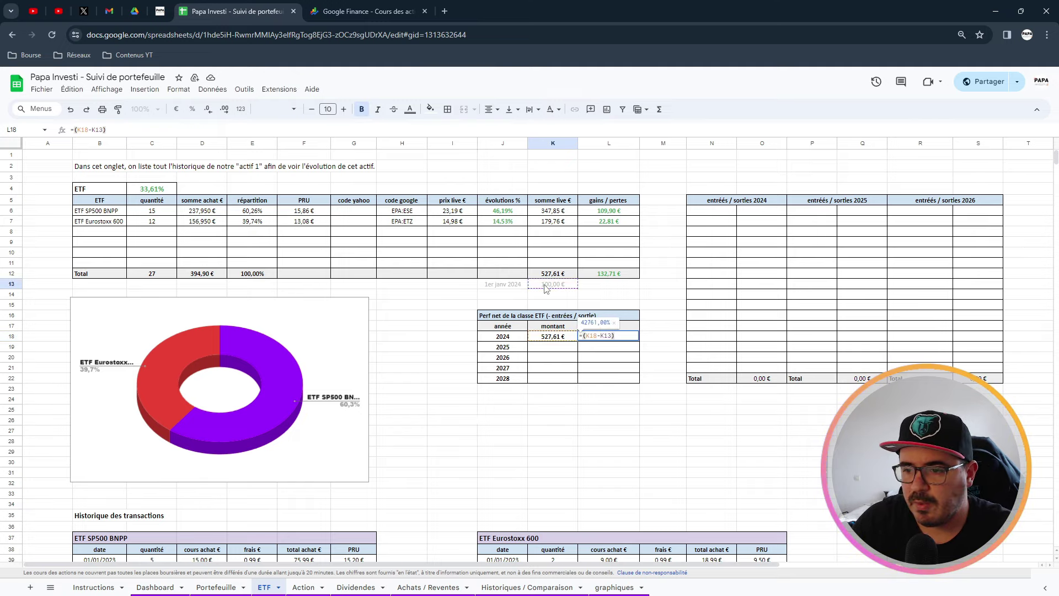
{"action": "type", "text": "/"}
{"action": "left_click", "coordinate": [545, 285]}
{"action": "key", "text": "Return"}
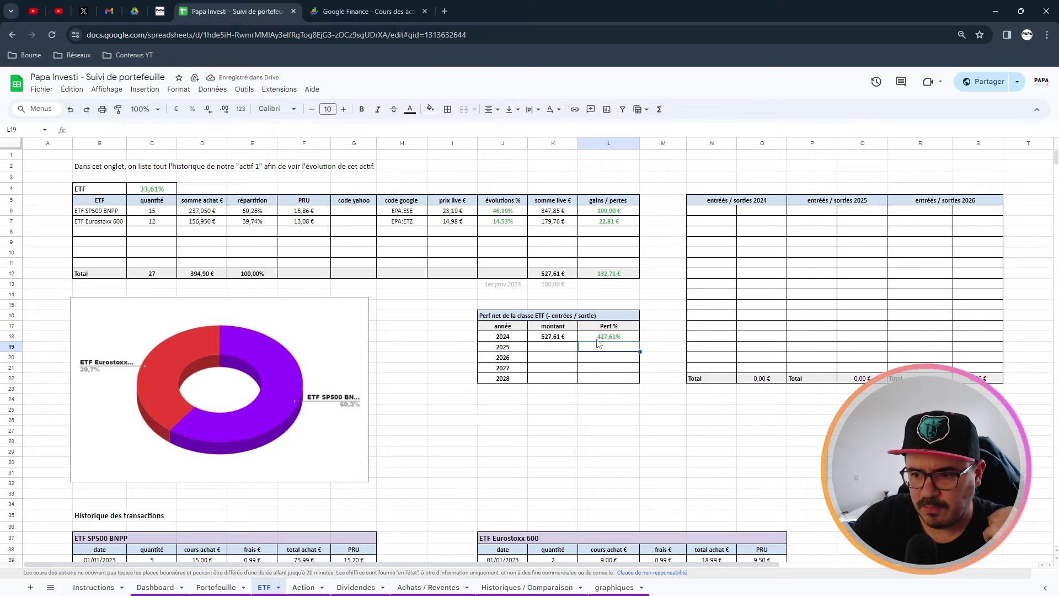
Check the new 2024 performance formula against the 2024 amount and the 1 January 2024 starting value.
{"action": "left_click", "coordinate": [545, 340]}
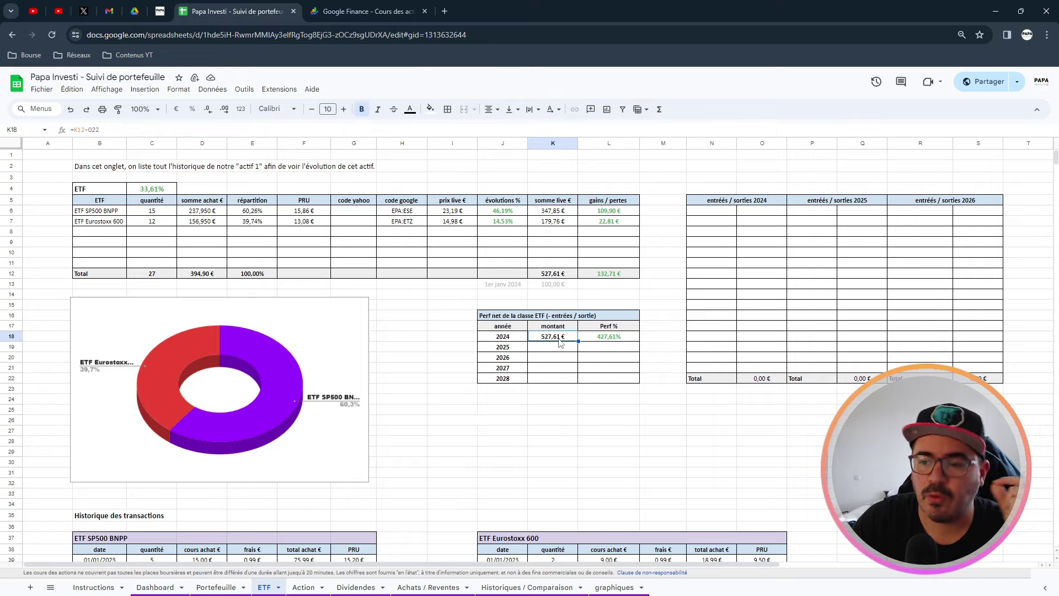
{"action": "left_click", "coordinate": [561, 287]}
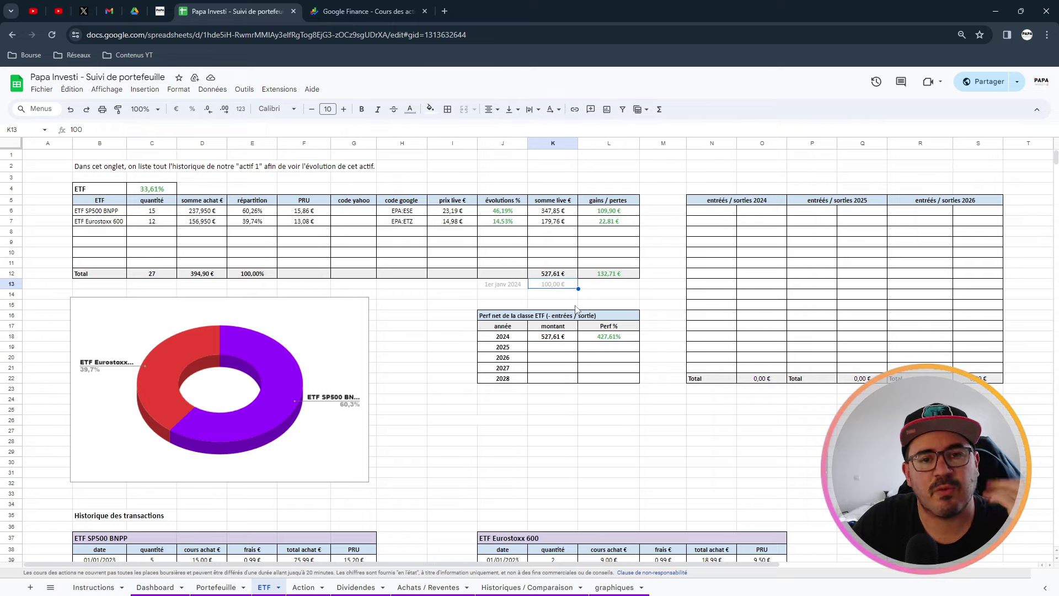
{"action": "left_click", "coordinate": [607, 339]}
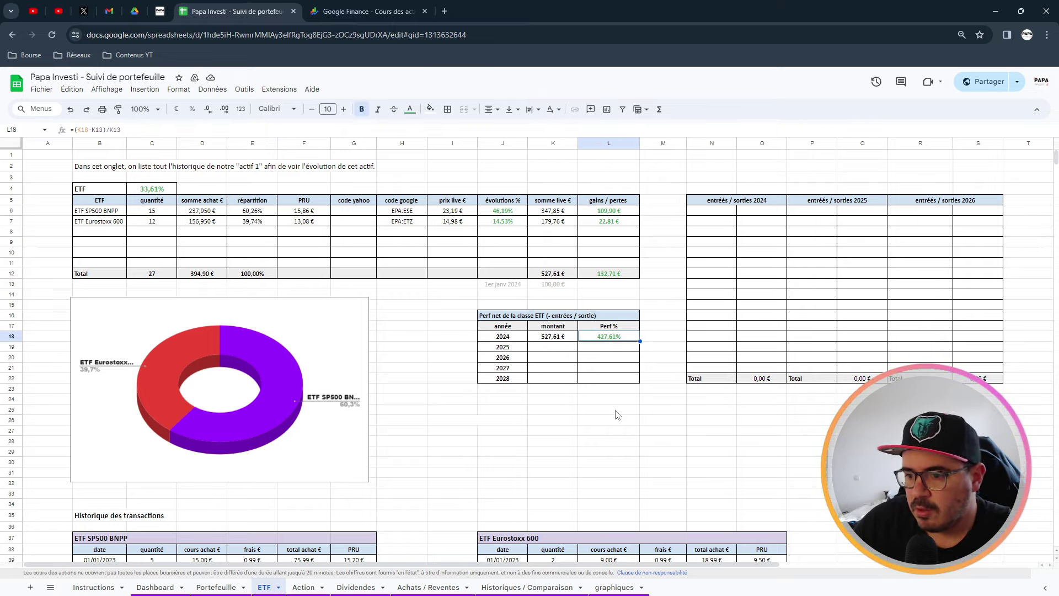
{"action": "left_click", "coordinate": [543, 349]}
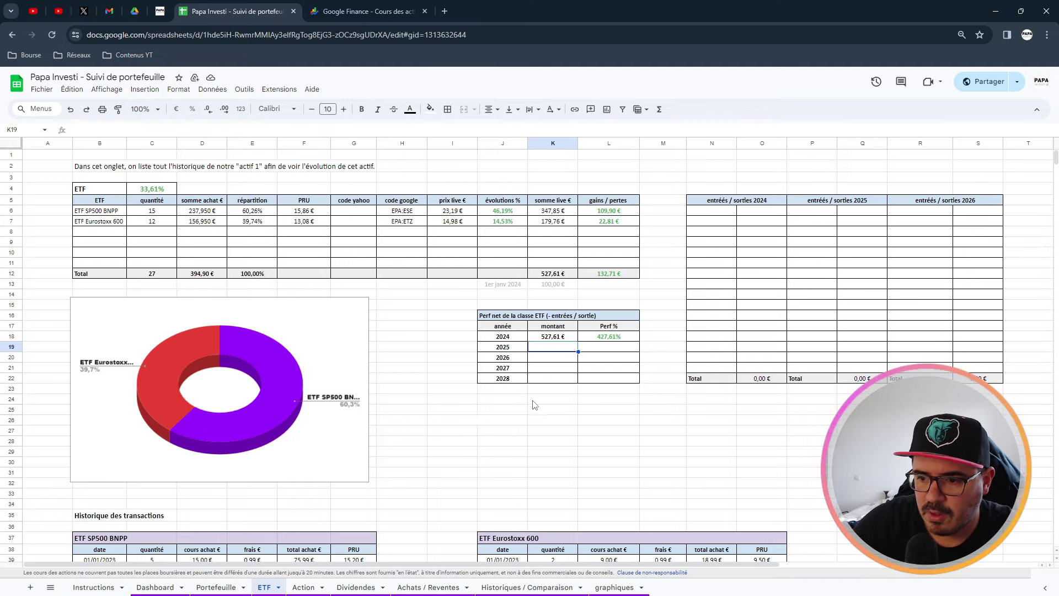
{"action": "left_click", "coordinate": [566, 338]}
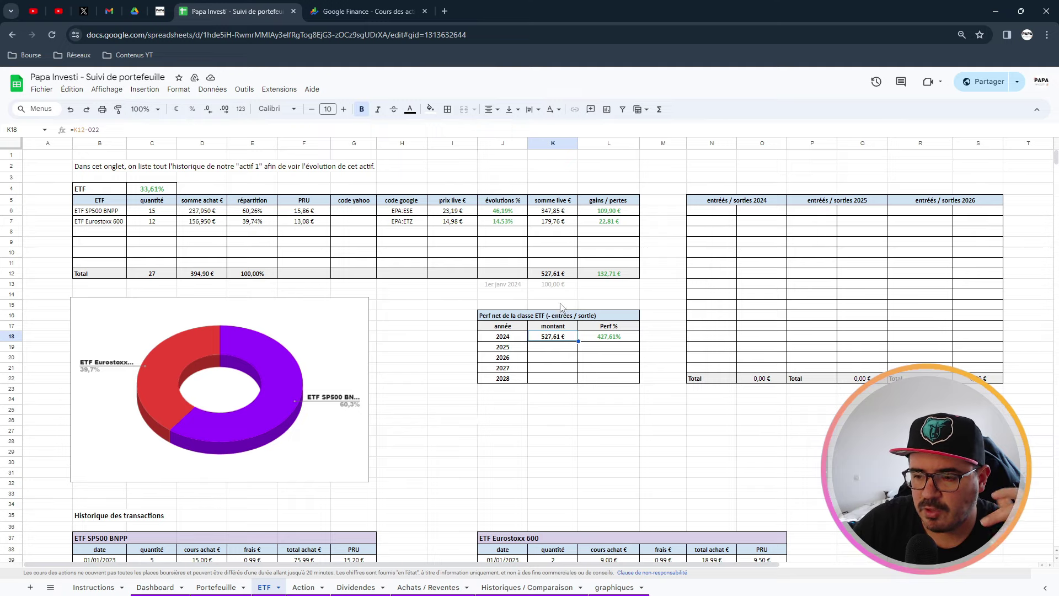
{"action": "left_click", "coordinate": [548, 286]}
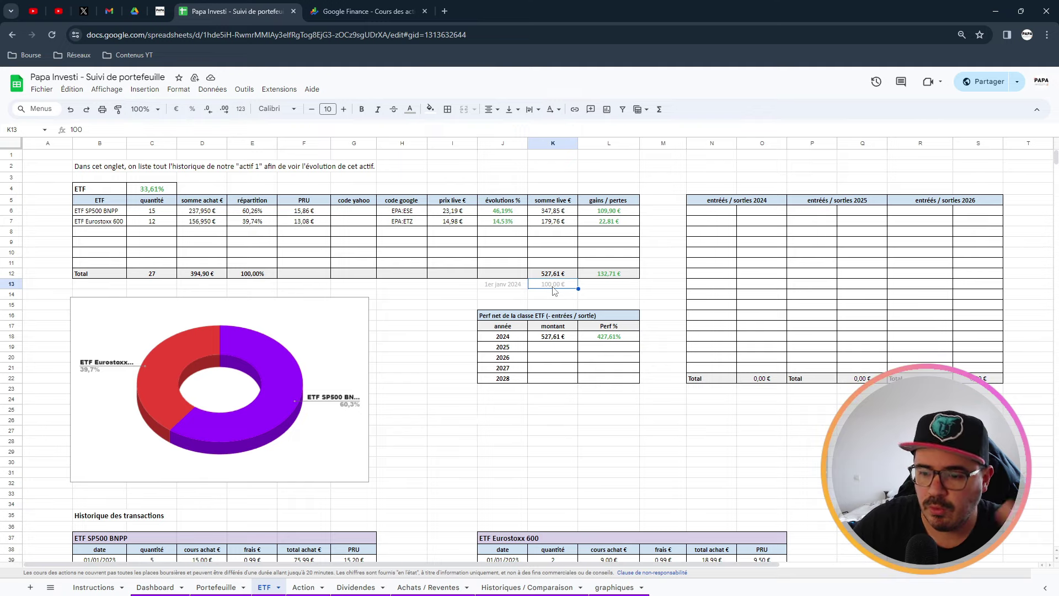
{"action": "left_click", "coordinate": [553, 337]}
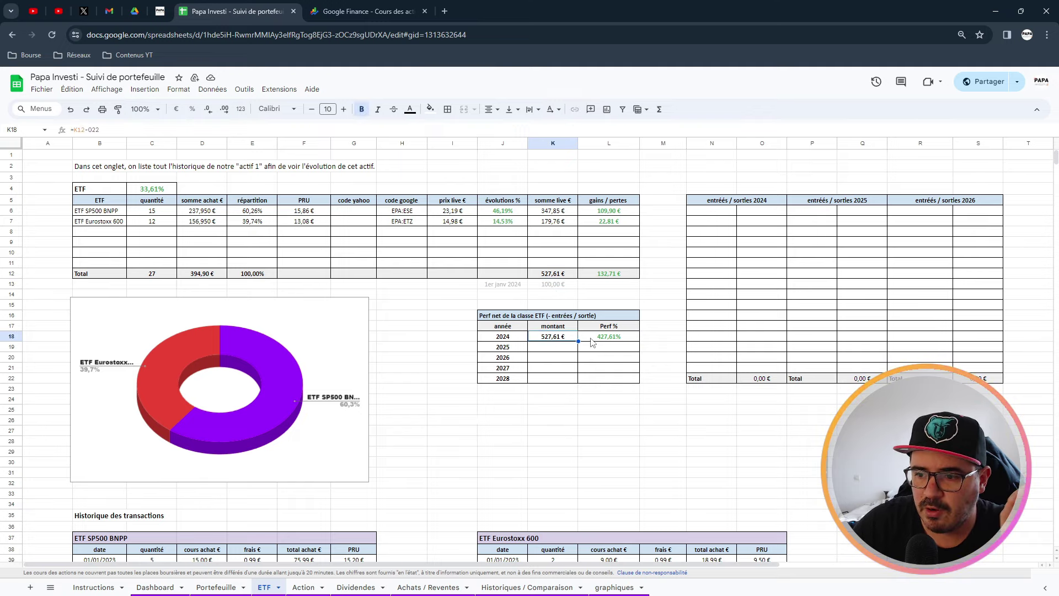
Copy the 2024 amount and performance formulas from K18:L18 down to the 2025 row.
{"action": "left_click", "coordinate": [588, 339]}
{"action": "left_click", "coordinate": [562, 339]}
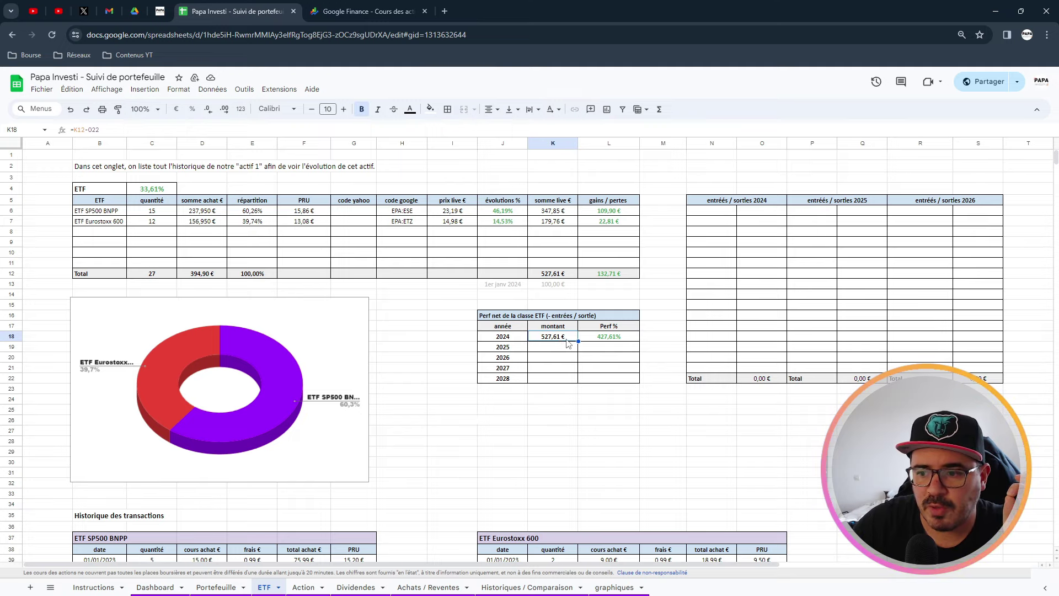
{"action": "left_click_drag", "start_coordinate": [570, 342], "coordinate": [640, 347]}
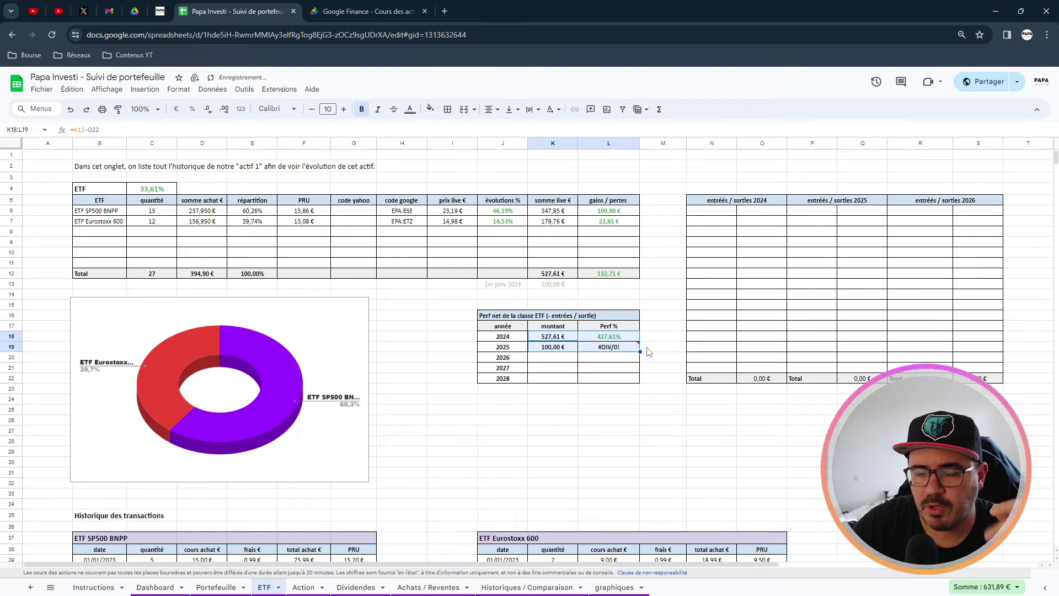
Overwrite the 2024 amount in K18 with 527,61 and the 2024 performance in L18 with 427 %.
{"action": "left_click", "coordinate": [556, 339]}
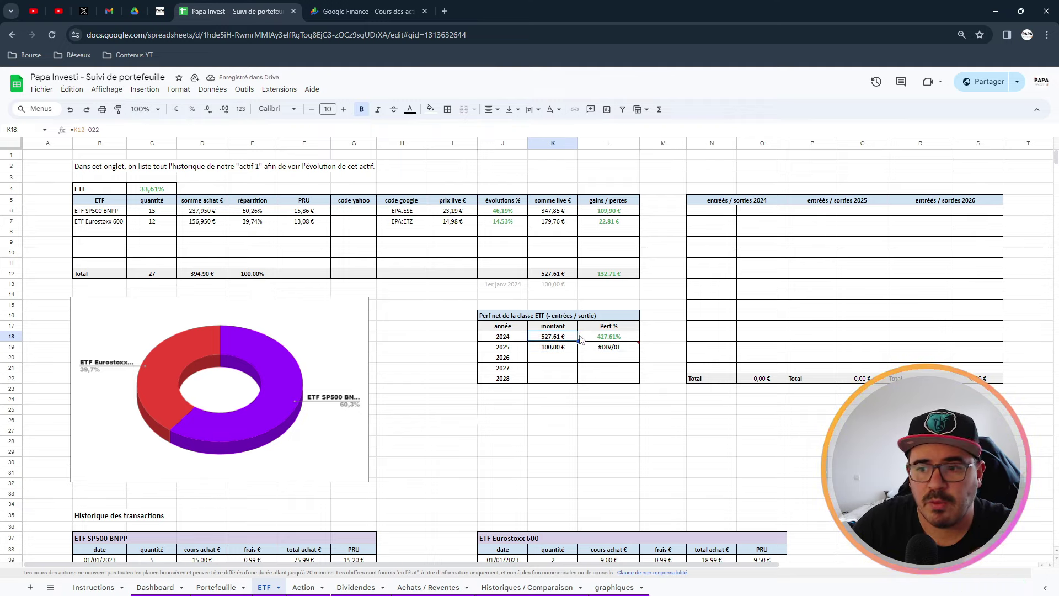
{"action": "left_click_drag", "start_coordinate": [574, 339], "coordinate": [591, 333]}
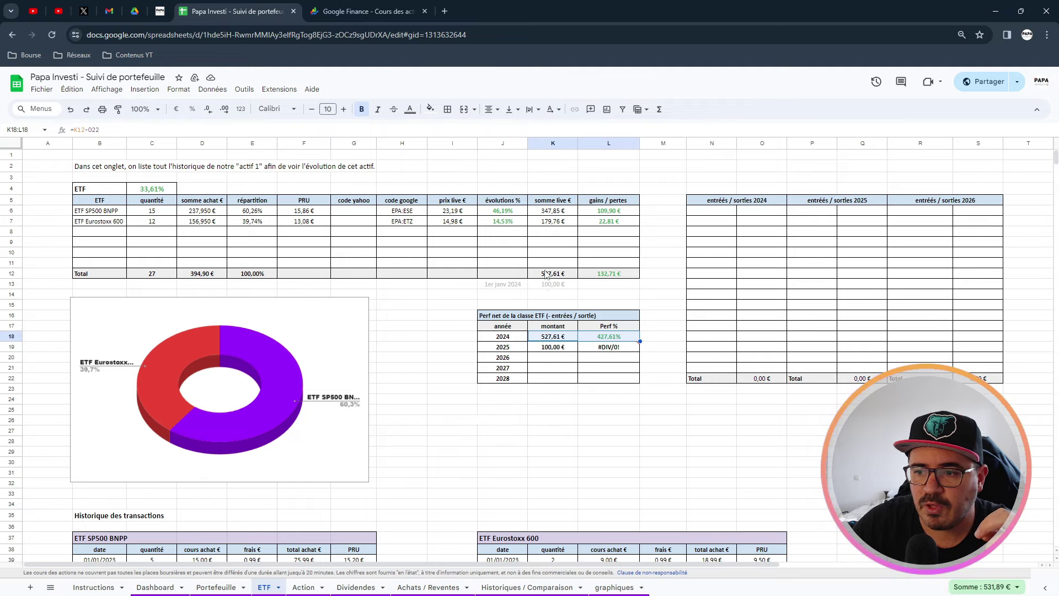
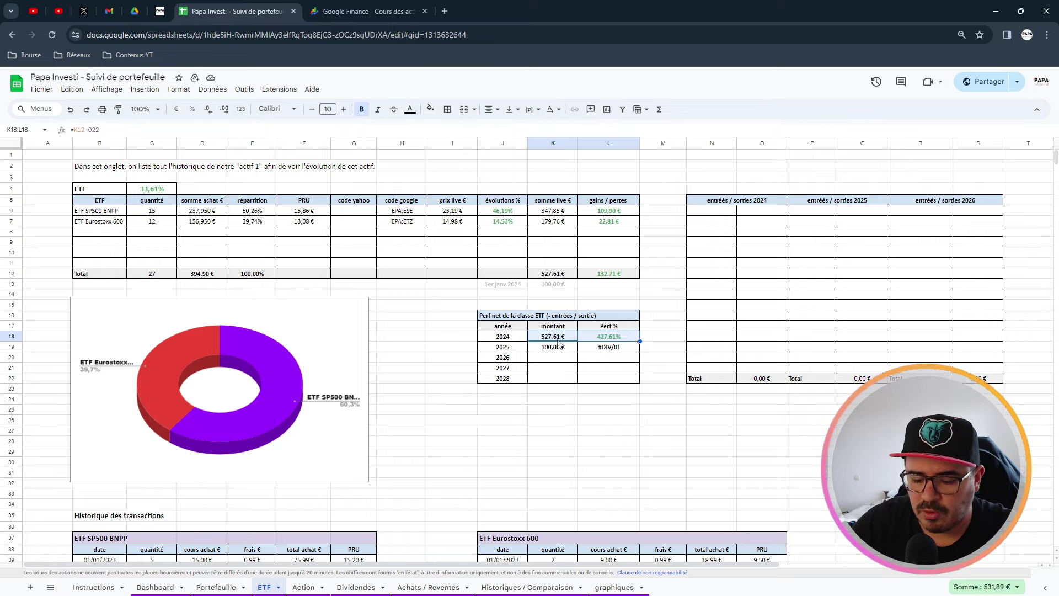
{"action": "type", "text": "5"}
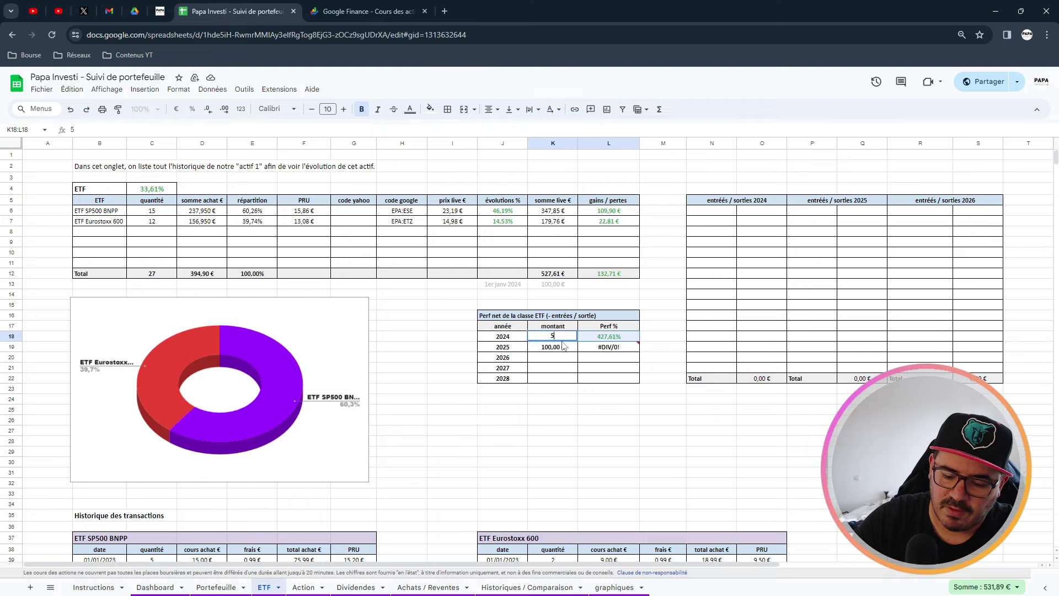
{"action": "type", "text": "27,61"}
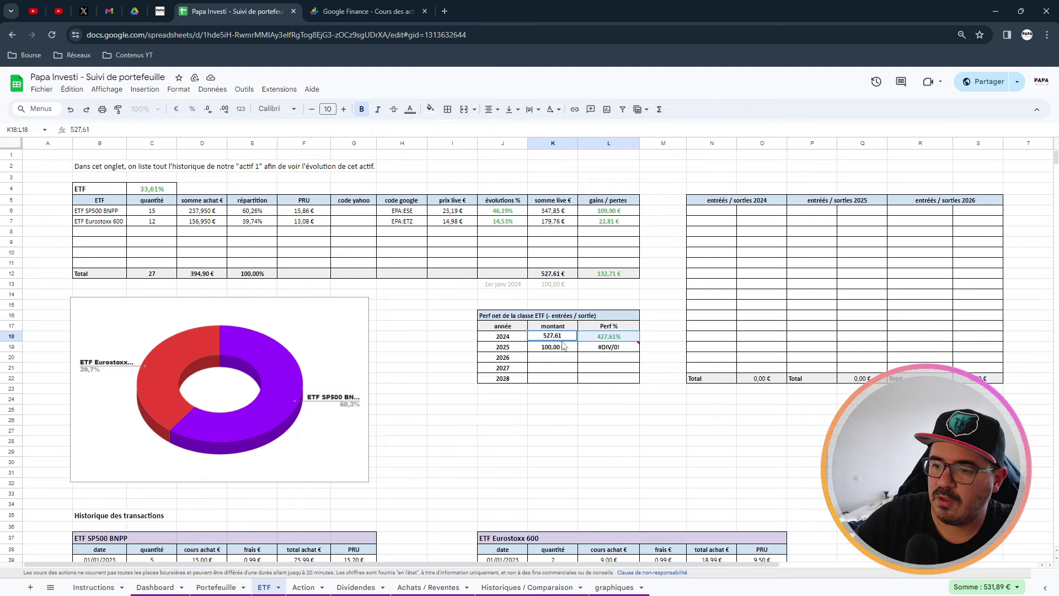
{"action": "key", "text": "Tab"}
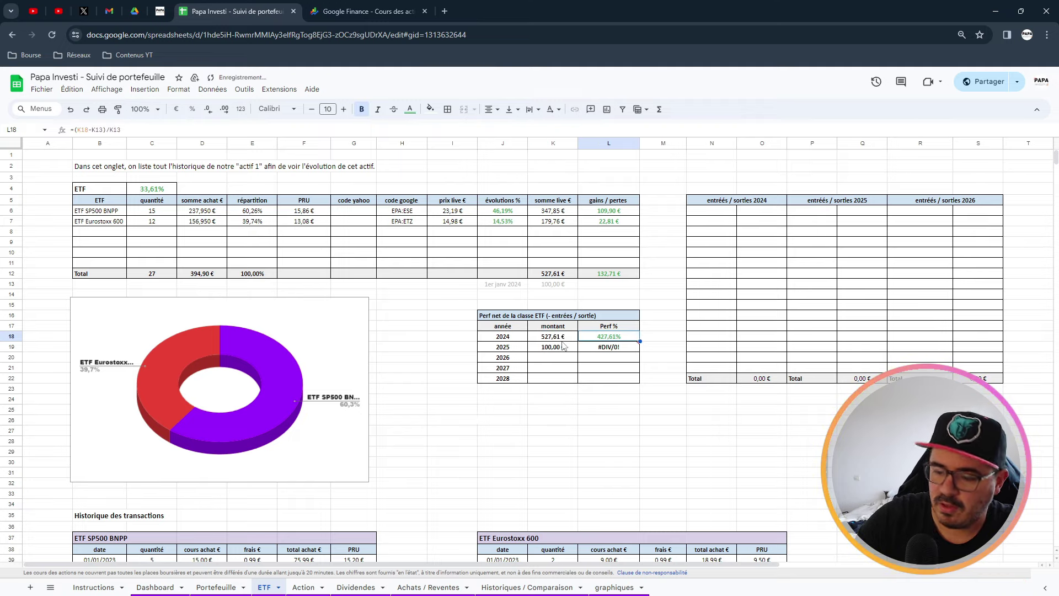
{"action": "key", "text": "Down"}
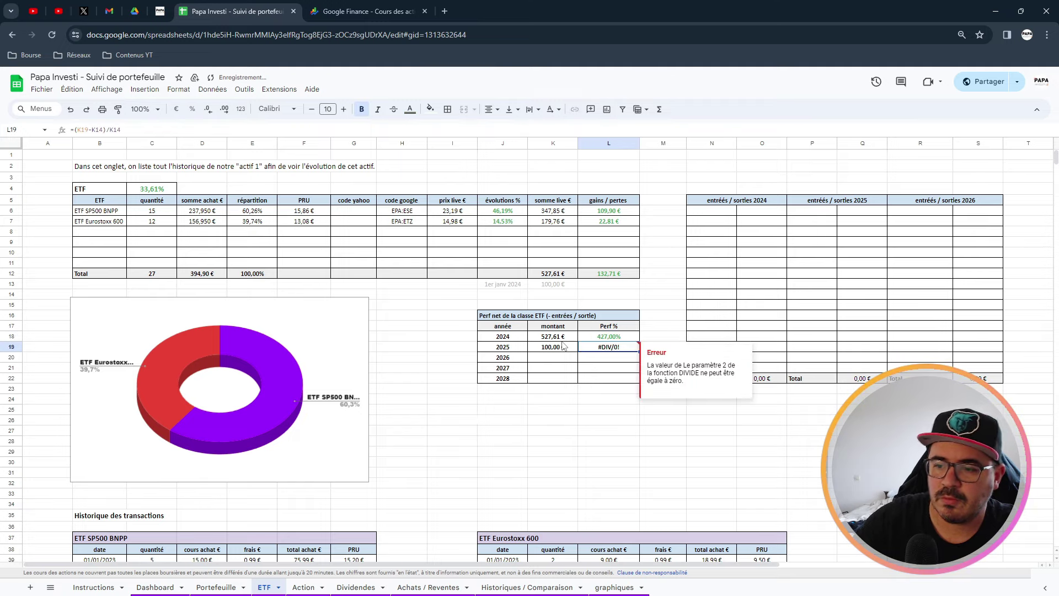
Review the fixed 2024 values against the live total, and undo them together with the formulas copied into the 2025 row.
{"action": "left_click", "coordinate": [573, 337]}
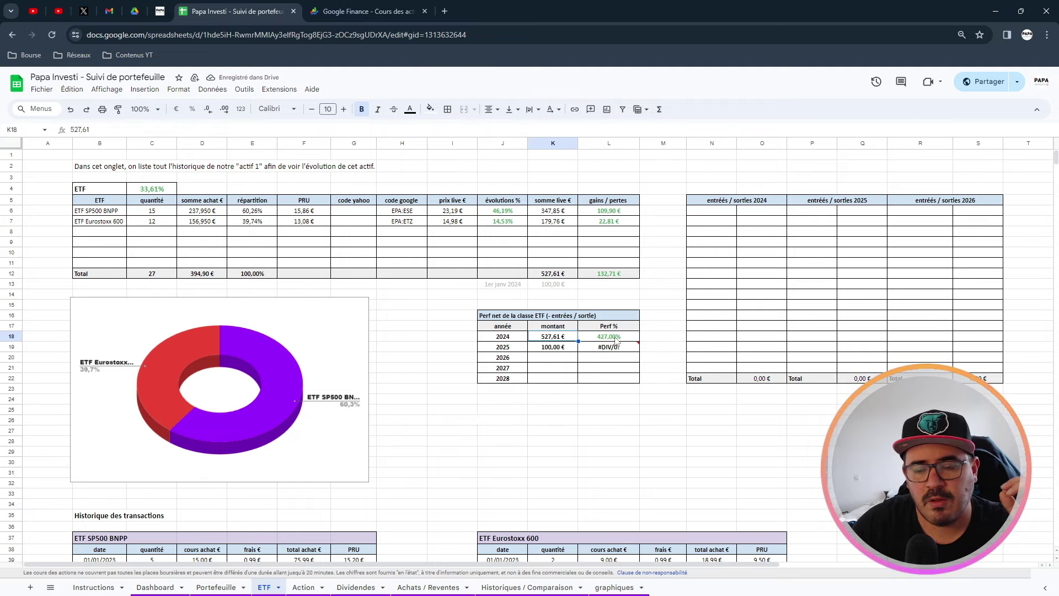
{"action": "left_click", "coordinate": [616, 341]}
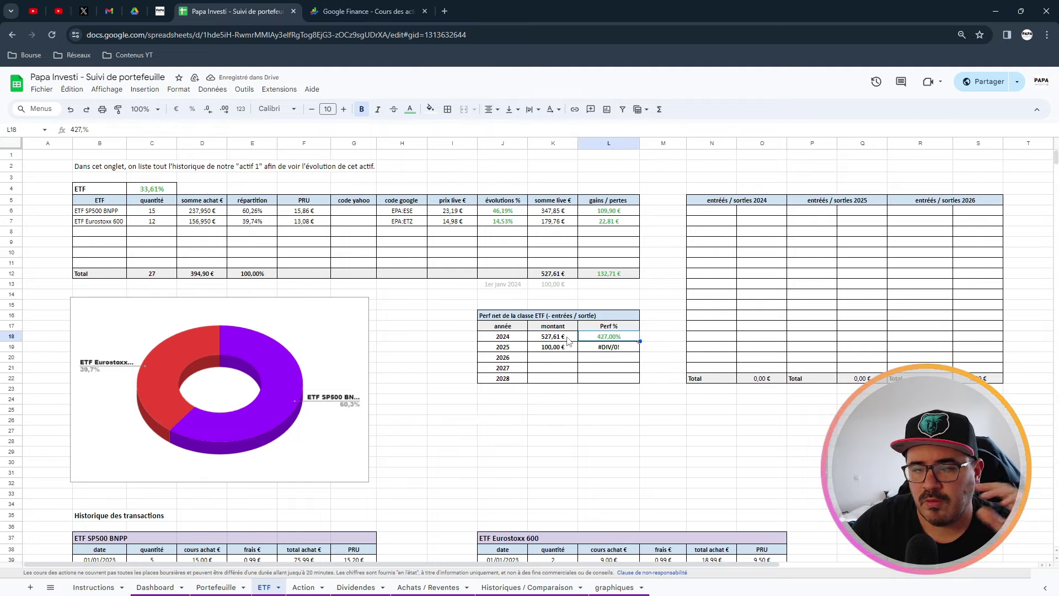
{"action": "left_click", "coordinate": [557, 275]}
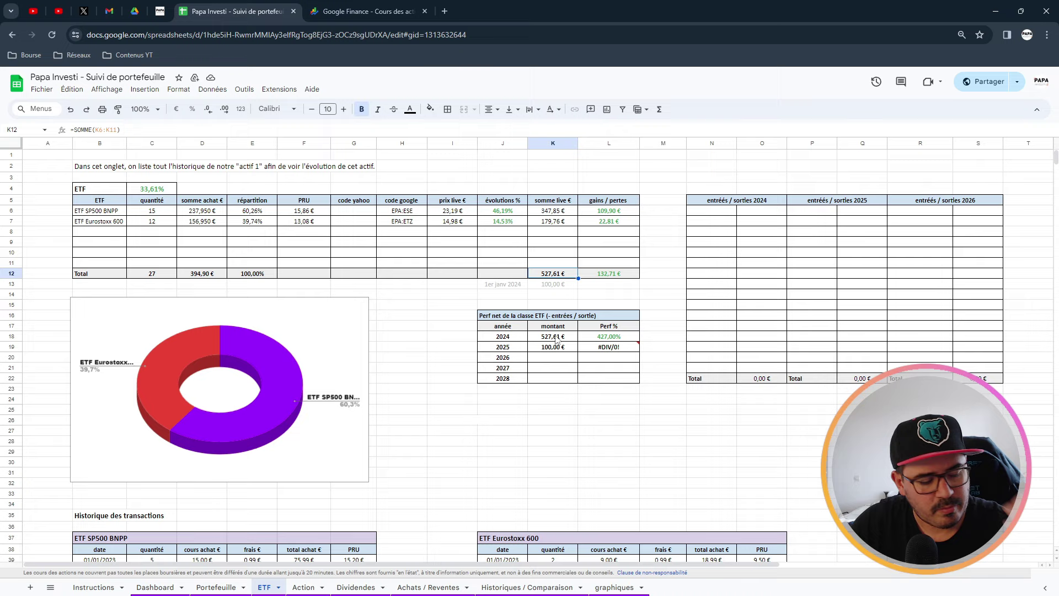
{"action": "key", "text": "ctrl+z"}
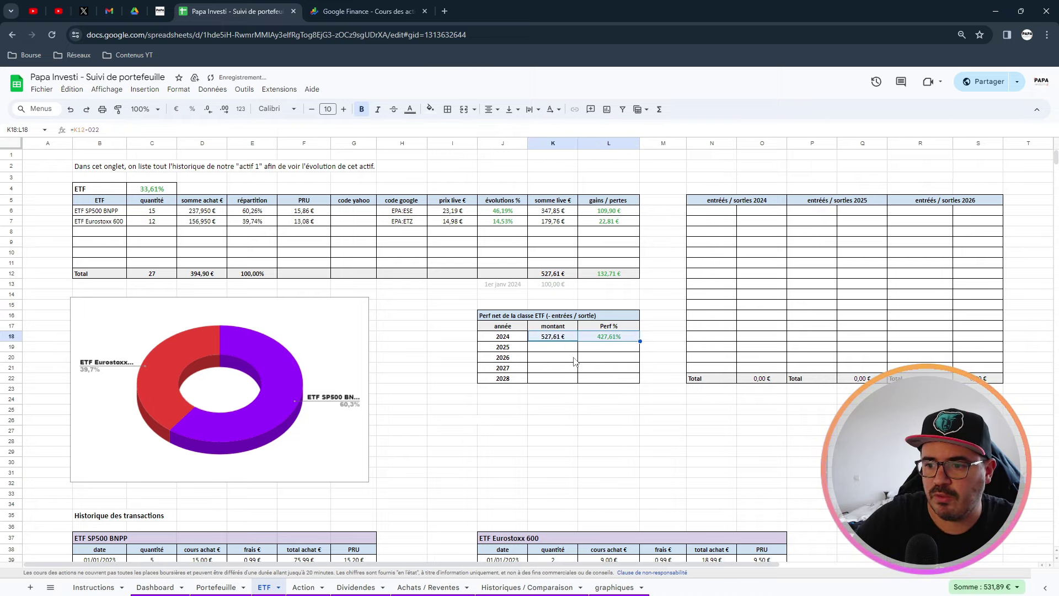
{"action": "left_click", "coordinate": [583, 420]}
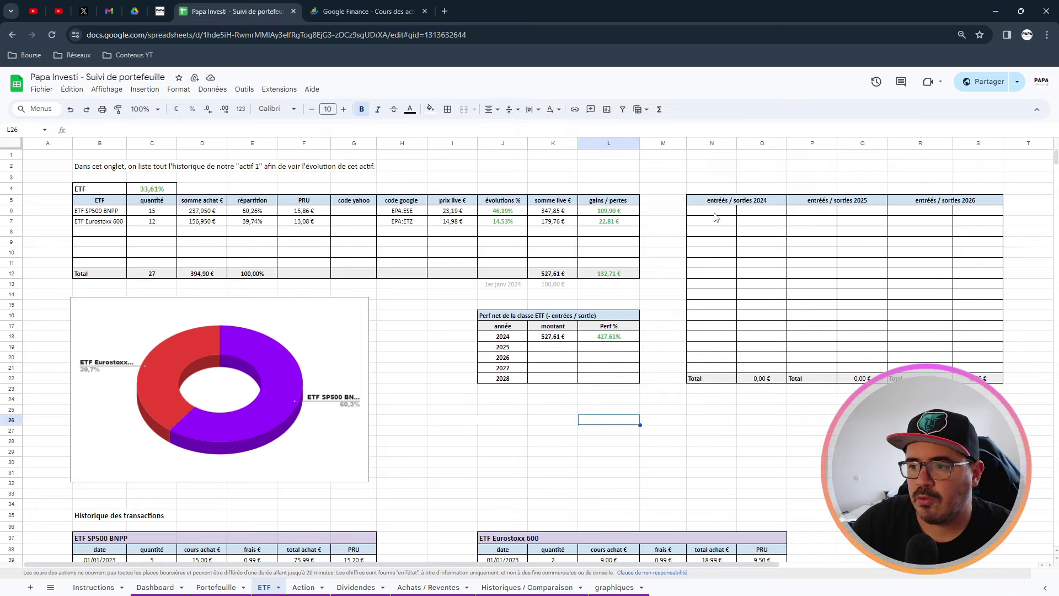
Insert a row below row 43, under the 09/05/2023 transactions in the transaction history.
{"action": "scroll", "coordinate": [441, 402], "scroll_direction": "down", "scroll_amount": 4}
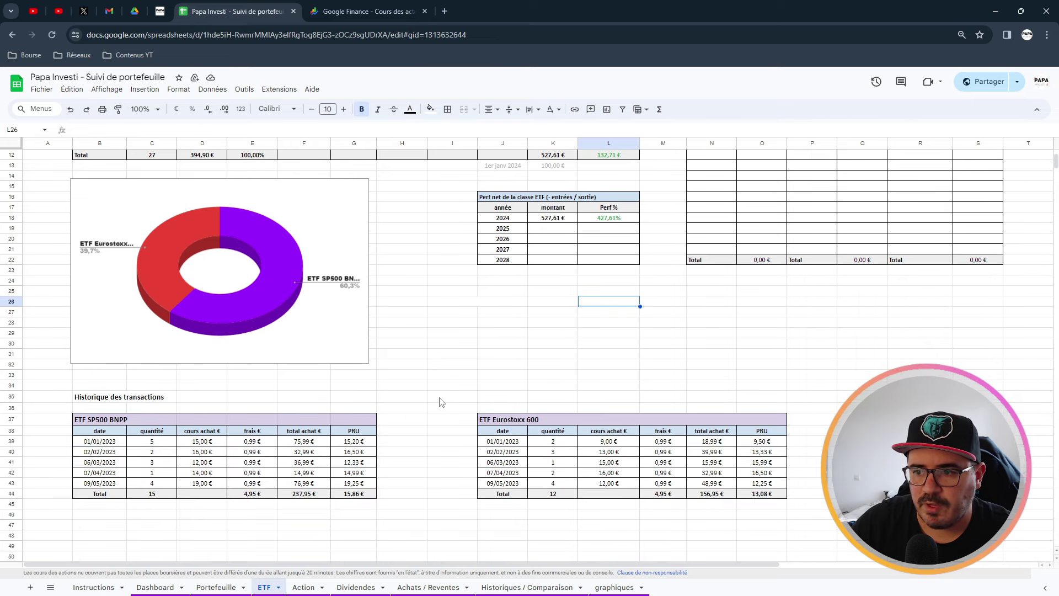
{"action": "scroll", "coordinate": [441, 403], "scroll_direction": "down", "scroll_amount": 2}
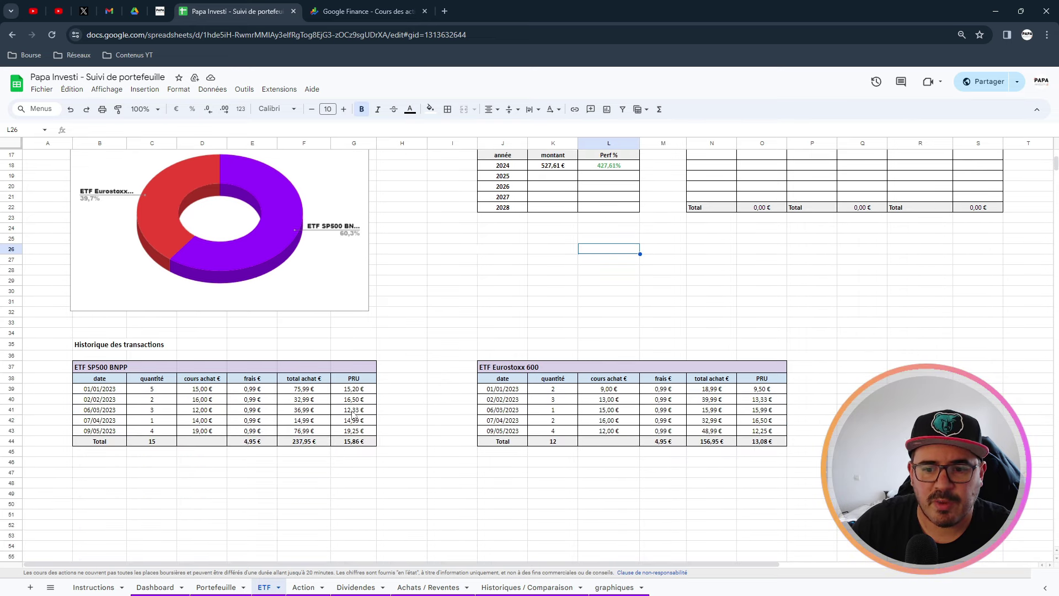
{"action": "left_click", "coordinate": [12, 432]}
{"action": "right_click", "coordinate": [12, 432]}
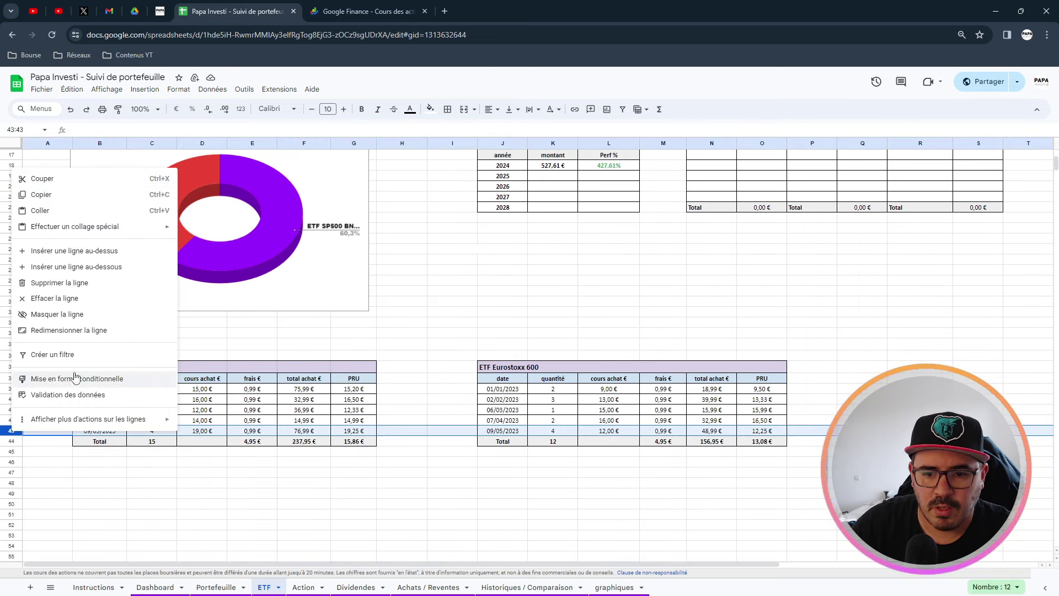
{"action": "left_click", "coordinate": [103, 270]}
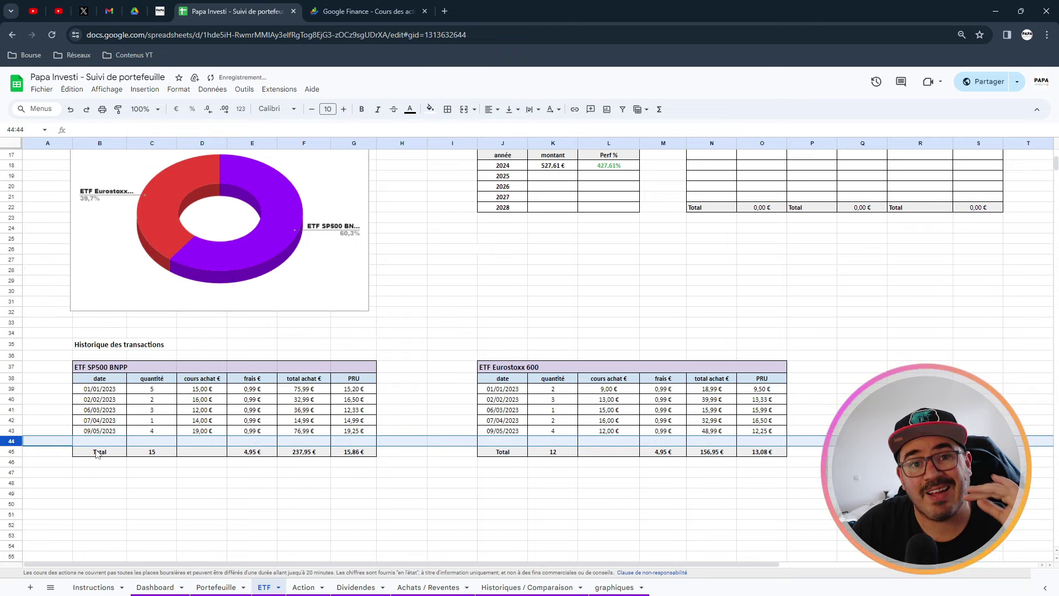
Extend the quantity, fees and total purchase sums in the ETF SP500 BNPP Total row to include the new row 44.
{"action": "left_click", "coordinate": [154, 457]}
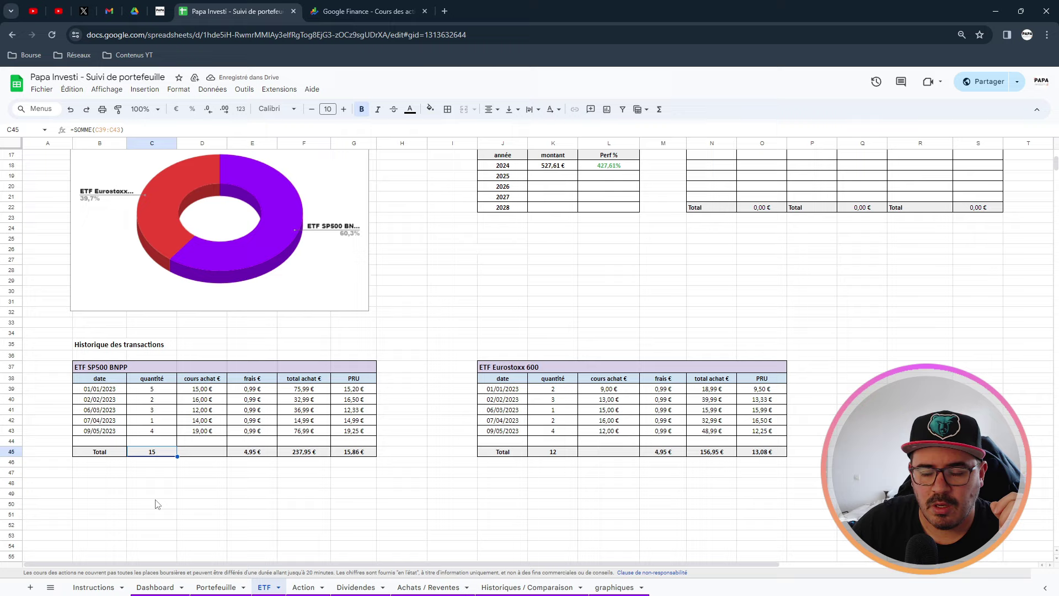
{"action": "key", "text": "ctrl+b"}
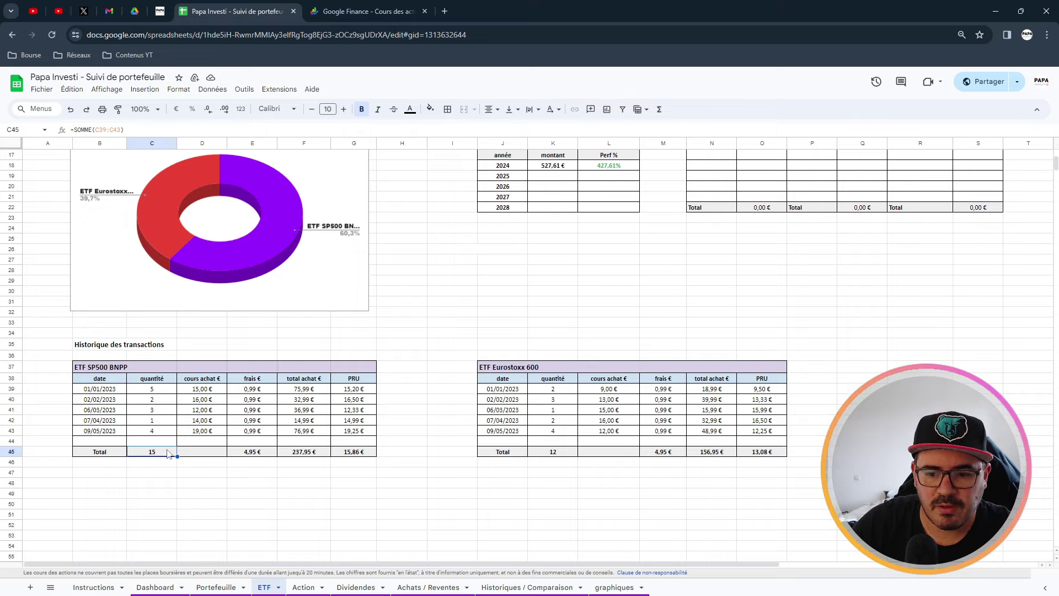
{"action": "double_click", "coordinate": [168, 453]}
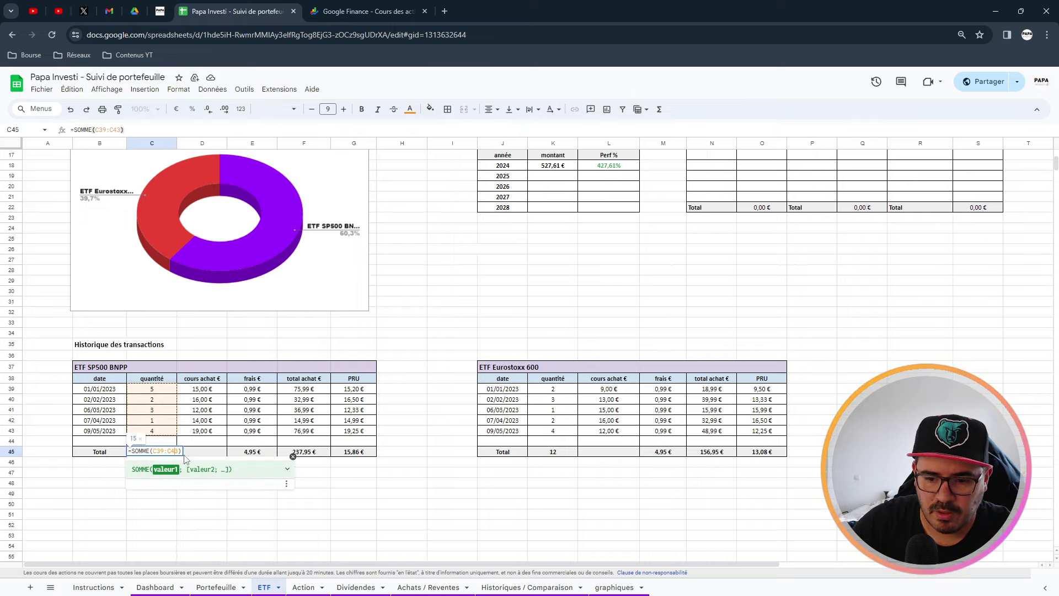
{"action": "key", "text": "Return"}
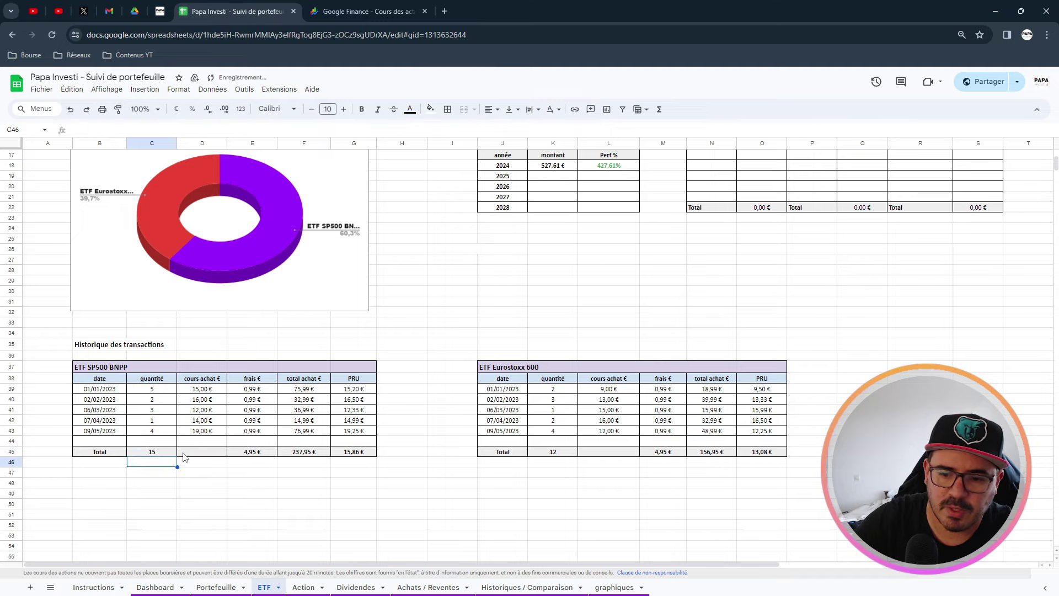
{"action": "double_click", "coordinate": [254, 453]}
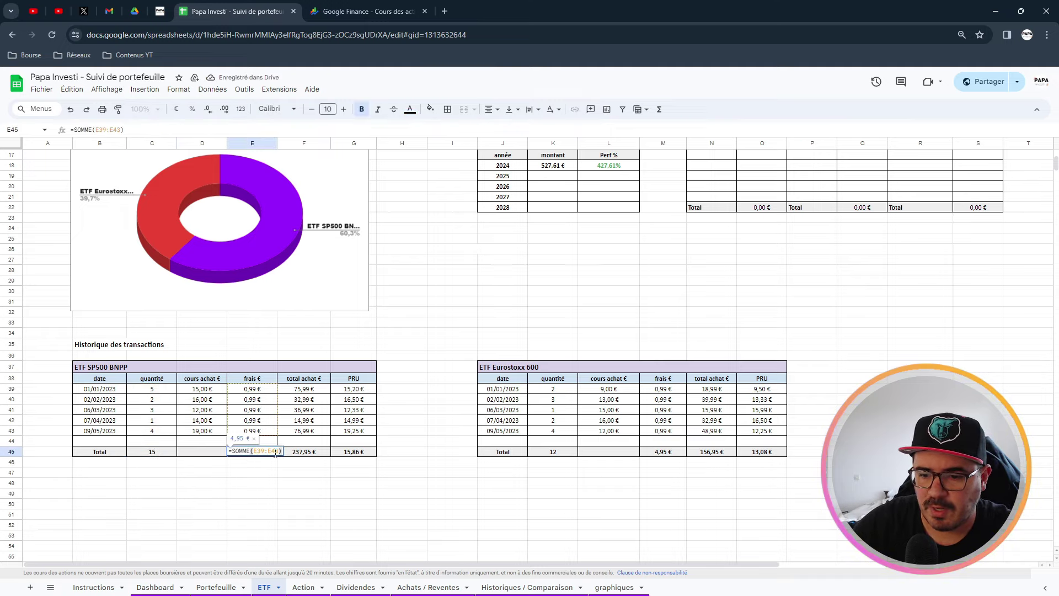
{"action": "key", "text": "Return"}
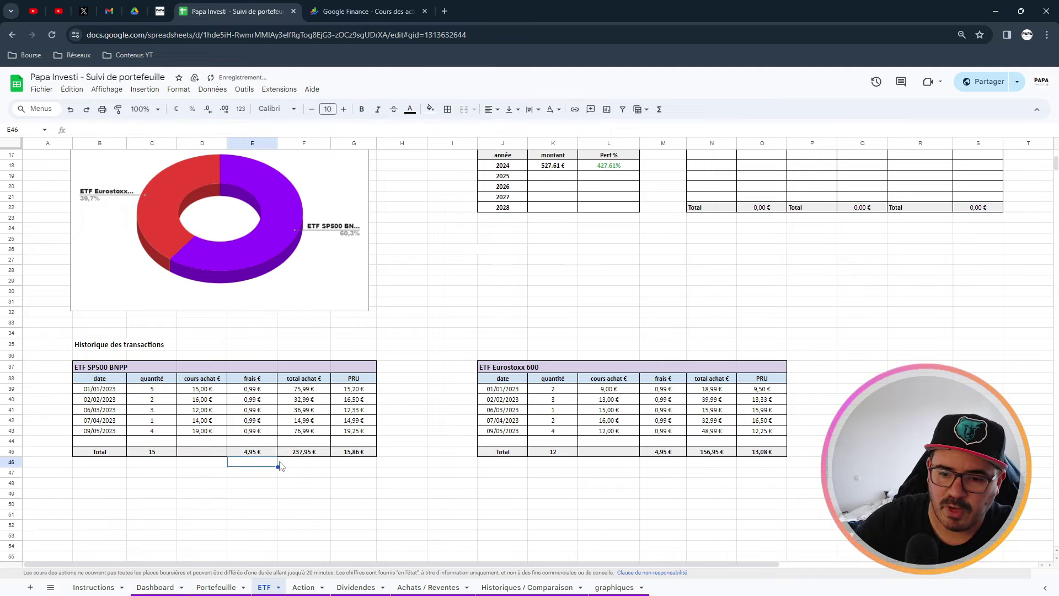
{"action": "double_click", "coordinate": [304, 453]}
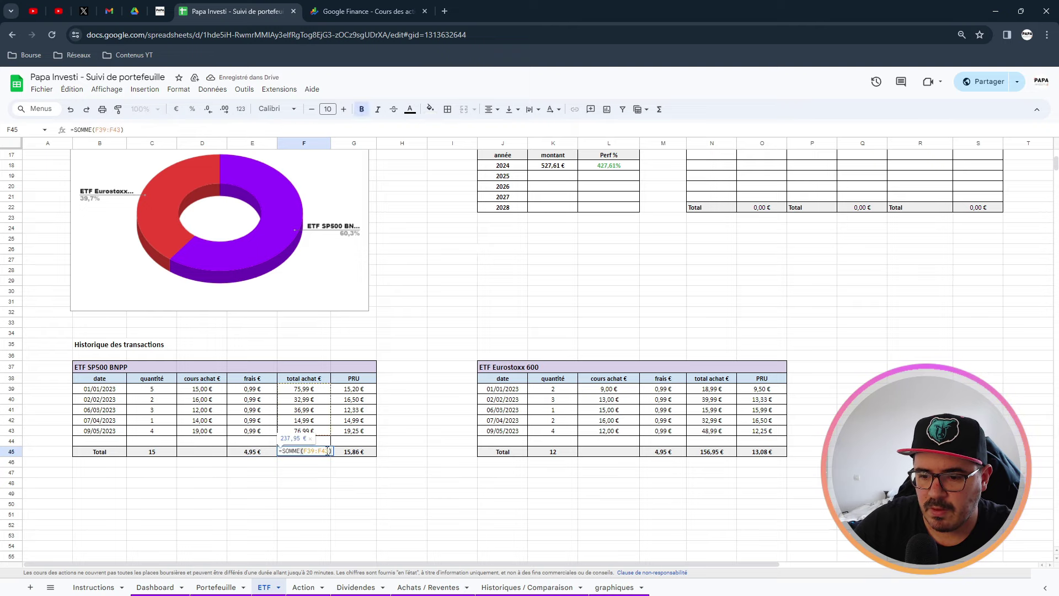
{"action": "key", "text": "BackSpace"}
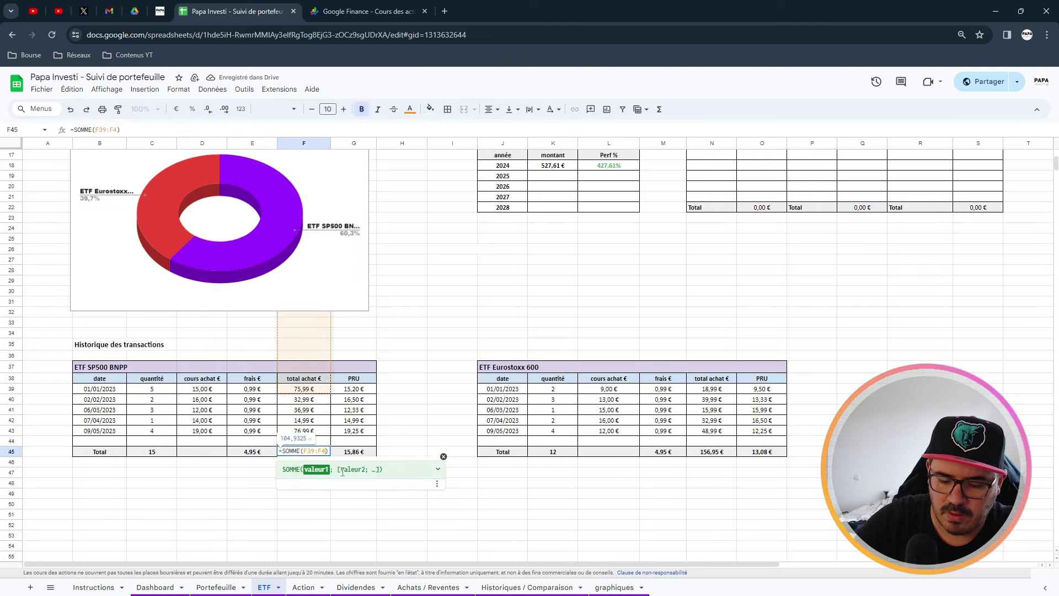
{"action": "type", "text": "3"}
Extend the average price formula in G45 by adding (C44*G44) to the numerator and C44 to the divisor.
{"action": "left_click", "coordinate": [364, 453]}
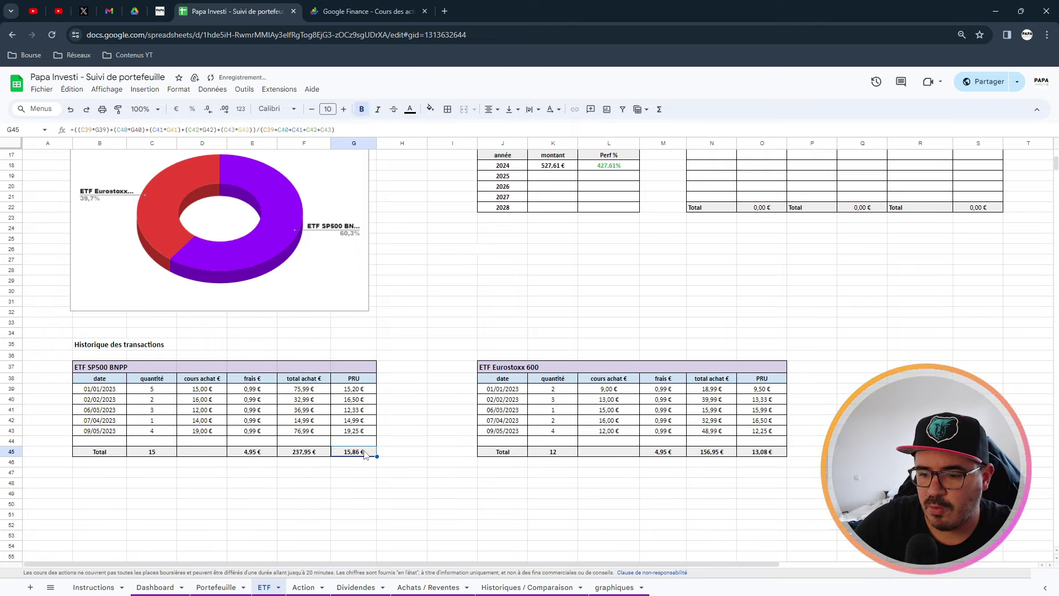
{"action": "double_click", "coordinate": [365, 453]}
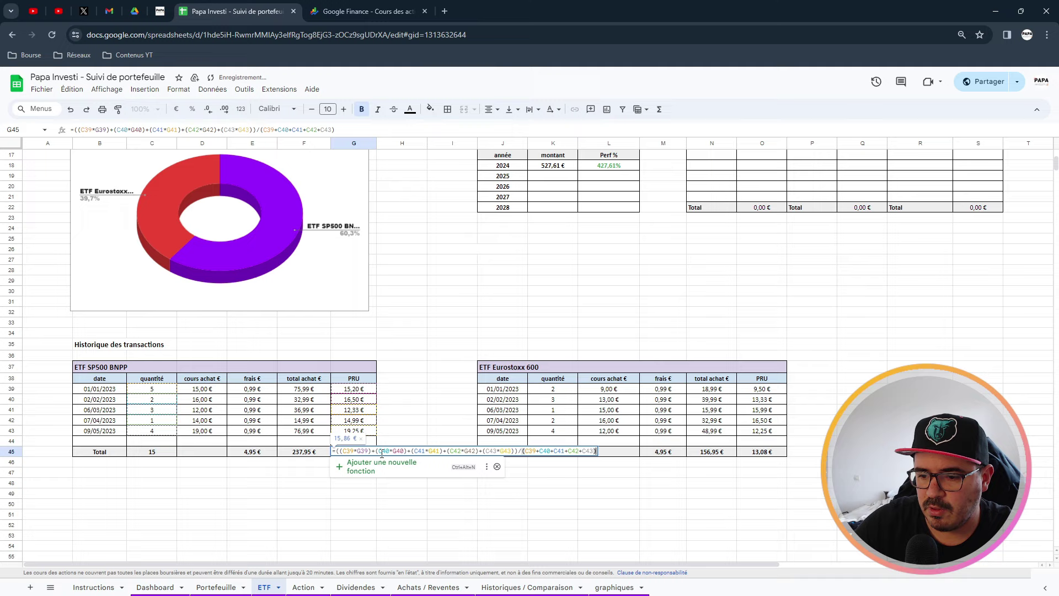
{"action": "left_click", "coordinate": [514, 452]}
{"action": "type", "text": "+("}
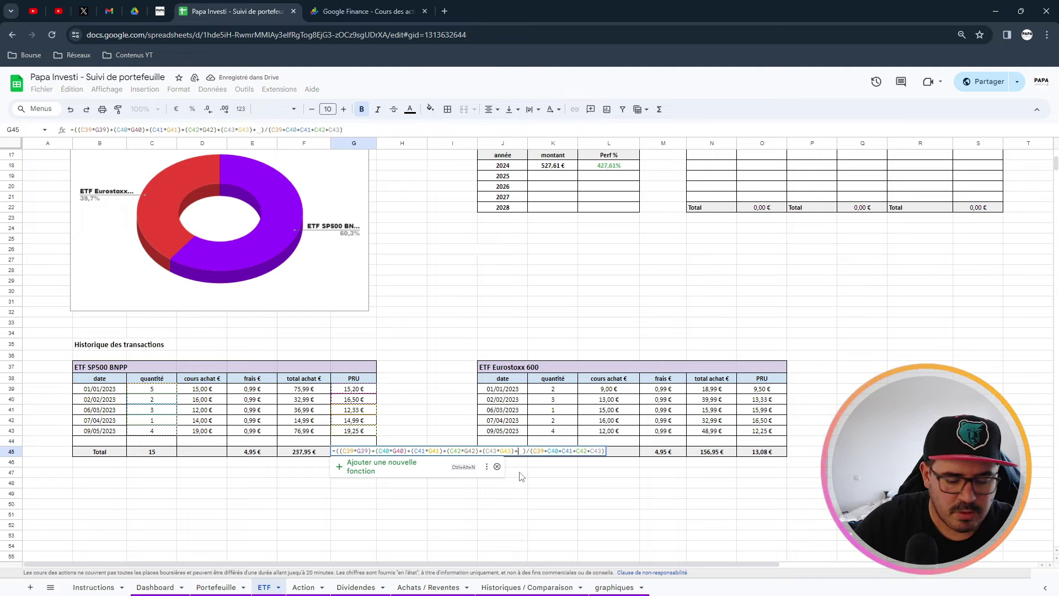
{"action": "type", "text": ")"}
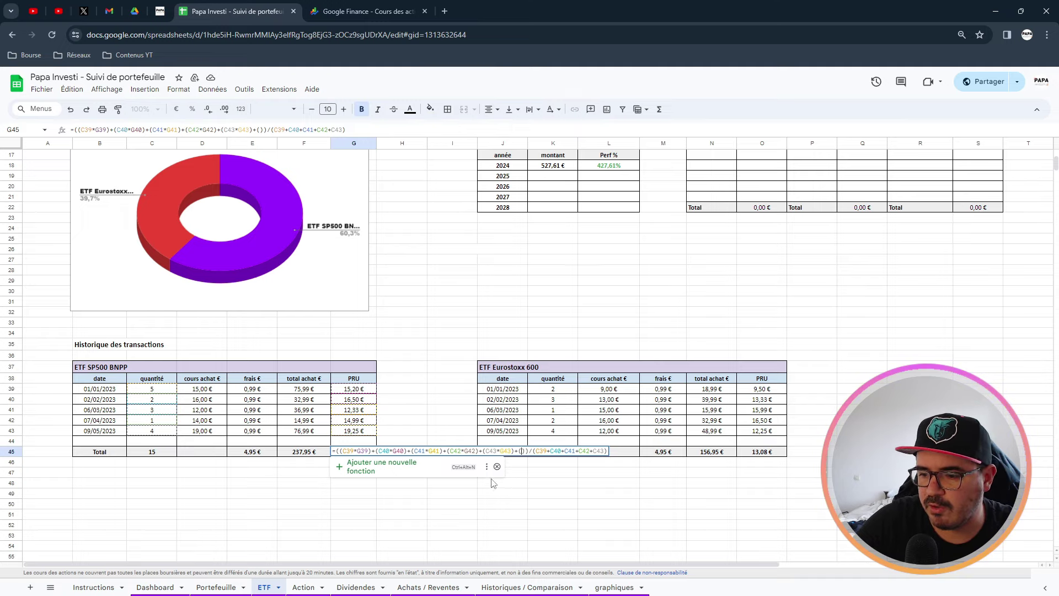
{"action": "left_click", "coordinate": [155, 442]}
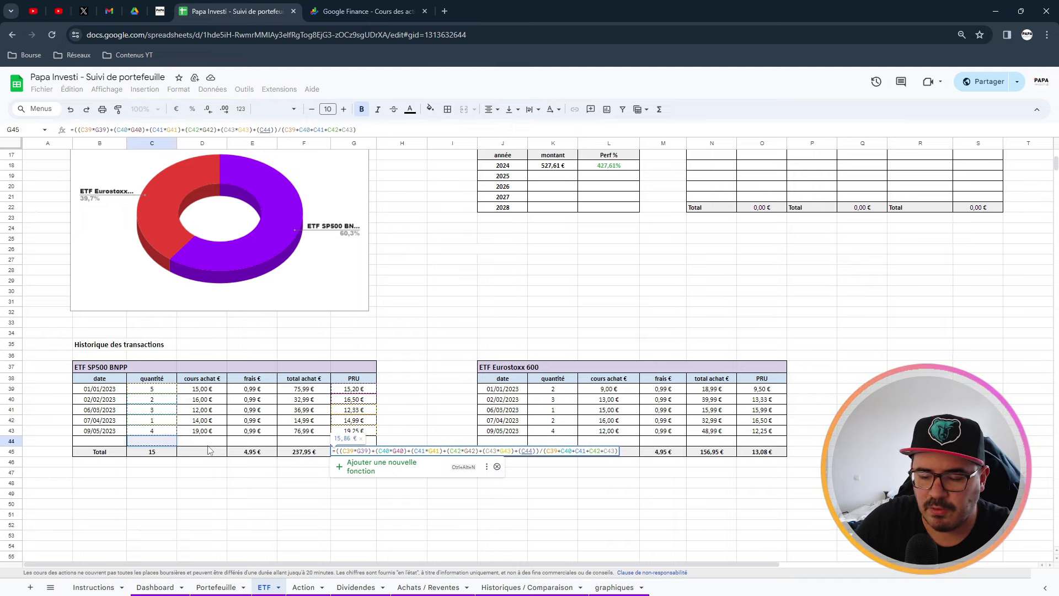
{"action": "type", "text": "*"}
{"action": "left_click", "coordinate": [357, 441]}
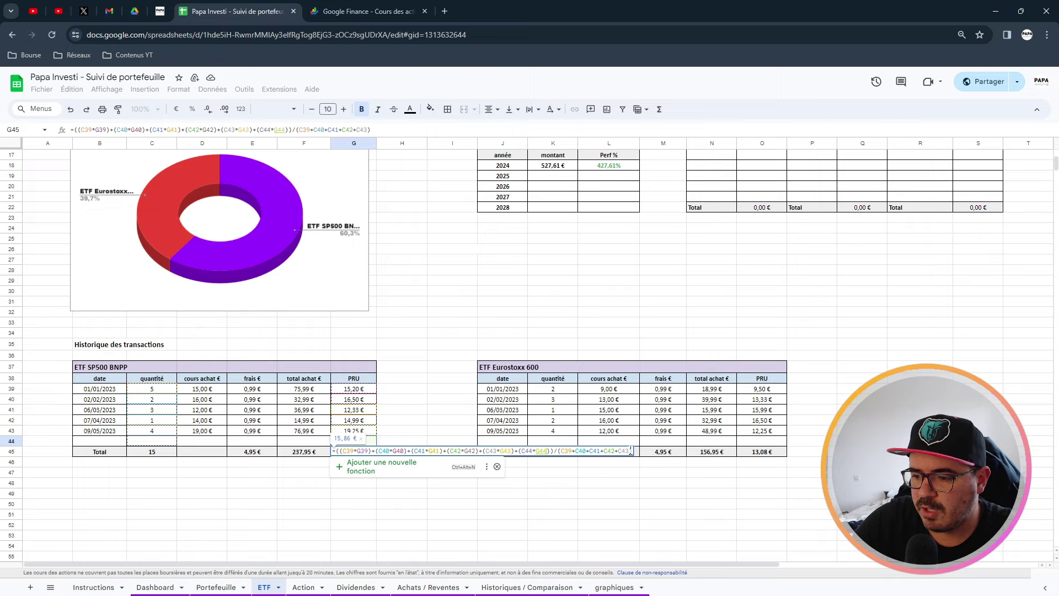
{"action": "type", "text": ")+"}
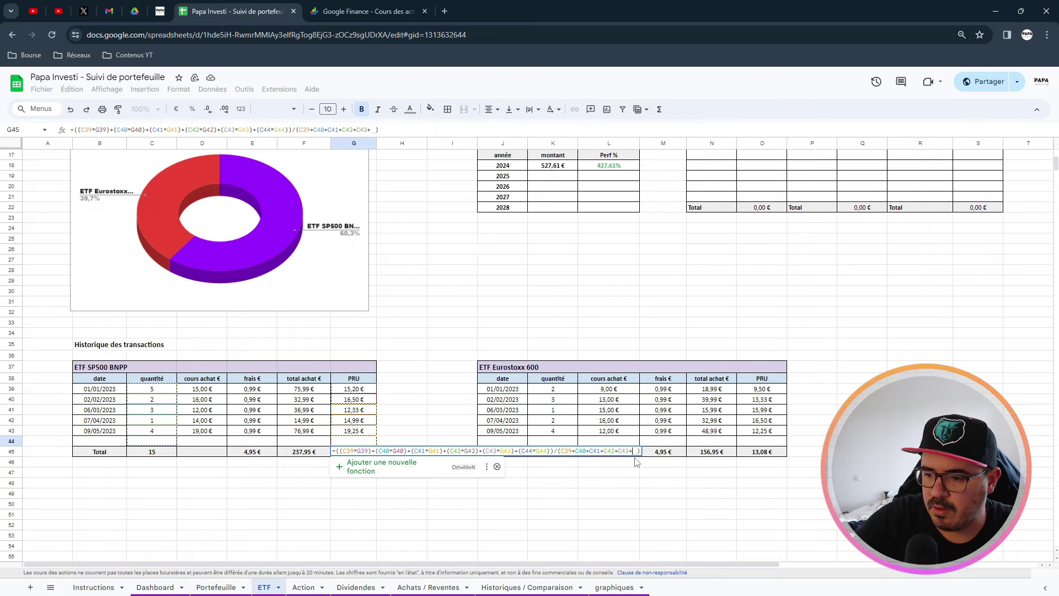
{"action": "left_click", "coordinate": [171, 441]}
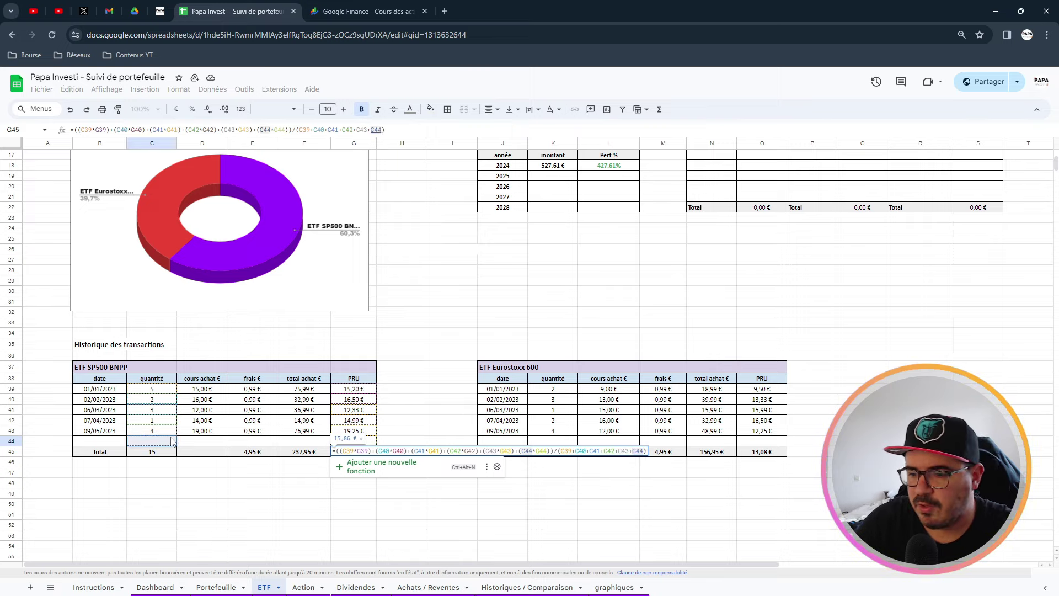
{"action": "key", "text": "Return"}
Enter the 15/02/2024 purchase in row 44 of the ETF SP500 BNPP history: quantity 3, purchase price 22 €, fees 0,99 €.
{"action": "left_click", "coordinate": [119, 442]}
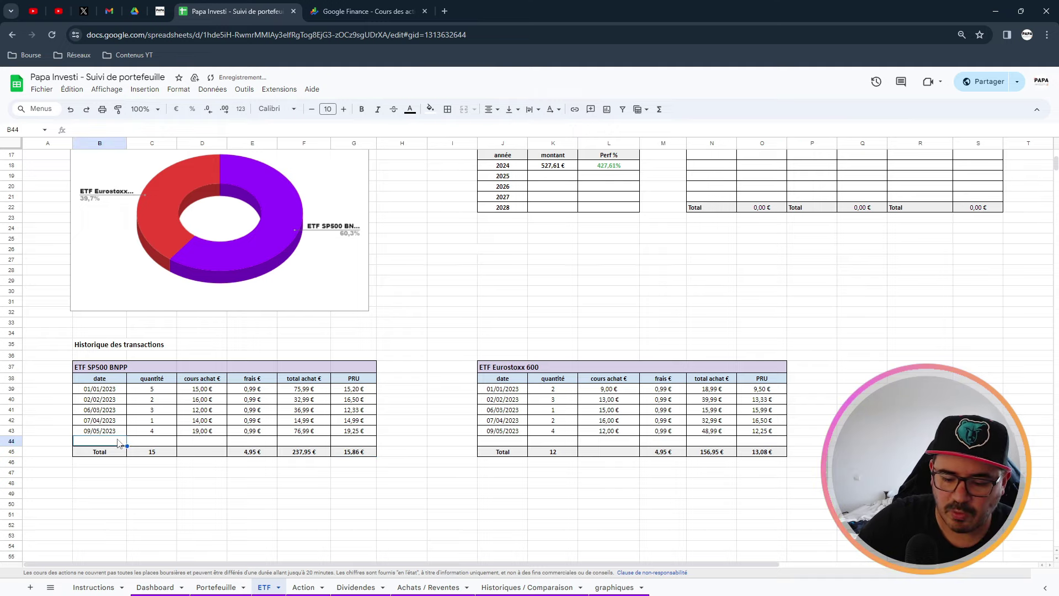
{"action": "type", "text": "15/02/2024"}
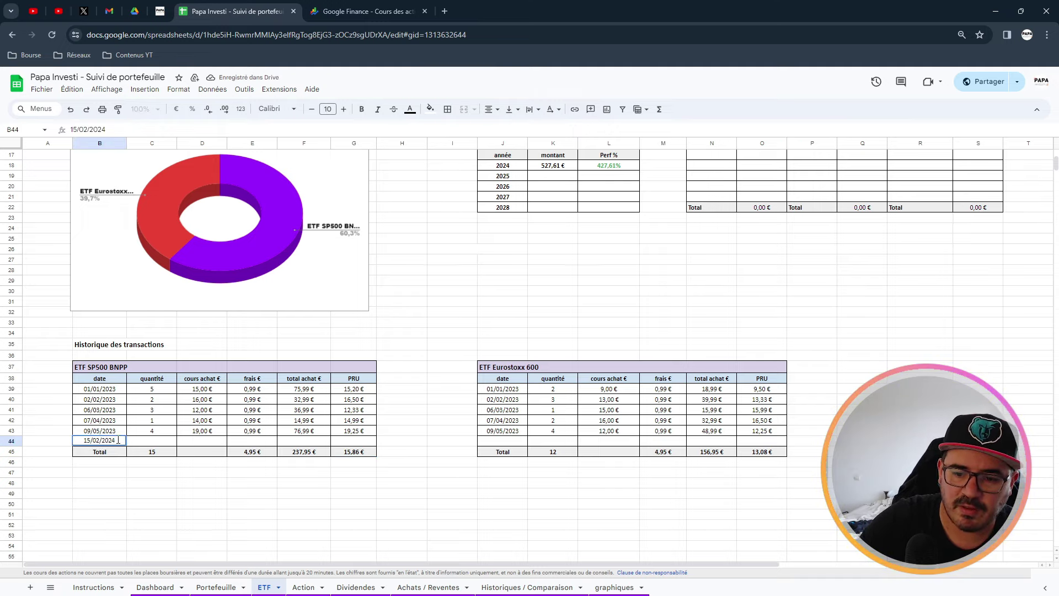
{"action": "key", "text": "Tab"}
{"action": "type", "text": "3"}
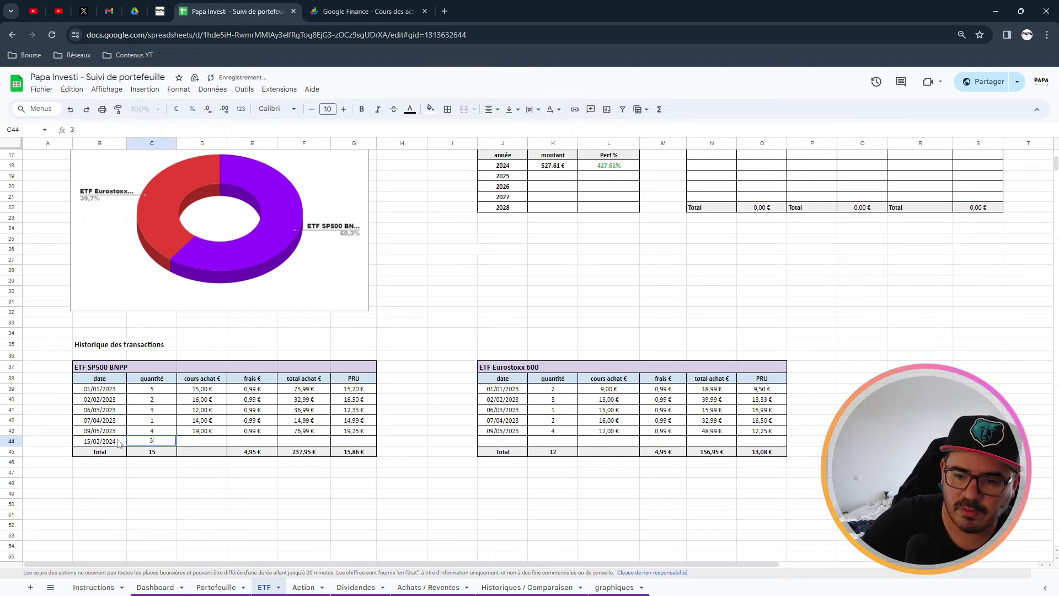
{"action": "key", "text": "Tab"}
{"action": "type", "text": "22"}
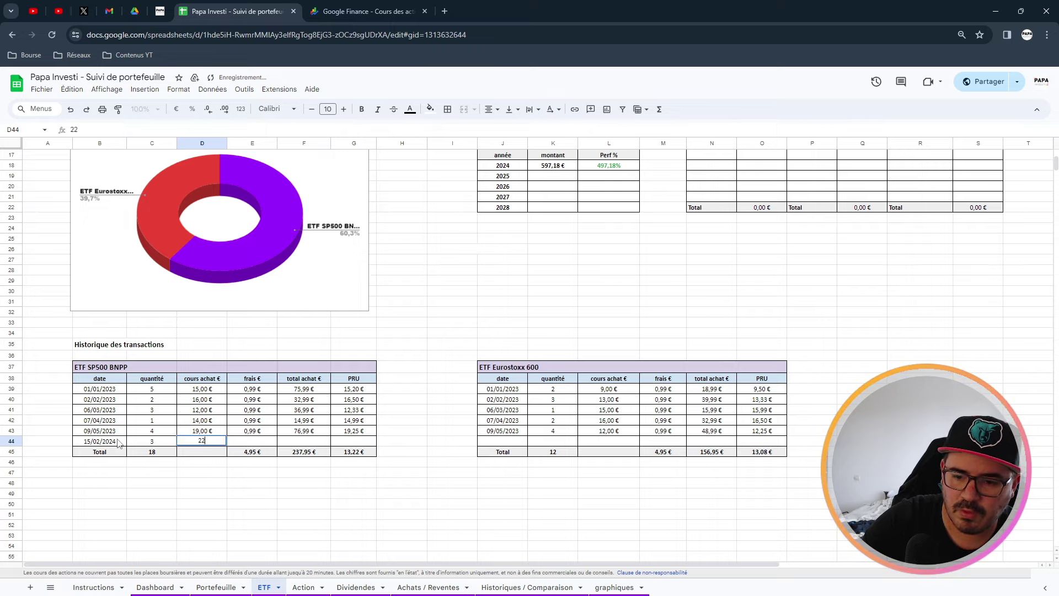
{"action": "key", "text": "Tab"}
{"action": "type", "text": "0"}
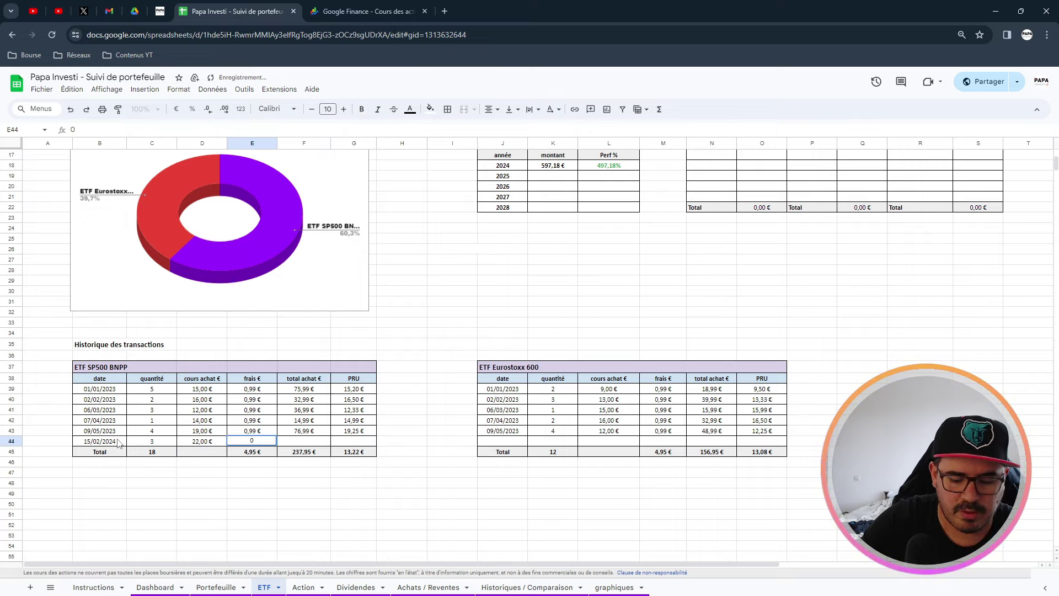
{"action": "type", "text": ",99"}
{"action": "key", "text": "Tab"}
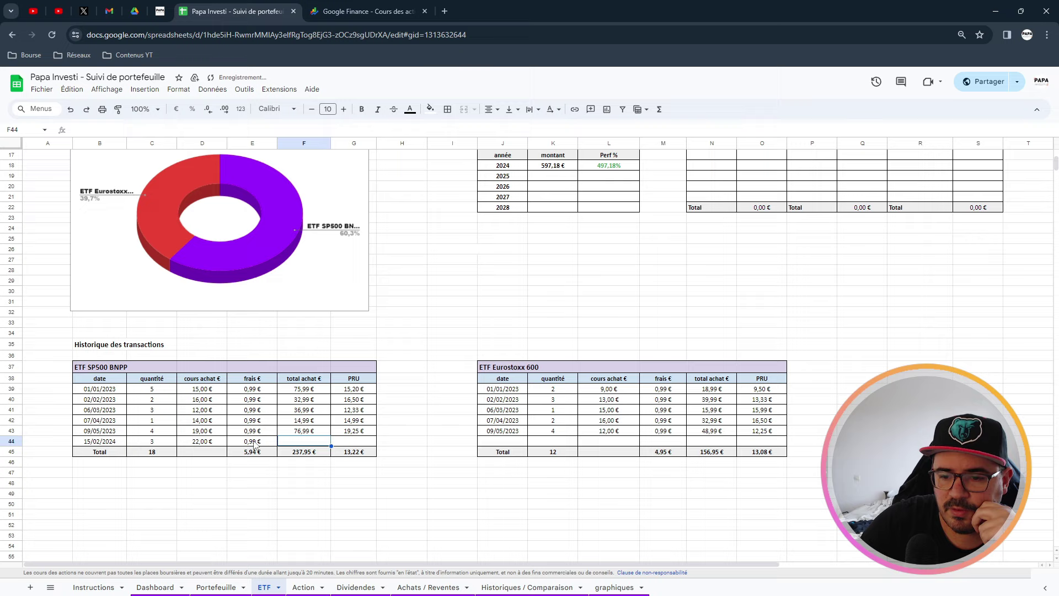
Fill the total purchase and PRU formulas from row 43 down to row 44, and check the Total row's formulas in F45 and G45.
{"action": "left_click_drag", "start_coordinate": [317, 432], "coordinate": [379, 442]}
{"action": "left_click", "coordinate": [383, 475]}
{"action": "left_click", "coordinate": [317, 455]}
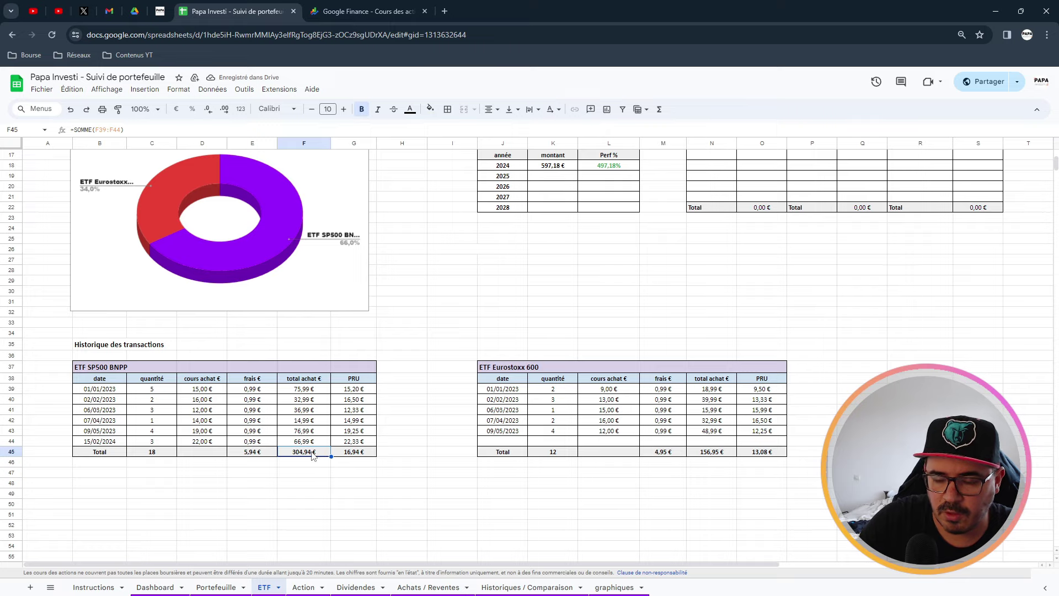
{"action": "left_click", "coordinate": [352, 459]}
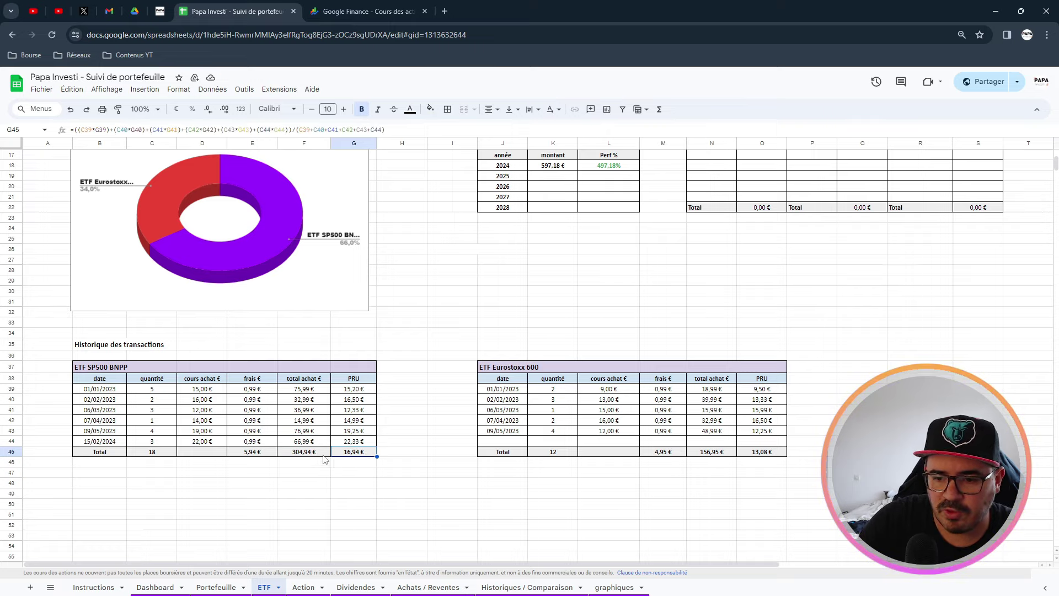
Check the ETF SP500 BNPP summary row's purchase sum, allocation, PRU, evolution and gains formulas against the new transaction.
{"action": "scroll", "coordinate": [351, 458], "scroll_direction": "up", "scroll_amount": 4}
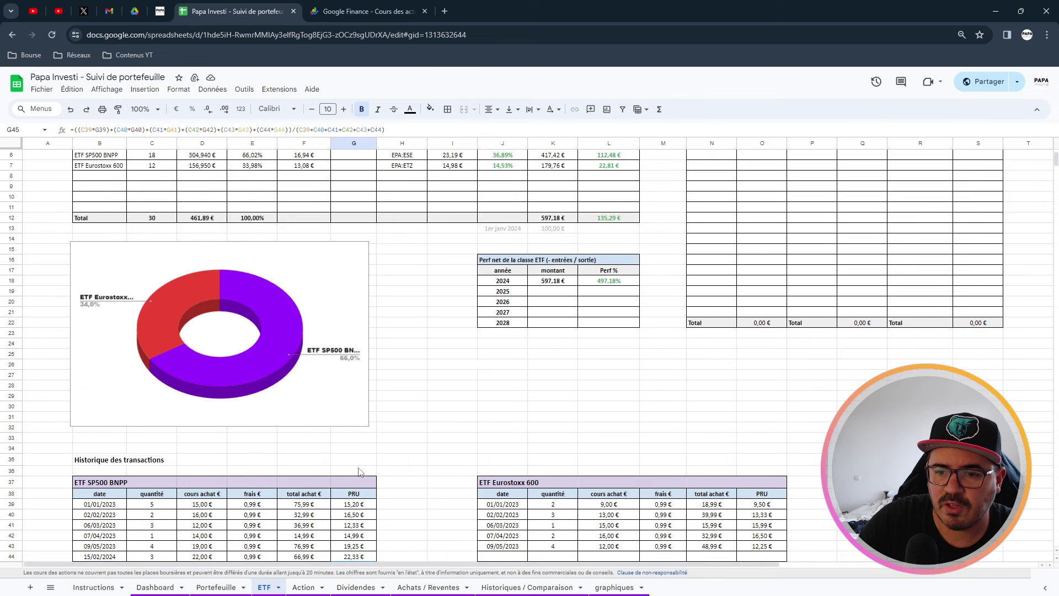
{"action": "left_click", "coordinate": [199, 215]}
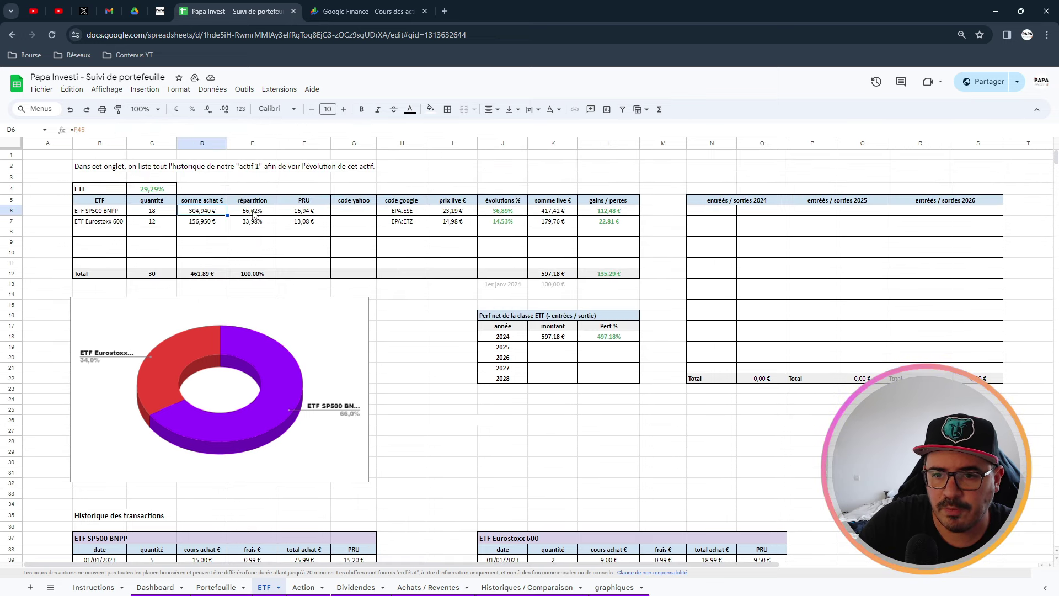
{"action": "left_click", "coordinate": [255, 215]}
{"action": "left_click", "coordinate": [299, 213]}
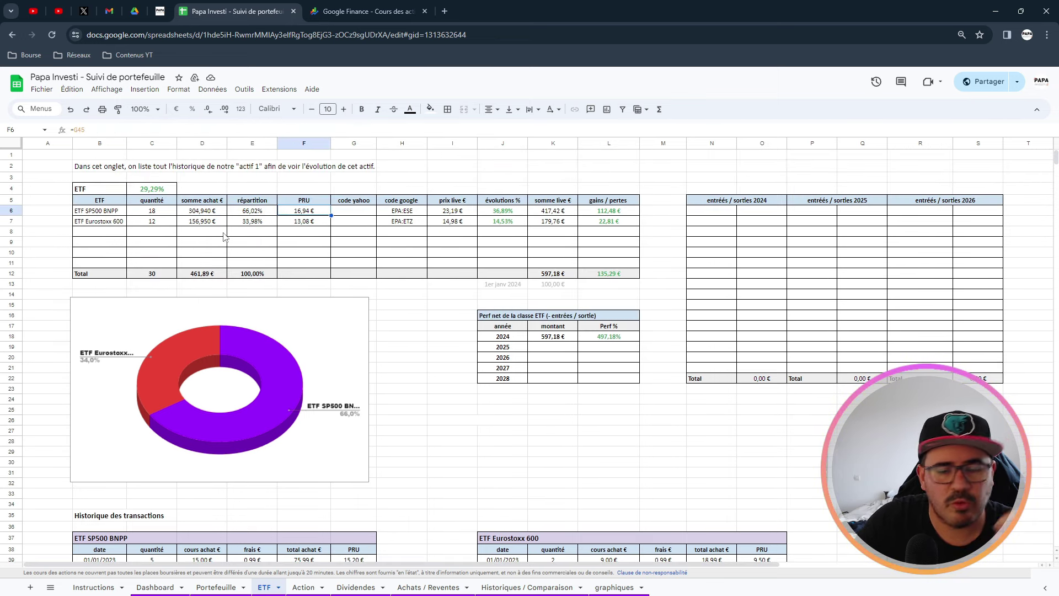
{"action": "left_click", "coordinate": [520, 215]}
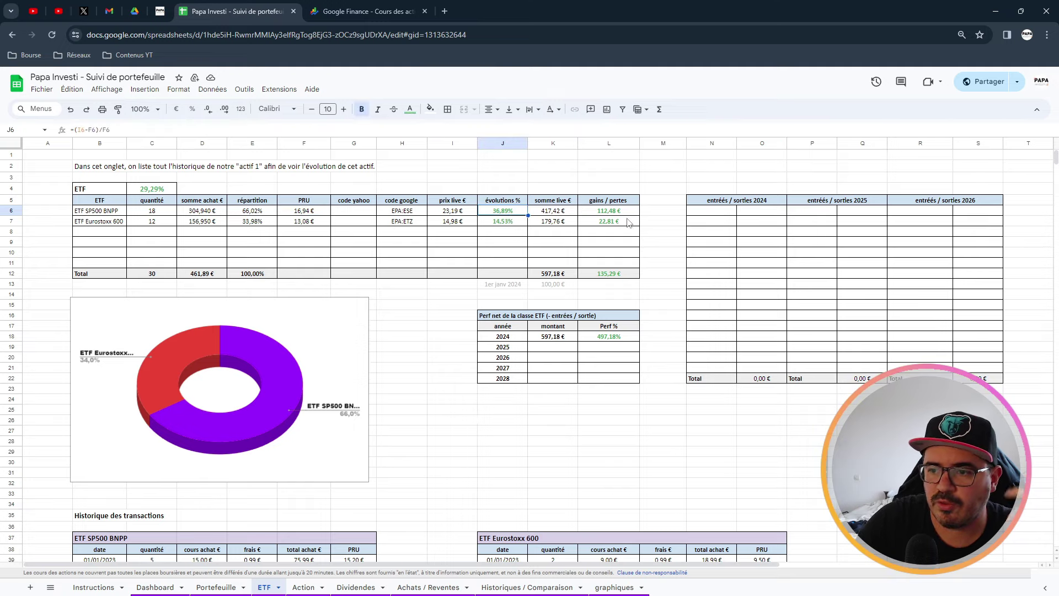
{"action": "left_click", "coordinate": [615, 216]}
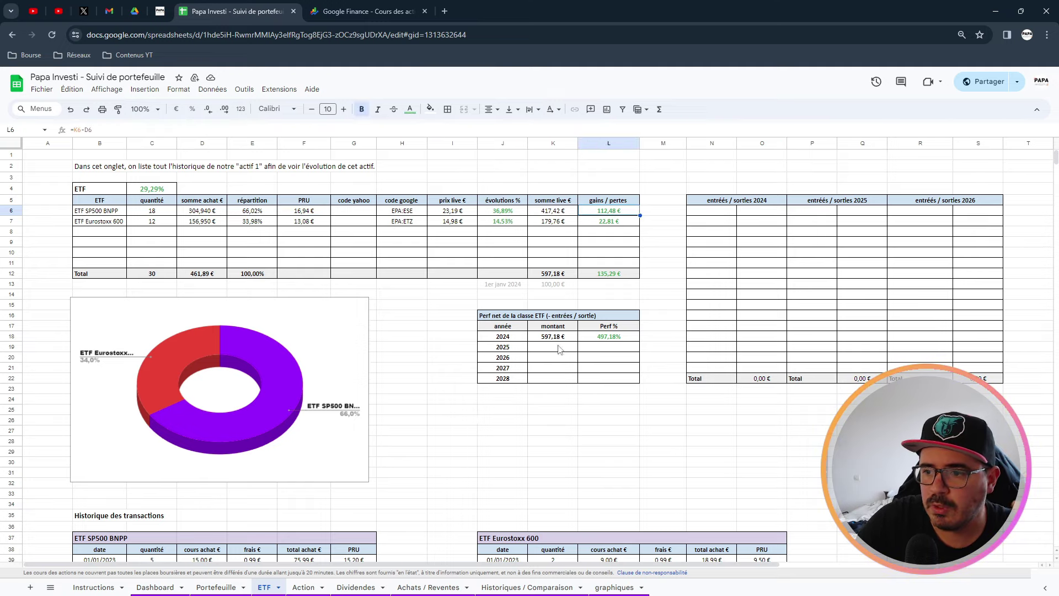
Label the first entry of the 2024 entrées / sorties table in N6 as BNPSP500.
{"action": "left_click", "coordinate": [712, 217]}
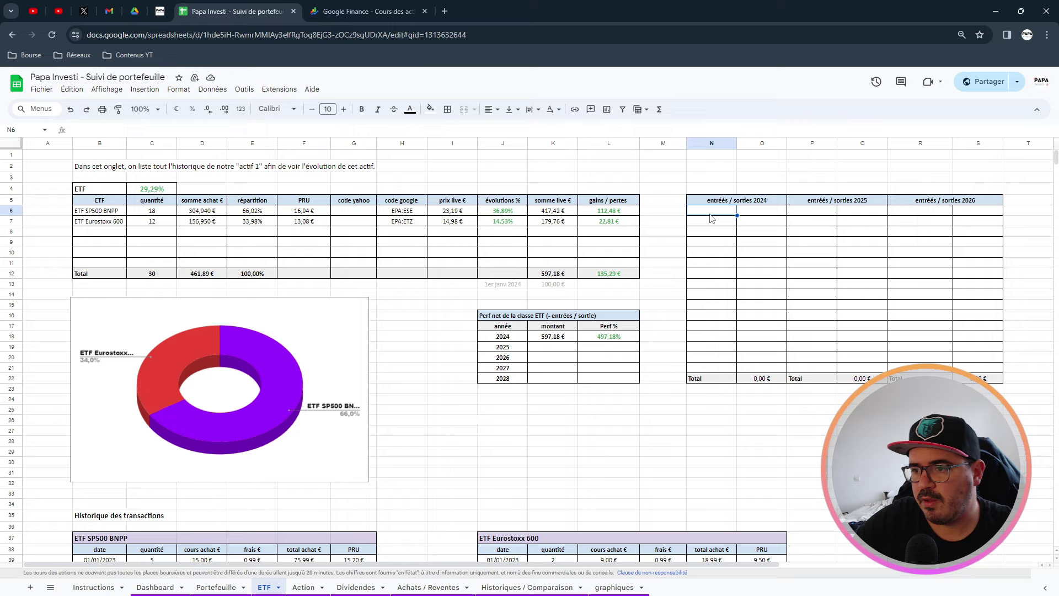
{"action": "type", "text": "BNP500"}
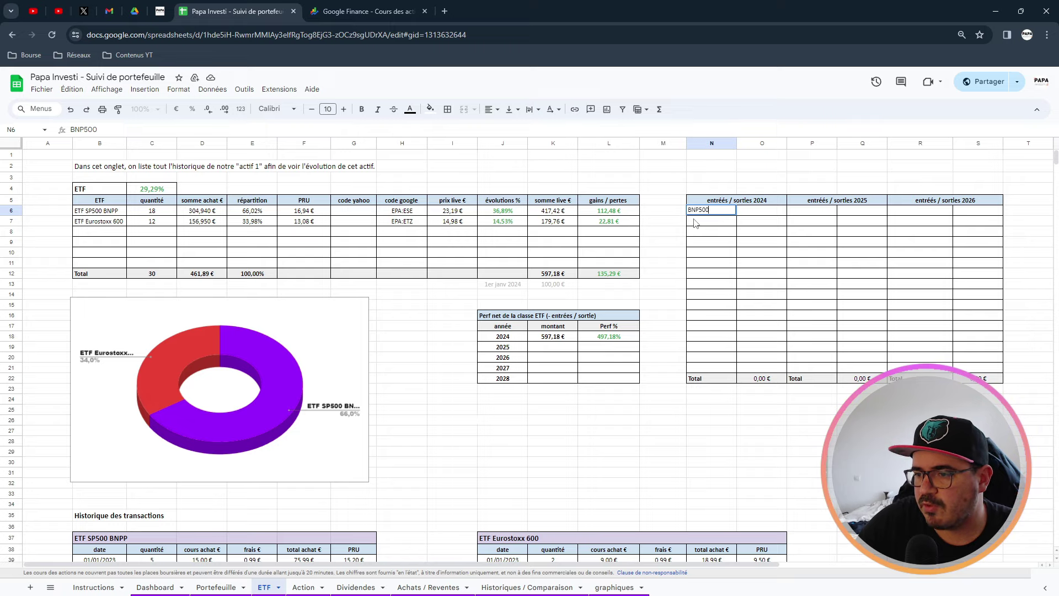
{"action": "left_click", "coordinate": [700, 208]}
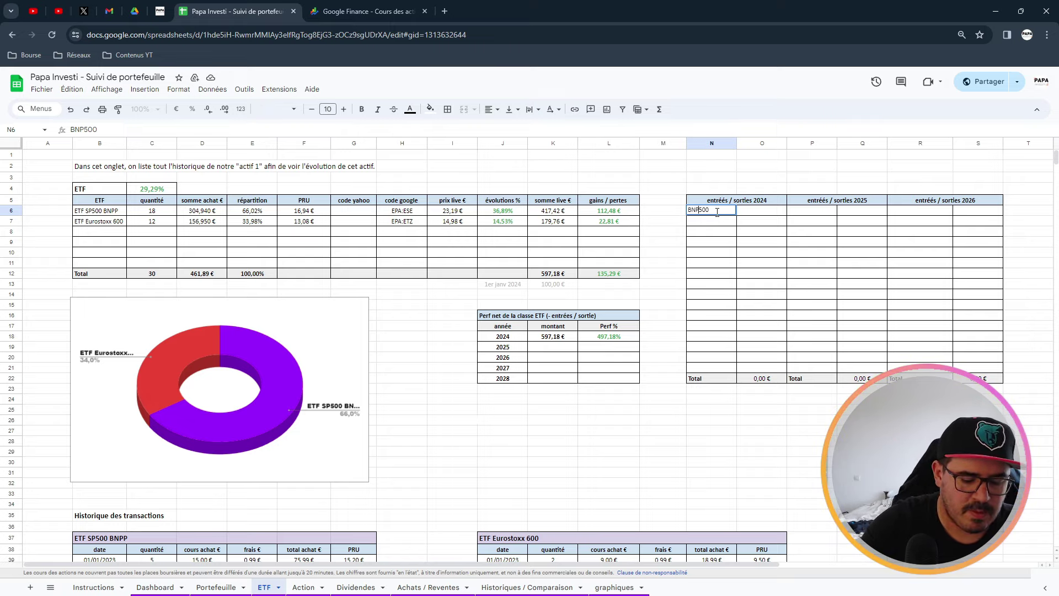
{"action": "type", "text": "SP"}
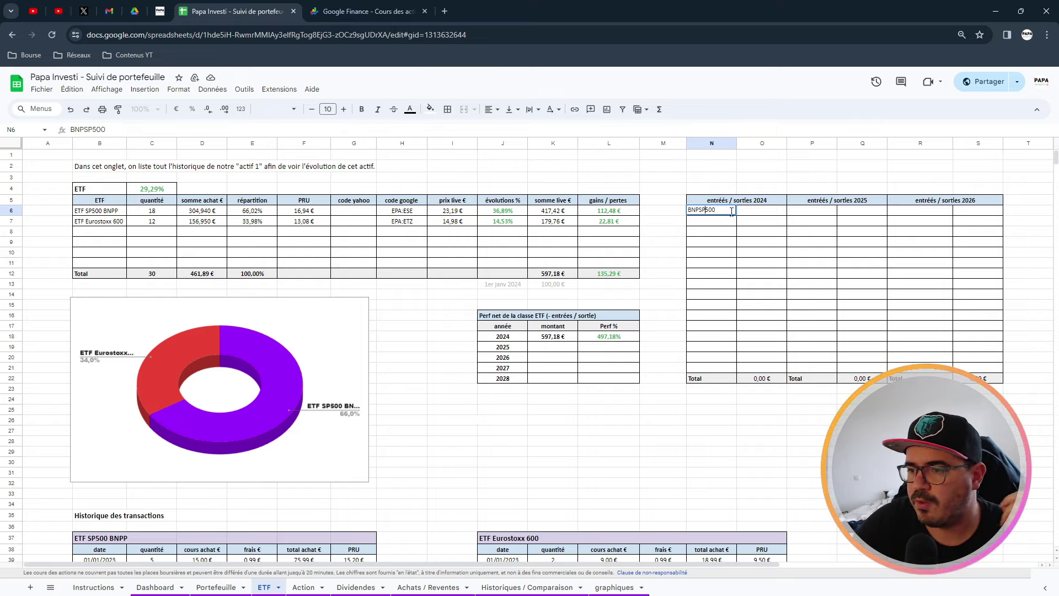
{"action": "key", "text": "Tab"}
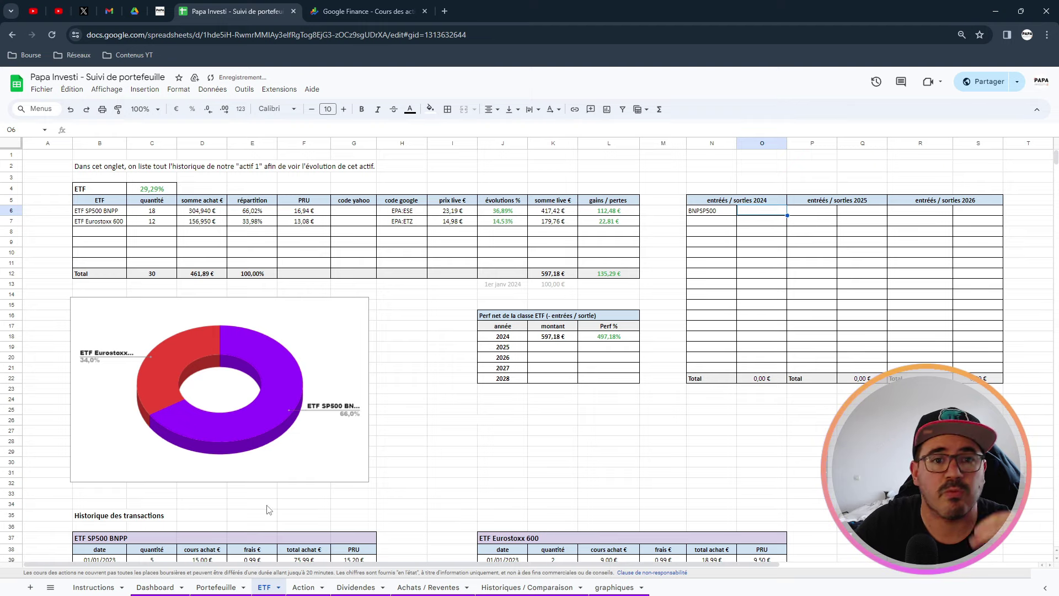
Link the BNPSP500 amount in O6 to the 15/02/2024 transaction's total purchase with the formula =F44.
{"action": "scroll", "coordinate": [270, 510], "scroll_direction": "down", "scroll_amount": 1}
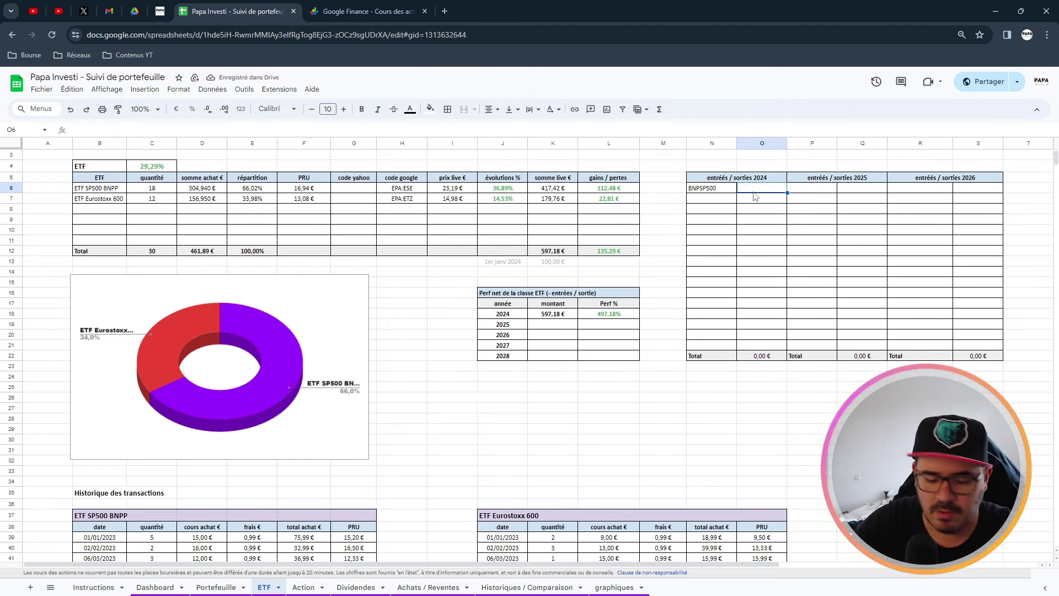
{"action": "type", "text": "="}
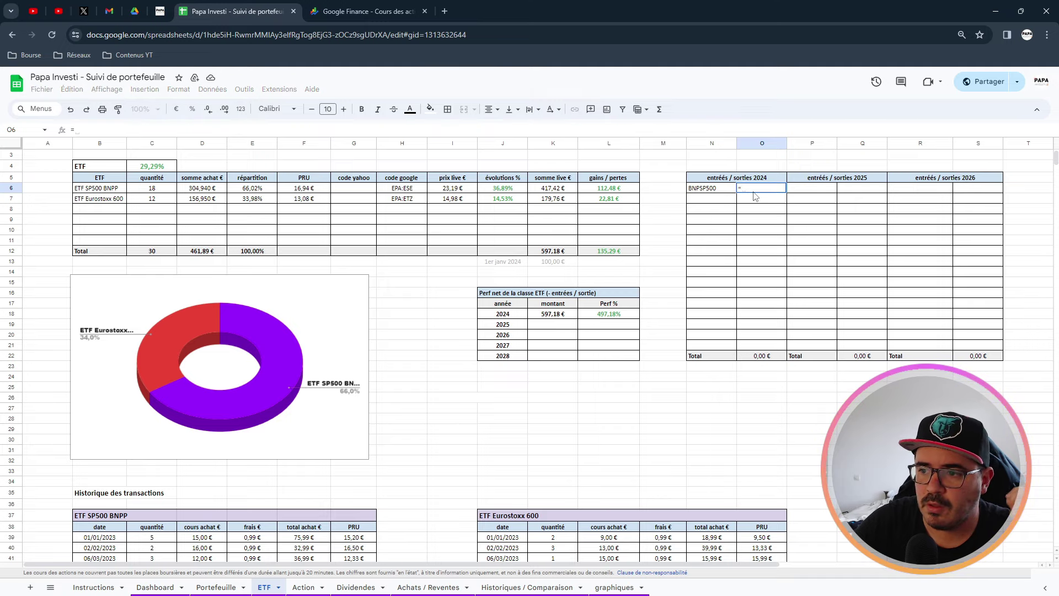
{"action": "scroll", "coordinate": [550, 400], "scroll_direction": "down", "scroll_amount": 4}
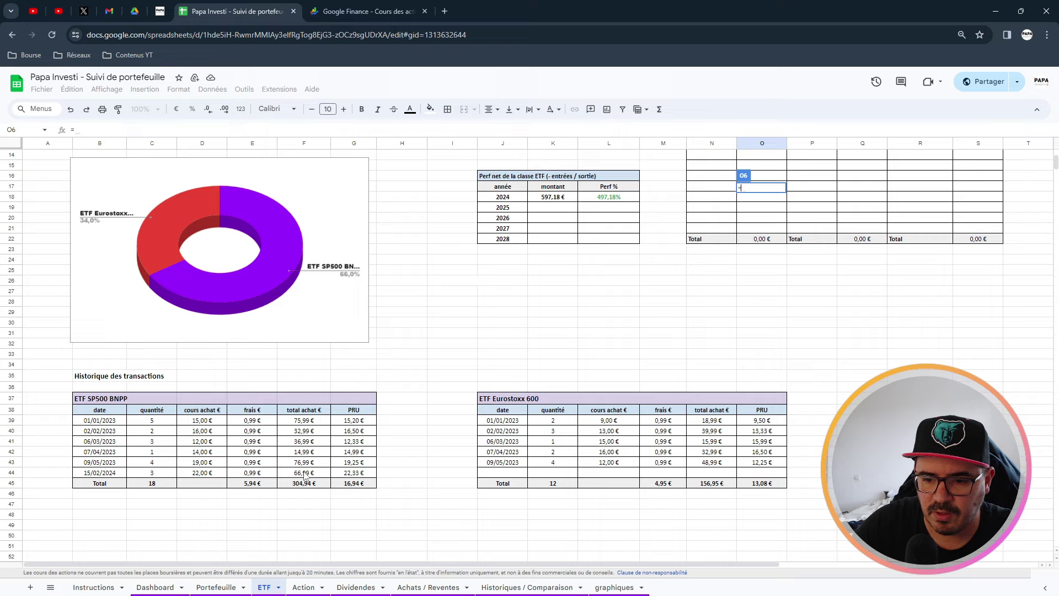
{"action": "left_click", "coordinate": [305, 474]}
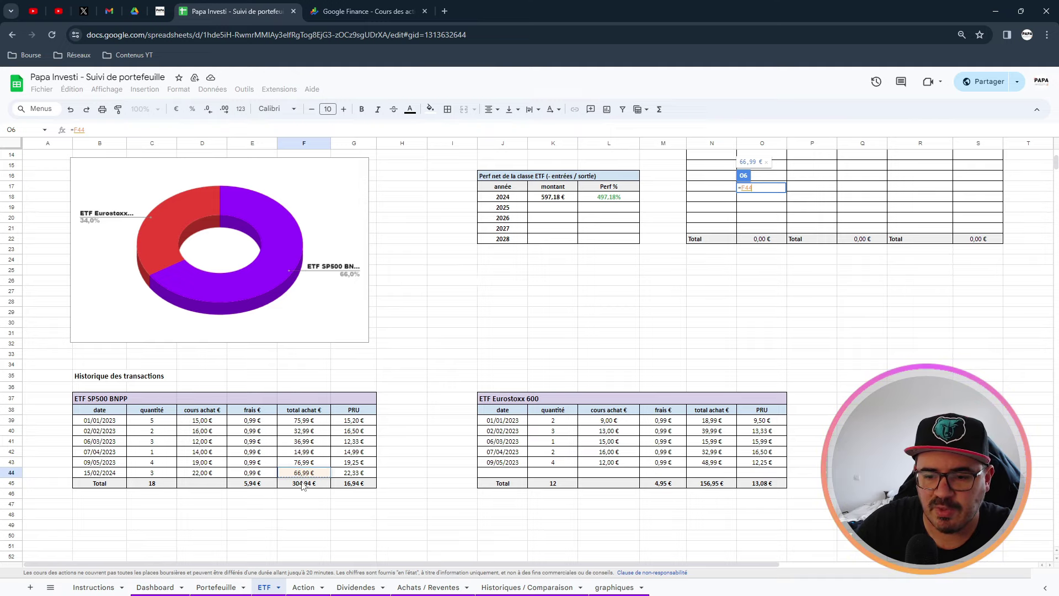
{"action": "key", "text": "Return"}
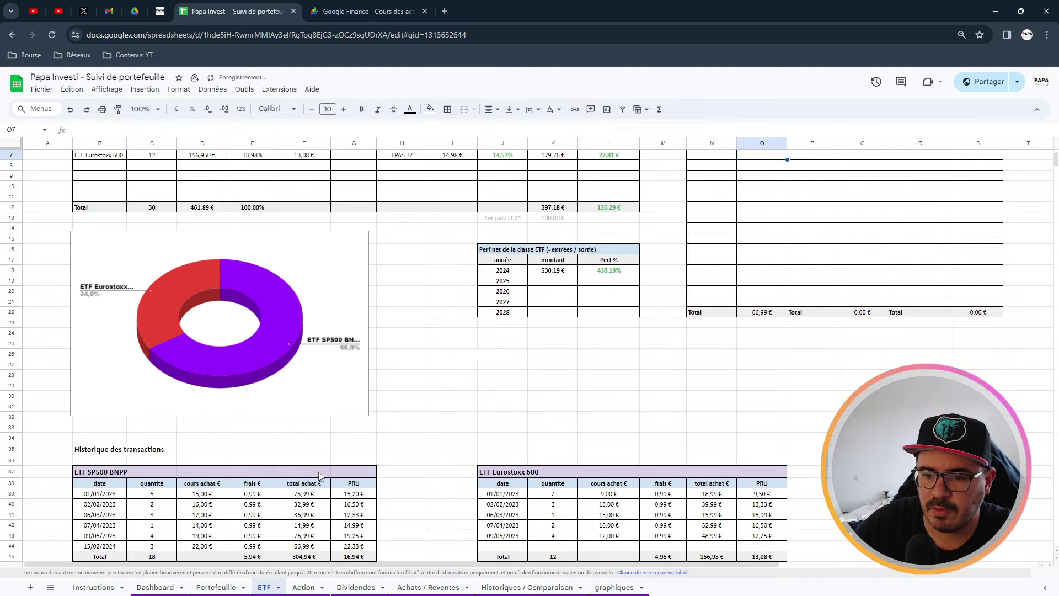
Check the linked amount in O6 and the sum formula of the 2024 entrées / sorties total in O22.
{"action": "scroll", "coordinate": [478, 439], "scroll_direction": "up", "scroll_amount": 2}
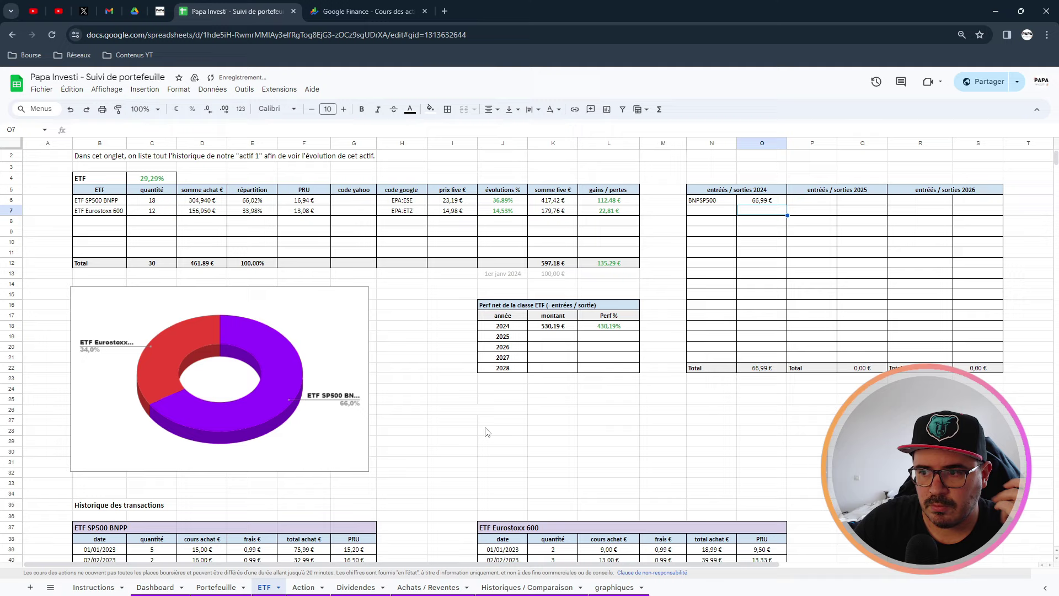
{"action": "left_click", "coordinate": [757, 203]}
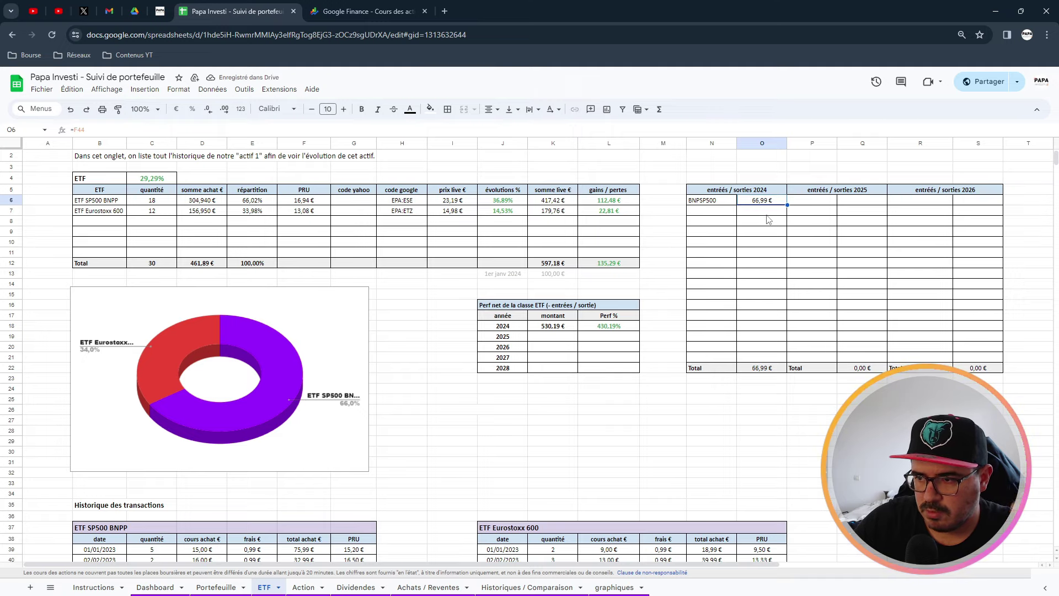
{"action": "double_click", "coordinate": [765, 368]}
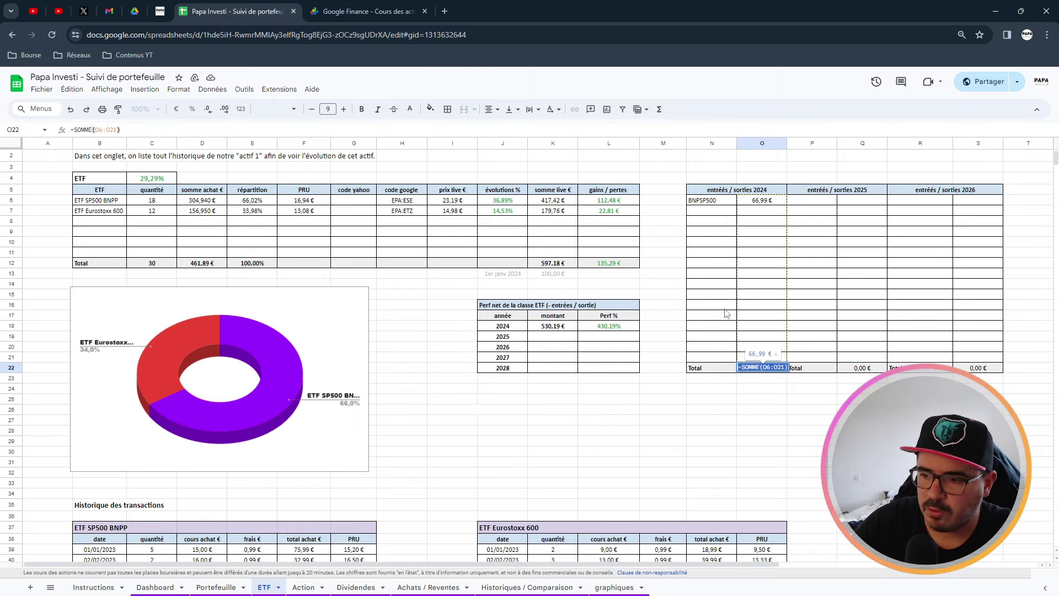
{"action": "key", "text": "Escape"}
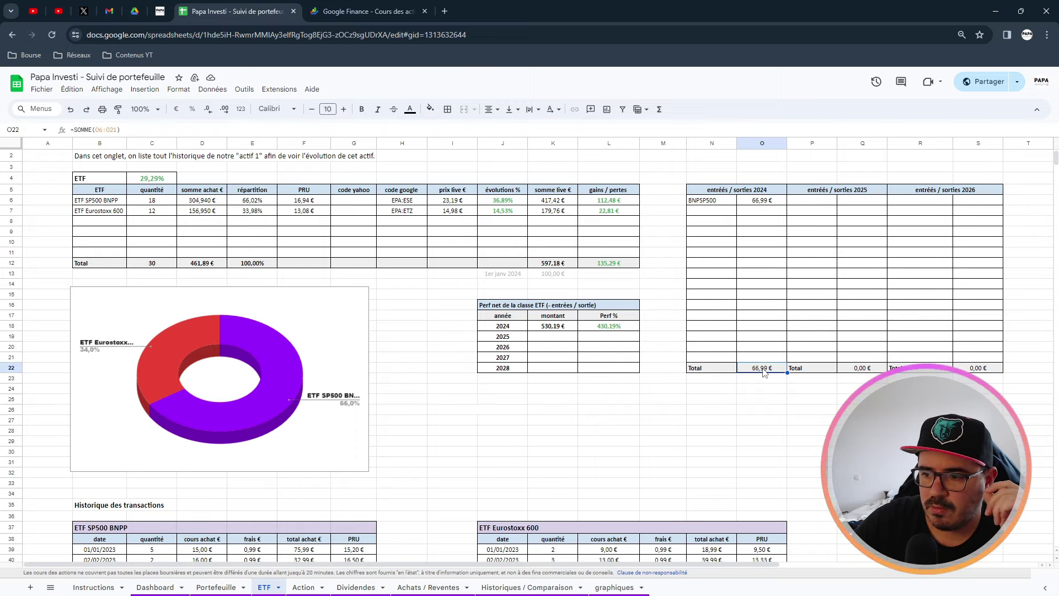
Undo and restore the amount in O6 to compare the 2024 net performance without and with it.
{"action": "left_click", "coordinate": [608, 327]}
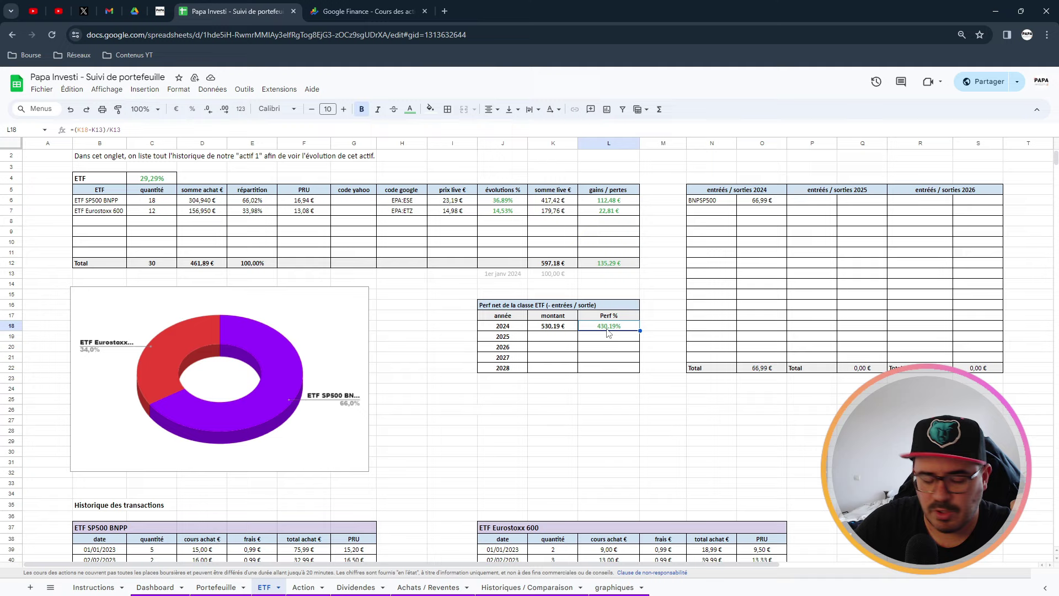
{"action": "key", "text": "ctrl+z"}
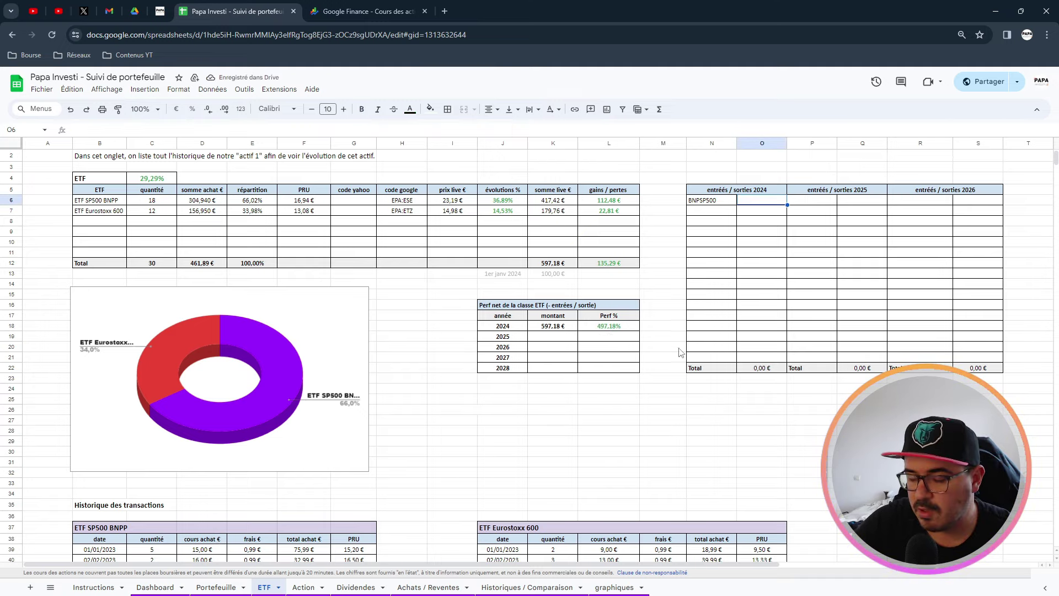
{"action": "left_click", "coordinate": [86, 109]}
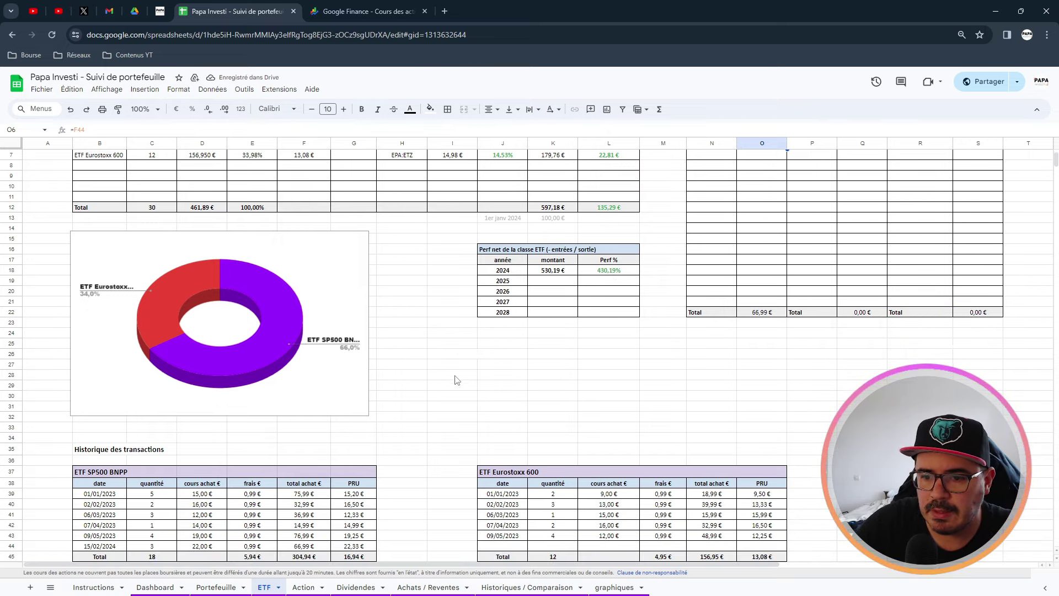
Review the 15/02/2024 transaction in row 44 together with the 2024 entrées / sorties and net performance tables.
{"action": "scroll", "coordinate": [454, 379], "scroll_direction": "down", "scroll_amount": 5}
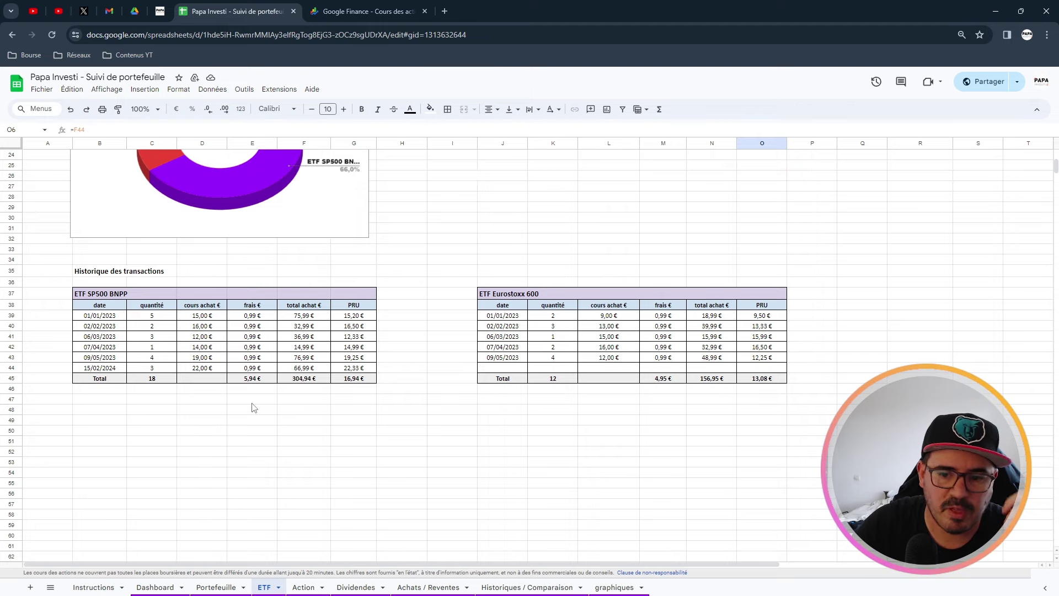
{"action": "scroll", "coordinate": [182, 447], "scroll_direction": "up", "scroll_amount": 3}
{"action": "scroll", "coordinate": [172, 501], "scroll_direction": "down", "scroll_amount": 1}
{"action": "left_click", "coordinate": [123, 435]}
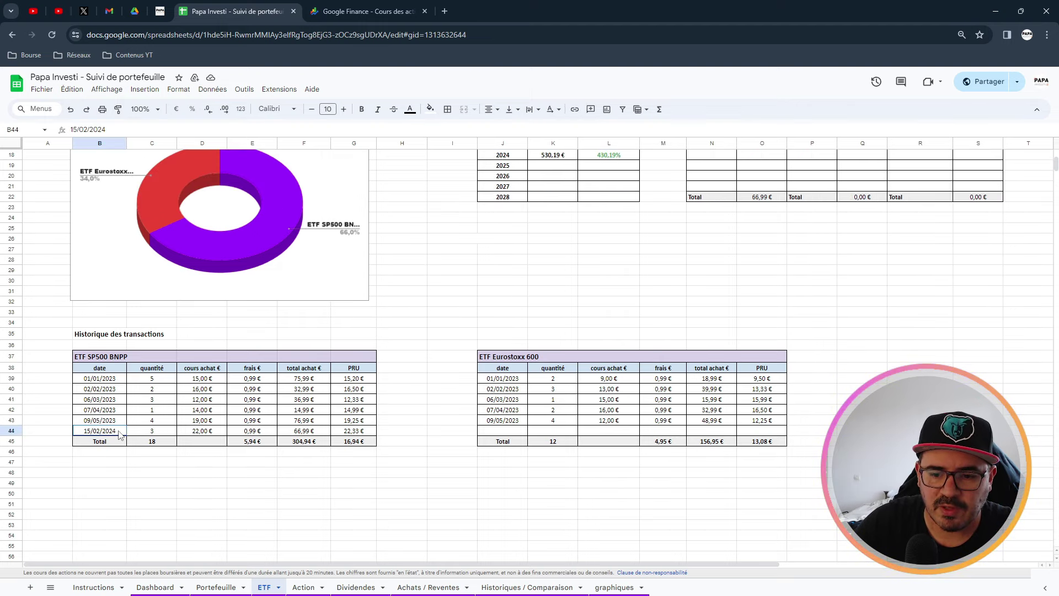
{"action": "scroll", "coordinate": [387, 480], "scroll_direction": "up", "scroll_amount": 3}
{"action": "scroll", "coordinate": [410, 485], "scroll_direction": "up", "scroll_amount": 3}
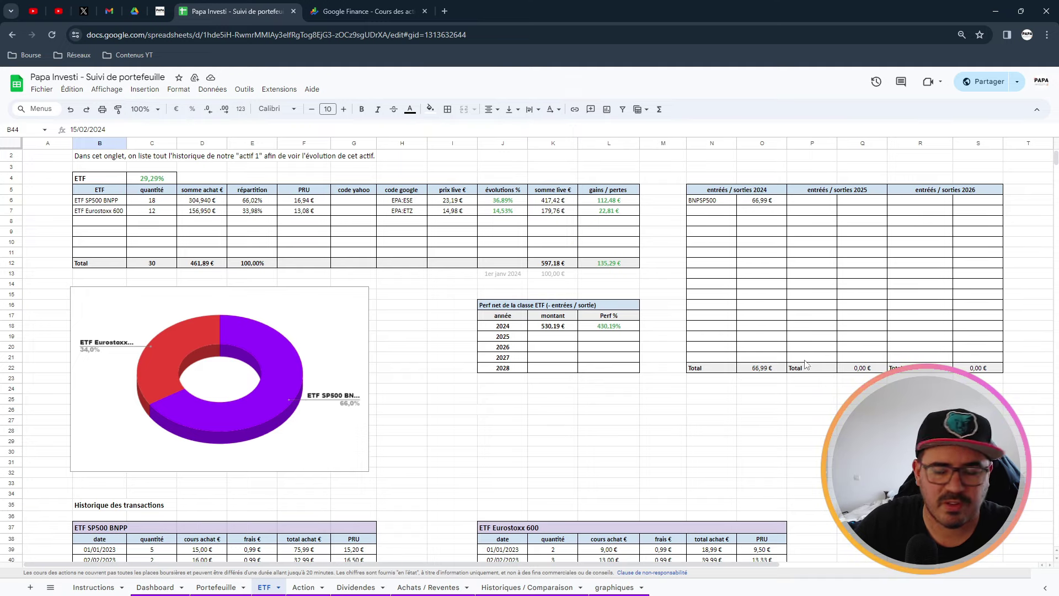
Set the quantity of the 15/02/2024 ETF SP500 BNPP transaction in C44 to -3 to record a sale.
{"action": "scroll", "coordinate": [615, 400], "scroll_direction": "down", "scroll_amount": 5}
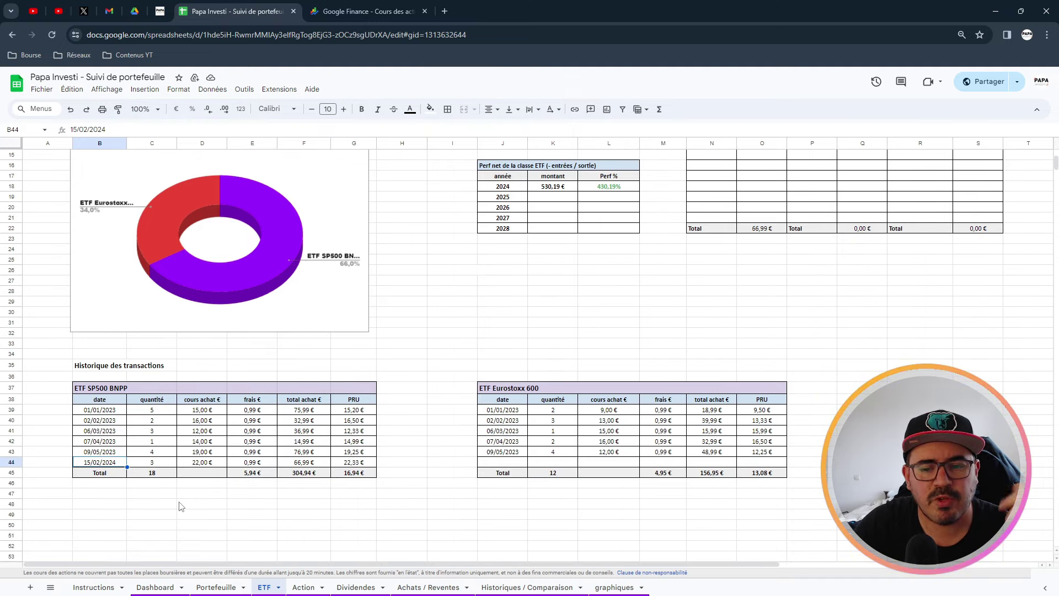
{"action": "left_click", "coordinate": [142, 464]}
{"action": "double_click", "coordinate": [141, 464]}
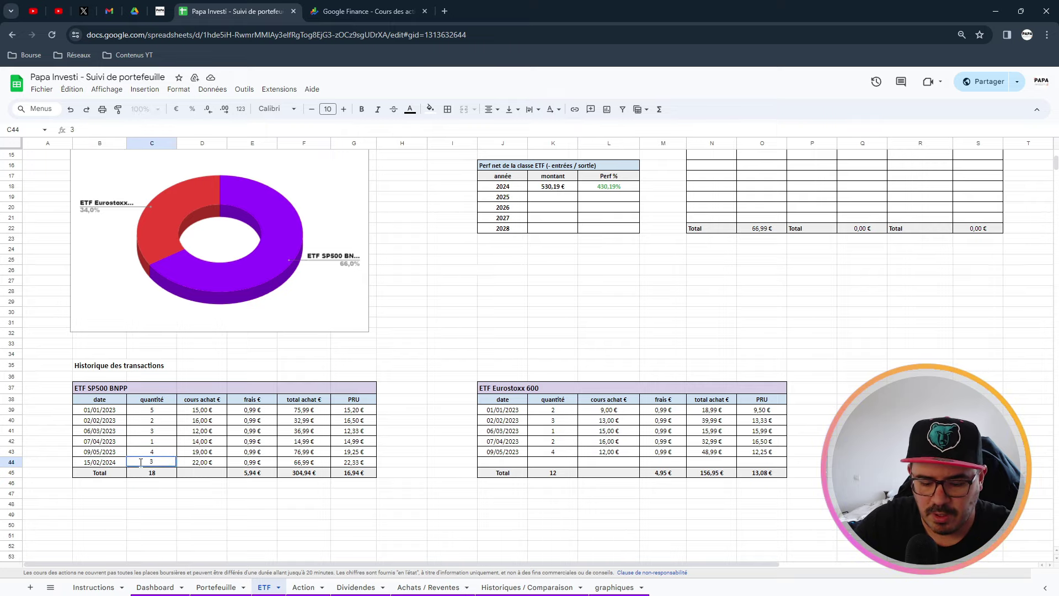
{"action": "double_click", "coordinate": [142, 462]}
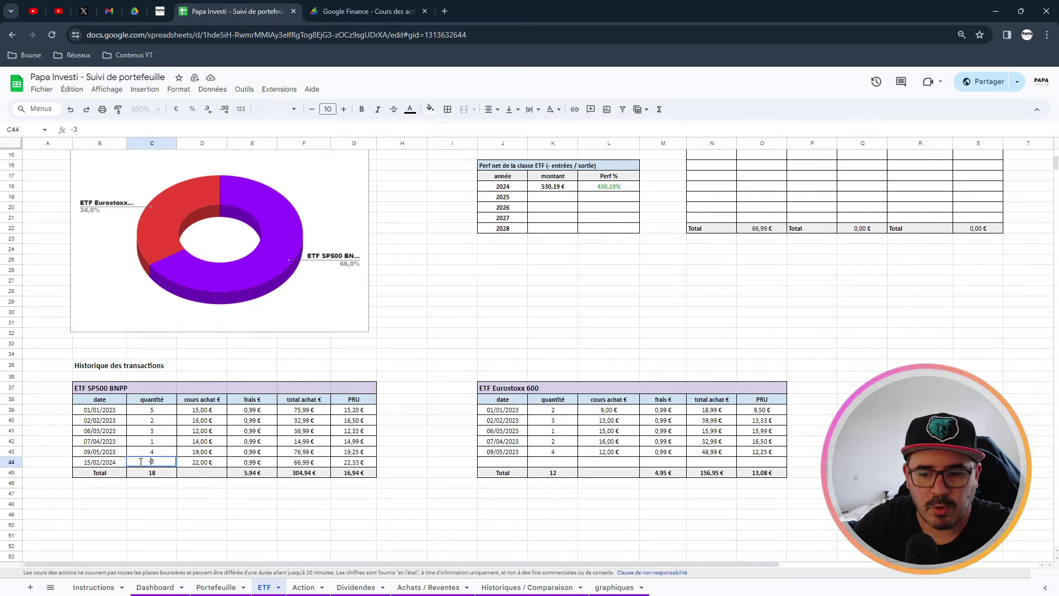
{"action": "key", "text": "Return"}
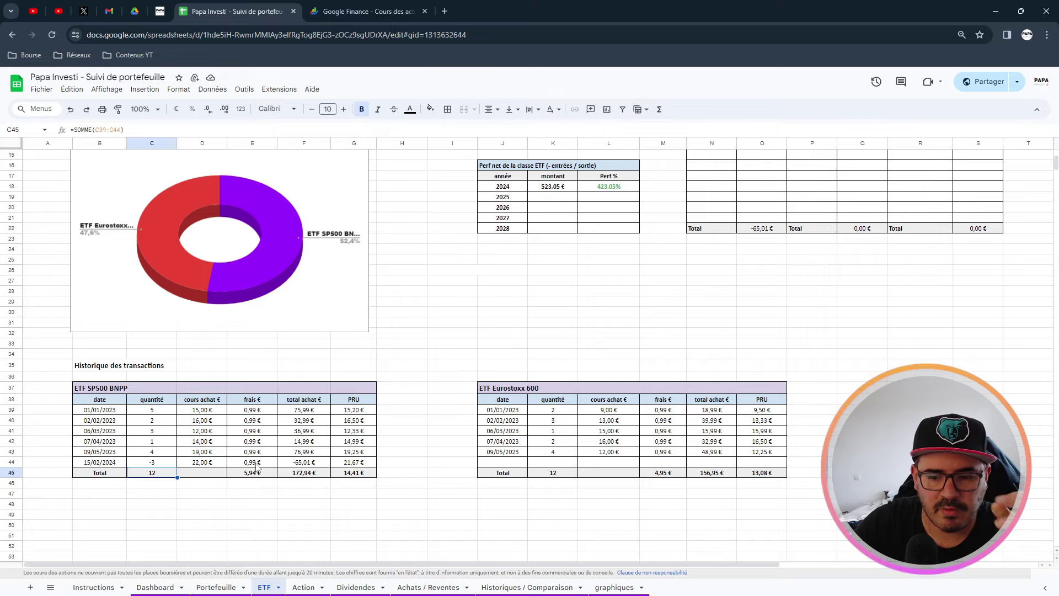
Check the 15/02/2024 sale's total in F44 and clear its PRU formula from G44.
{"action": "left_click", "coordinate": [312, 465]}
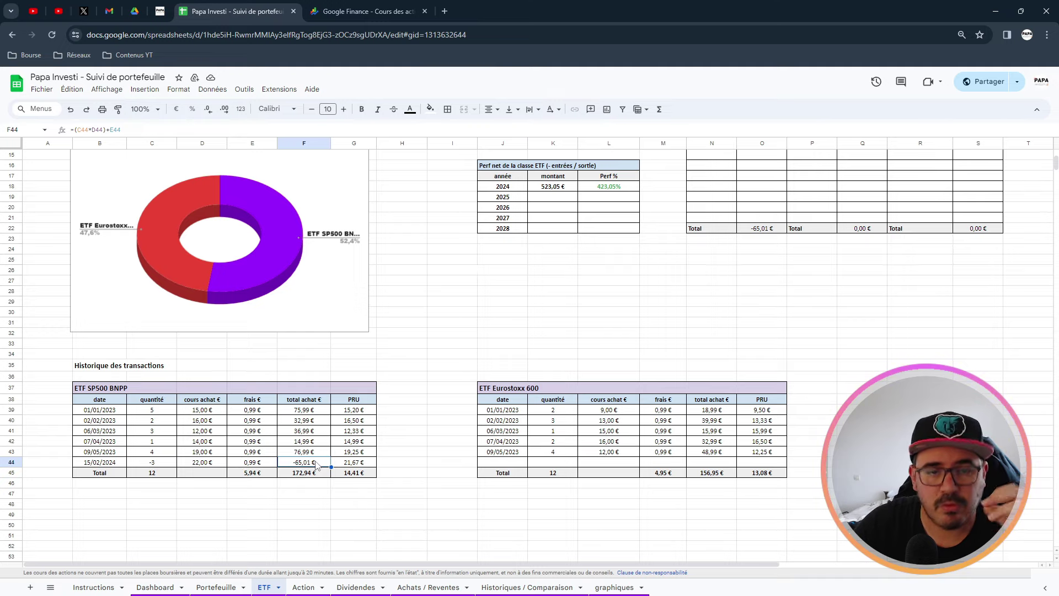
{"action": "left_click", "coordinate": [355, 467]}
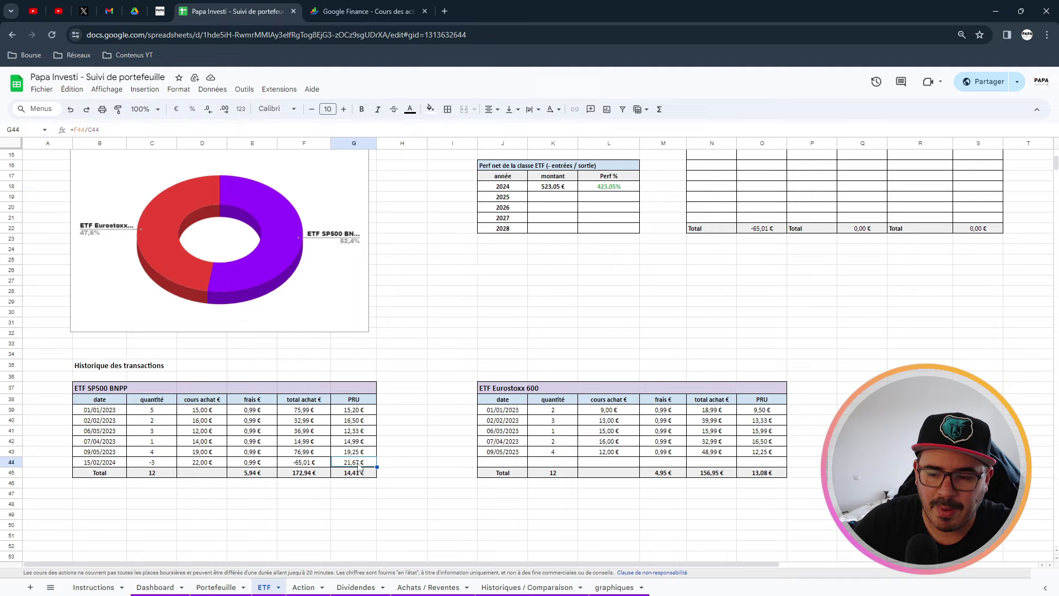
{"action": "key", "text": "Delete"}
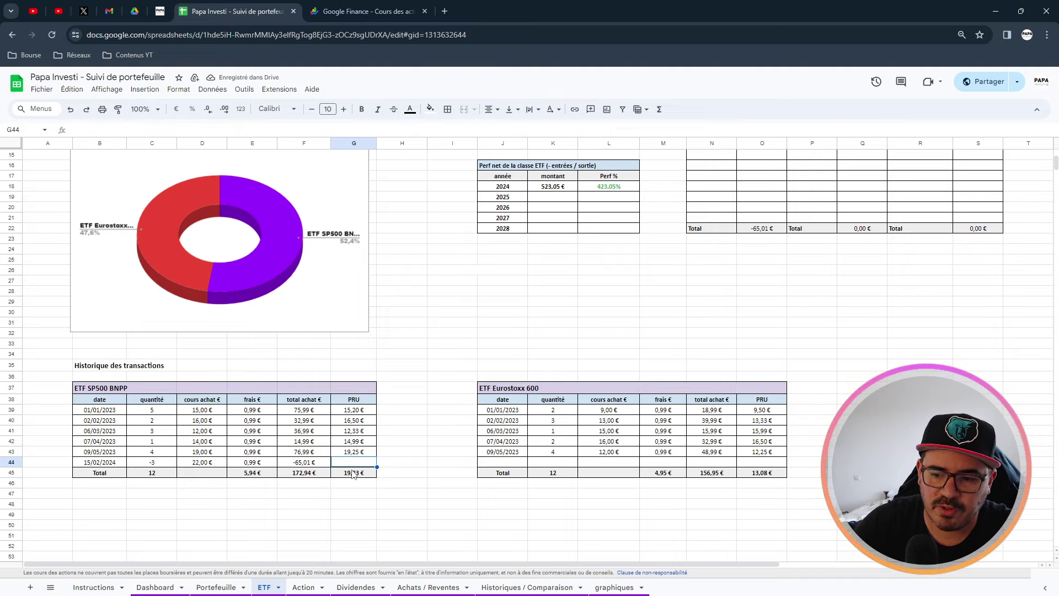
Remove the sale's +(C44*G44) term from the numerator of the ETF SP500 BNPP total PRU formula in G45.
{"action": "left_click", "coordinate": [354, 474]}
{"action": "double_click", "coordinate": [353, 473]}
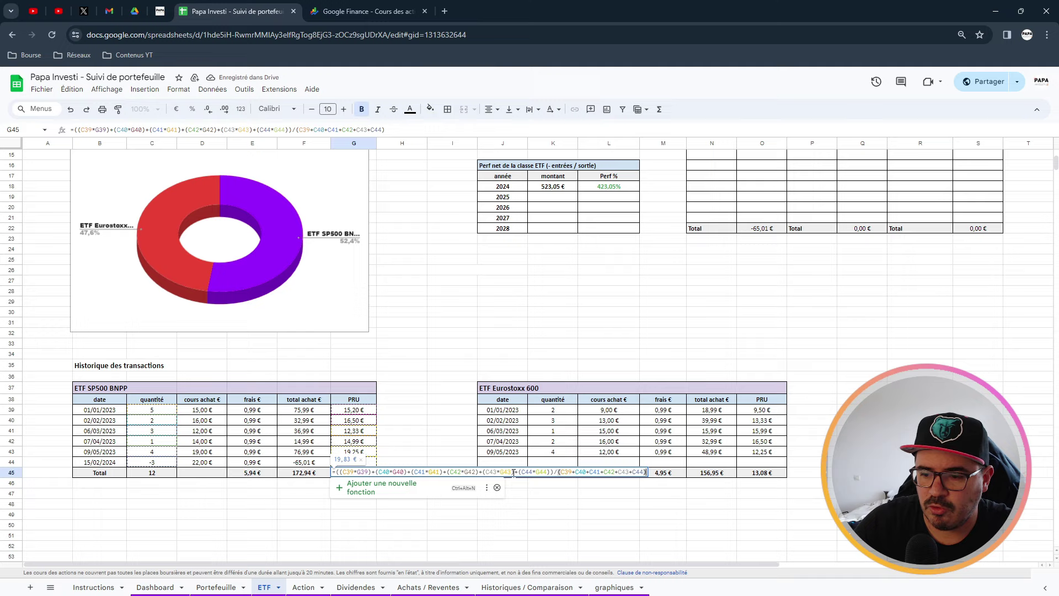
{"action": "left_click", "coordinate": [549, 472]}
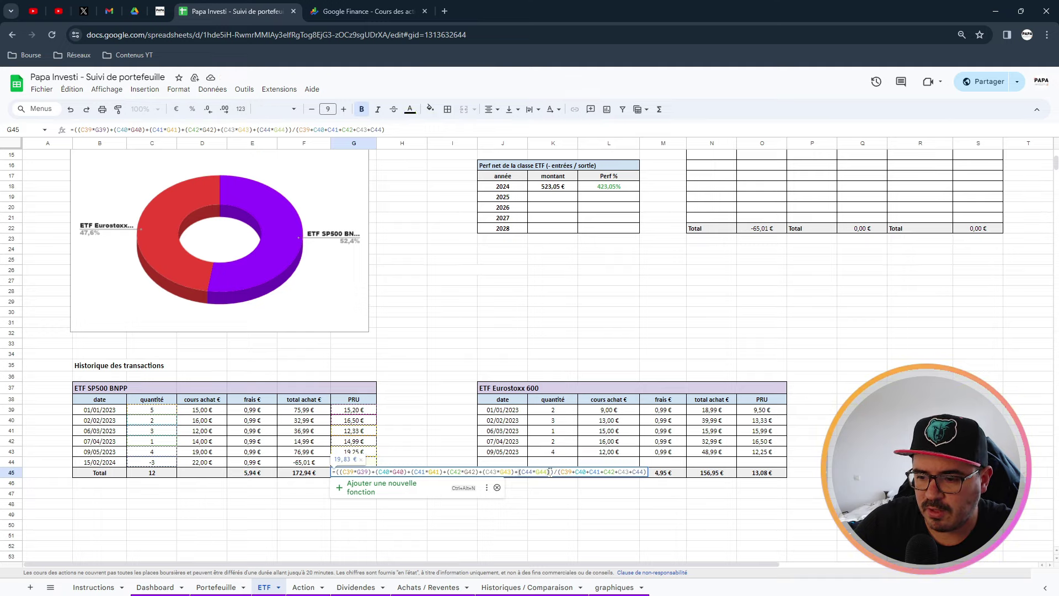
{"action": "left_click", "coordinate": [551, 473]}
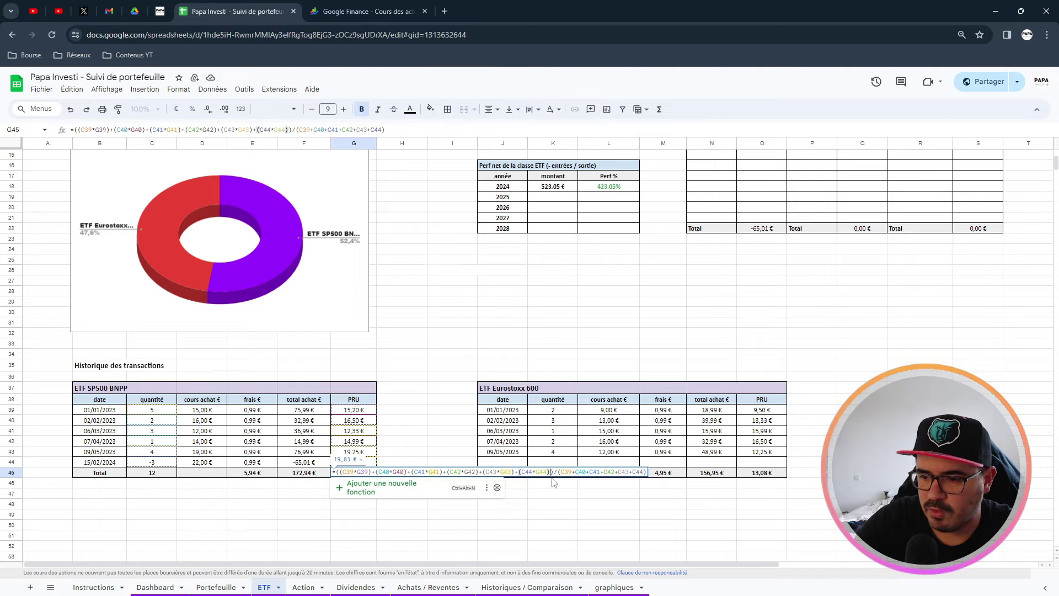
{"action": "key", "text": "BackSpace"}
{"action": "key", "text": "BackSpace"}
{"action": "key", "text": "BackSpace"}
{"action": "key", "text": "BackSpace"}
{"action": "key", "text": "BackSpace"}
{"action": "key", "text": "BackSpace"}
{"action": "key", "text": "BackSpace"}
{"action": "key", "text": "BackSpace"}
{"action": "key", "text": "BackSpace"}
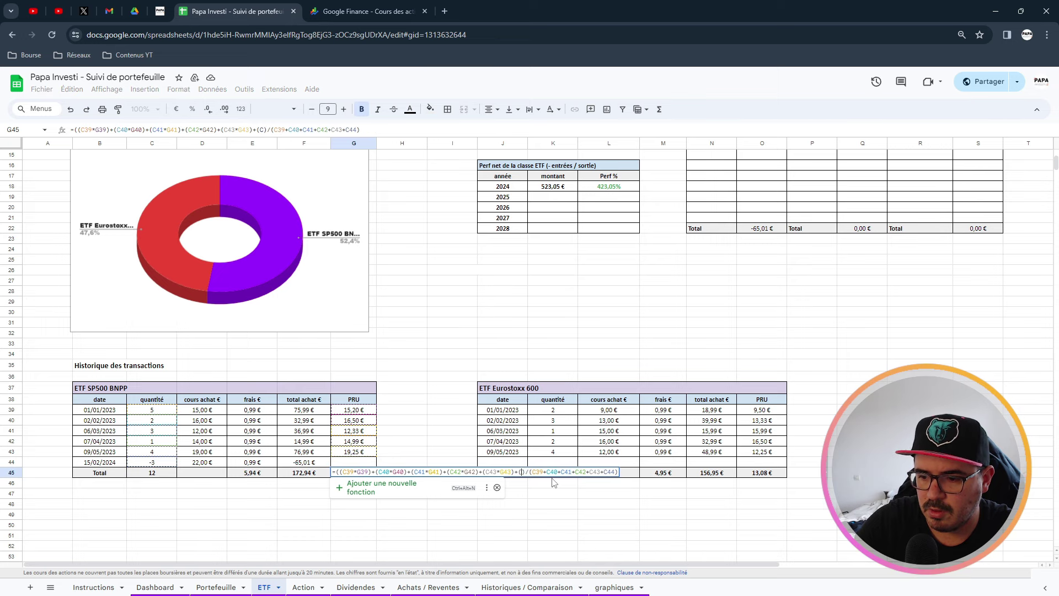
{"action": "key", "text": "BackSpace"}
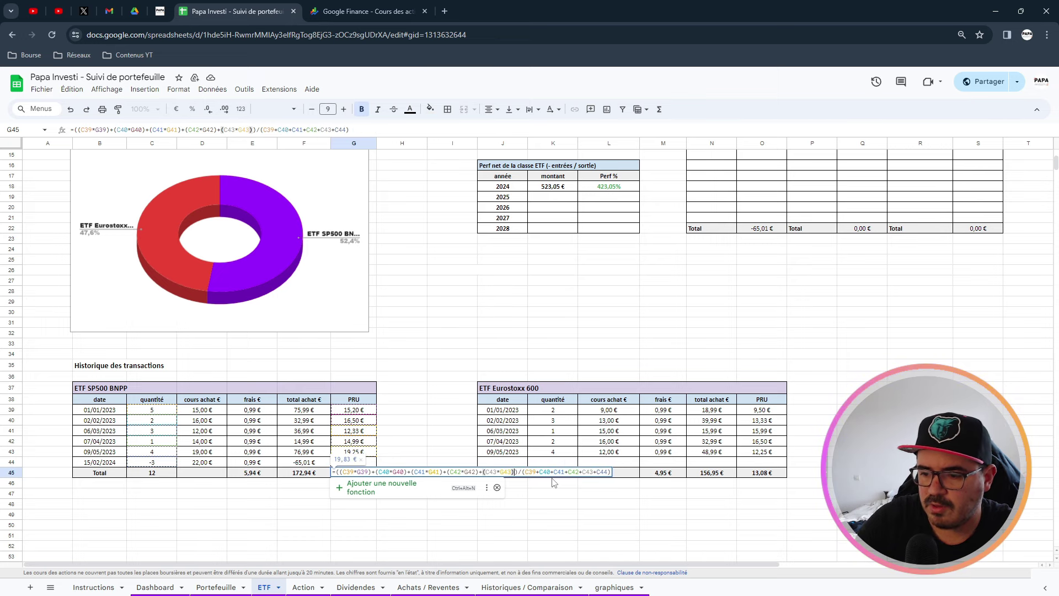
Remove +C44 from the divisor of the total PRU formula in G45, leaving (C39+C40+C41+C42+C43).
{"action": "left_click", "coordinate": [607, 472]}
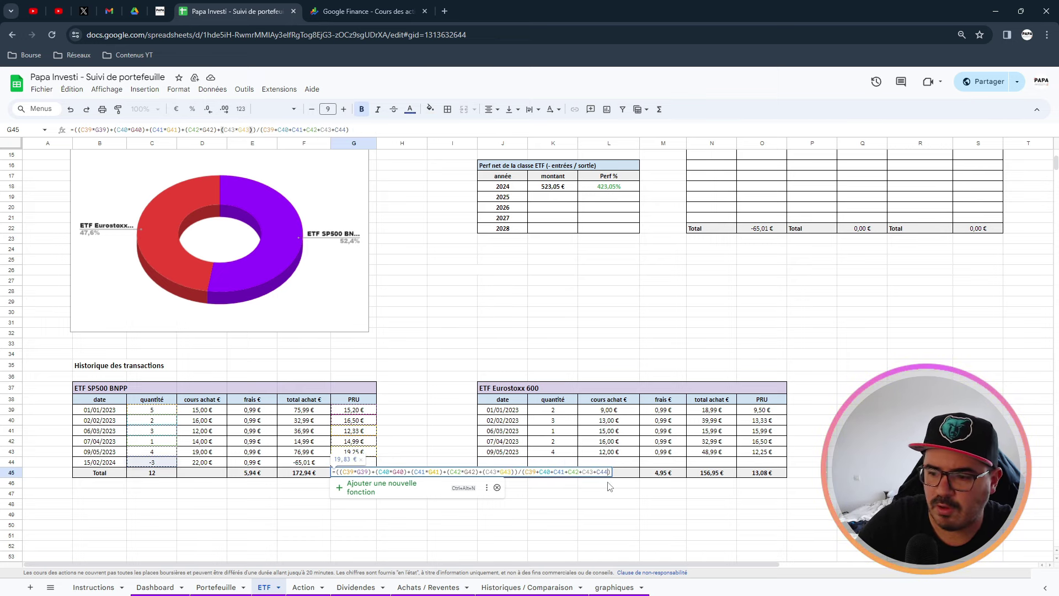
{"action": "key", "text": "BackSpace"}
{"action": "key", "text": "BackSpace"}
{"action": "key", "text": "BackSpace"}
{"action": "key", "text": "BackSpace"}
{"action": "key", "text": "Return"}
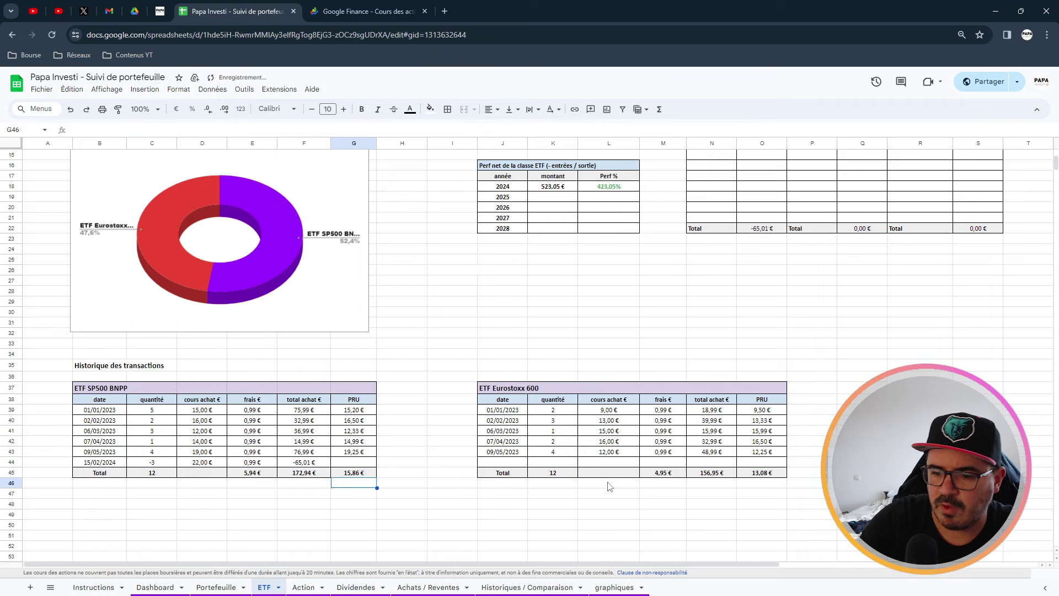
{"action": "left_click", "coordinate": [364, 475]}
{"action": "key", "text": "Delete"}
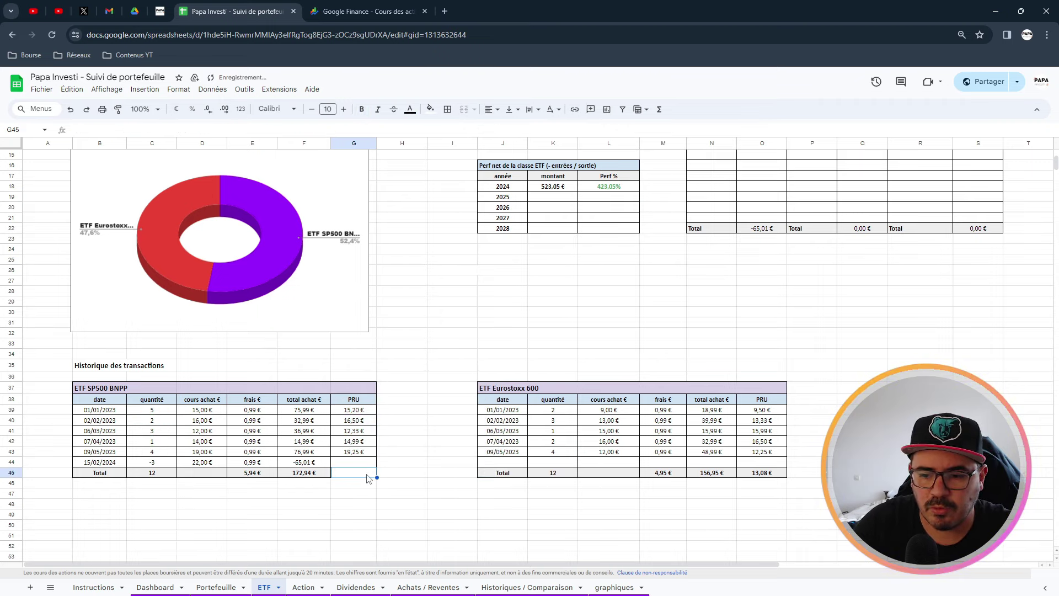
{"action": "key", "text": "ctrl+z"}
{"action": "left_click", "coordinate": [390, 494]}
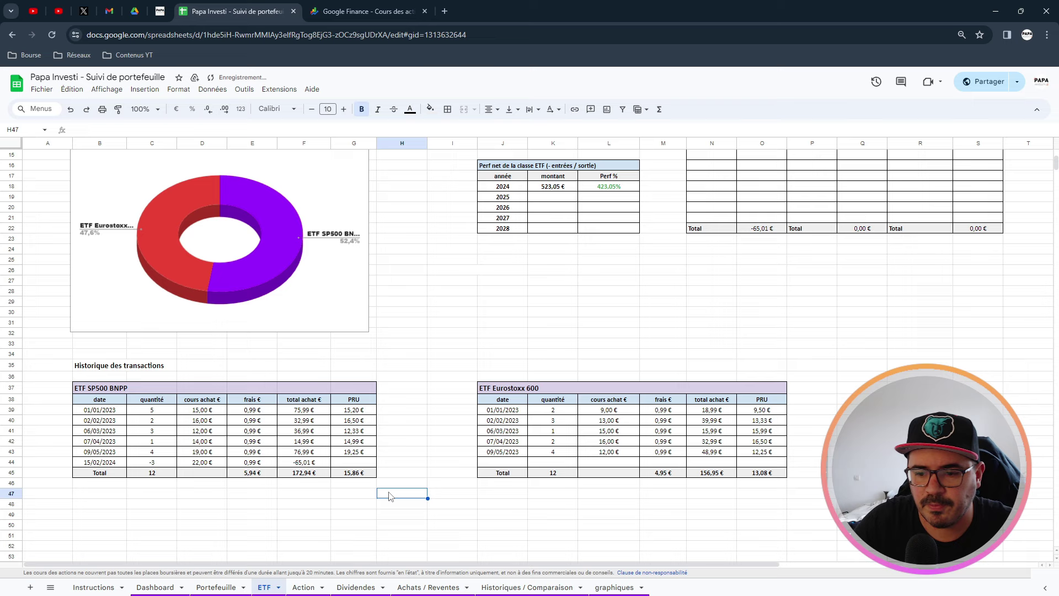
Check the BNPSP500 entry and its linked amount in O6 of the entrées / sorties 2024 table.
{"action": "scroll", "coordinate": [273, 505], "scroll_direction": "up", "scroll_amount": 5}
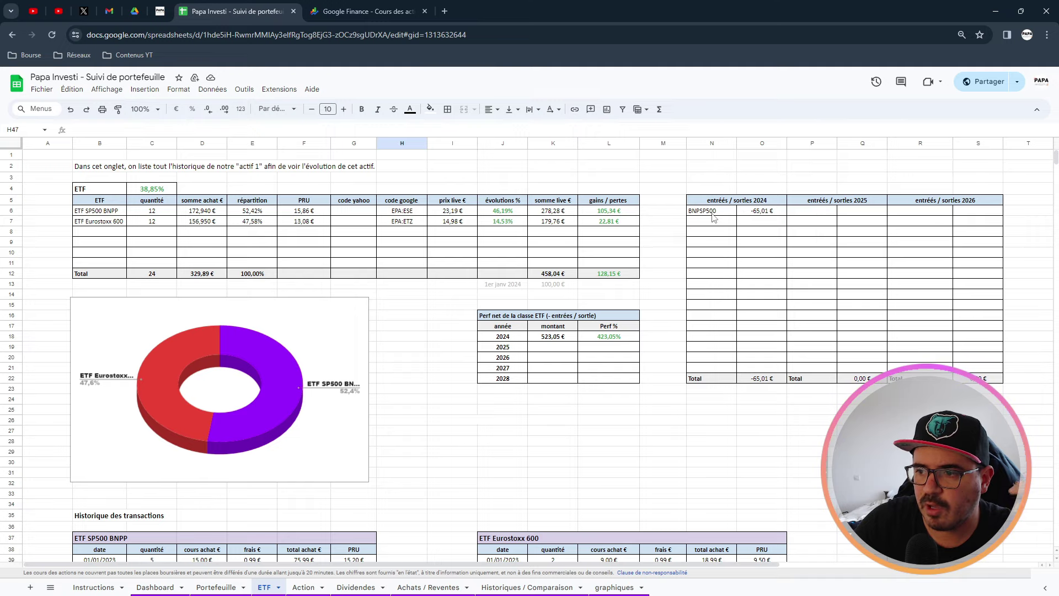
{"action": "left_click", "coordinate": [708, 212]}
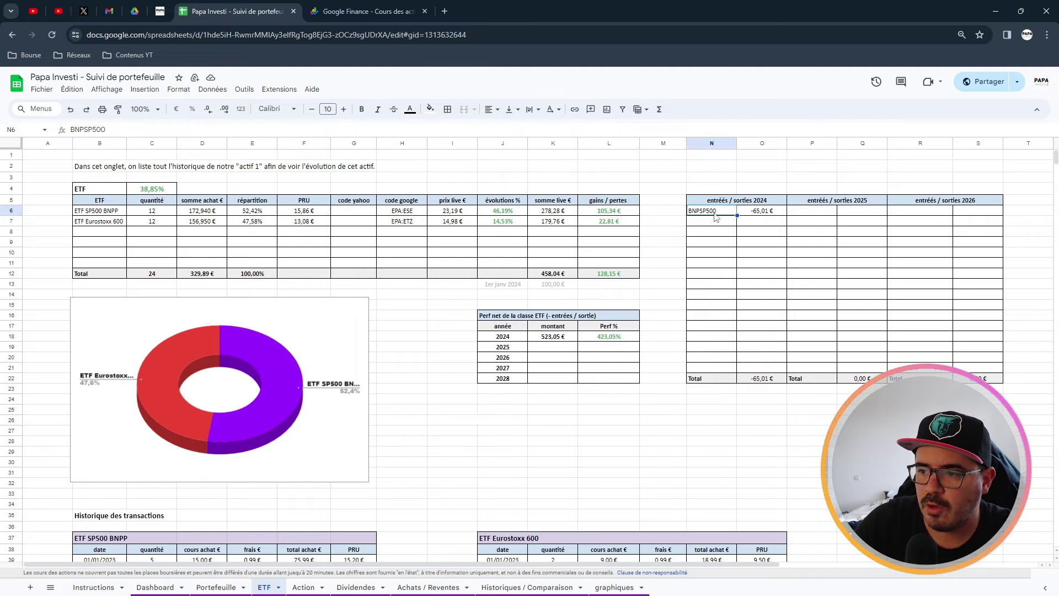
{"action": "left_click", "coordinate": [758, 212]}
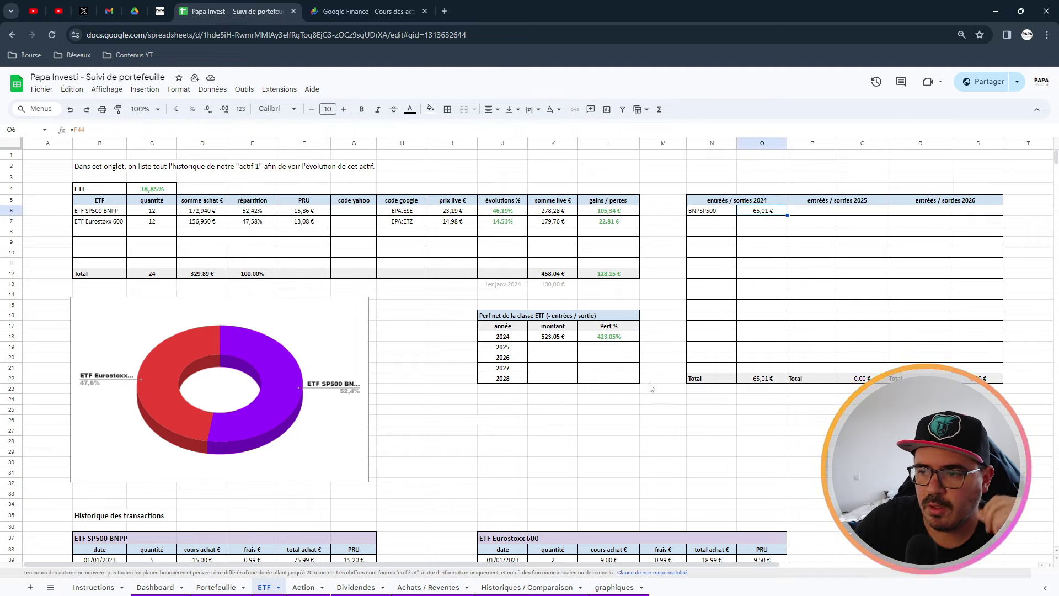
Inspect the 2024 Perf % formula in the ETF sheet's net performance table.
{"action": "scroll", "coordinate": [651, 411], "scroll_direction": "down", "scroll_amount": 2}
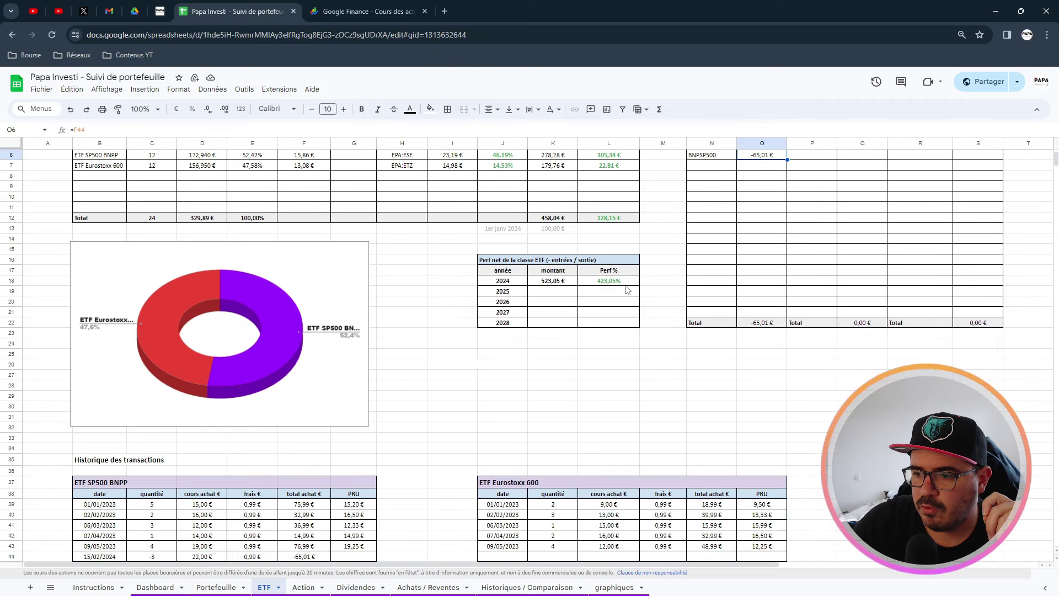
{"action": "left_click", "coordinate": [615, 287]}
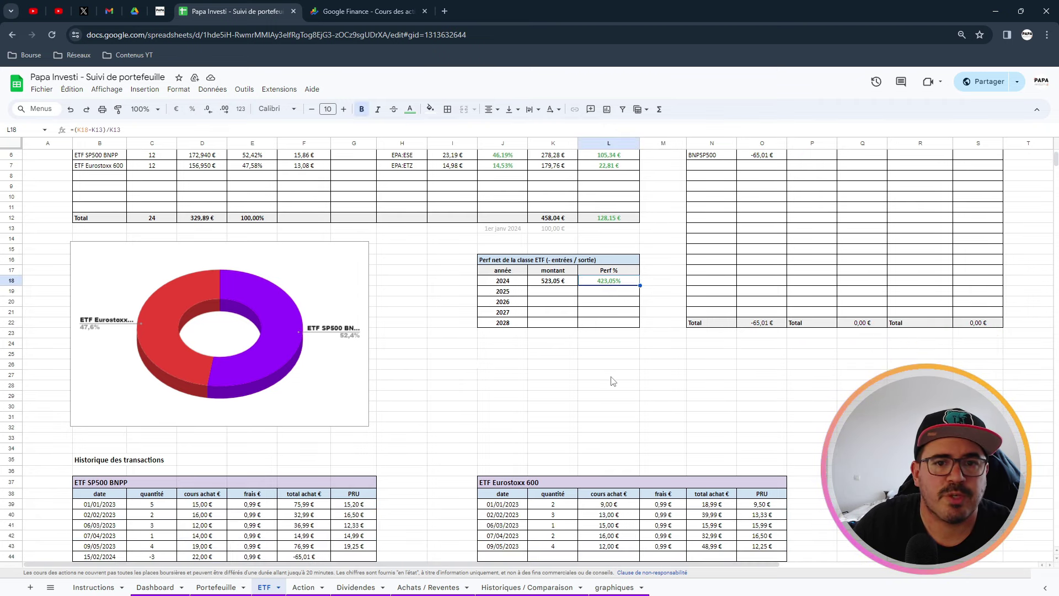
{"action": "scroll", "coordinate": [608, 387], "scroll_direction": "up", "scroll_amount": 2}
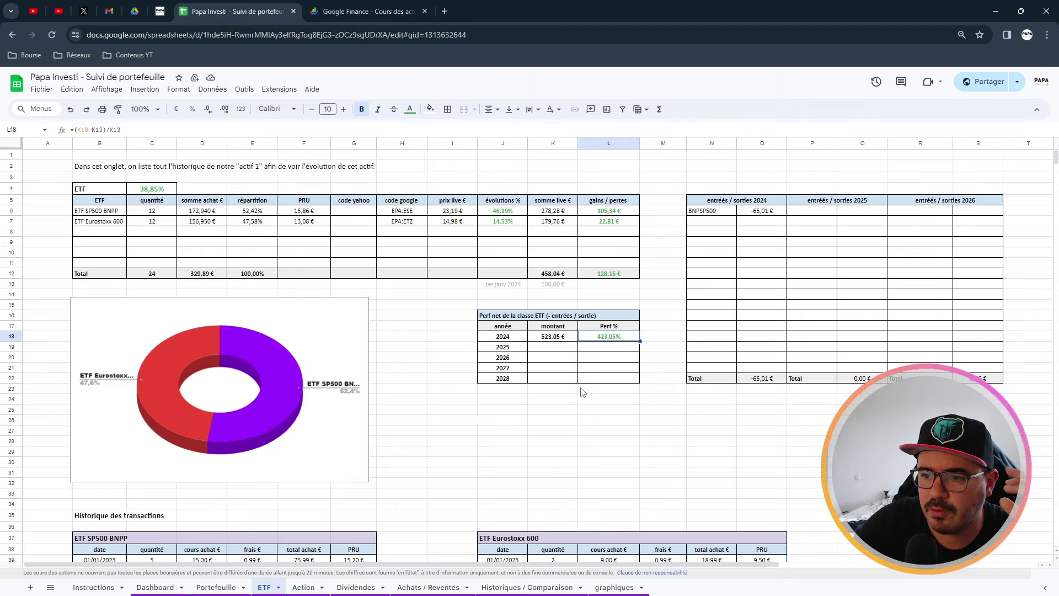
Clear the contents of the ETF SP500 BNPP transaction history table, cells B37:G45.
{"action": "scroll", "coordinate": [574, 392], "scroll_direction": "down", "scroll_amount": 5}
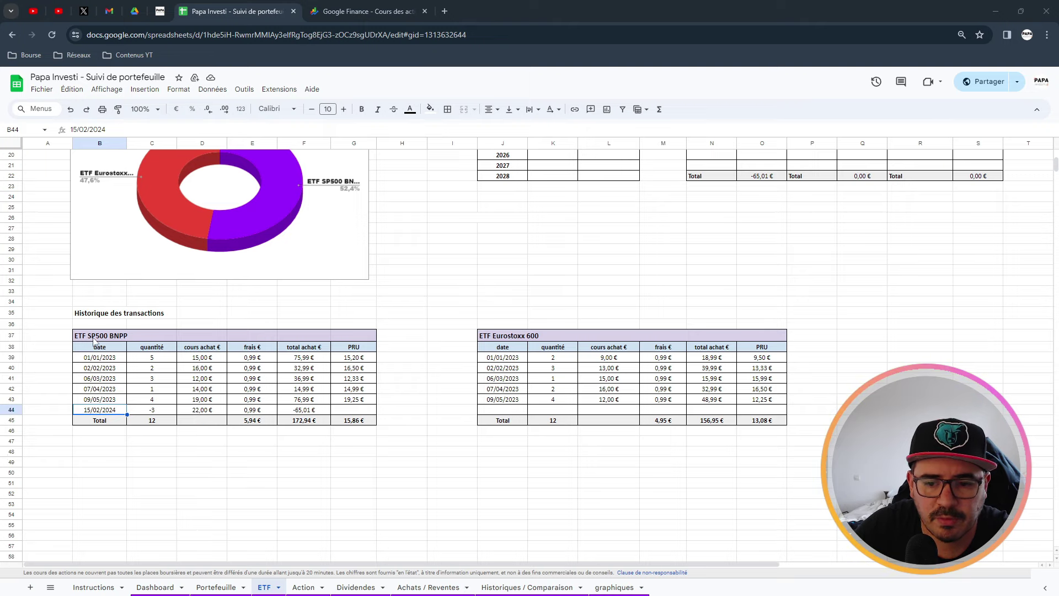
{"action": "left_click_drag", "start_coordinate": [97, 338], "coordinate": [342, 428]}
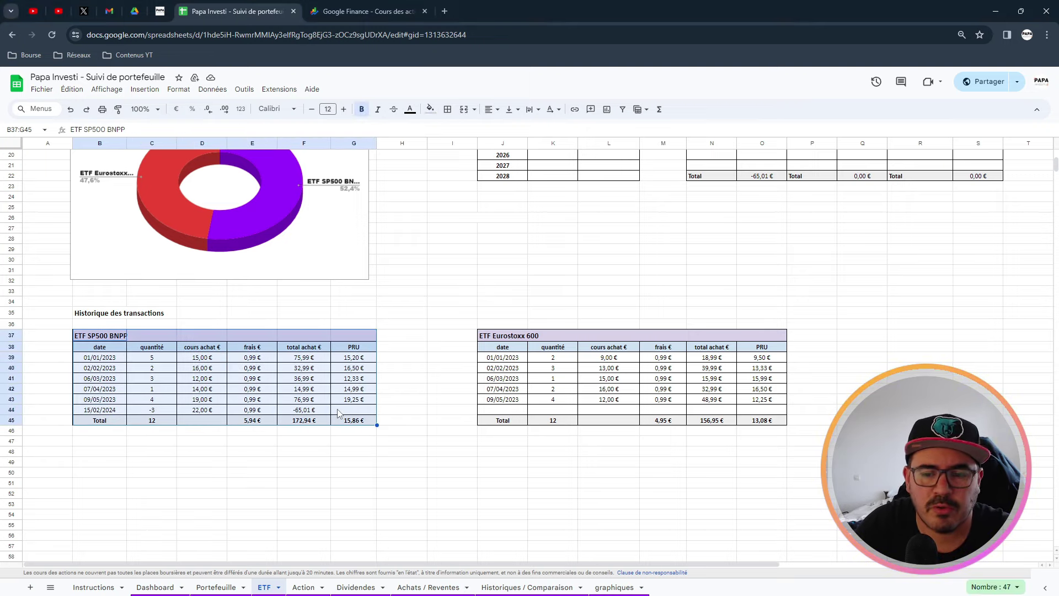
{"action": "key", "text": "Delete"}
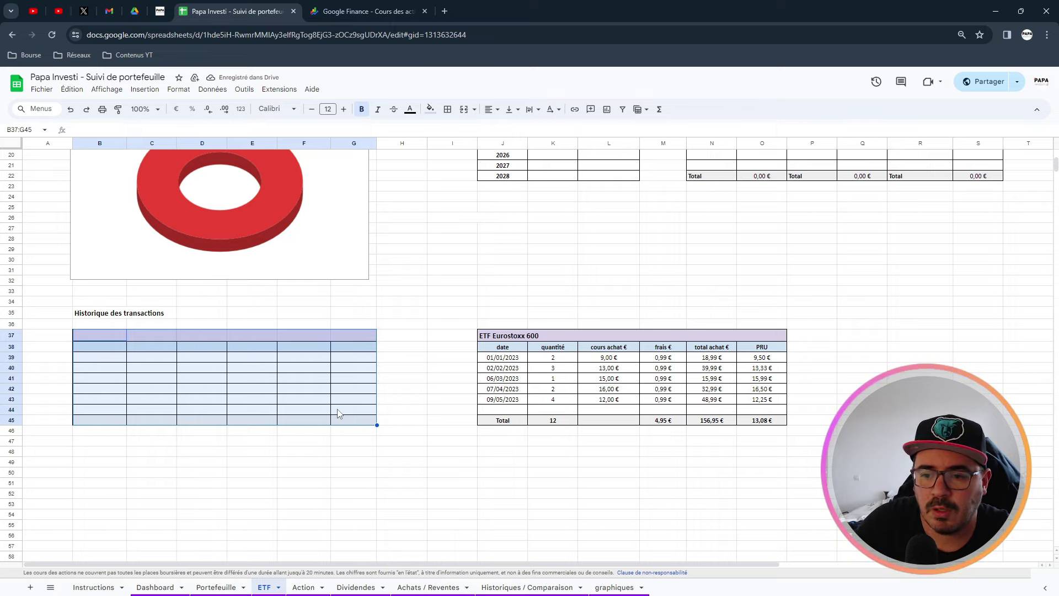
Examine how the cleared transactions affect the ETF summary row, donut chart, 2024 net amount and 2024 entries/exits table.
{"action": "scroll", "coordinate": [338, 412], "scroll_direction": "up", "scroll_amount": 5}
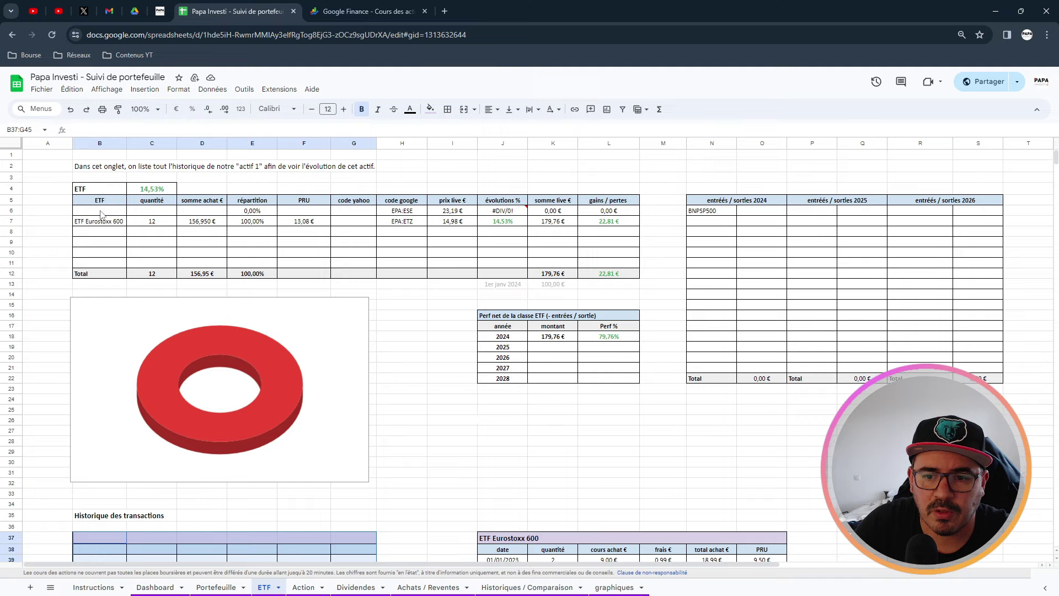
{"action": "left_click_drag", "start_coordinate": [101, 214], "coordinate": [607, 215]}
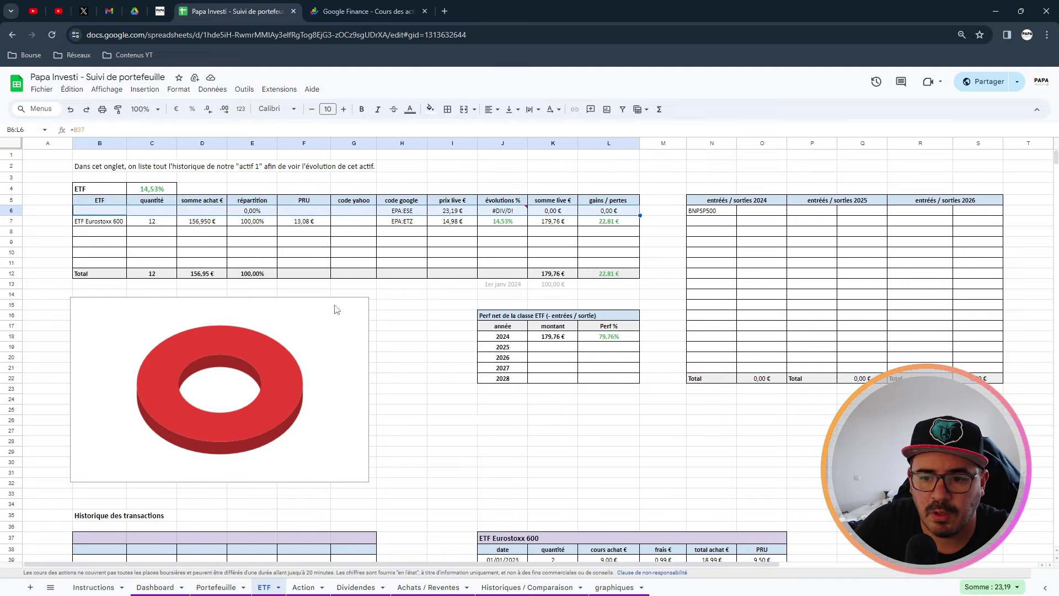
{"action": "left_click", "coordinate": [243, 348]}
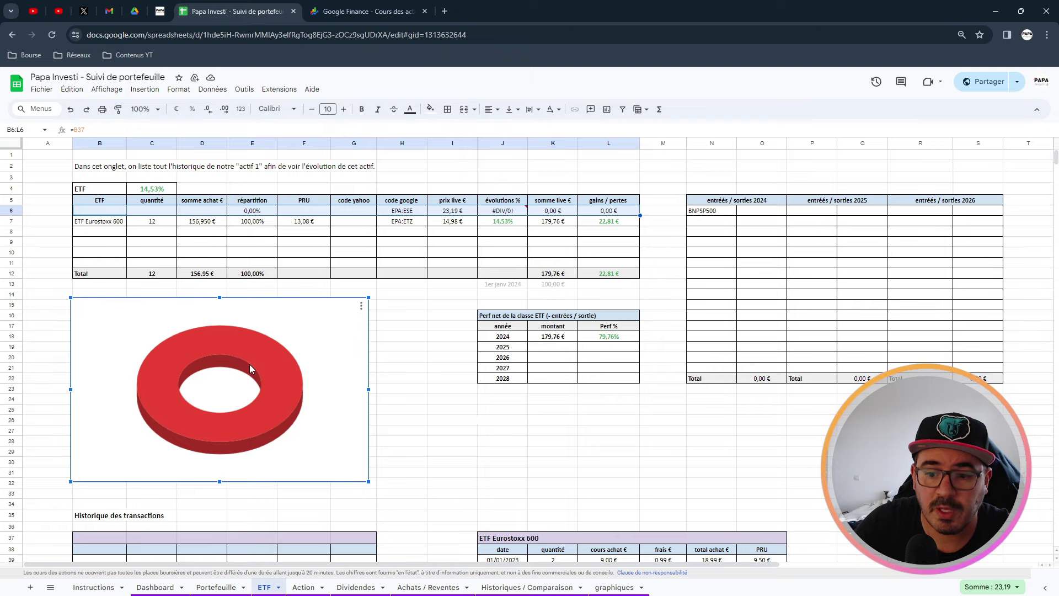
{"action": "left_click", "coordinate": [409, 357]}
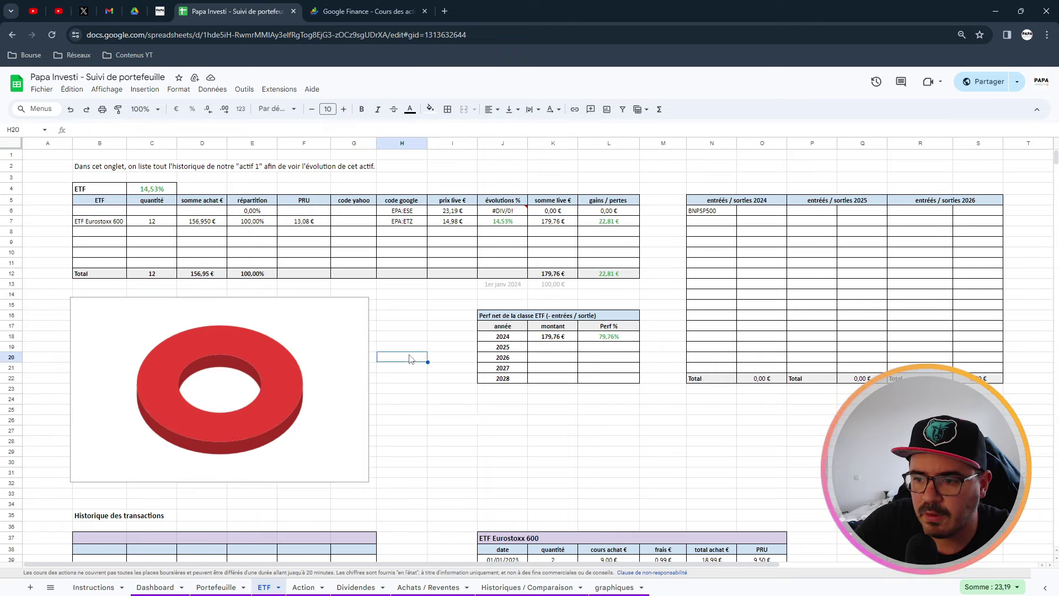
{"action": "left_click", "coordinate": [552, 337]}
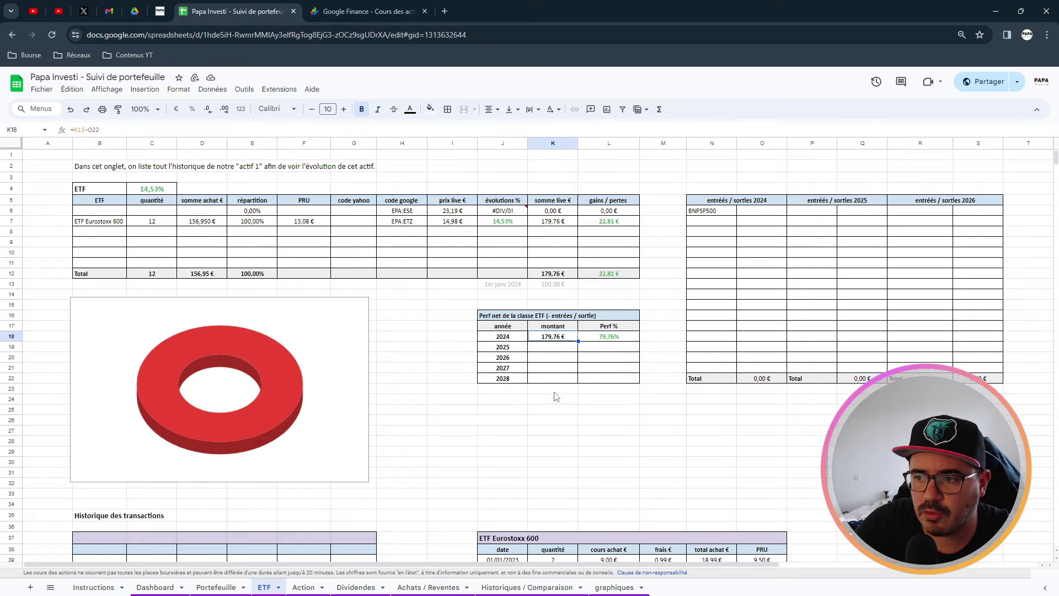
{"action": "left_click", "coordinate": [728, 213]}
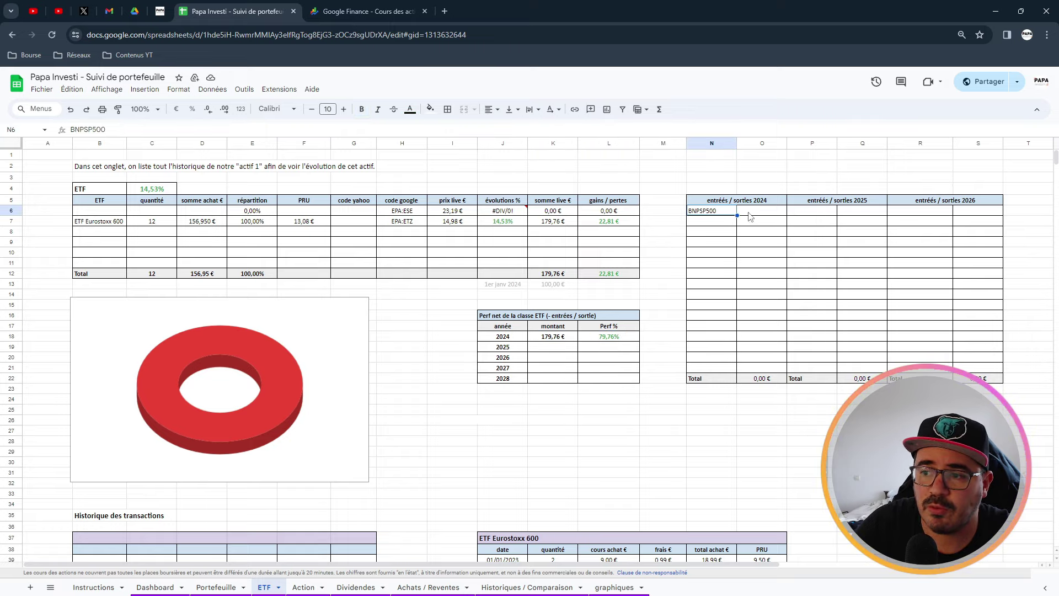
{"action": "left_click_drag", "start_coordinate": [751, 216], "coordinate": [750, 217]}
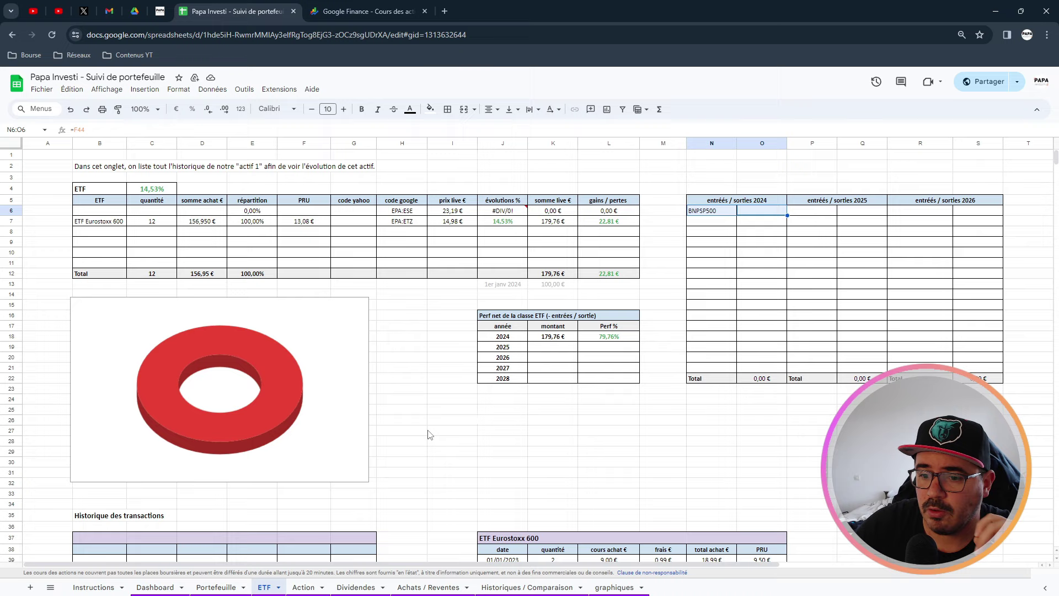
{"action": "scroll", "coordinate": [431, 431], "scroll_direction": "down", "scroll_amount": 3}
{"action": "scroll", "coordinate": [440, 393], "scroll_direction": "up", "scroll_amount": 3}
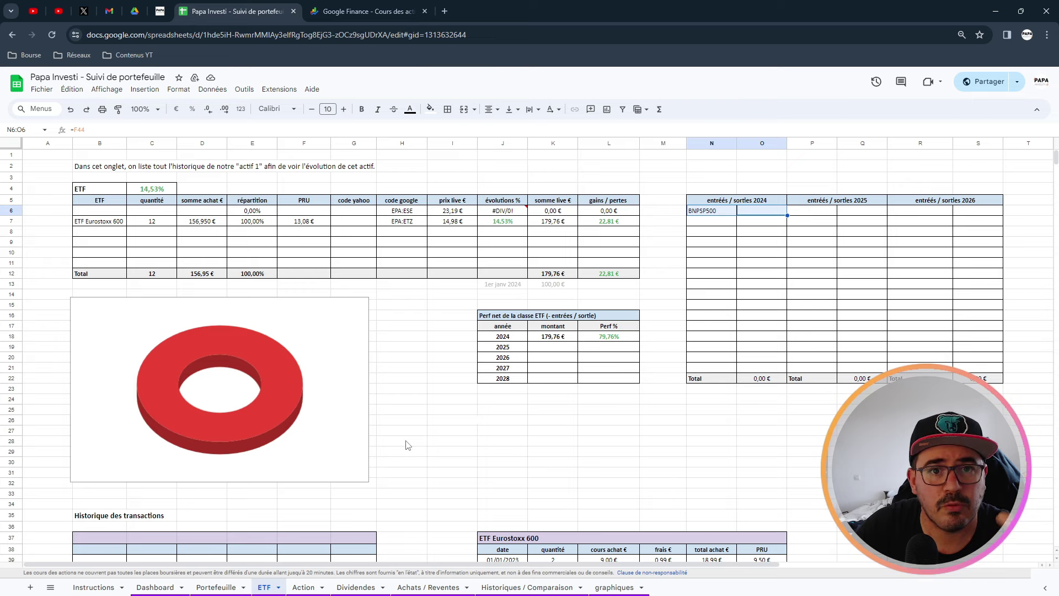
Open the Action sheet and review its summary table and the Air liquide and Vinci transaction tables.
{"action": "left_click", "coordinate": [428, 587]}
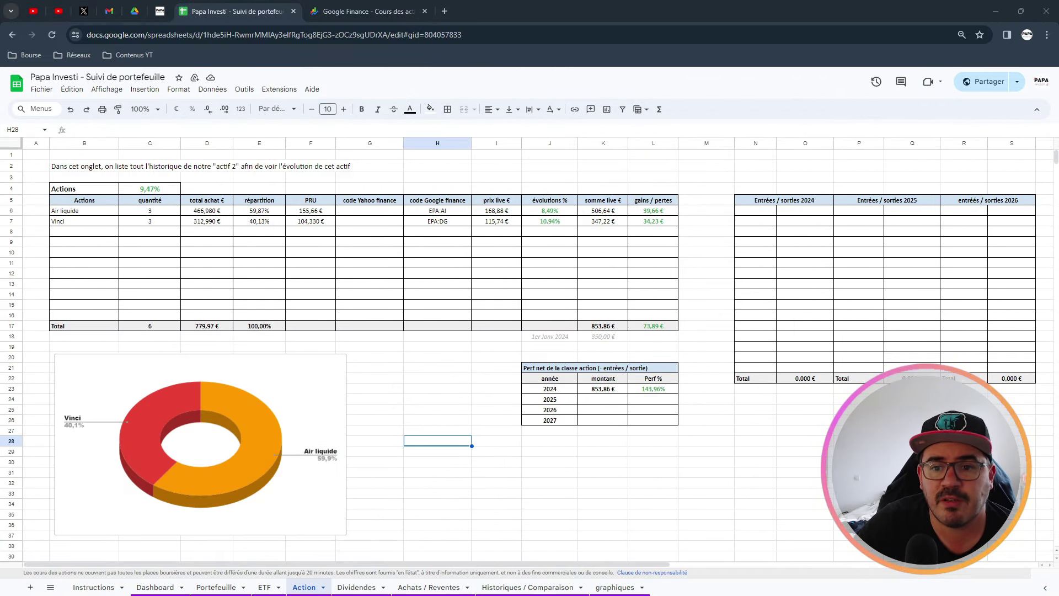
{"action": "left_click", "coordinate": [83, 190]}
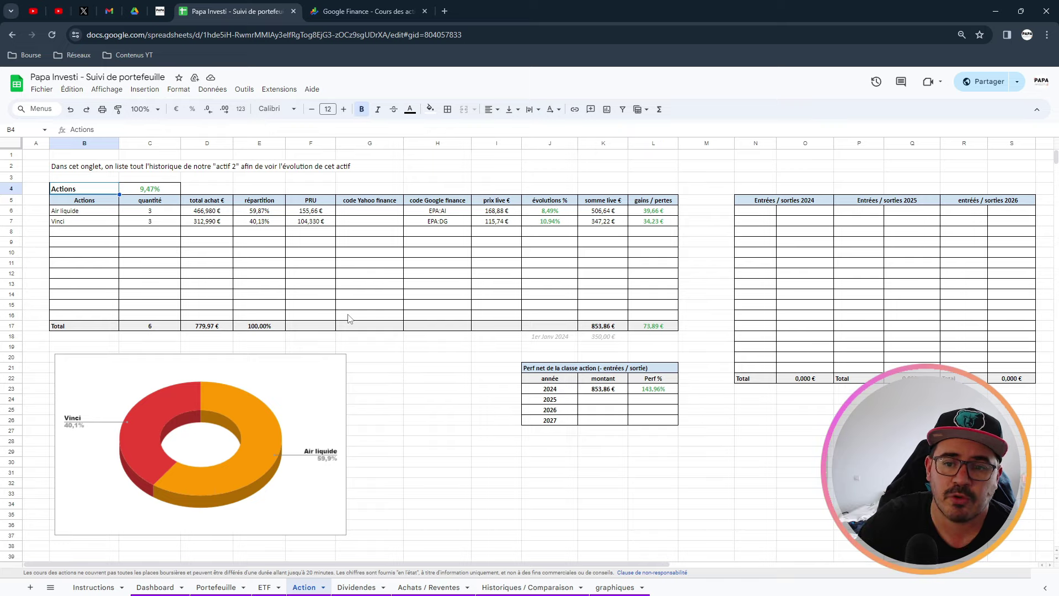
{"action": "left_click", "coordinate": [396, 360]}
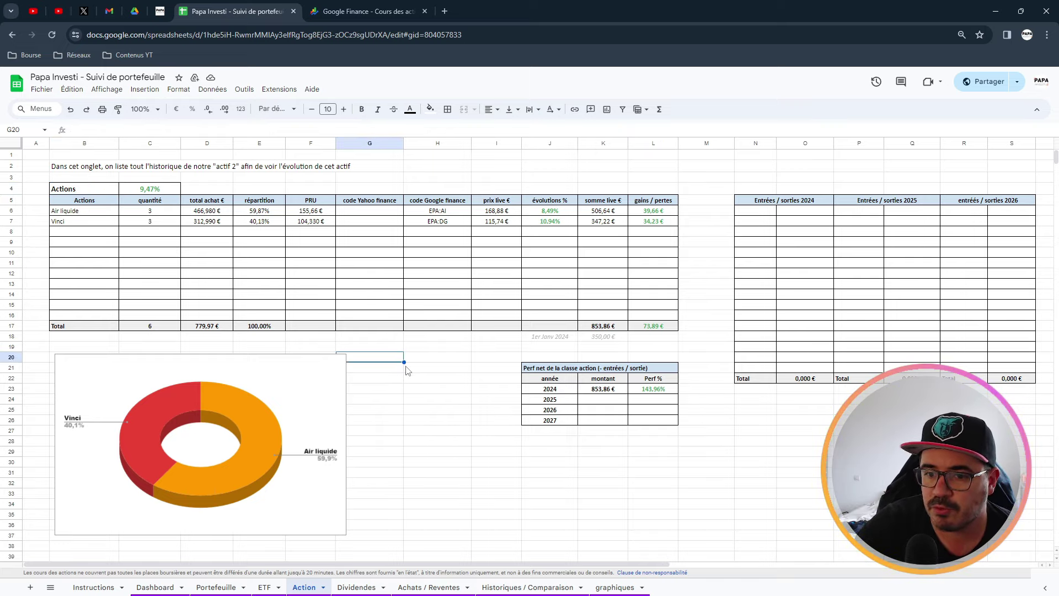
{"action": "scroll", "coordinate": [407, 371], "scroll_direction": "down", "scroll_amount": 5}
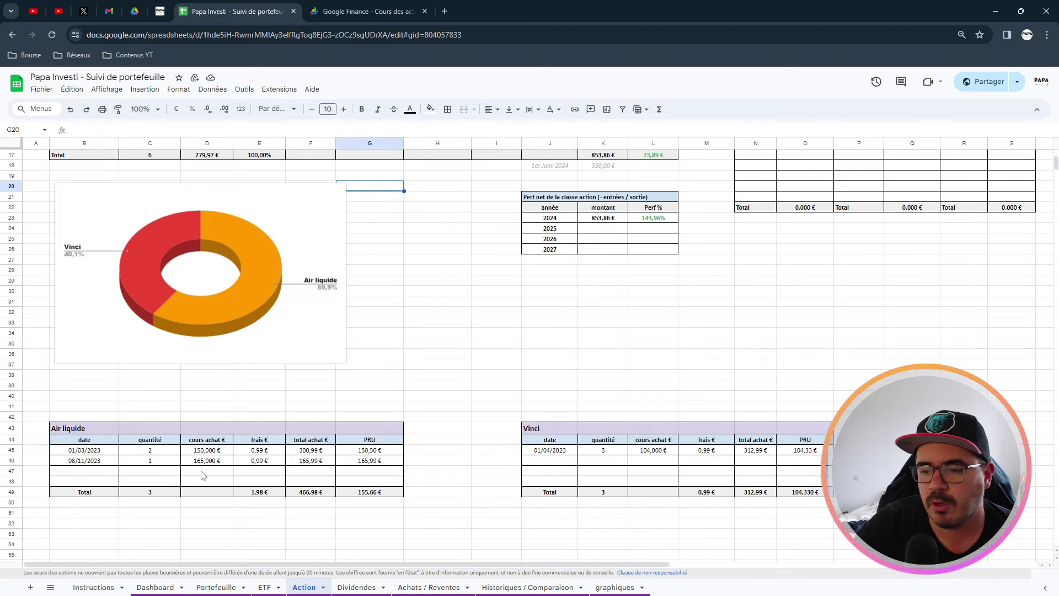
{"action": "scroll", "coordinate": [391, 272], "scroll_direction": "up", "scroll_amount": 5}
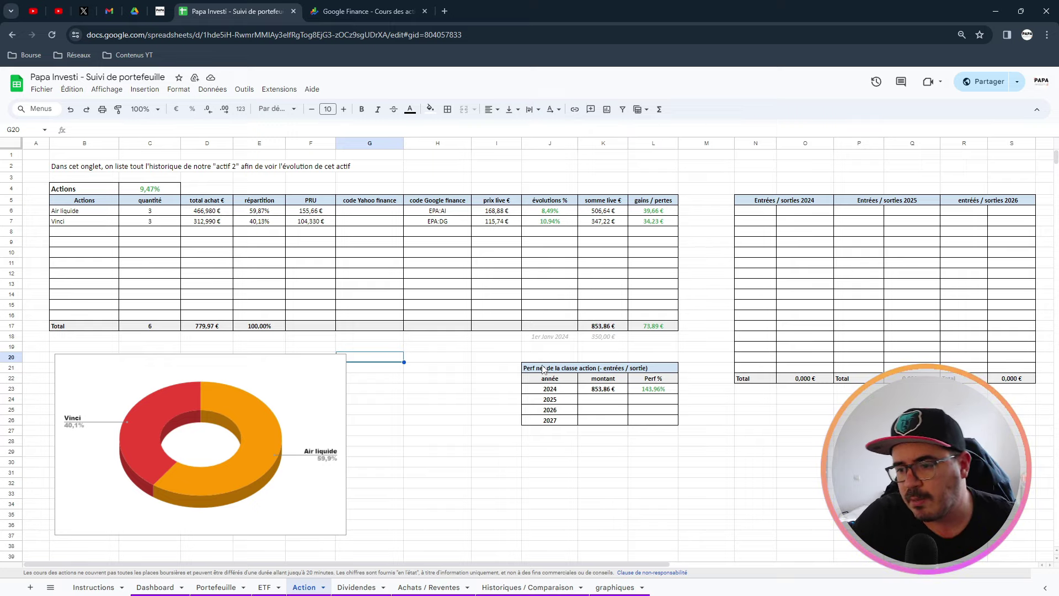
Review the Action sheet's net performance table, yearly entries/exits tables and stock transaction histories.
{"action": "left_click_drag", "start_coordinate": [544, 368], "coordinate": [587, 424]}
{"action": "left_click", "coordinate": [598, 445]}
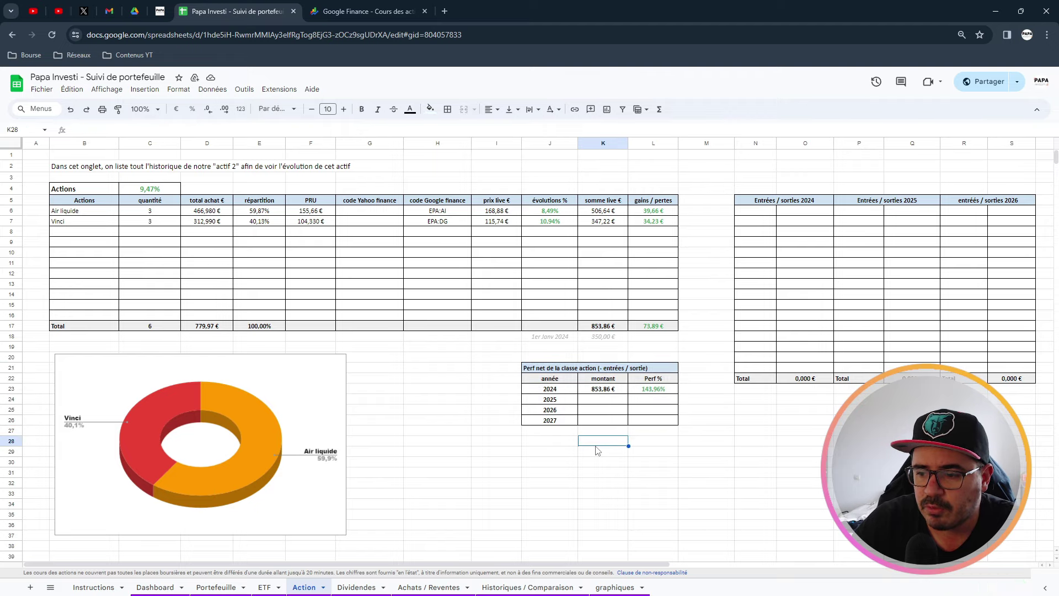
{"action": "left_click_drag", "start_coordinate": [752, 206], "coordinate": [910, 386]}
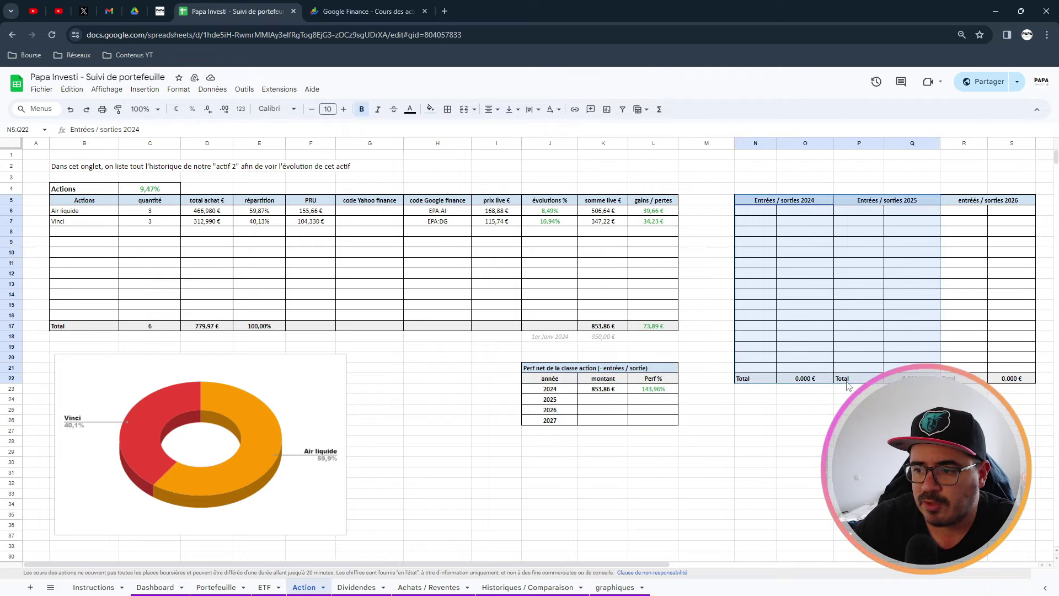
{"action": "left_click", "coordinate": [790, 430]}
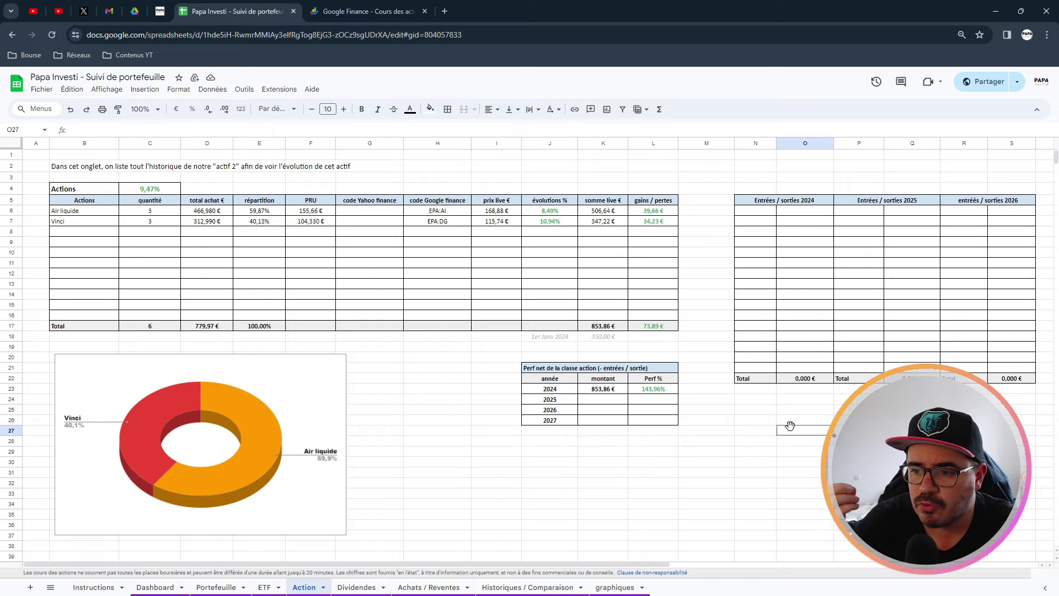
{"action": "scroll", "coordinate": [473, 450], "scroll_direction": "down", "scroll_amount": 8}
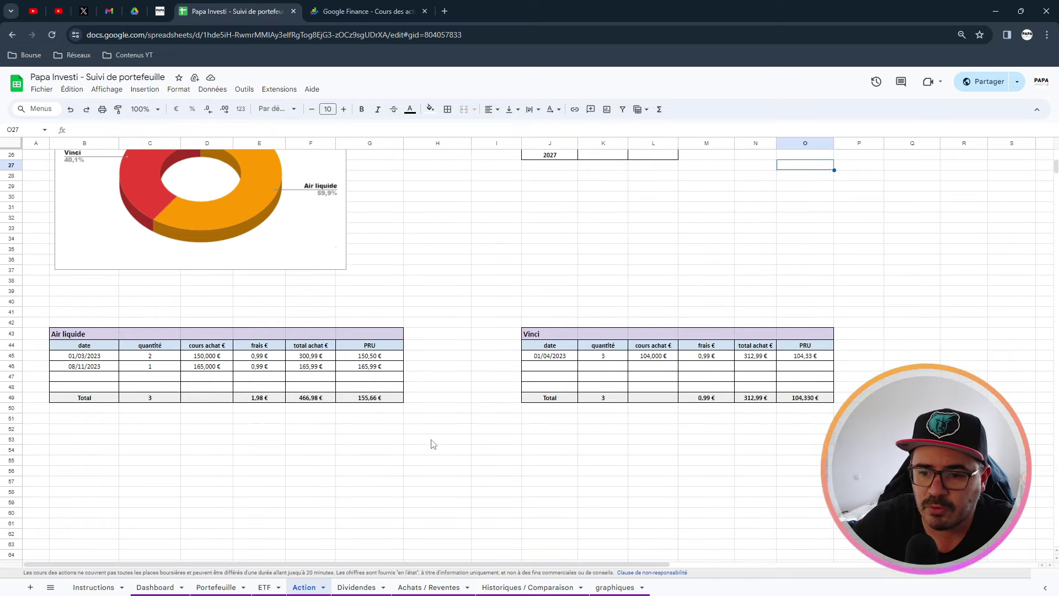
{"action": "scroll", "coordinate": [434, 444], "scroll_direction": "up", "scroll_amount": 8}
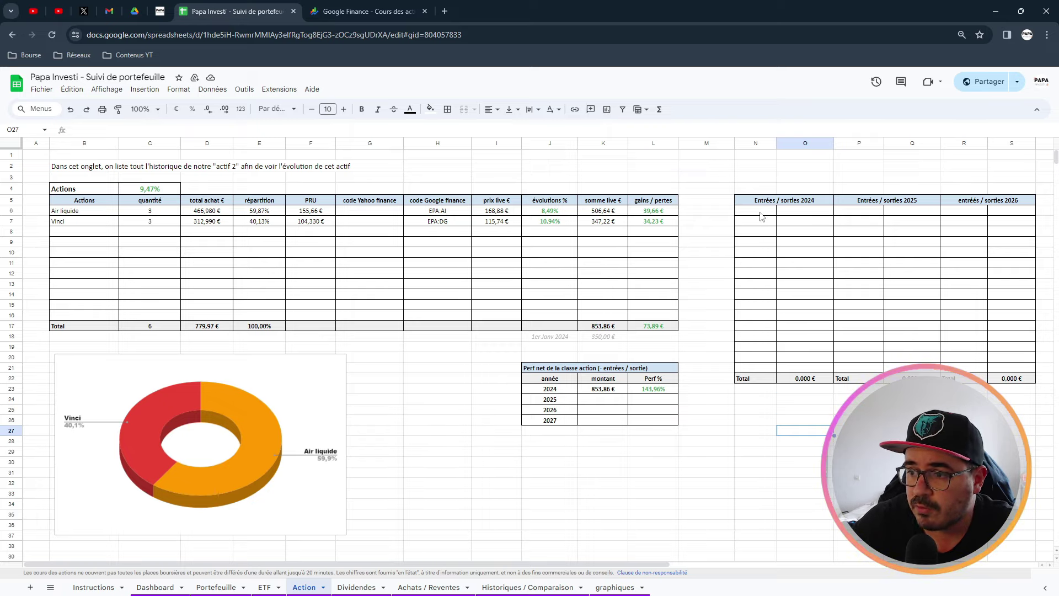
{"action": "left_click_drag", "start_coordinate": [762, 216], "coordinate": [809, 372]}
{"action": "left_click", "coordinate": [760, 441]}
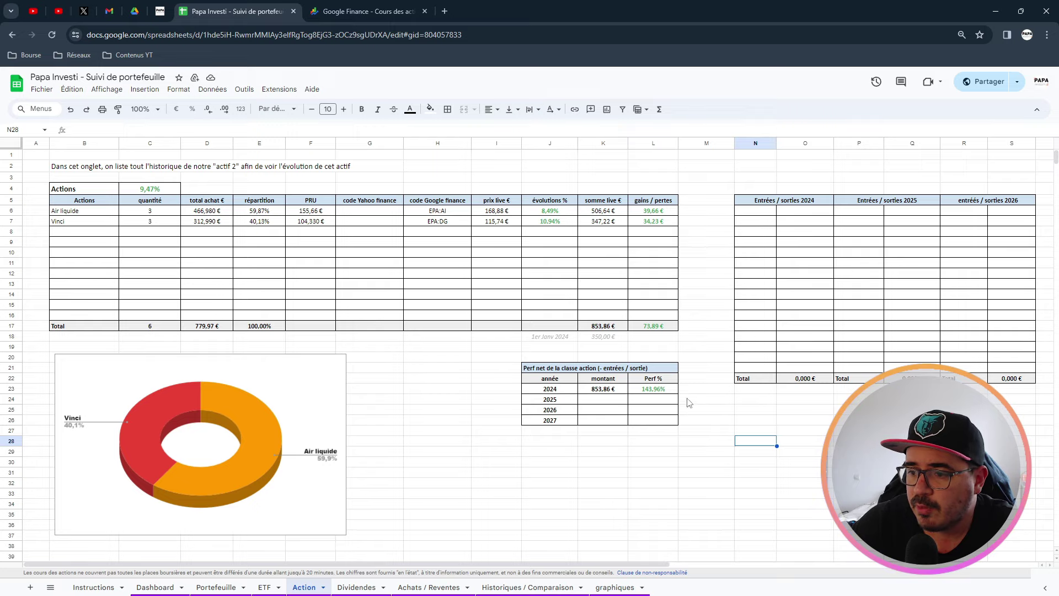
Inspect the 1er Janv 2024 reference amount and the 2024 Perf % formula on the Action sheet.
{"action": "left_click", "coordinate": [558, 338]}
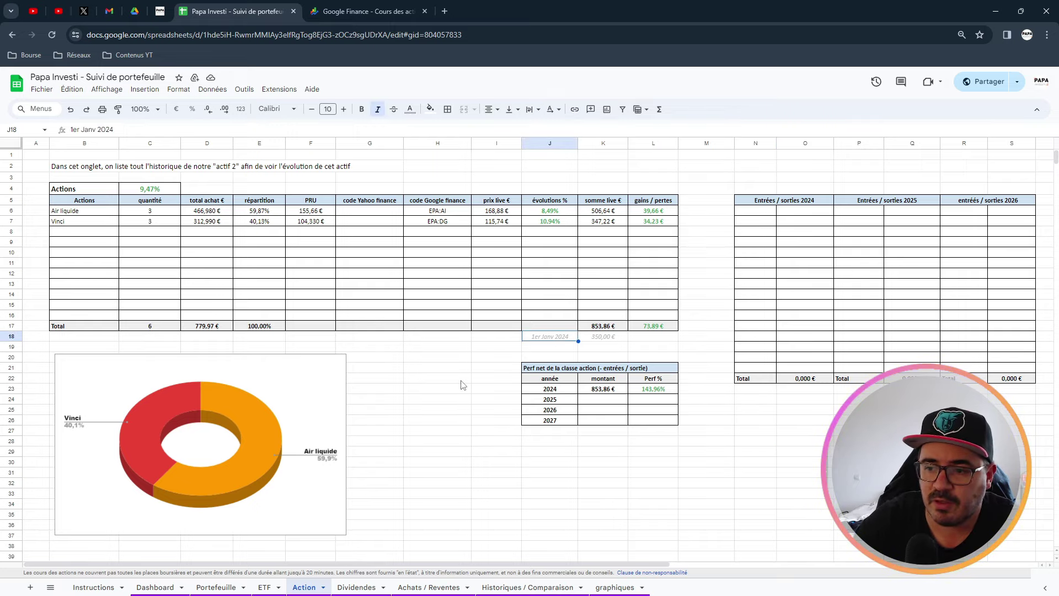
{"action": "left_click", "coordinate": [601, 338]}
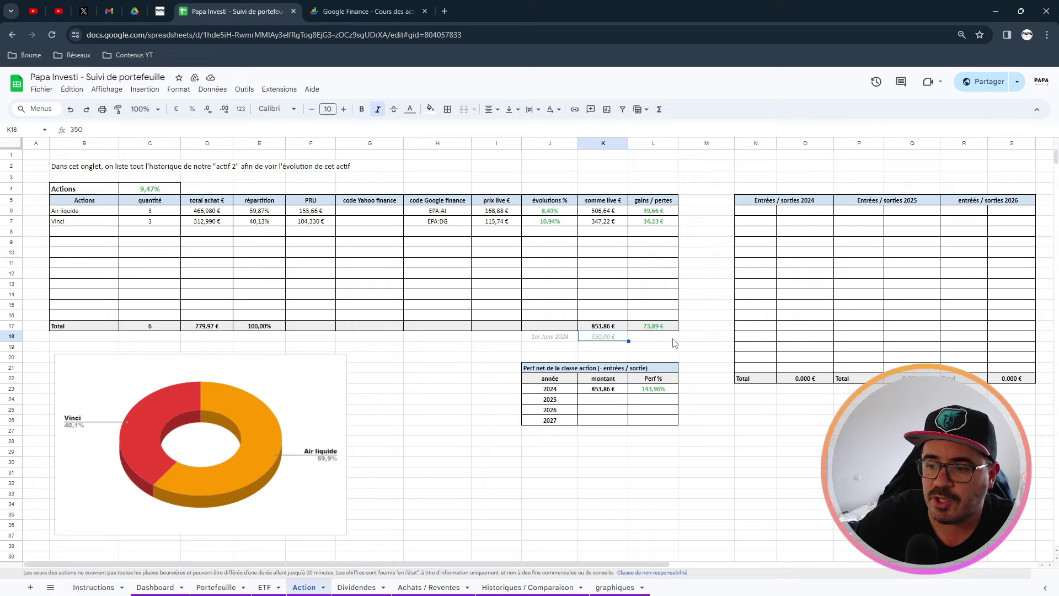
{"action": "left_click", "coordinate": [651, 390]}
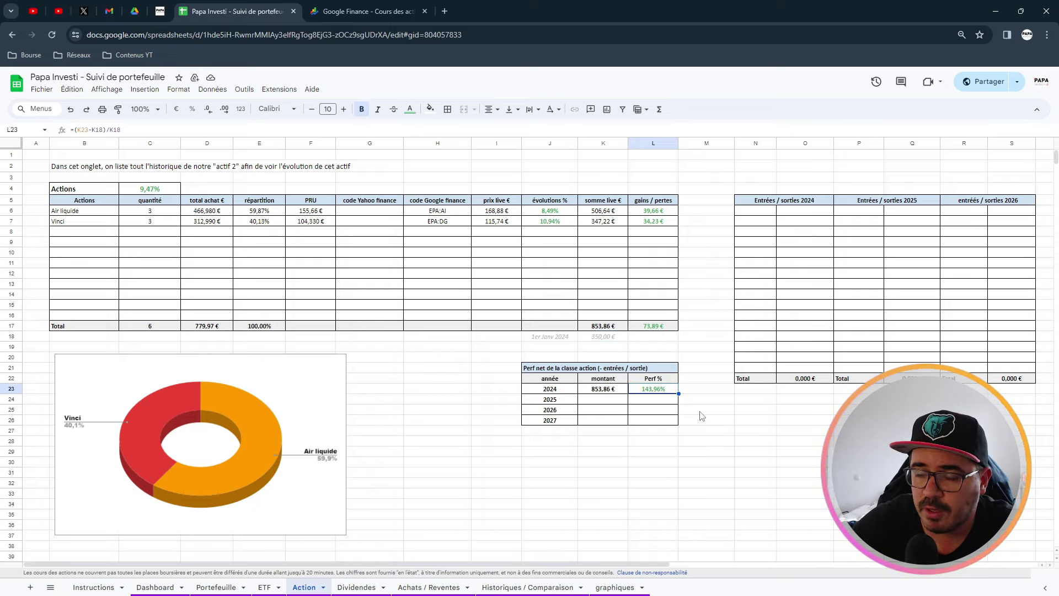
{"action": "left_click", "coordinate": [469, 421]}
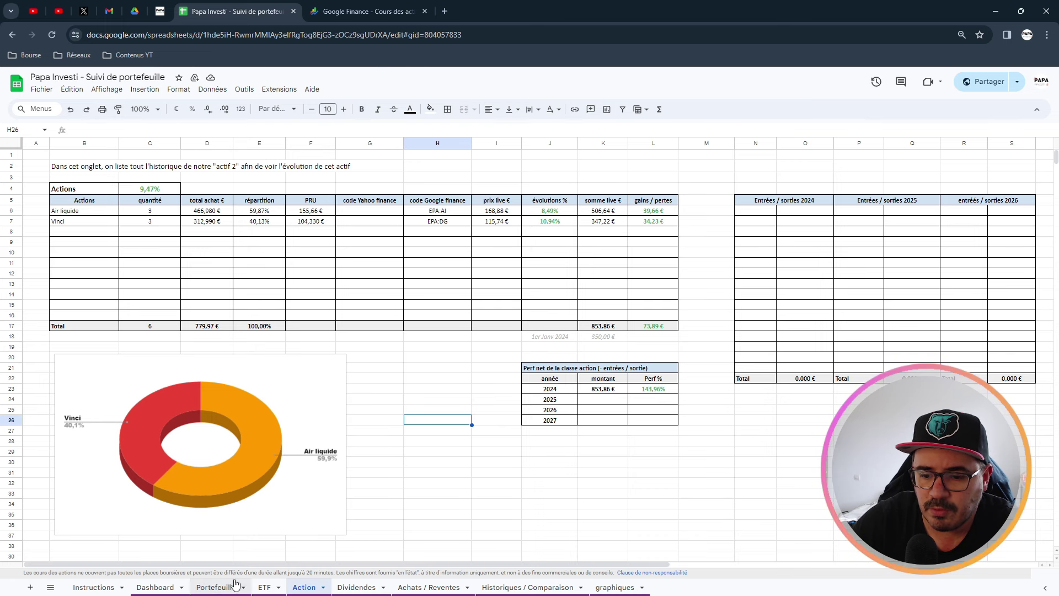
Open the Portefeuille sheet and check the references behind the Actions label and the ETF amount.
{"action": "left_click", "coordinate": [216, 588]}
{"action": "left_click", "coordinate": [472, 344]}
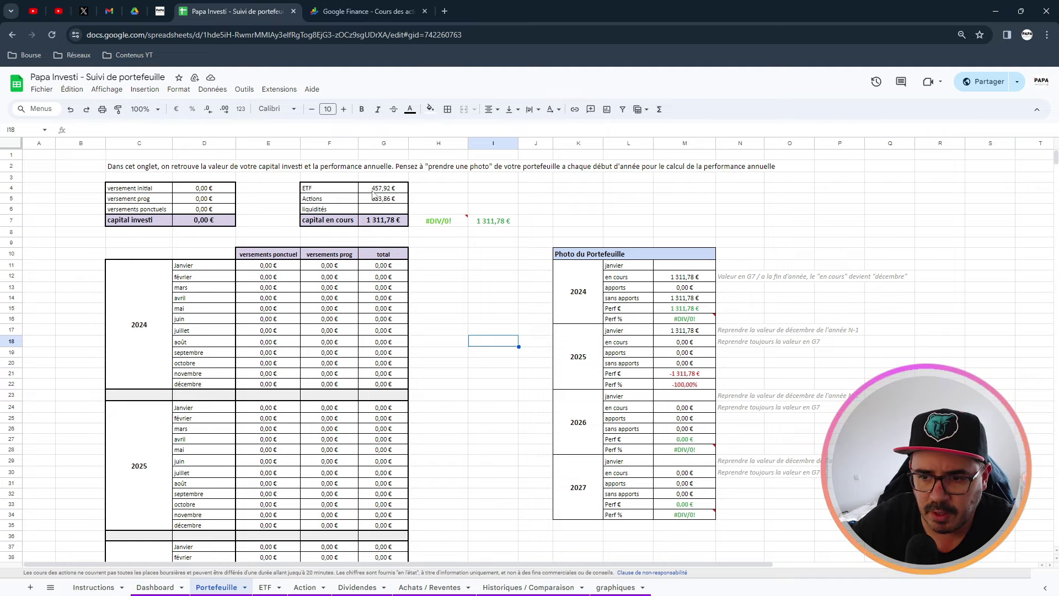
{"action": "left_click", "coordinate": [346, 191]}
{"action": "left_click", "coordinate": [341, 201]}
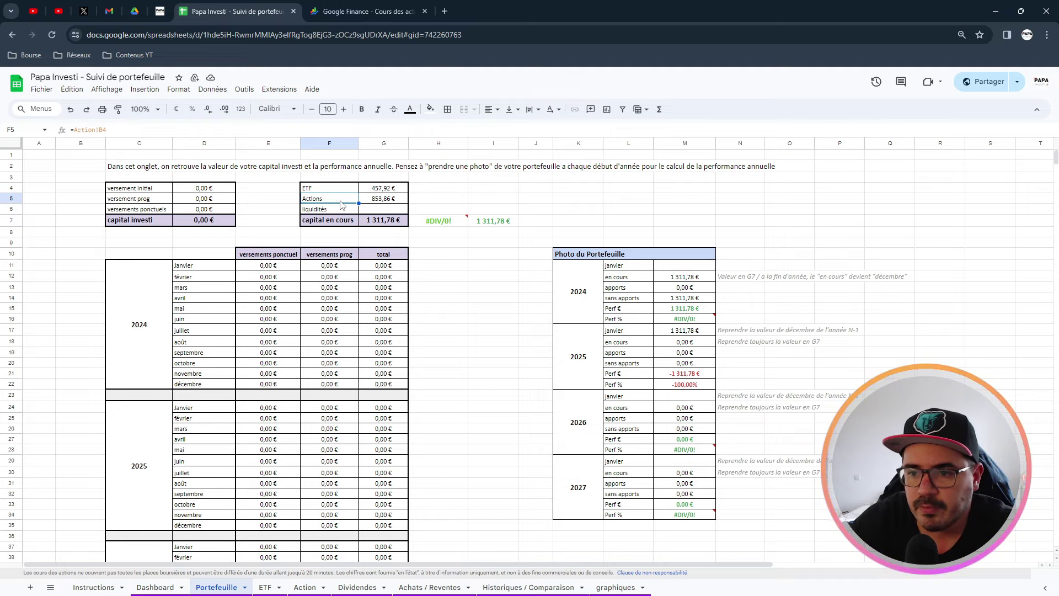
{"action": "left_click", "coordinate": [375, 189]}
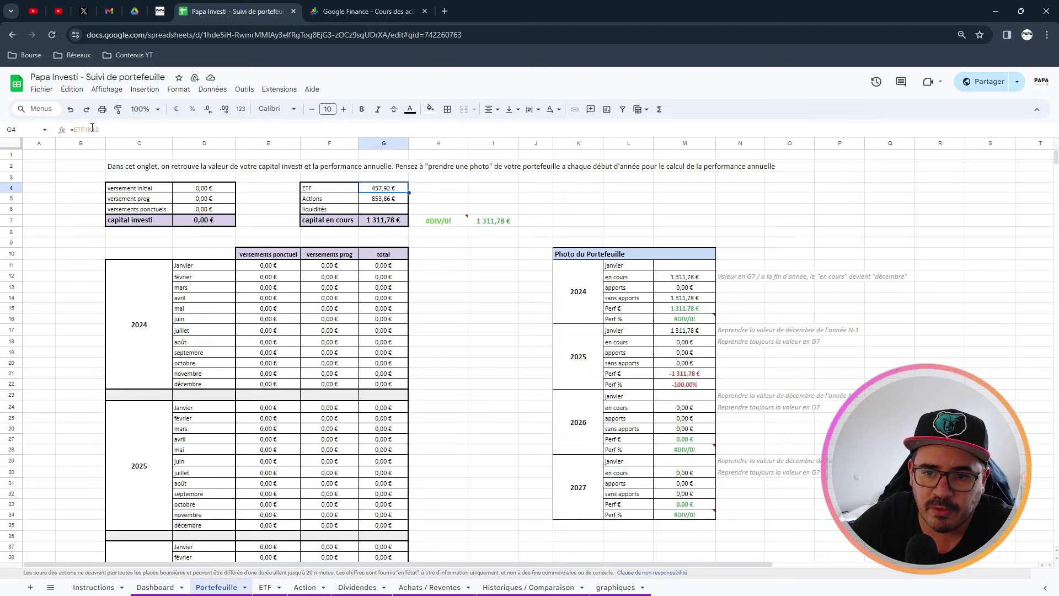
Trace the ETF and Actions amounts on the Portefeuille sheet back to their respective asset sheets.
{"action": "left_click", "coordinate": [266, 587]}
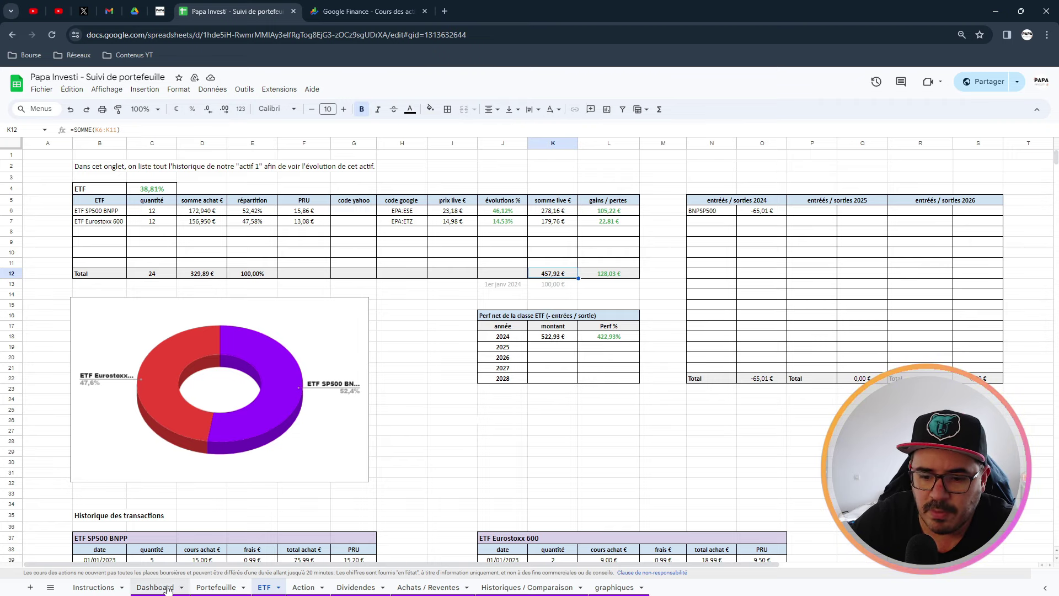
{"action": "left_click", "coordinate": [216, 586]}
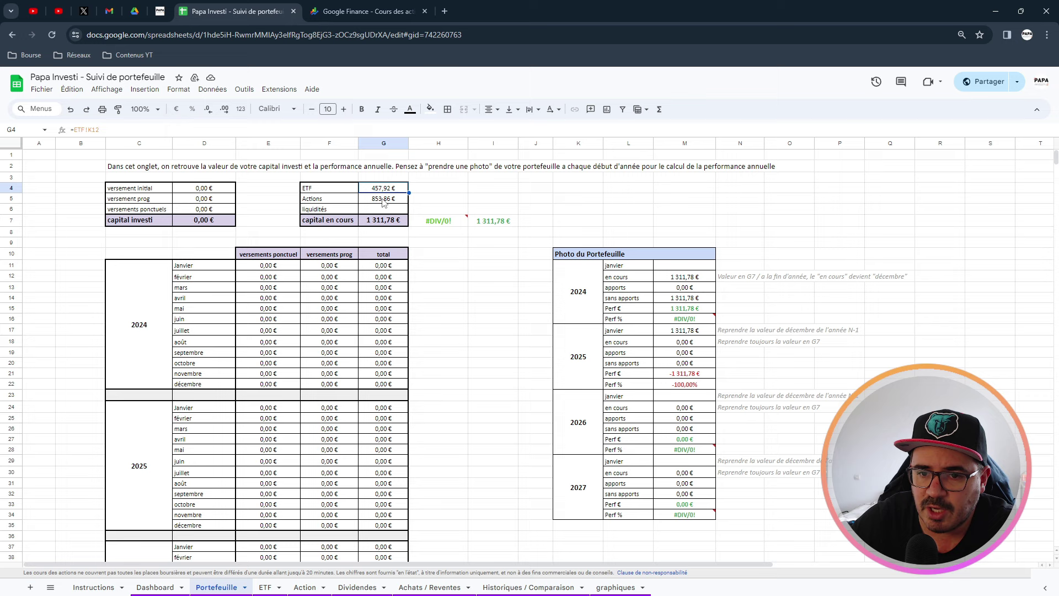
{"action": "left_click", "coordinate": [385, 201]}
{"action": "left_click", "coordinate": [298, 588]}
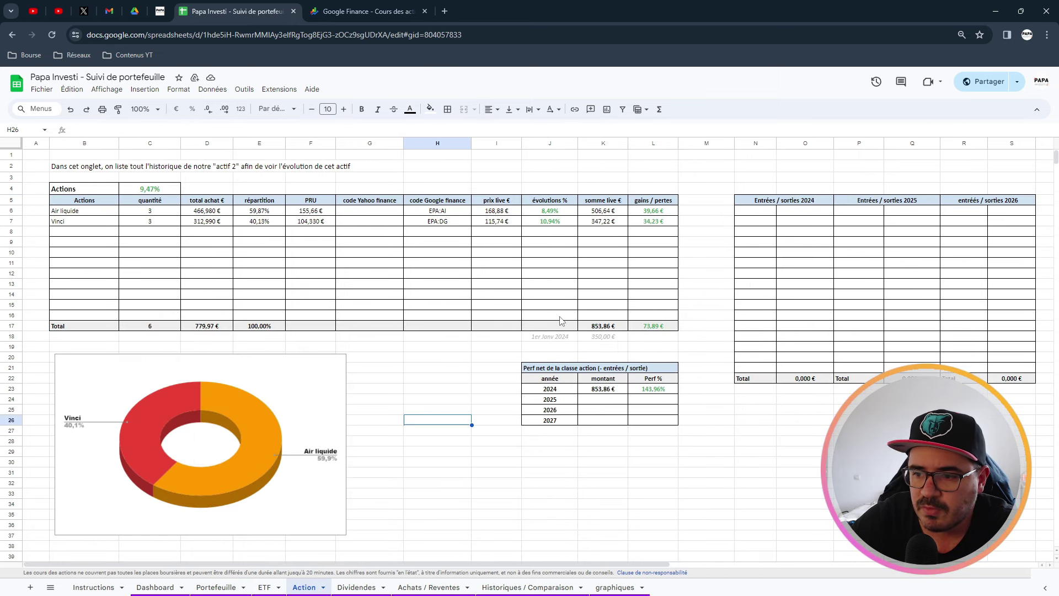
Check the live total on the Action sheet, and set liquidités on the Portefeuille sheet to 200 €.
{"action": "left_click", "coordinate": [600, 328]}
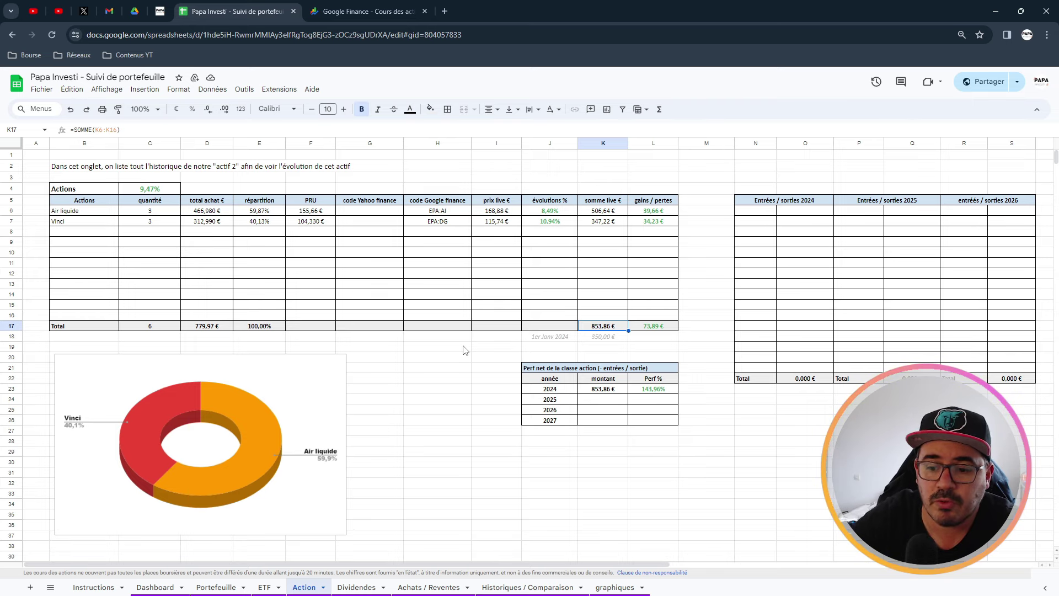
{"action": "left_click", "coordinate": [216, 588]}
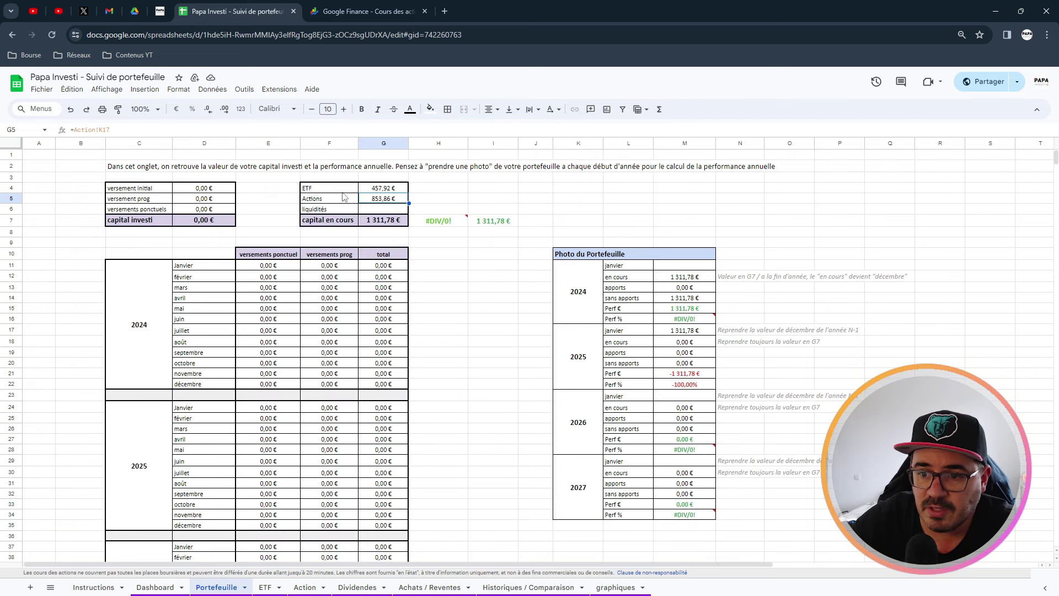
{"action": "left_click", "coordinate": [377, 212]}
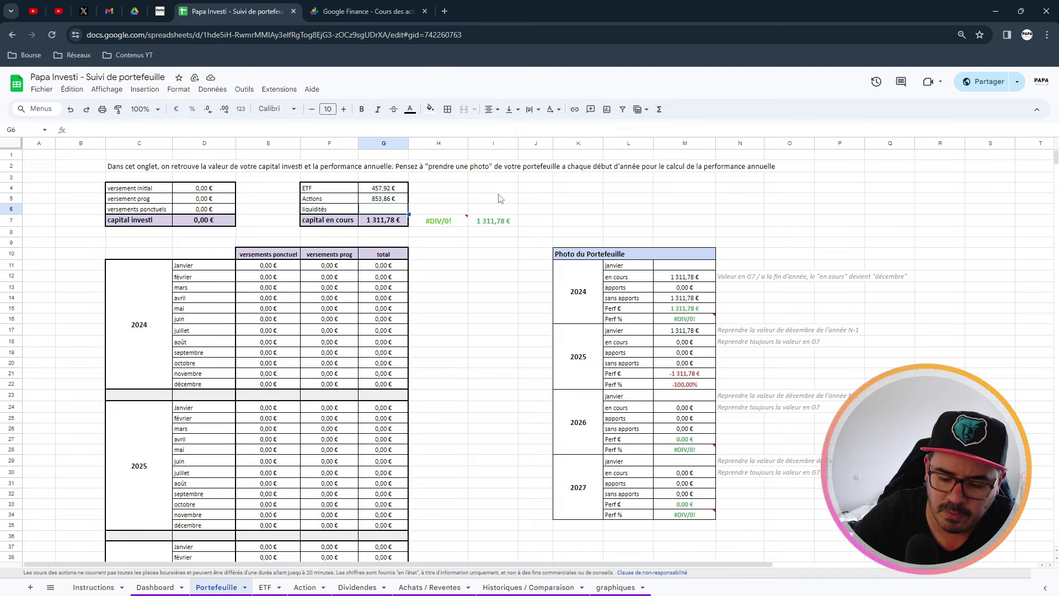
{"action": "type", "text": "200"}
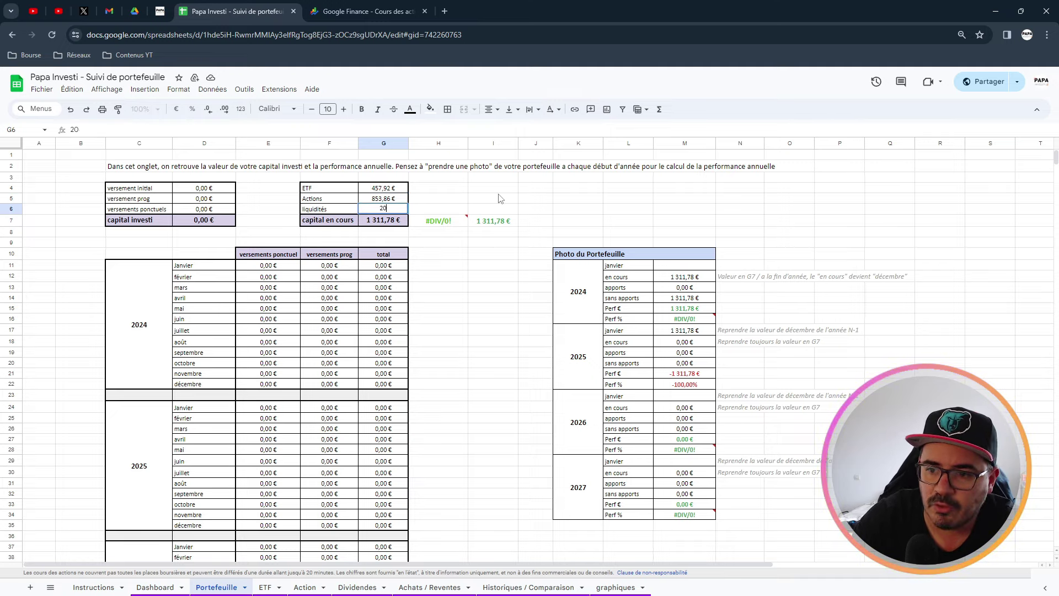
{"action": "key", "text": "Return"}
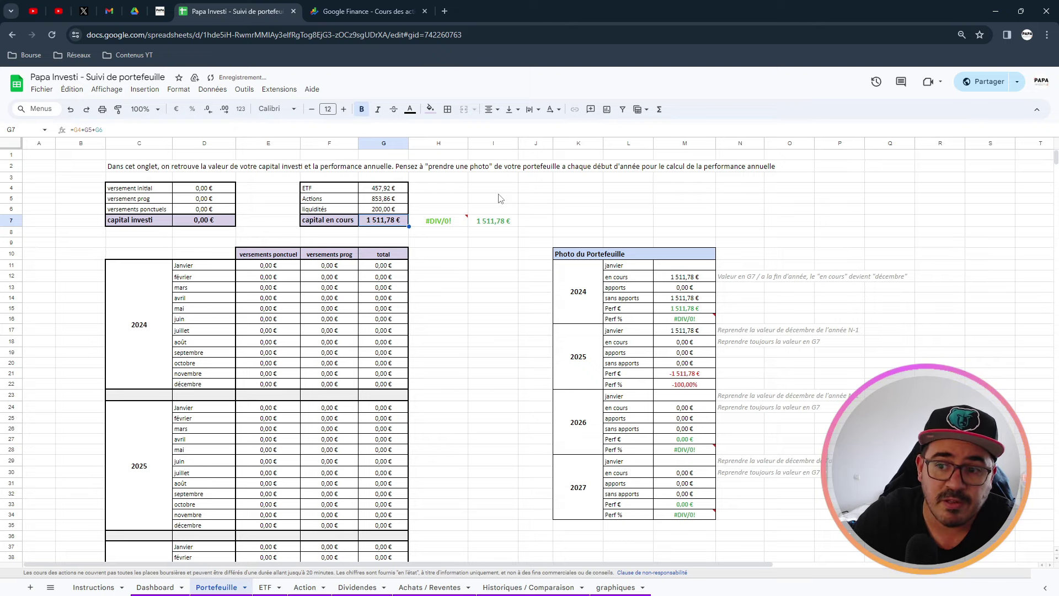
{"action": "key", "text": "Up"}
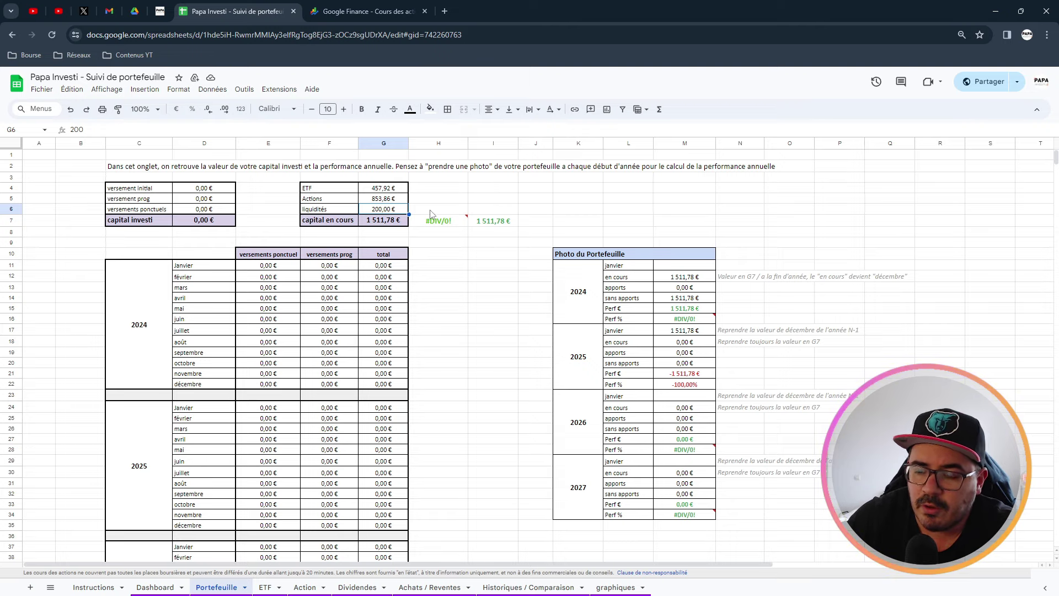
Inspect the capital en cours formula and the ETF, Actions and liquidités amounts that feed it.
{"action": "left_click", "coordinate": [383, 223]}
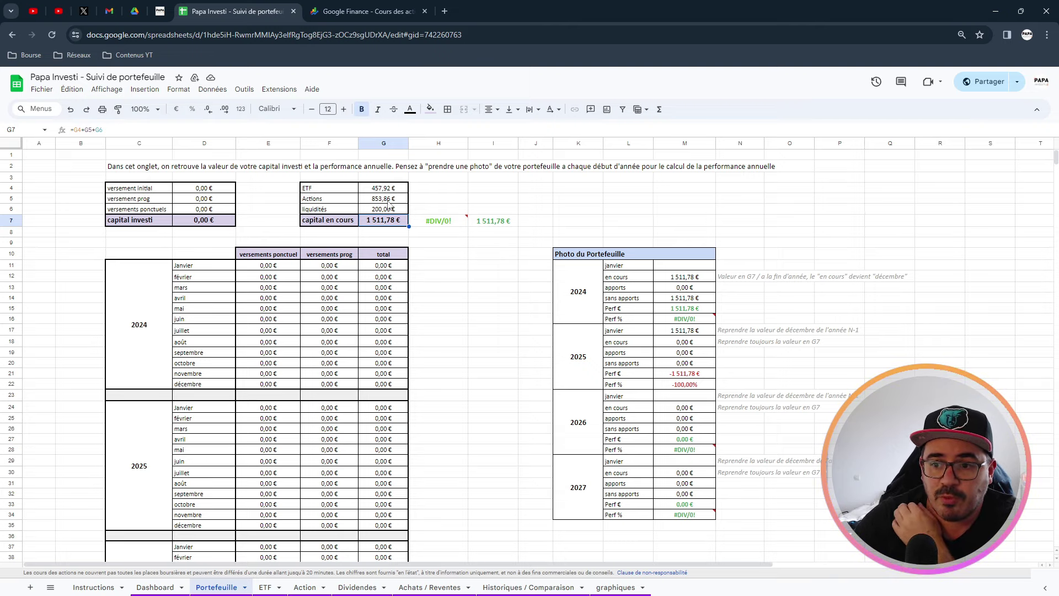
{"action": "left_click_drag", "start_coordinate": [383, 189], "coordinate": [384, 209]}
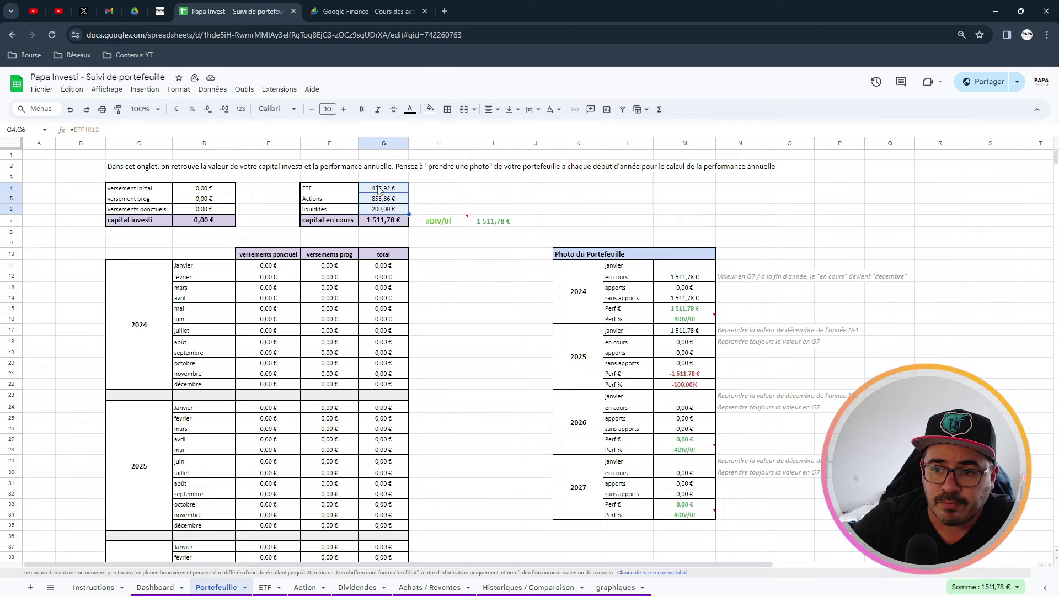
{"action": "left_click", "coordinate": [380, 191]}
{"action": "left_click", "coordinate": [380, 210]}
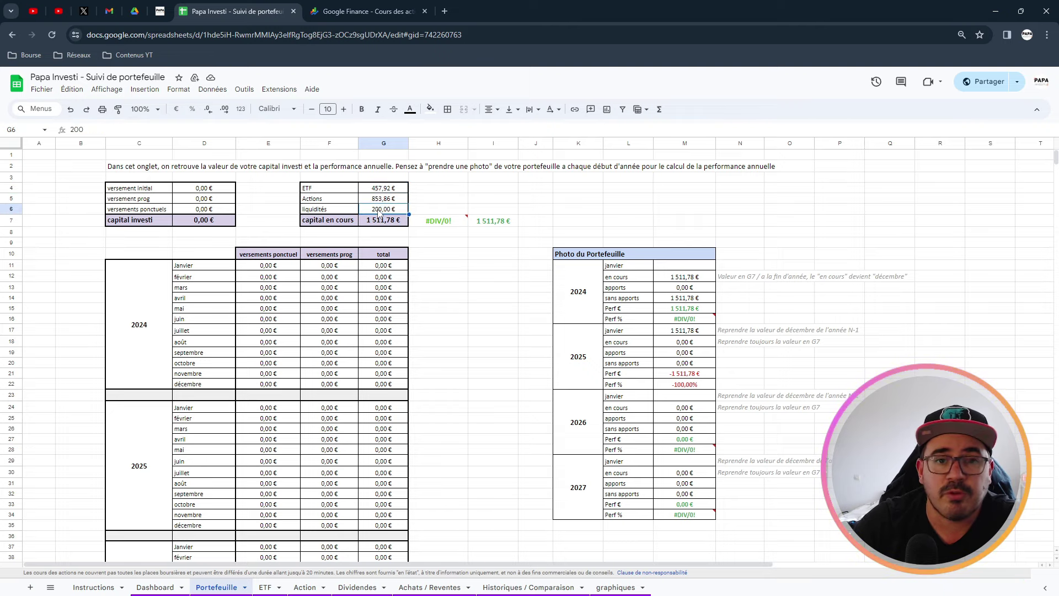
{"action": "left_click", "coordinate": [443, 256]}
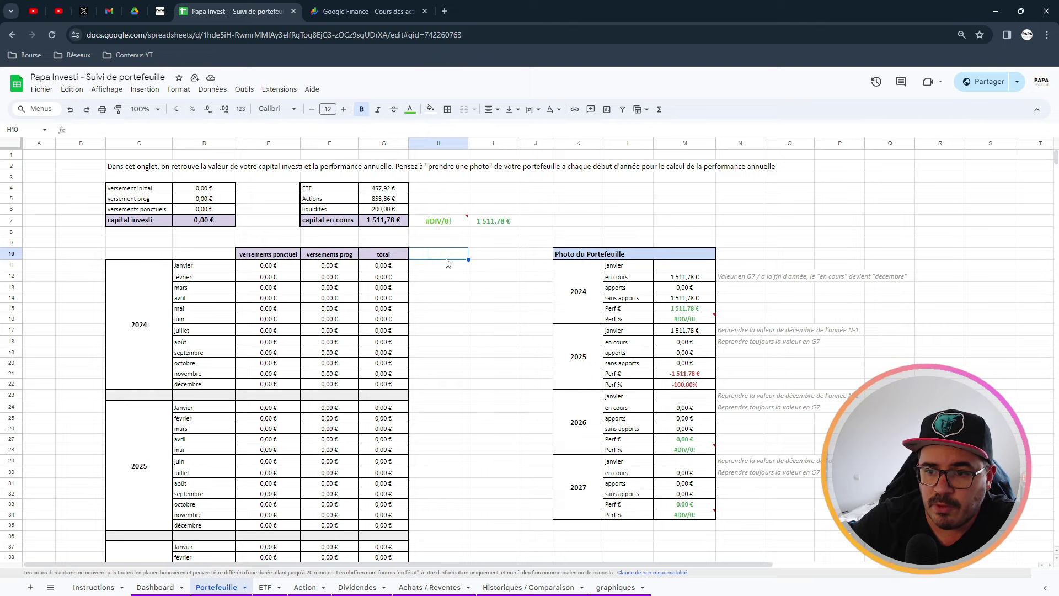
{"action": "mouse_move", "coordinate": [436, 222]}
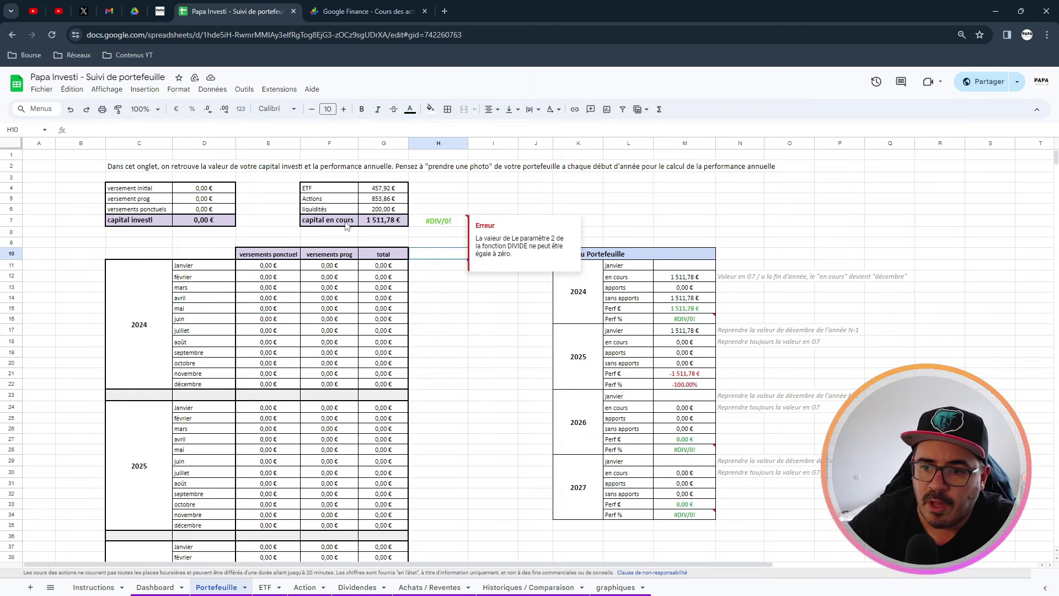
{"action": "left_click", "coordinate": [374, 221]}
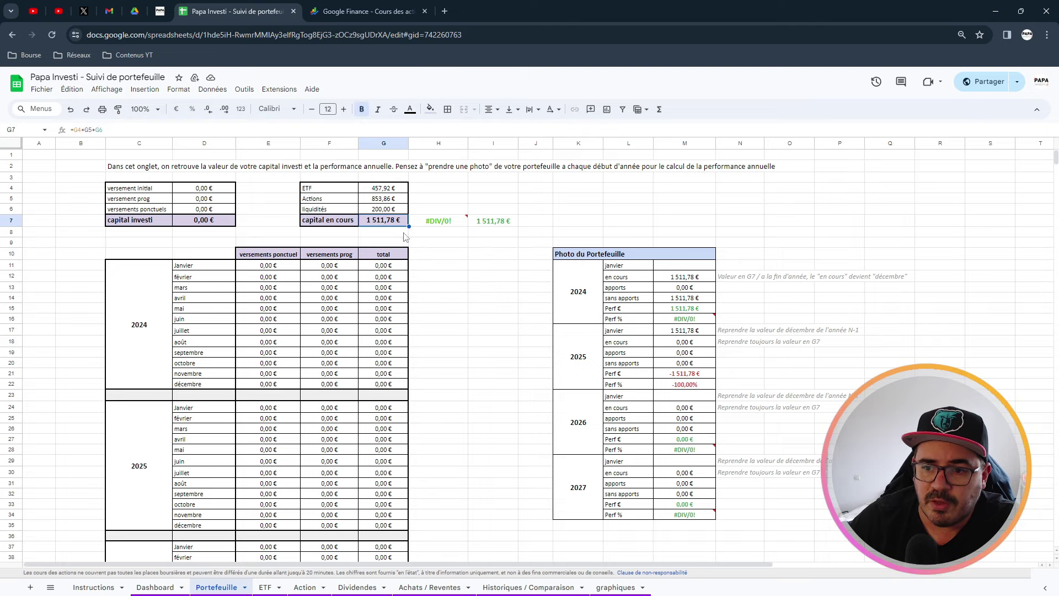
Inspect the formula behind the capital investi total.
{"action": "left_click", "coordinate": [222, 222]}
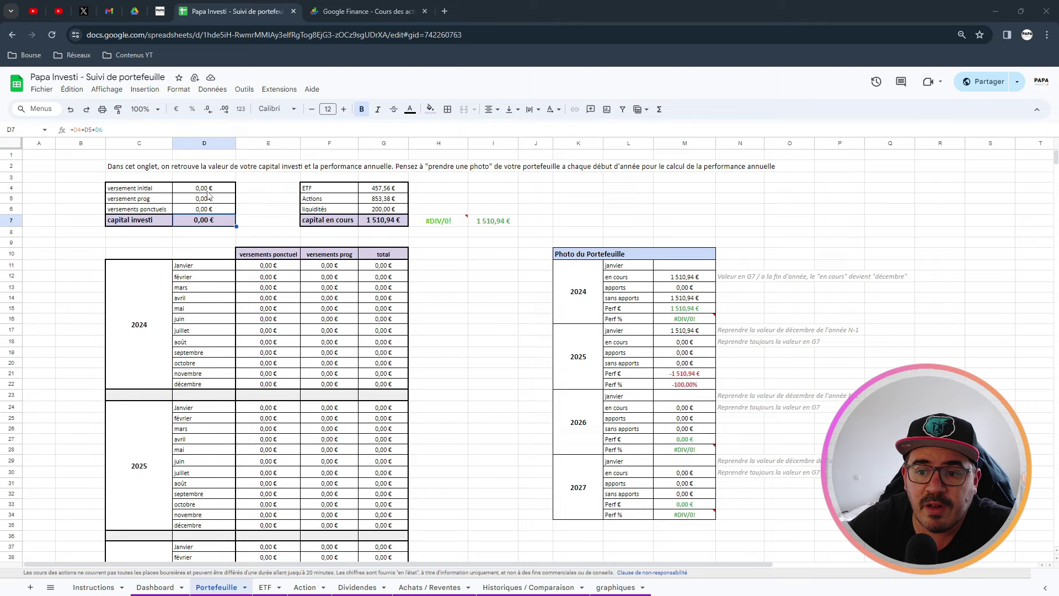
{"action": "double_click", "coordinate": [189, 226]}
{"action": "key", "text": "Escape"}
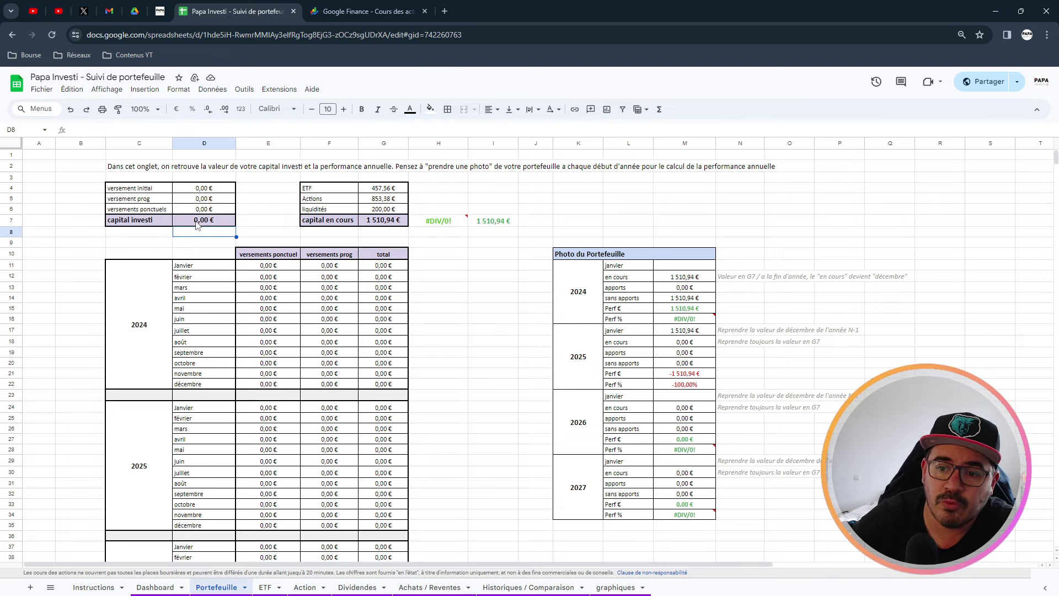
Set the versement initial amount to 1000 €.
{"action": "key", "text": "Up"}
{"action": "key", "text": "Up"}
{"action": "key", "text": "Up"}
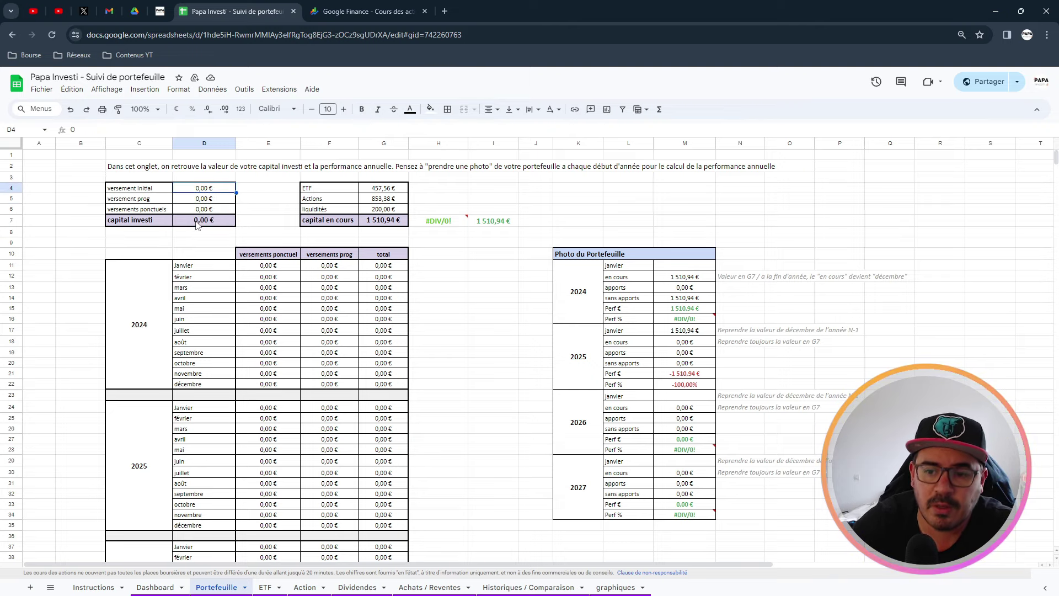
{"action": "type", "text": "1000"}
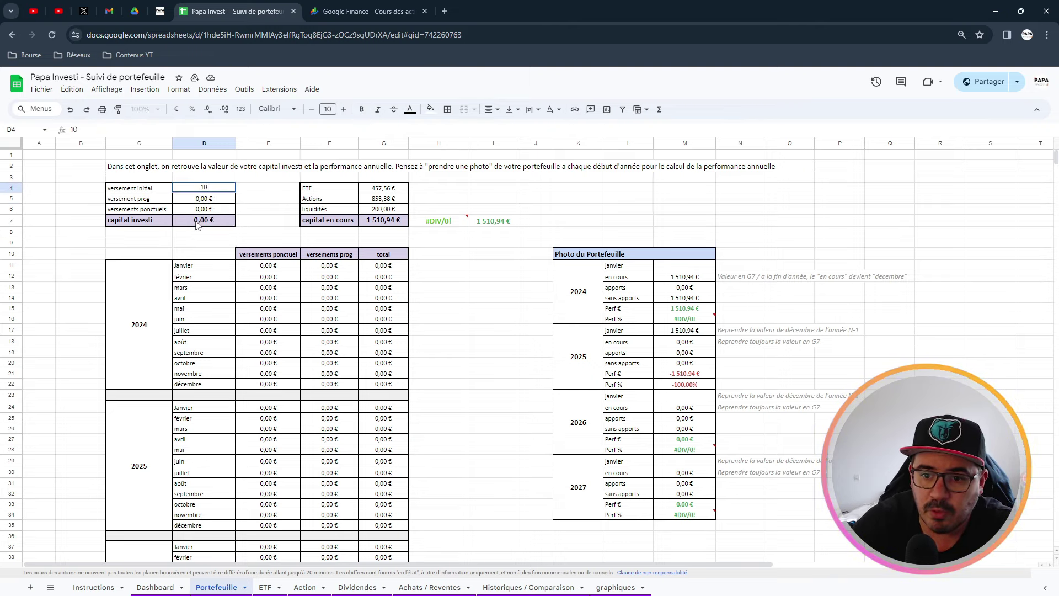
{"action": "key", "text": "Return"}
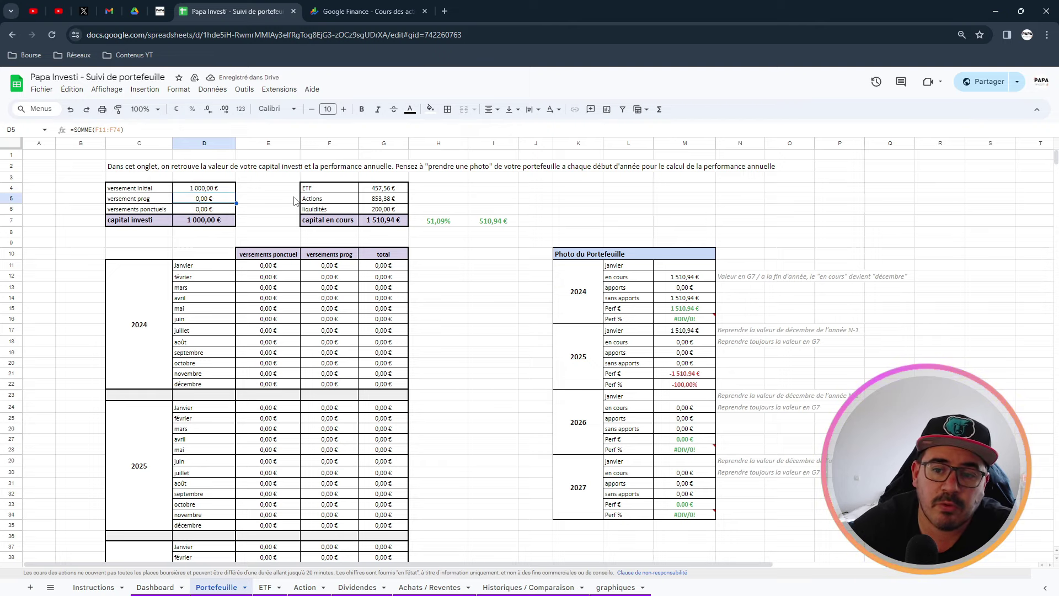
Inspect the sum formulas behind the versement prog and versements ponctuels amounts.
{"action": "left_click", "coordinate": [207, 210]}
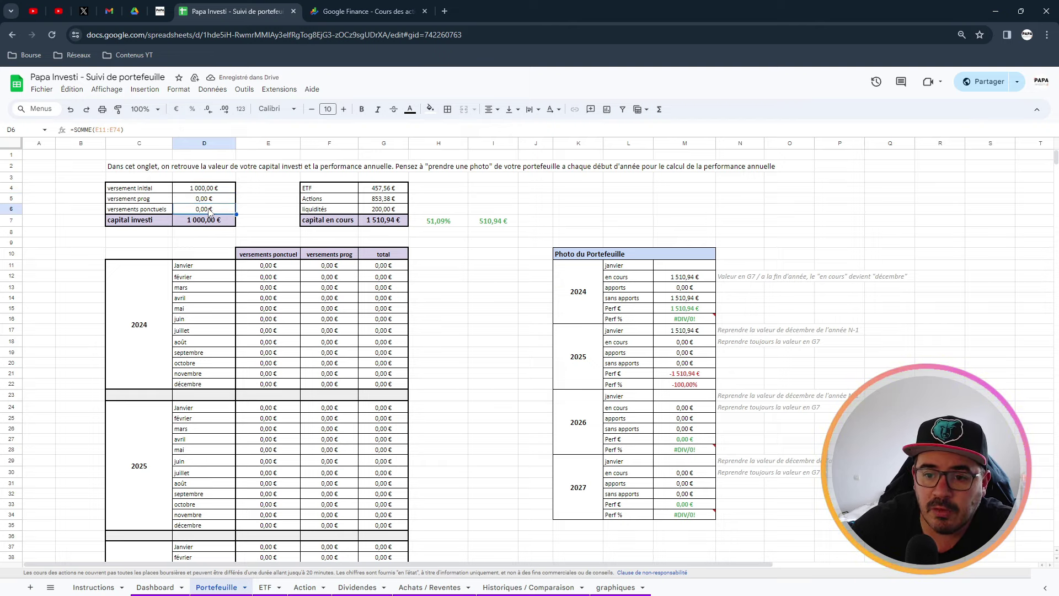
{"action": "left_click", "coordinate": [209, 200]}
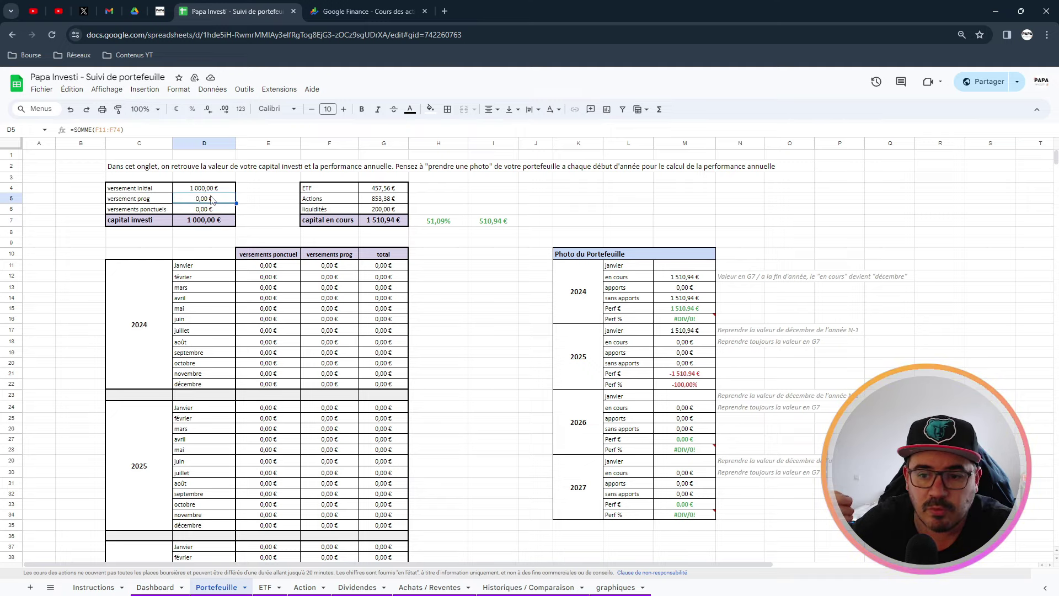
{"action": "left_click", "coordinate": [188, 211]}
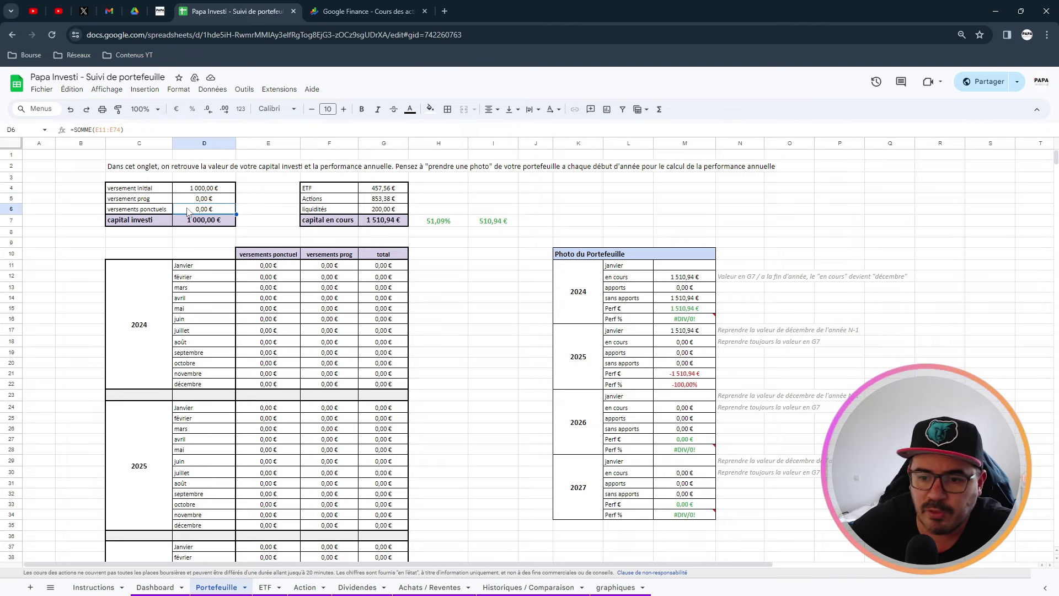
Review the monthly payment tables for 2024 and 2025.
{"action": "left_click", "coordinate": [142, 295]}
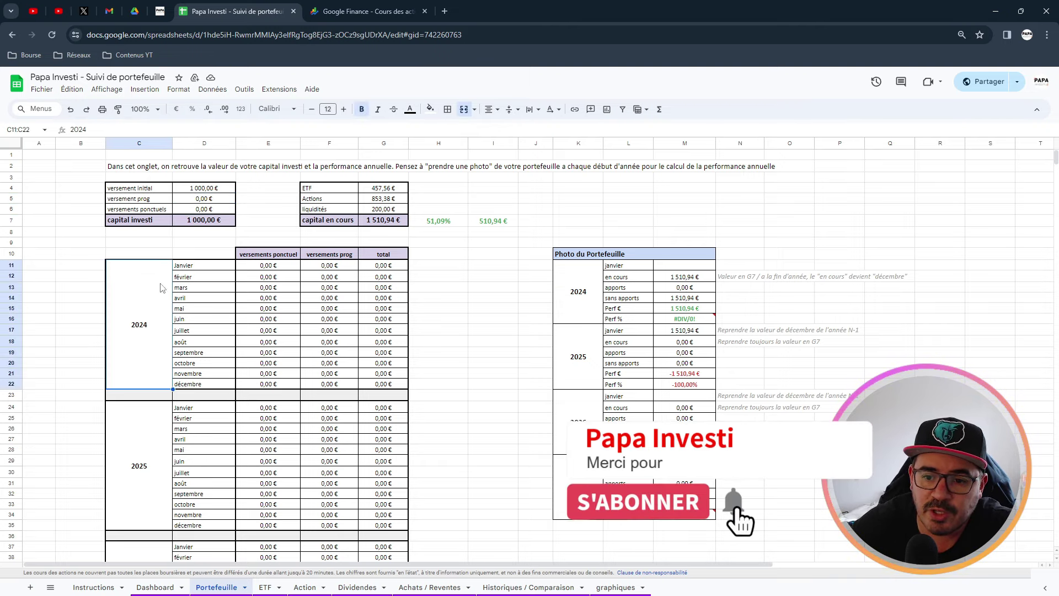
{"action": "key", "text": "shift+Right"}
{"action": "key", "text": "shift+Right"}
{"action": "key", "text": "shift+Right"}
{"action": "key", "text": "shift+Right"}
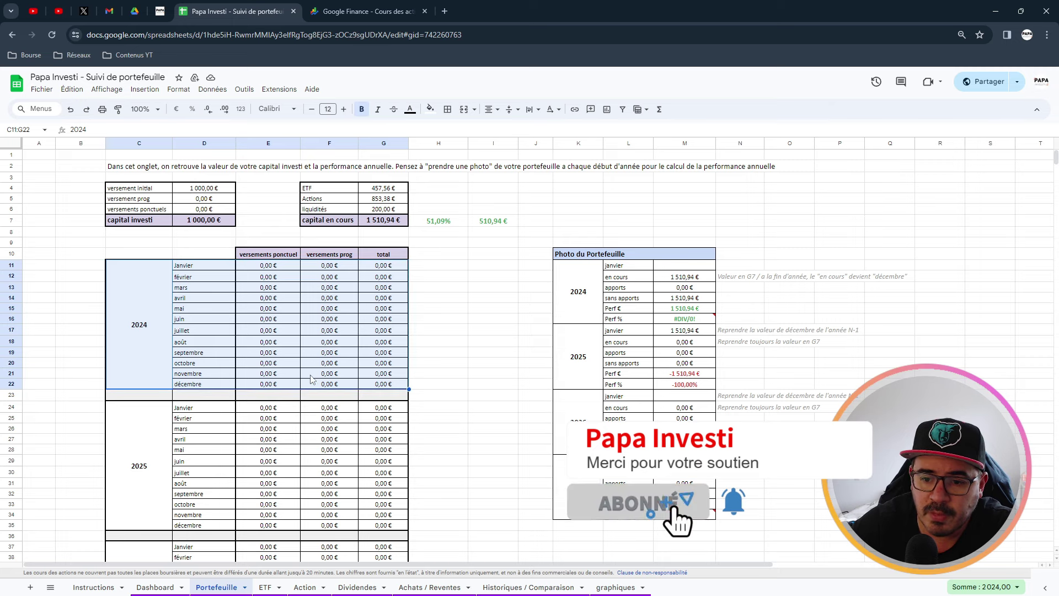
{"action": "left_click", "coordinate": [142, 431]}
{"action": "mouse_move", "coordinate": [146, 288]}
{"action": "left_mouse_down"}
{"action": "mouse_move", "coordinate": [373, 311]}
{"action": "mouse_move", "coordinate": [160, 302]}
{"action": "left_mouse_up"}
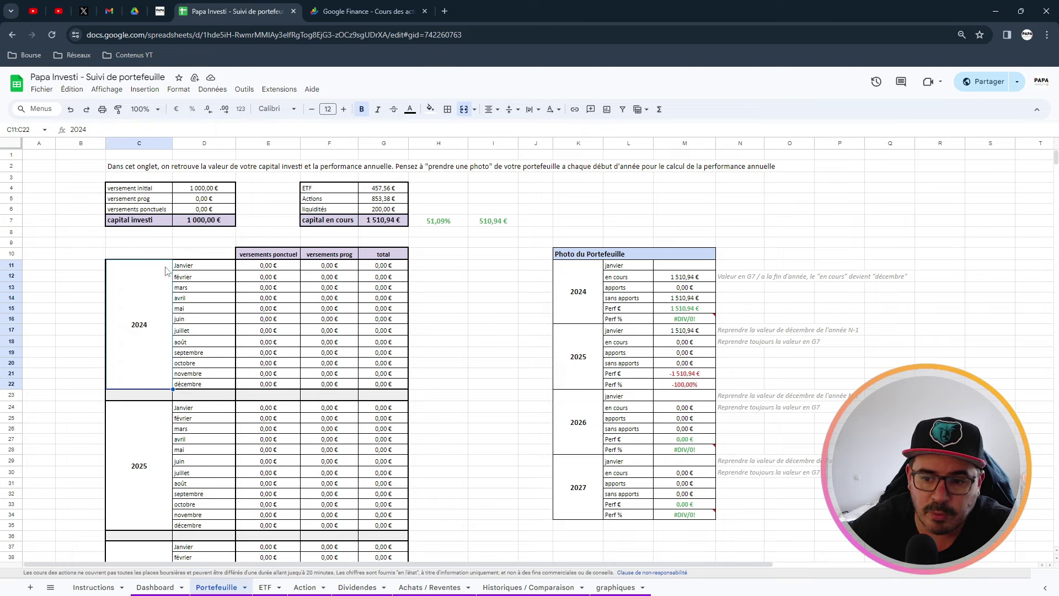
Enter versements prog of 75 € for both janvier and février 2024.
{"action": "left_click", "coordinate": [329, 265]}
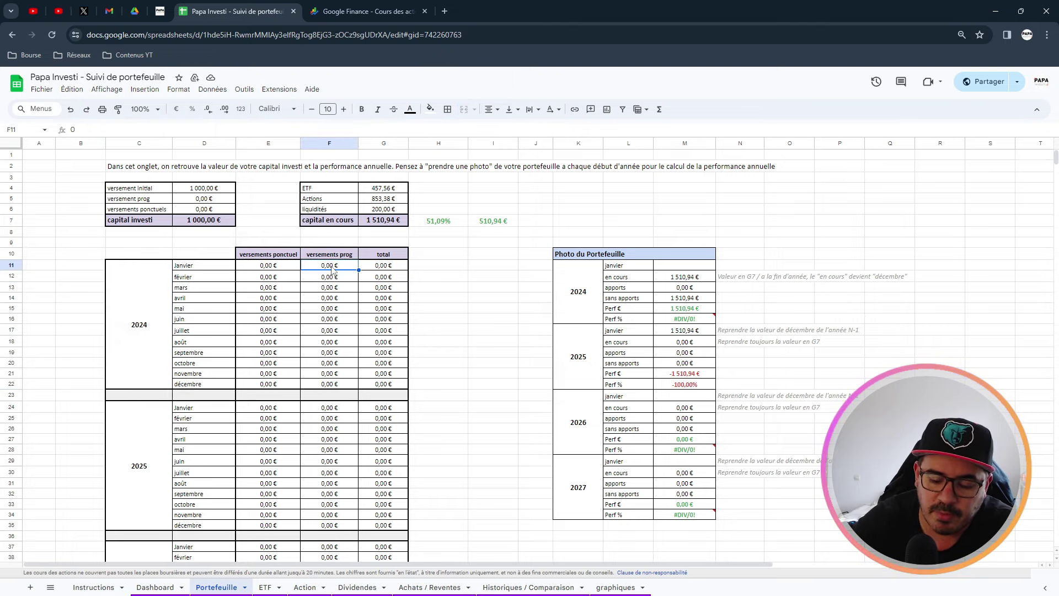
{"action": "type", "text": "75"}
{"action": "key", "text": "Return"}
{"action": "type", "text": "75"}
{"action": "key", "text": "Return"}
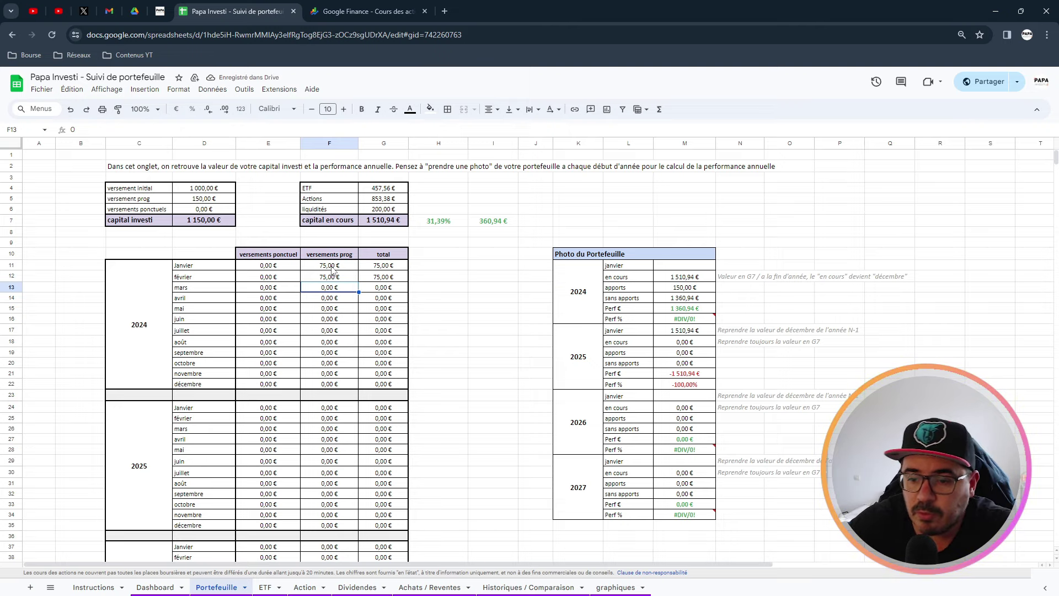
Try filling the 75 € versements prog amount from février down through décembre 2024.
{"action": "left_click", "coordinate": [335, 276]}
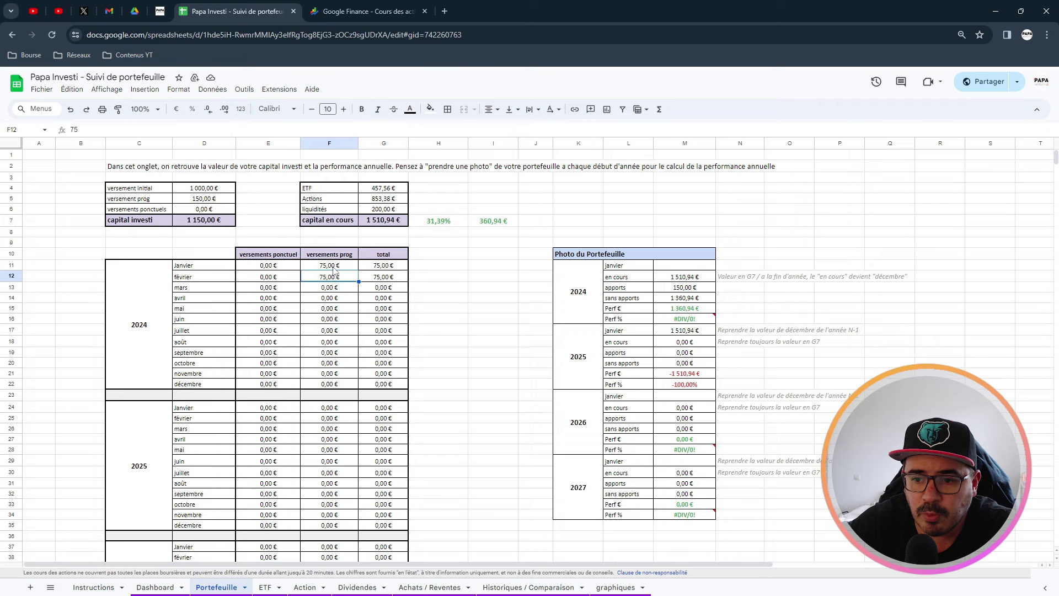
{"action": "left_click", "coordinate": [337, 267]}
{"action": "left_click", "coordinate": [352, 279]}
{"action": "left_click_drag", "start_coordinate": [359, 281], "coordinate": [358, 381]}
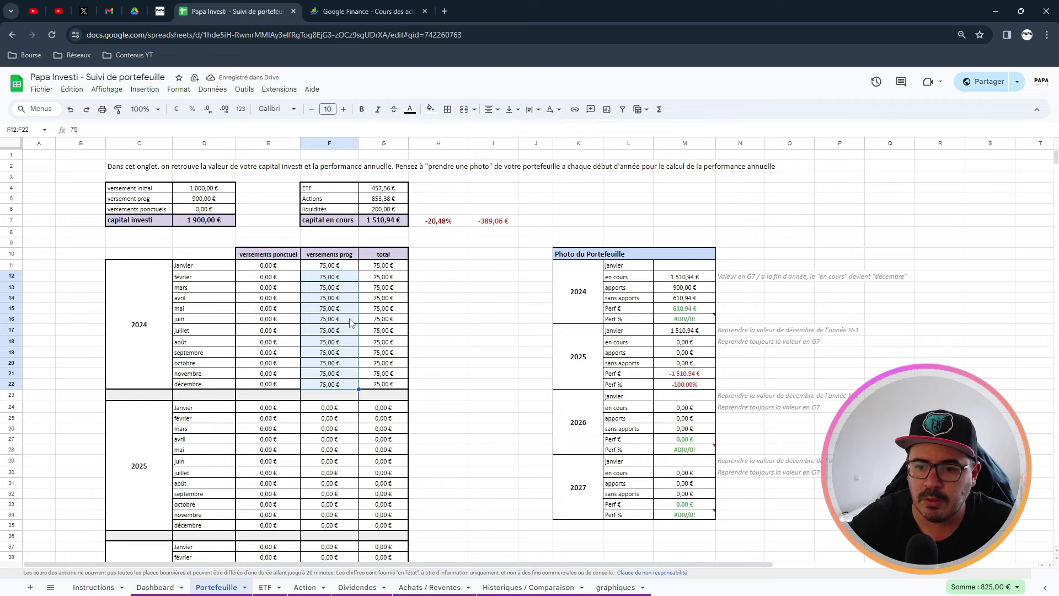
{"action": "key", "text": "ctrl+z"}
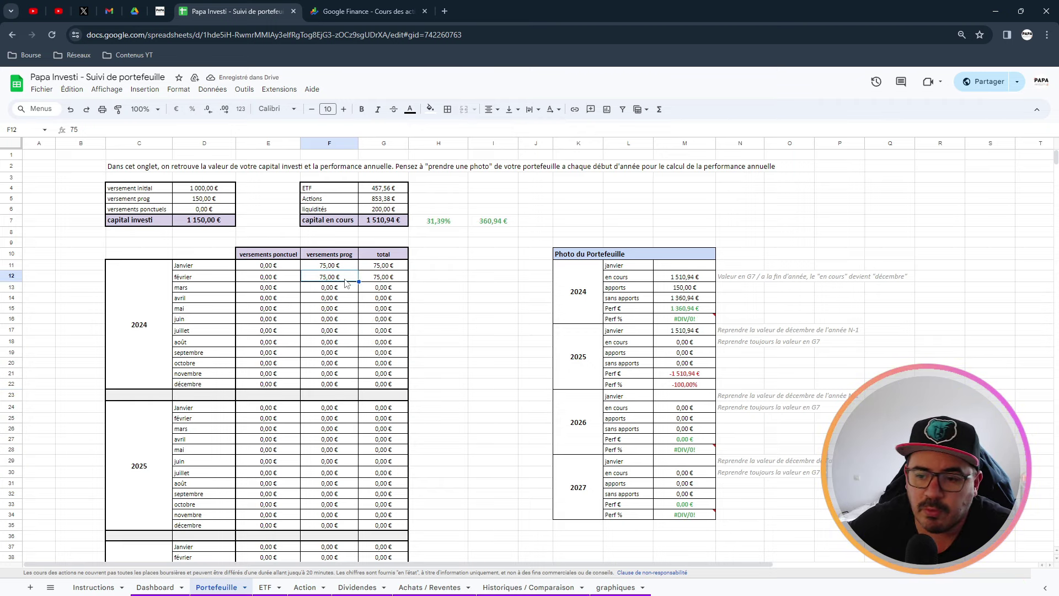
Inspect the janvier 2024 total formula and the range summed by the versement prog amount.
{"action": "left_click", "coordinate": [387, 268]}
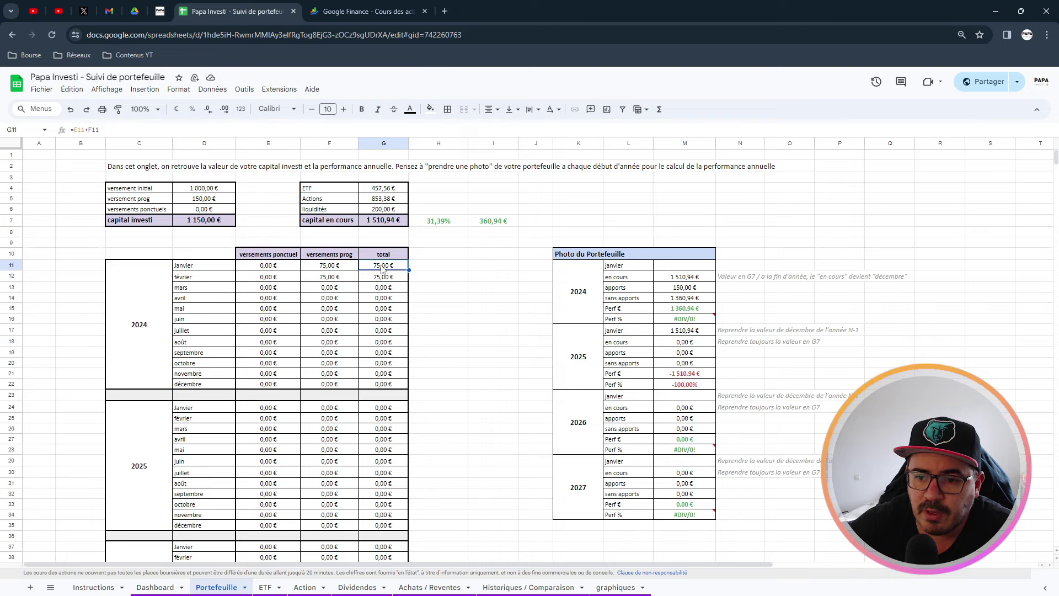
{"action": "double_click", "coordinate": [388, 269]}
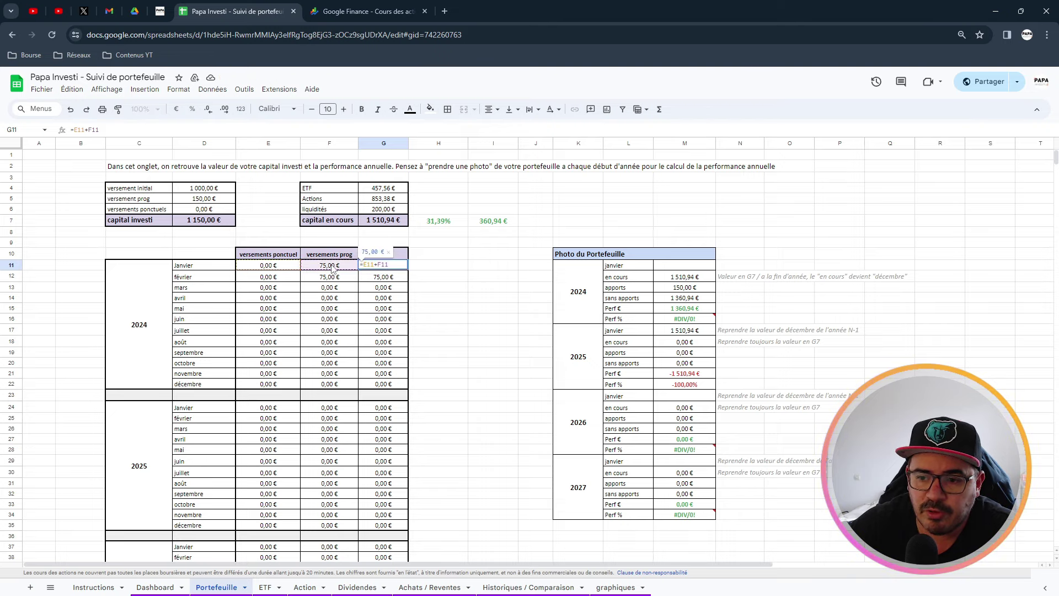
{"action": "key", "text": "Return"}
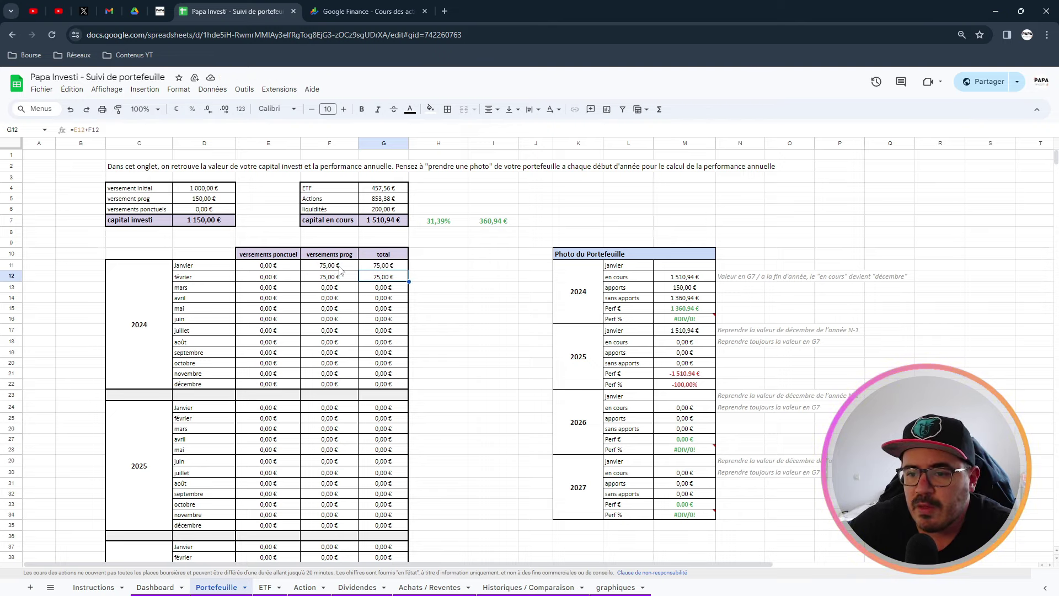
{"action": "double_click", "coordinate": [200, 201]}
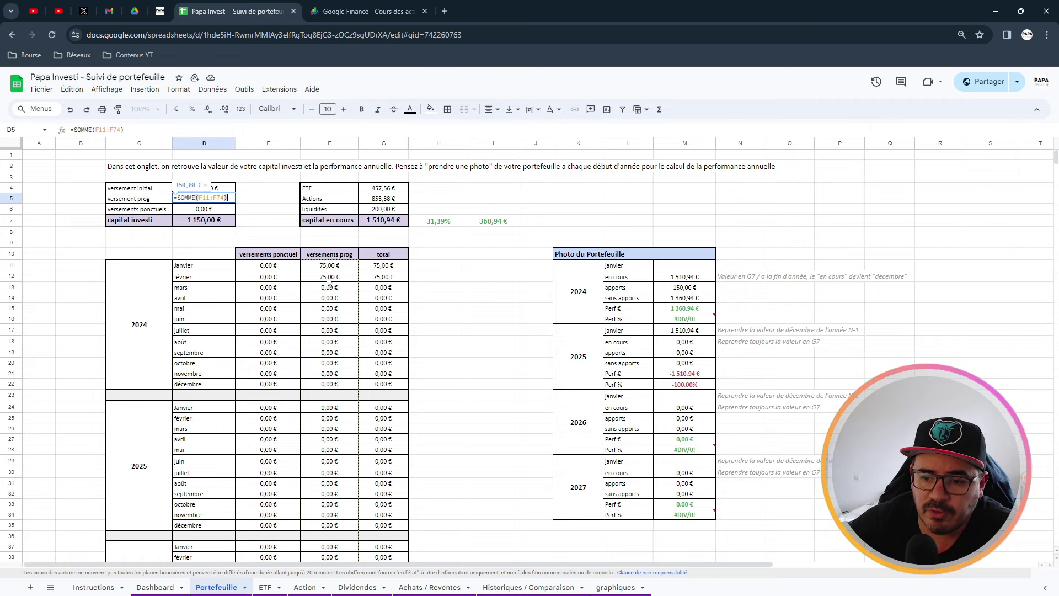
{"action": "scroll", "coordinate": [333, 341], "scroll_direction": "down", "scroll_amount": 3}
{"action": "scroll", "coordinate": [333, 341], "scroll_direction": "up", "scroll_amount": 3}
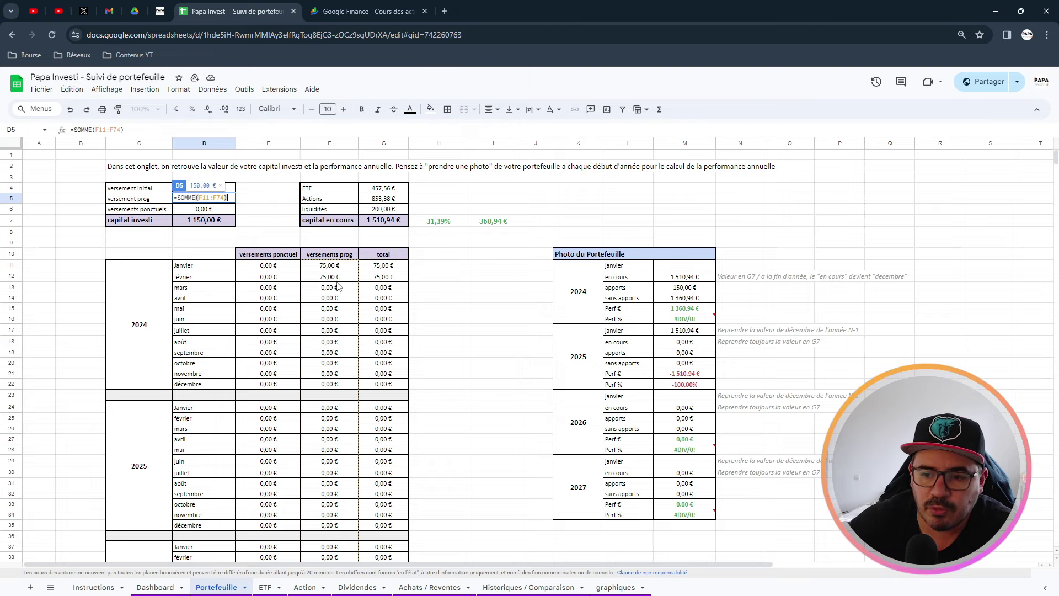
{"action": "key", "text": "Return"}
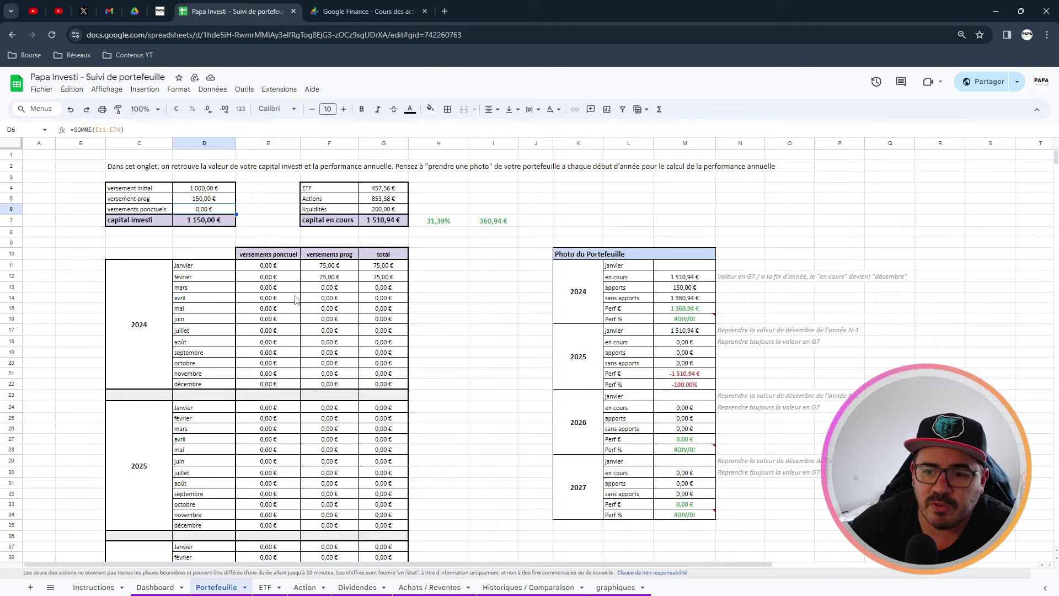
Enter a versement ponctuel of 50 € for février 2024.
{"action": "left_click", "coordinate": [268, 278]}
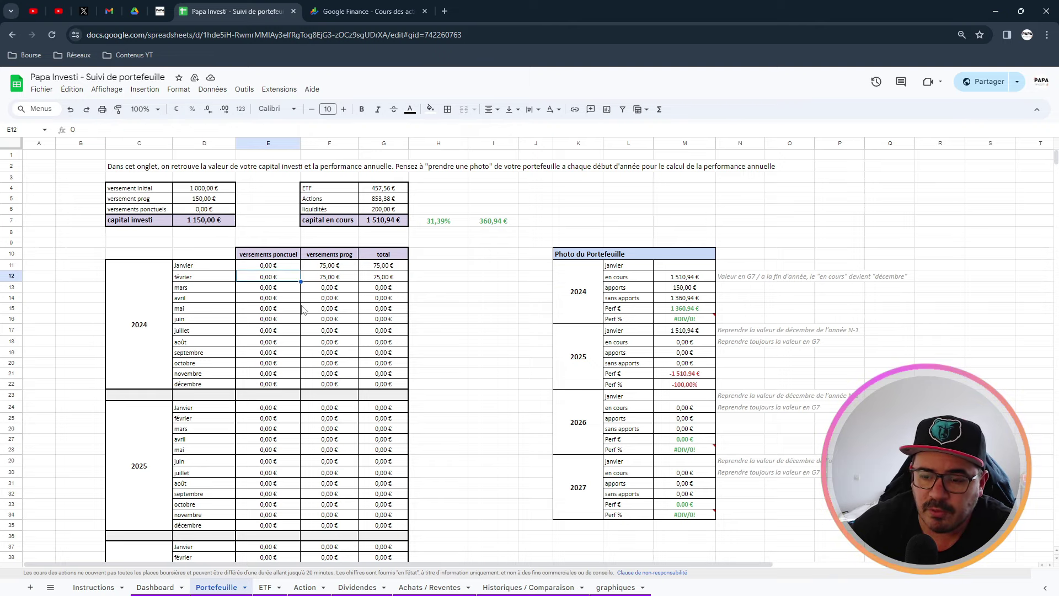
{"action": "type", "text": "50"}
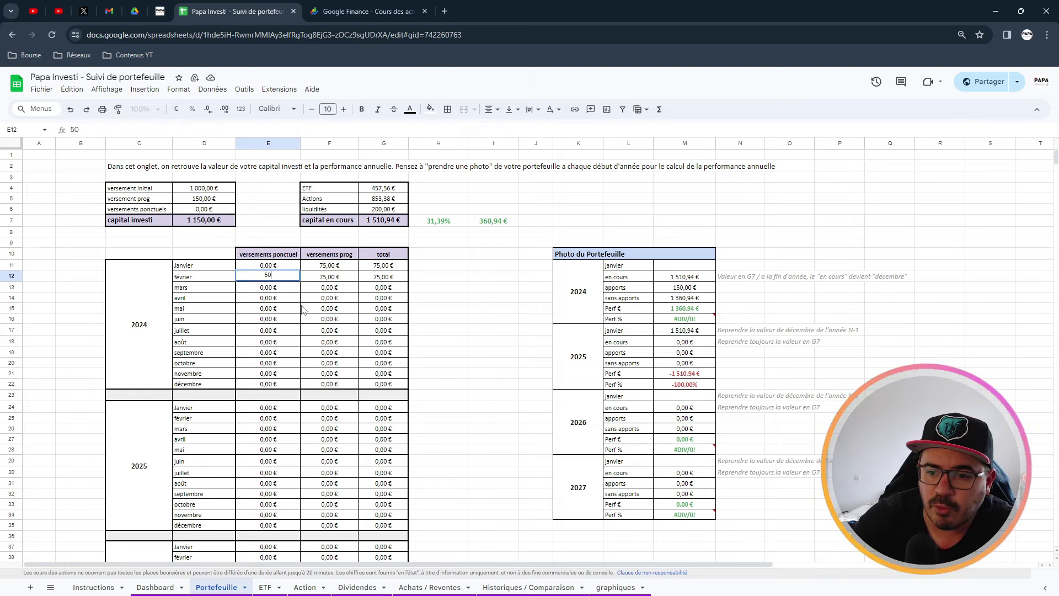
{"action": "key", "text": "Return"}
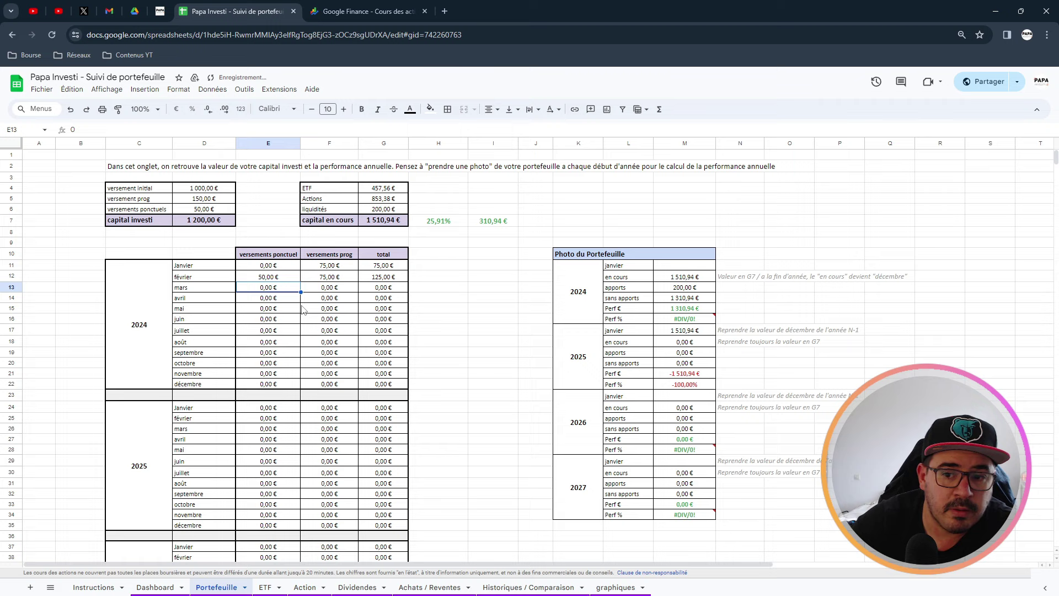
Inspect the versements ponctuels sum formula in the capital summary and the février 2024 total formula.
{"action": "double_click", "coordinate": [209, 208]}
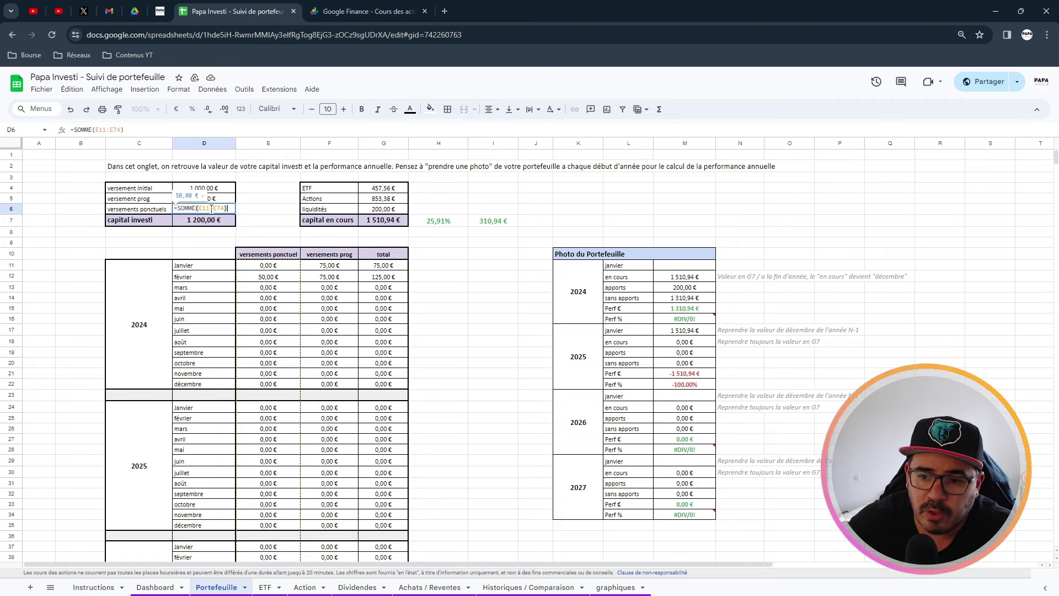
{"action": "key", "text": "Escape"}
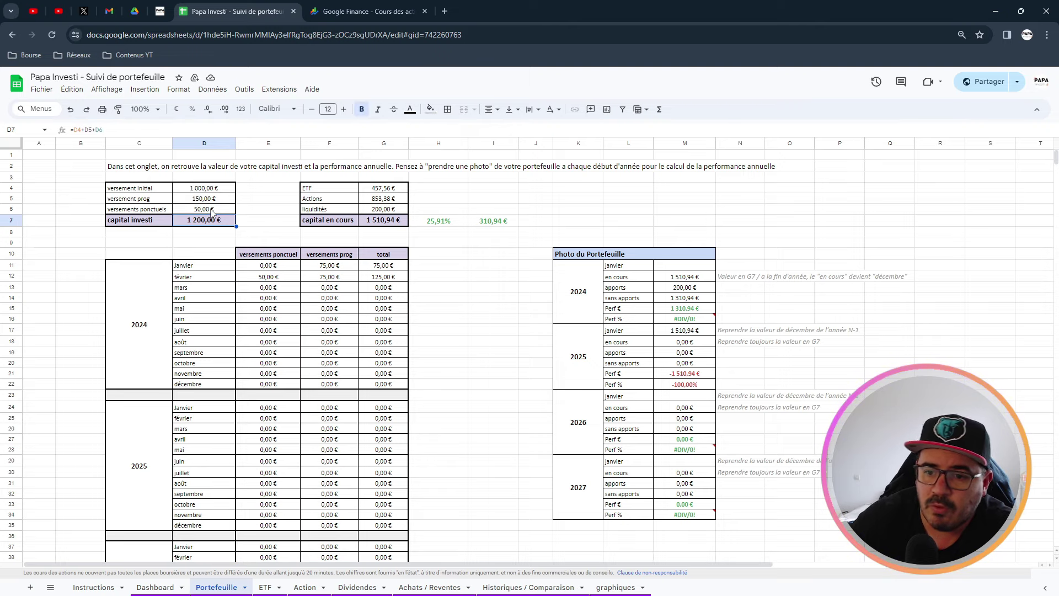
{"action": "left_click", "coordinate": [385, 277]}
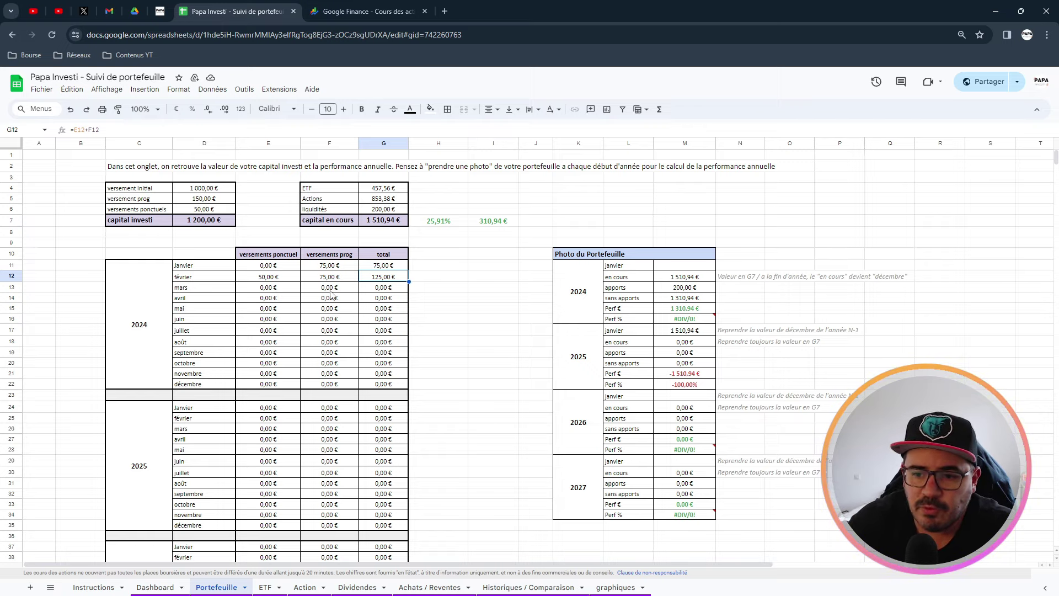
{"action": "left_click", "coordinate": [289, 280]}
{"action": "left_click", "coordinate": [379, 280]}
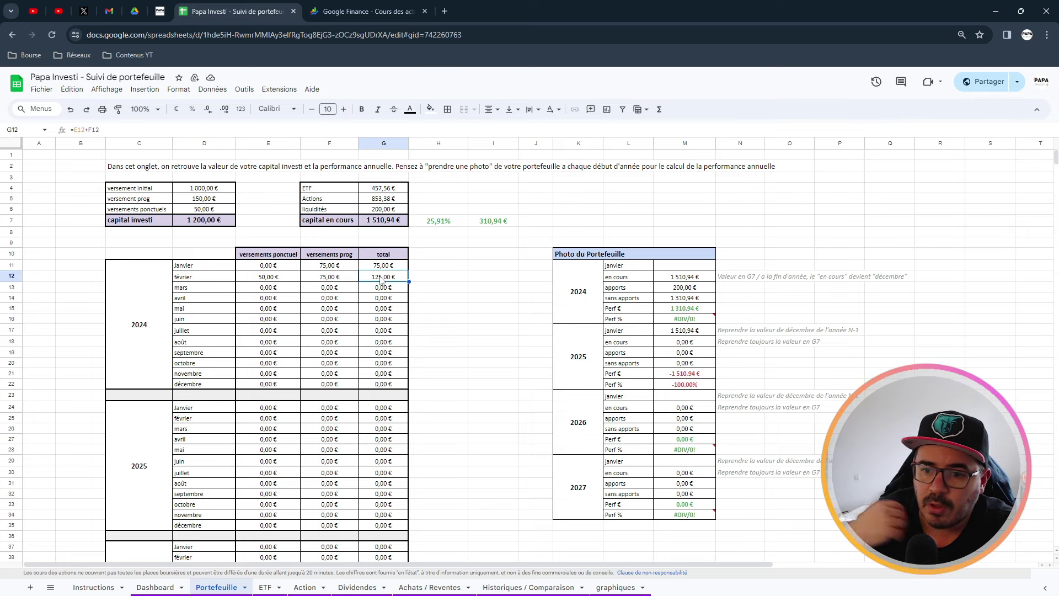
{"action": "scroll", "coordinate": [364, 331], "scroll_direction": "down", "scroll_amount": 5}
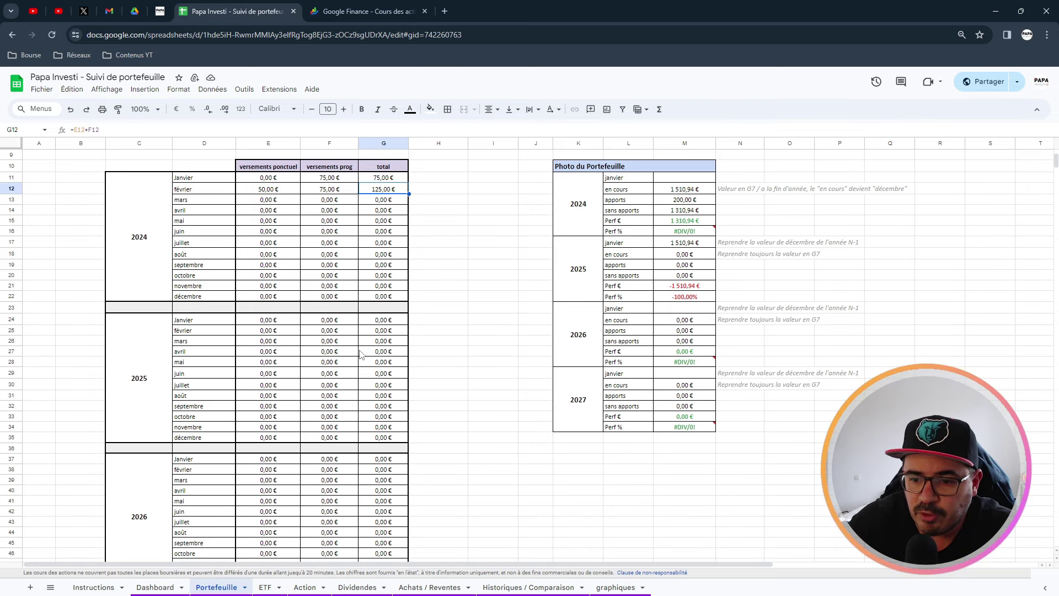
{"action": "scroll", "coordinate": [355, 355], "scroll_direction": "up", "scroll_amount": 5}
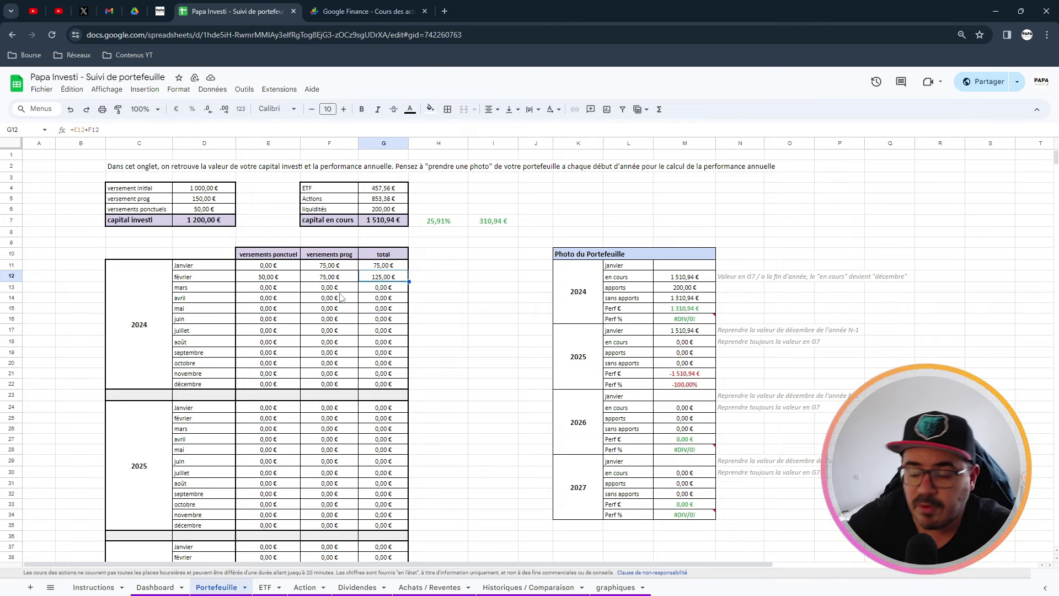
Inspect the capital en cours formula and the performance percentage formula beside it, which compares it with capital investi.
{"action": "left_click", "coordinate": [450, 278]}
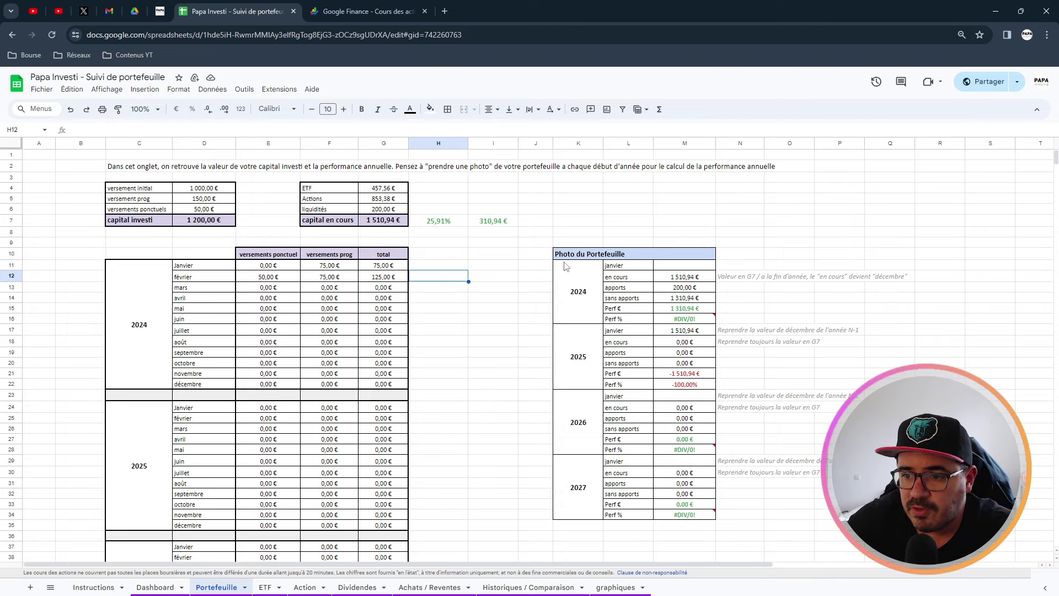
{"action": "left_click", "coordinate": [466, 257]}
{"action": "left_click", "coordinate": [446, 224]}
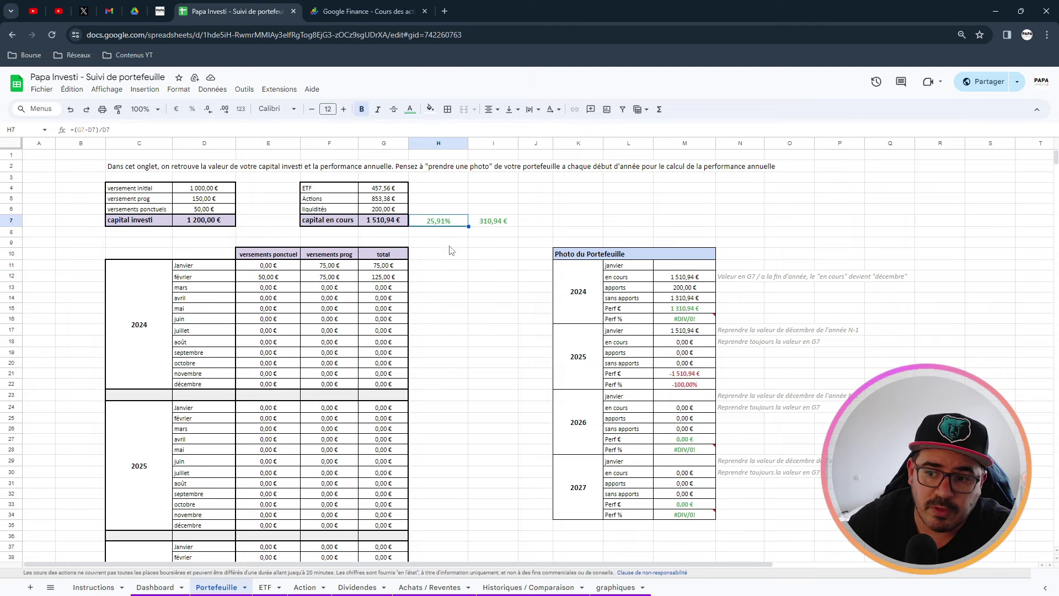
{"action": "left_click", "coordinate": [394, 224]}
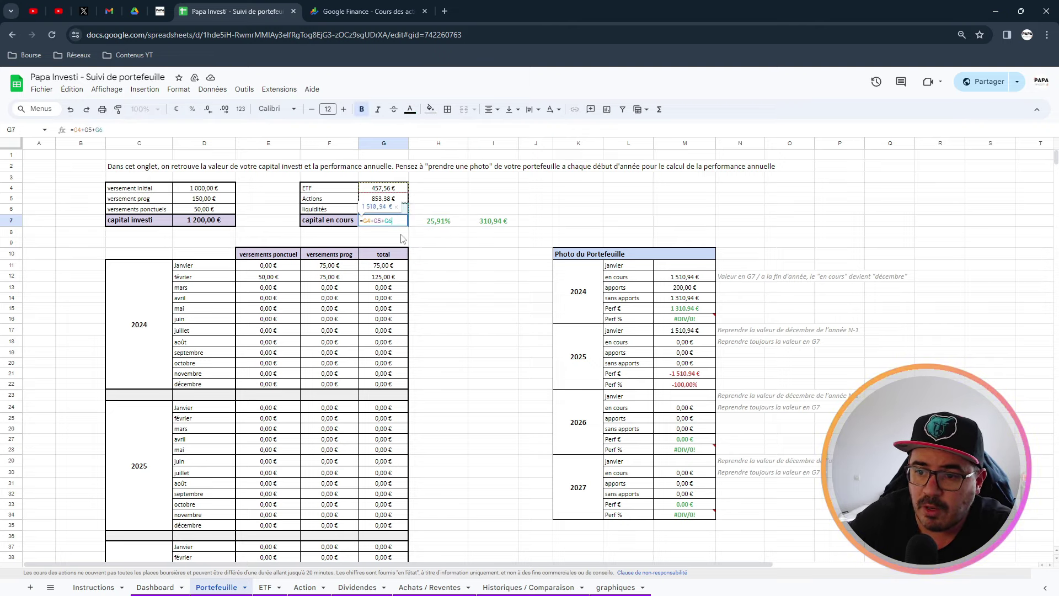
{"action": "left_click", "coordinate": [401, 234]}
{"action": "left_click", "coordinate": [419, 224]}
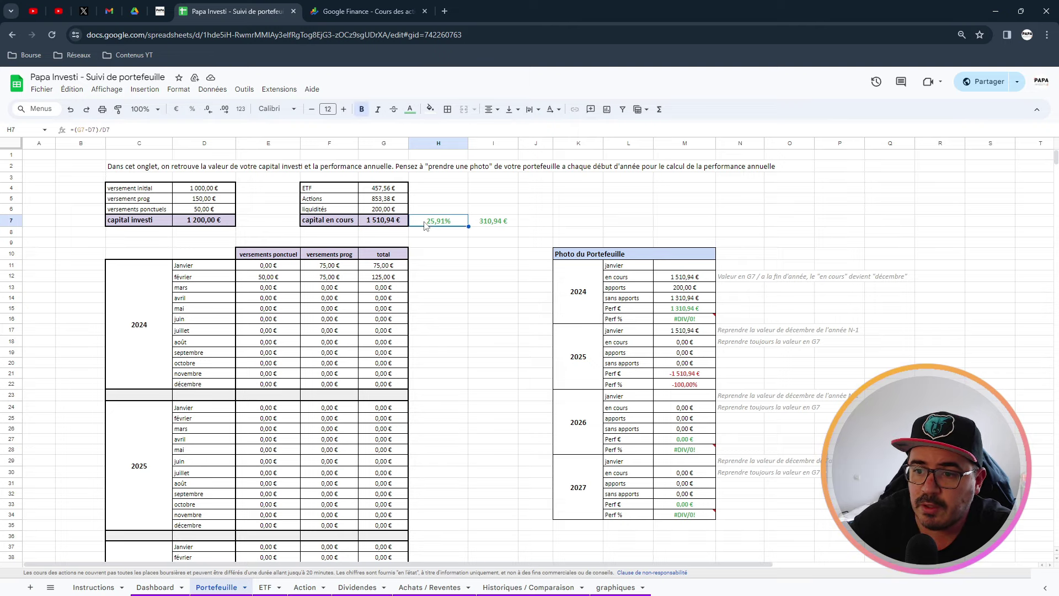
{"action": "double_click", "coordinate": [441, 228]}
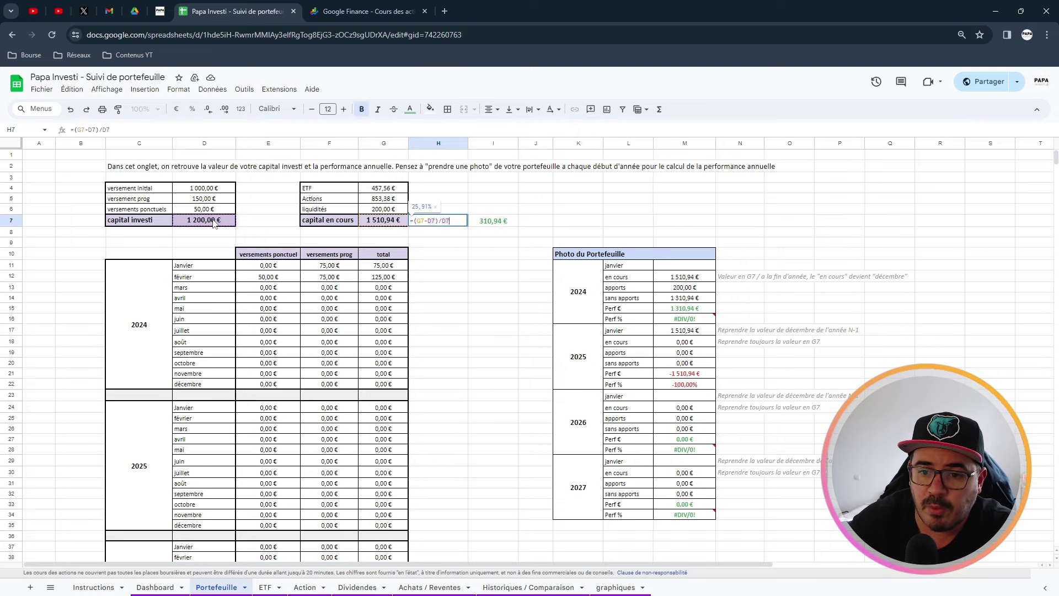
{"action": "key", "text": "Return"}
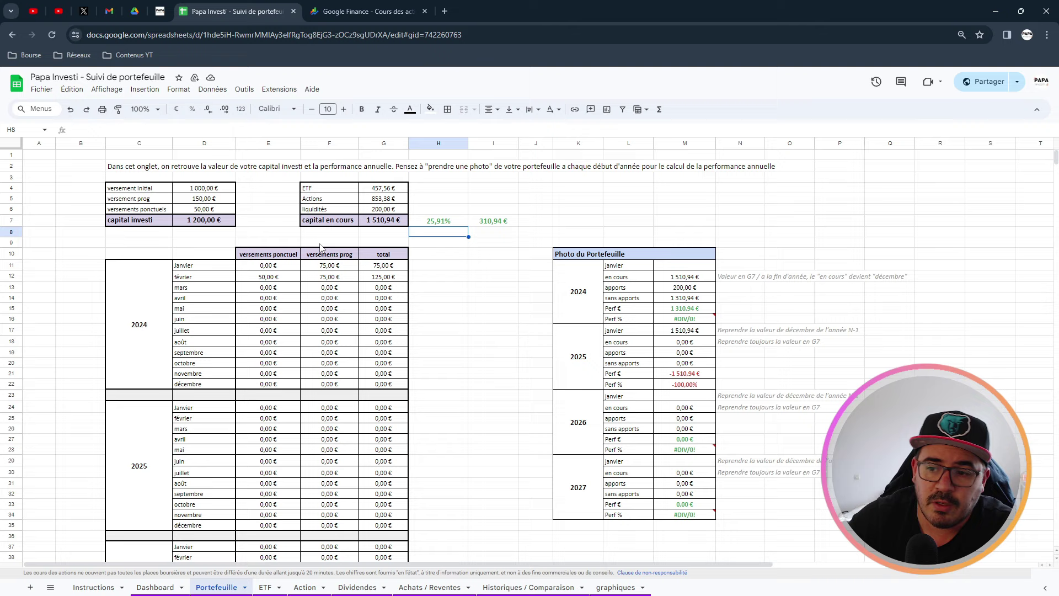
{"action": "left_click", "coordinate": [452, 223]}
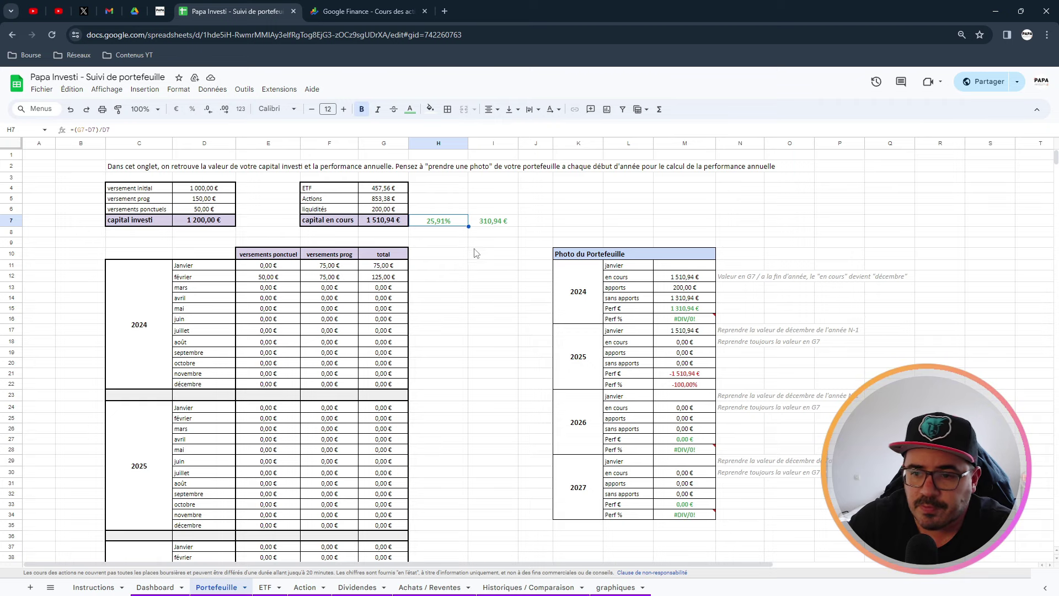
{"action": "left_click", "coordinate": [461, 267]}
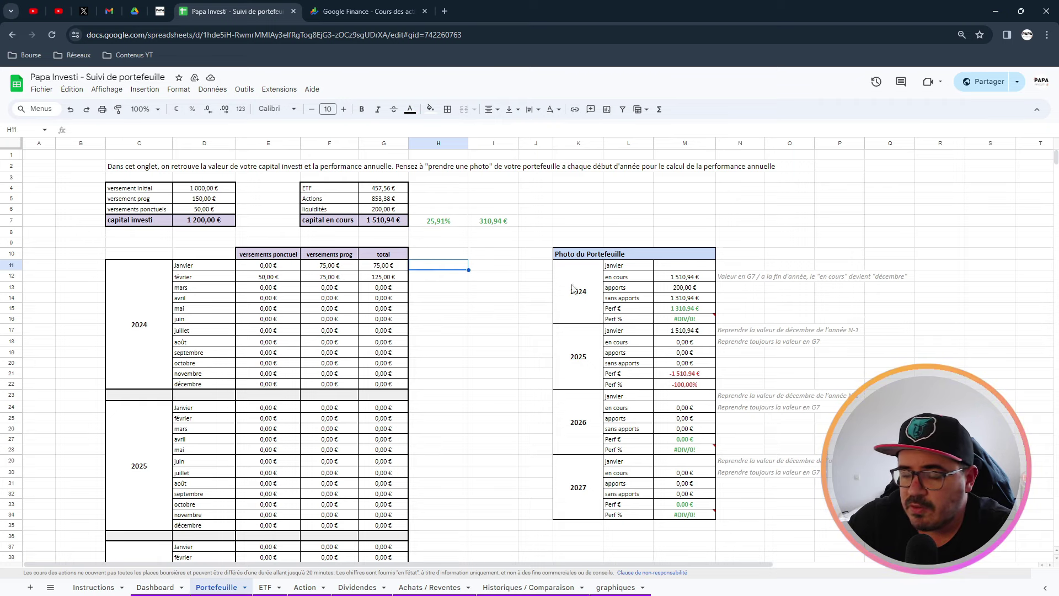
Set the janvier 2024 value in the Photo du Portefeuille table to 900 €.
{"action": "left_click_drag", "start_coordinate": [589, 258], "coordinate": [589, 485]}
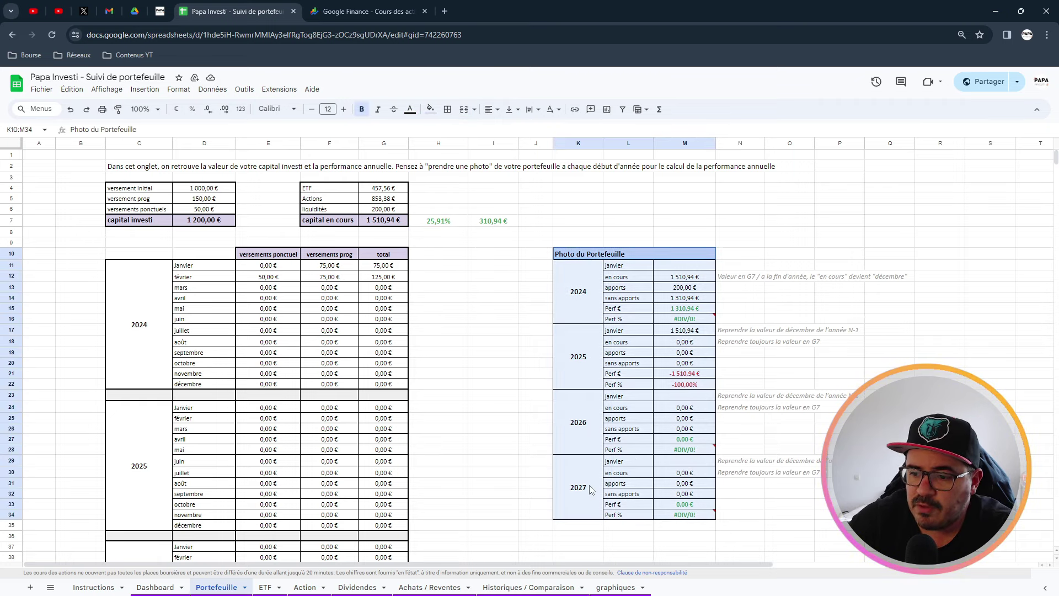
{"action": "left_click", "coordinate": [495, 433]}
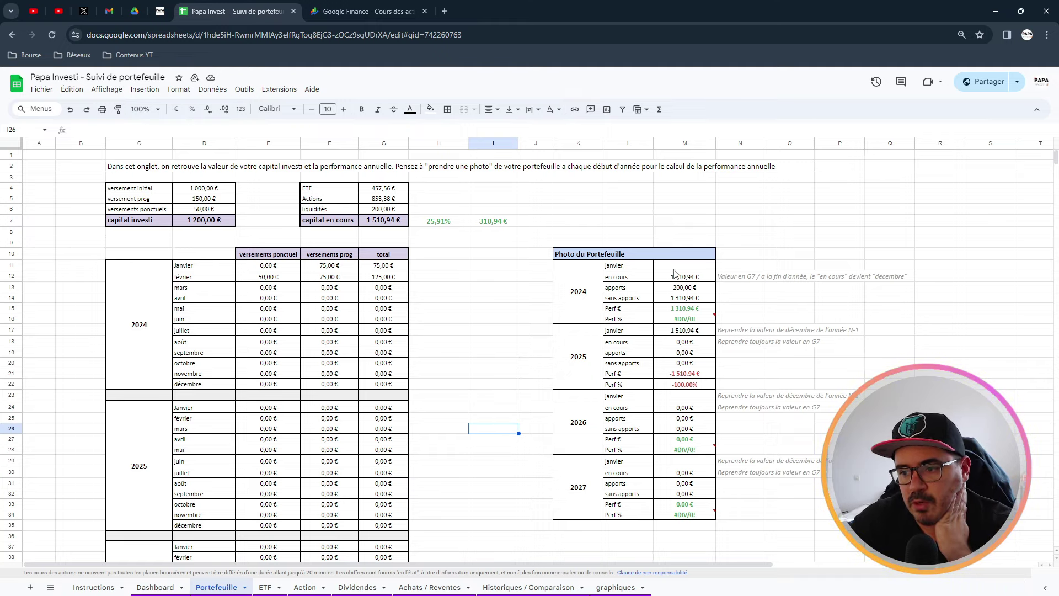
{"action": "left_click", "coordinate": [674, 269]}
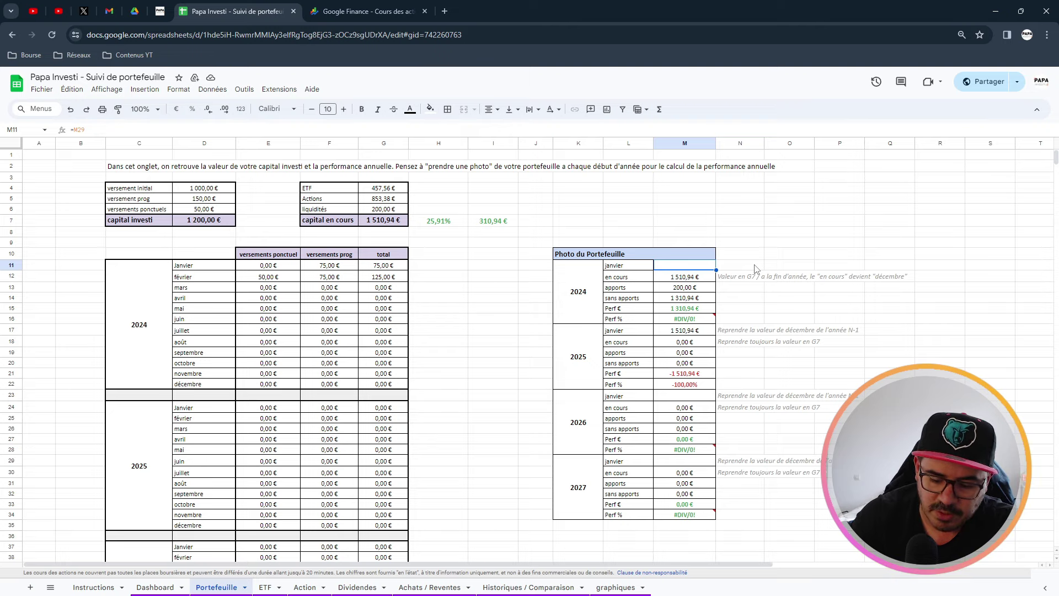
{"action": "type", "text": "900"}
{"action": "key", "text": "Return"}
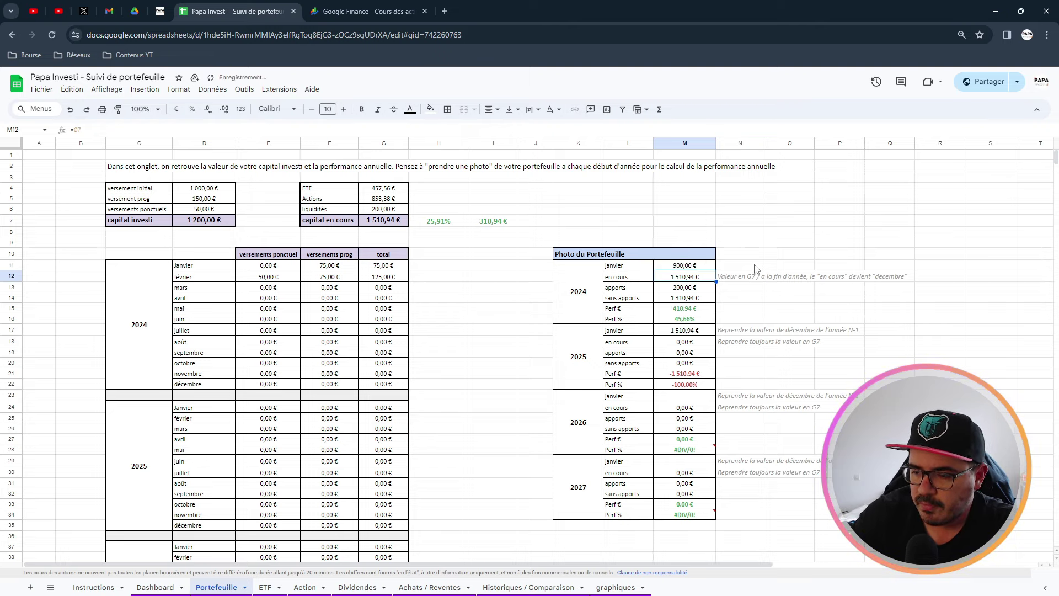
Inspect the 2024 en cours and apports formulas in the Photo du Portefeuille table and the ranges they reference.
{"action": "double_click", "coordinate": [687, 279]}
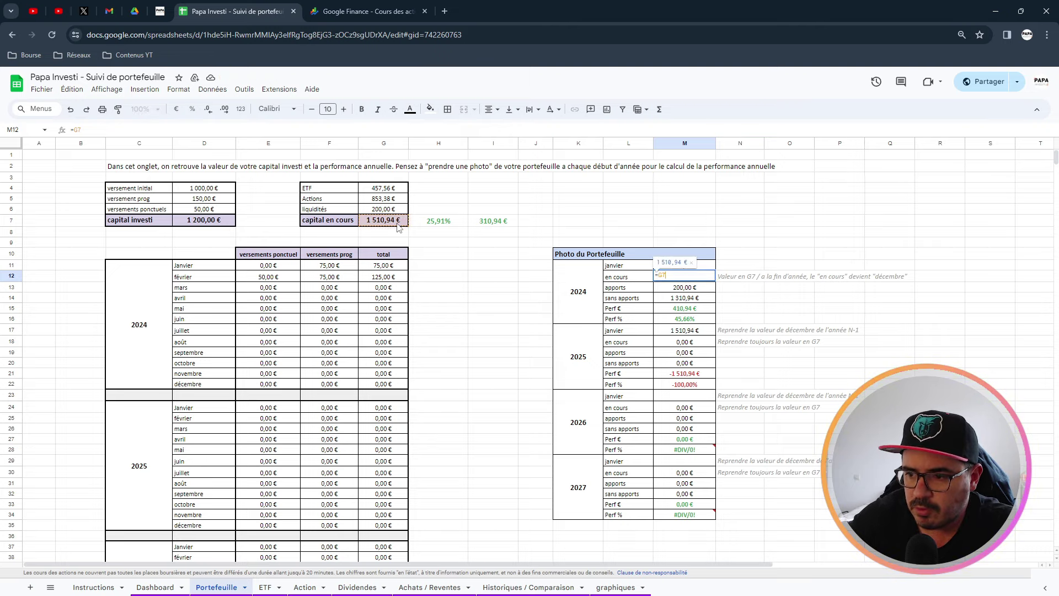
{"action": "key", "text": "Return"}
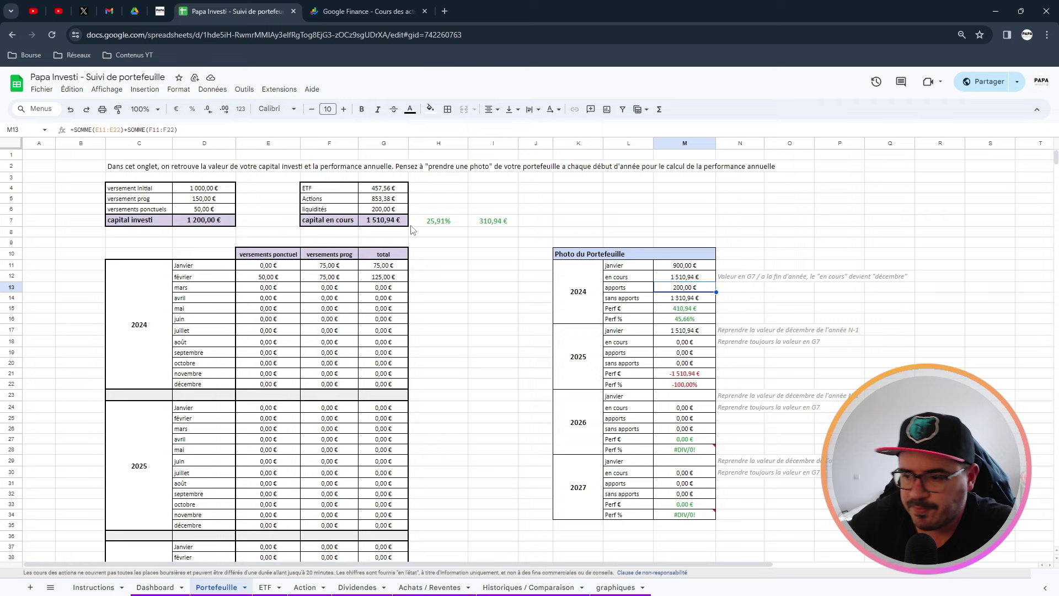
{"action": "double_click", "coordinate": [689, 289]}
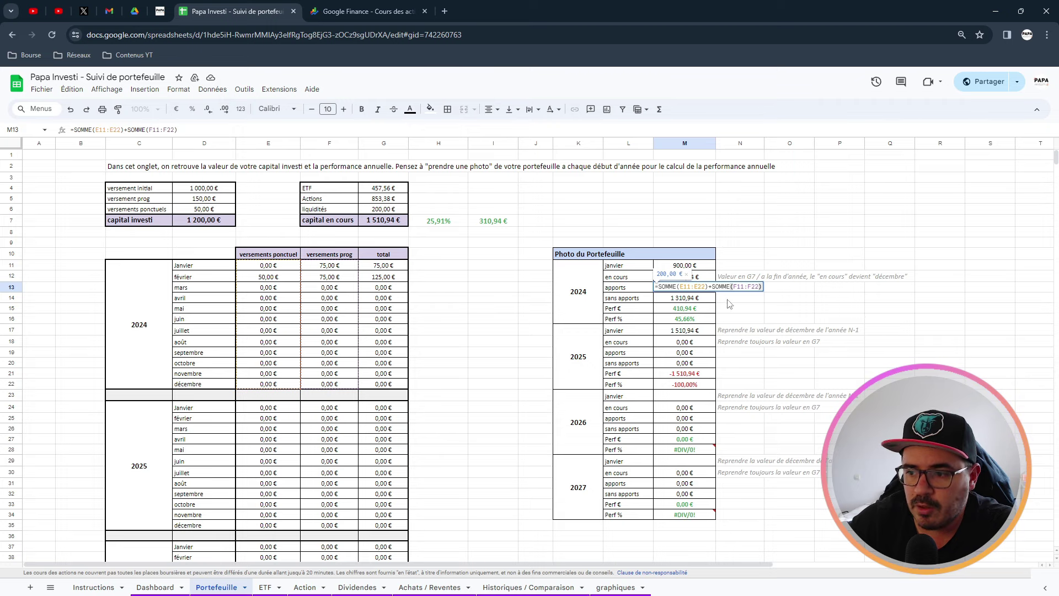
{"action": "left_click", "coordinate": [741, 285]}
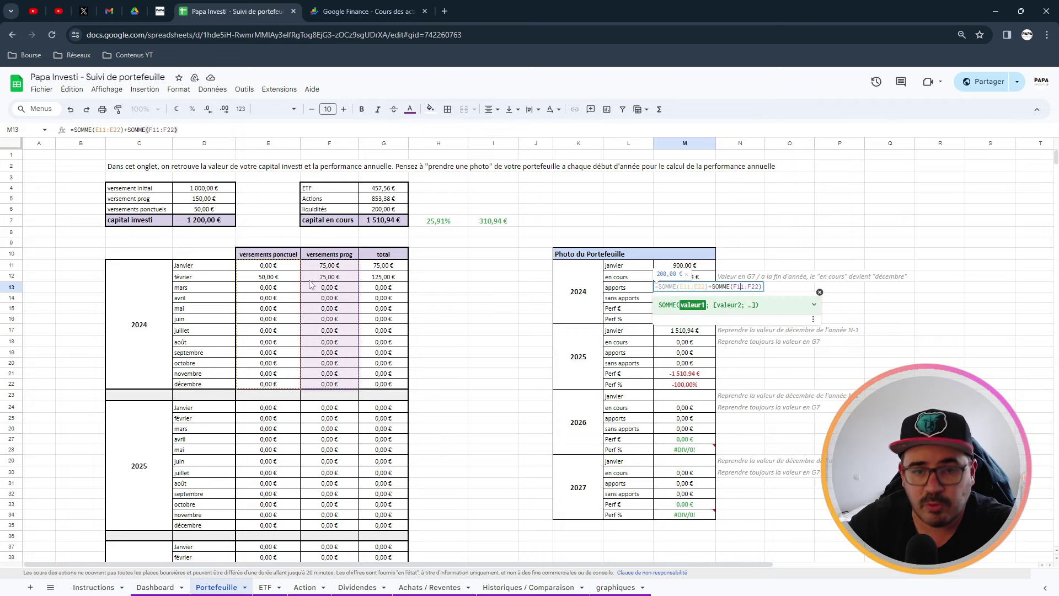
{"action": "key", "text": "Return"}
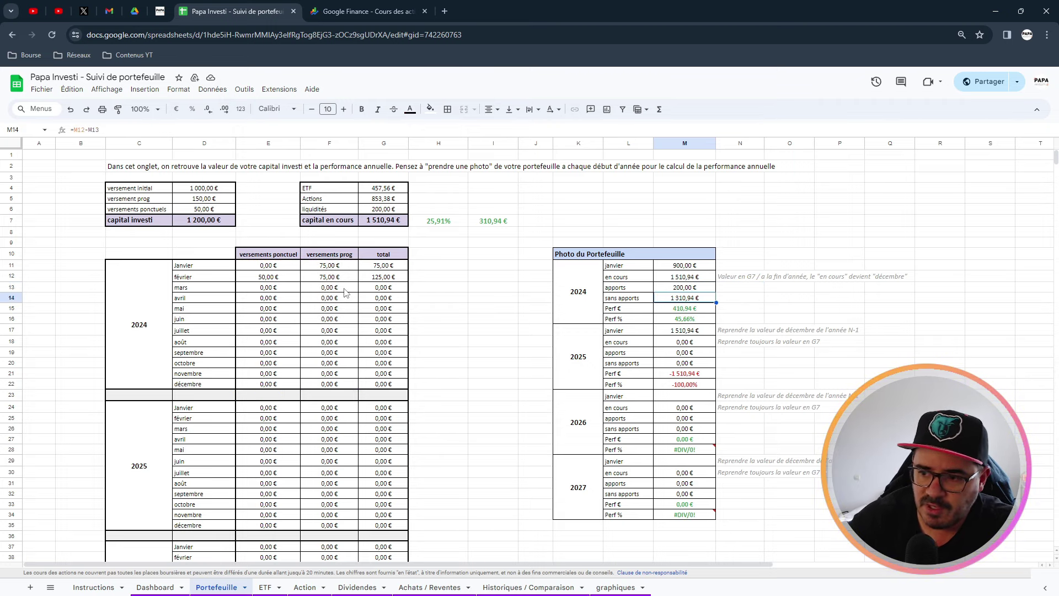
{"action": "left_click", "coordinate": [689, 291]}
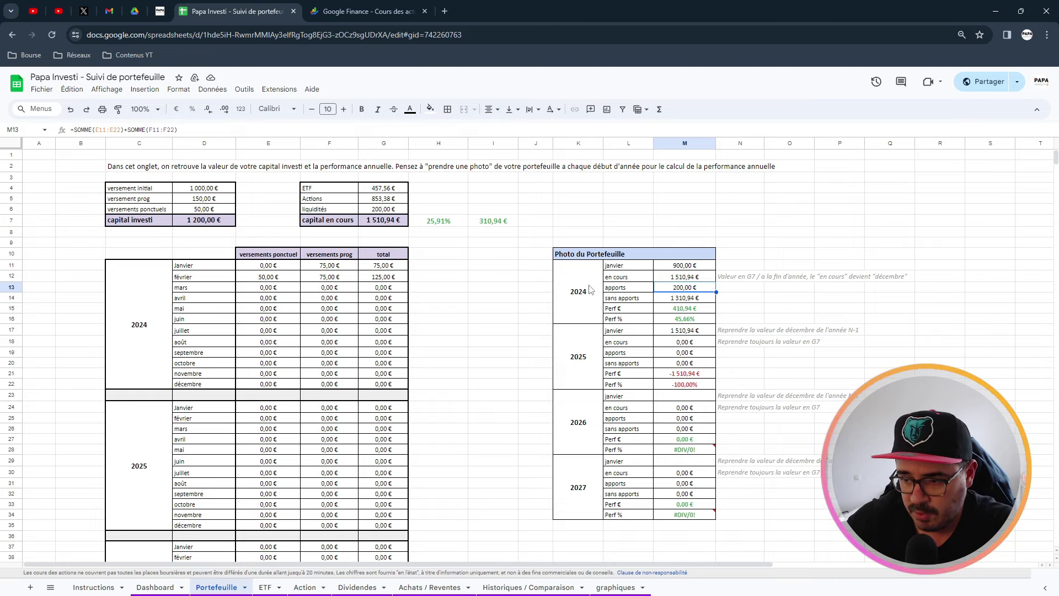
{"action": "left_click_drag", "start_coordinate": [591, 290], "coordinate": [664, 289]}
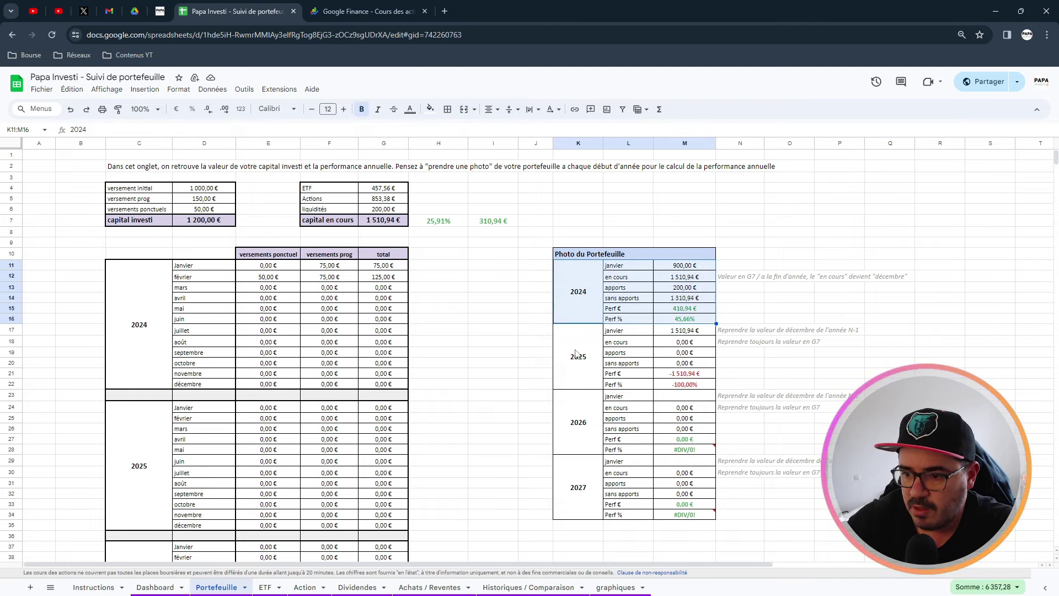
{"action": "left_click", "coordinate": [576, 287]}
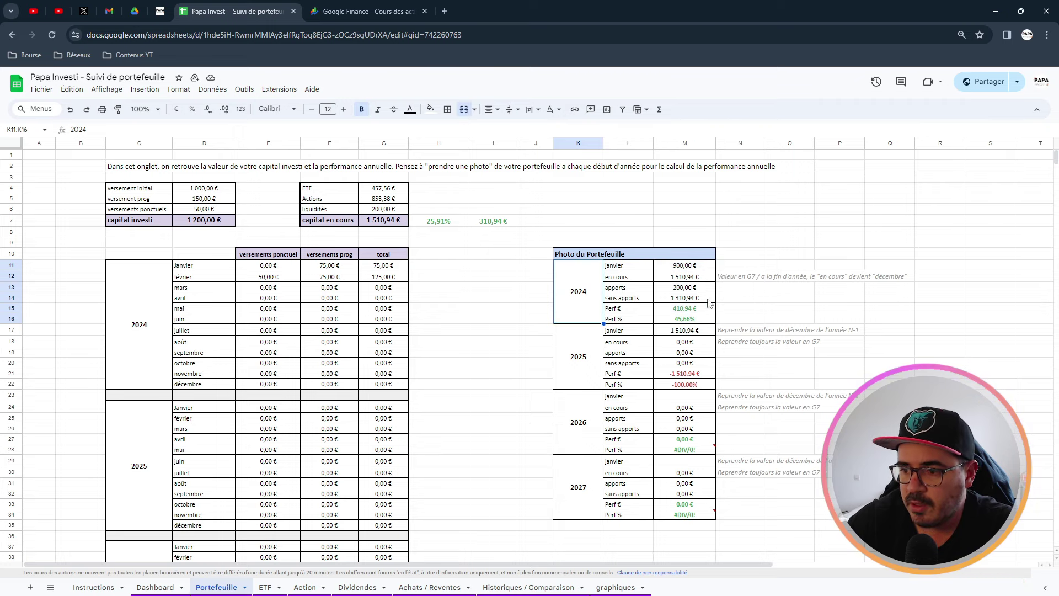
{"action": "left_click", "coordinate": [684, 289]}
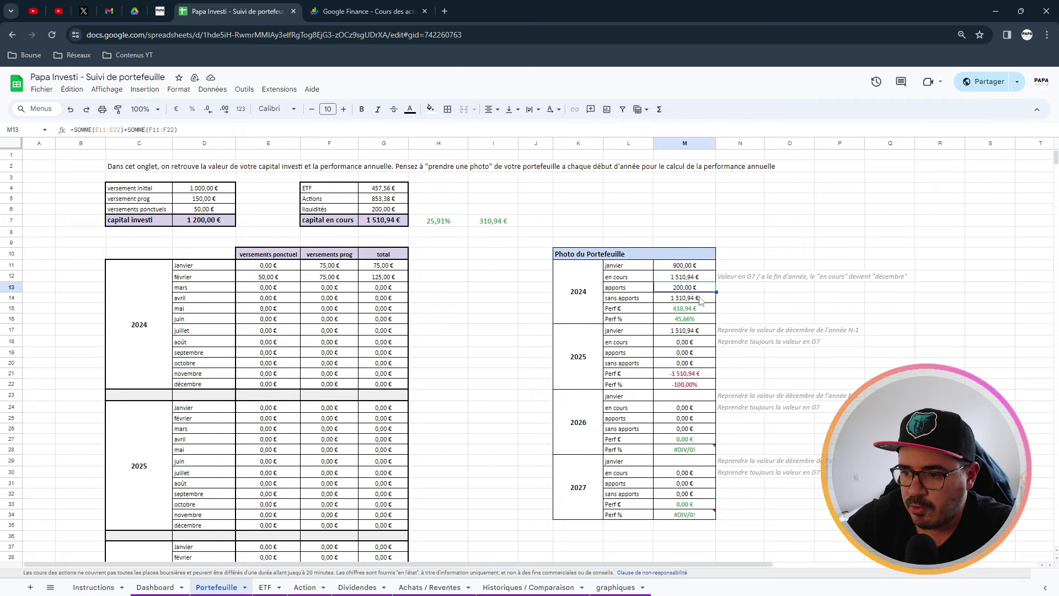
Inspect the 2024 sans apports formula in the Photo du Portefeuille table and the en cours and apports cells it subtracts.
{"action": "left_click", "coordinate": [694, 301]}
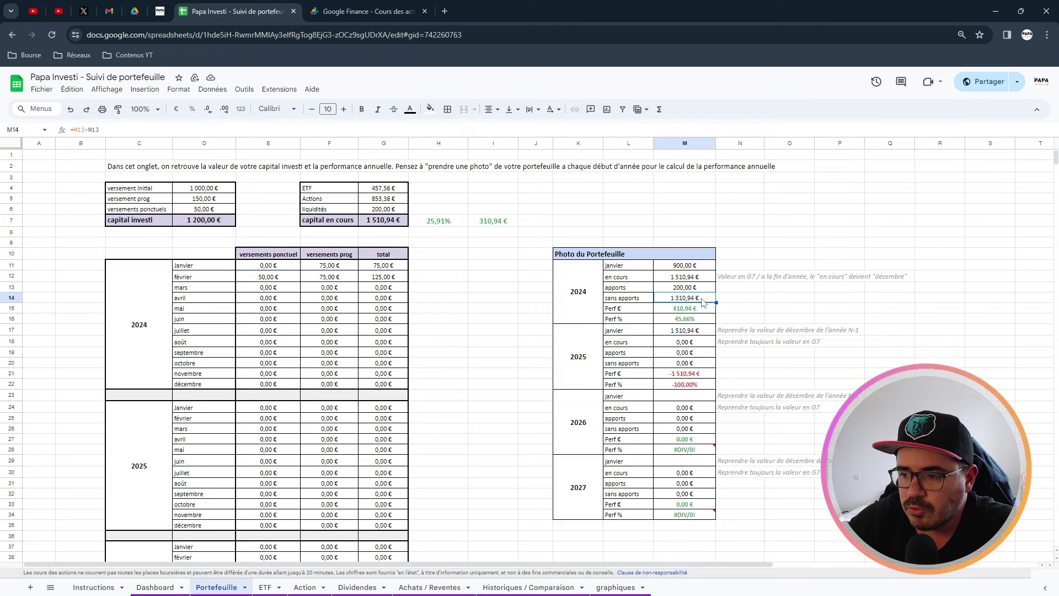
{"action": "double_click", "coordinate": [703, 299]}
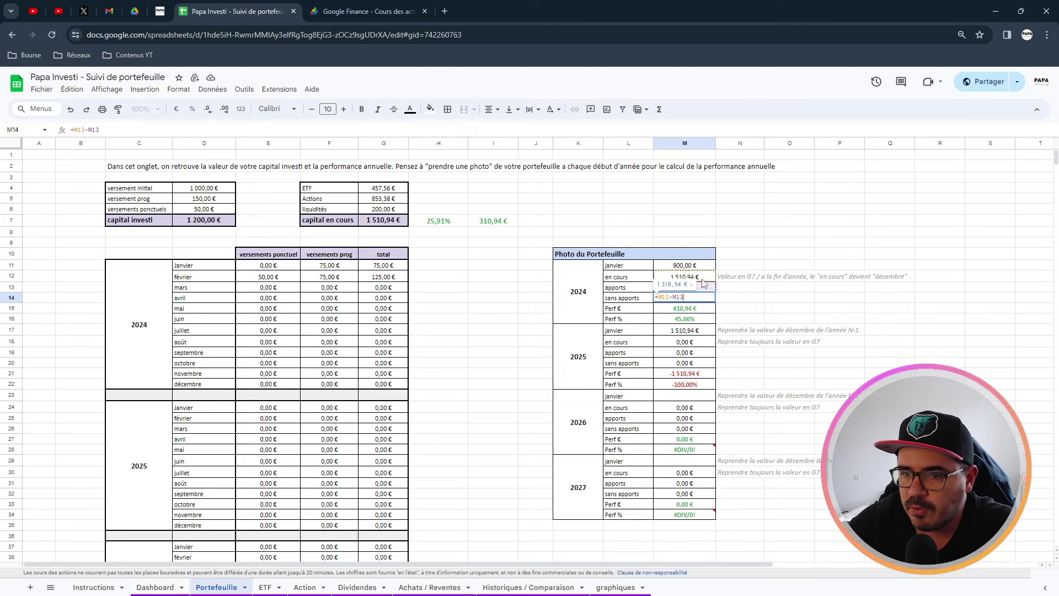
{"action": "left_click", "coordinate": [734, 302]}
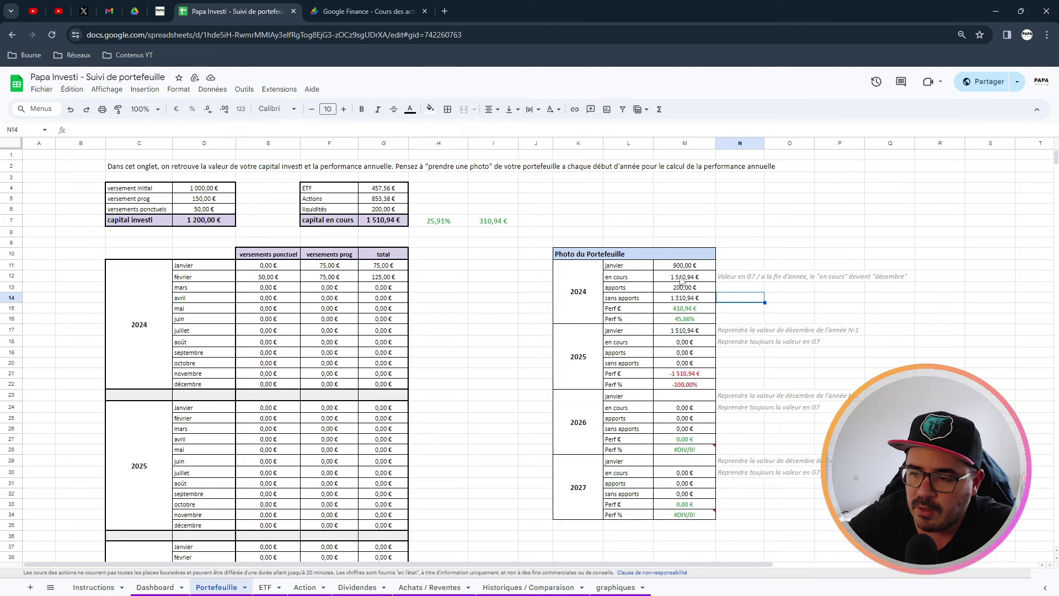
{"action": "left_click", "coordinate": [686, 286]}
{"action": "left_click", "coordinate": [684, 300]}
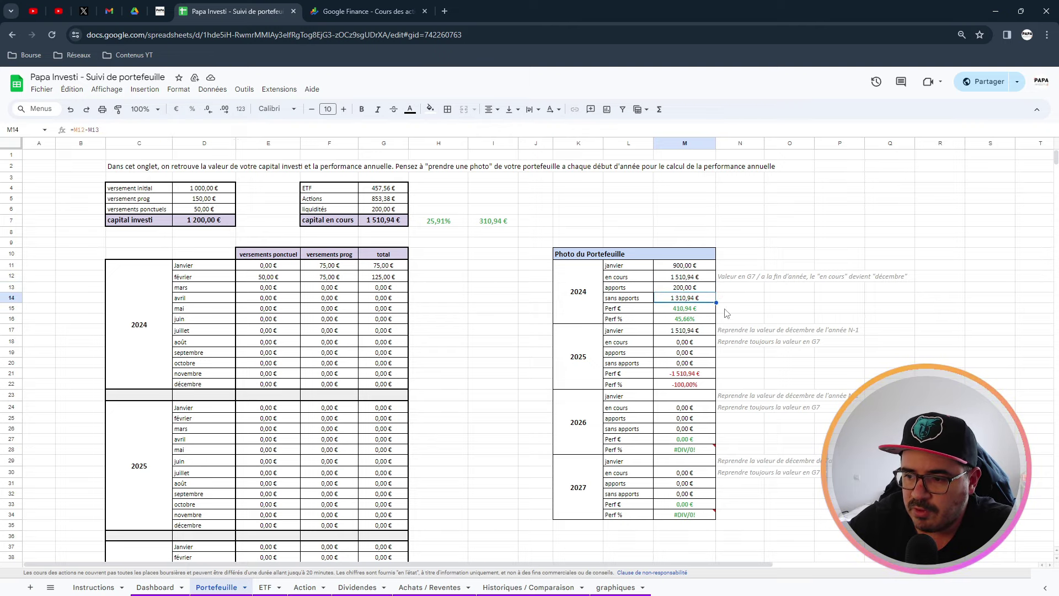
Inspect the 2024 Perf € formula, tracing it to the sans apports and janvier cells of the same year.
{"action": "double_click", "coordinate": [697, 309]}
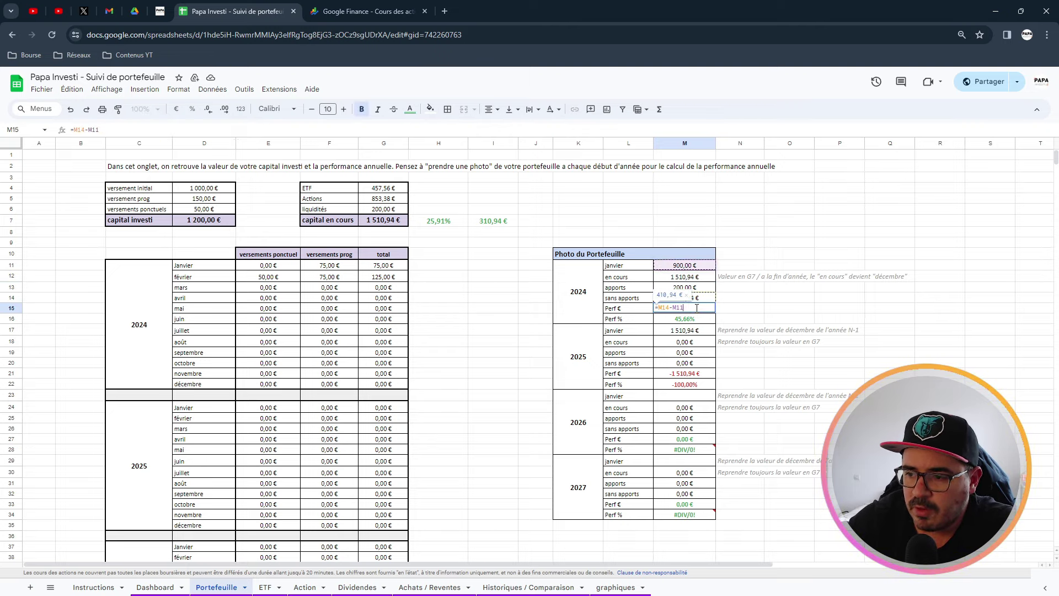
{"action": "key", "text": "Return"}
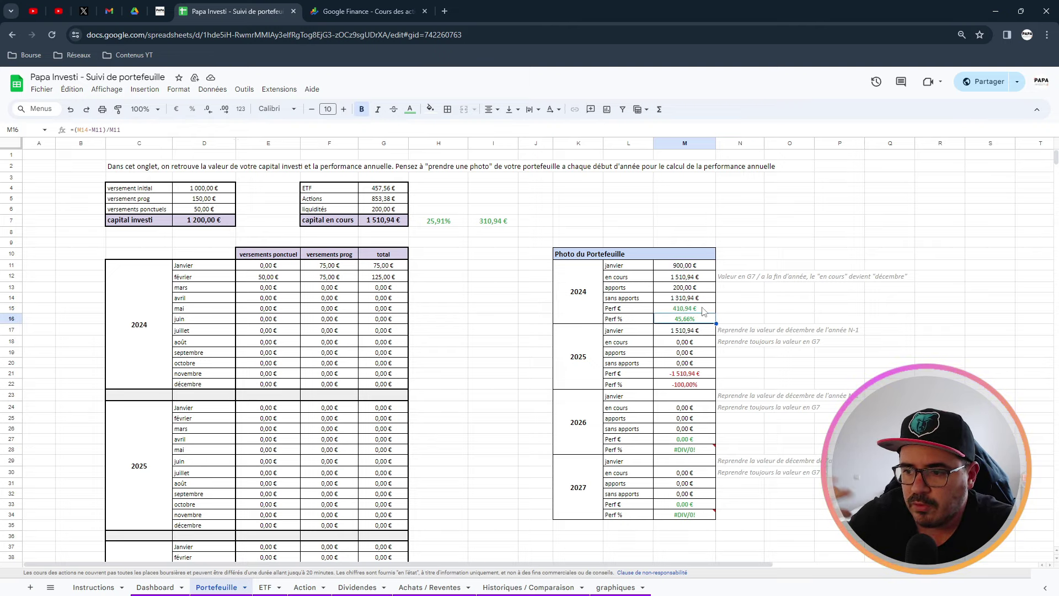
{"action": "double_click", "coordinate": [704, 309]}
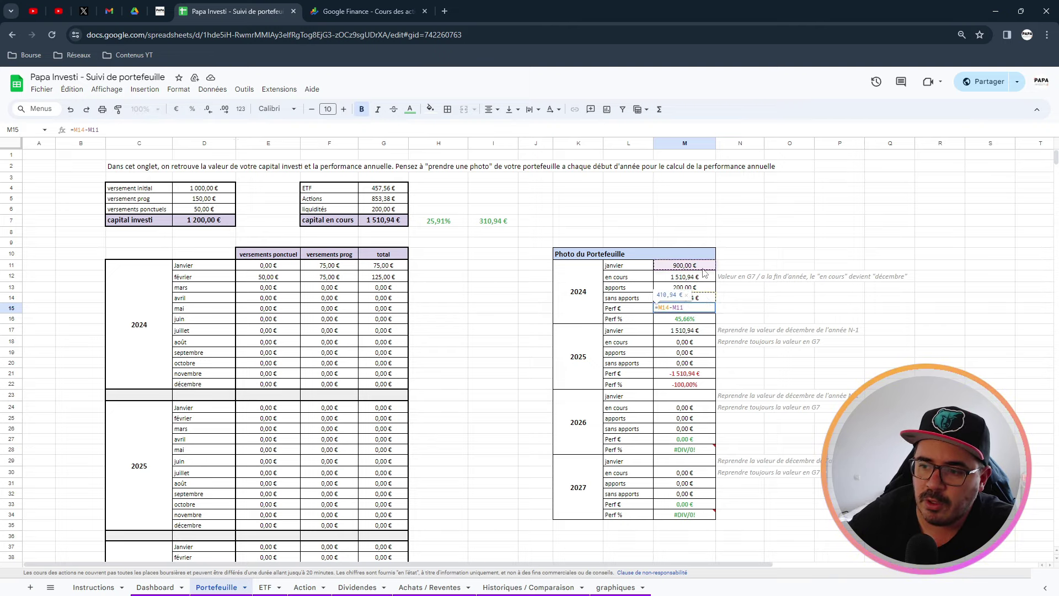
{"action": "key", "text": "Return"}
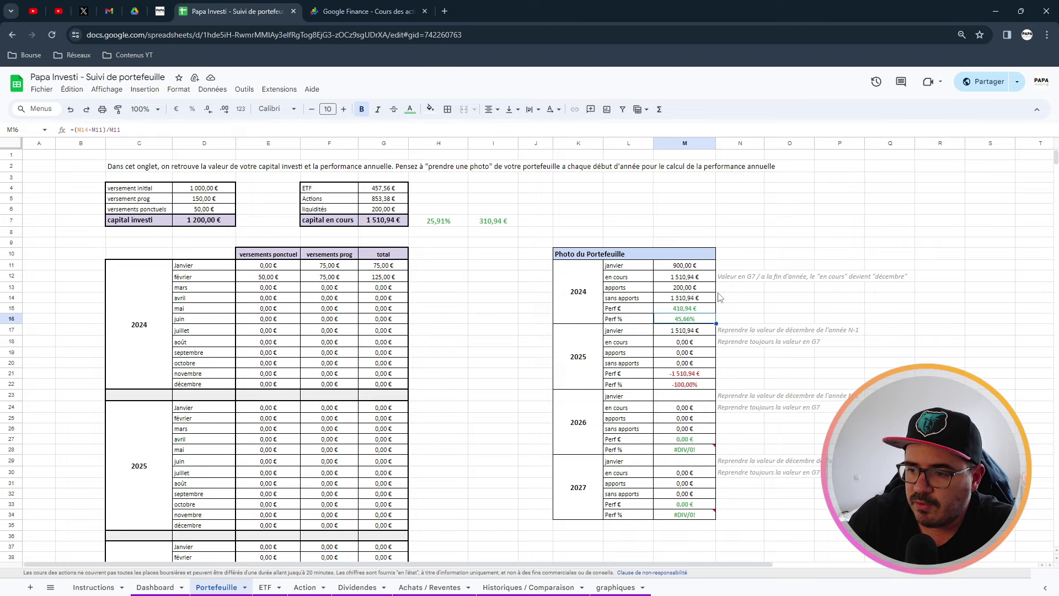
{"action": "left_click", "coordinate": [708, 301]}
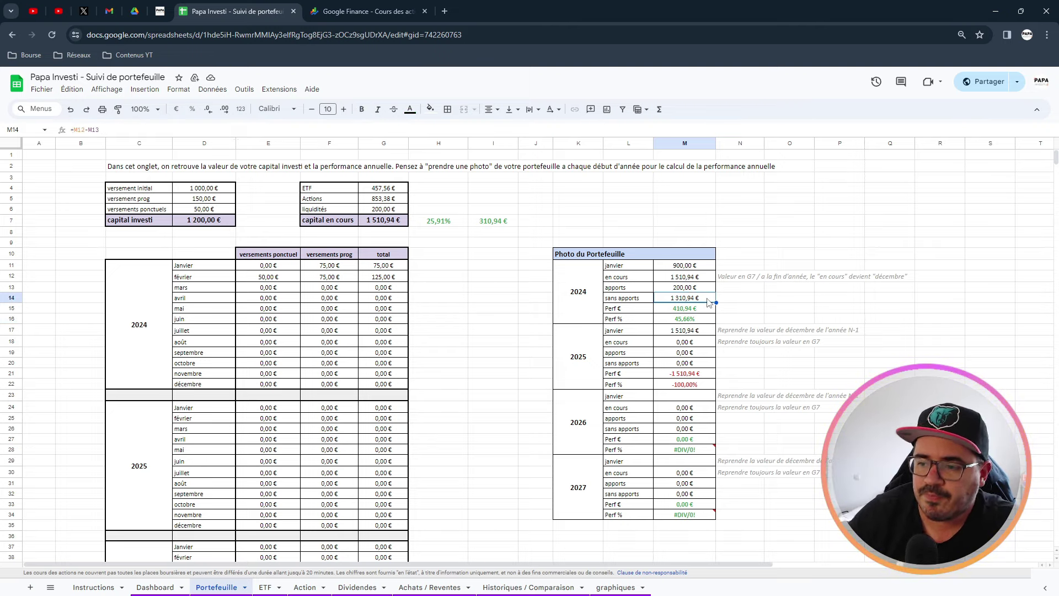
{"action": "left_click", "coordinate": [676, 265]}
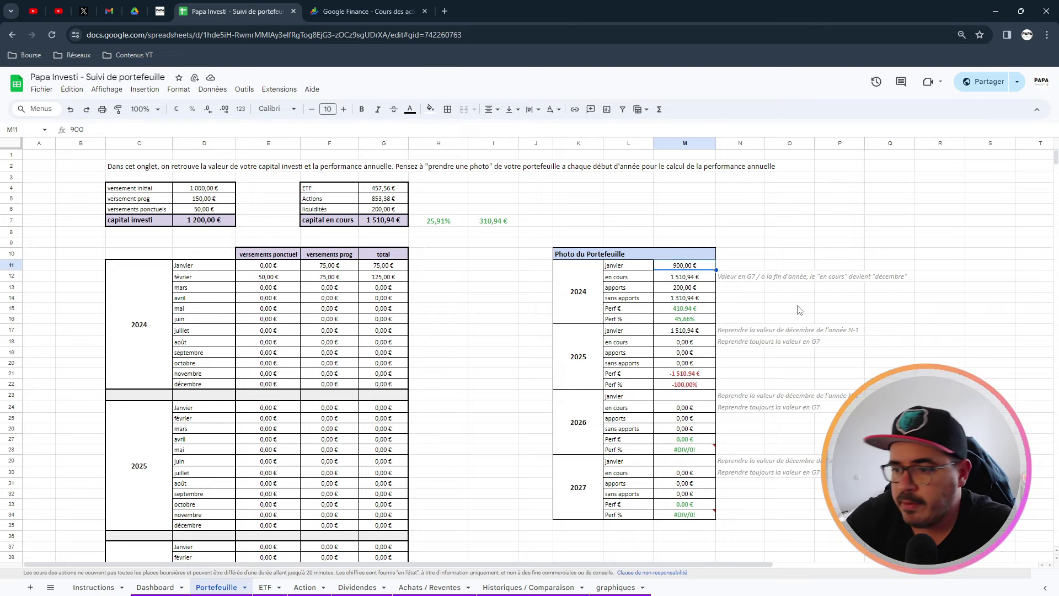
Inspect the 2024 Perf % formula, which relates the gain without contributions to the janvier value.
{"action": "left_click", "coordinate": [704, 324]}
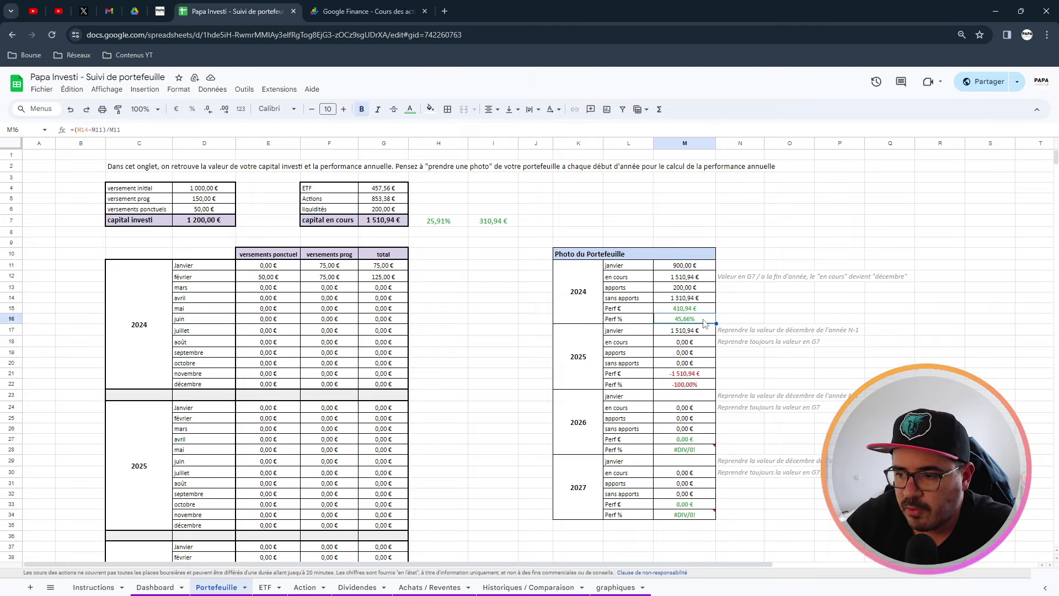
{"action": "double_click", "coordinate": [704, 320]}
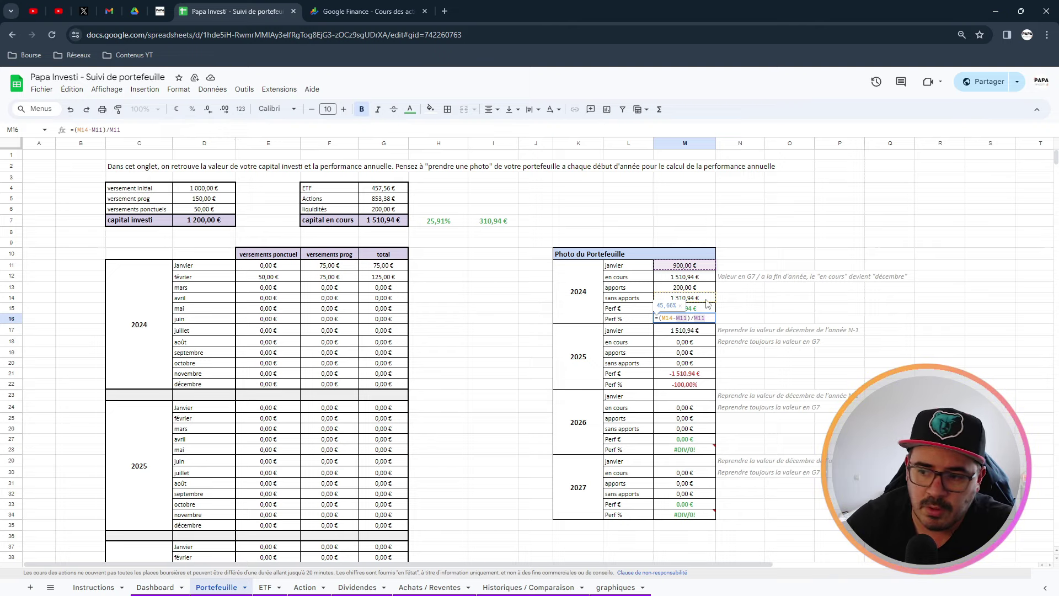
{"action": "key", "text": "Return"}
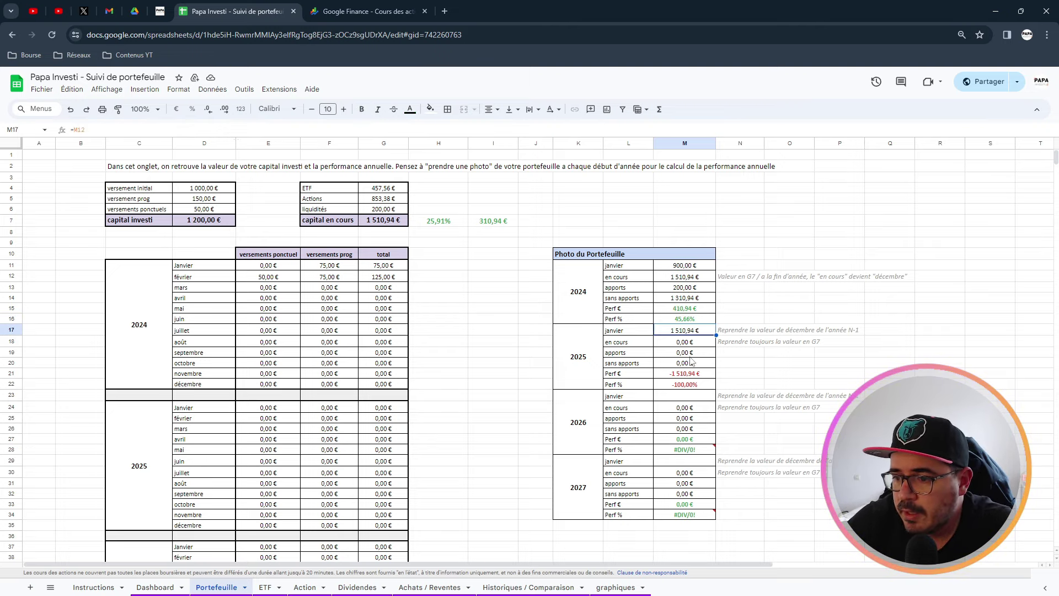
Examine the 2025 block and its janvier formula, and review the 2024 en cours, apports, sans apports and Perf € cells.
{"action": "left_click_drag", "start_coordinate": [586, 346], "coordinate": [685, 345]}
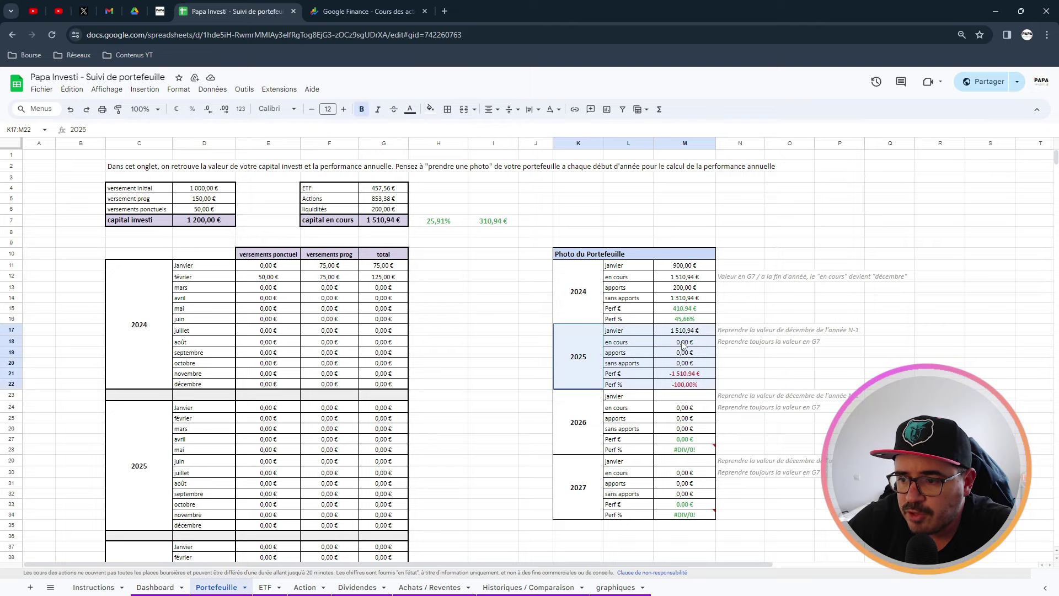
{"action": "left_click", "coordinate": [696, 335]}
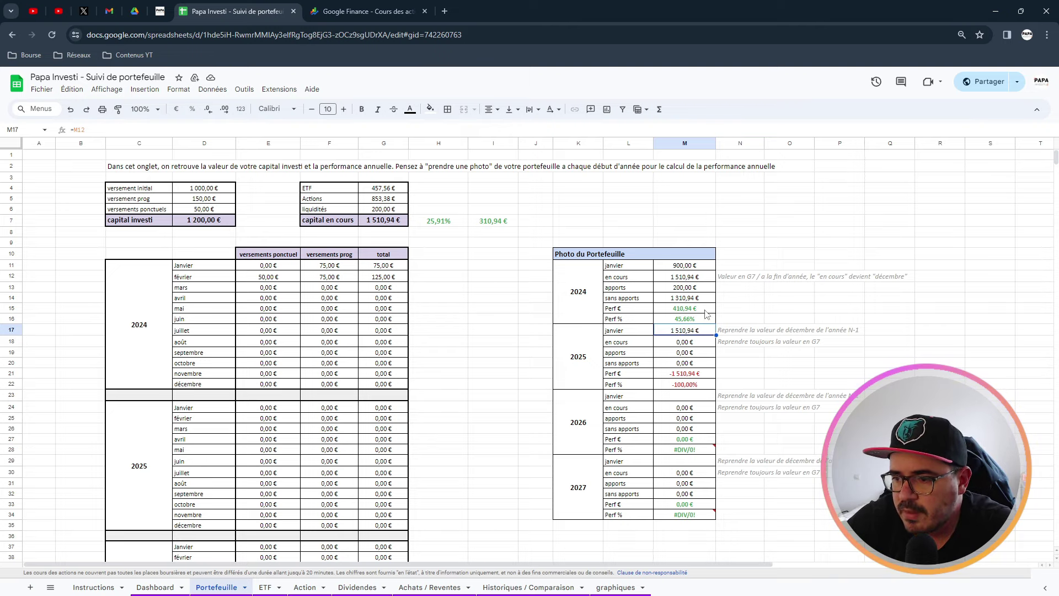
{"action": "left_click", "coordinate": [672, 299]}
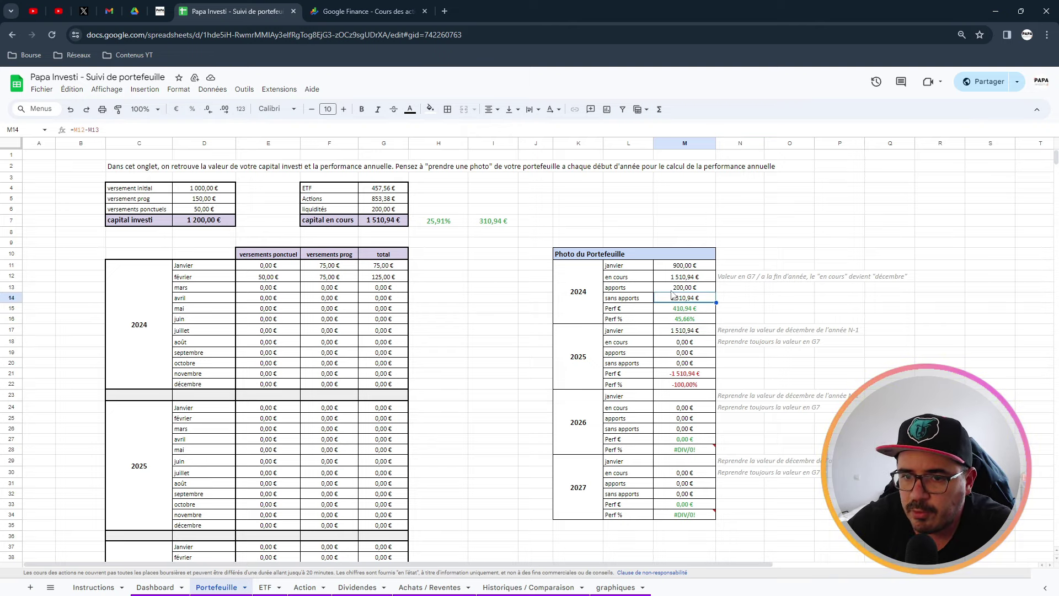
{"action": "left_click", "coordinate": [672, 288]}
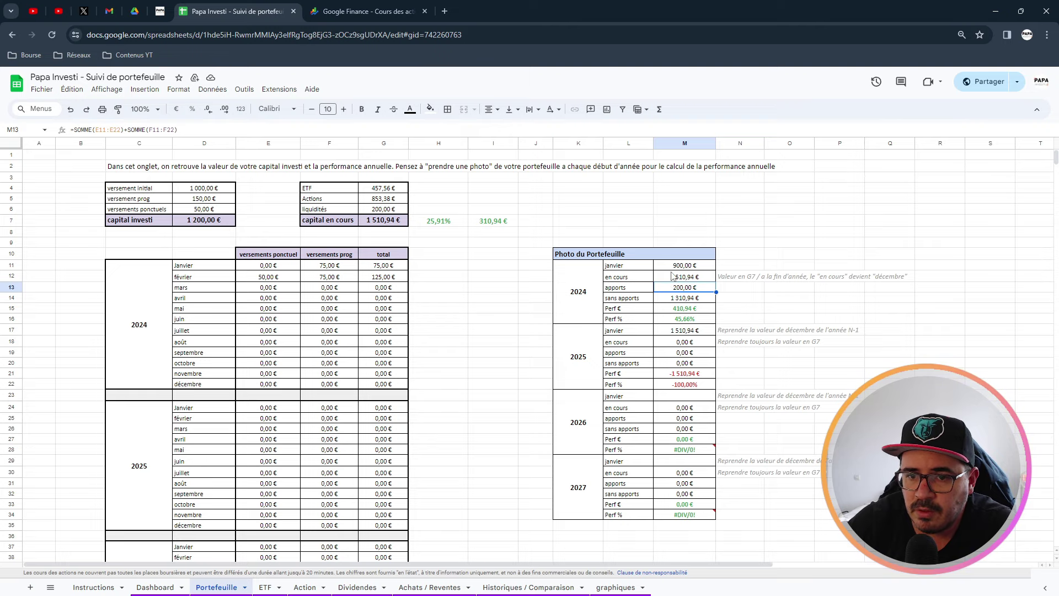
{"action": "left_click", "coordinate": [676, 277]}
{"action": "left_click", "coordinate": [676, 287]}
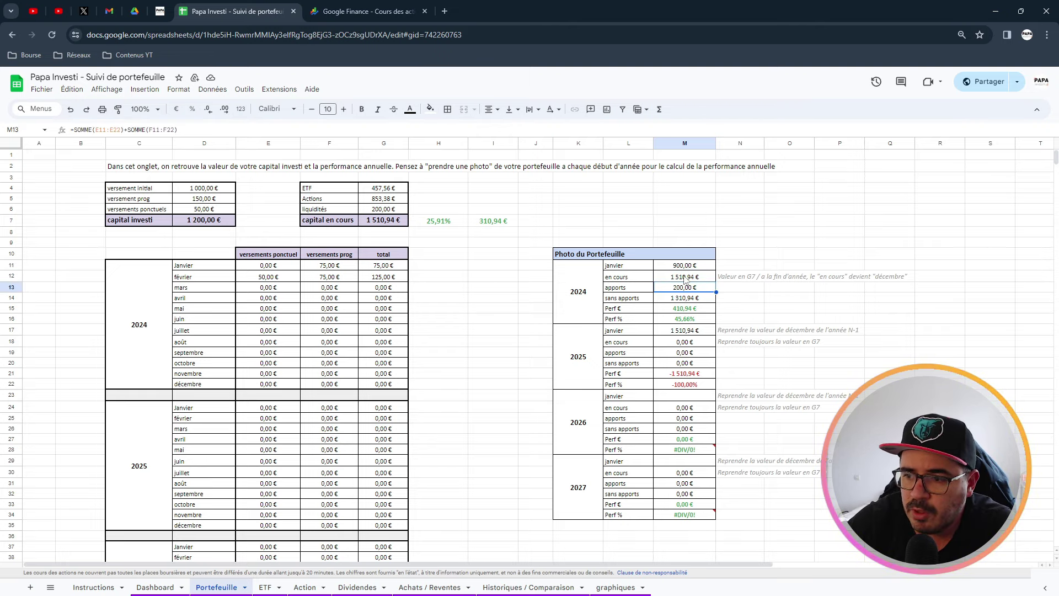
{"action": "left_click", "coordinate": [698, 277]}
{"action": "left_click", "coordinate": [698, 299]}
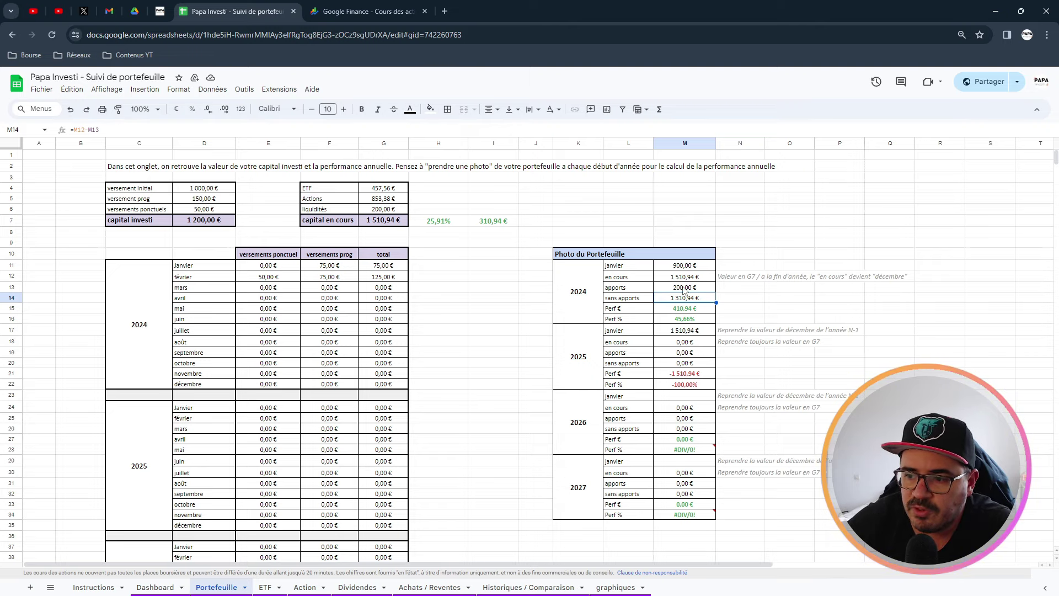
{"action": "left_click", "coordinate": [681, 311]}
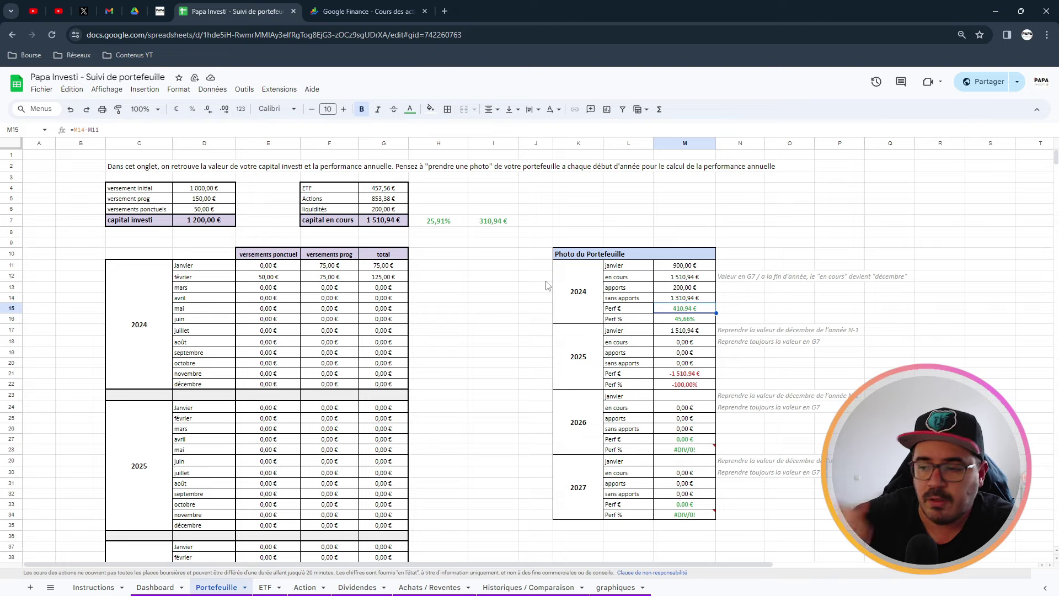
Examine the 2025 janvier and en cours cells and the notes beside them on where their values come from.
{"action": "left_click", "coordinate": [590, 341]}
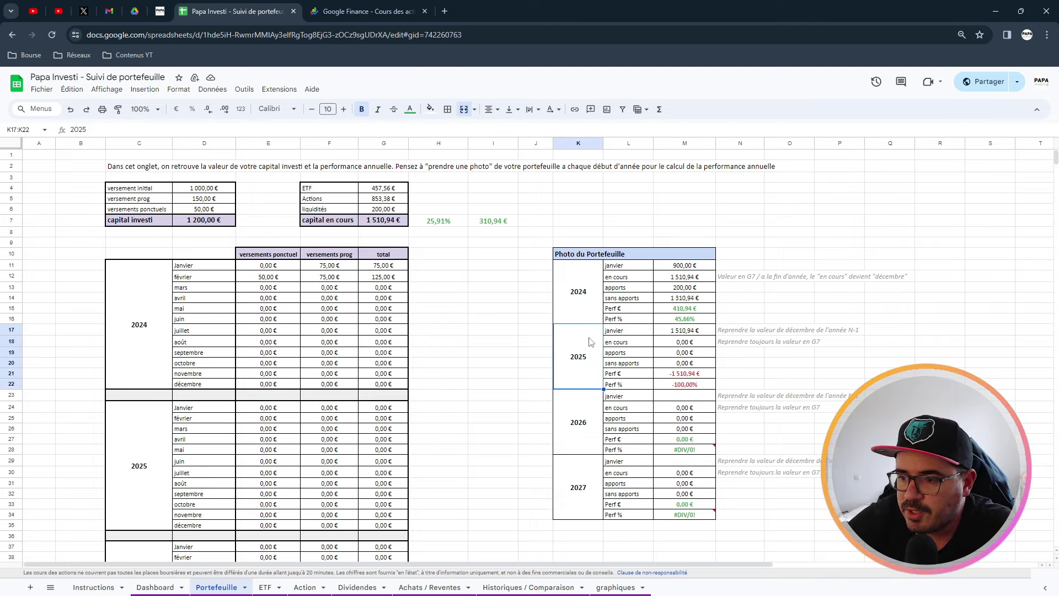
{"action": "left_click", "coordinate": [695, 332]}
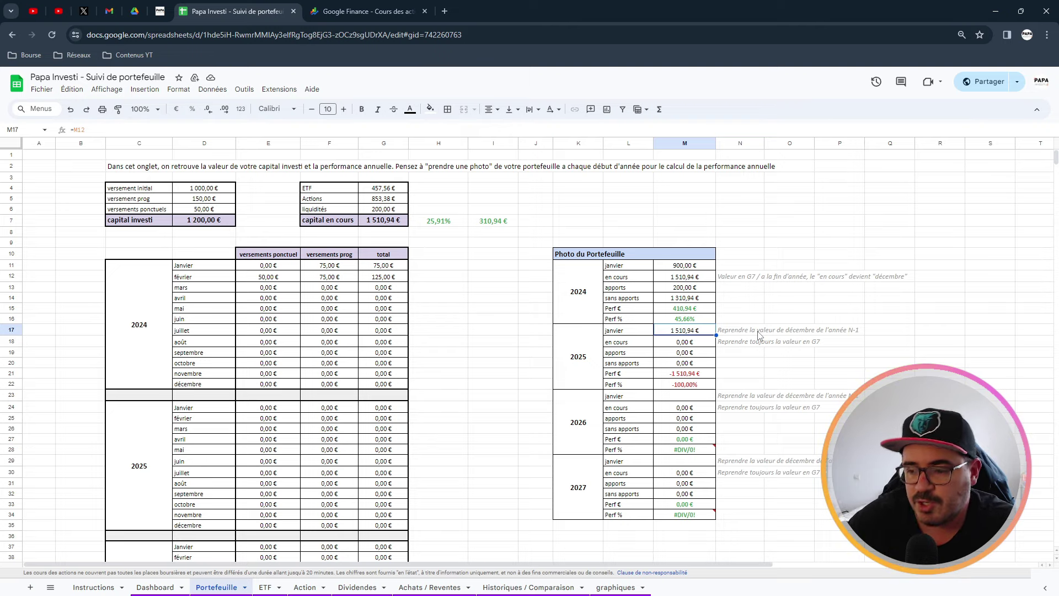
{"action": "left_click", "coordinate": [696, 343]}
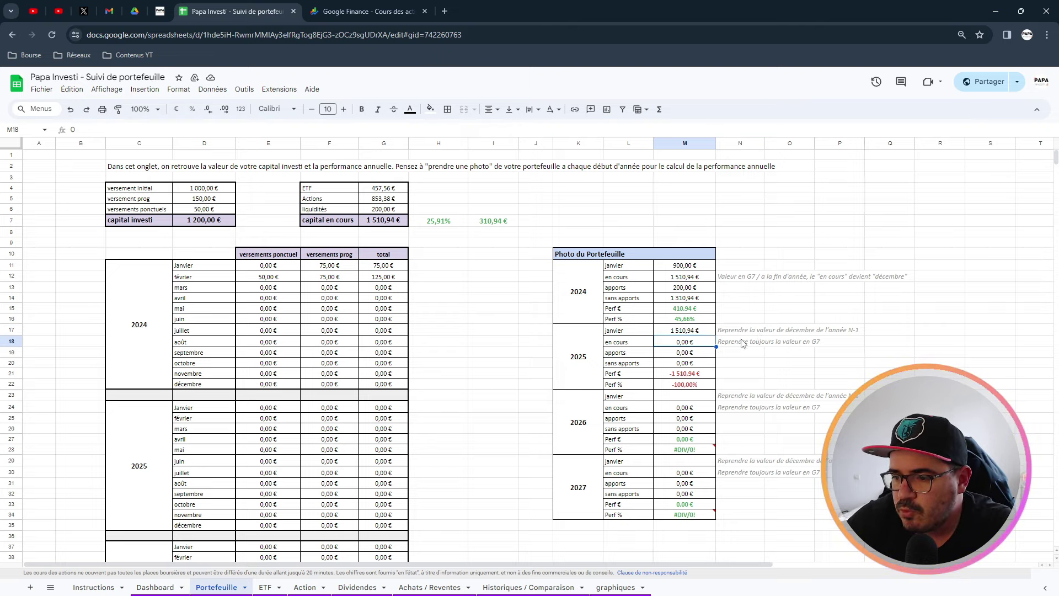
{"action": "left_click", "coordinate": [736, 346]}
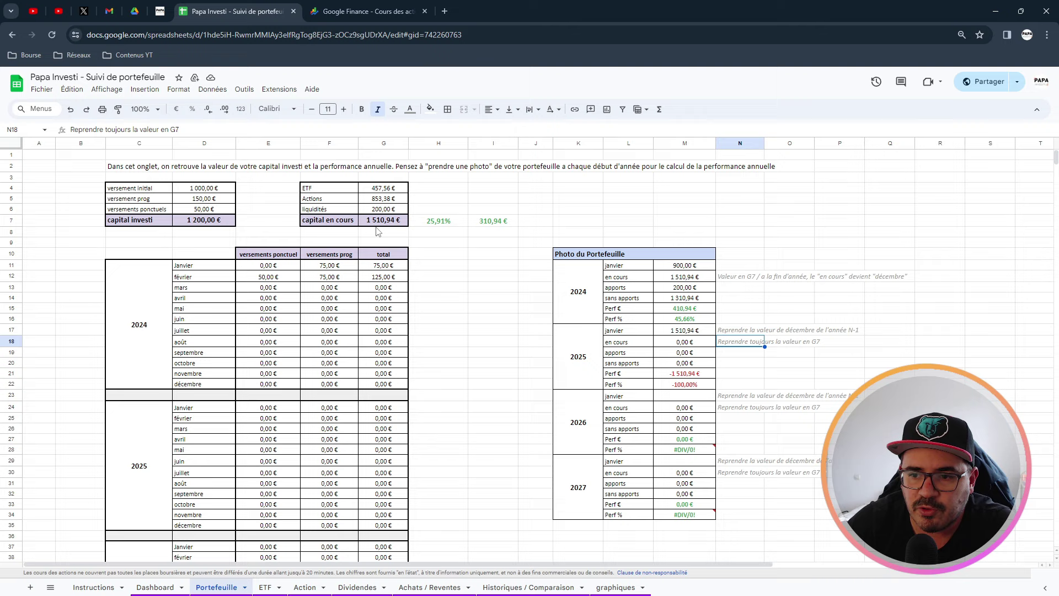
{"action": "left_click", "coordinate": [645, 345]}
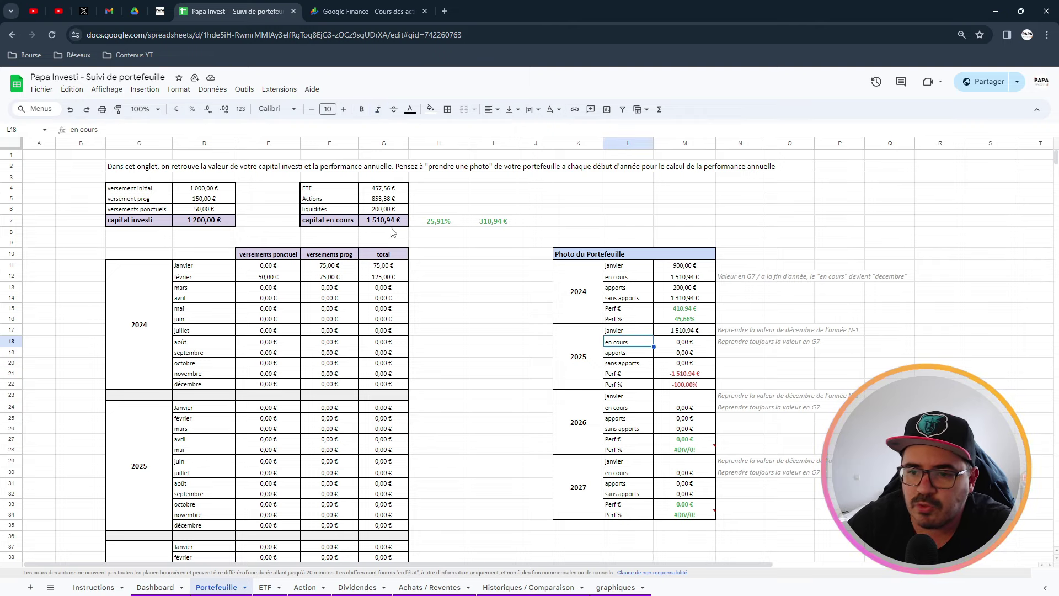
Inspect the 2025 apports and sans apports formulas and the 2025 payment ranges that apports sums.
{"action": "left_click", "coordinate": [692, 355]}
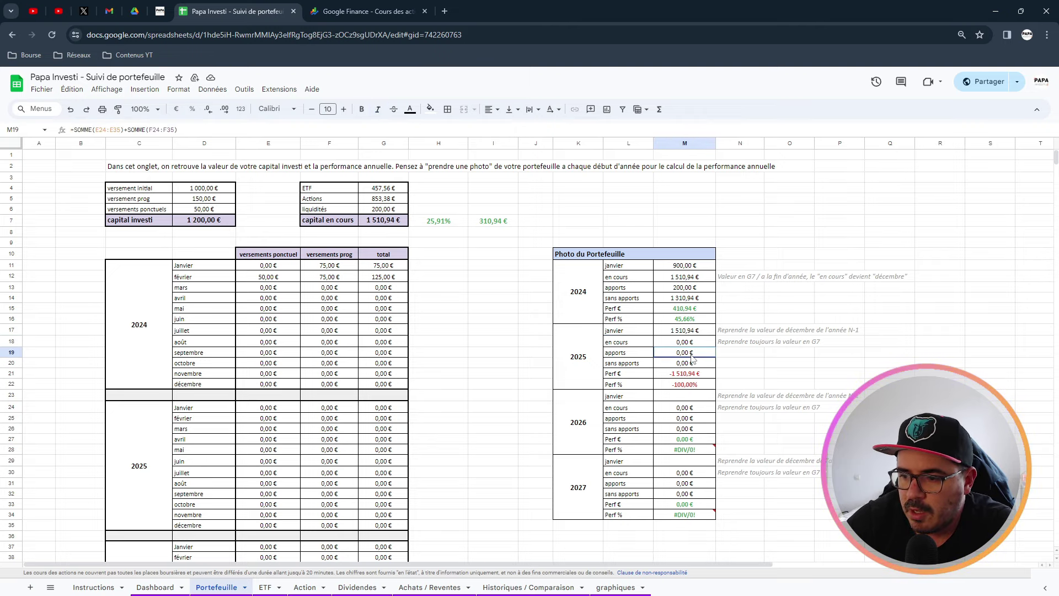
{"action": "double_click", "coordinate": [692, 356]}
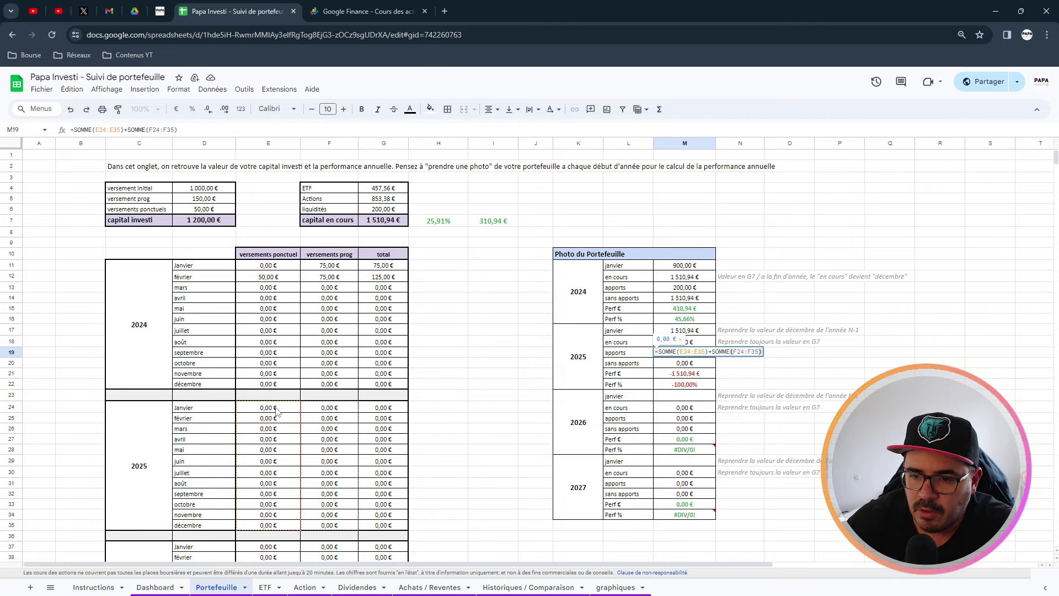
{"action": "left_click", "coordinate": [748, 352]}
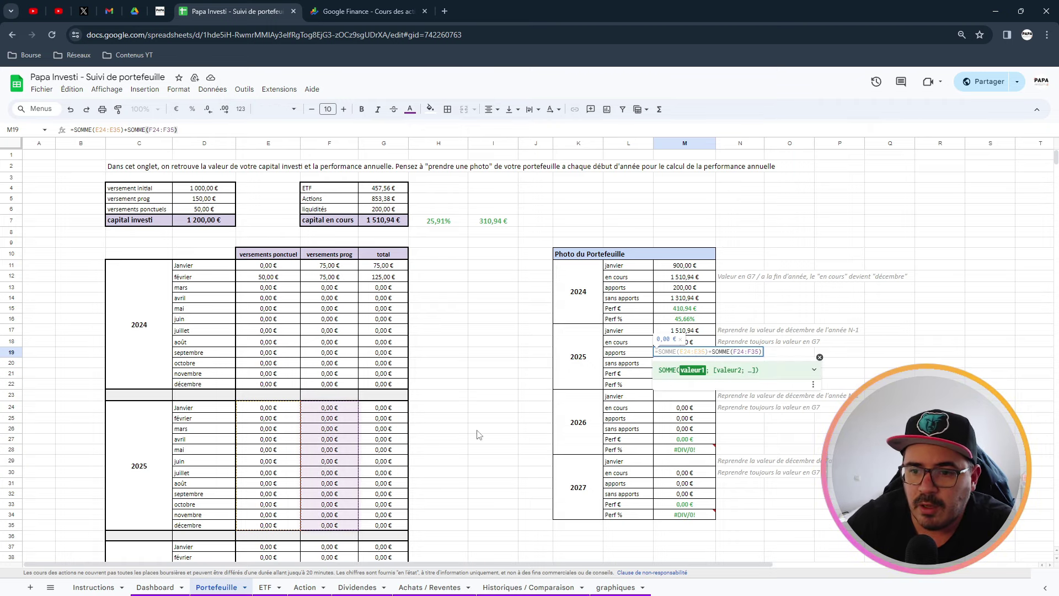
{"action": "key", "text": "Return"}
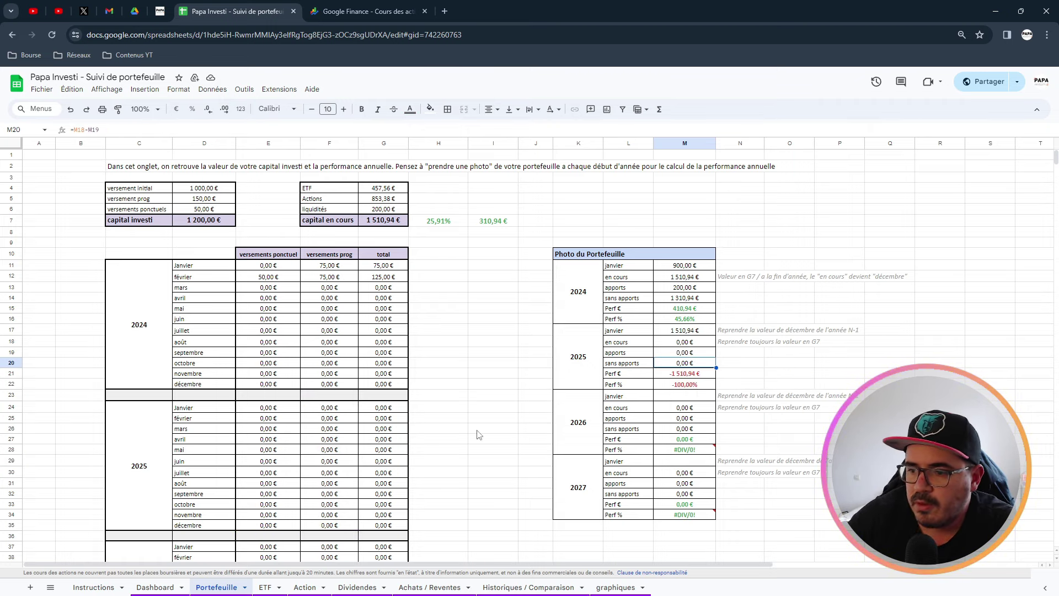
{"action": "double_click", "coordinate": [673, 365]}
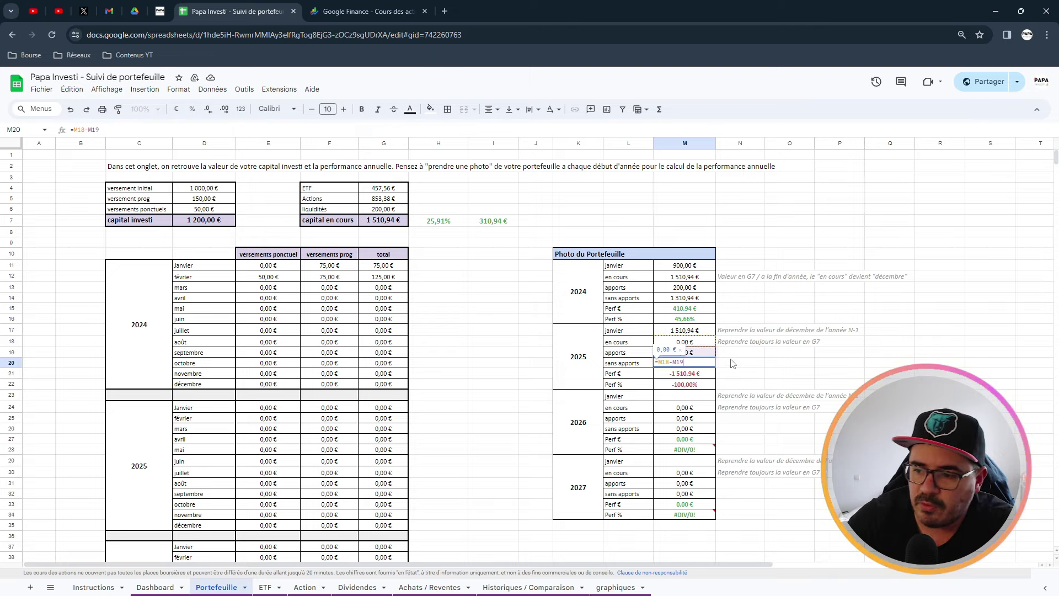
{"action": "key", "text": "Return"}
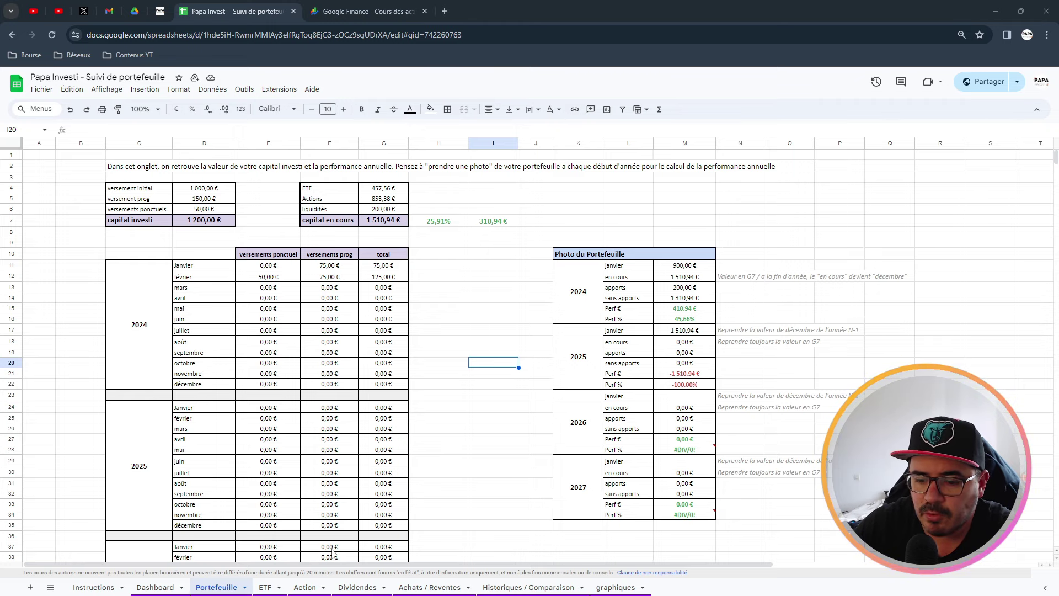
Open the Dividendes sheet and examine the layout of the Dividendes par action tables for 2024 and 2025.
{"action": "left_click", "coordinate": [268, 589]}
{"action": "left_click", "coordinate": [303, 588]}
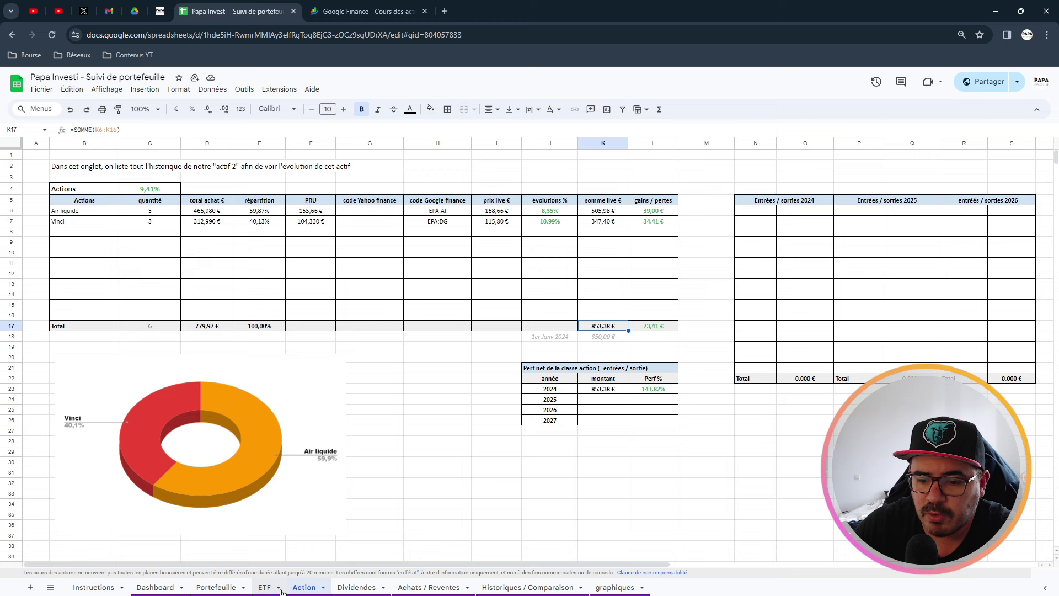
{"action": "left_click", "coordinate": [355, 589]}
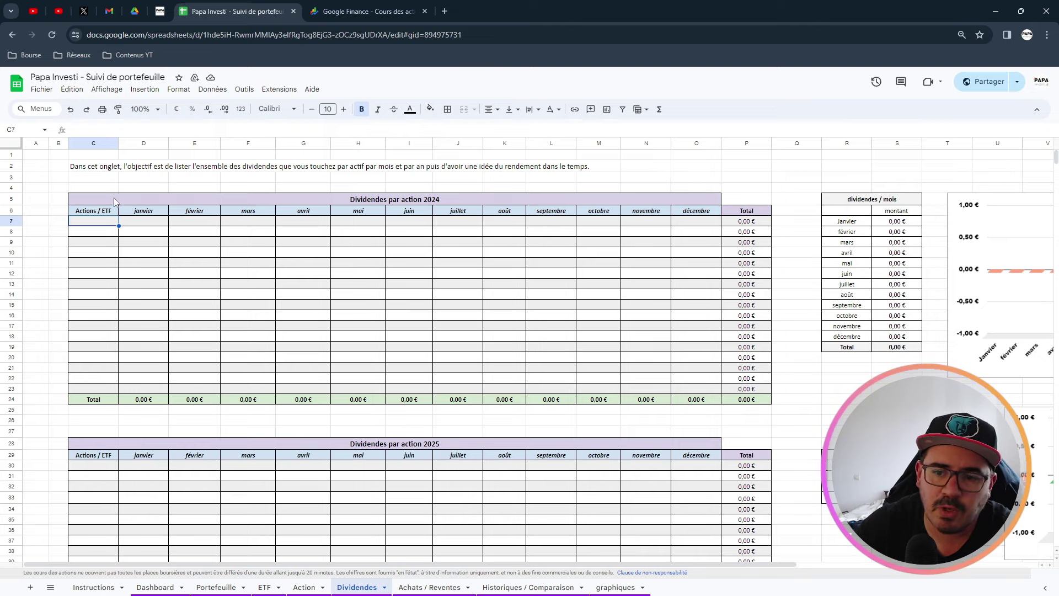
{"action": "left_click", "coordinate": [445, 195]}
{"action": "left_click", "coordinate": [366, 232]}
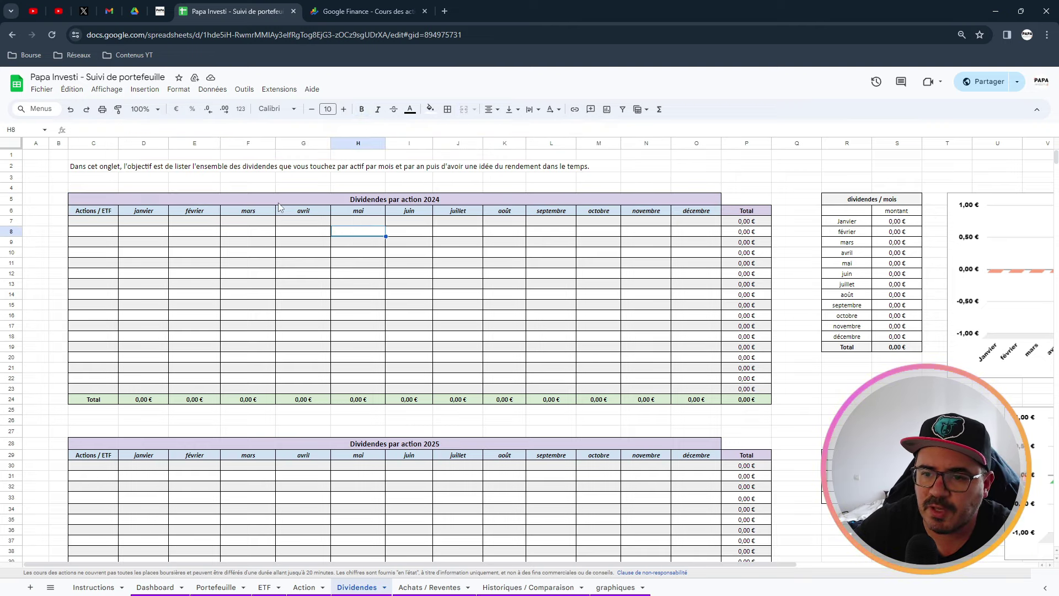
{"action": "left_click_drag", "start_coordinate": [276, 204], "coordinate": [310, 400]}
{"action": "scroll", "coordinate": [319, 385], "scroll_direction": "down", "scroll_amount": 2}
{"action": "left_click", "coordinate": [274, 389]}
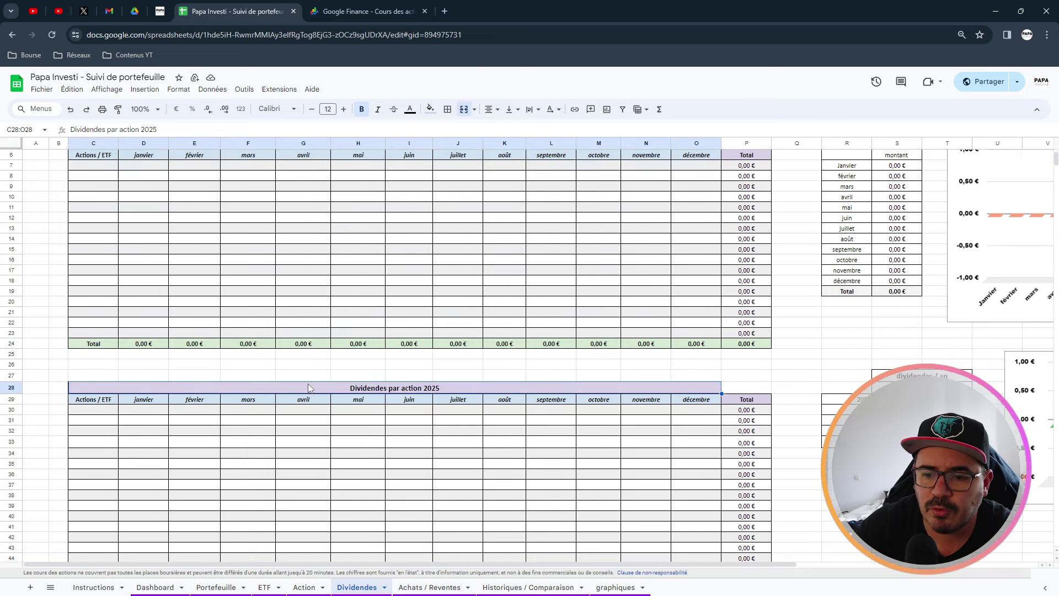
Examine the 2025 and 2024 Dividendes par action tables, including the 2024 Actions / ETF column and the month headers.
{"action": "scroll", "coordinate": [309, 381], "scroll_direction": "down", "scroll_amount": 3}
{"action": "scroll", "coordinate": [333, 372], "scroll_direction": "down", "scroll_amount": 2}
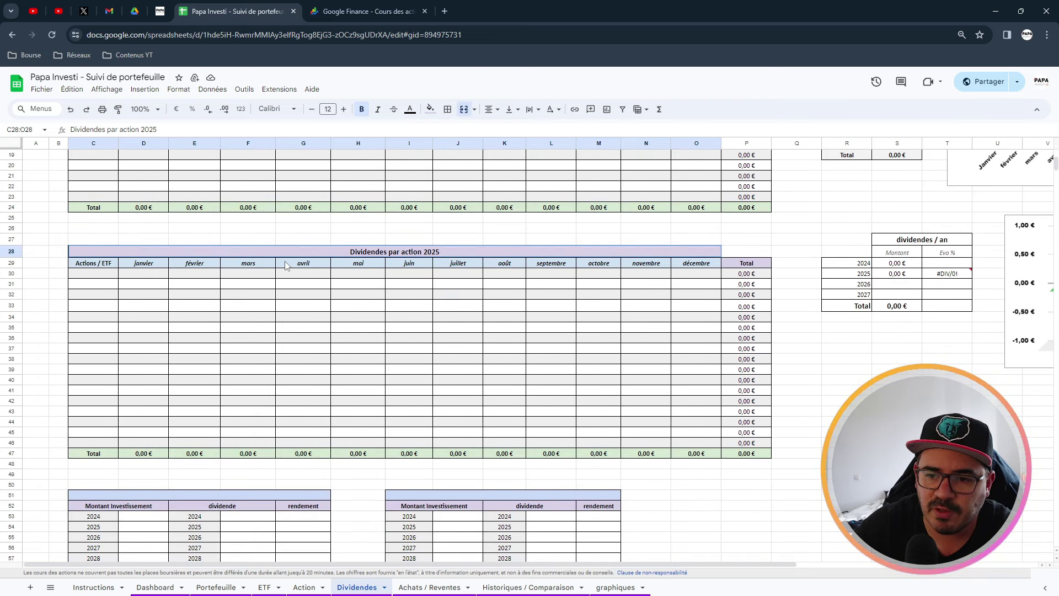
{"action": "left_click_drag", "start_coordinate": [283, 255], "coordinate": [339, 438]}
{"action": "scroll", "coordinate": [342, 420], "scroll_direction": "up", "scroll_amount": 7}
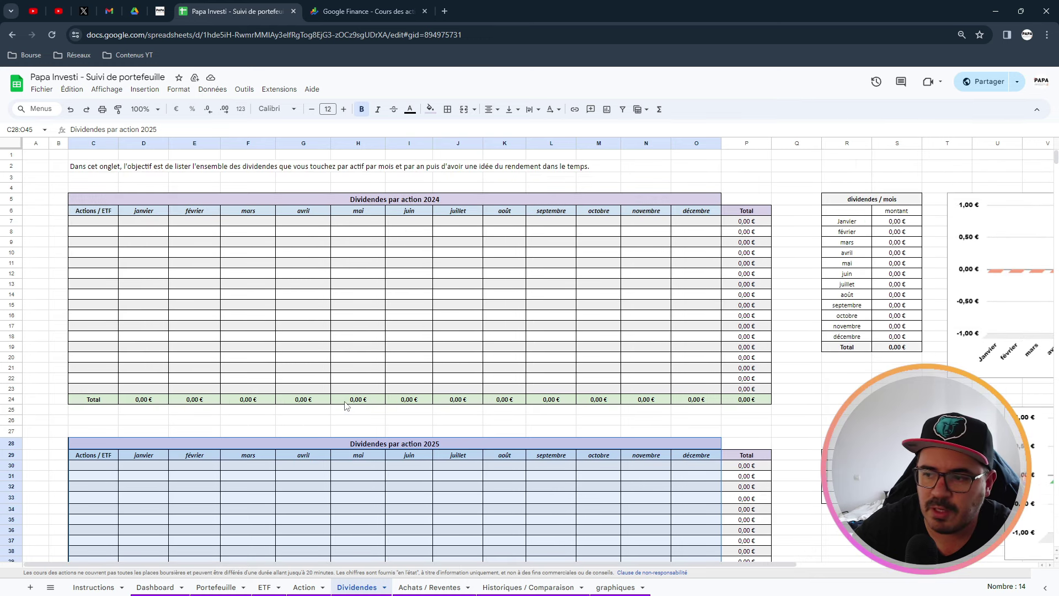
{"action": "left_click", "coordinate": [99, 222]}
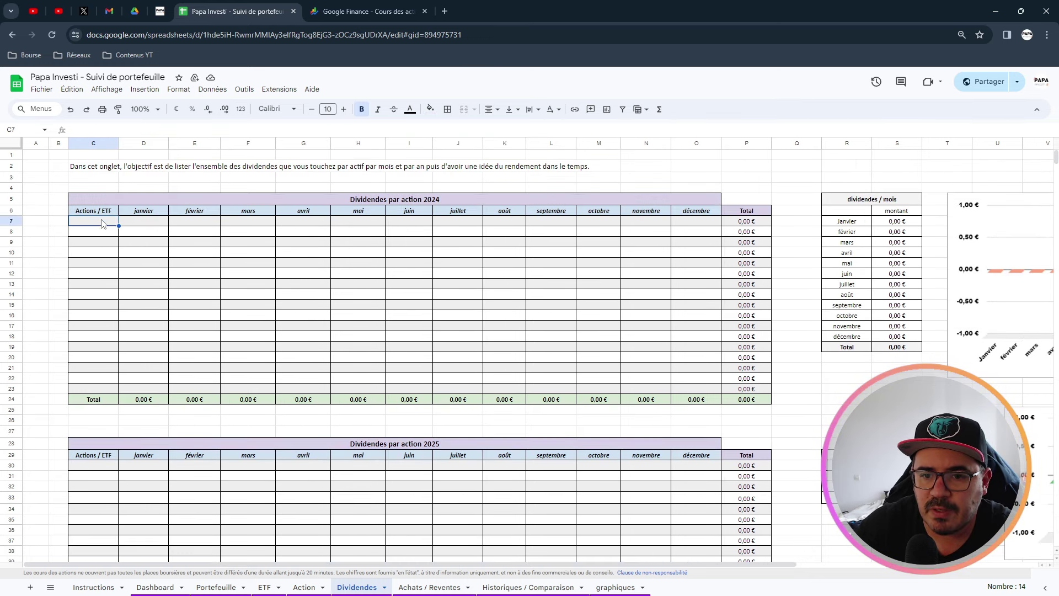
{"action": "left_click_drag", "start_coordinate": [97, 226], "coordinate": [104, 392]}
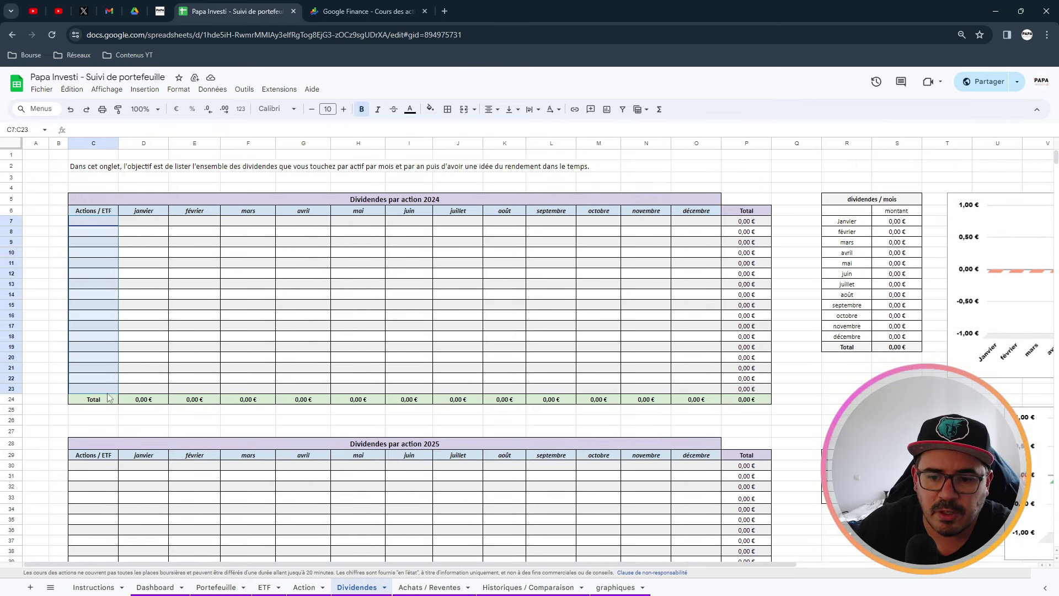
{"action": "left_click", "coordinate": [147, 215]}
{"action": "left_click", "coordinate": [199, 216]}
{"action": "left_click", "coordinate": [266, 217]}
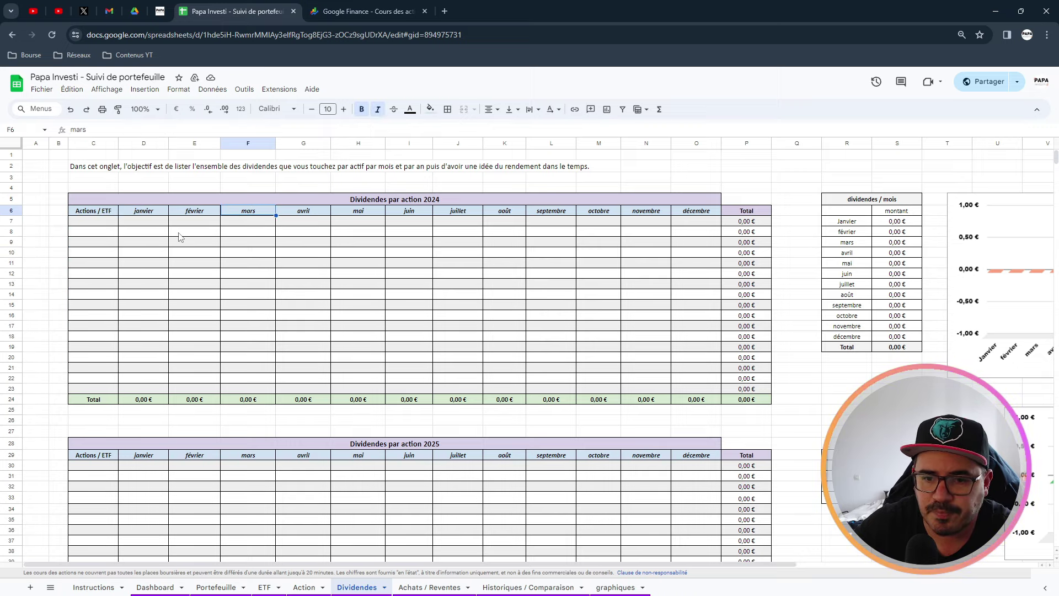
List Air liquide and Vinci in the first two Actions / ETF rows of the 2024 dividend table.
{"action": "left_click", "coordinate": [115, 225]}
{"action": "type", "text": "Air"}
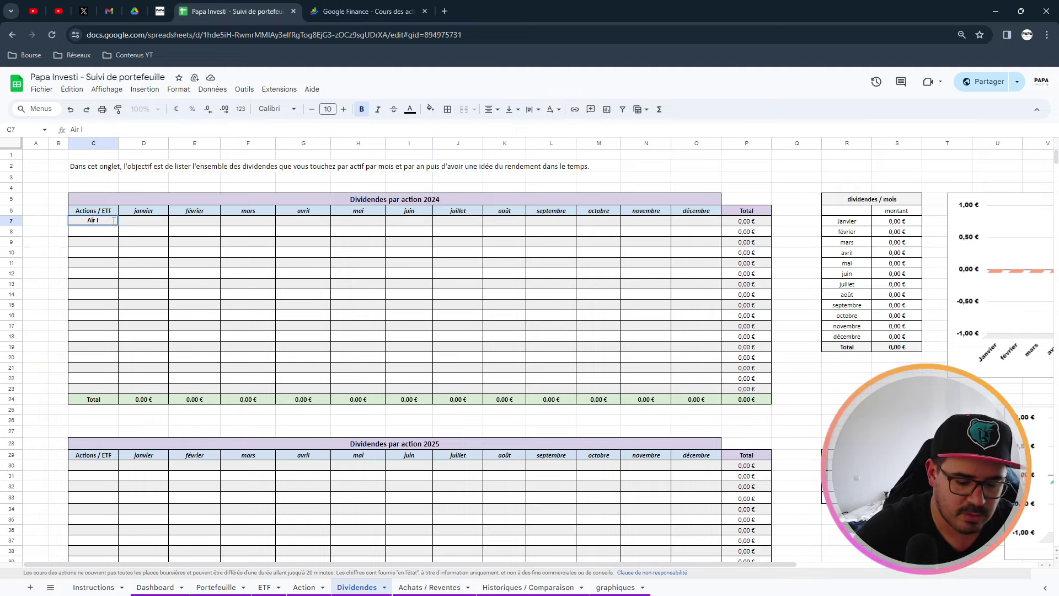
{"action": "type", "text": " liquide"}
{"action": "key", "text": "Tab"}
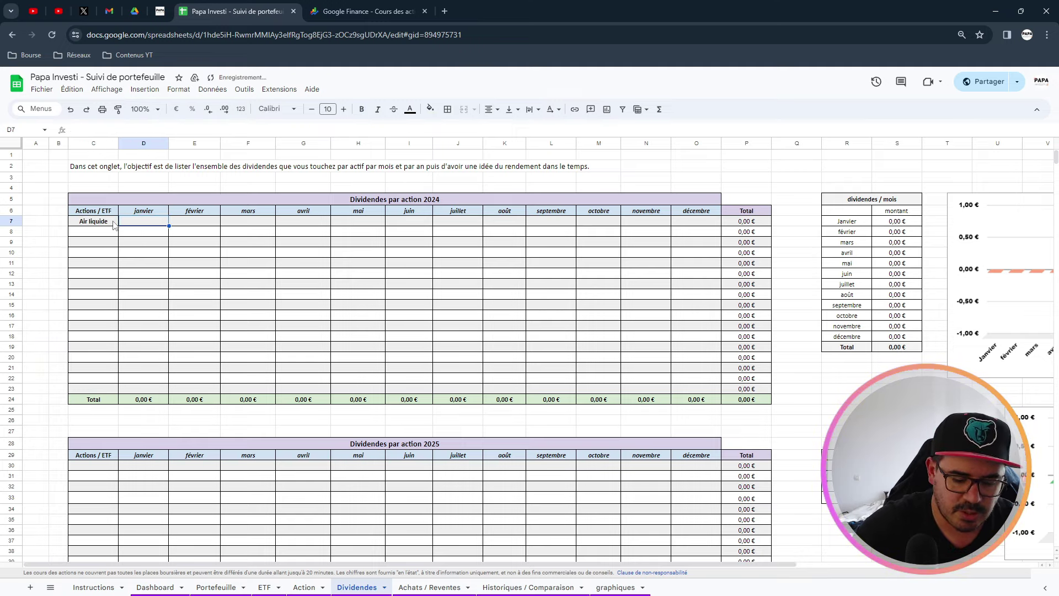
{"action": "key", "text": "Return"}
{"action": "type", "text": "Vinci"}
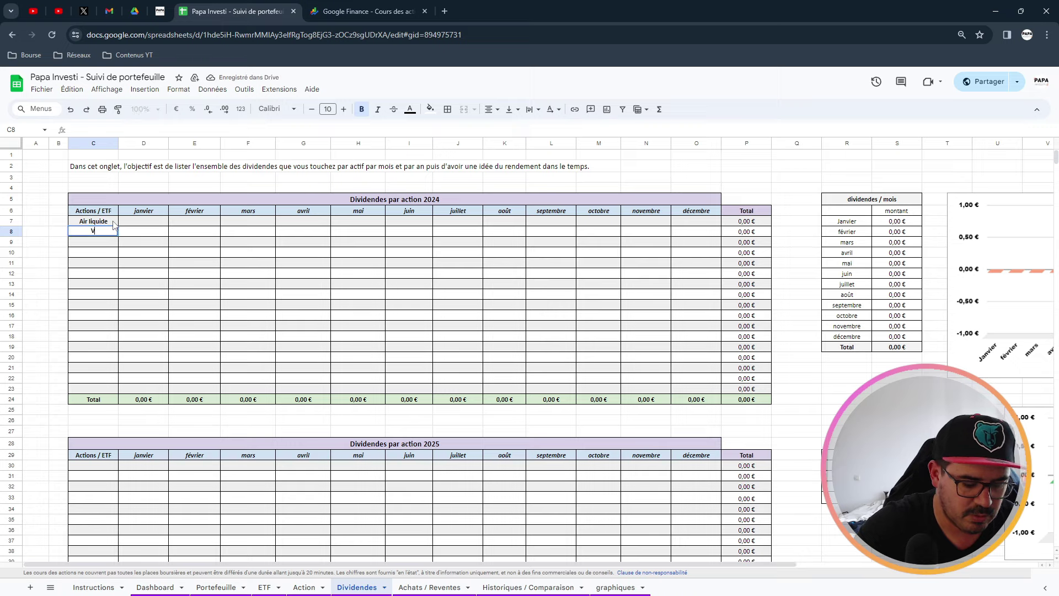
{"action": "left_click", "coordinate": [148, 224]}
Record Air liquide's 2024 dividends as 10 € in mars and 5 € in septembre.
{"action": "left_click", "coordinate": [256, 224]}
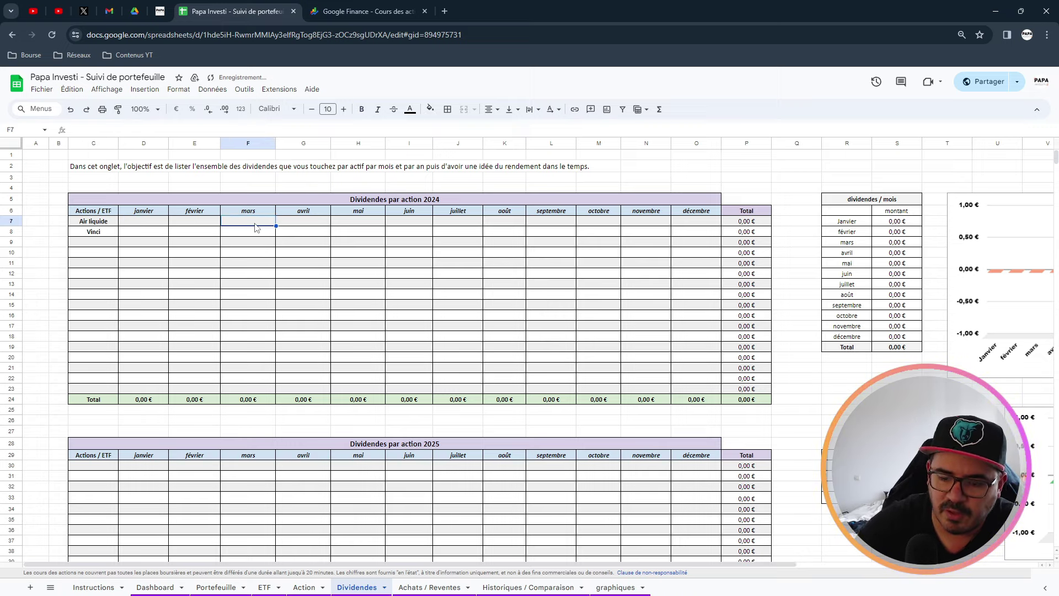
{"action": "type", "text": "10"}
{"action": "key", "text": "Return"}
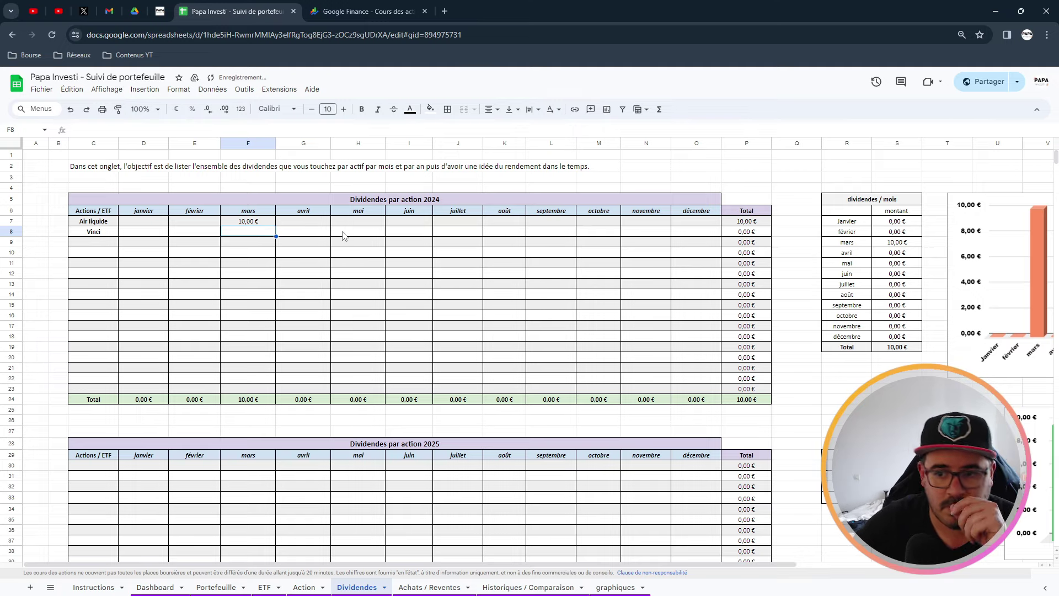
{"action": "left_click", "coordinate": [558, 223]}
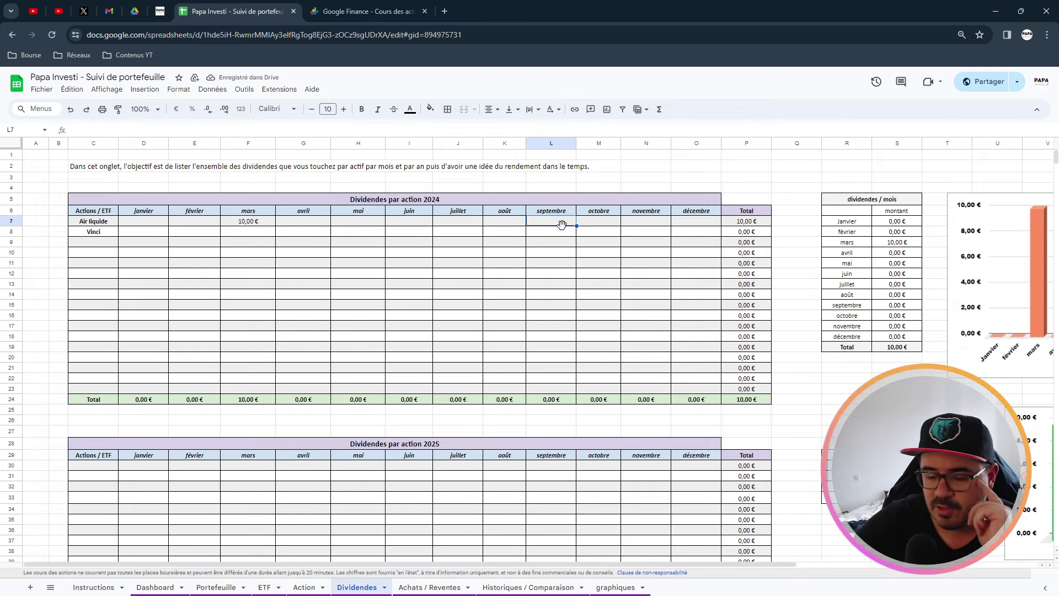
{"action": "type", "text": "5"}
{"action": "key", "text": "Return"}
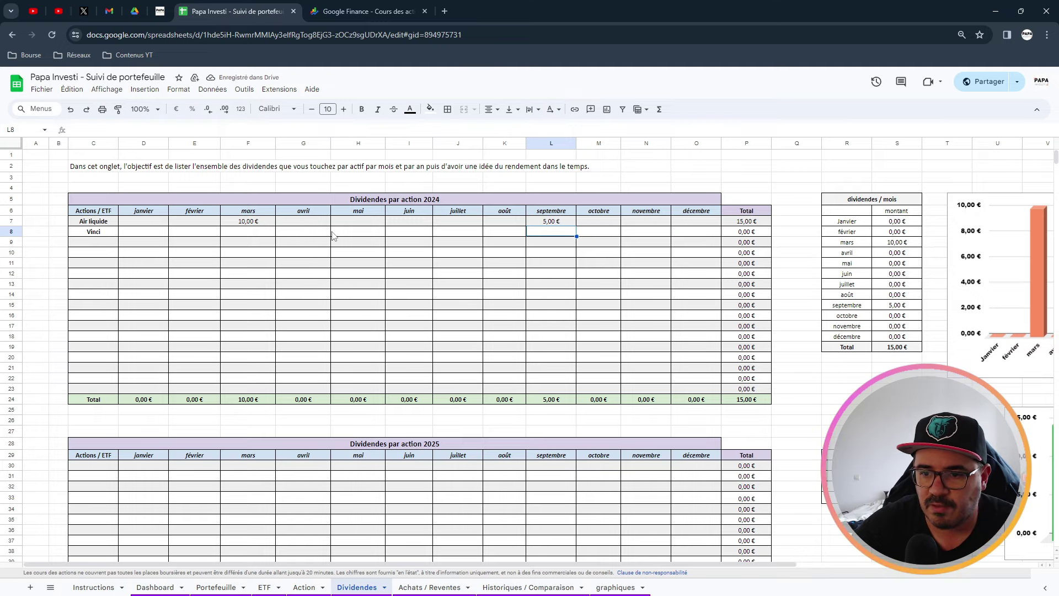
Record Vinci's 2024 dividends as 8 € in mai and 12 € in septembre.
{"action": "left_click", "coordinate": [362, 236]}
{"action": "type", "text": "8"}
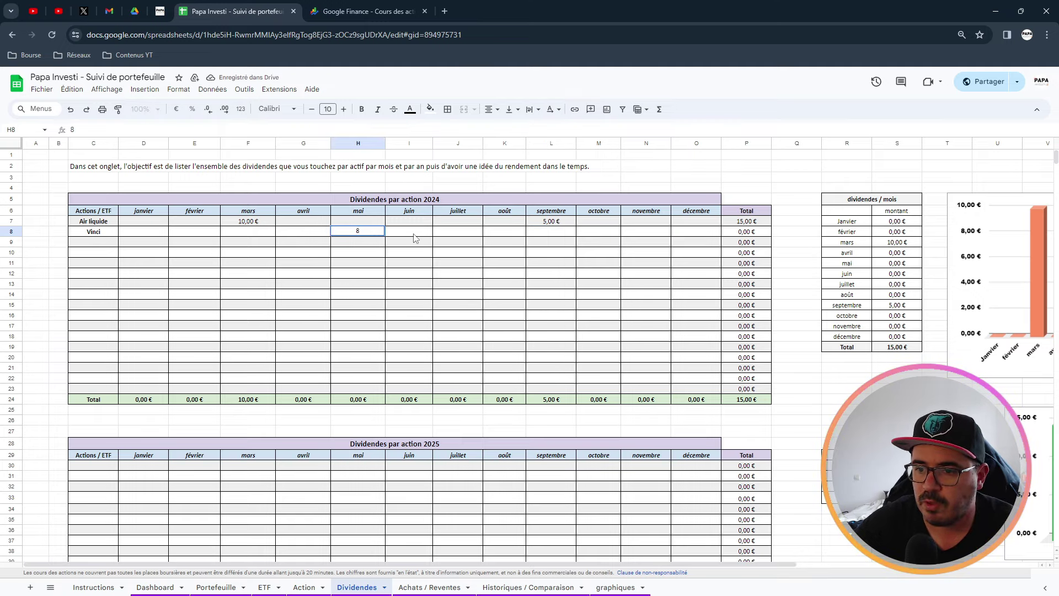
{"action": "left_click", "coordinate": [416, 239]}
{"action": "left_click", "coordinate": [559, 236]}
{"action": "type", "text": "12"}
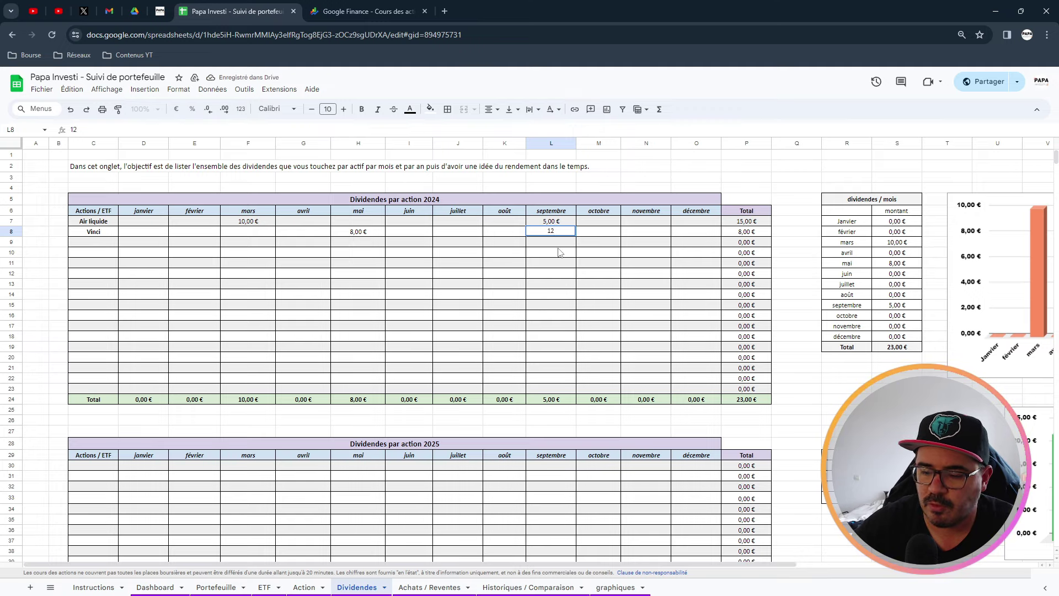
{"action": "key", "text": "Return"}
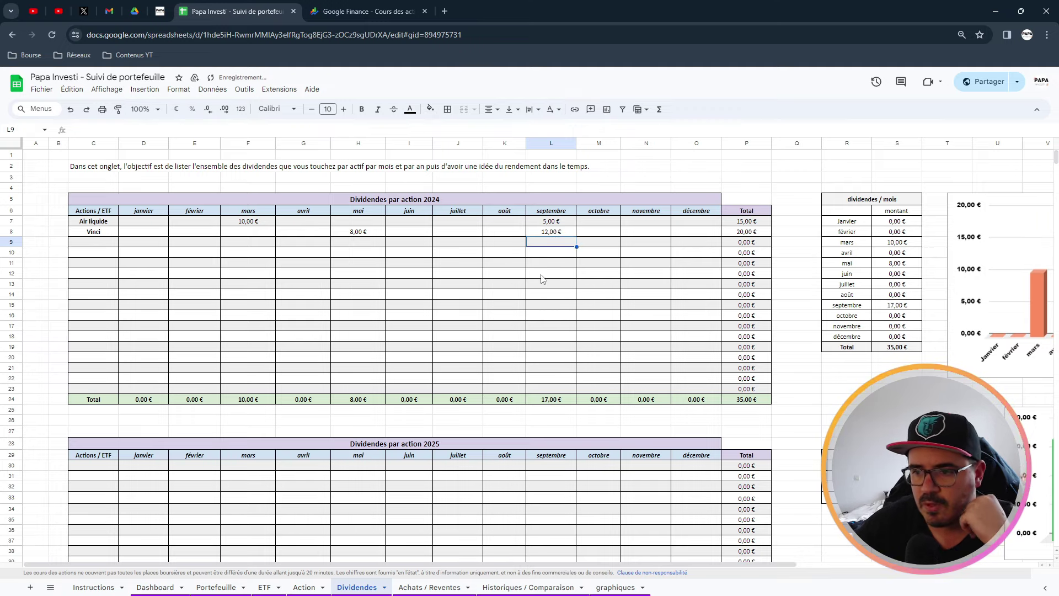
Check the yearly Total cells of Air liquide and Vinci against their monthly dividend entries for 2024.
{"action": "left_click", "coordinate": [115, 225]}
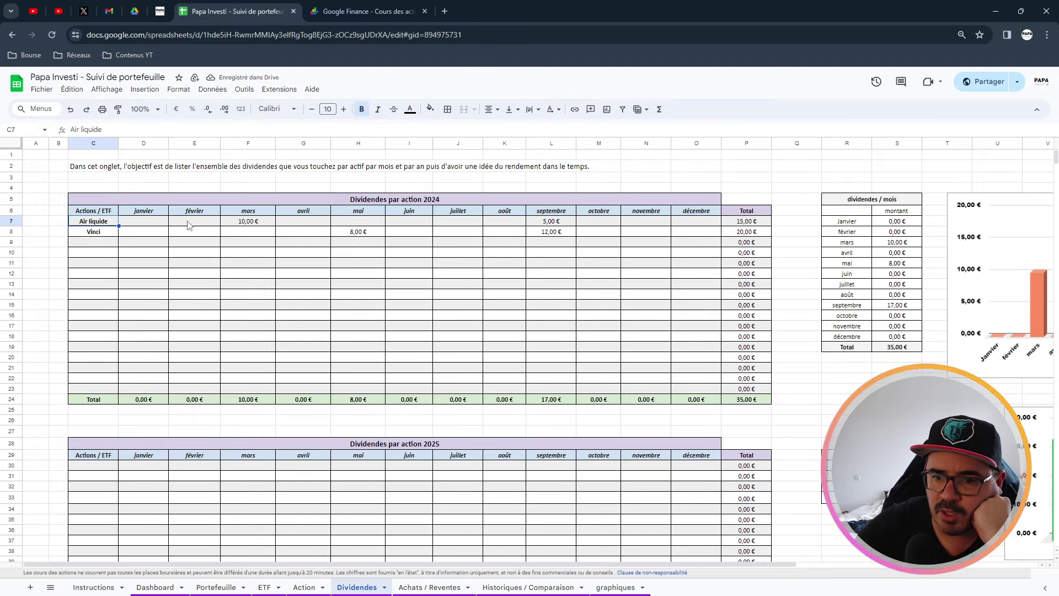
{"action": "left_click", "coordinate": [751, 223]}
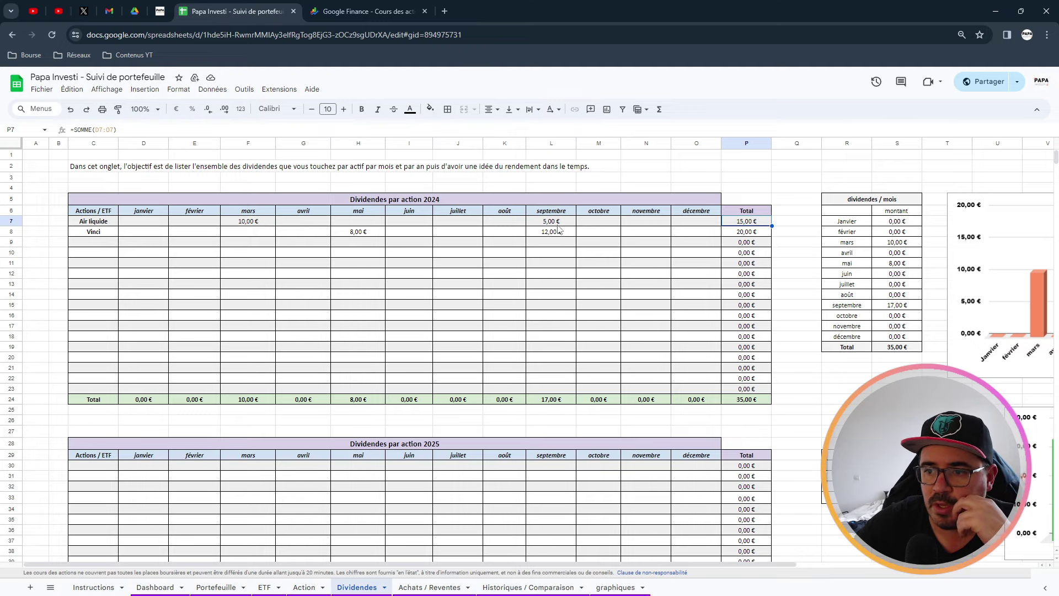
{"action": "left_click", "coordinate": [256, 224]}
{"action": "left_click", "coordinate": [557, 223]}
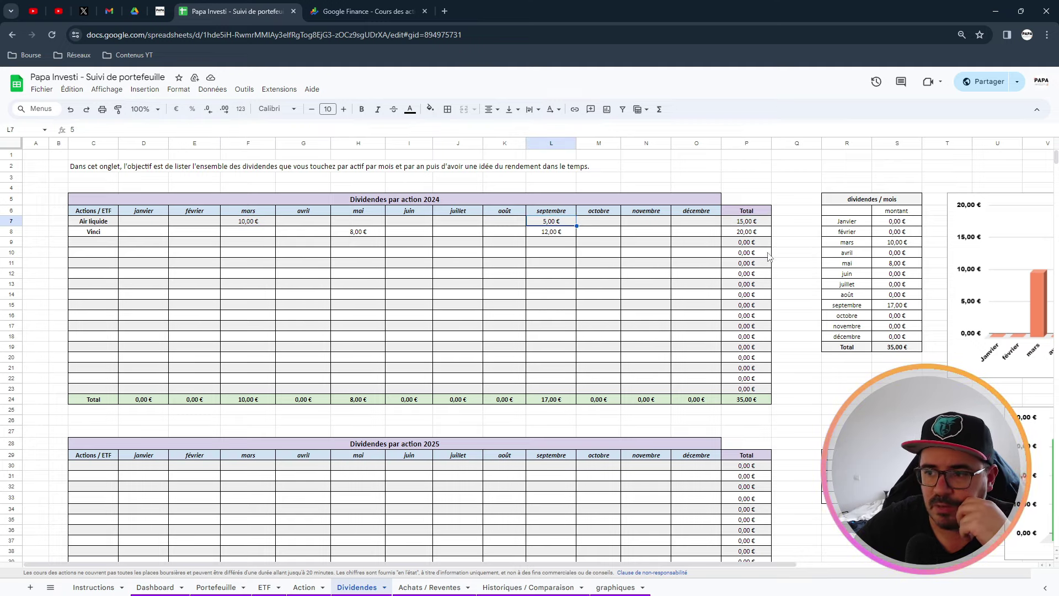
{"action": "left_click", "coordinate": [760, 234]}
{"action": "left_click", "coordinate": [557, 233]}
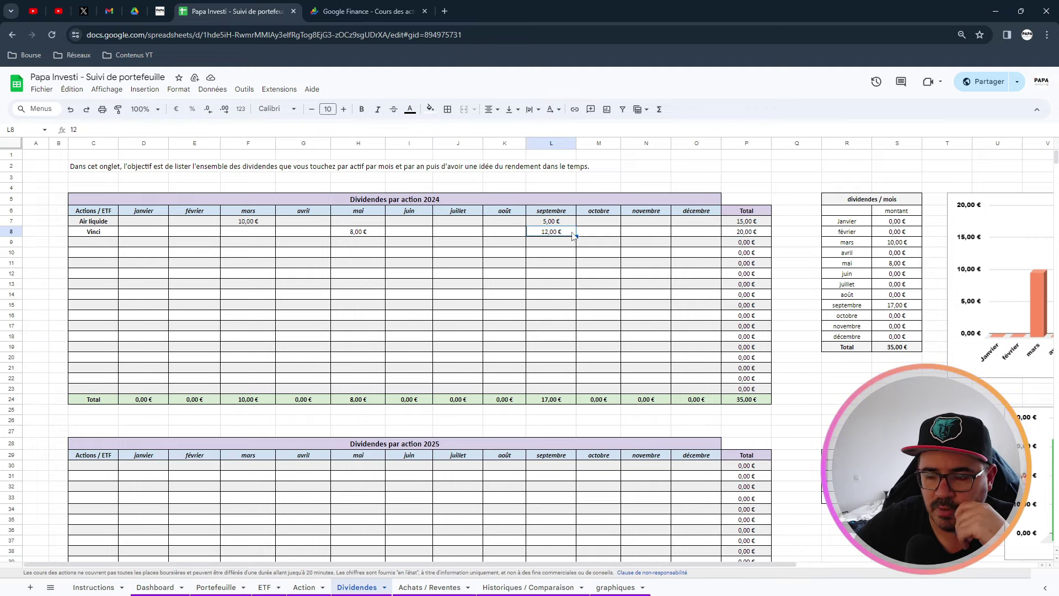
{"action": "left_click", "coordinate": [365, 236]}
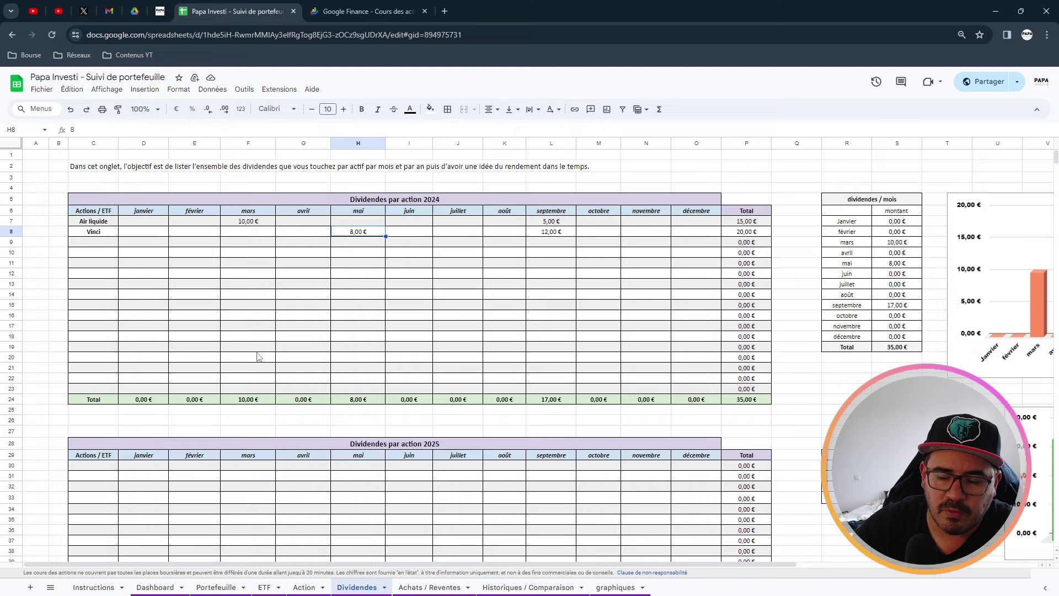
Inspect the septembre, mai and mars formulas in the Total row of the 2024 dividend table.
{"action": "left_click", "coordinate": [546, 400]}
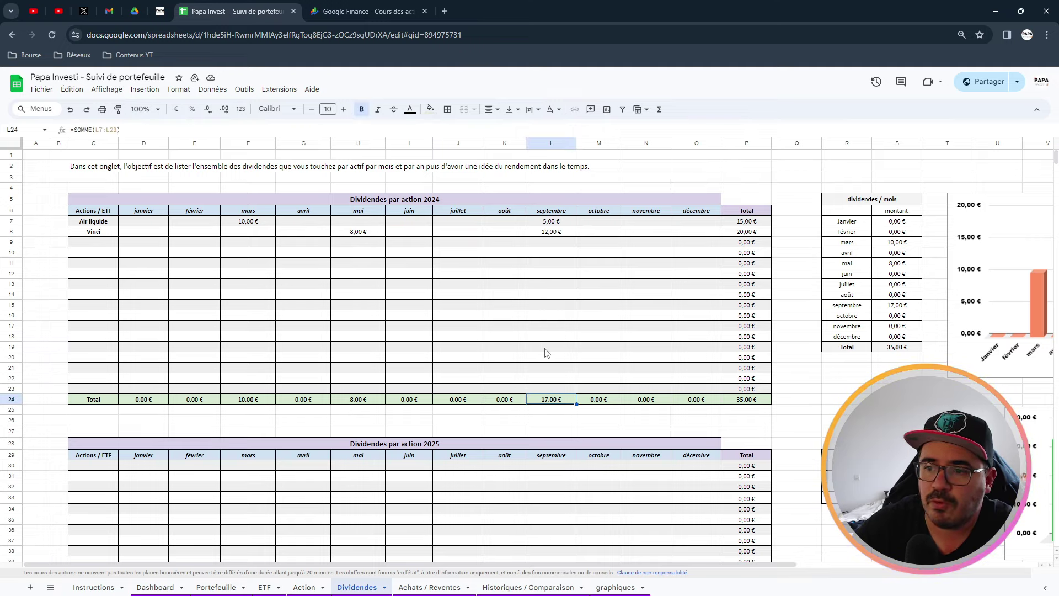
{"action": "left_click", "coordinate": [357, 399]}
{"action": "left_click", "coordinate": [249, 400]}
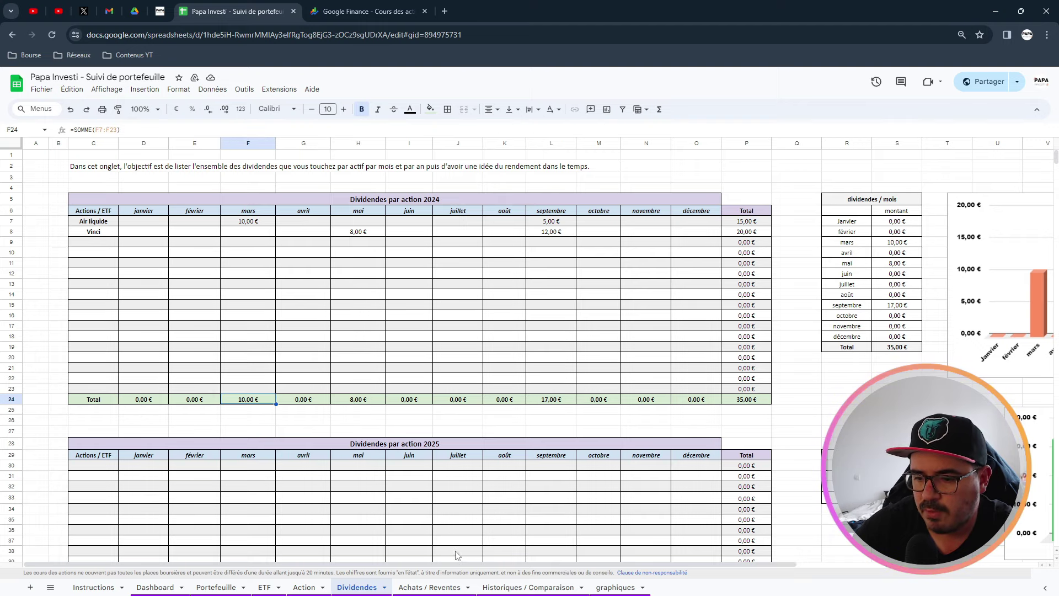
Inspect the janvier, septembre and Total formulas of the dividendes / mois table and compare its total with the 2024 table's grand total.
{"action": "left_click_drag", "start_coordinate": [432, 563], "coordinate": [702, 574]}
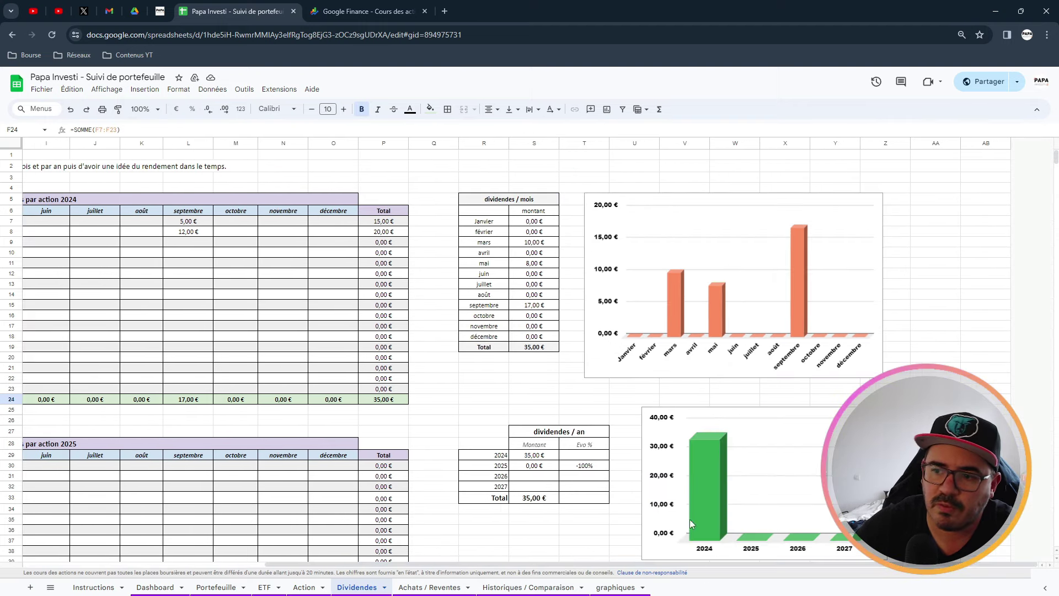
{"action": "left_click", "coordinate": [473, 203]}
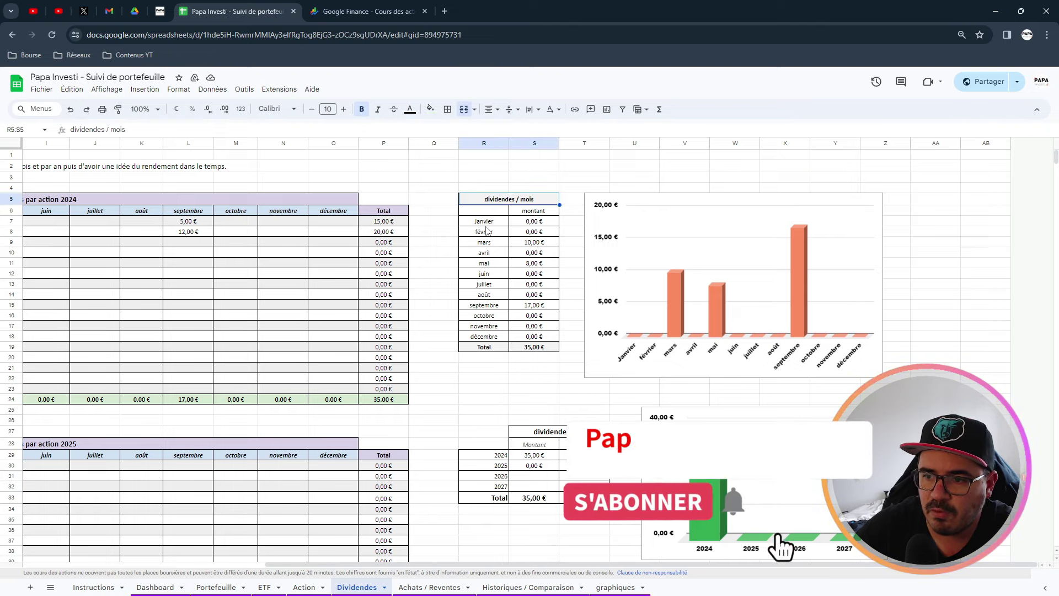
{"action": "left_click", "coordinate": [534, 223]}
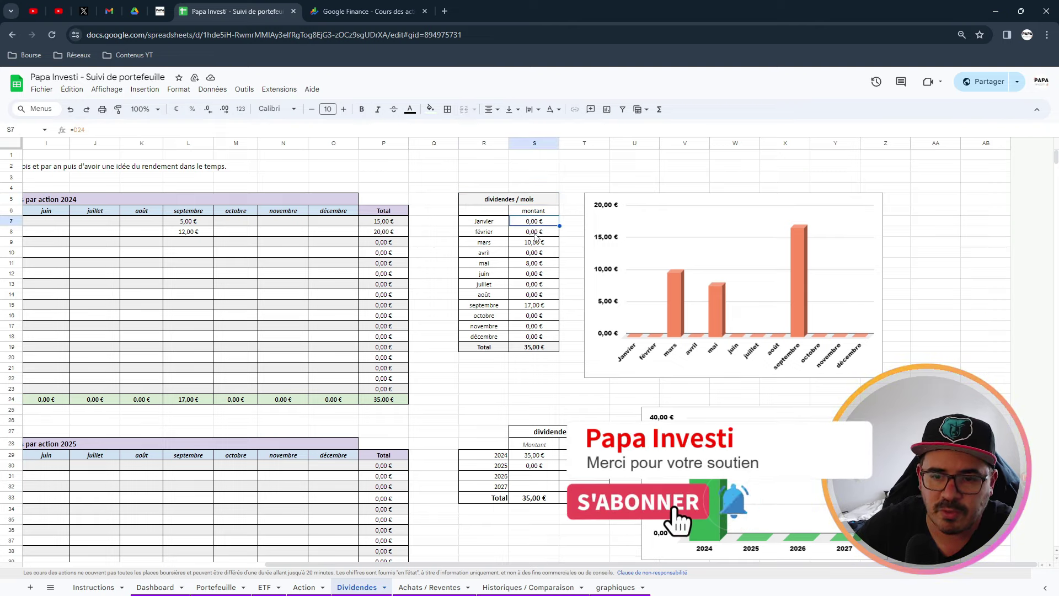
{"action": "left_click", "coordinate": [535, 305]}
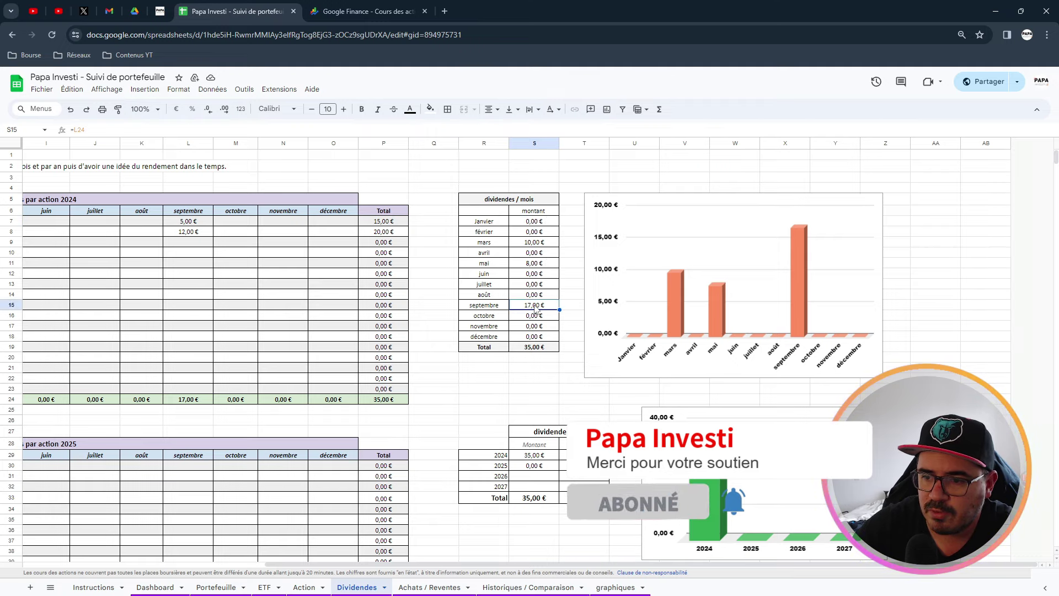
{"action": "key", "text": "Return"}
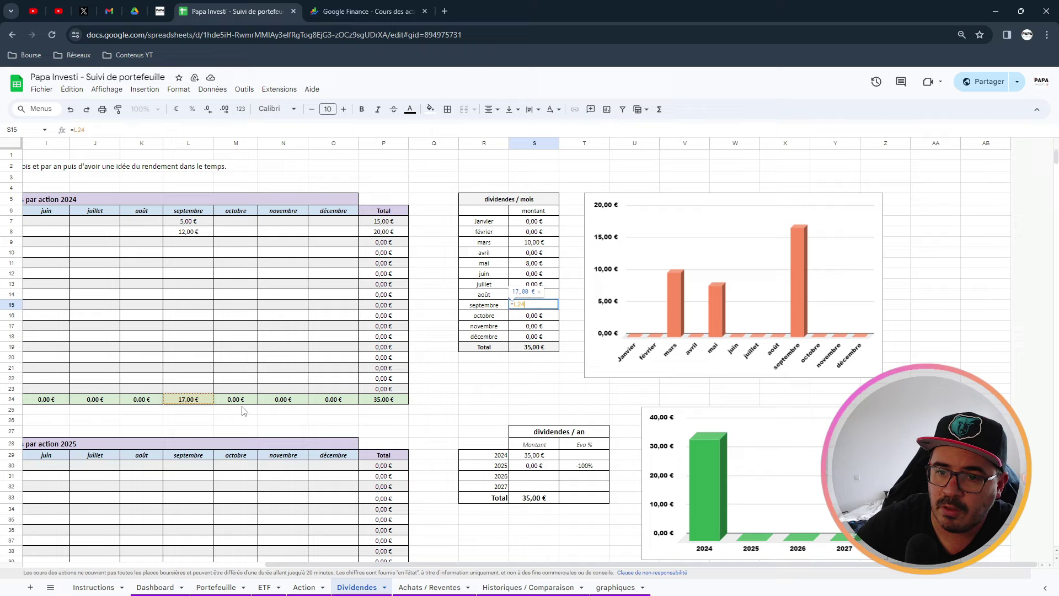
{"action": "key", "text": "Return"}
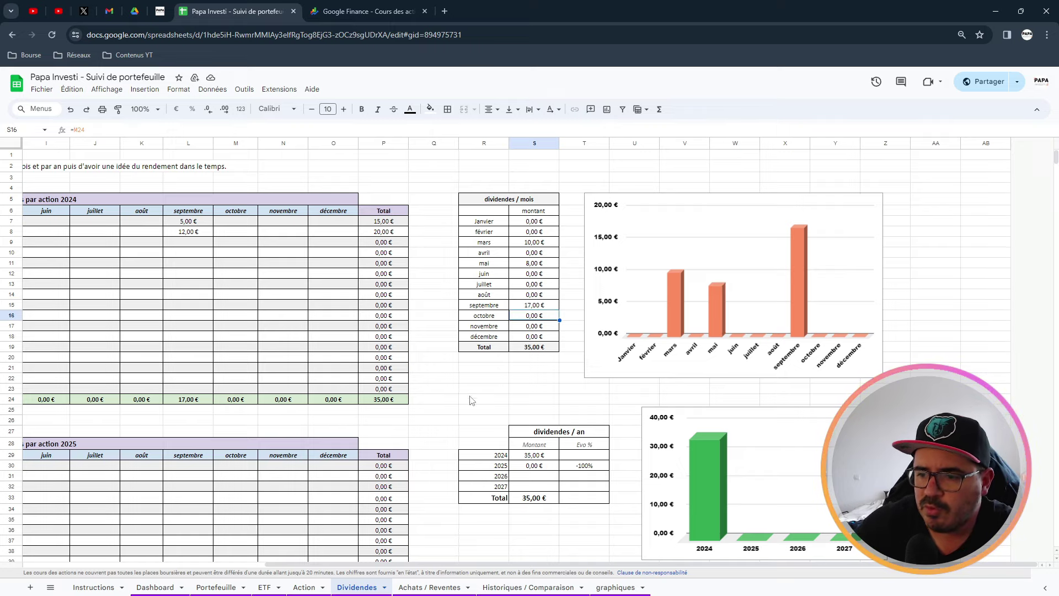
{"action": "key", "text": "Down"}
{"action": "key", "text": "Down"}
{"action": "left_click", "coordinate": [529, 349]}
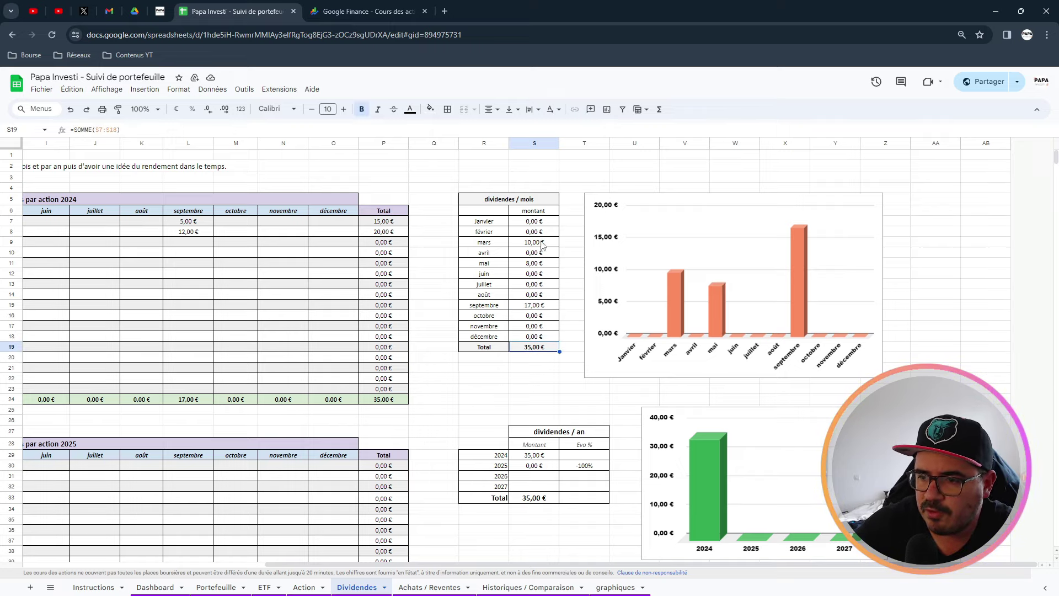
{"action": "left_click", "coordinate": [385, 403]}
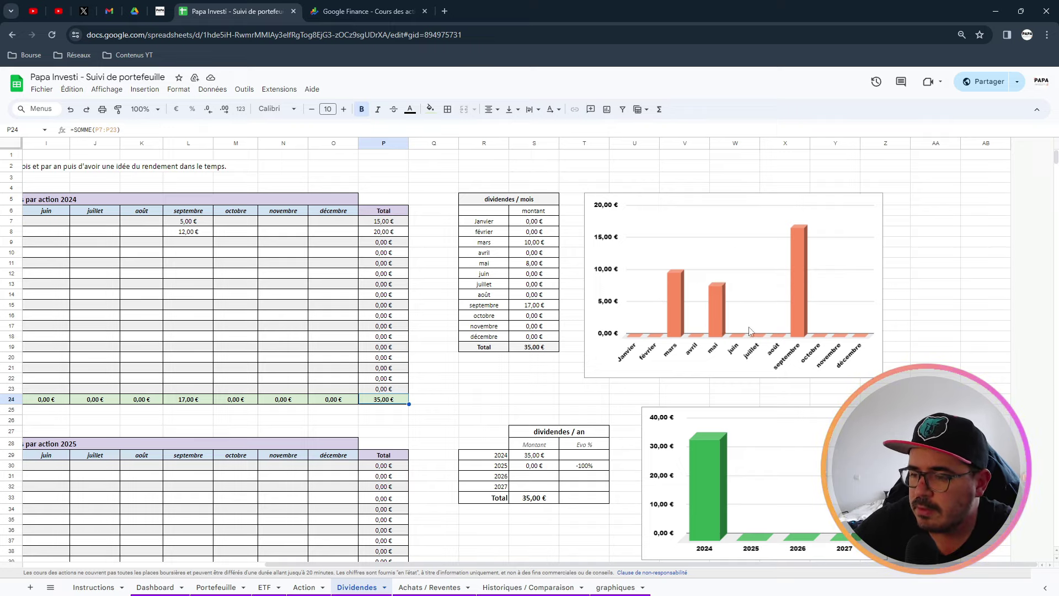
Add data labels to the columns of the monthly dividends chart and leave the chart editor.
{"action": "double_click", "coordinate": [717, 309]}
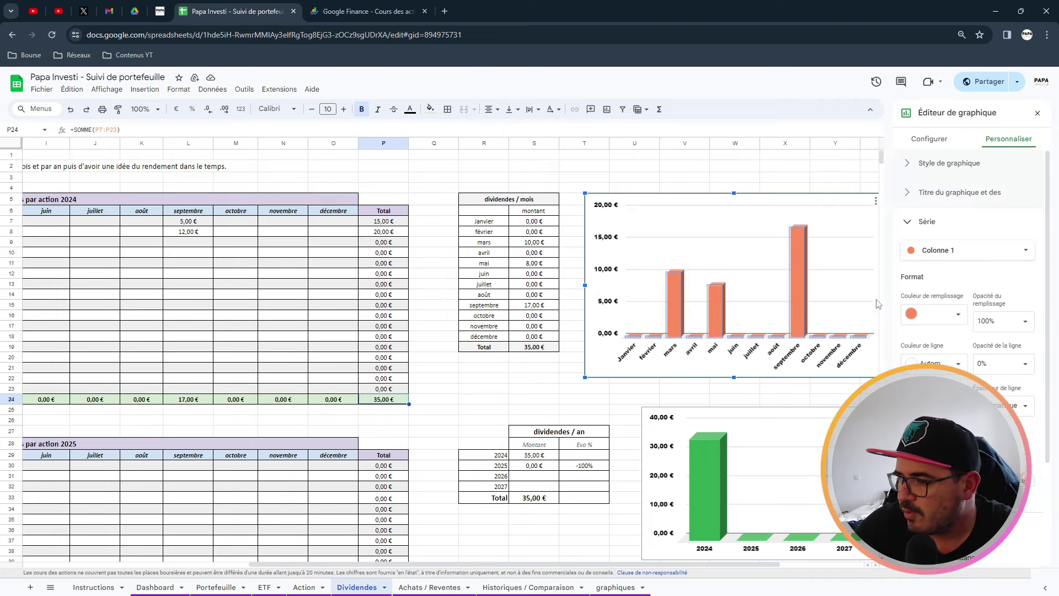
{"action": "scroll", "coordinate": [958, 346], "scroll_direction": "down", "scroll_amount": 1}
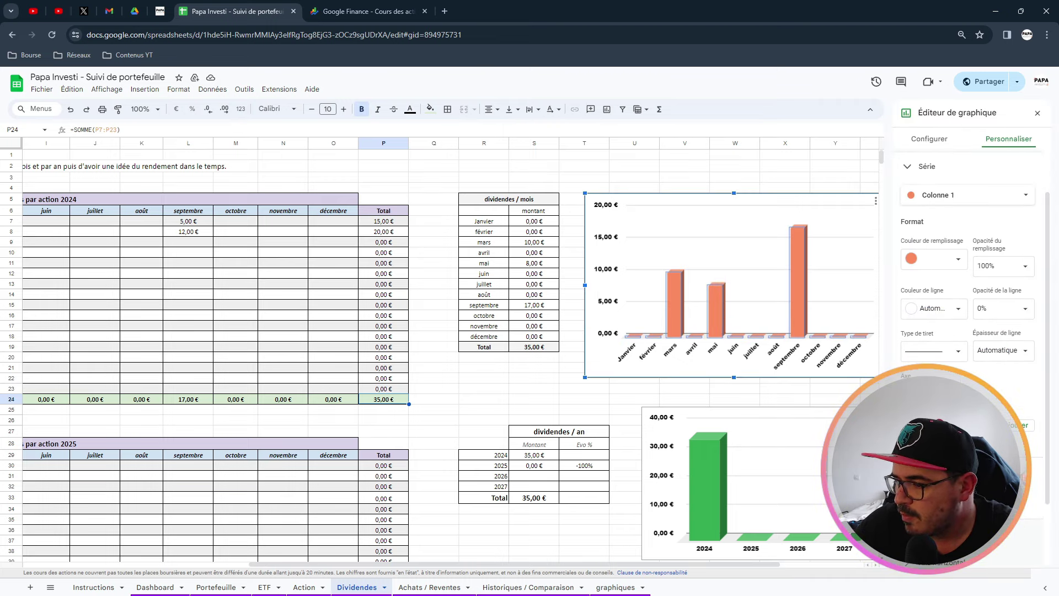
{"action": "left_click", "coordinate": [908, 486]}
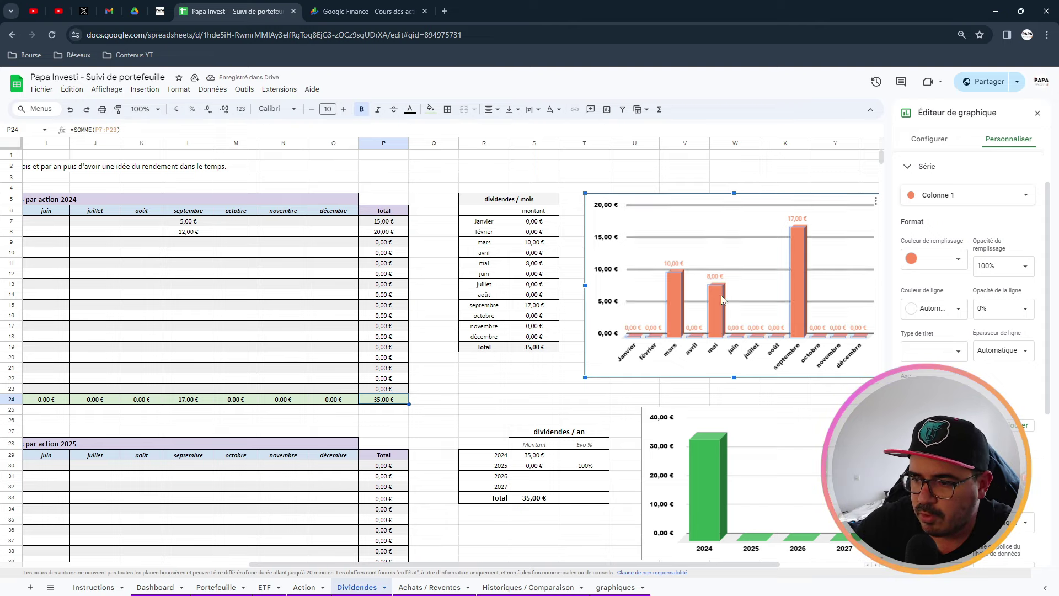
{"action": "left_click_drag", "start_coordinate": [555, 381], "coordinate": [559, 389]}
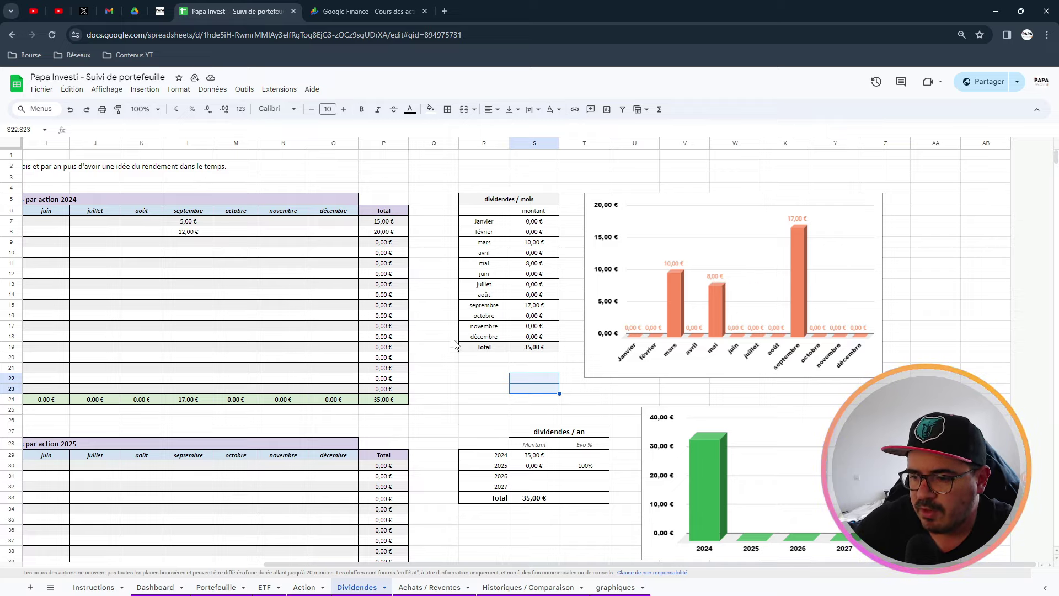
{"action": "scroll", "coordinate": [569, 256], "scroll_direction": "down", "scroll_amount": 1}
{"action": "scroll", "coordinate": [612, 283], "scroll_direction": "up", "scroll_amount": 1}
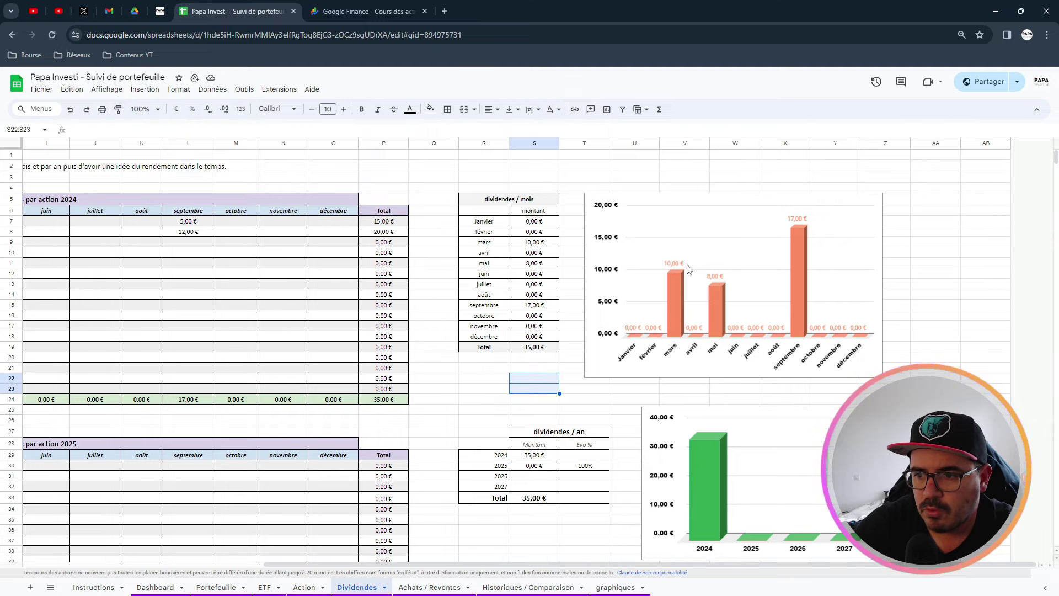
Inspect the 2024 and 2025 Montant formulas in the dividendes / an table.
{"action": "scroll", "coordinate": [574, 274], "scroll_direction": "down", "scroll_amount": 4}
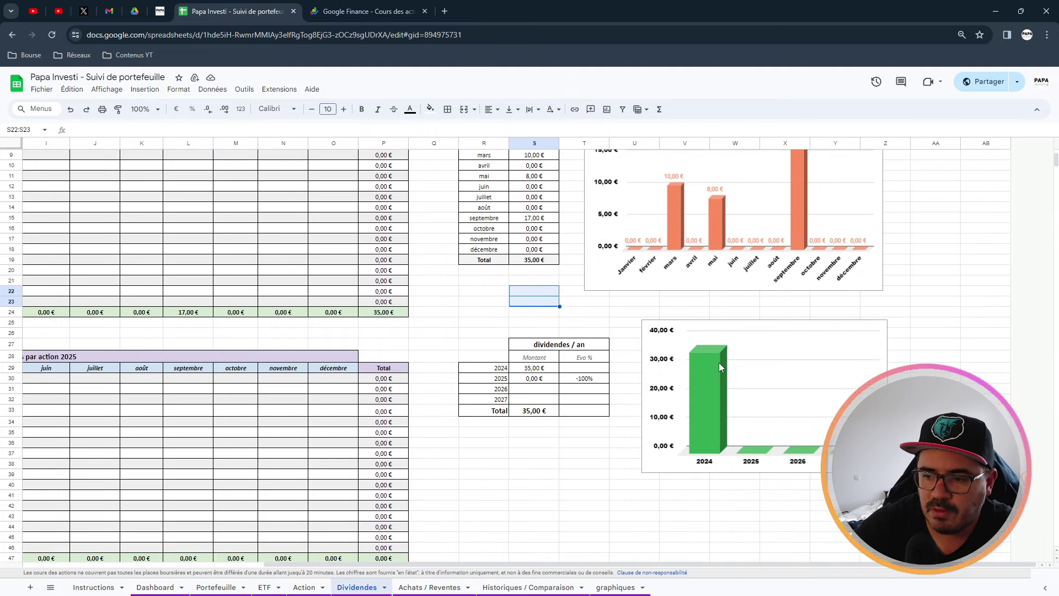
{"action": "left_click", "coordinate": [543, 370]}
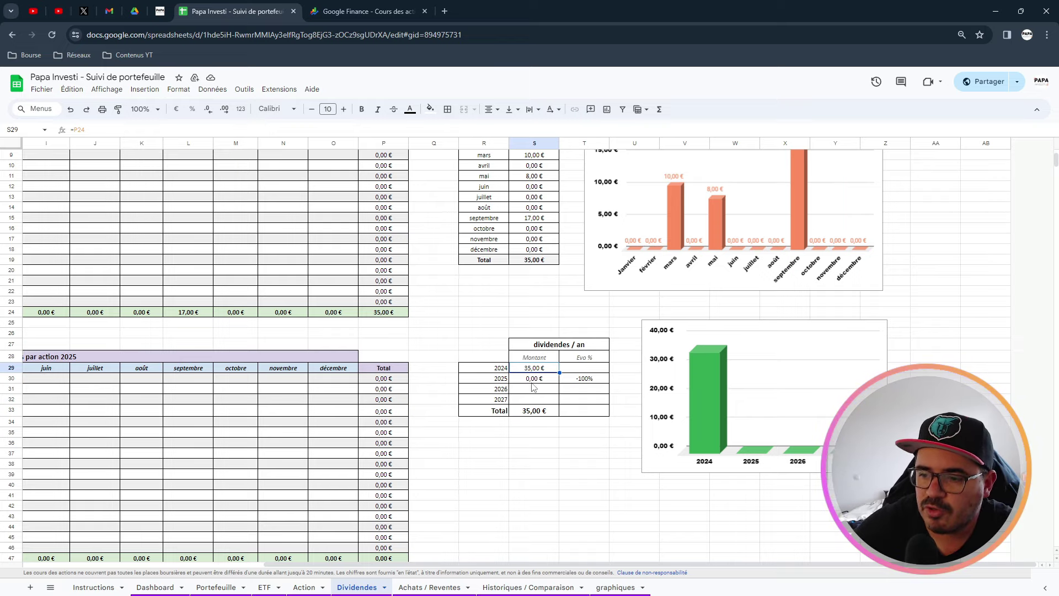
{"action": "left_click", "coordinate": [531, 382]}
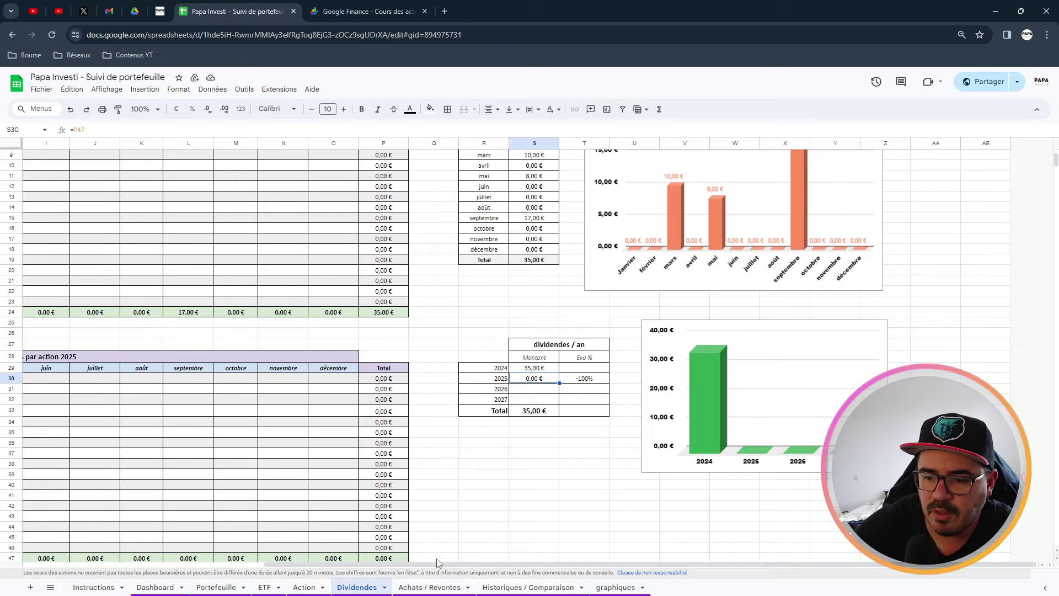
Enter a sample dividend of 150 for avril in the first row of the 2025 dividend table.
{"action": "left_click_drag", "start_coordinate": [439, 563], "coordinate": [215, 569]}
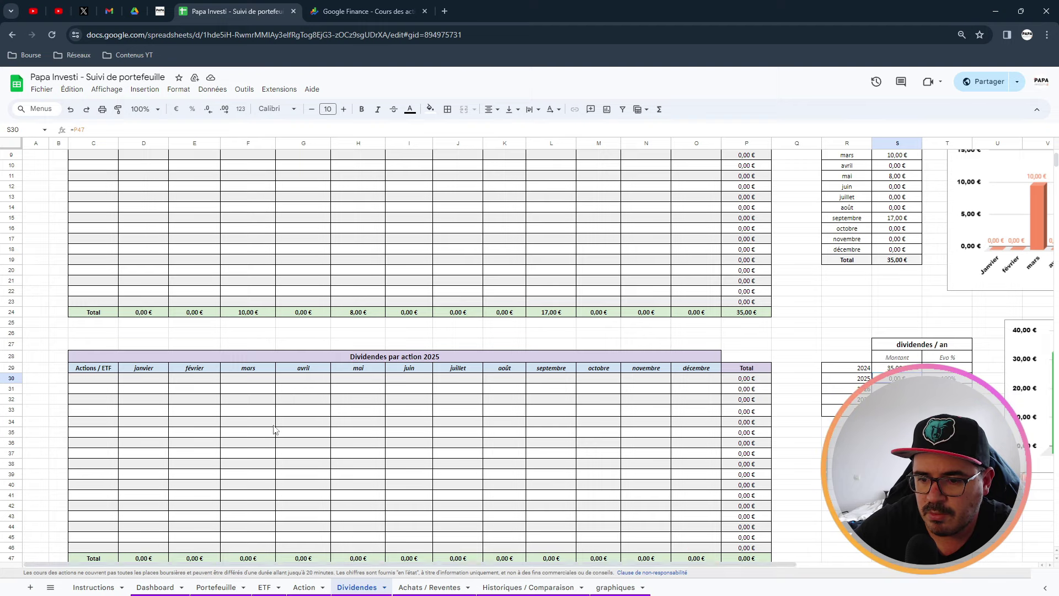
{"action": "left_click", "coordinate": [298, 380]}
{"action": "type", "text": "150"}
{"action": "key", "text": "Return"}
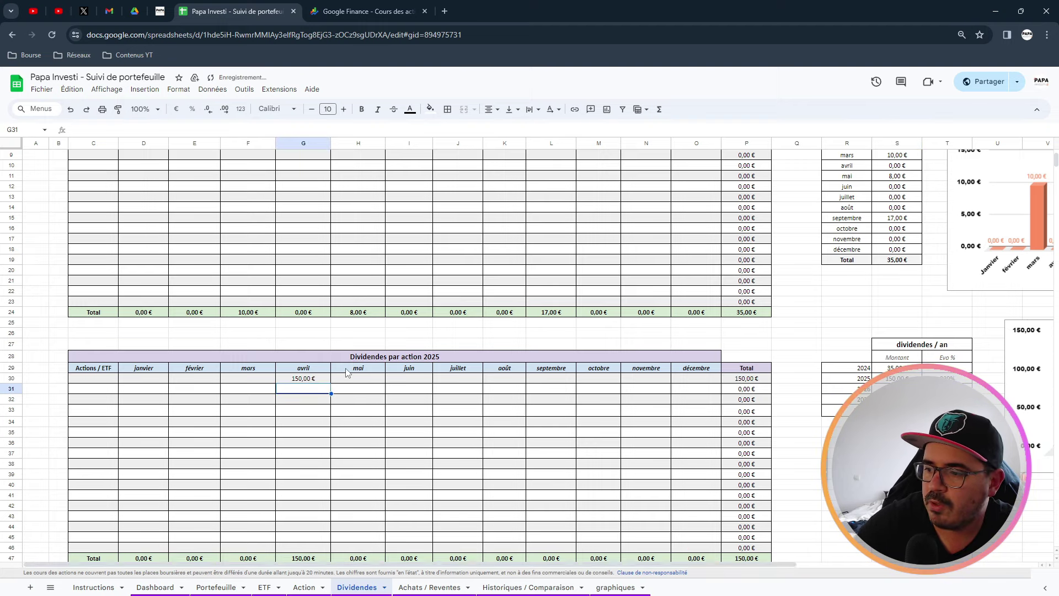
Review the dividendes / an table and its chart, checking the 2024 amount and the 2025 Evo % formula.
{"action": "left_click_drag", "start_coordinate": [658, 564], "coordinate": [894, 566]}
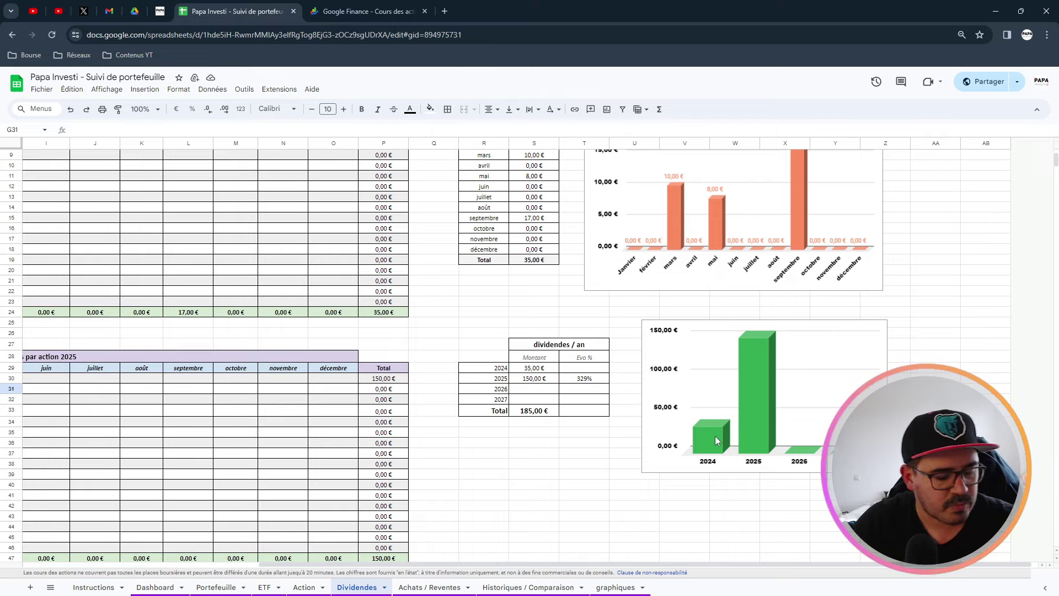
{"action": "left_click", "coordinate": [534, 369]}
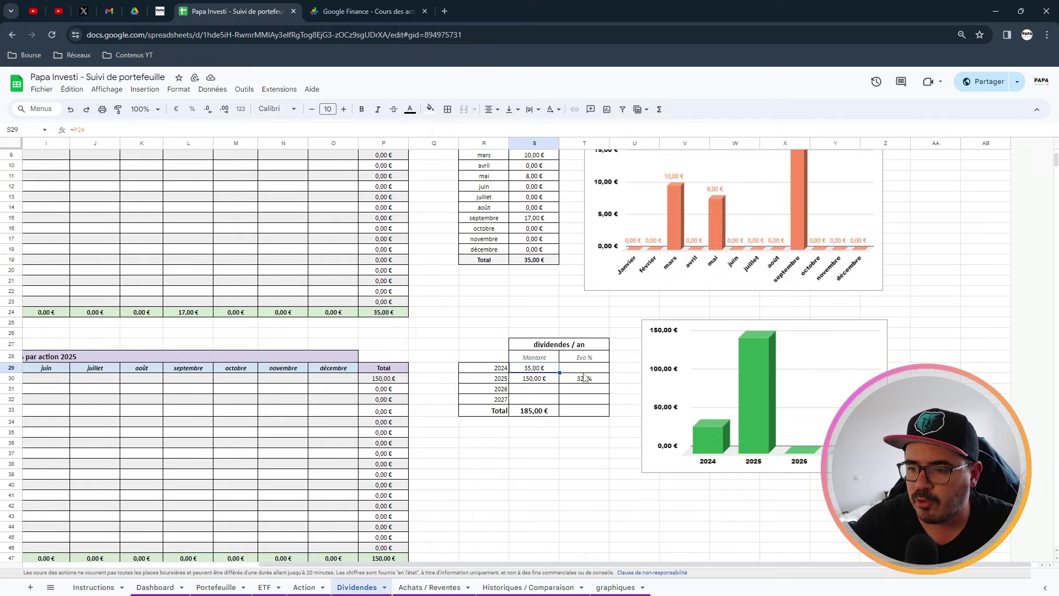
{"action": "left_click", "coordinate": [589, 380]}
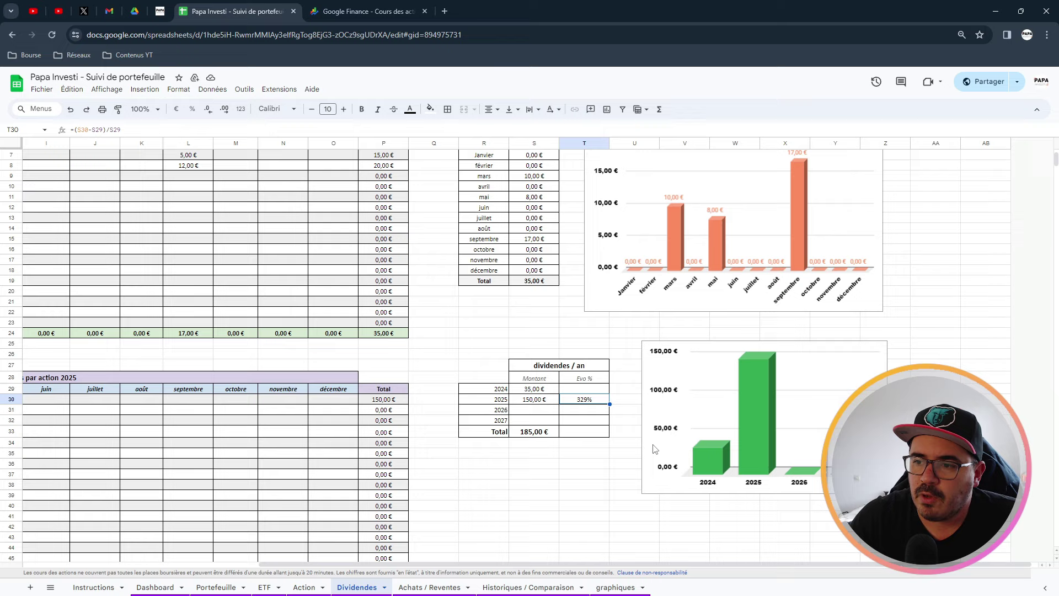
{"action": "scroll", "coordinate": [655, 450], "scroll_direction": "up", "scroll_amount": 2}
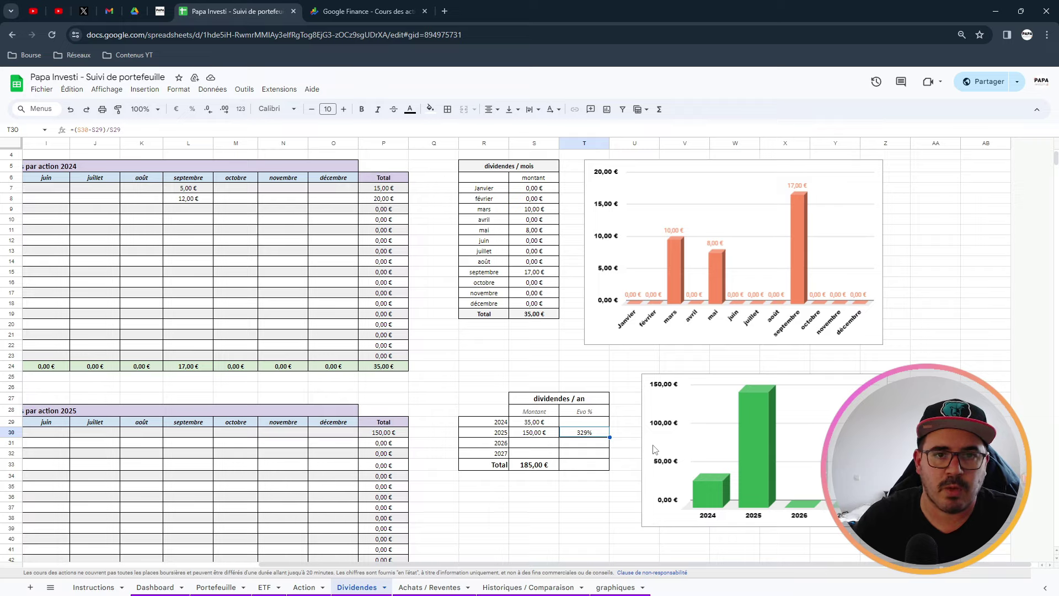
{"action": "scroll", "coordinate": [657, 451], "scroll_direction": "down", "scroll_amount": 1}
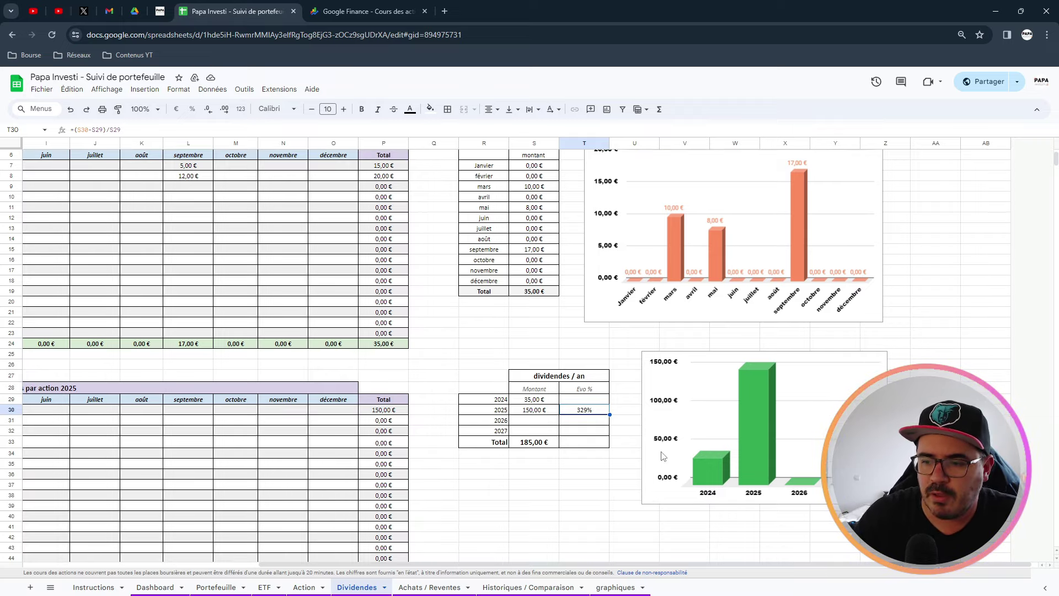
{"action": "scroll", "coordinate": [581, 481], "scroll_direction": "down", "scroll_amount": 1}
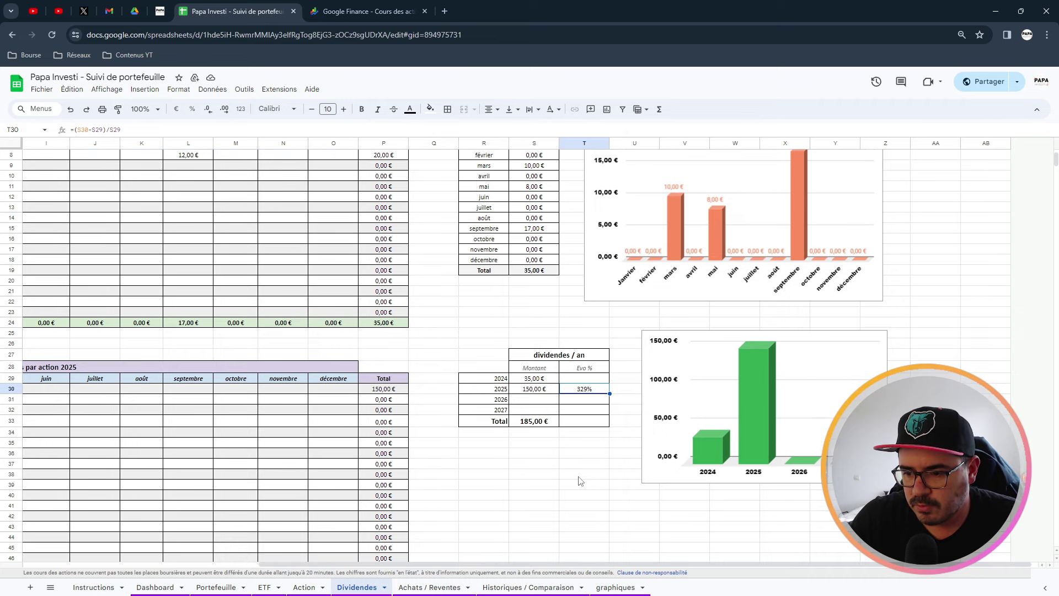
{"action": "scroll", "coordinate": [564, 515], "scroll_direction": "up", "scroll_amount": 4}
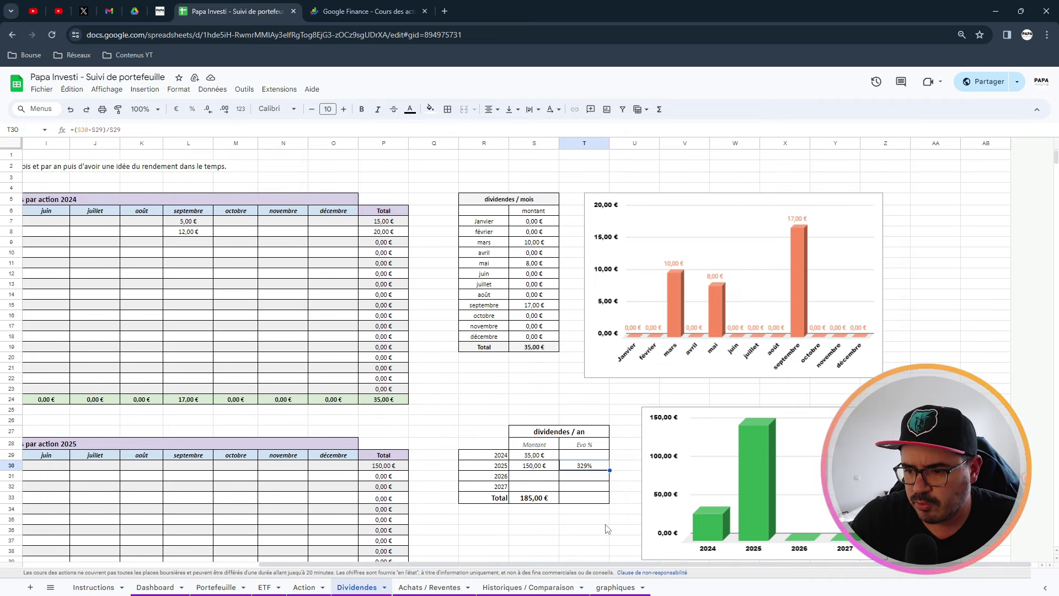
Undo the sample avril 2025 dividend entry and return to the start of the dividend tables.
{"action": "key", "text": "ctrl+z"}
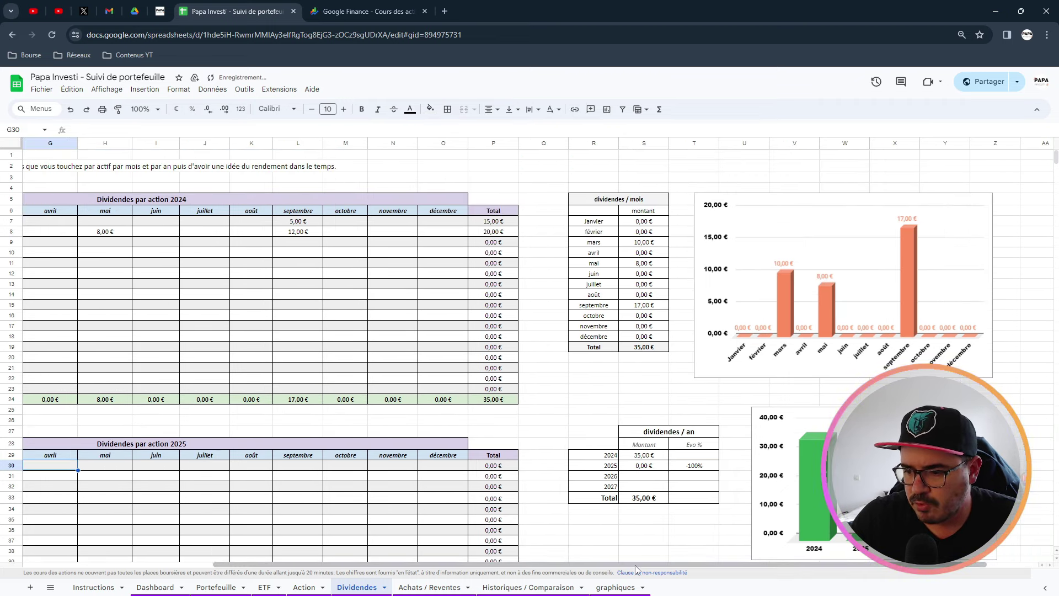
{"action": "left_click_drag", "start_coordinate": [636, 569], "coordinate": [497, 562]}
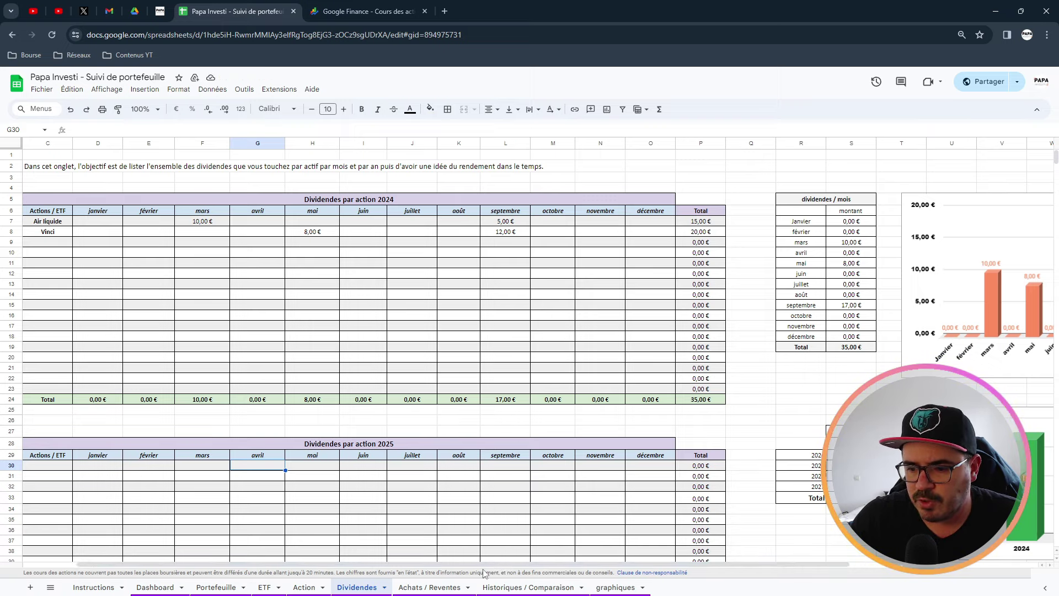
{"action": "left_click_drag", "start_coordinate": [486, 565], "coordinate": [432, 565]}
Title the first investment and yield table below the 2025 dividends "Air liquide".
{"action": "scroll", "coordinate": [389, 402], "scroll_direction": "down", "scroll_amount": 1}
{"action": "scroll", "coordinate": [389, 401], "scroll_direction": "down", "scroll_amount": 10}
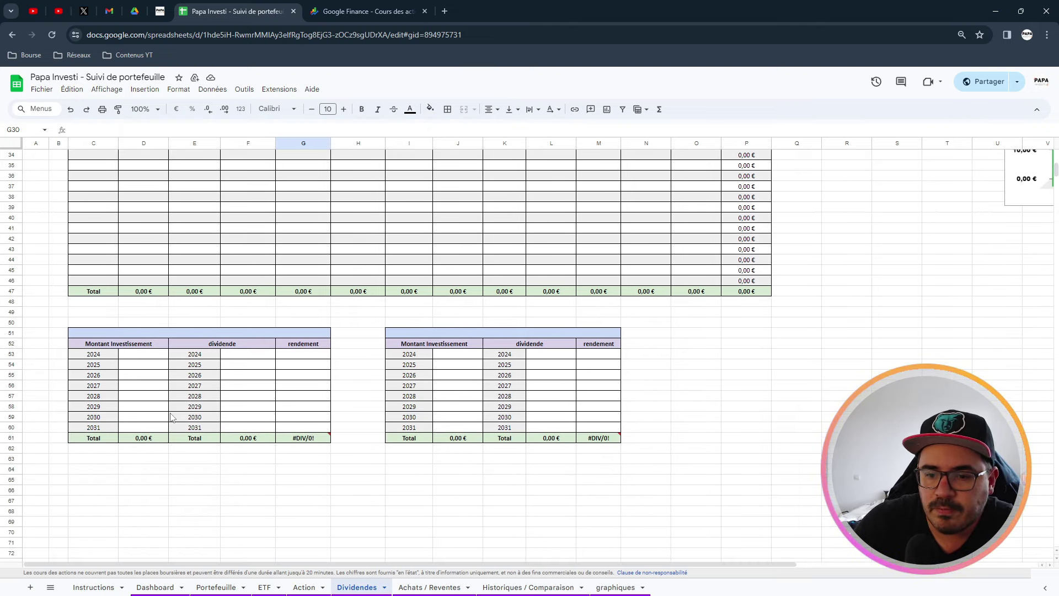
{"action": "scroll", "coordinate": [154, 448], "scroll_direction": "up", "scroll_amount": 2}
{"action": "scroll", "coordinate": [302, 308], "scroll_direction": "up", "scroll_amount": 4}
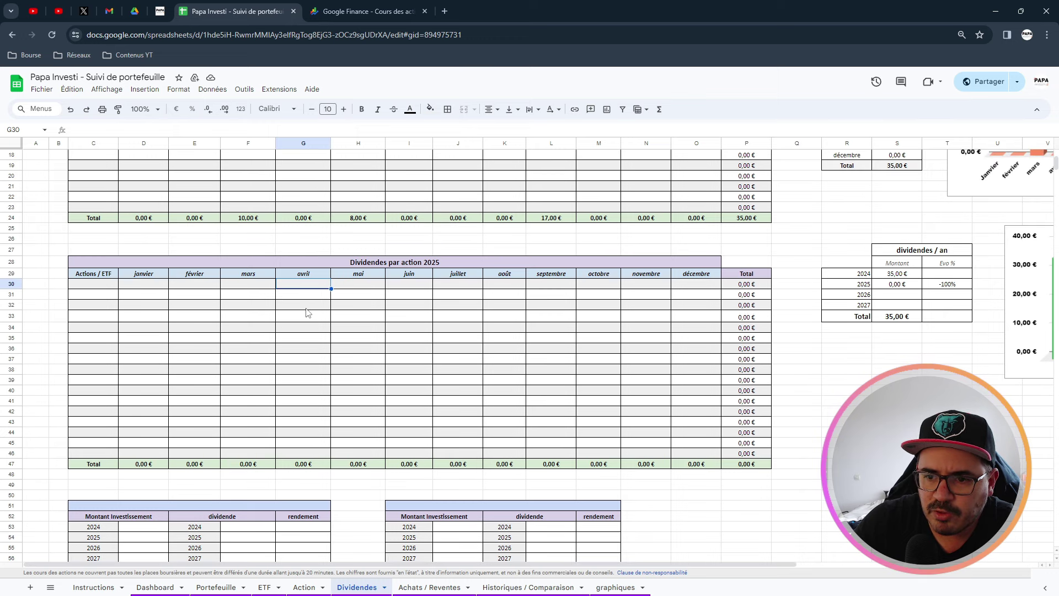
{"action": "scroll", "coordinate": [303, 307], "scroll_direction": "down", "scroll_amount": 5}
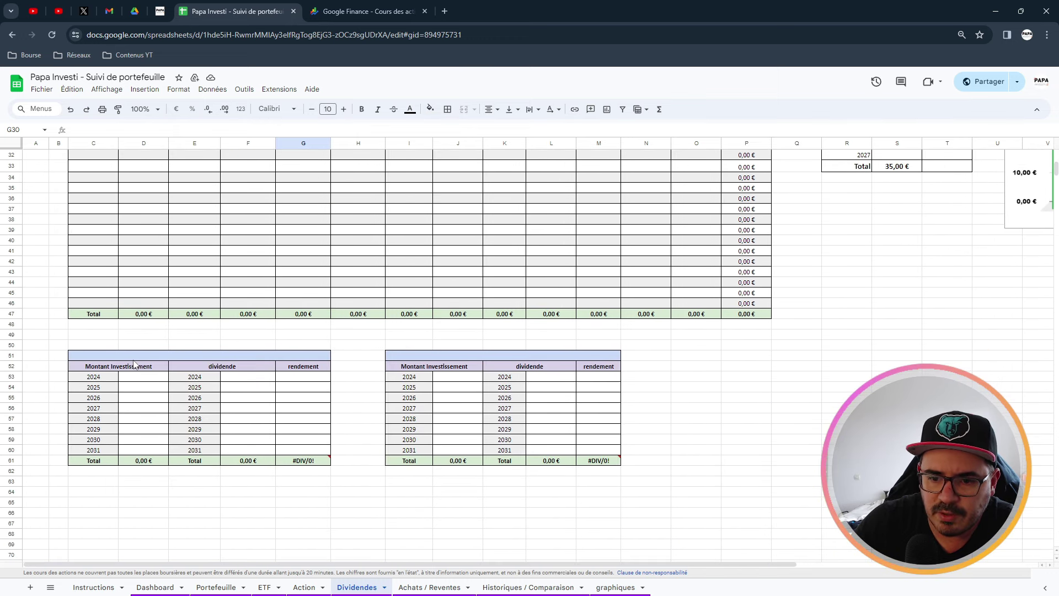
{"action": "left_click", "coordinate": [131, 358]}
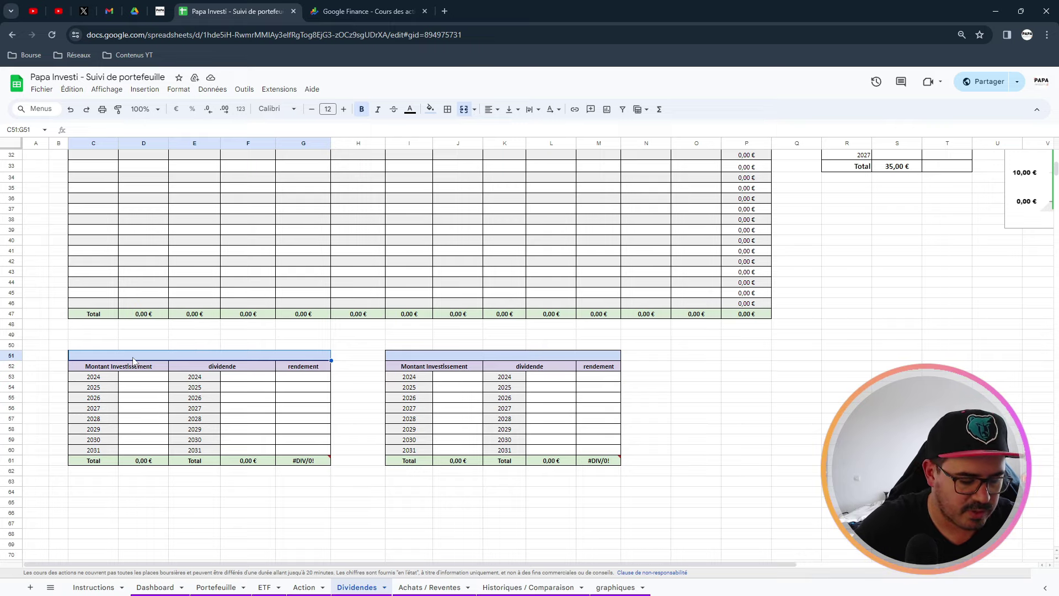
{"action": "type", "text": "Air li"}
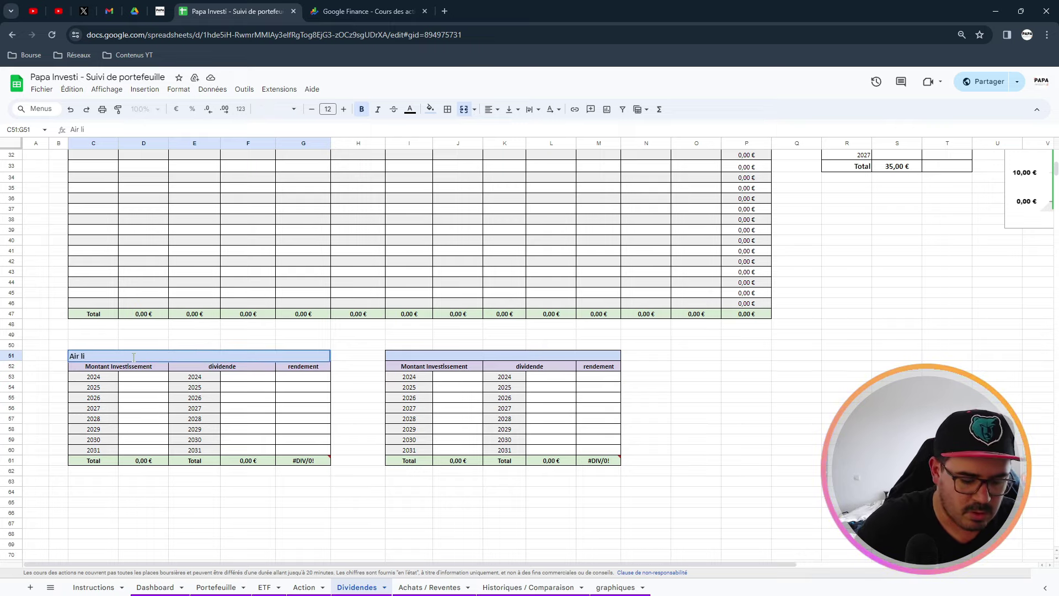
{"action": "type", "text": "quide"}
{"action": "key", "text": "Return"}
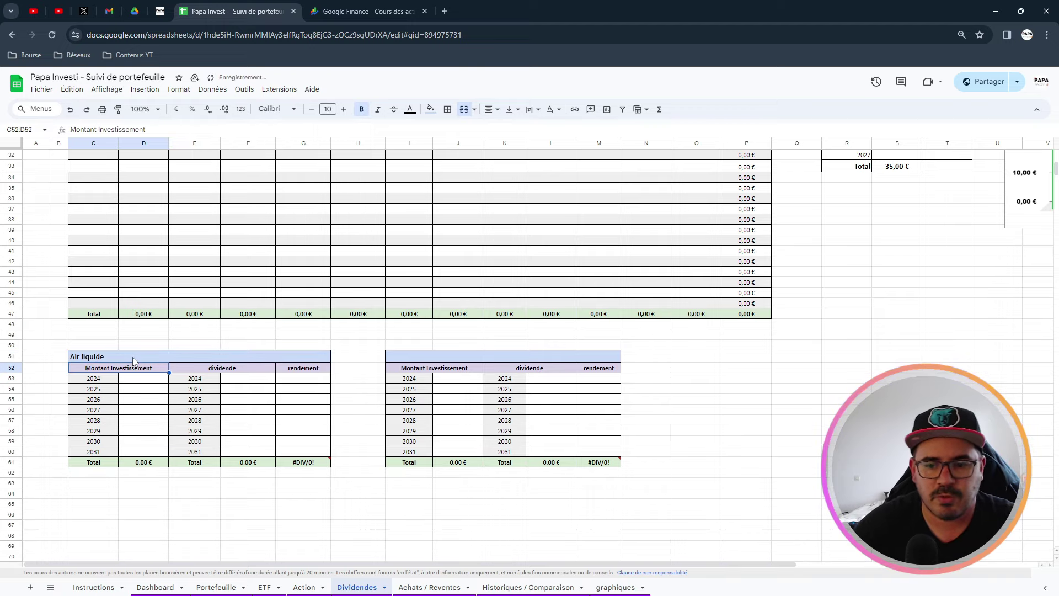
Link Air liquide's 2024 Montant Investissement to the total achat of its 08/11/2023 purchase with =Action!F46.
{"action": "left_click", "coordinate": [133, 358]}
{"action": "left_click", "coordinate": [141, 380]}
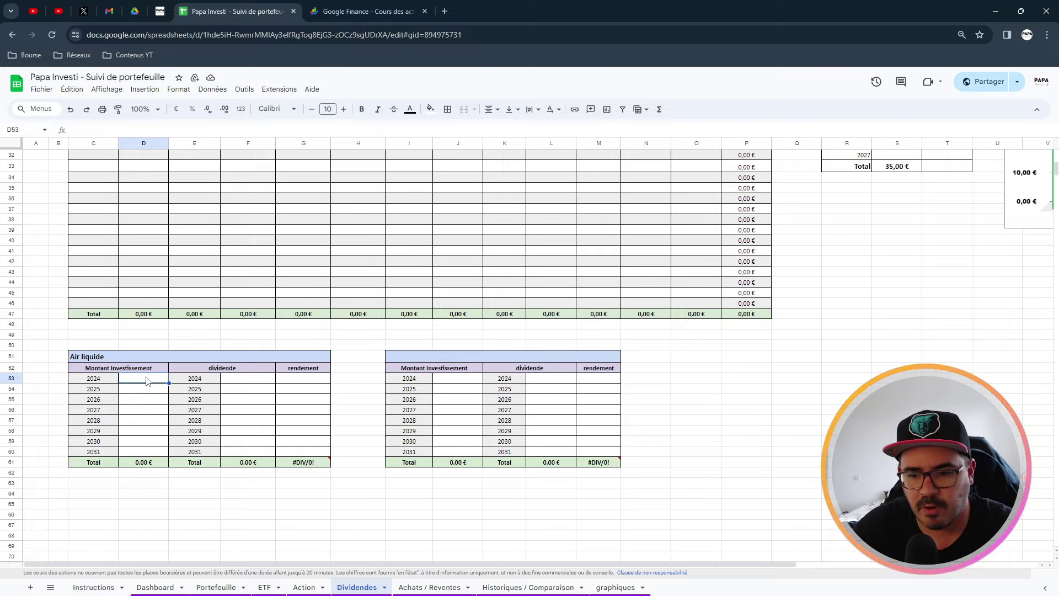
{"action": "type", "text": "="}
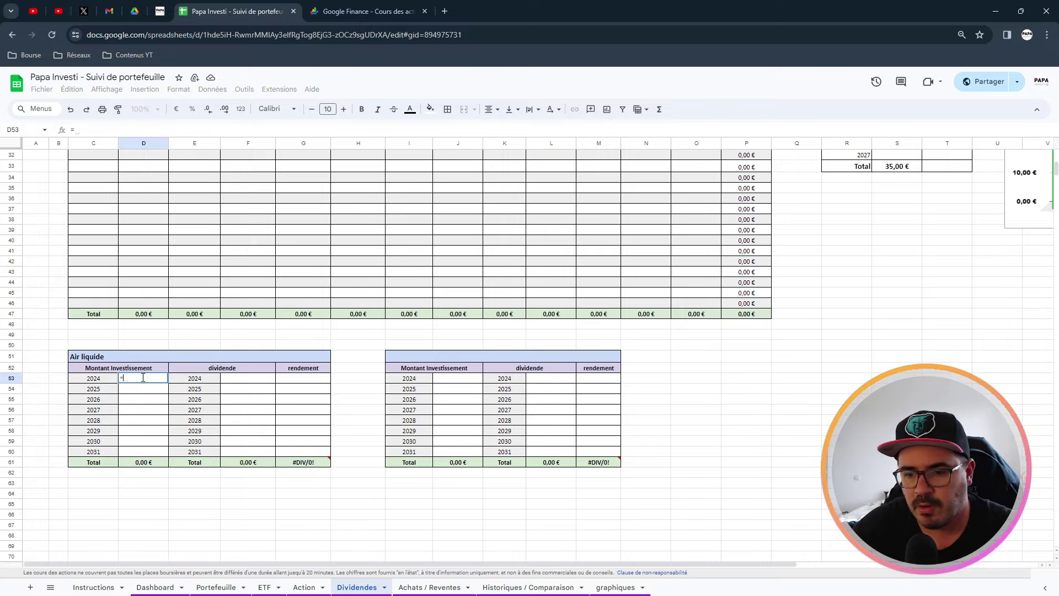
{"action": "left_click", "coordinate": [305, 587]}
{"action": "scroll", "coordinate": [342, 442], "scroll_direction": "down", "scroll_amount": 5}
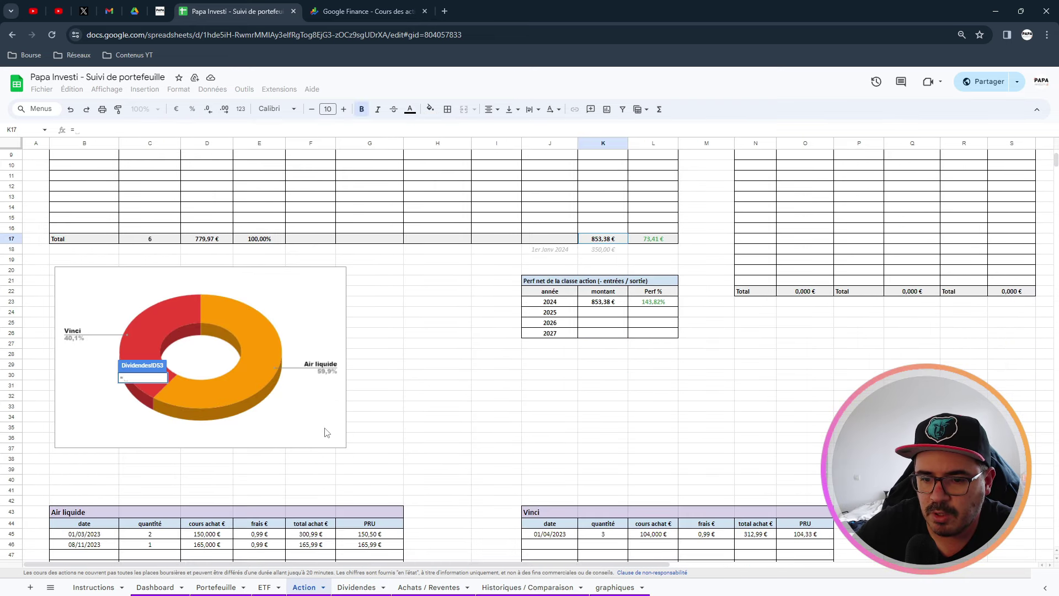
{"action": "scroll", "coordinate": [333, 418], "scroll_direction": "down", "scroll_amount": 1}
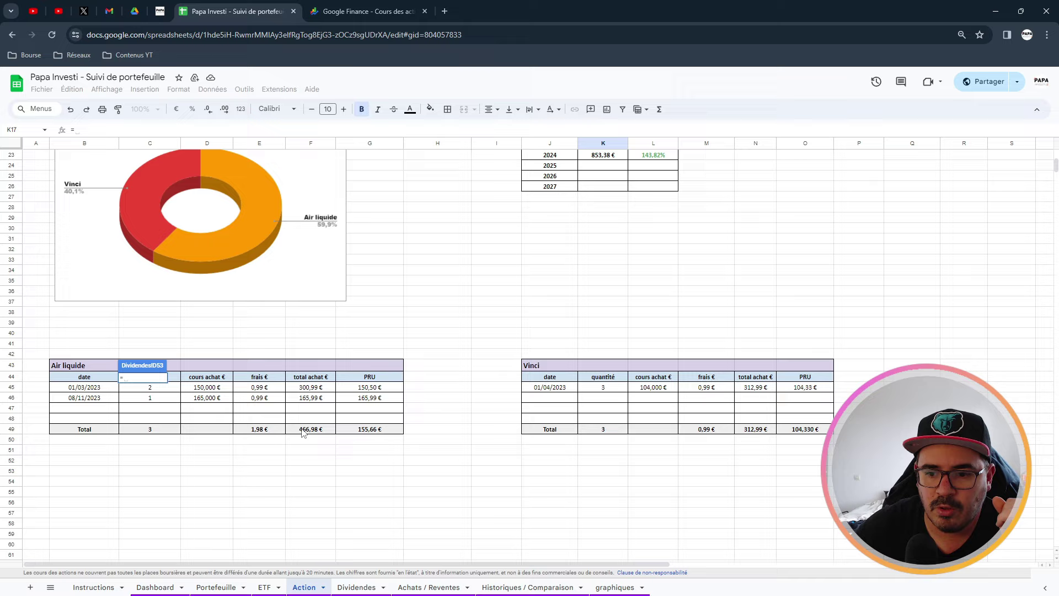
{"action": "left_click", "coordinate": [312, 398]}
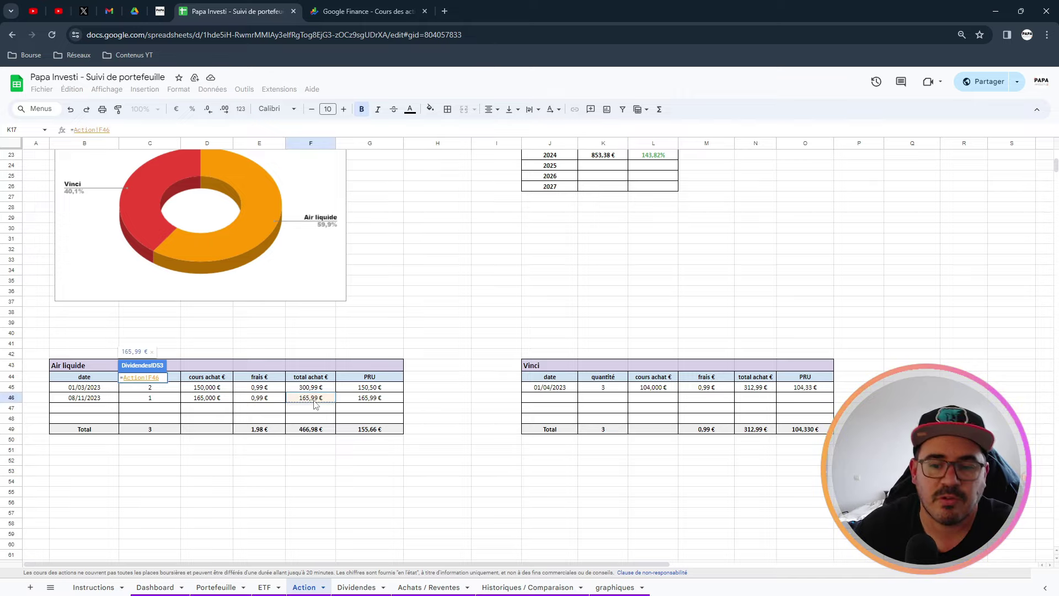
{"action": "key", "text": "Return"}
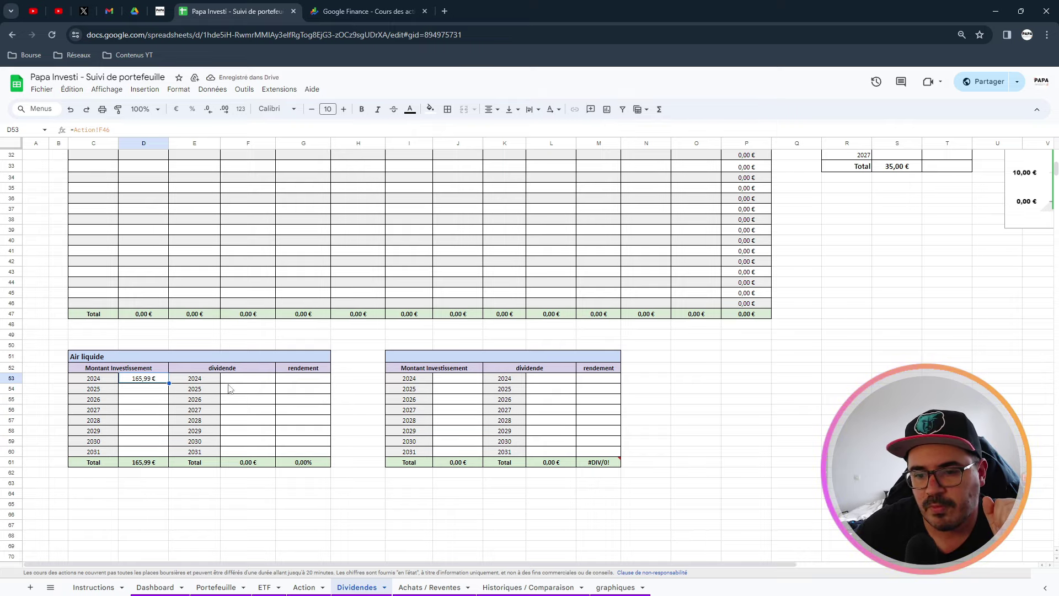
Link Air liquide's 2024 dividende cell to its yearly Total in the 2024 dividend table.
{"action": "left_click", "coordinate": [247, 381]}
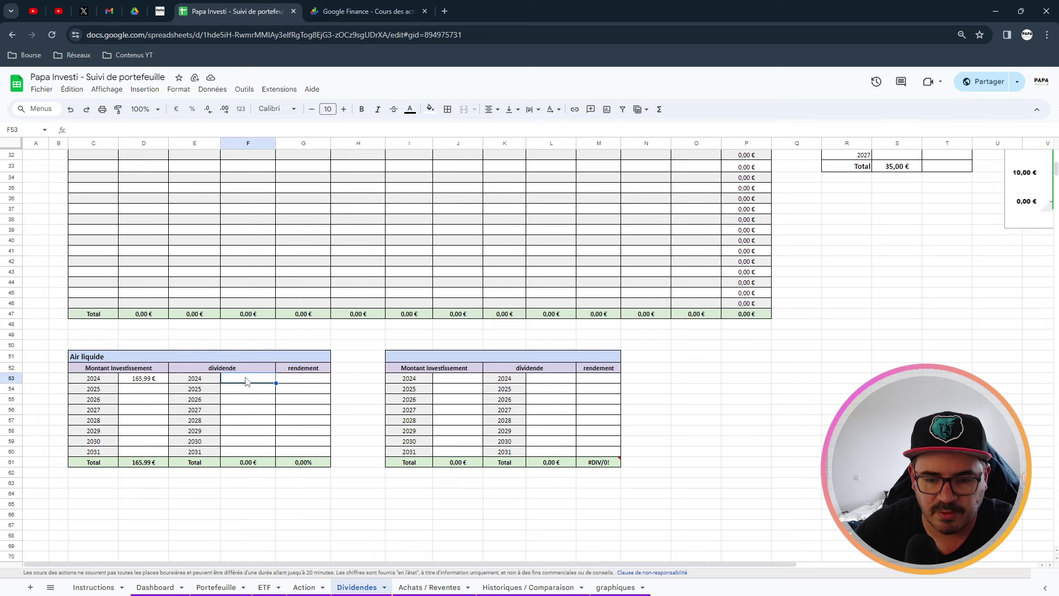
{"action": "type", "text": "="}
{"action": "scroll", "coordinate": [309, 386], "scroll_direction": "up", "scroll_amount": 8}
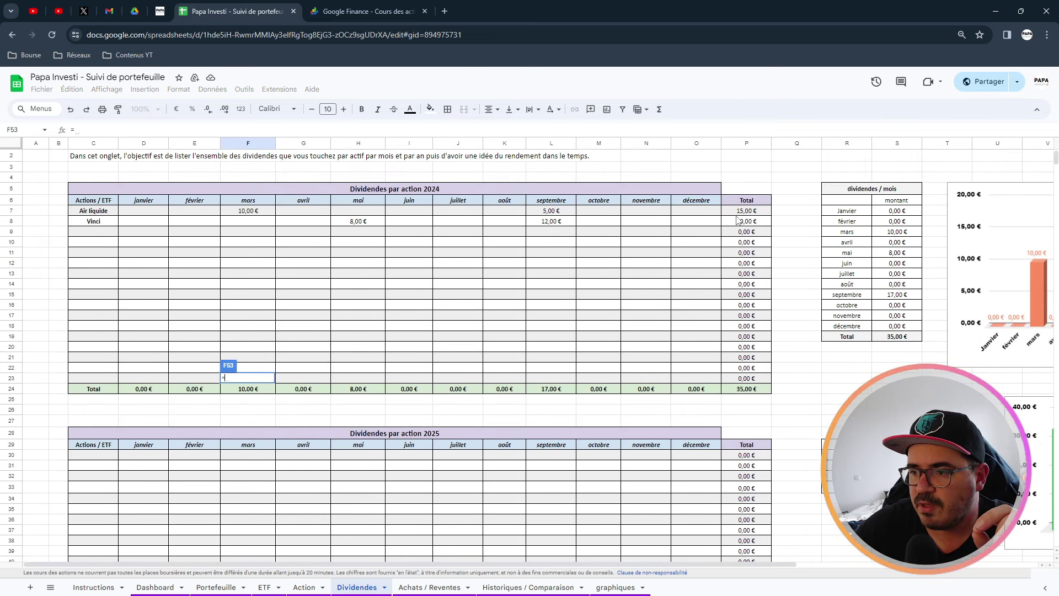
{"action": "left_click", "coordinate": [738, 215]}
{"action": "key", "text": "Return"}
Calculate Air liquide's 2024 rendement as dividend divided by invested amount with =F53/D53.
{"action": "scroll", "coordinate": [294, 425], "scroll_direction": "down", "scroll_amount": 3}
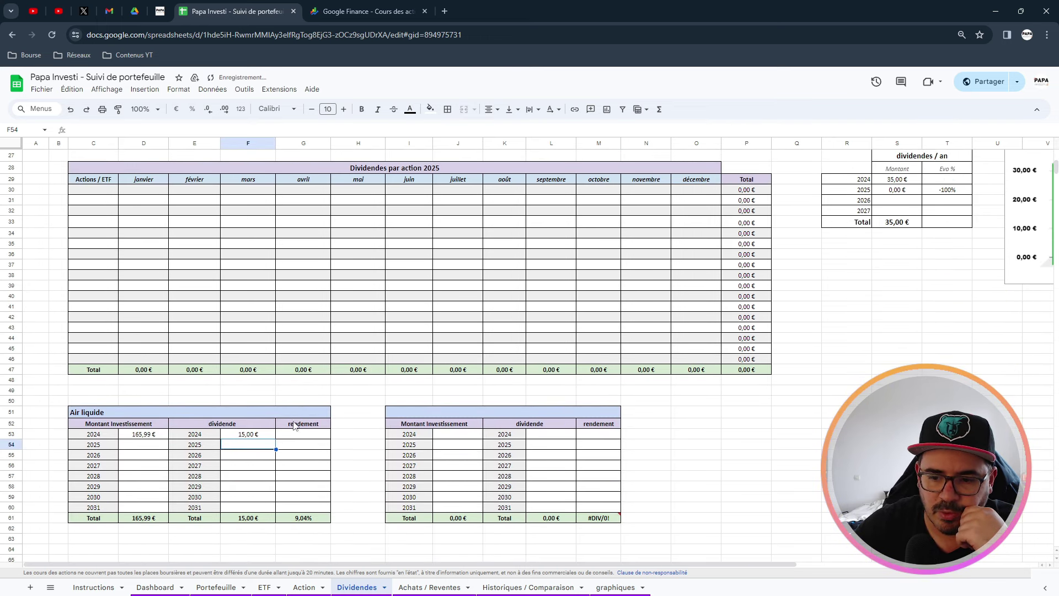
{"action": "left_click", "coordinate": [294, 435]}
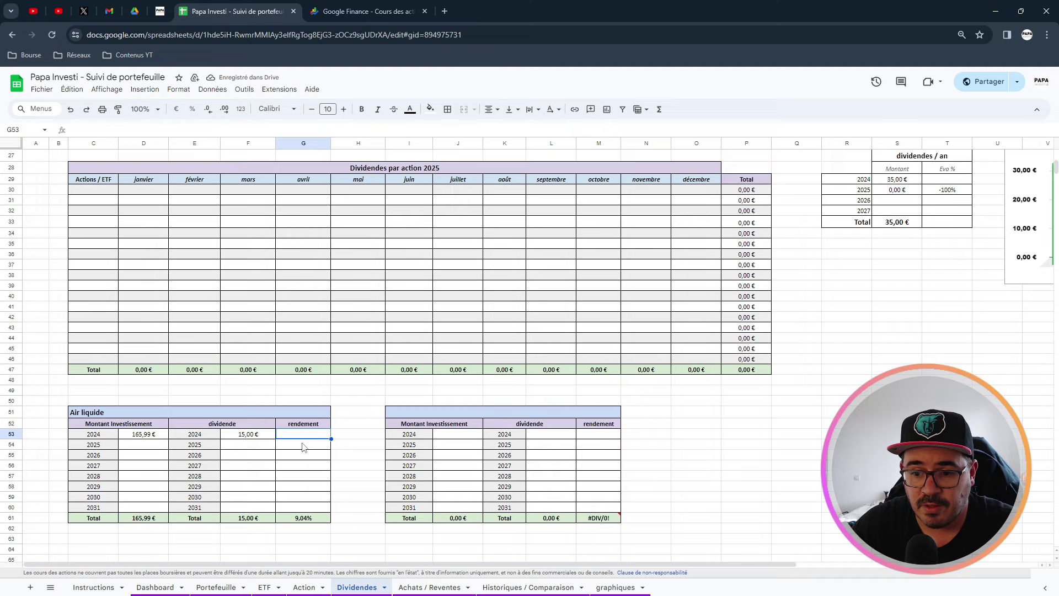
{"action": "type", "text": "="}
{"action": "left_click", "coordinate": [243, 435]}
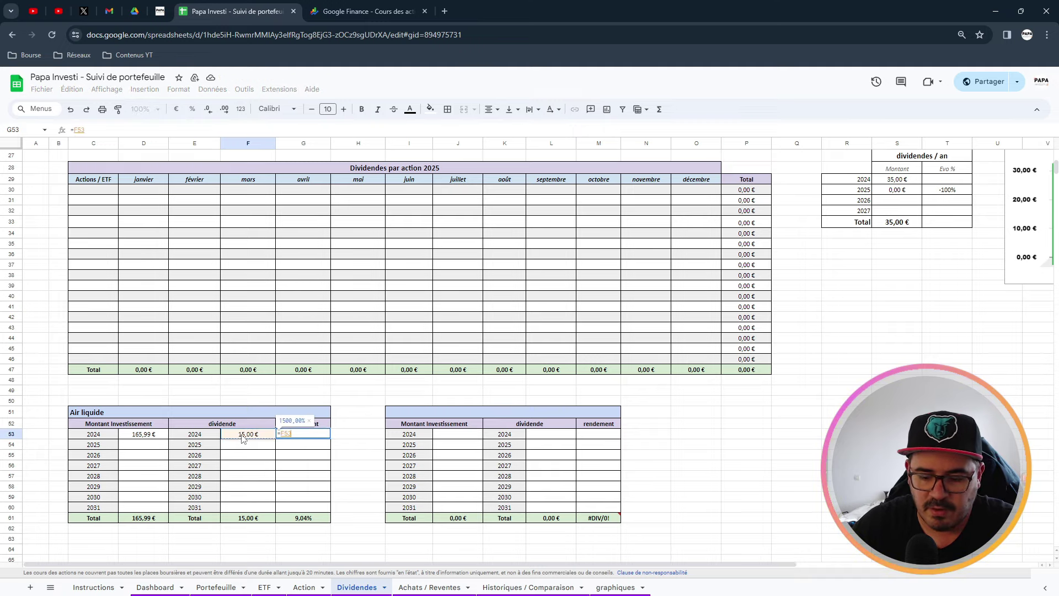
{"action": "type", "text": "/"}
{"action": "left_click", "coordinate": [153, 436]}
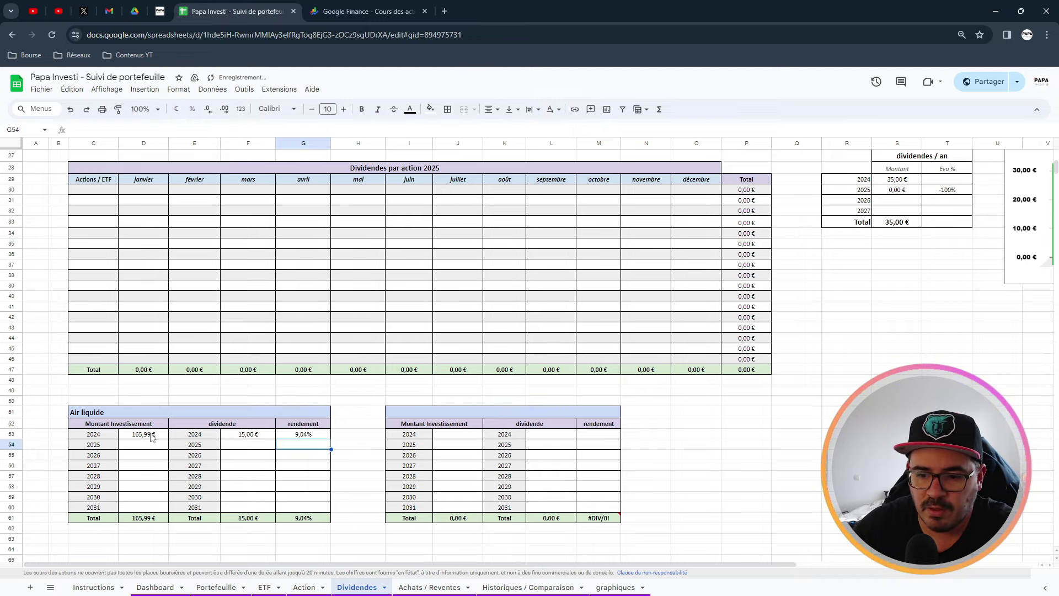
{"action": "key", "text": "Return"}
Inspect the 2024 rendement formula, the Montant Investissement total and the 2025 rendement cell of the Air liquide table.
{"action": "left_click", "coordinate": [307, 436]}
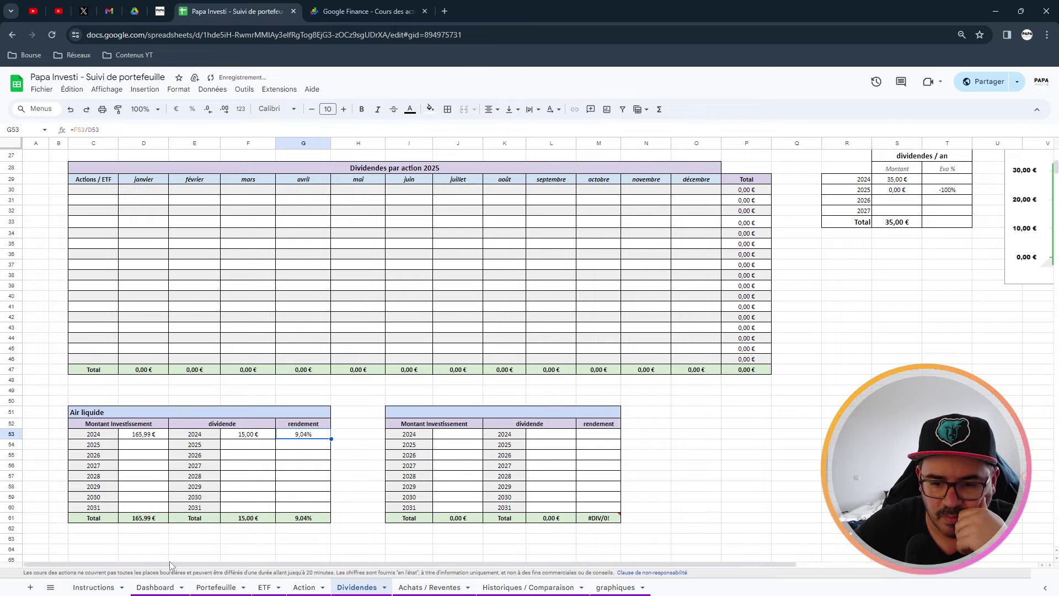
{"action": "scroll", "coordinate": [166, 513], "scroll_direction": "down", "scroll_amount": 2}
{"action": "left_click", "coordinate": [150, 464]}
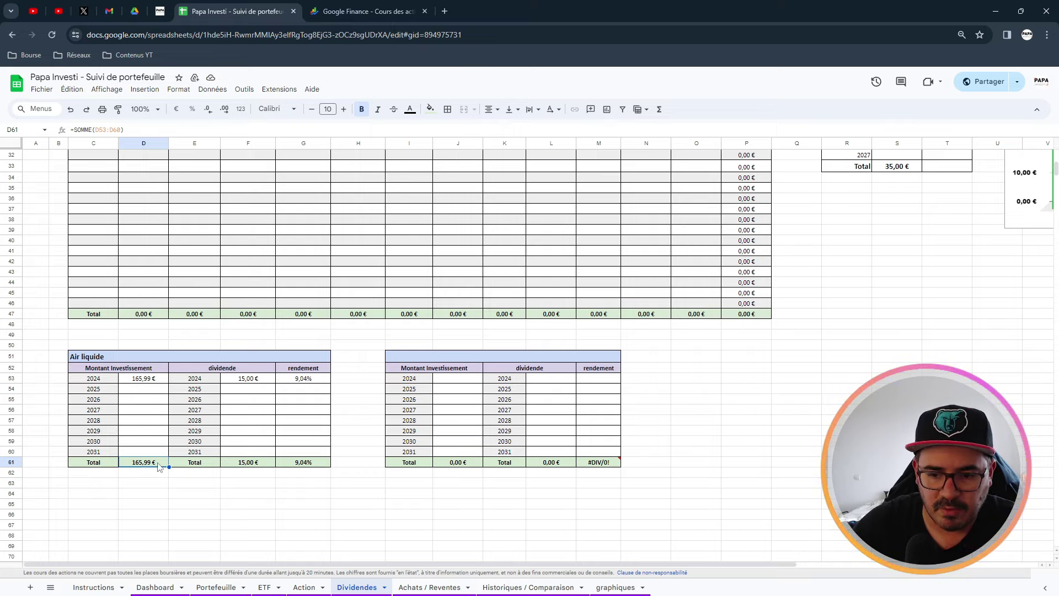
{"action": "left_click", "coordinate": [294, 389]}
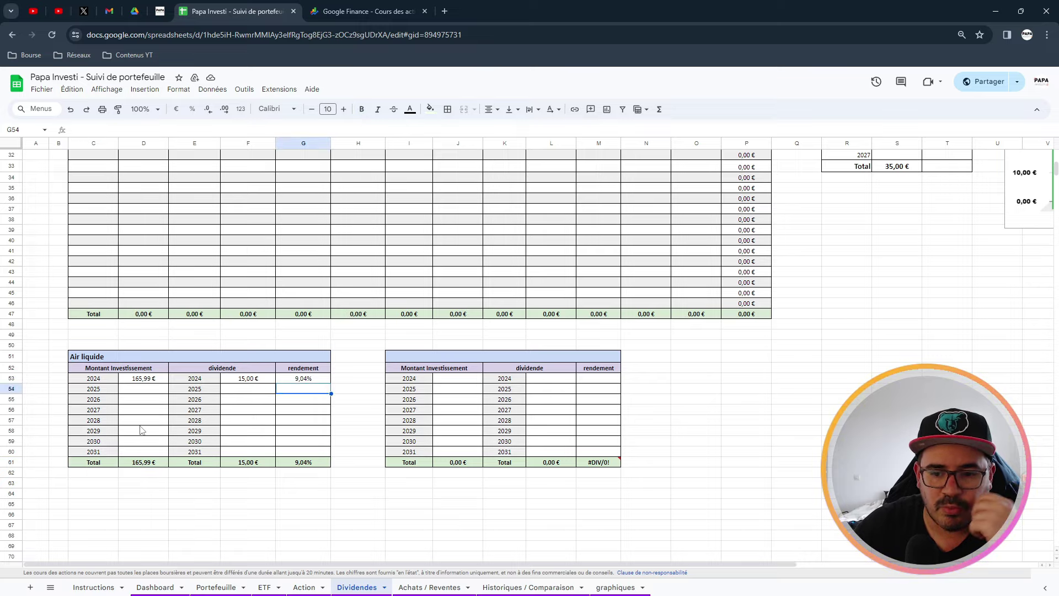
Enter 18 as Air liquide's 2025 dividende and format the cell as euros.
{"action": "left_click", "coordinate": [142, 392]}
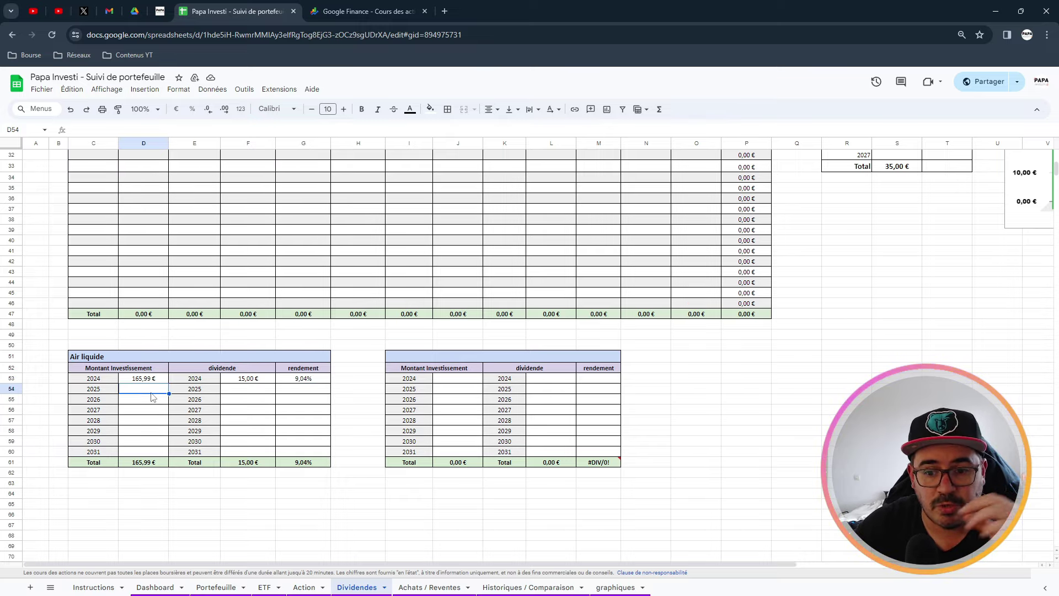
{"action": "left_click", "coordinate": [234, 390]}
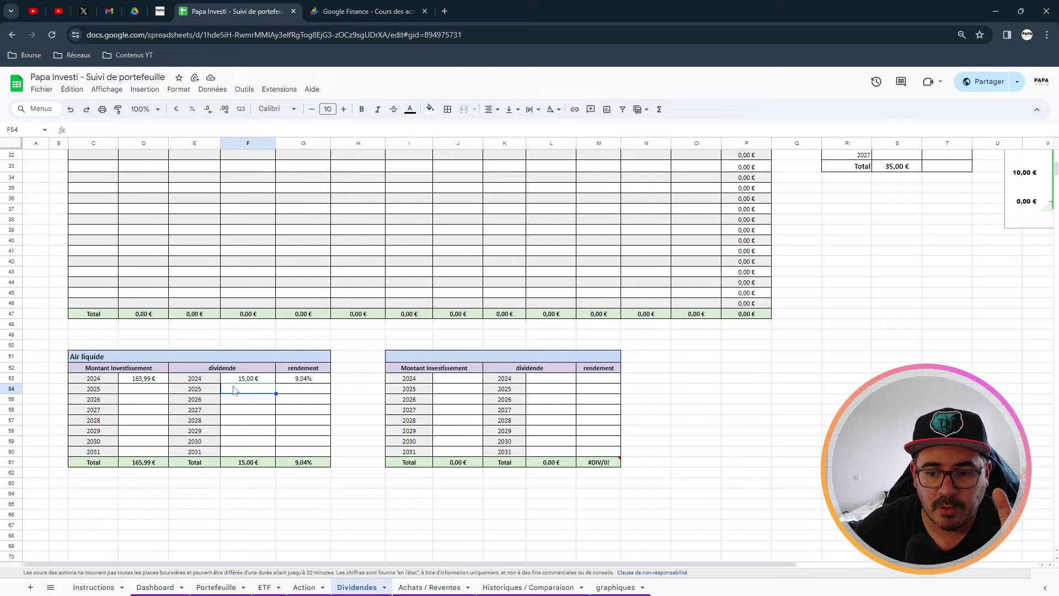
{"action": "type", "text": "18"}
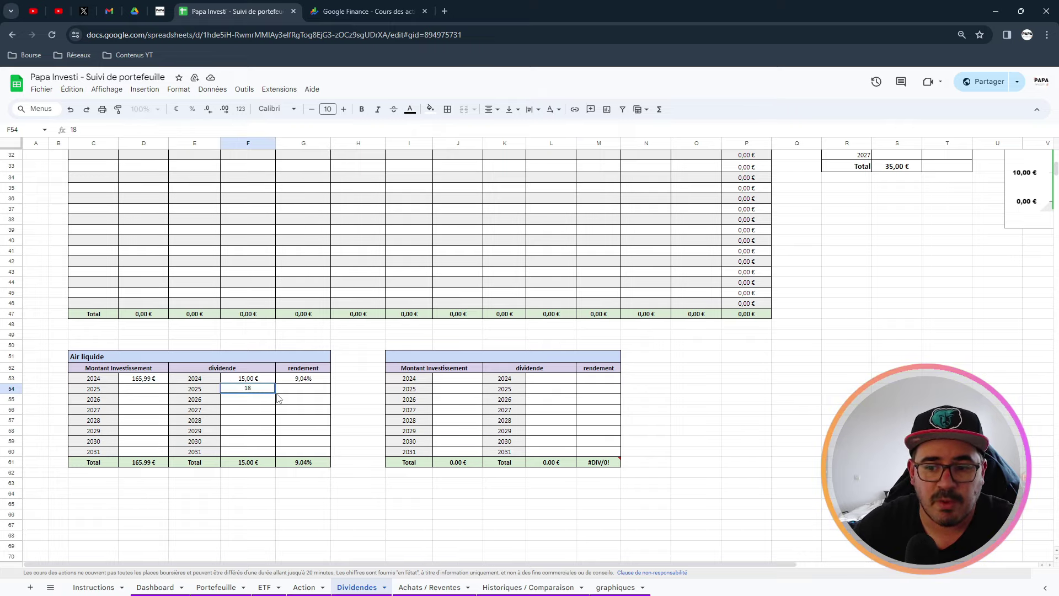
{"action": "key", "text": "Return"}
{"action": "left_click", "coordinate": [250, 392]}
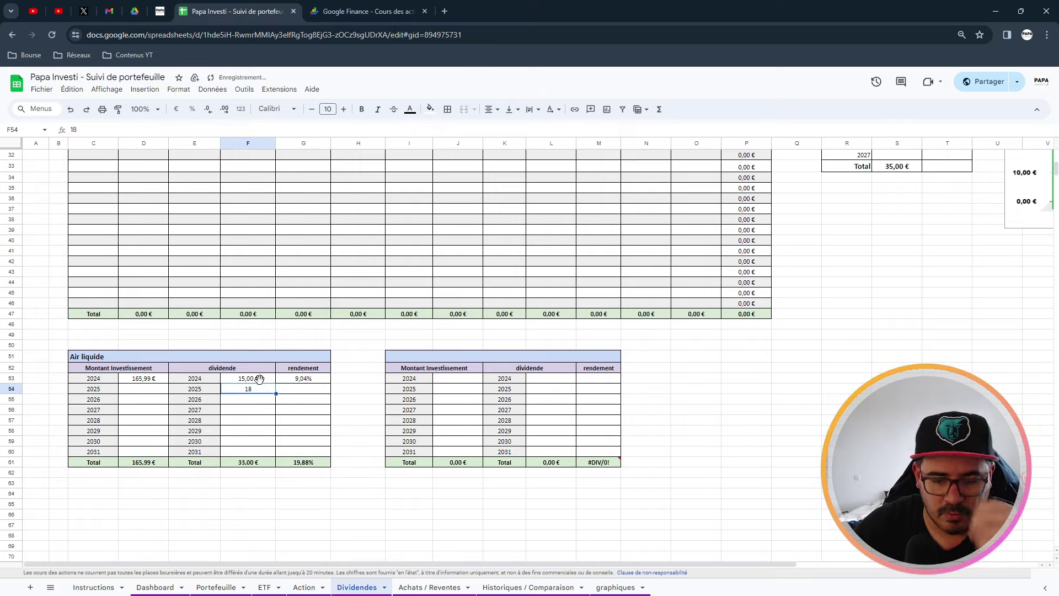
{"action": "left_click", "coordinate": [176, 109]}
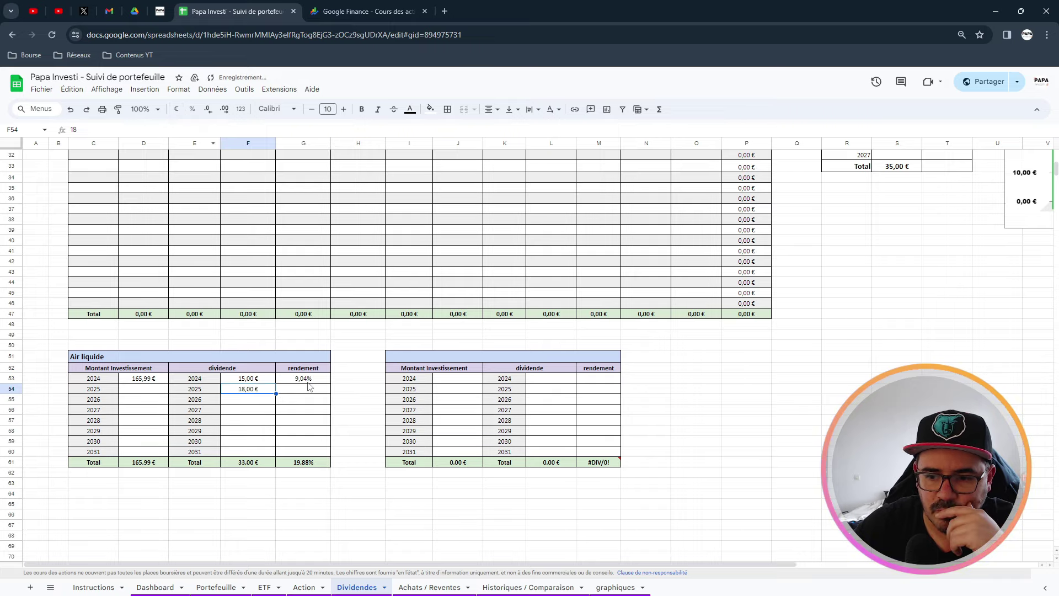
Calculate Air liquide's 2025 rendement as its dividend divided by the total invested amount with =F54/D61.
{"action": "left_click", "coordinate": [307, 389]}
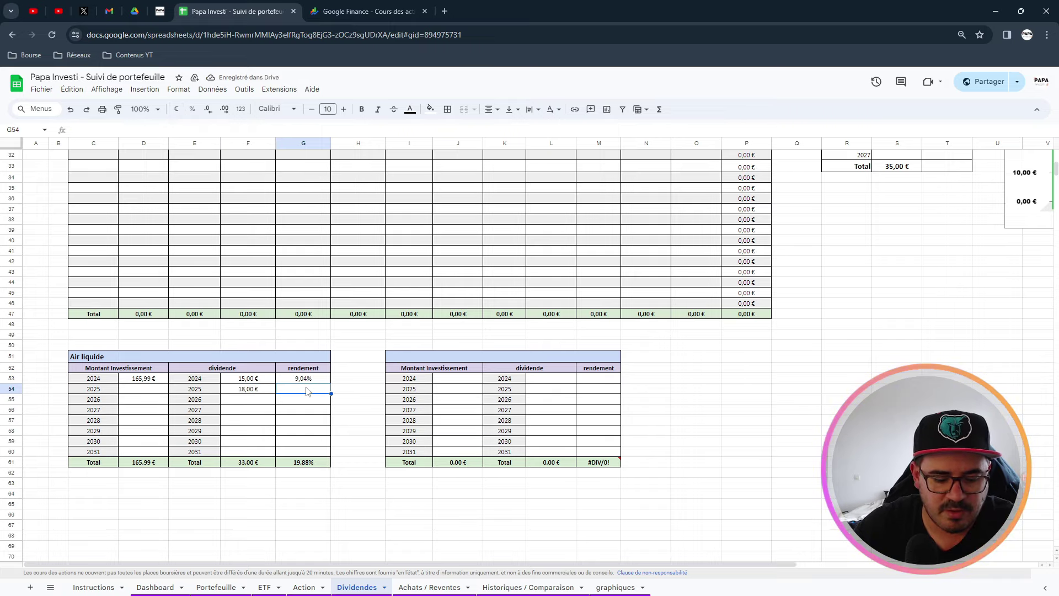
{"action": "type", "text": "="}
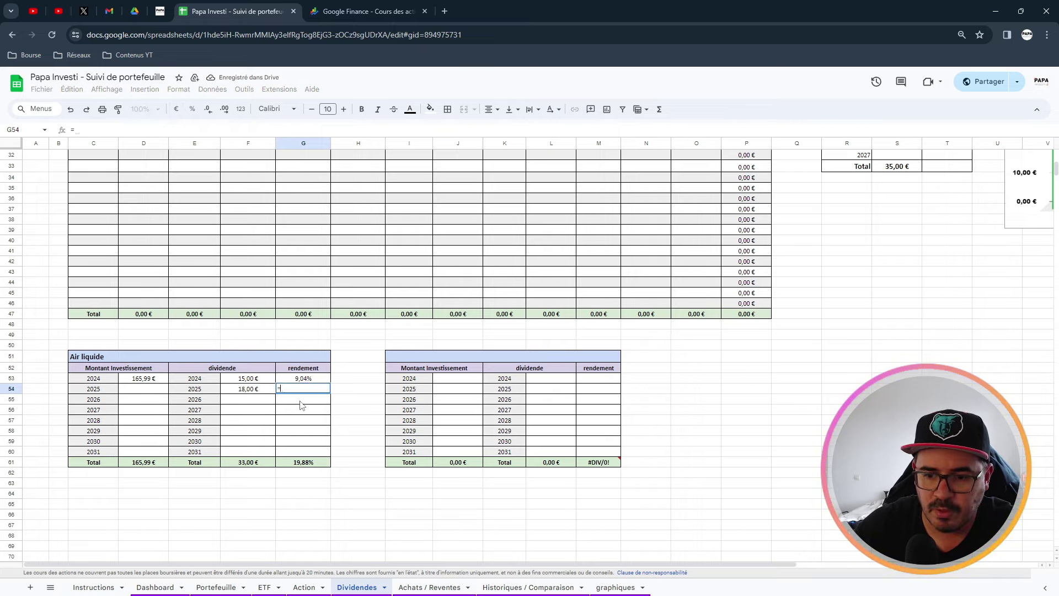
{"action": "left_click", "coordinate": [250, 393]}
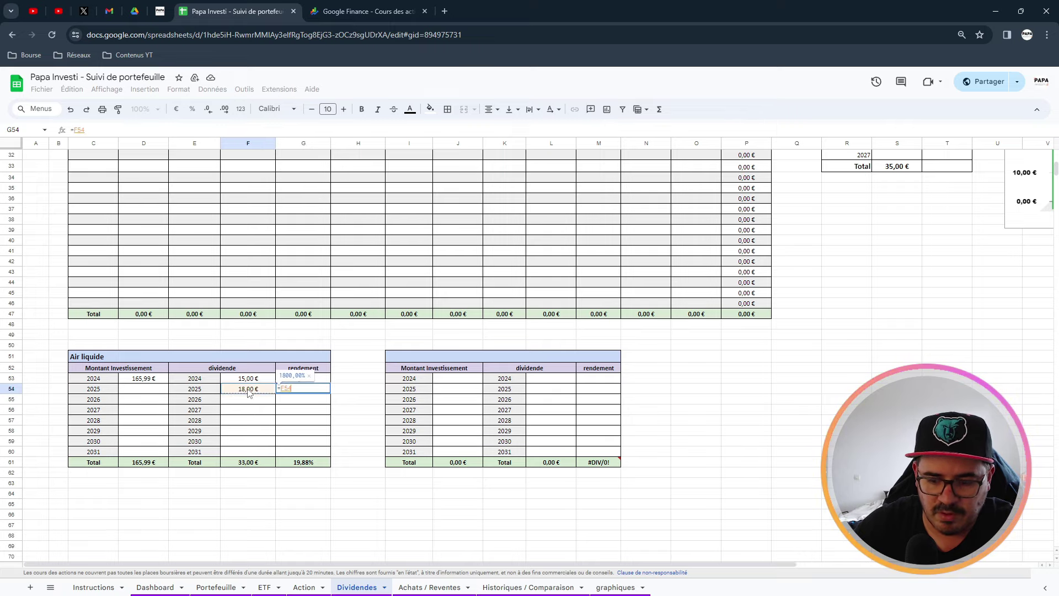
{"action": "type", "text": "/"}
{"action": "left_click", "coordinate": [142, 467]}
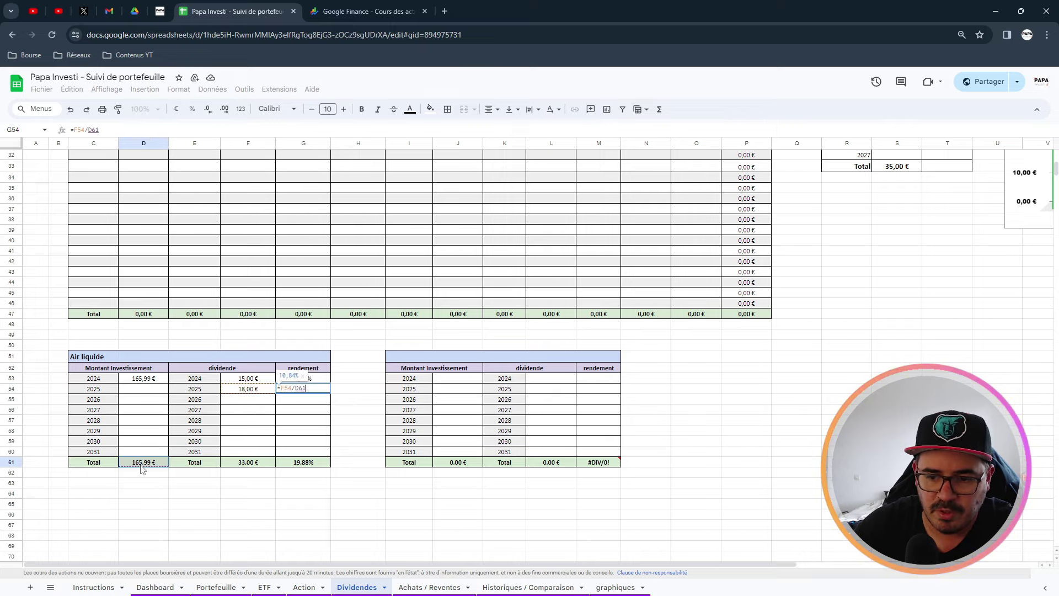
{"action": "key", "text": "Return"}
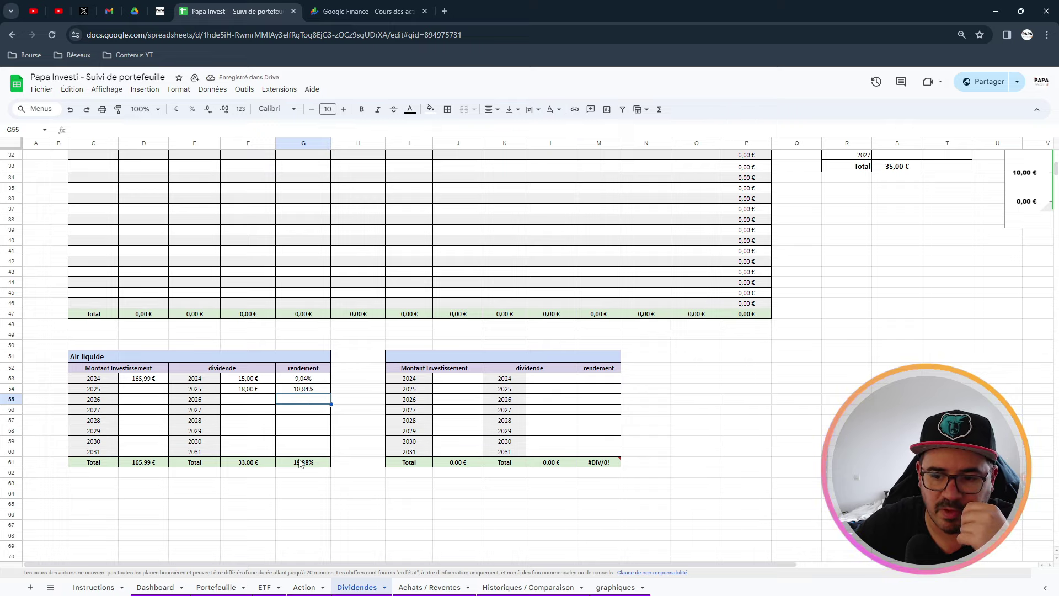
Inspect Air liquide's dividende and rendement total formulas, check its purchases in the Action sheet, and return to Dividendes.
{"action": "left_click", "coordinate": [250, 465]}
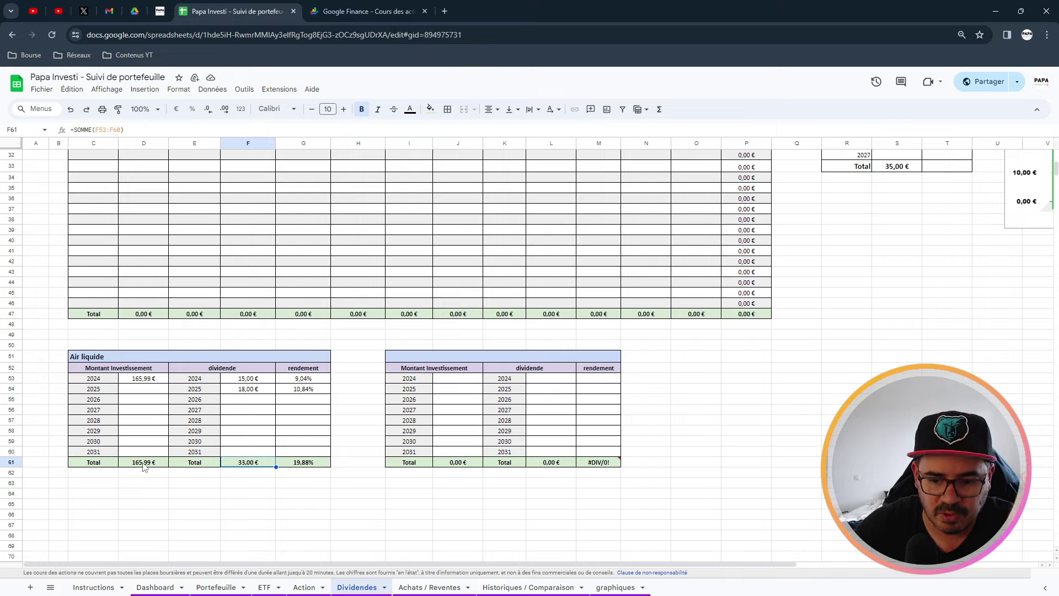
{"action": "left_click", "coordinate": [299, 466]}
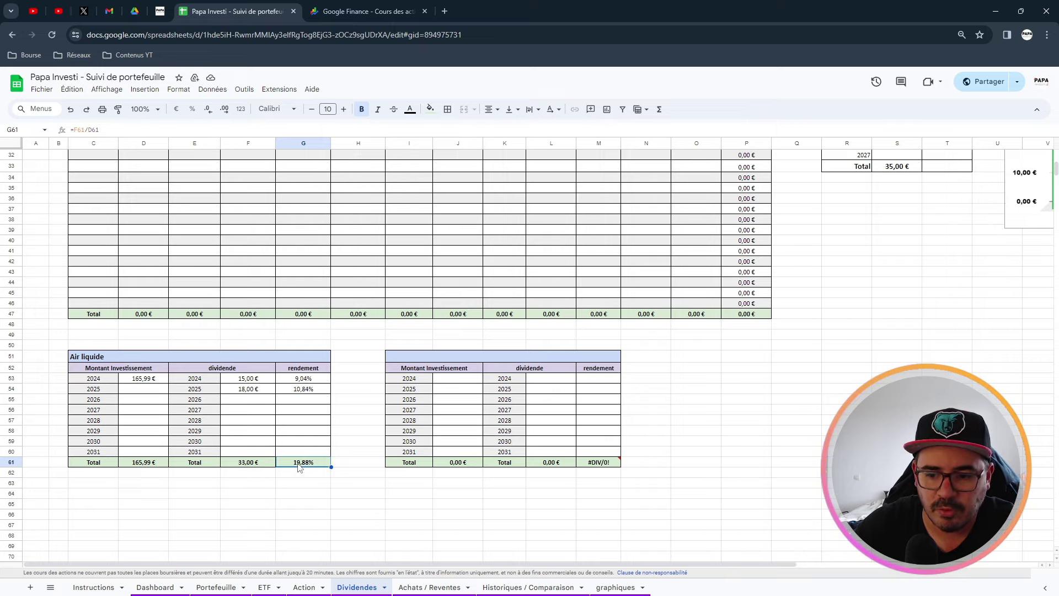
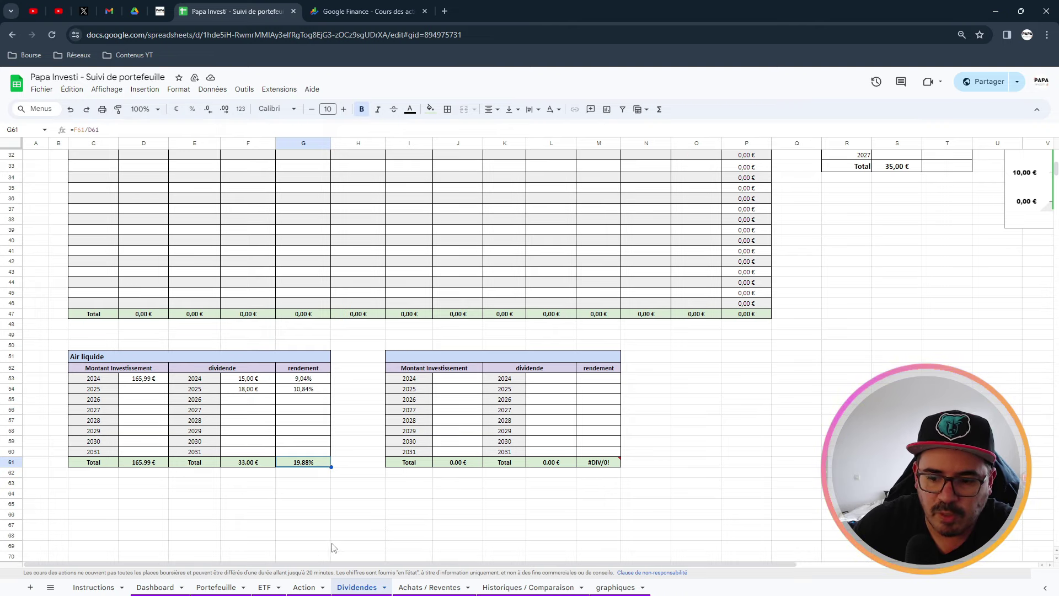
{"action": "left_click", "coordinate": [304, 587]}
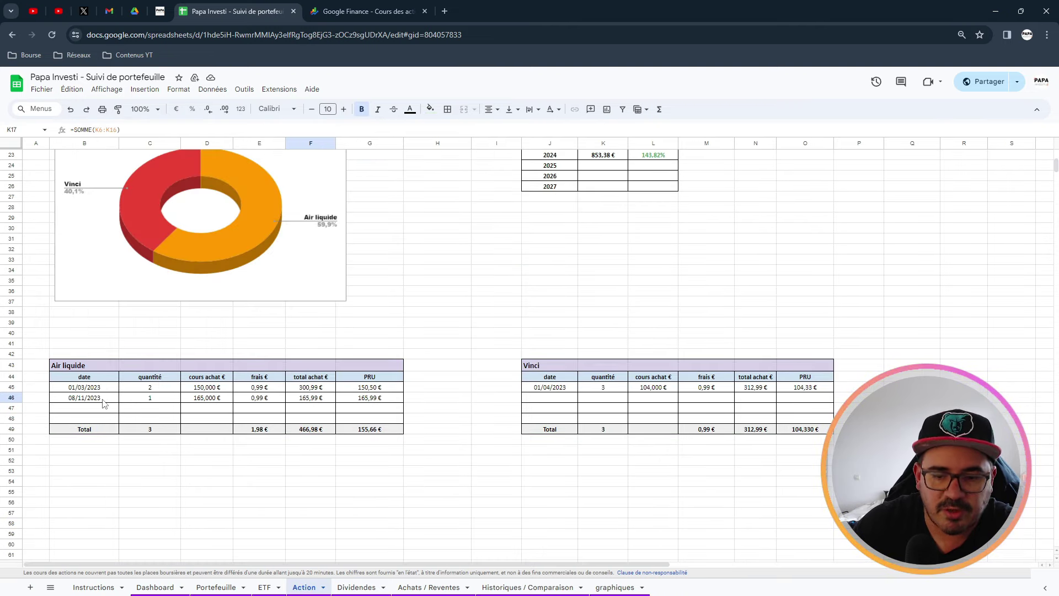
{"action": "left_click", "coordinate": [355, 589]}
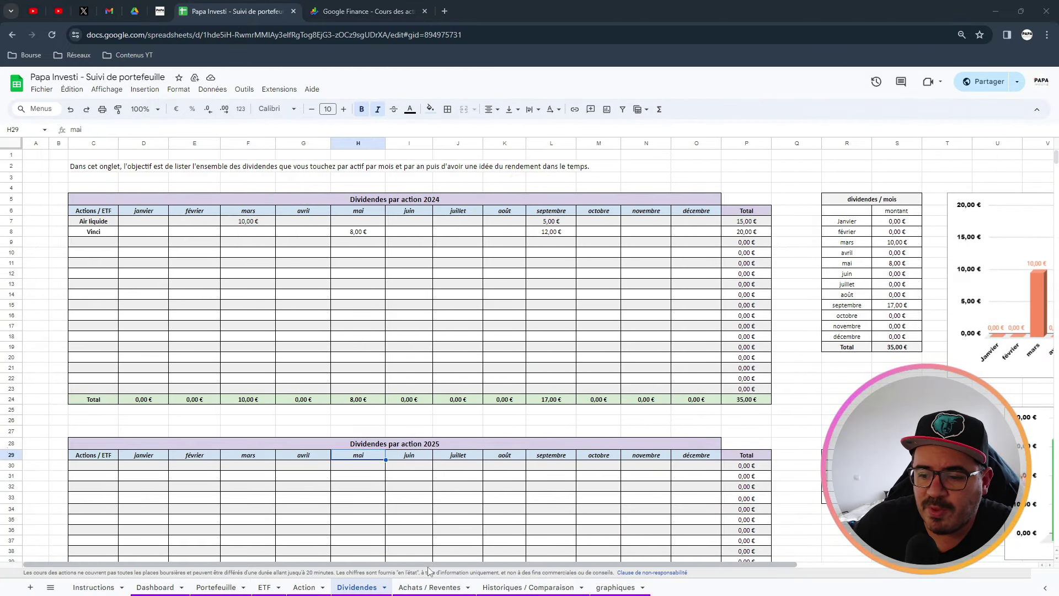
Open the Achats / Reventes sheet and examine the A/R Action Total formula.
{"action": "left_click", "coordinate": [411, 588]}
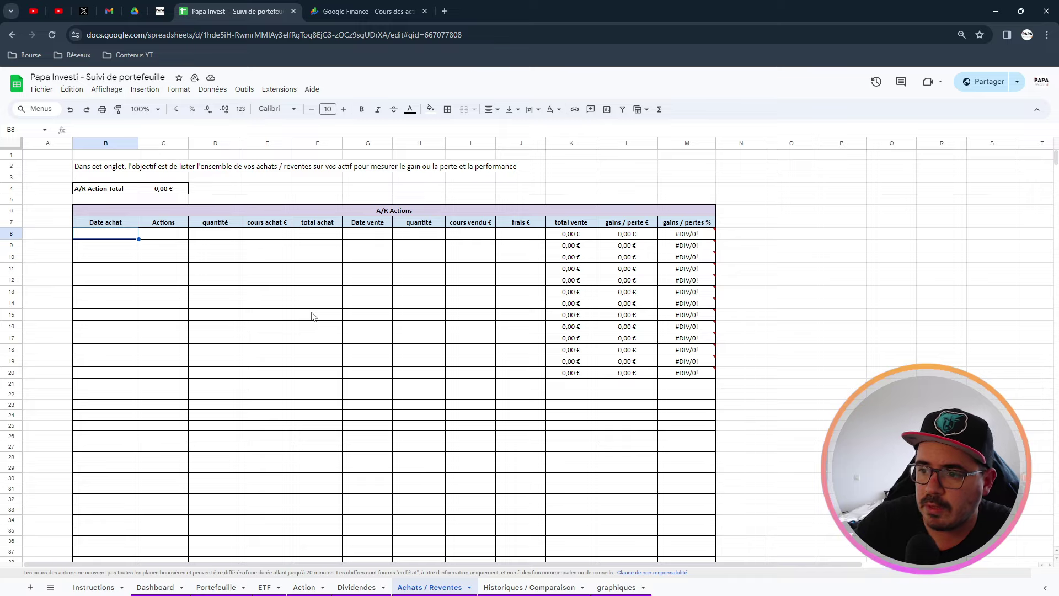
{"action": "left_click", "coordinate": [173, 191]}
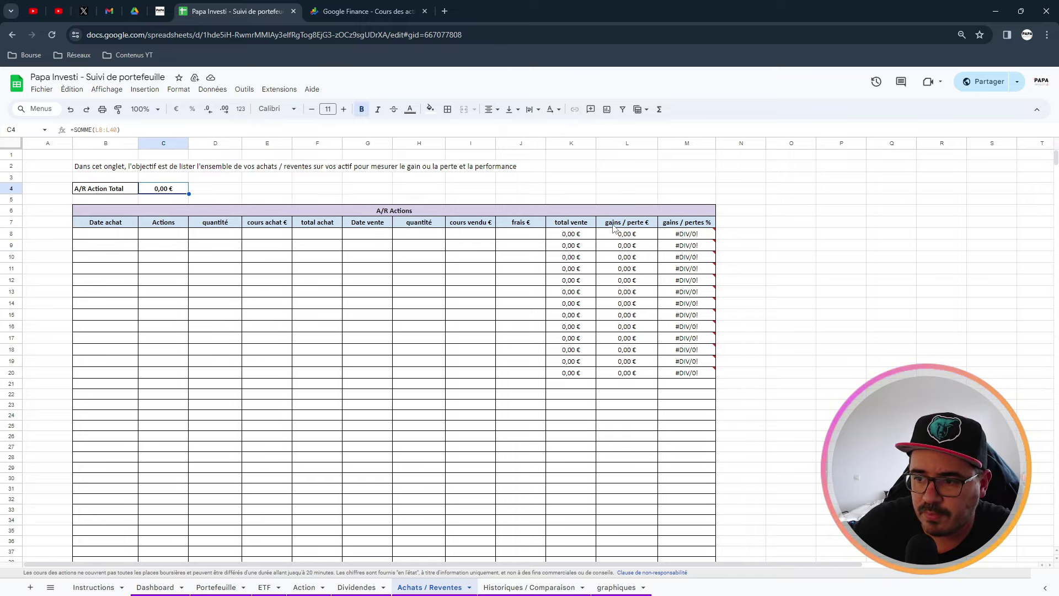
{"action": "double_click", "coordinate": [174, 191]}
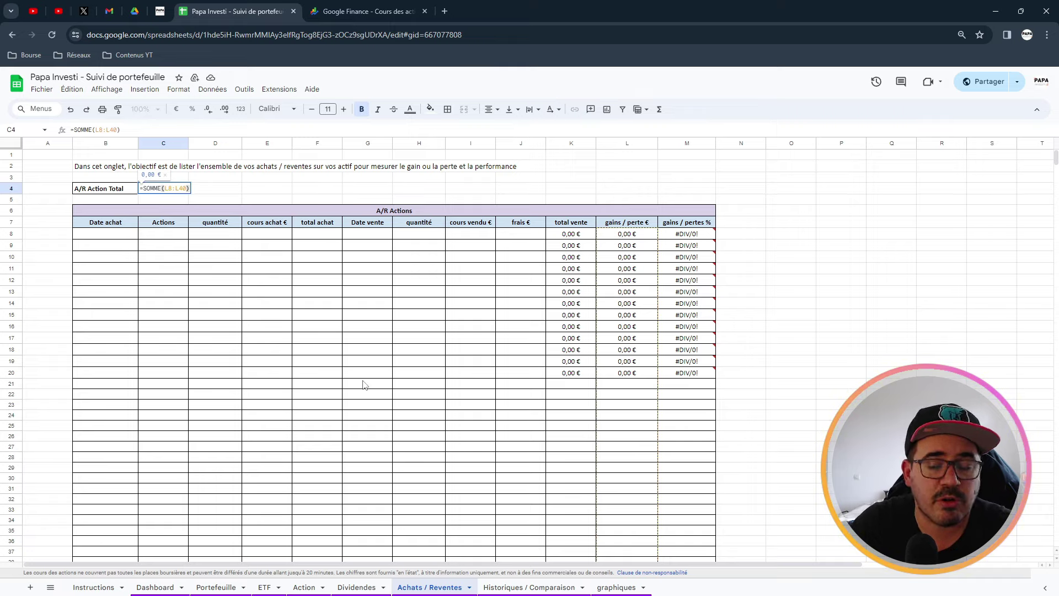
{"action": "key", "text": "Return"}
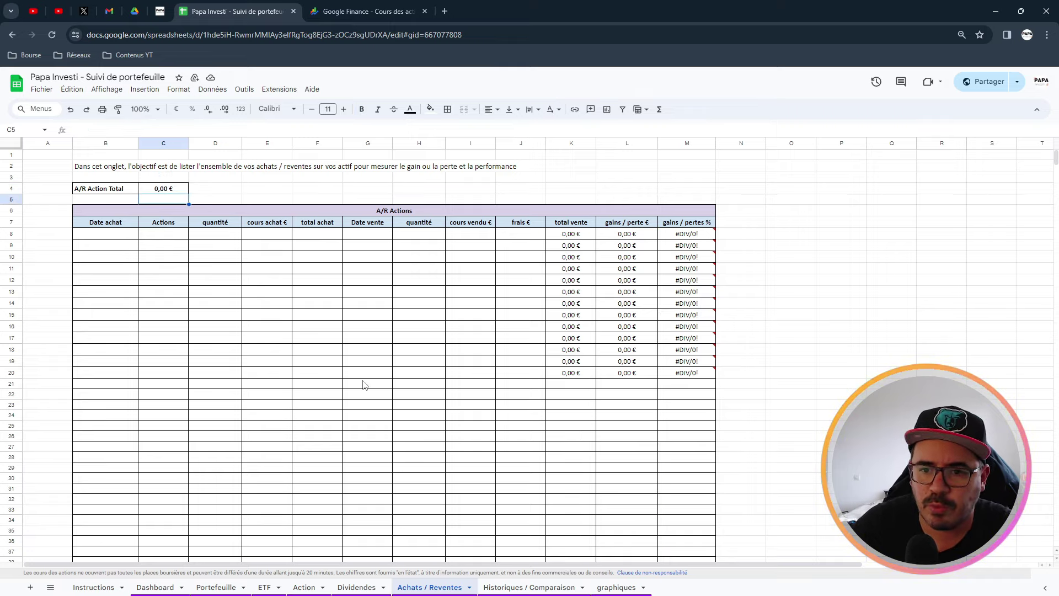
Review the purchase and sale entry cells in the first row of the A/R Actions table.
{"action": "left_click", "coordinate": [101, 236]}
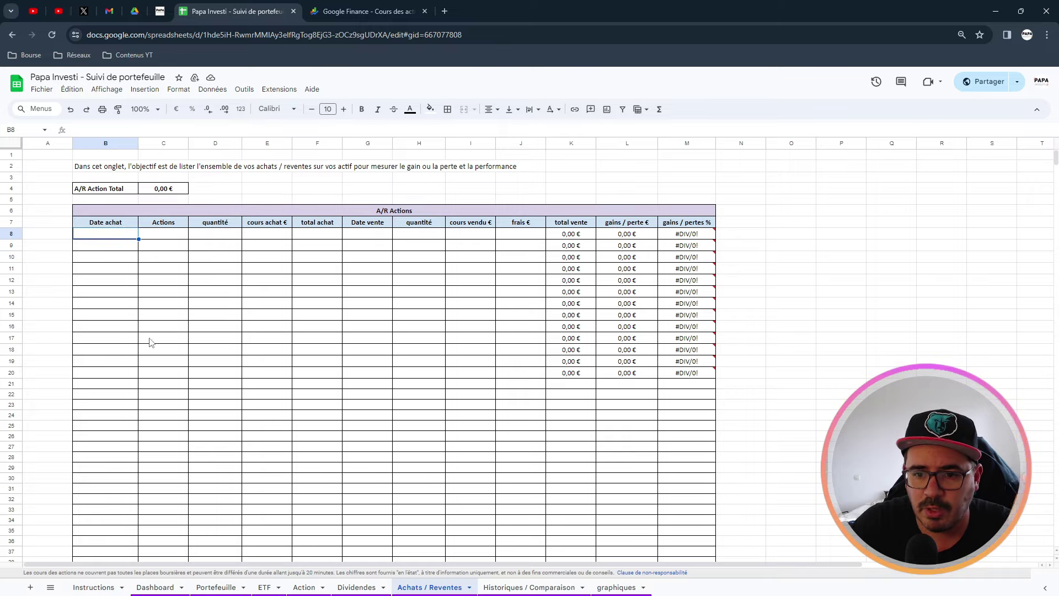
{"action": "left_click_drag", "start_coordinate": [104, 237], "coordinate": [522, 237]}
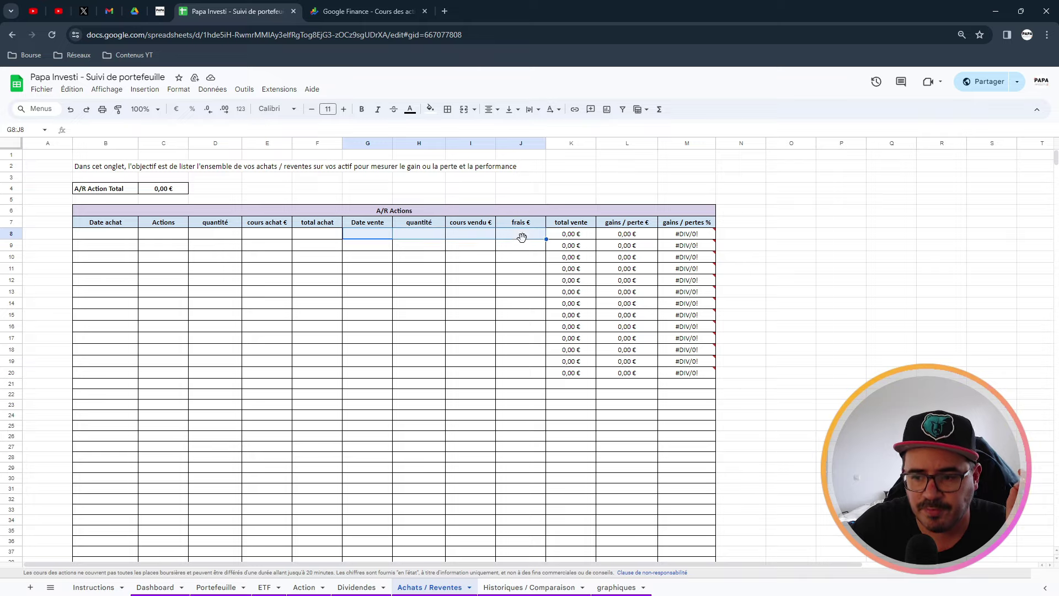
{"action": "left_click", "coordinate": [169, 298]}
Copy Air liquide's first purchase date, 01/03/2023, from the Action sheet into the first Date achat cell of Achats / Reventes.
{"action": "left_click", "coordinate": [119, 239]}
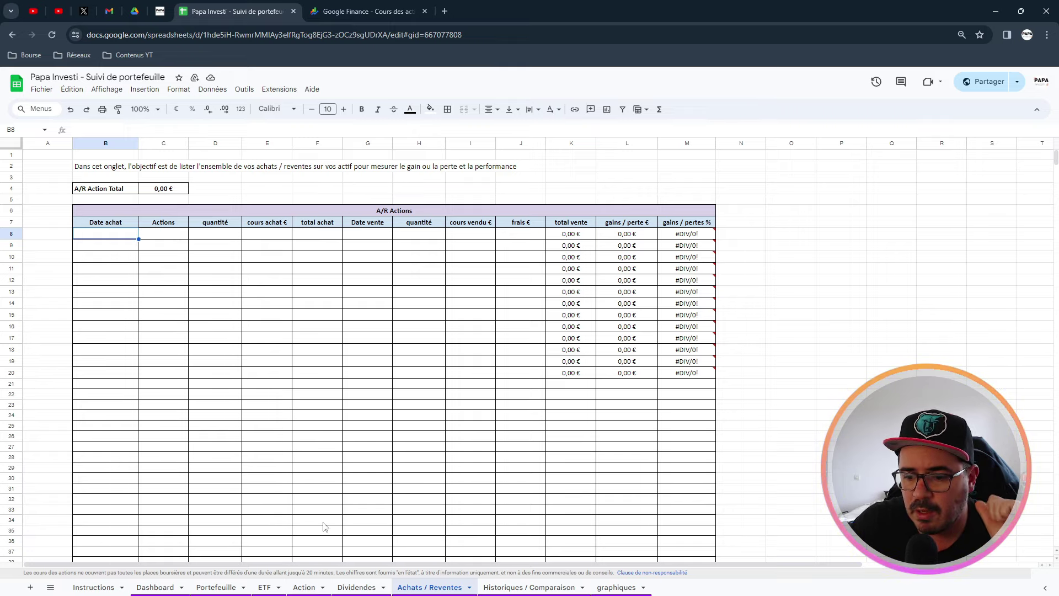
{"action": "left_click", "coordinate": [311, 585]}
{"action": "left_click", "coordinate": [99, 389]}
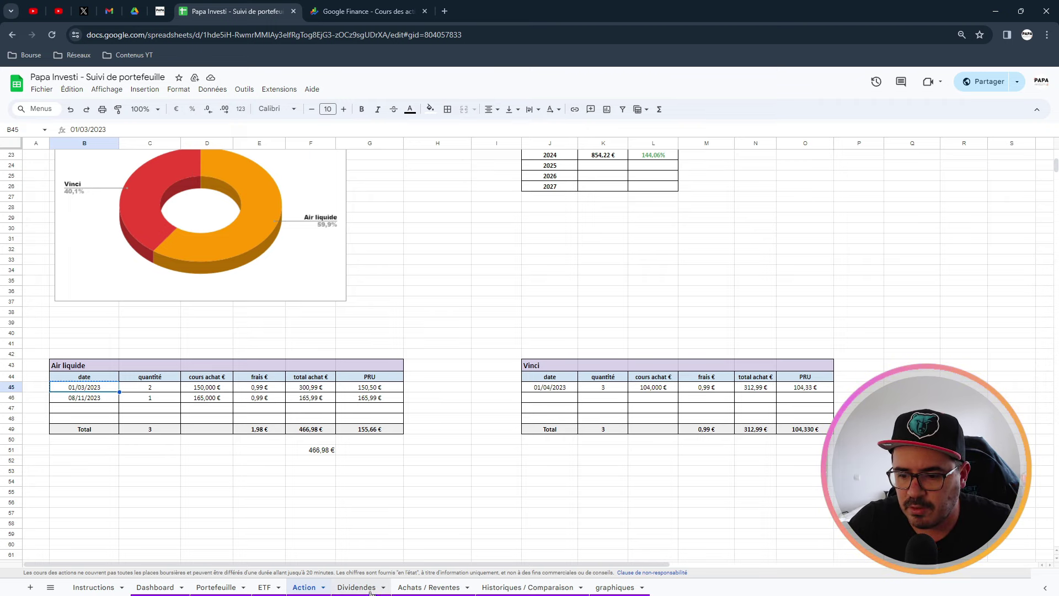
{"action": "left_click", "coordinate": [429, 587]}
{"action": "type", "text": "01/03/2023"}
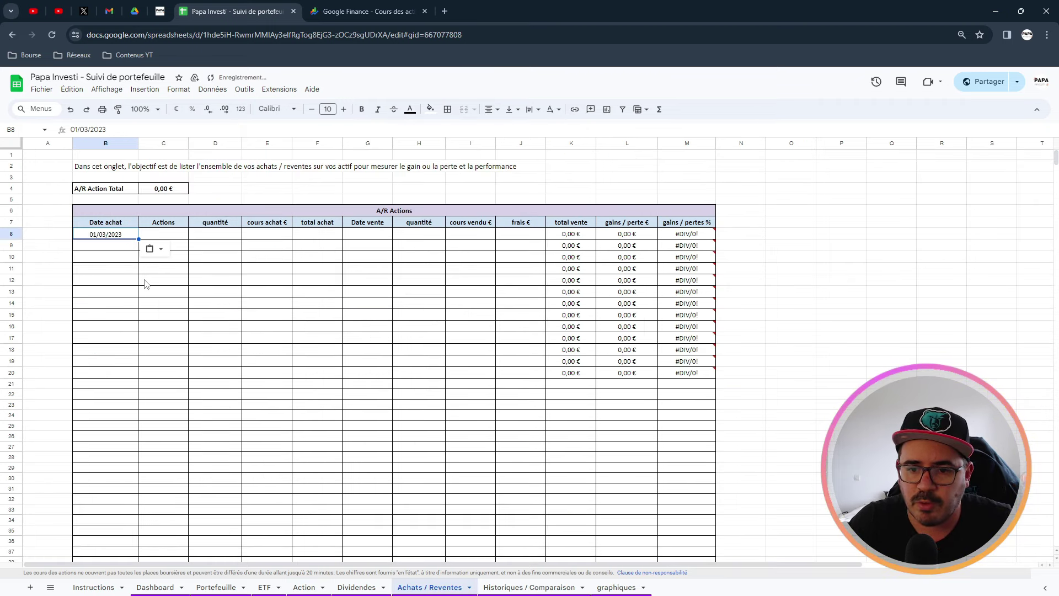
Enter air liquide as the action in the first row of the A/R Actions table.
{"action": "left_click", "coordinate": [174, 238]}
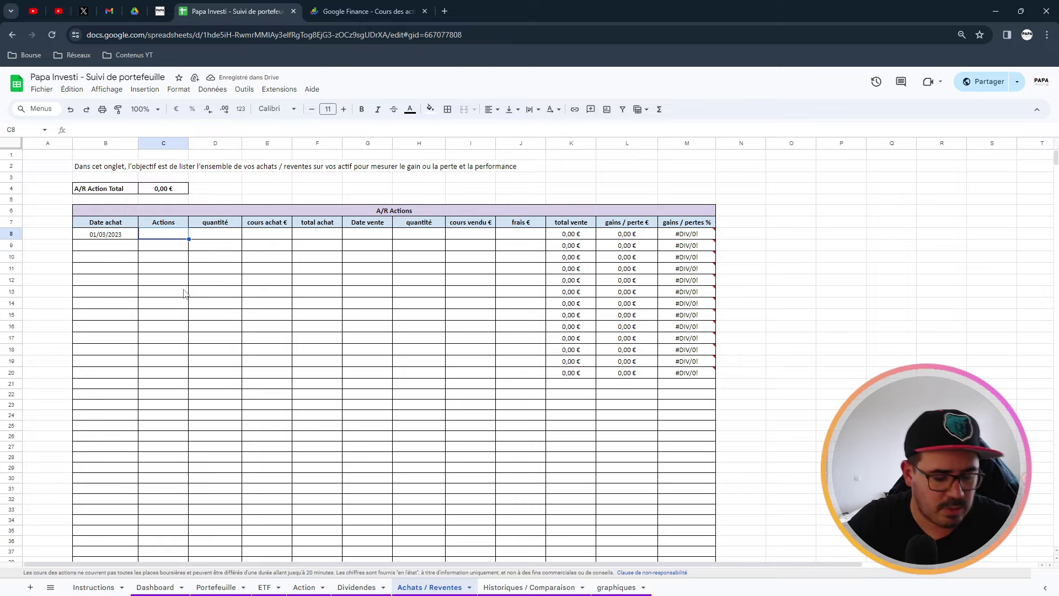
{"action": "type", "text": "air l"}
{"action": "type", "text": "iquide"}
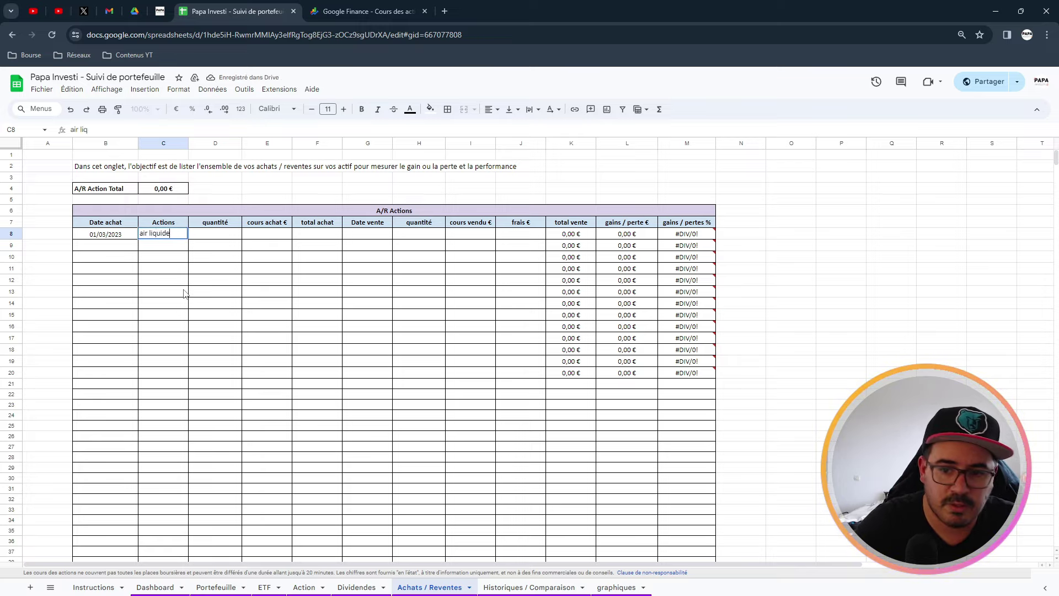
{"action": "key", "text": "Tab"}
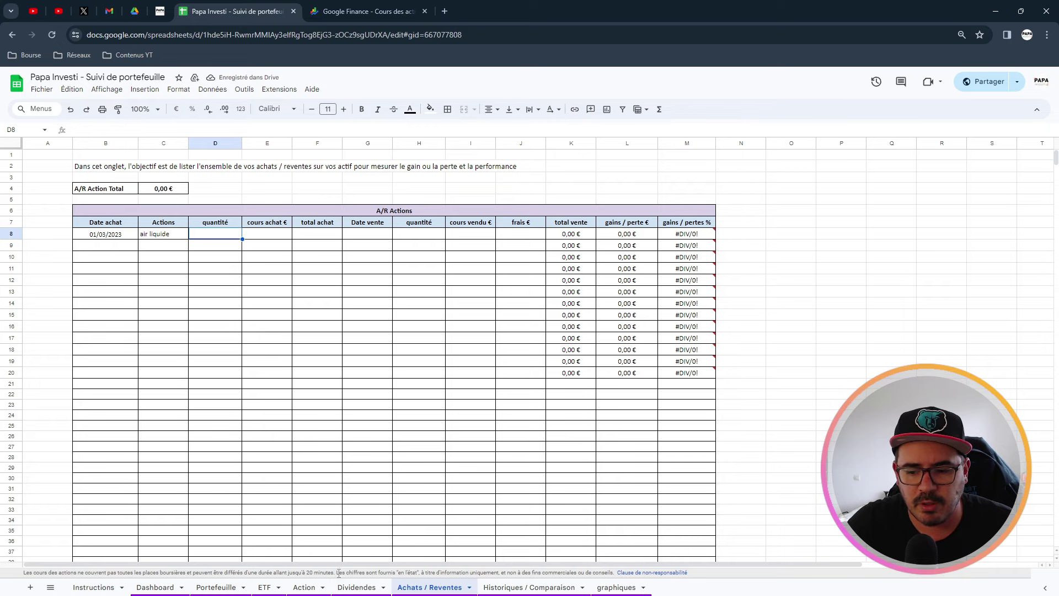
Look up Air liquide's total quantity in the Action sheet and enter 3 as the purchase quantité in Achats / Reventes.
{"action": "left_click", "coordinate": [304, 587]}
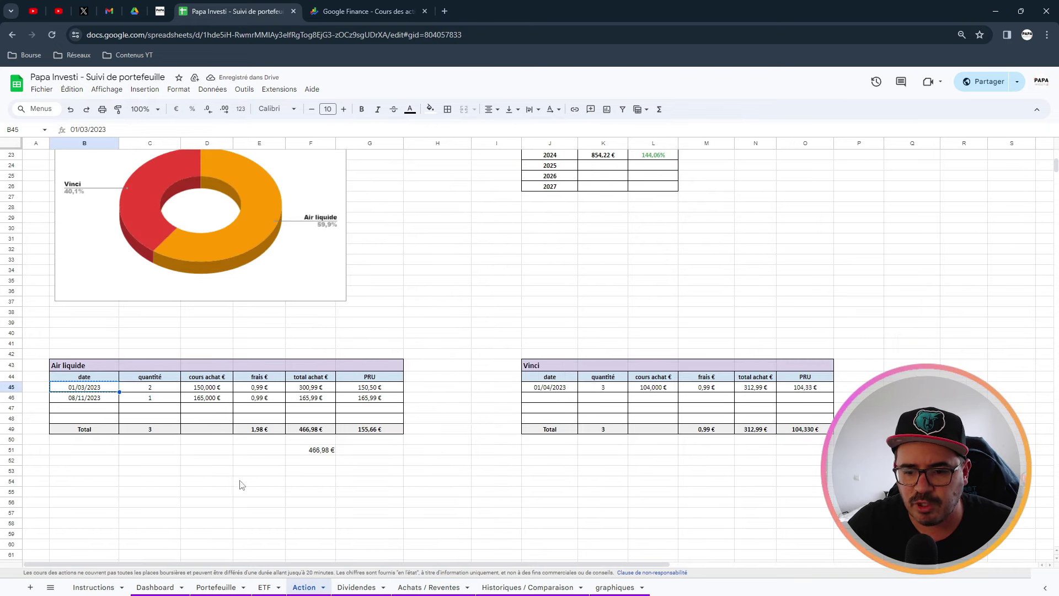
{"action": "left_click", "coordinate": [429, 587]}
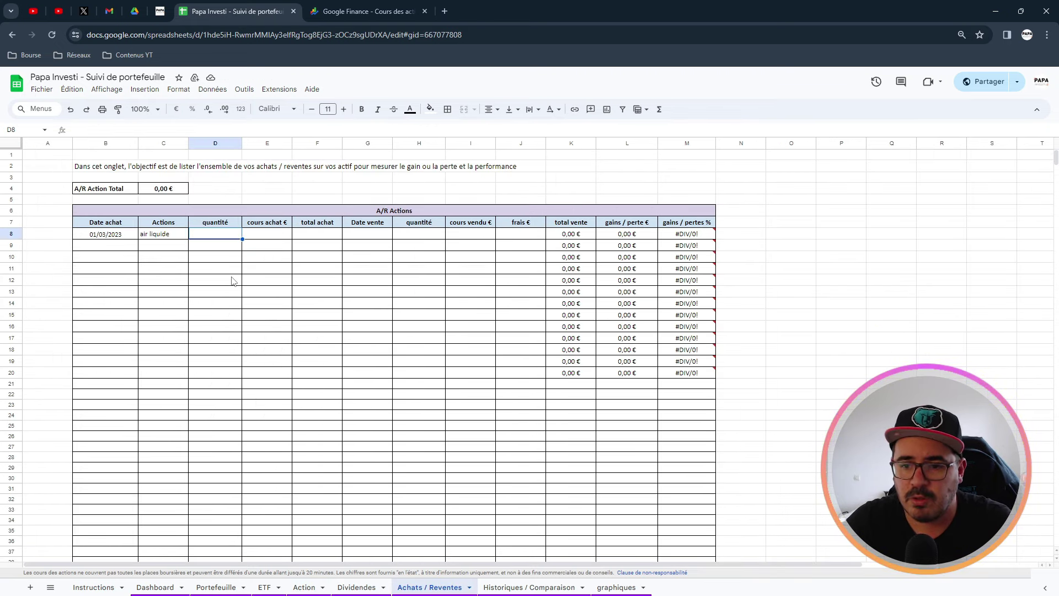
{"action": "type", "text": "3"}
{"action": "left_click", "coordinate": [263, 236]}
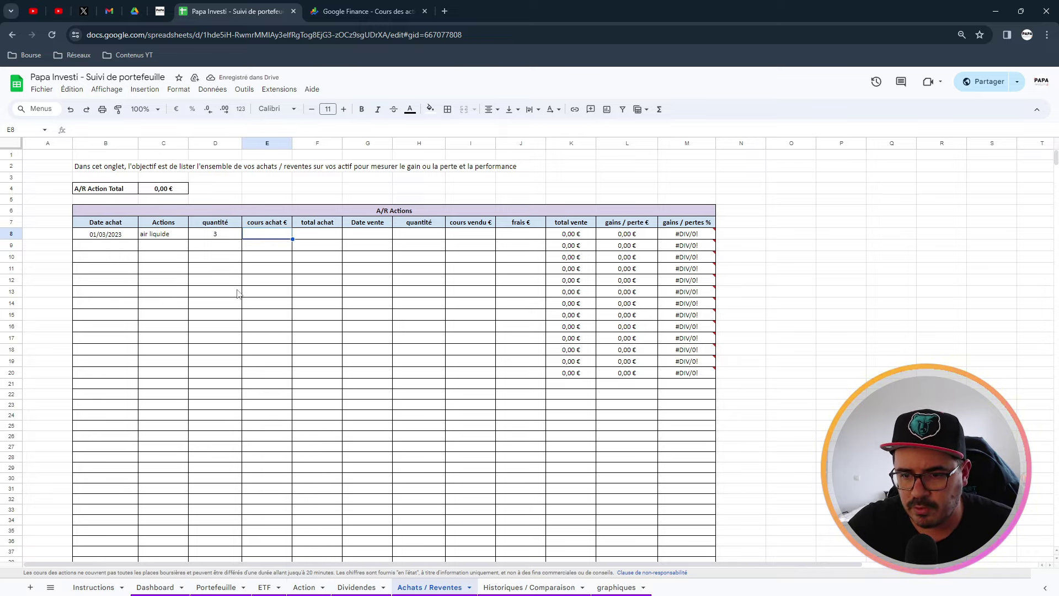
Look up Air liquide's total PRU in the Action sheet and enter 155,66 as its cours achat in Achats / Reventes.
{"action": "left_click", "coordinate": [304, 588]}
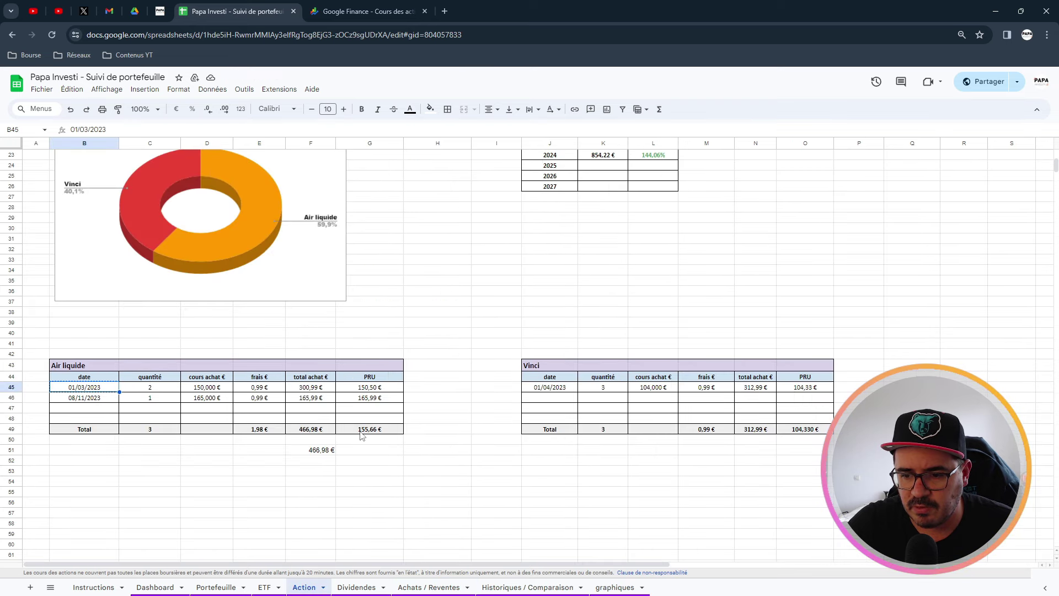
{"action": "left_click", "coordinate": [429, 587]}
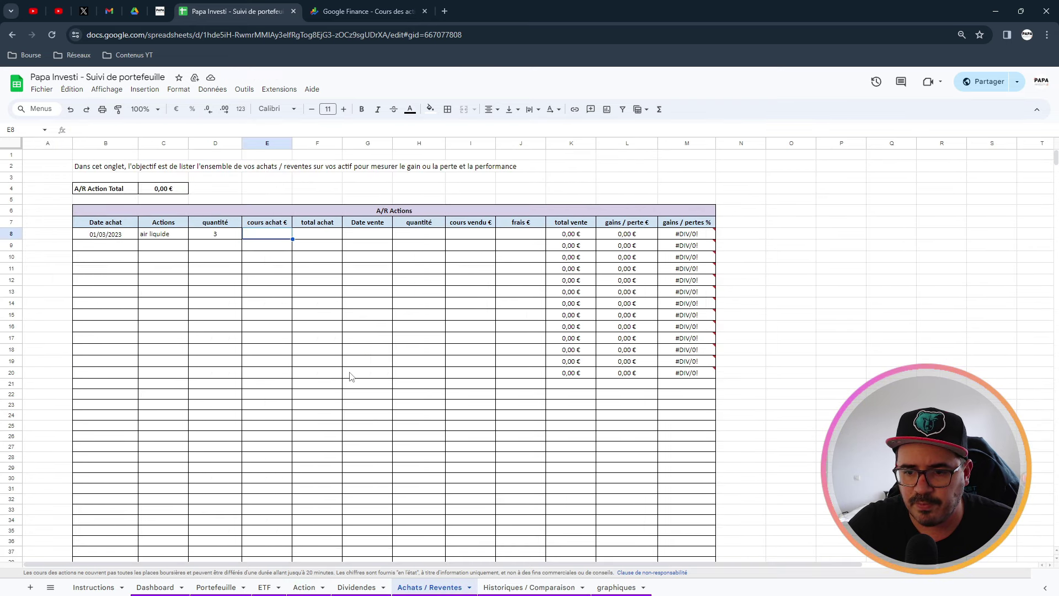
{"action": "type", "text": "155,"}
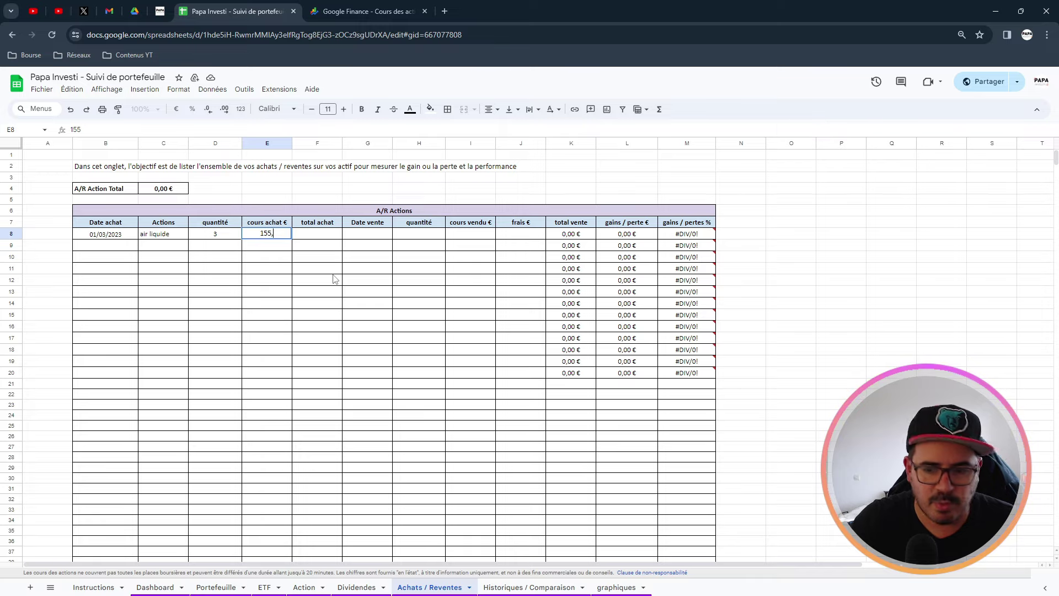
{"action": "type", "text": "66"}
{"action": "key", "text": "Return"}
{"action": "left_click", "coordinate": [261, 236]}
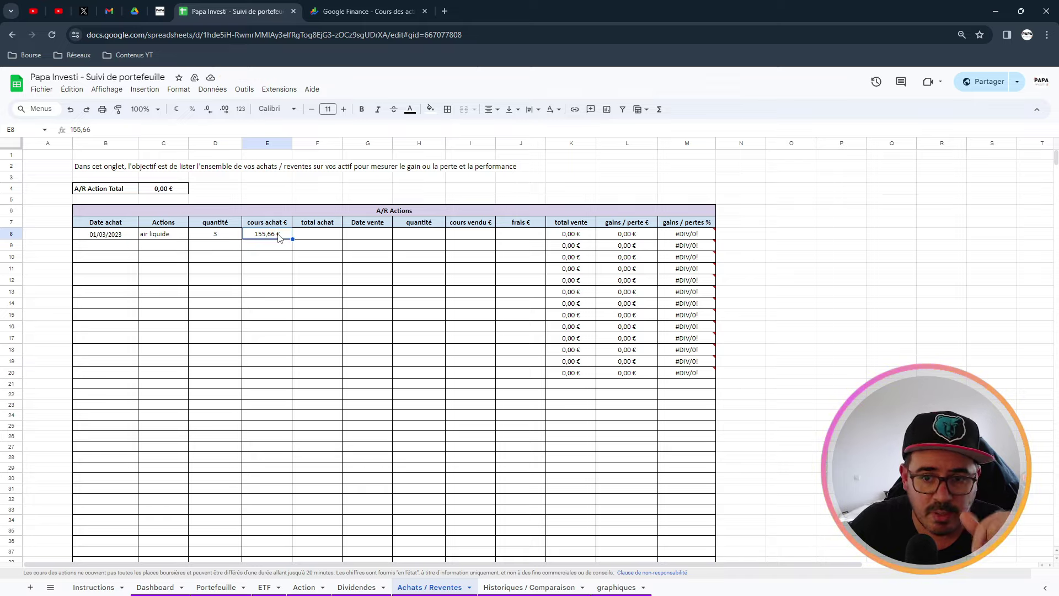
Compute Air liquide's total achat in F8 by multiplying its quantité by its cours achat with =D8*E8.
{"action": "left_click", "coordinate": [307, 239]}
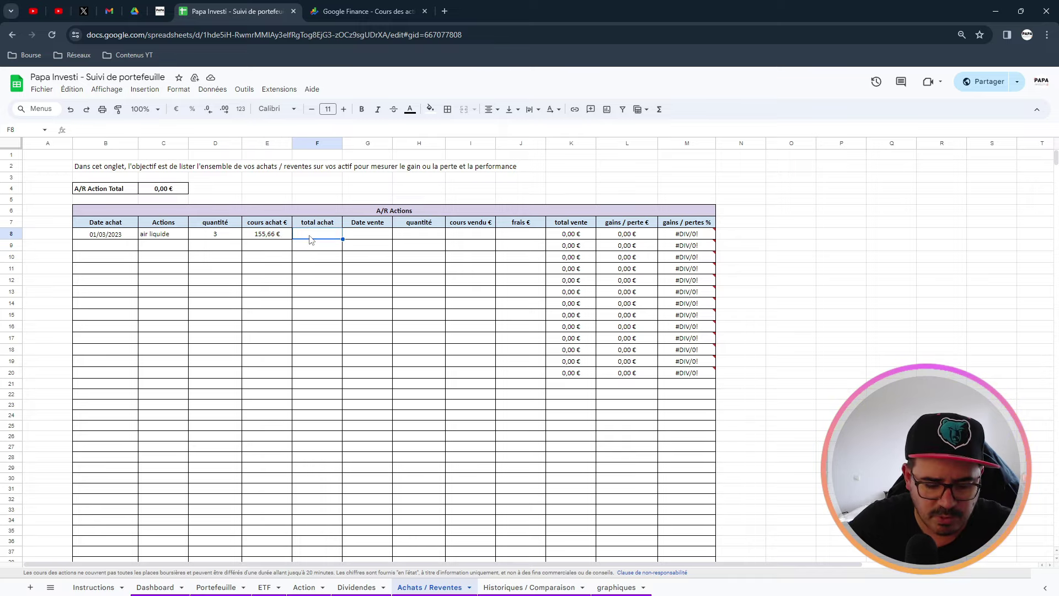
{"action": "type", "text": "="}
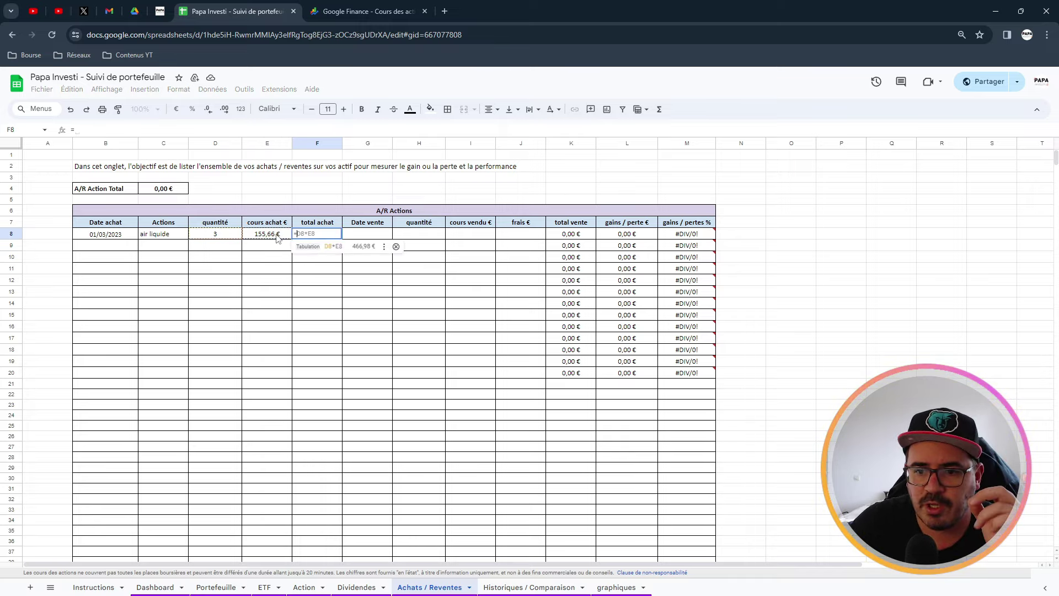
{"action": "left_click", "coordinate": [226, 237]}
{"action": "type", "text": "*"}
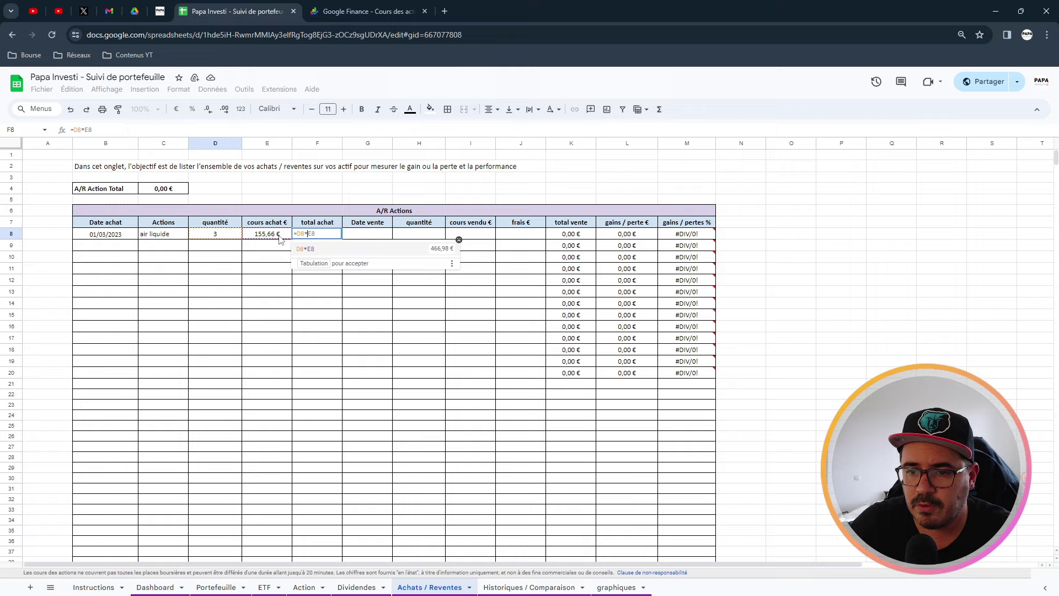
{"action": "left_click", "coordinate": [280, 239]}
{"action": "key", "text": "Return"}
{"action": "left_click", "coordinate": [322, 236]}
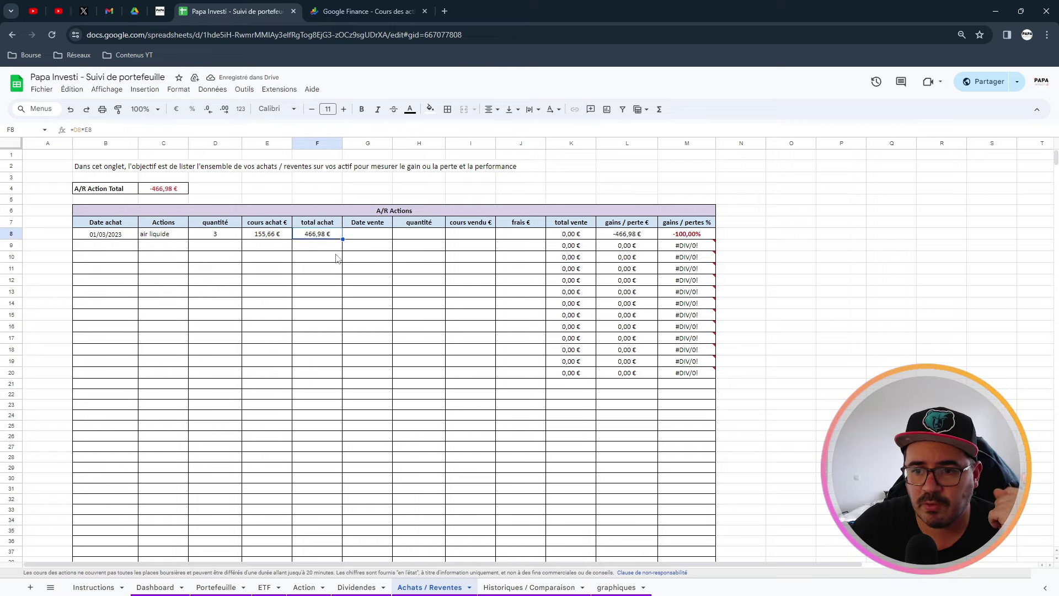
Check the computed total achat against Air liquide's total achat in the Action sheet and return to Achats / Reventes.
{"action": "left_click", "coordinate": [305, 588]}
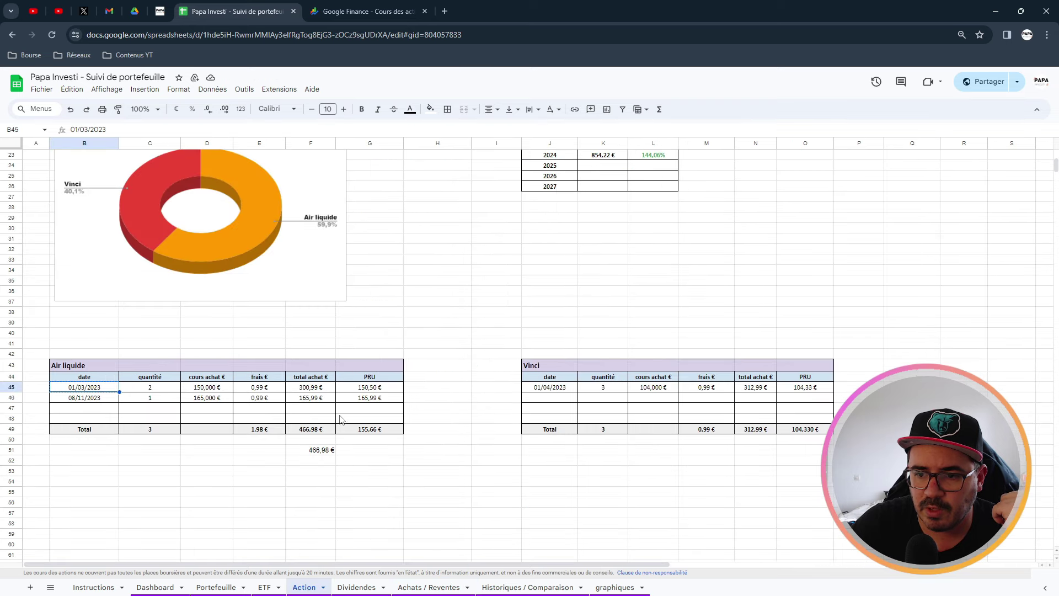
{"action": "left_click", "coordinate": [319, 432]}
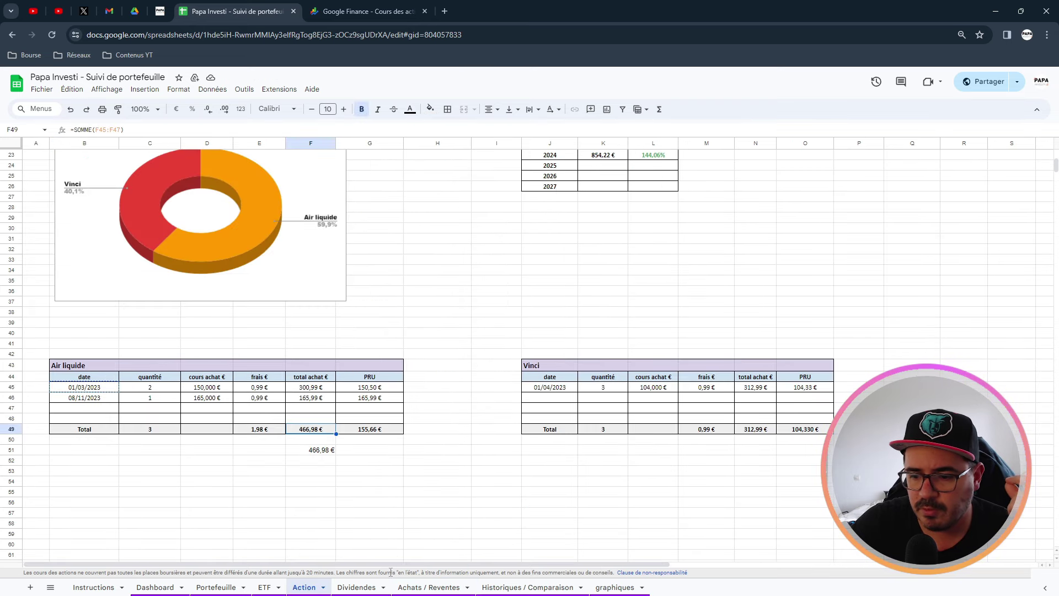
{"action": "left_click", "coordinate": [426, 587]}
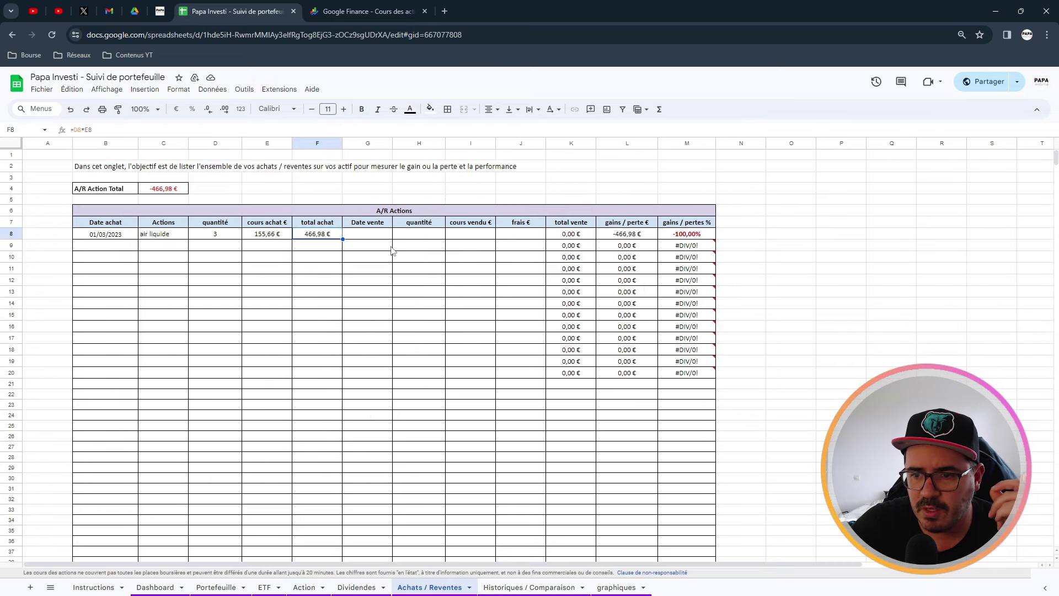
Enter 15/02/2023 as Air liquide's Date vente and 3 as the quantité sold.
{"action": "left_click", "coordinate": [371, 236]}
{"action": "type", "text": "15/"}
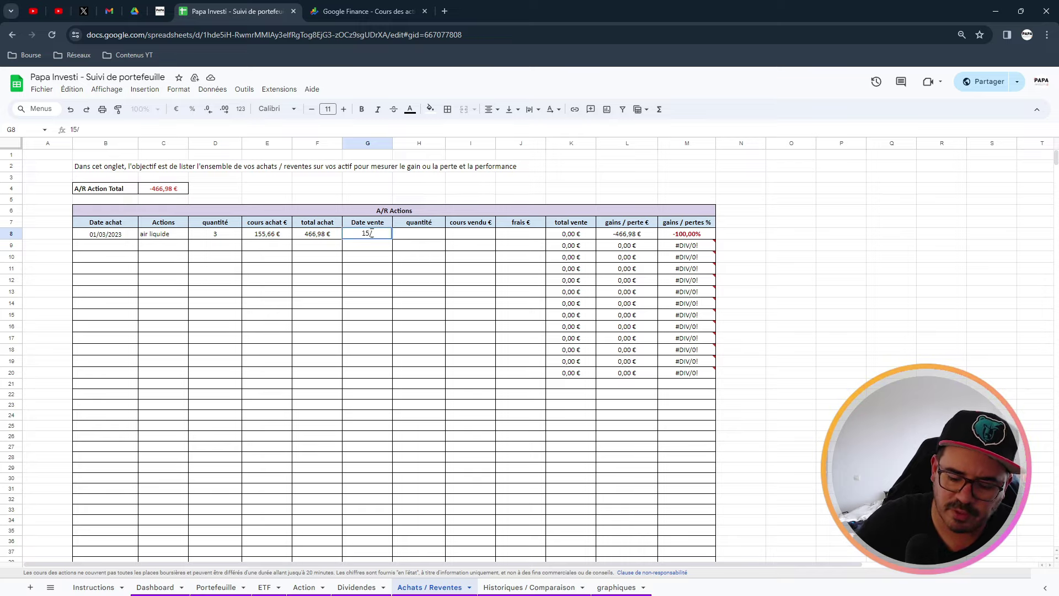
{"action": "type", "text": "02/2023"}
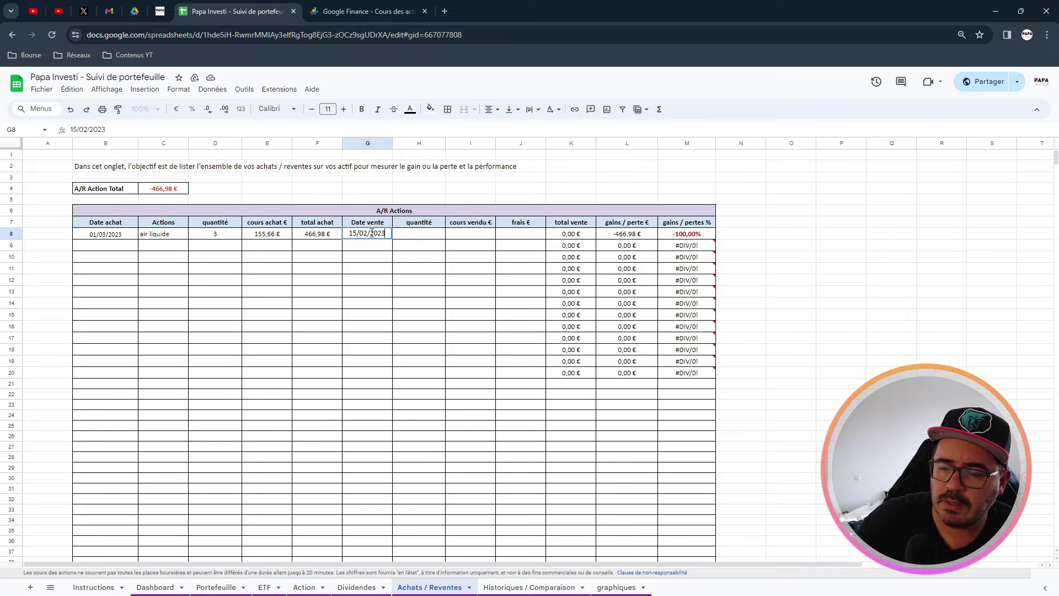
{"action": "key", "text": "Tab"}
{"action": "type", "text": "3"}
{"action": "key", "text": "Tab"}
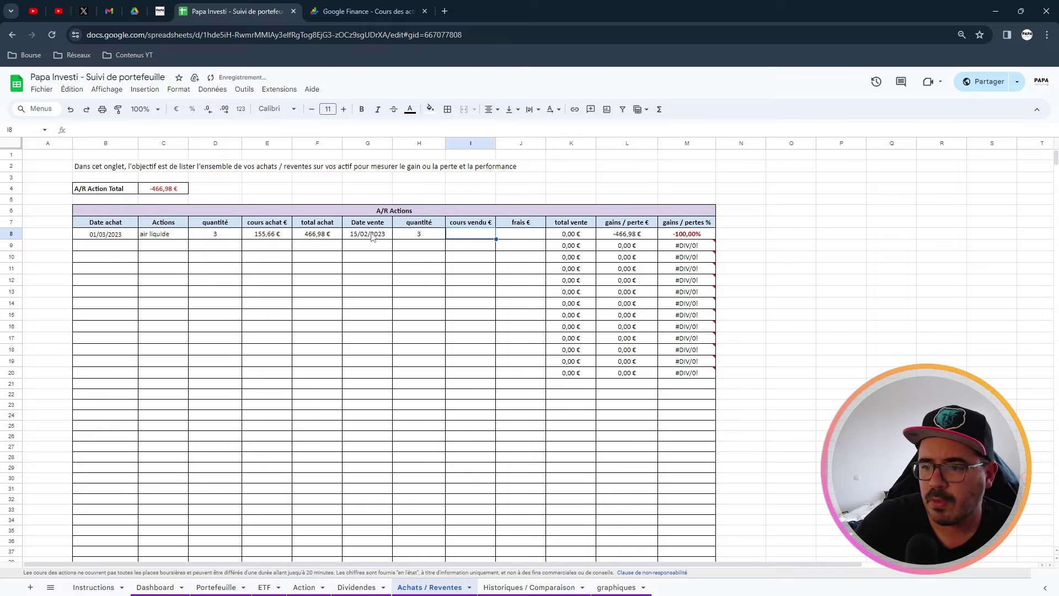
Enter 175 as Air liquide's cours vendu and 0,99 as its sale frais.
{"action": "type", "text": "175"}
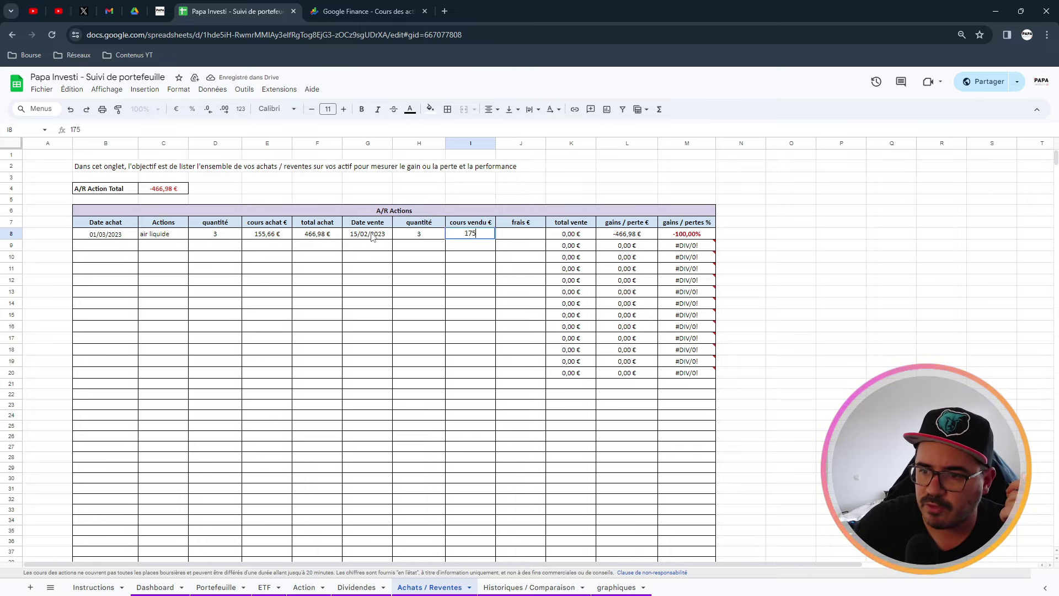
{"action": "key", "text": "Return"}
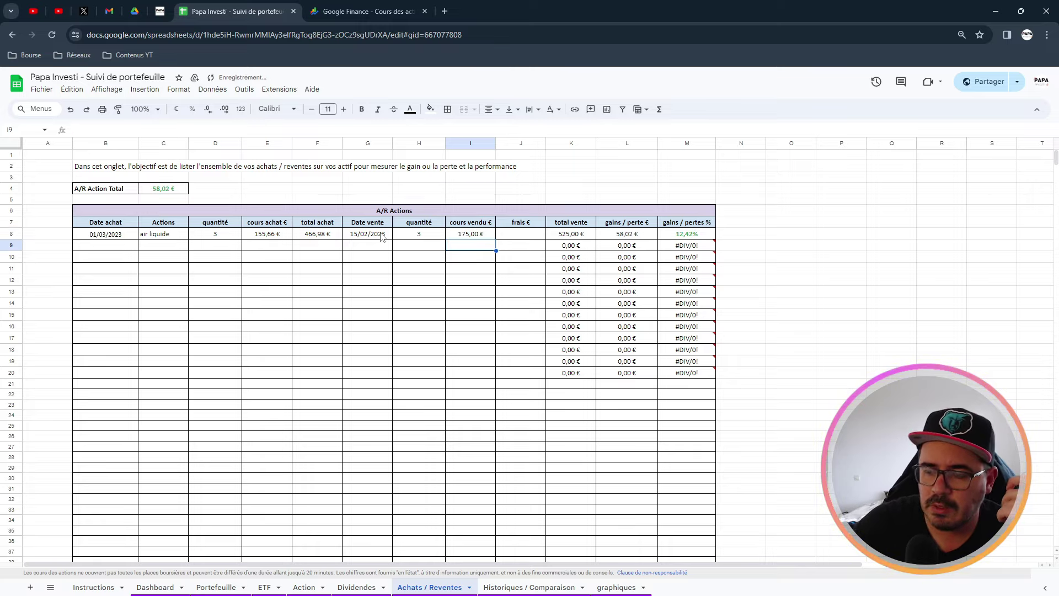
{"action": "left_click", "coordinate": [529, 237]}
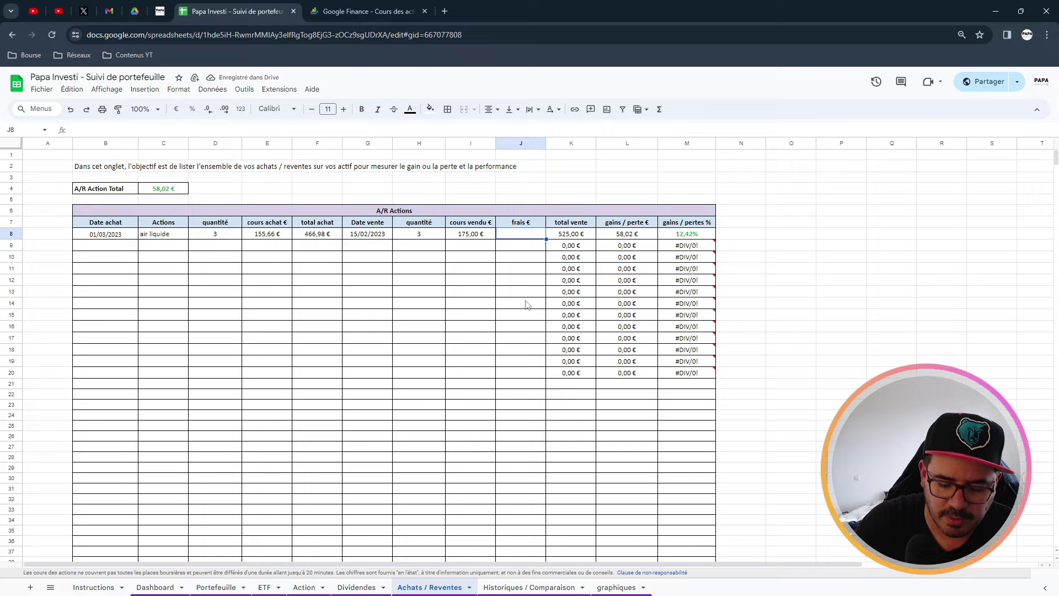
{"action": "type", "text": "0,99"}
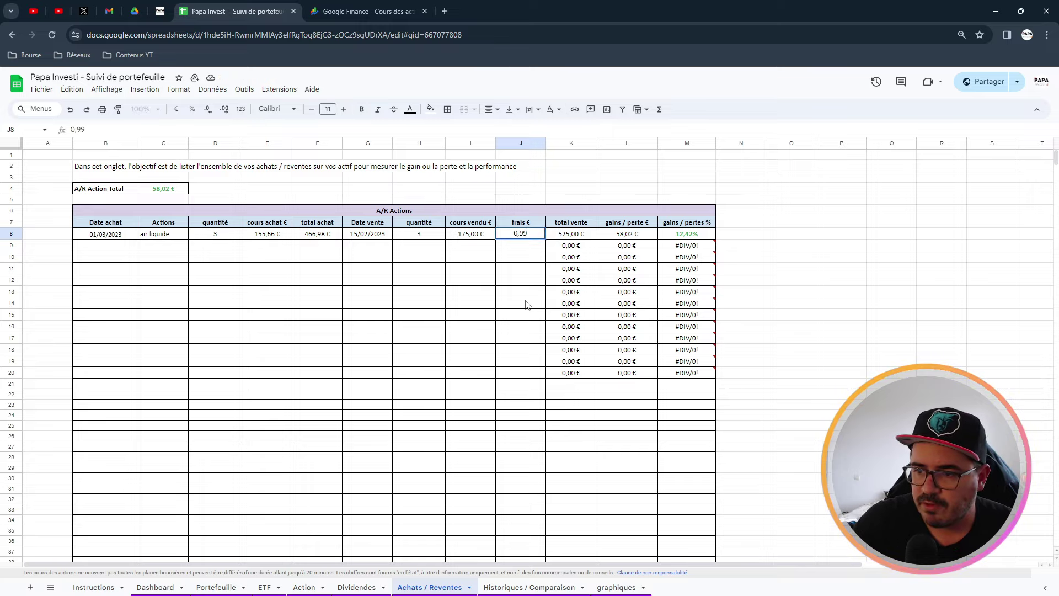
{"action": "key", "text": "Return"}
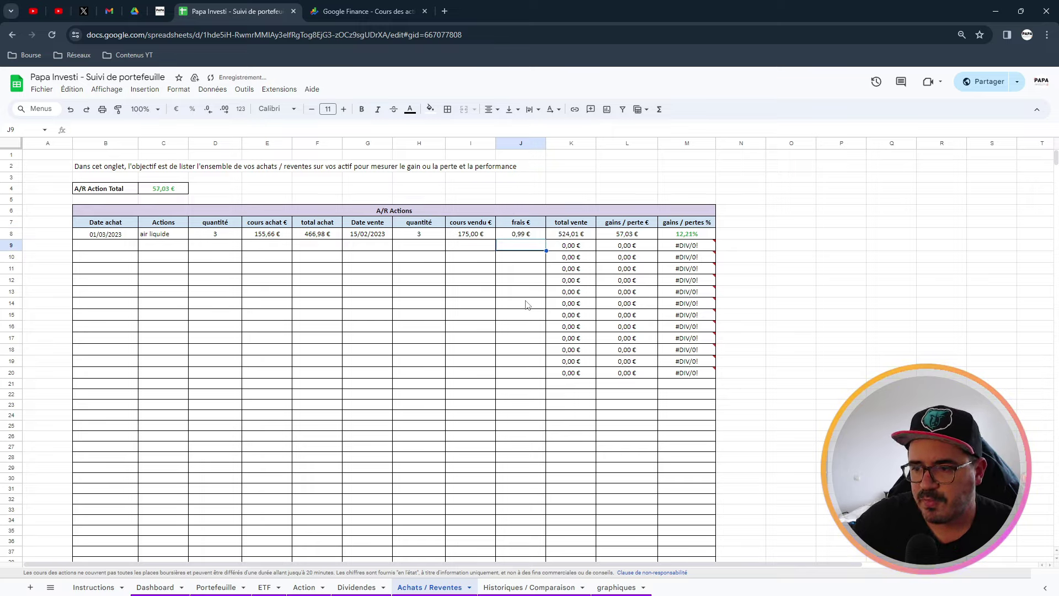
Inspect the formulas behind Air liquide's total vente, gains / perte € and gains / pertes %.
{"action": "left_click", "coordinate": [579, 237]}
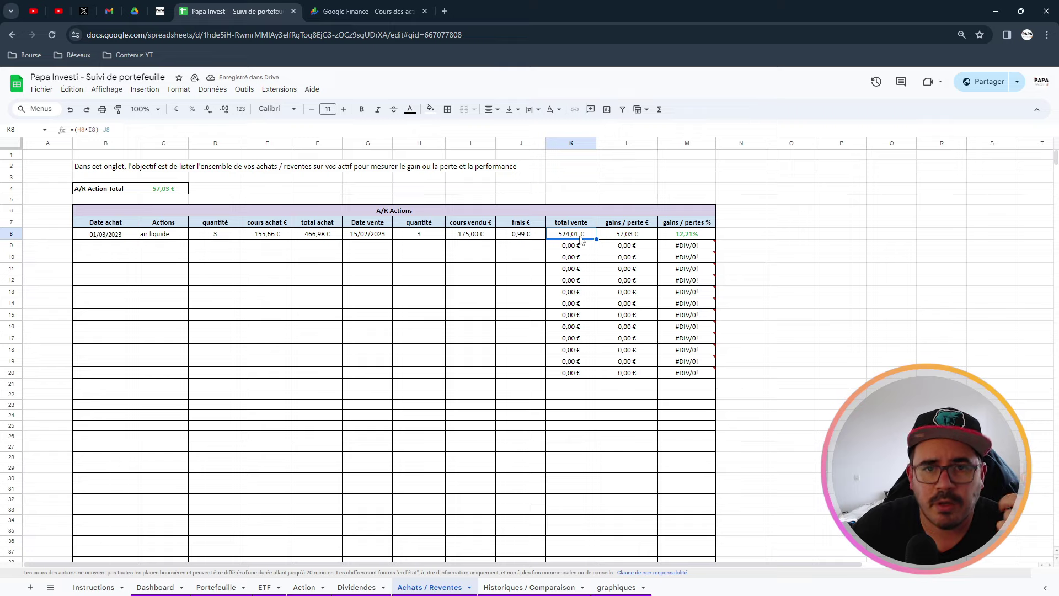
{"action": "double_click", "coordinate": [584, 238]}
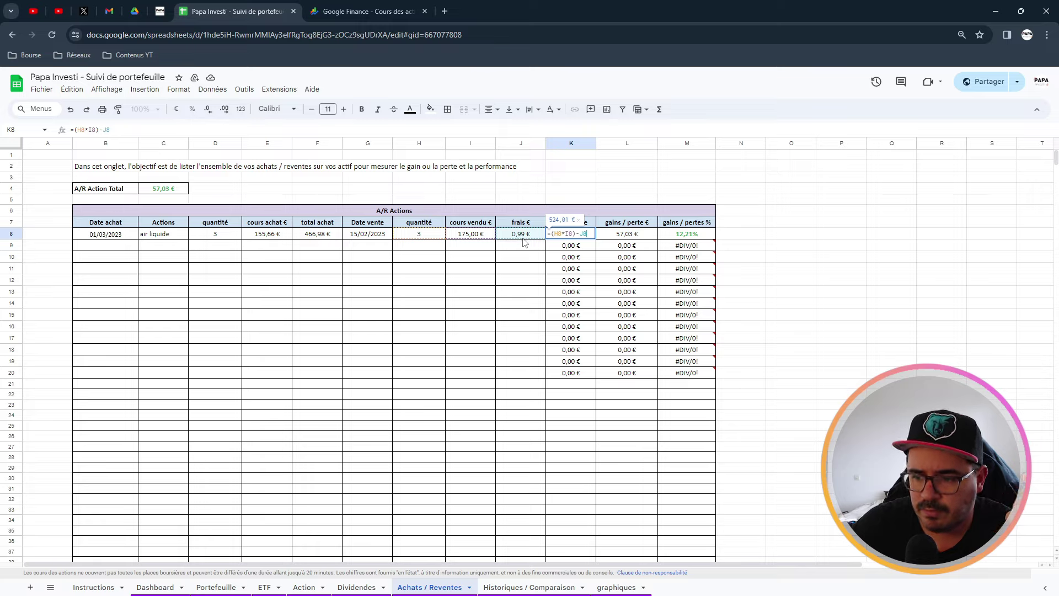
{"action": "key", "text": "Escape"}
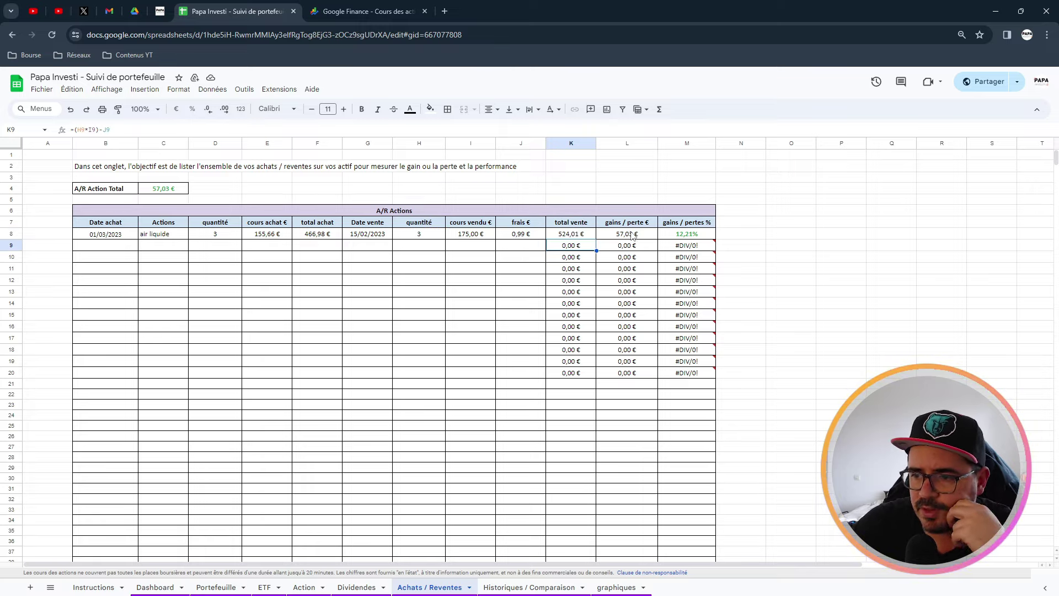
{"action": "left_click", "coordinate": [643, 234]}
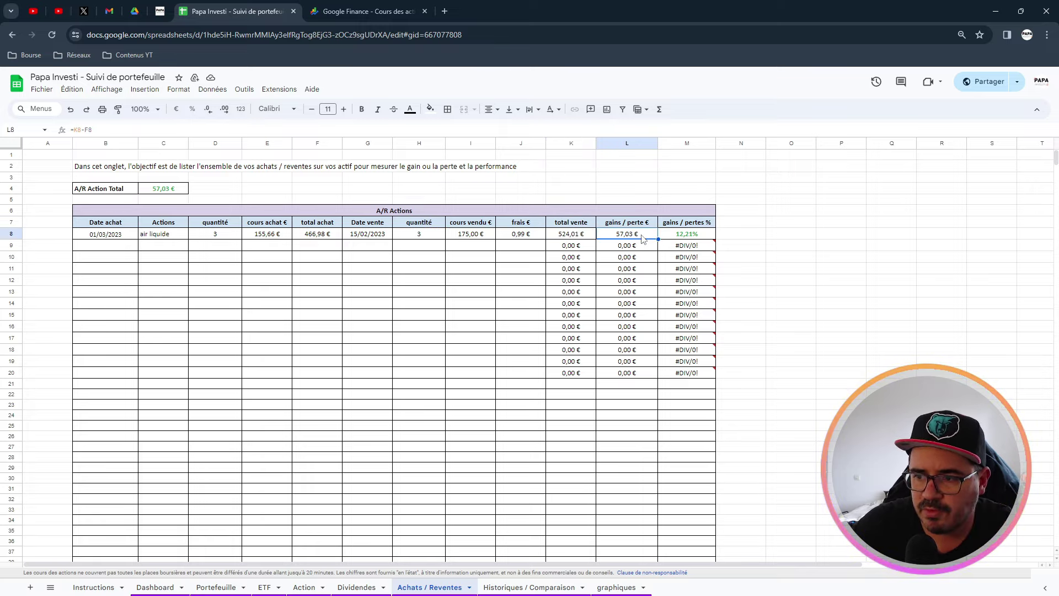
{"action": "left_click", "coordinate": [682, 239]}
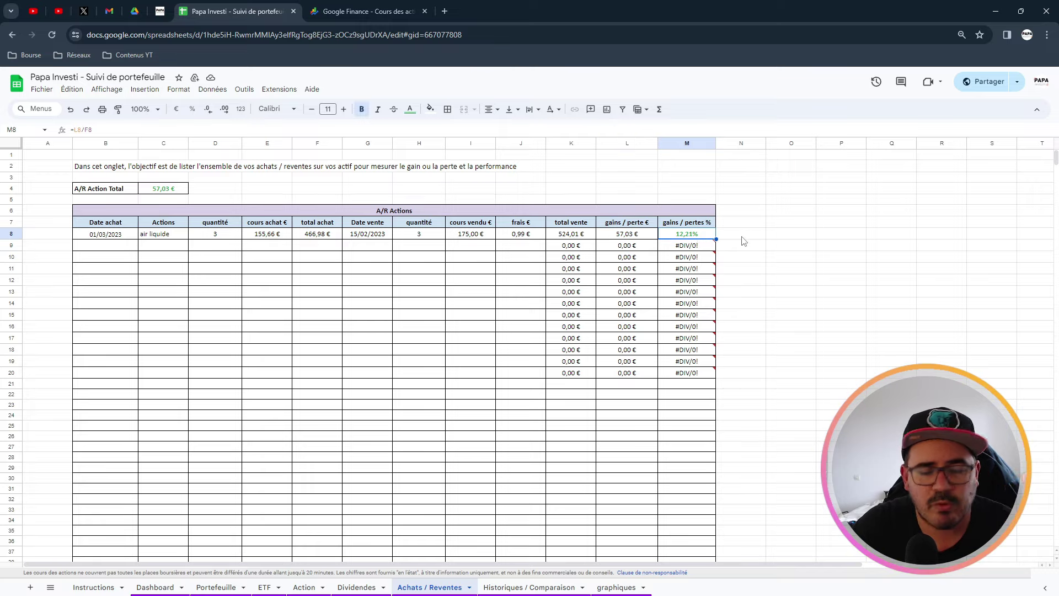
Start a conditional formatting rule on Air liquide's gains / perte € cell (L8) with the condition Supérieur(e) à 0.
{"action": "left_click", "coordinate": [640, 235]}
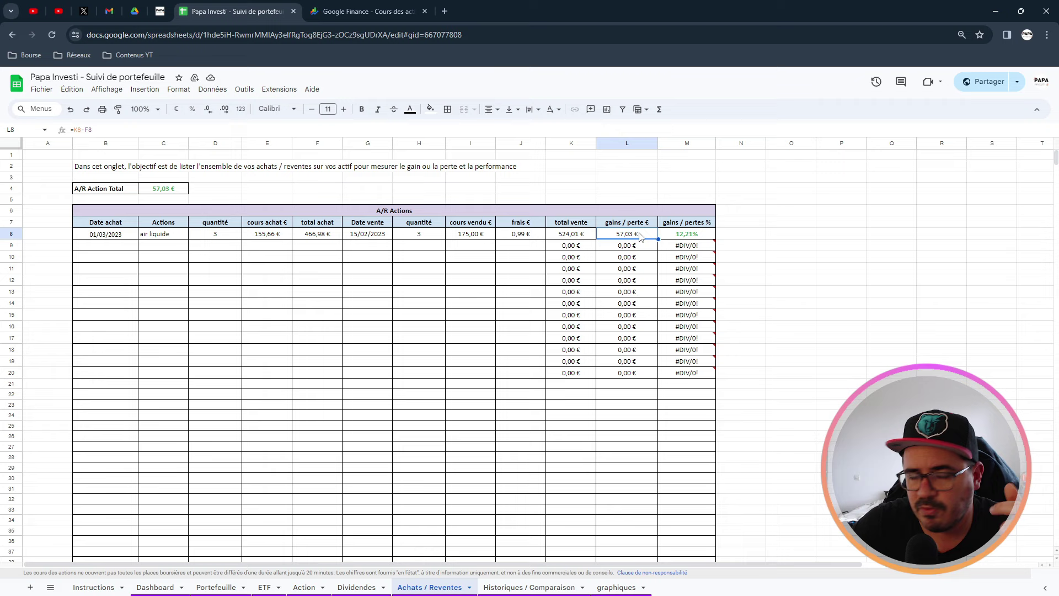
{"action": "right_click", "coordinate": [641, 238]}
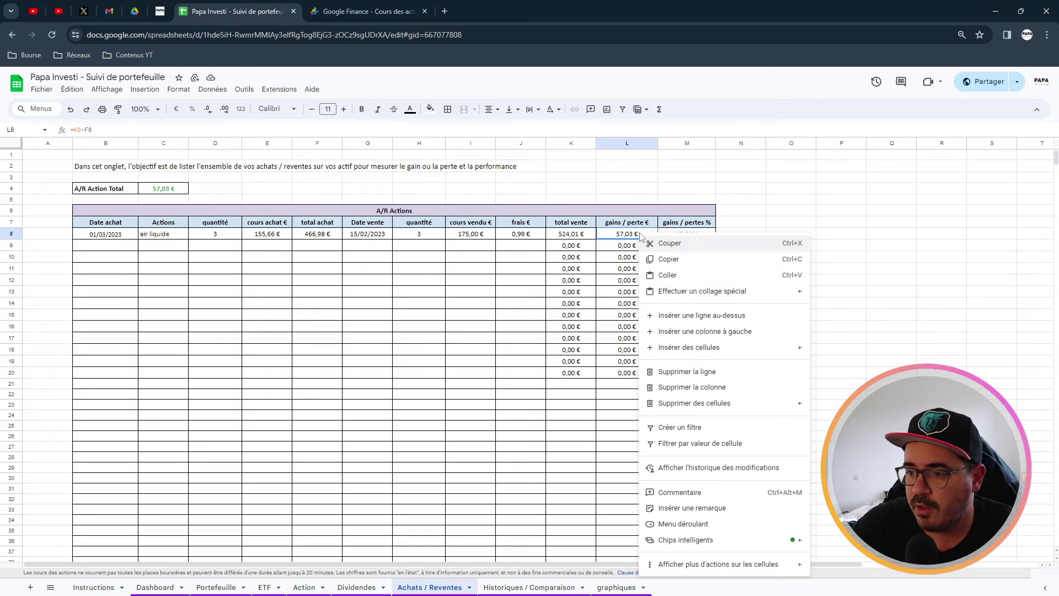
{"action": "mouse_move", "coordinate": [704, 562]}
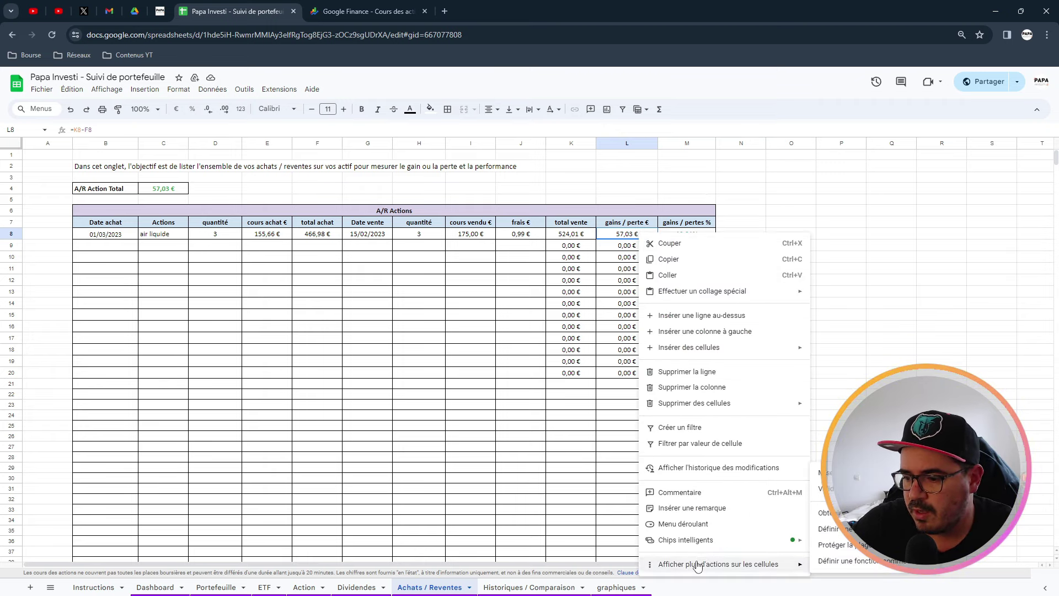
{"action": "left_click", "coordinate": [828, 473]}
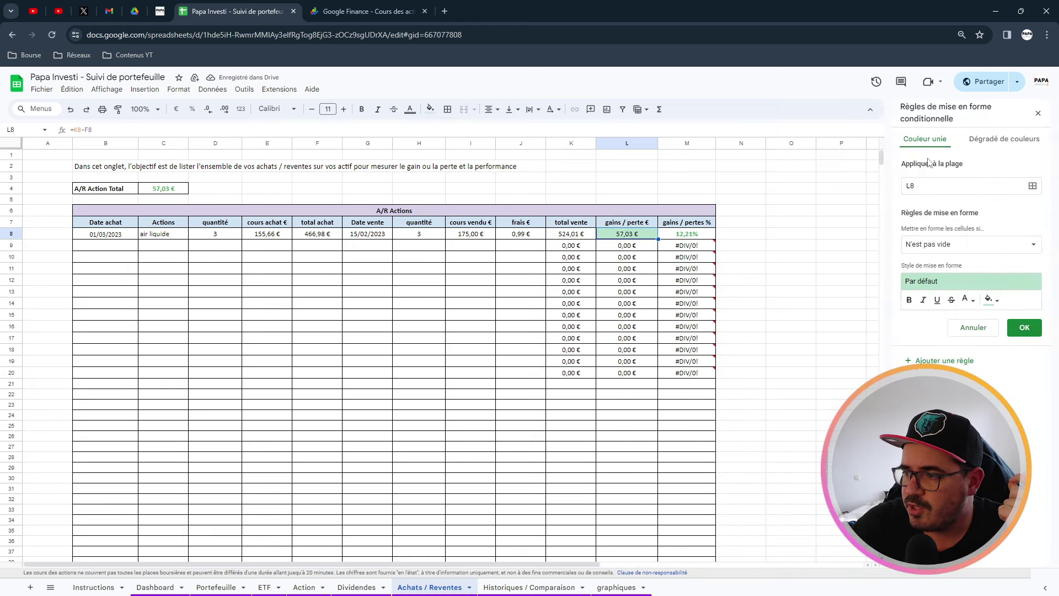
{"action": "left_click", "coordinate": [932, 248]}
{"action": "scroll", "coordinate": [932, 248], "scroll_direction": "down", "scroll_amount": 5}
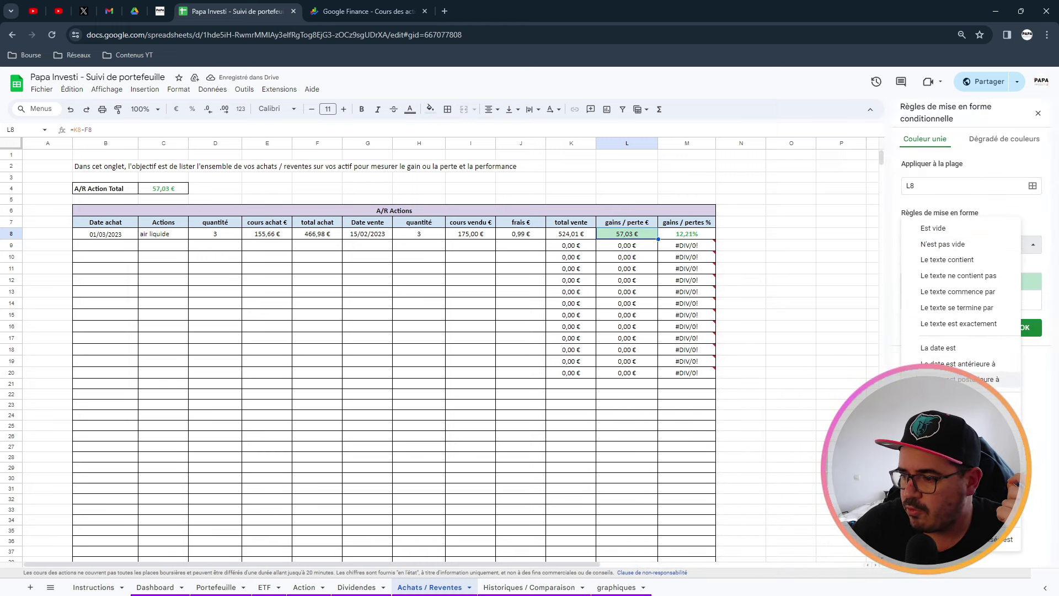
{"action": "left_click", "coordinate": [923, 267]}
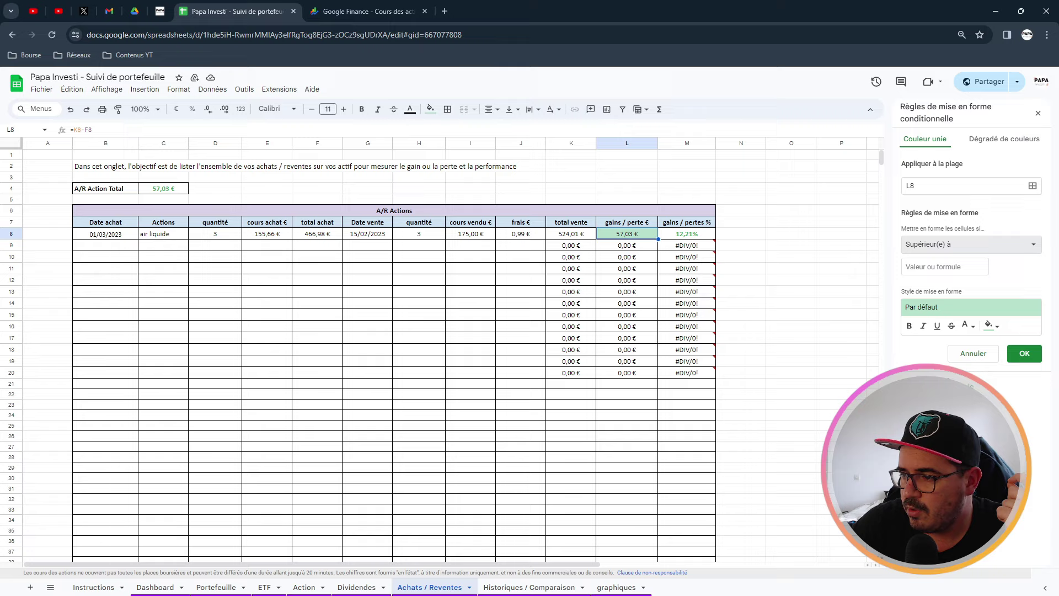
{"action": "left_click", "coordinate": [923, 267]}
{"action": "type", "text": "0"}
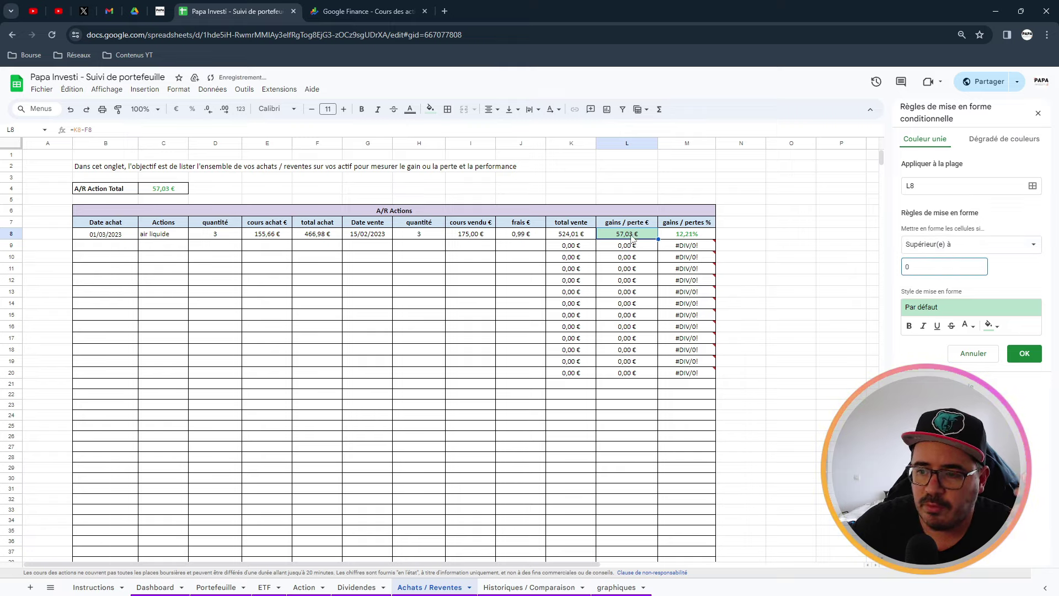
Style the greater-than-zero rule with no fill colour and bold green text.
{"action": "left_click", "coordinate": [992, 326]}
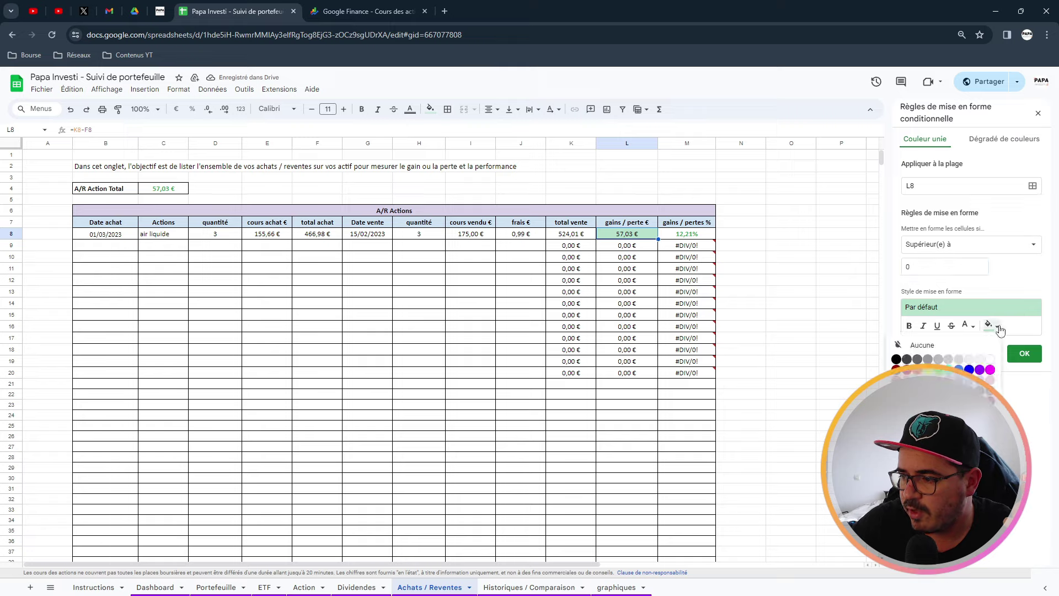
{"action": "left_click", "coordinate": [969, 346]}
{"action": "left_click", "coordinate": [970, 327]}
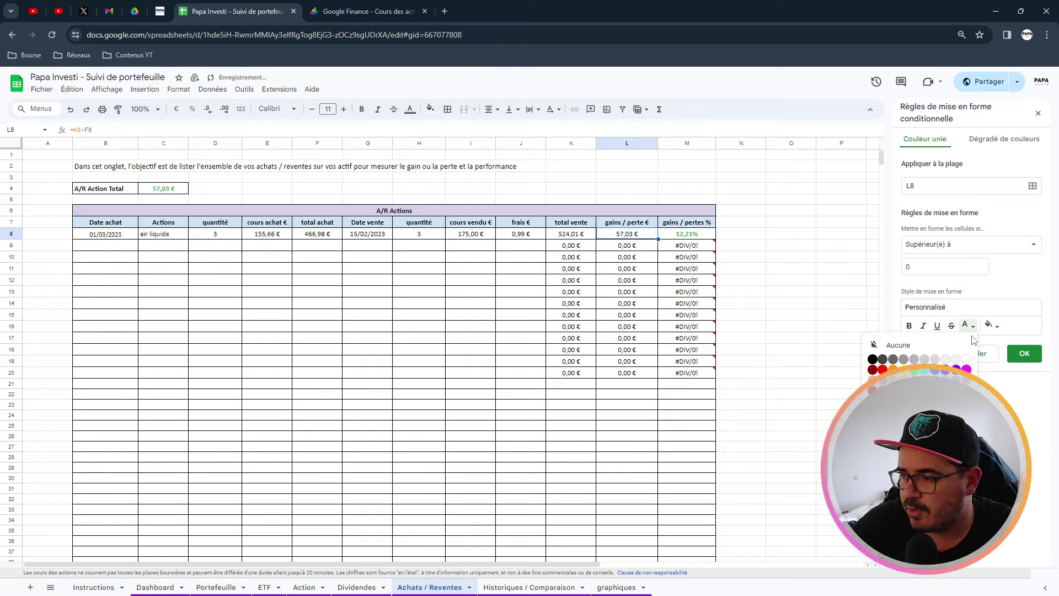
{"action": "left_click", "coordinate": [914, 410]}
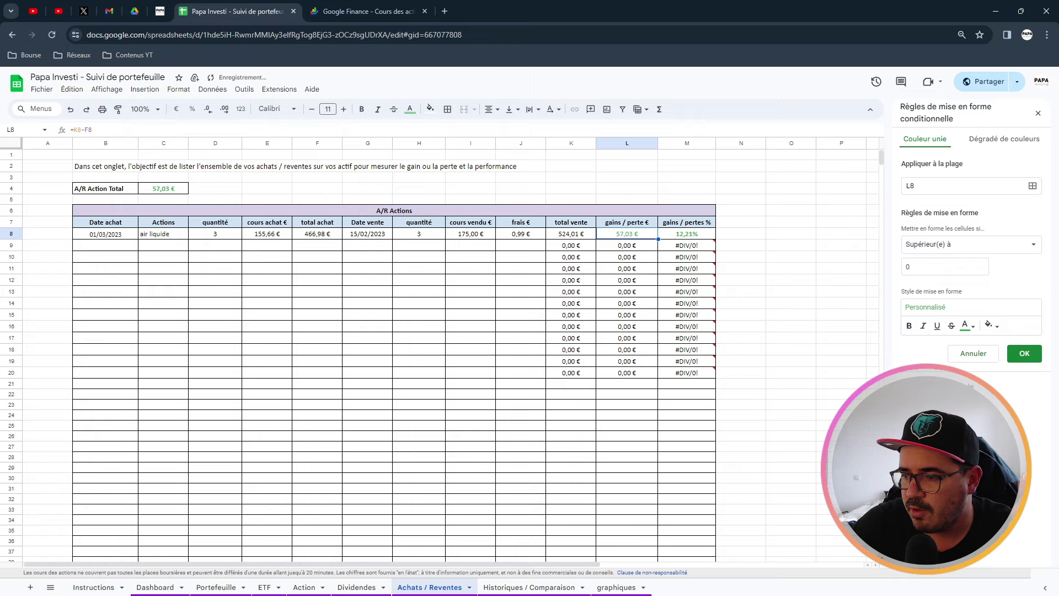
{"action": "left_click", "coordinate": [909, 325]}
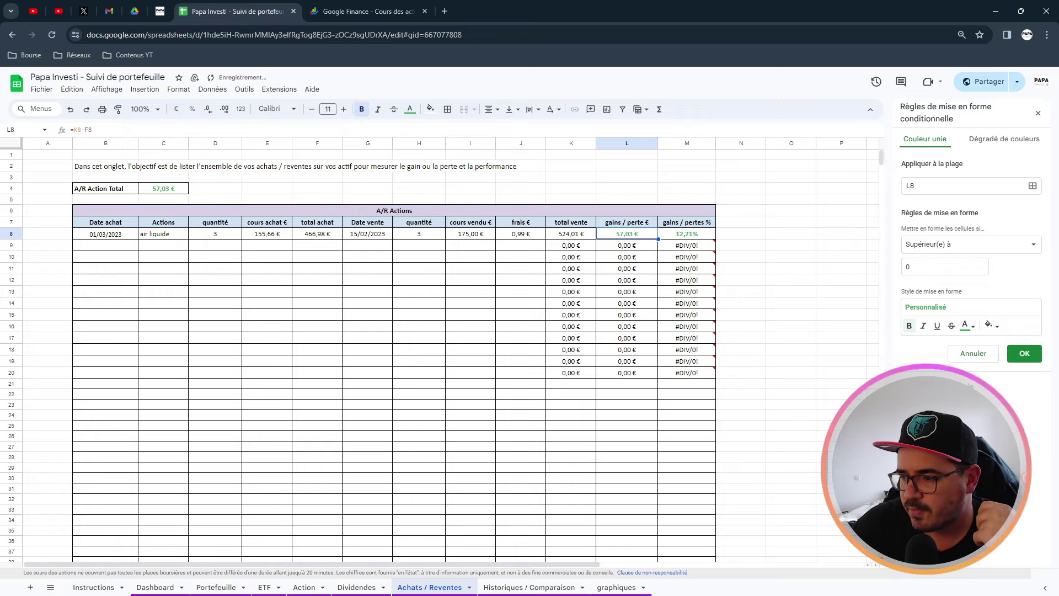
Add a second conditional formatting rule on L8 for Inférieur(e) à 0 with bold dark red text.
{"action": "left_click", "coordinate": [961, 250]}
{"action": "left_click", "coordinate": [939, 281]}
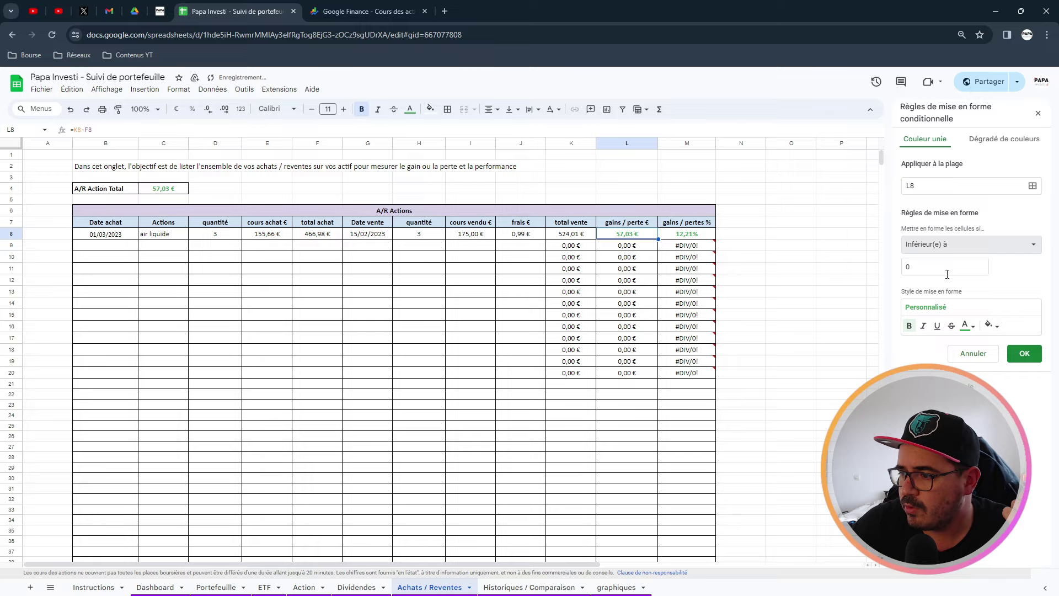
{"action": "left_click", "coordinate": [967, 326]}
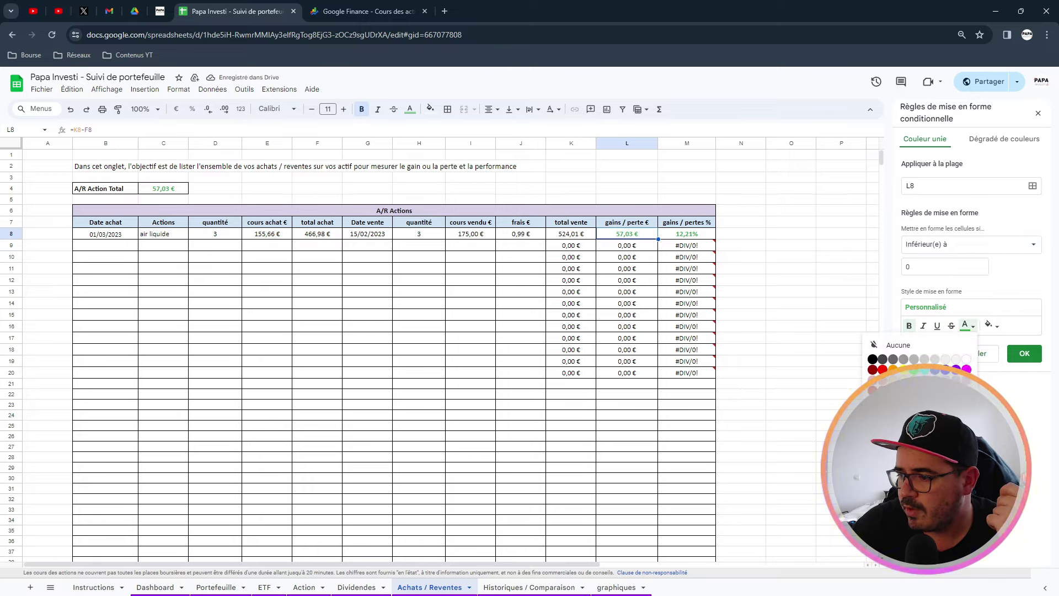
{"action": "left_click", "coordinate": [873, 369]}
{"action": "left_click", "coordinate": [1025, 353]}
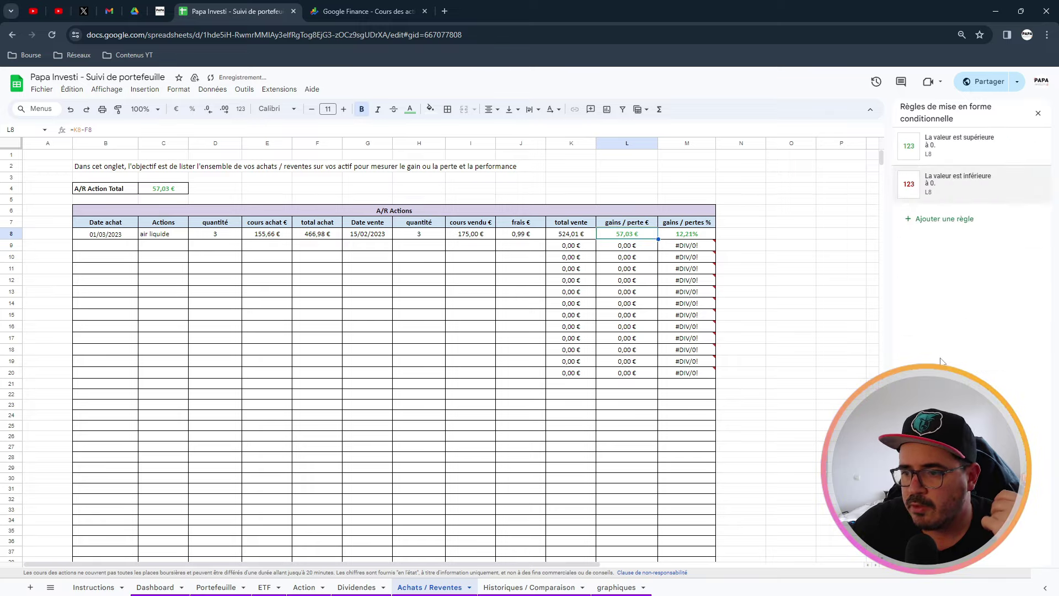
{"action": "left_click", "coordinate": [638, 248]}
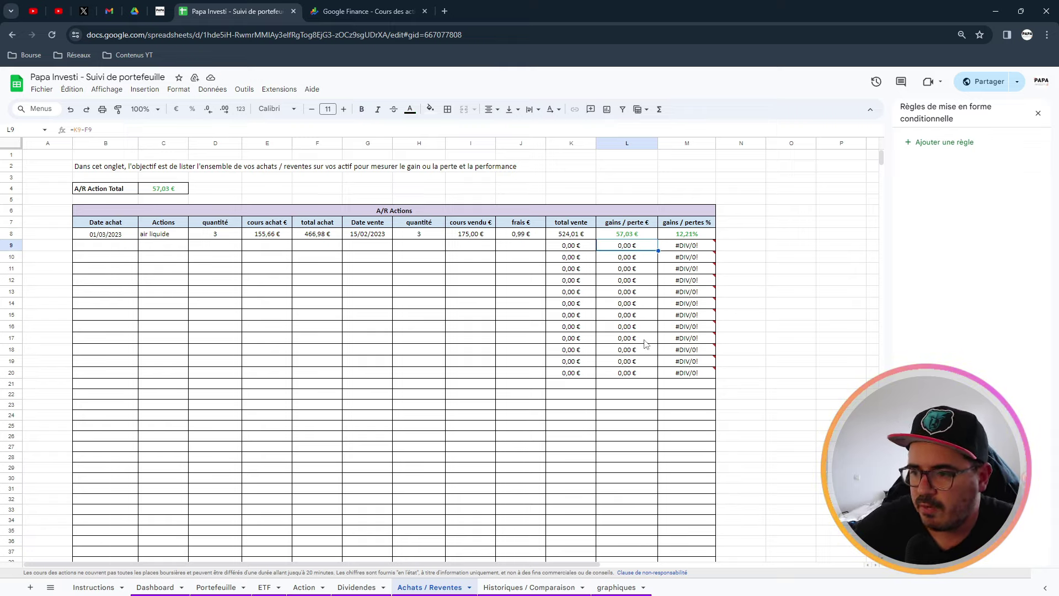
Close the conditional formatting rules and review the A/R Action Total formula, Air liquide's total vente and the Portefeuille sheet's capital en cours summary.
{"action": "left_click", "coordinate": [1038, 113]}
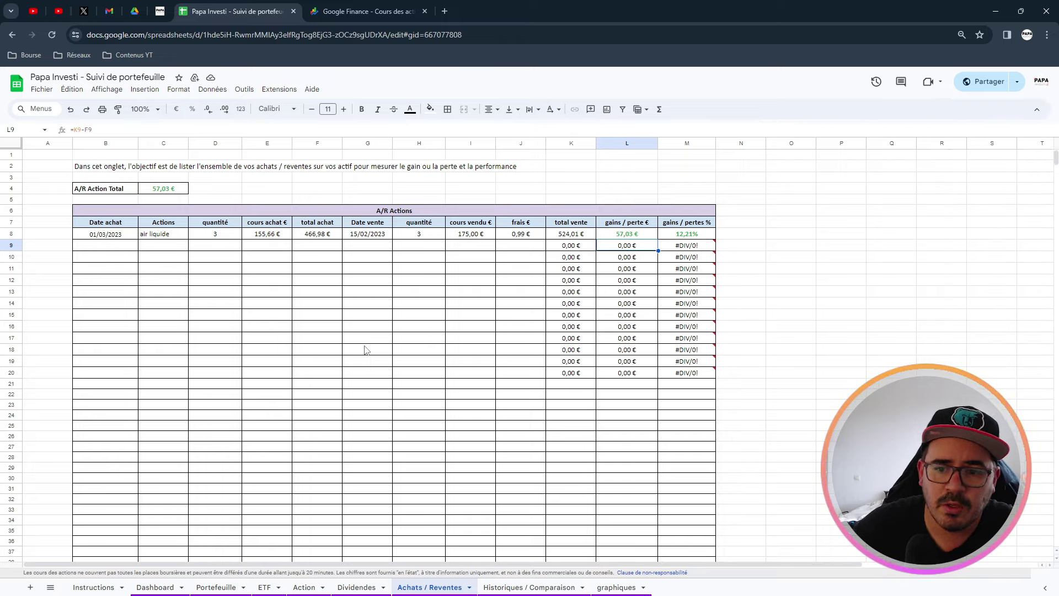
{"action": "left_click", "coordinate": [104, 249]}
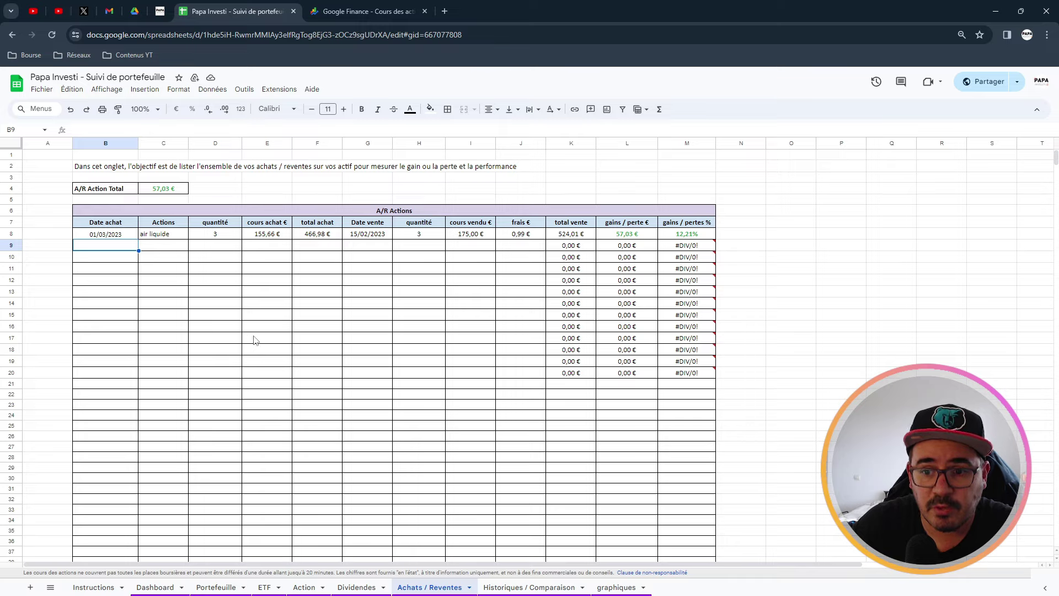
{"action": "left_click", "coordinate": [167, 192]}
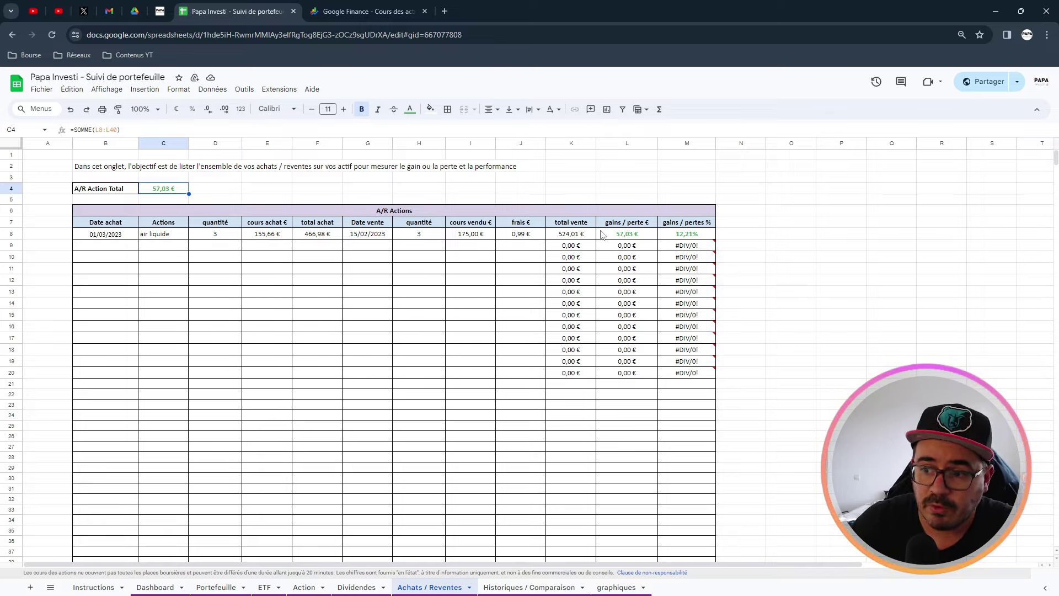
{"action": "left_click", "coordinate": [570, 236]}
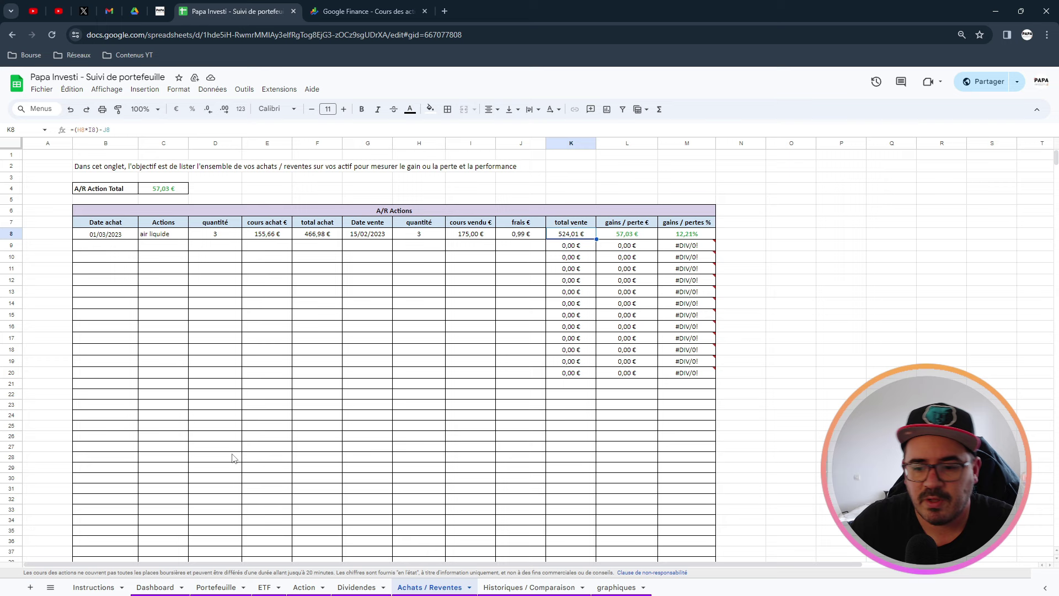
{"action": "left_click", "coordinate": [217, 589]}
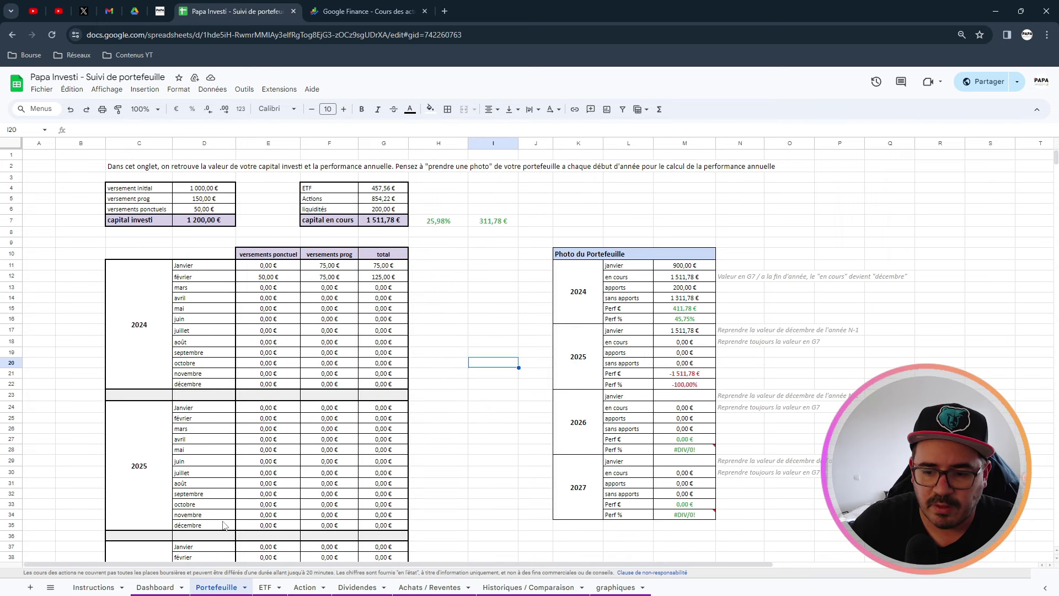
{"action": "left_click", "coordinate": [376, 213]}
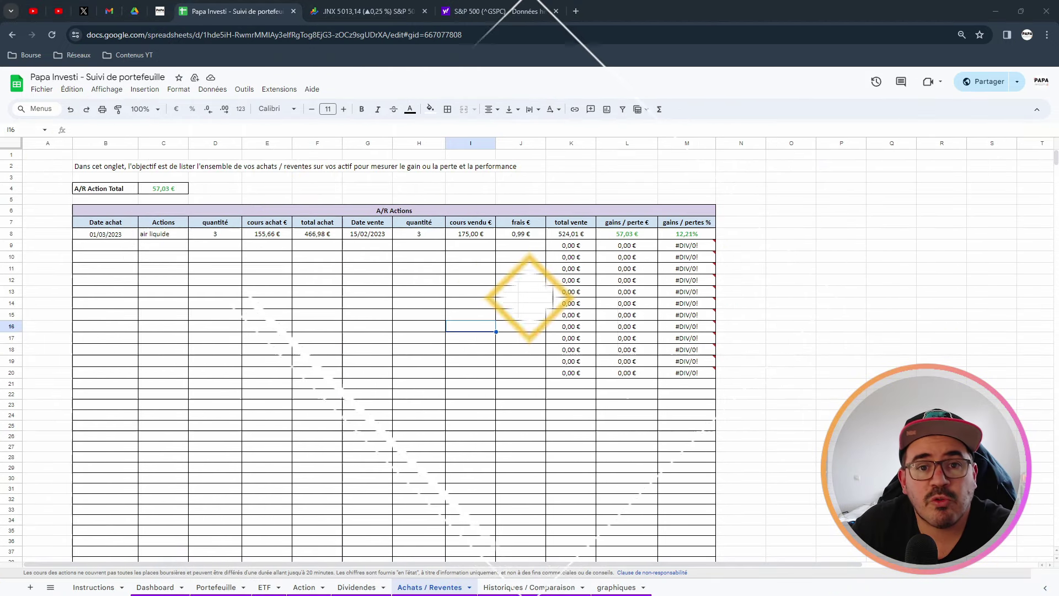
Open the Historiques / Comparaison sheet and review its SP500, CAC40 and World comparison blocks.
{"action": "left_click", "coordinate": [506, 589]}
{"action": "left_click", "coordinate": [230, 448]}
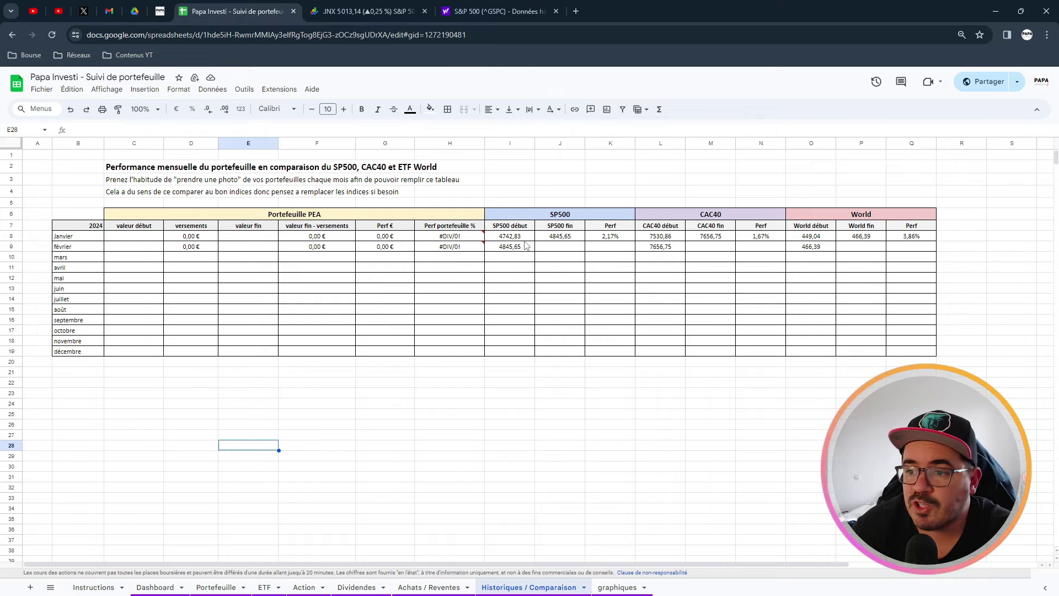
{"action": "left_click", "coordinate": [542, 218]}
{"action": "left_click", "coordinate": [682, 215]}
{"action": "left_click", "coordinate": [864, 211]}
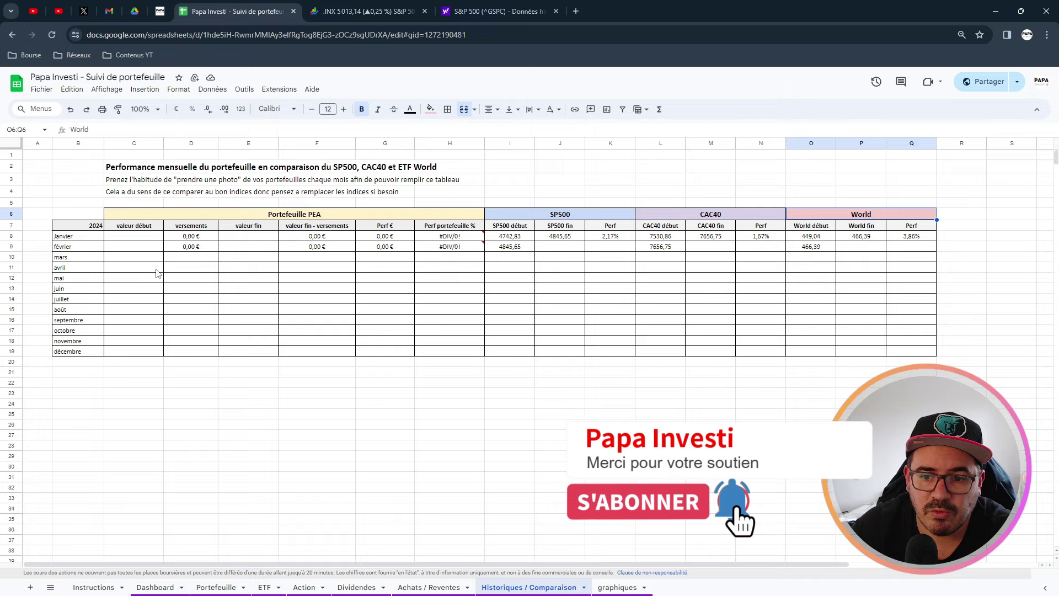
Enter a valeur début of 1 500 € and versements of 75 € for janvier in the Portefeuille PEA block.
{"action": "left_click", "coordinate": [124, 241]}
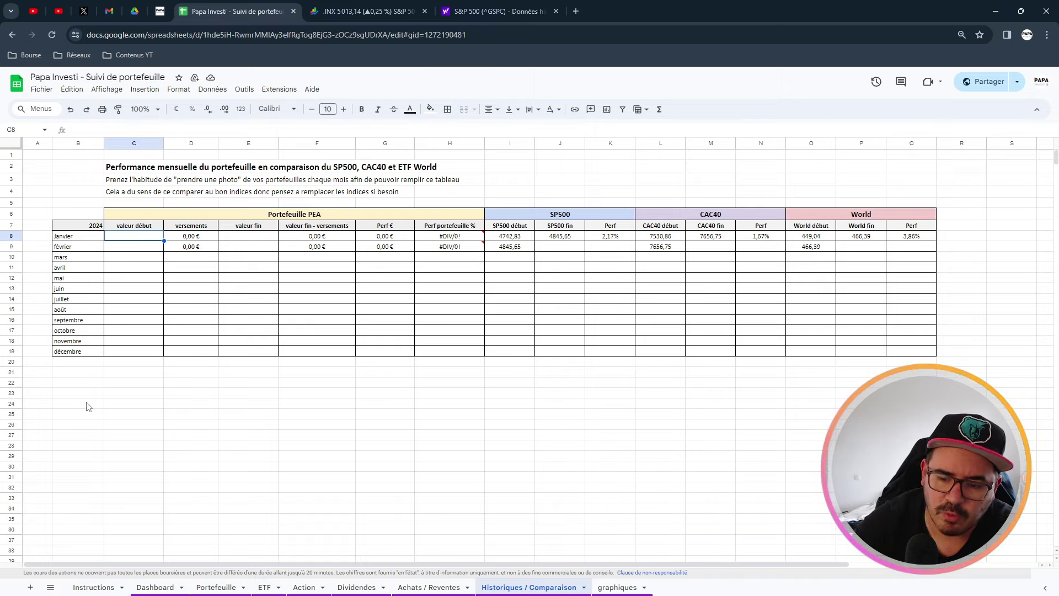
{"action": "type", "text": "1 500"}
{"action": "key", "text": "Tab"}
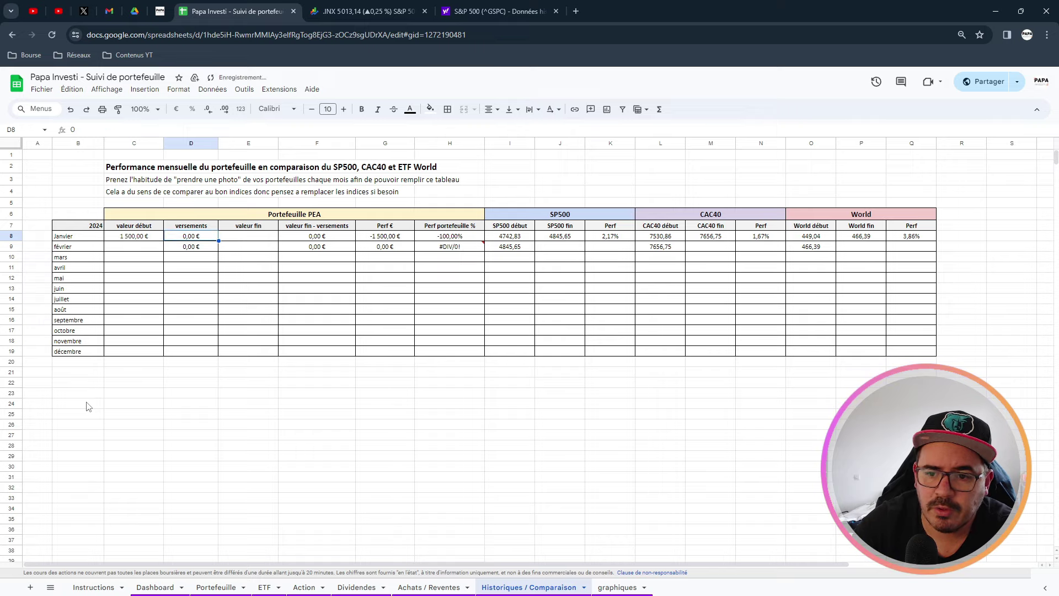
{"action": "type", "text": "75"}
{"action": "key", "text": "Tab"}
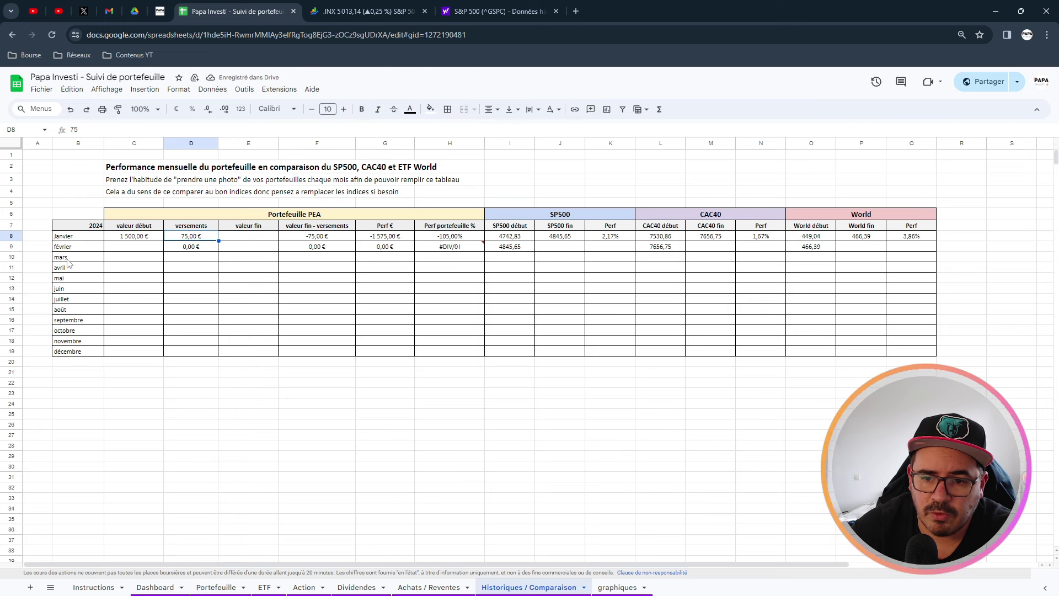
Check janvier 2024's total payments in the Portefeuille sheet, and enter 1625 as janvier's valeur fin in Historiques / Comparaison.
{"action": "left_click", "coordinate": [216, 587]}
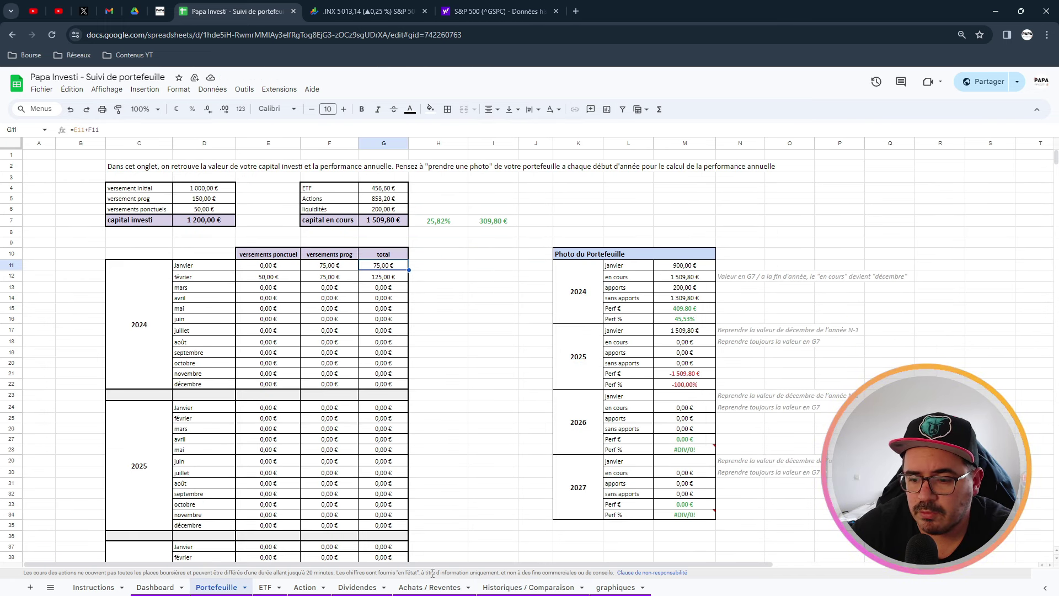
{"action": "left_click", "coordinate": [528, 587]}
{"action": "left_click", "coordinate": [266, 238]}
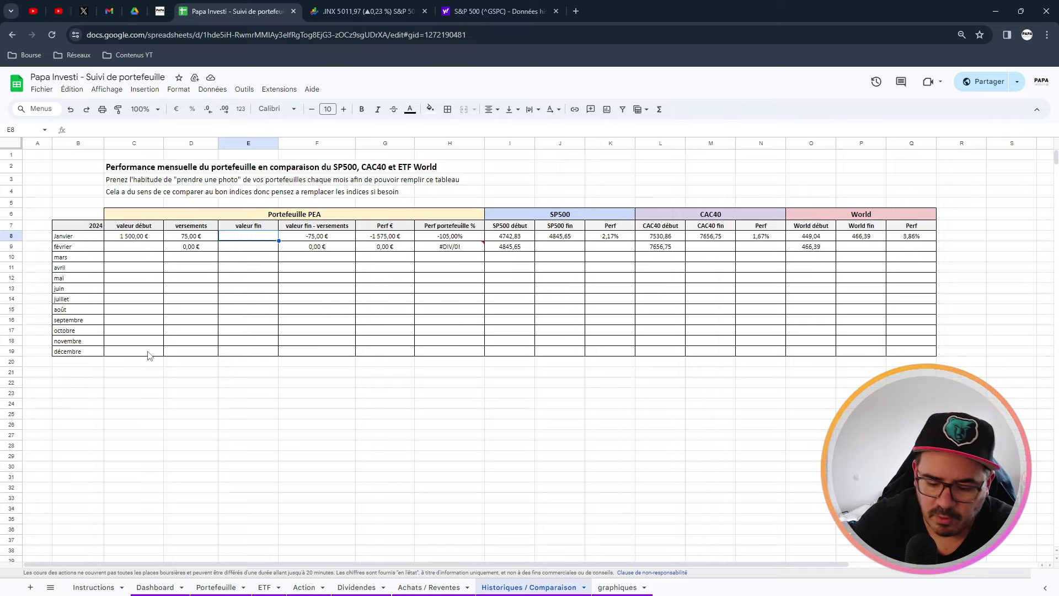
{"action": "type", "text": "1625"}
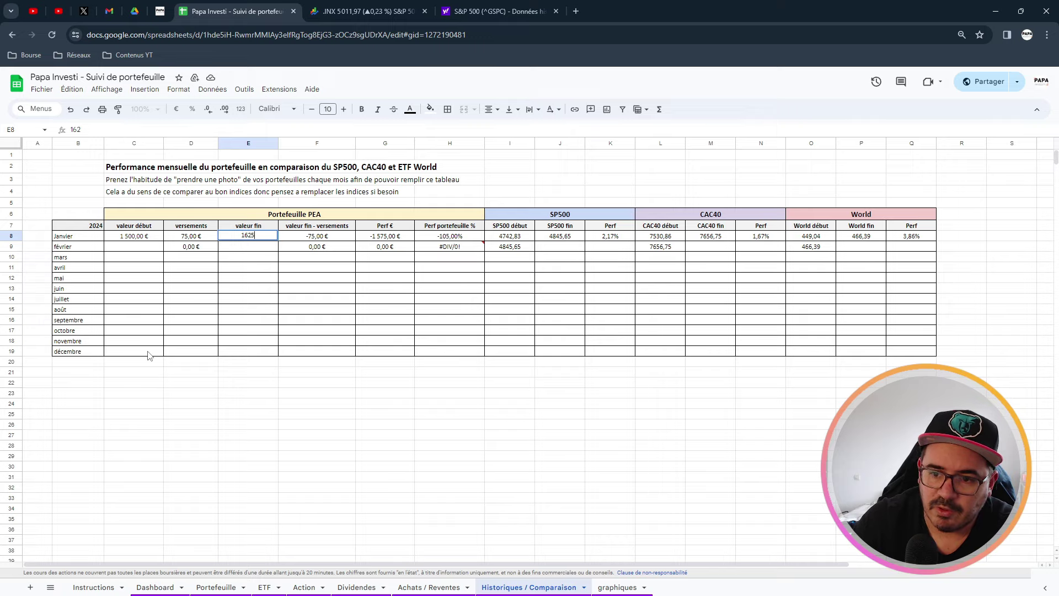
{"action": "key", "text": "Return"}
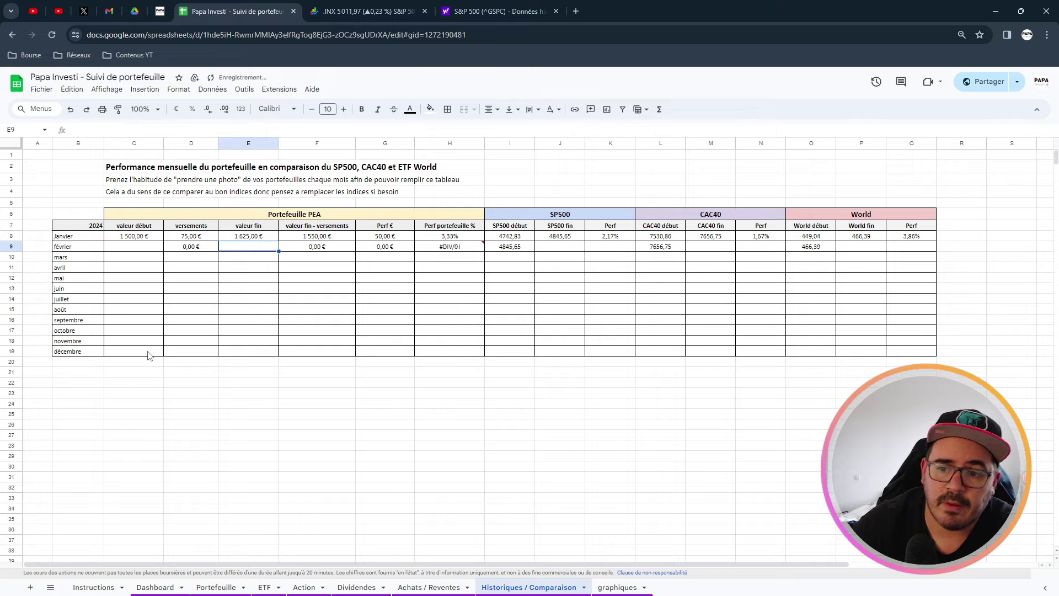
Inspect the formulas behind janvier's valeur fin - versements, Perf € and Perf portefeuille %.
{"action": "left_click", "coordinate": [308, 239]}
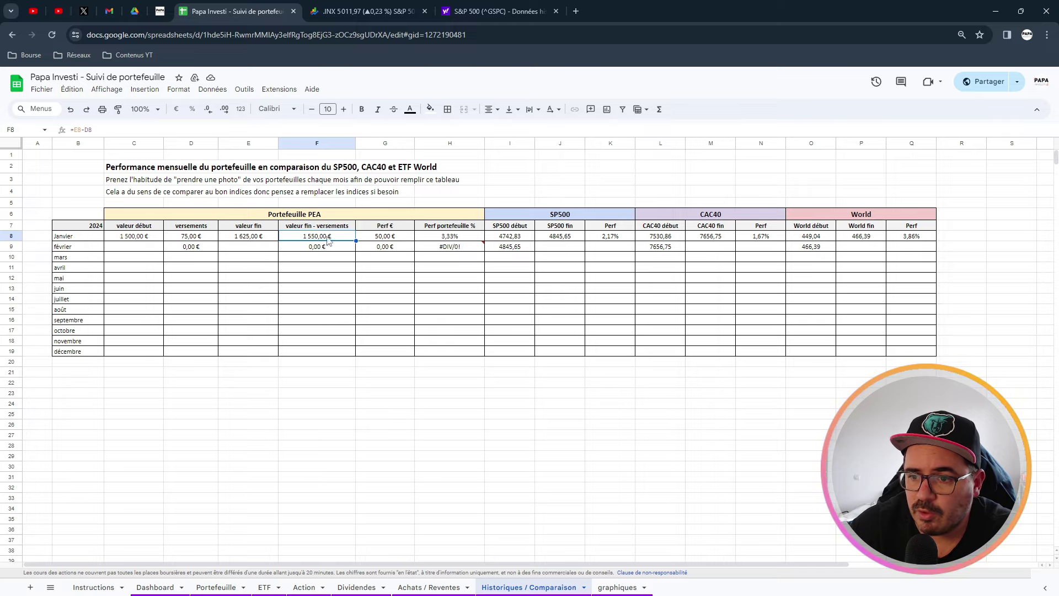
{"action": "left_click", "coordinate": [410, 240]}
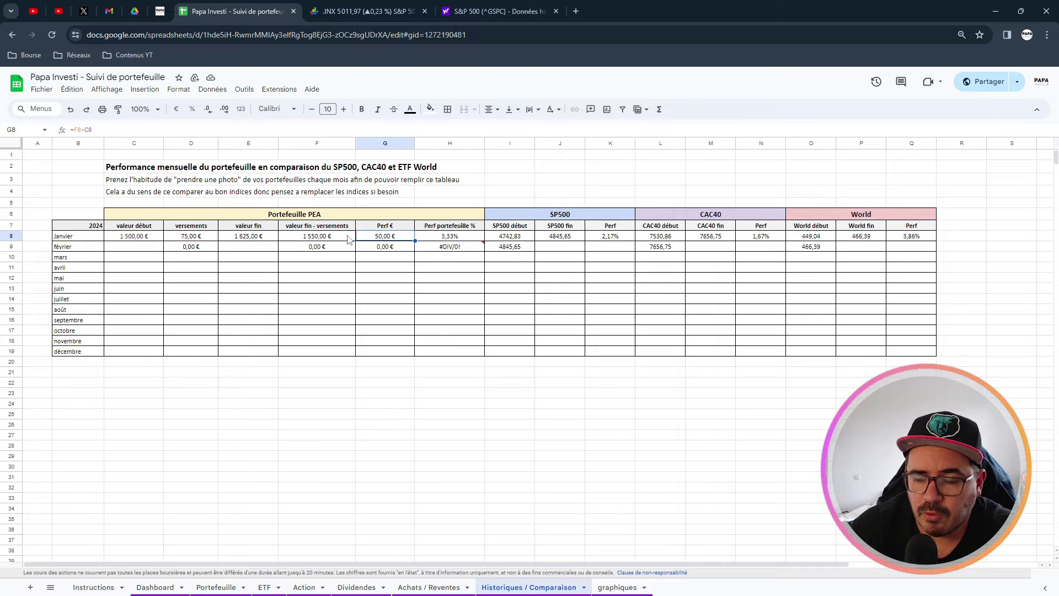
{"action": "double_click", "coordinate": [391, 238]}
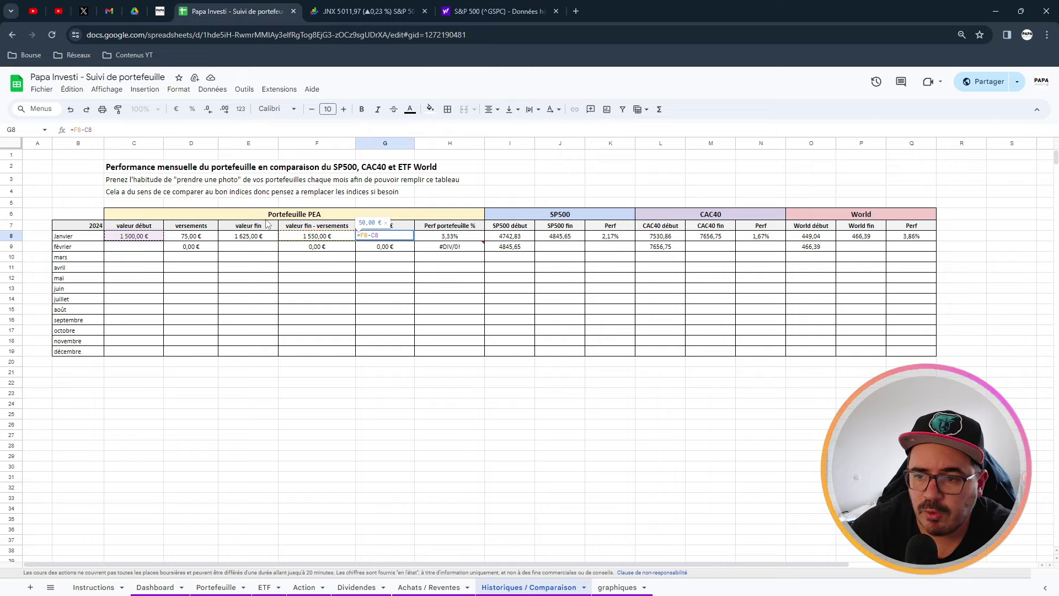
{"action": "key", "text": "Return"}
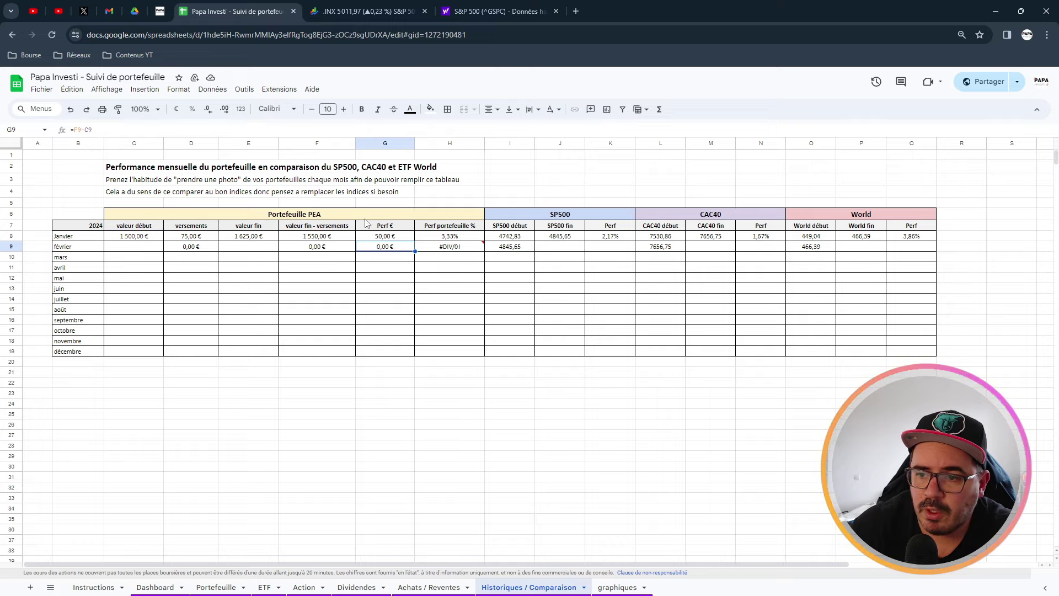
{"action": "double_click", "coordinate": [456, 237]}
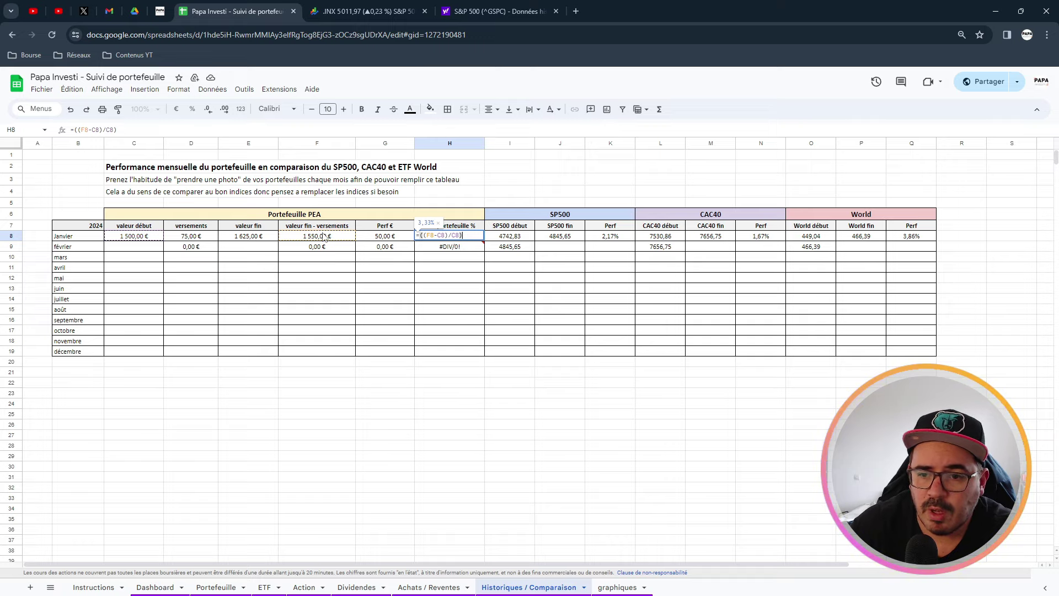
{"action": "key", "text": "Escape"}
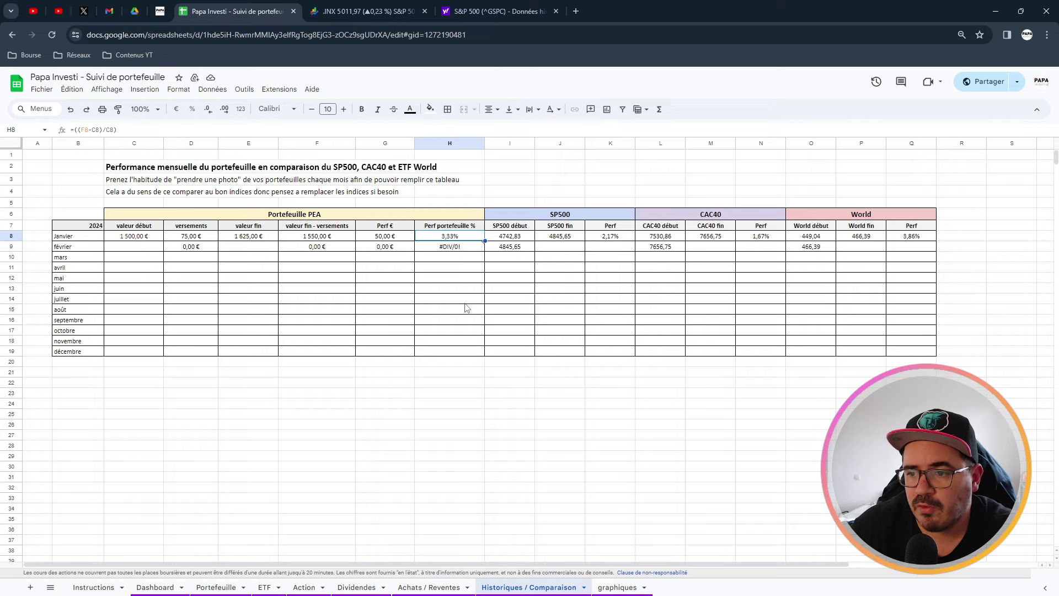
Switch to Yahoo Finance and open the S&P 500 (^GSPC) historical data from the world indices list.
{"action": "left_click", "coordinate": [519, 238]}
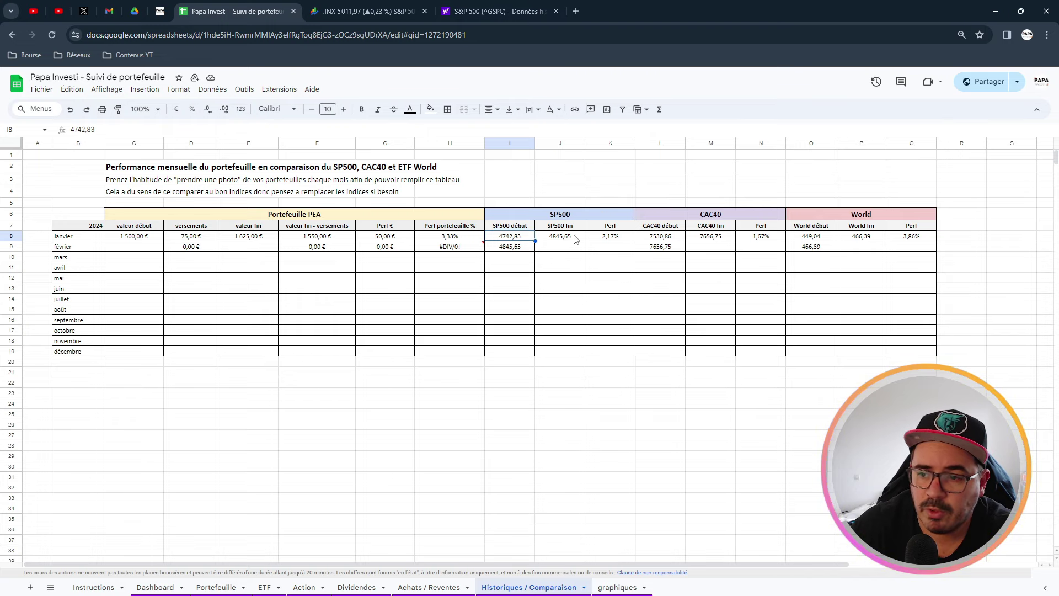
{"action": "left_click", "coordinate": [465, 11]}
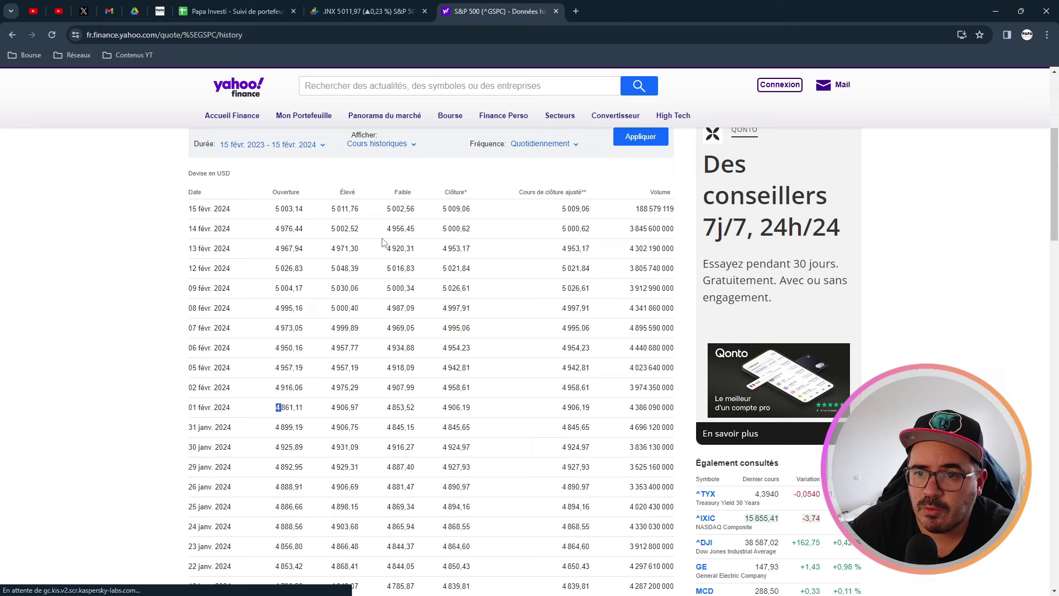
{"action": "mouse_move", "coordinate": [457, 126]}
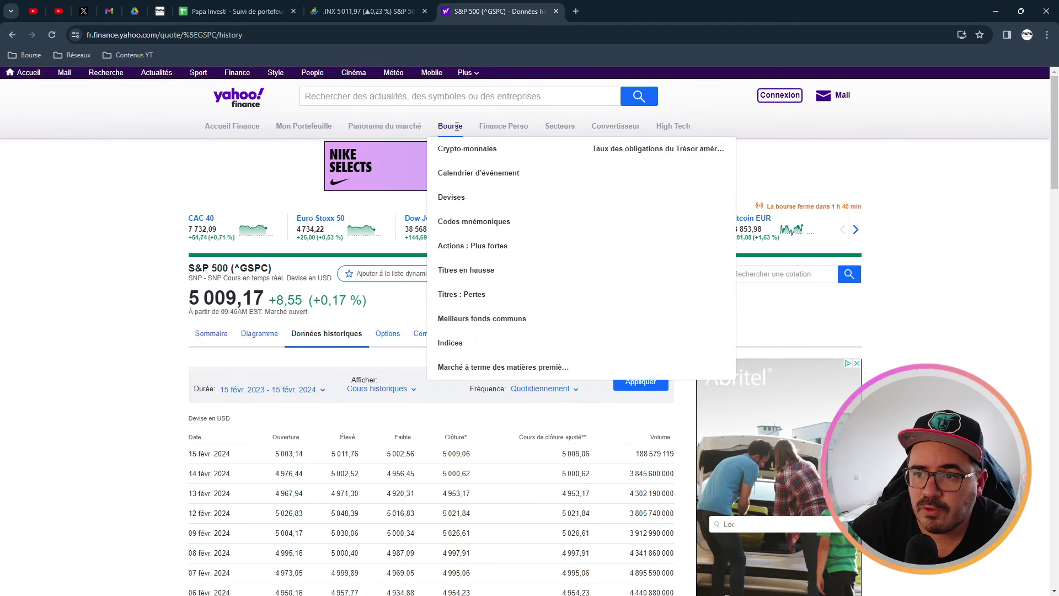
{"action": "left_click", "coordinate": [449, 343]}
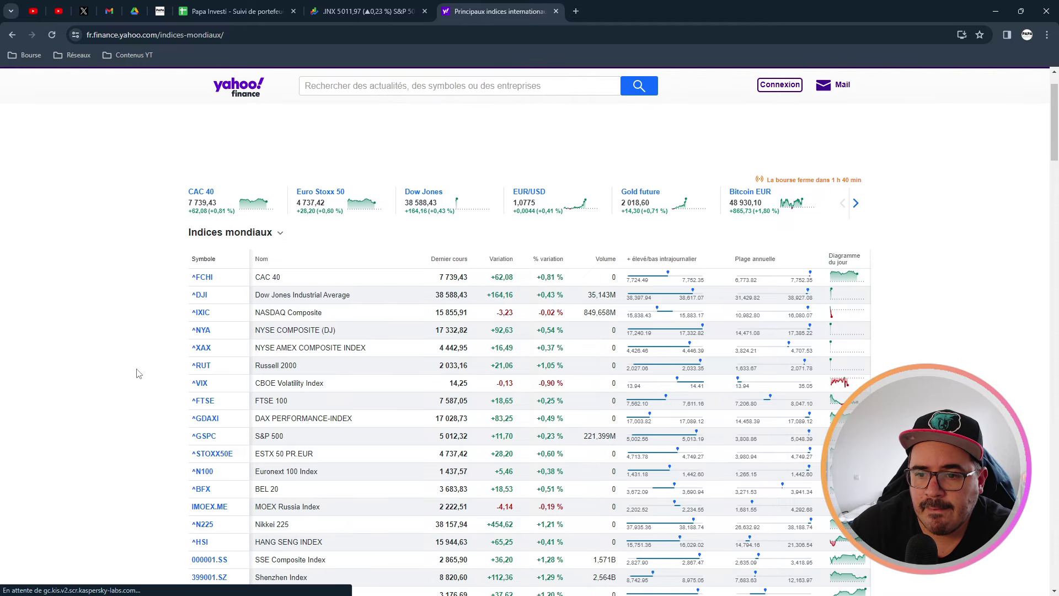
{"action": "scroll", "coordinate": [204, 408], "scroll_direction": "down", "scroll_amount": 1}
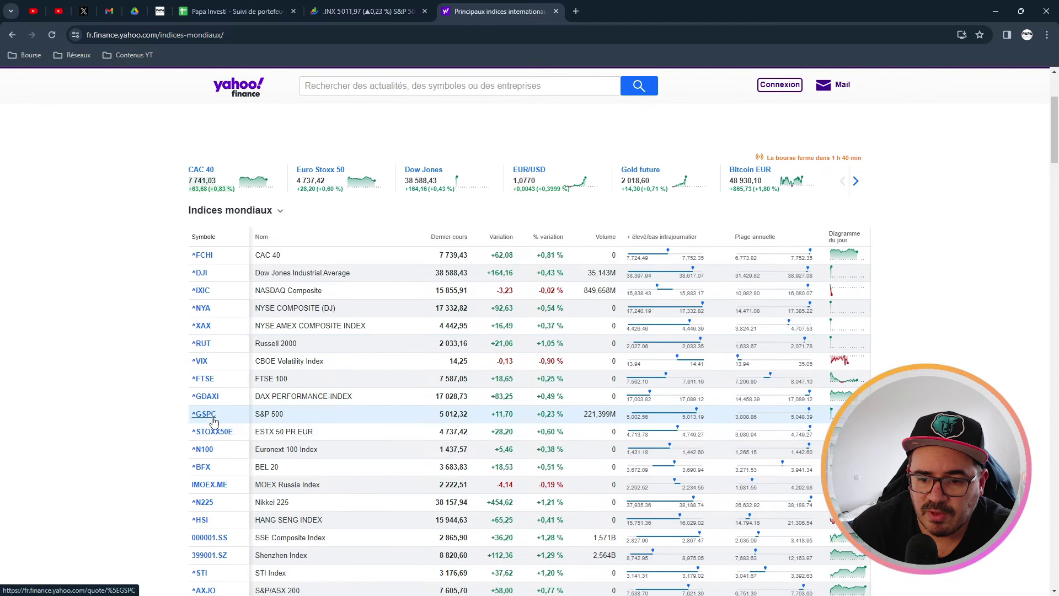
{"action": "left_click", "coordinate": [213, 418]}
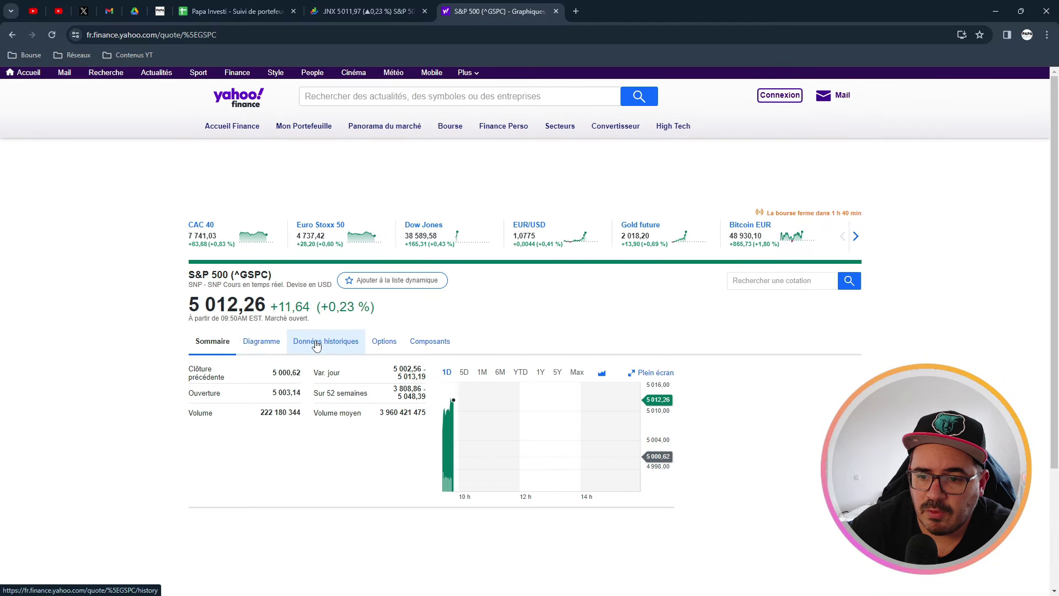
{"action": "left_click", "coordinate": [317, 345]}
Look up the S&P 500 closing price for 31 janv. 2024, and return to février's SP500 fin cell in the spreadsheet.
{"action": "scroll", "coordinate": [165, 433], "scroll_direction": "down", "scroll_amount": 3}
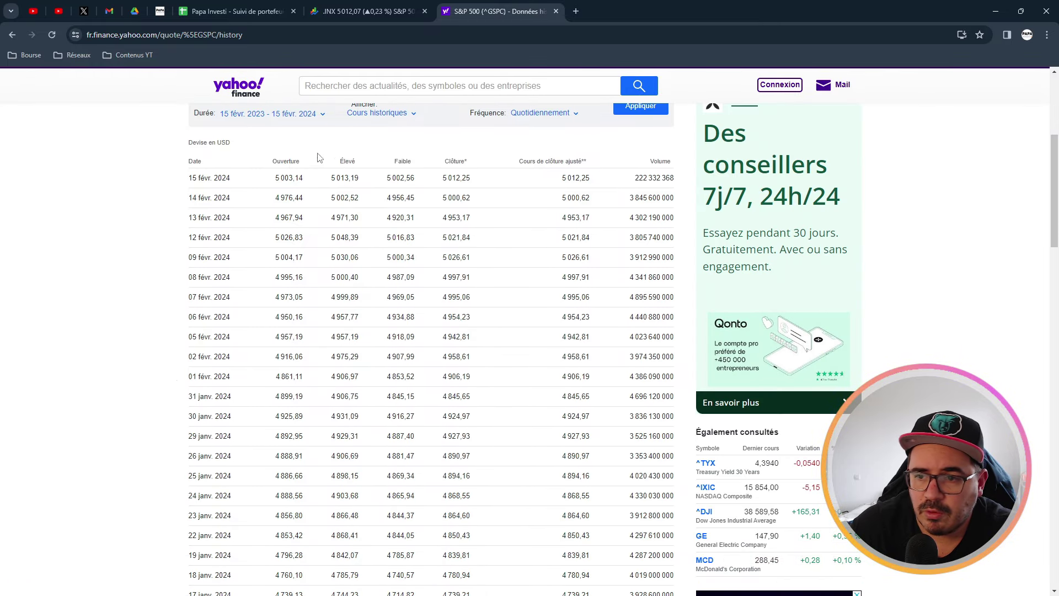
{"action": "scroll", "coordinate": [255, 409], "scroll_direction": "down", "scroll_amount": 1}
{"action": "scroll", "coordinate": [255, 409], "scroll_direction": "up", "scroll_amount": 1}
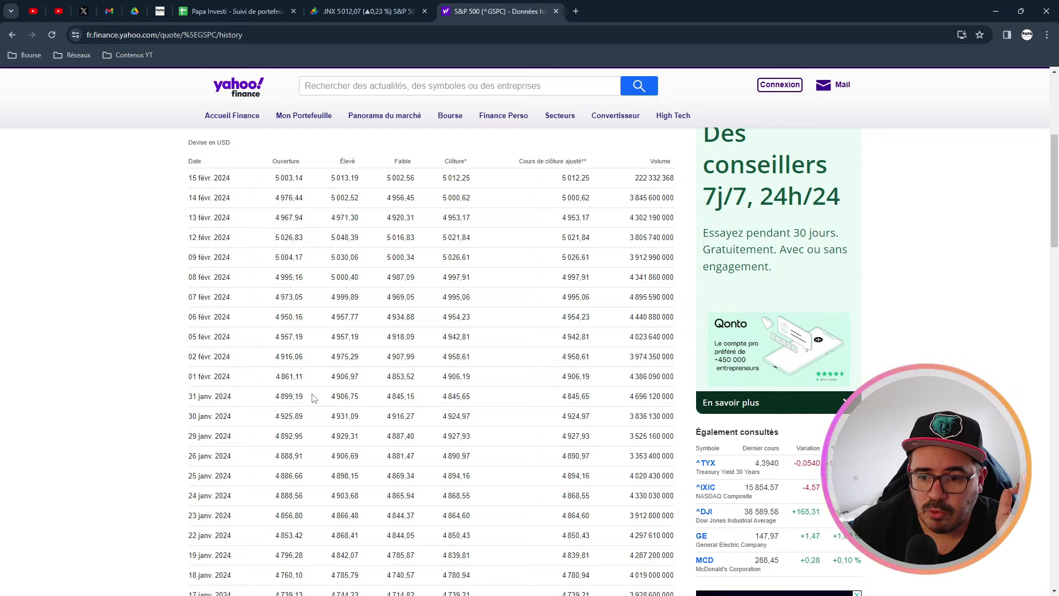
{"action": "double_click", "coordinate": [464, 396]}
{"action": "left_click", "coordinate": [237, 11]}
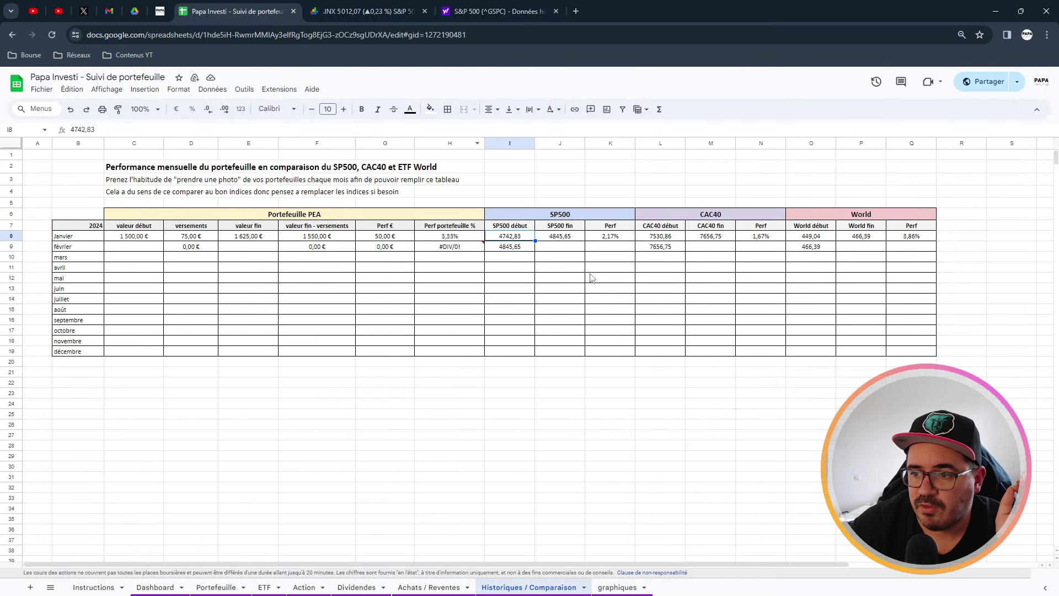
{"action": "left_click", "coordinate": [563, 251]}
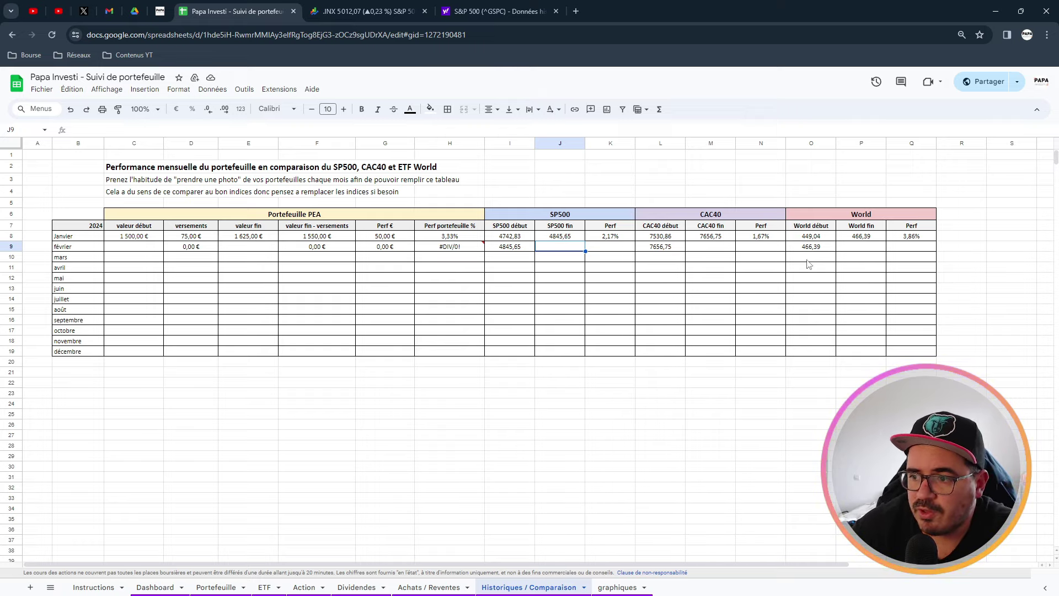
Compare janvier's portfolio performance with the SP500, CAC40 and World Perf cells and their formulas.
{"action": "left_click", "coordinate": [610, 236]}
{"action": "left_click", "coordinate": [761, 237]}
{"action": "left_click", "coordinate": [906, 237]}
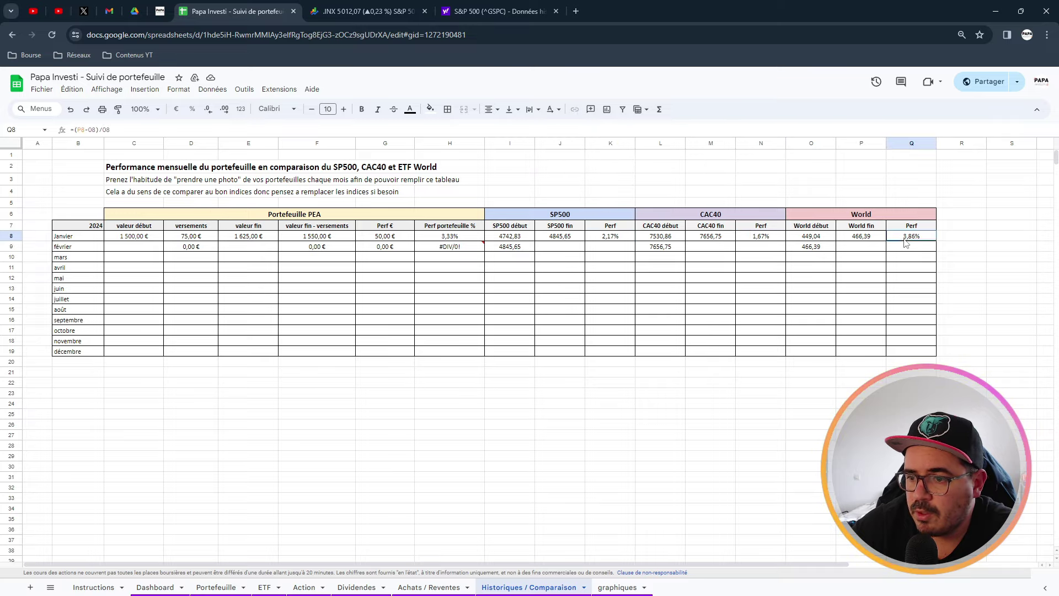
{"action": "left_click", "coordinate": [458, 241]}
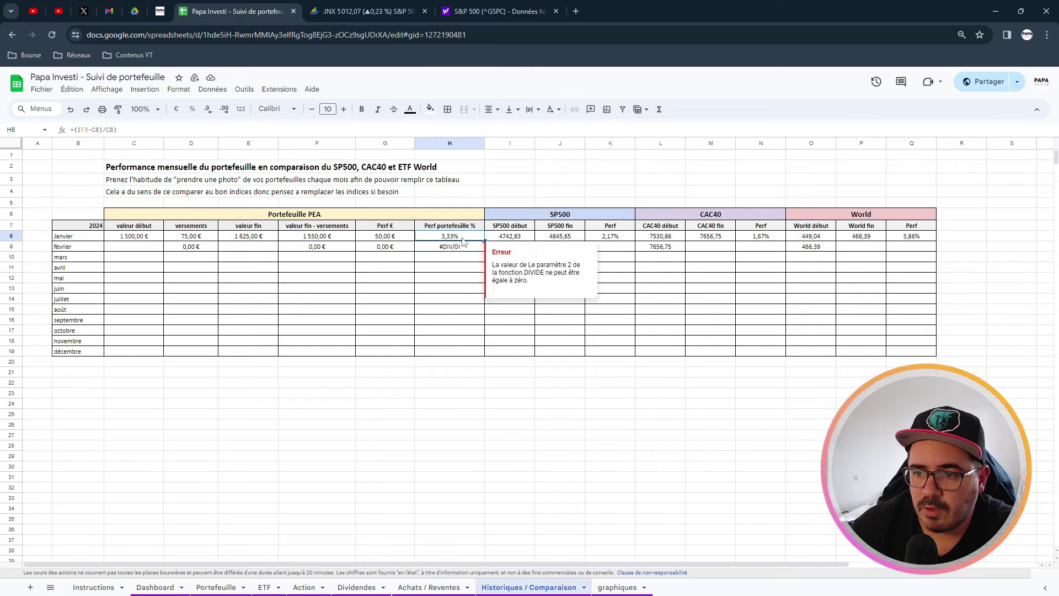
{"action": "left_click", "coordinate": [622, 239]}
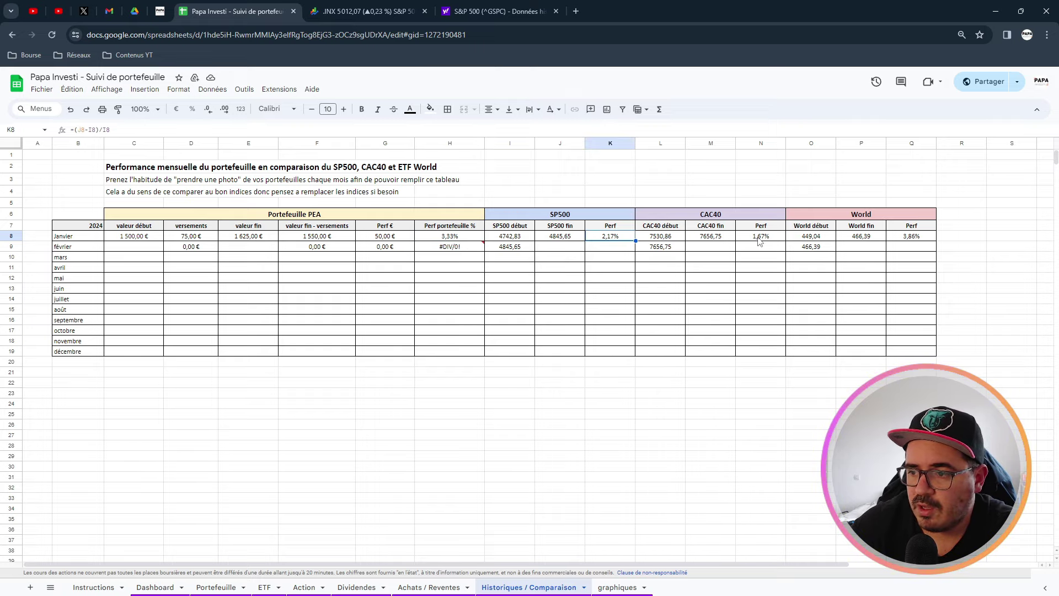
{"action": "left_click", "coordinate": [760, 239]}
{"action": "left_click", "coordinate": [930, 238]}
{"action": "left_click_drag", "start_coordinate": [381, 435], "coordinate": [374, 446]}
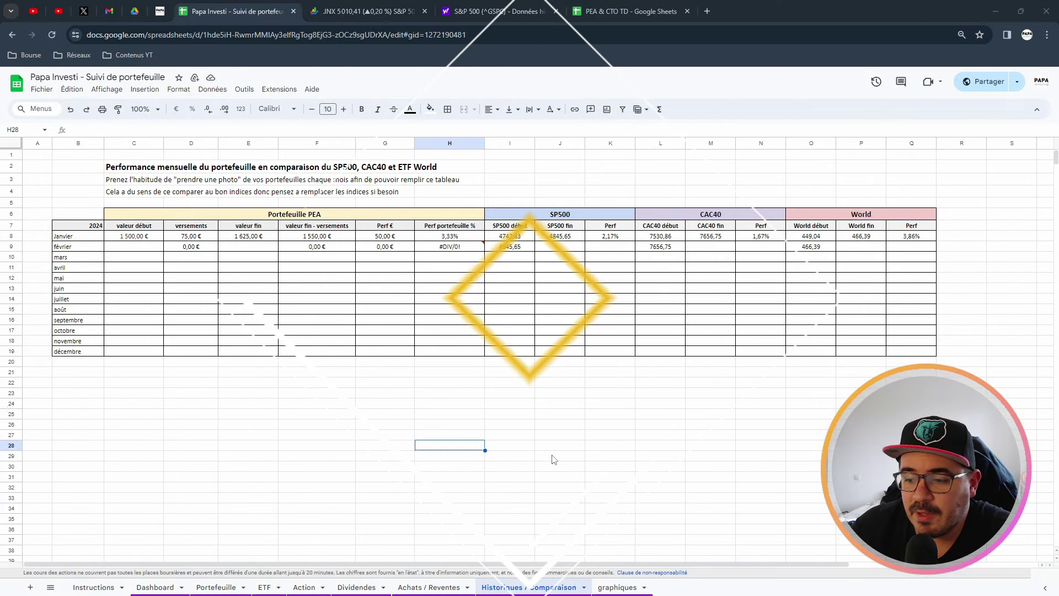
Open the graphiques sheet and examine the Répartition Portefeuille table with its ETF, Action and Liquidités donut chart.
{"action": "left_click", "coordinate": [610, 587]}
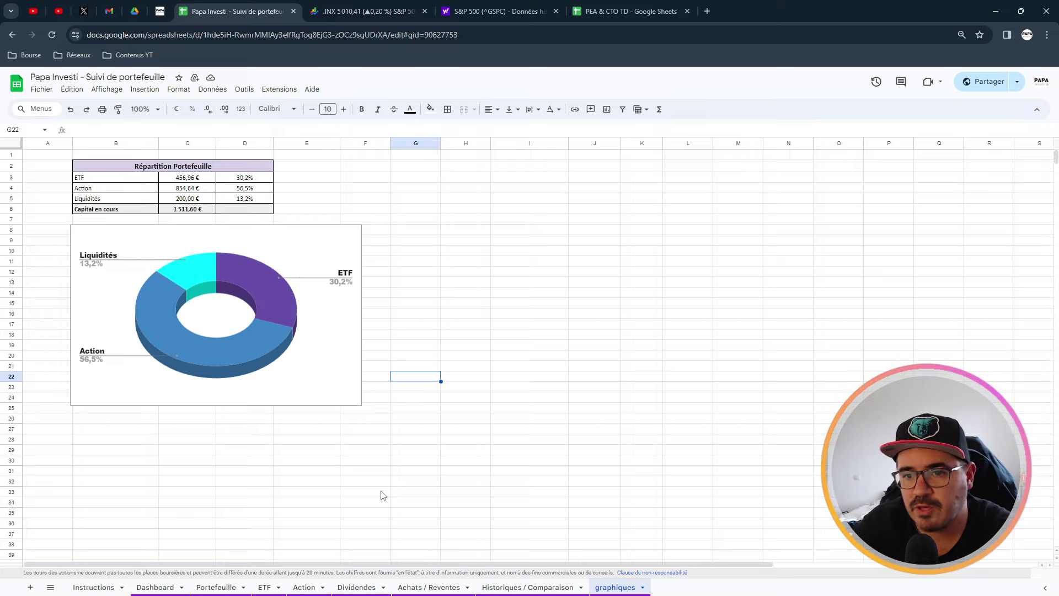
{"action": "left_click_drag", "start_coordinate": [178, 166], "coordinate": [208, 217]}
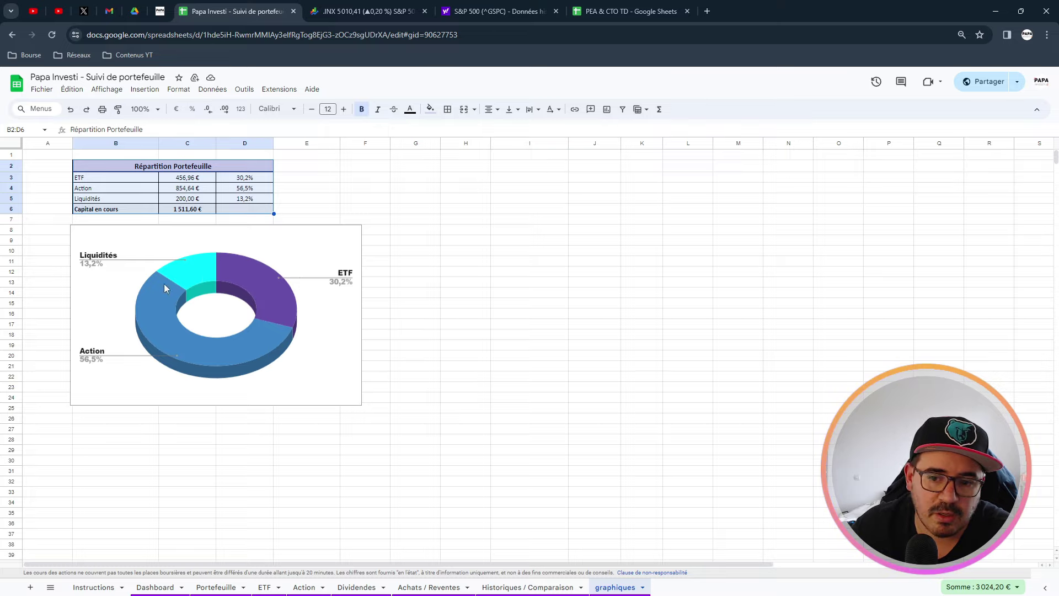
{"action": "left_click", "coordinate": [509, 344]}
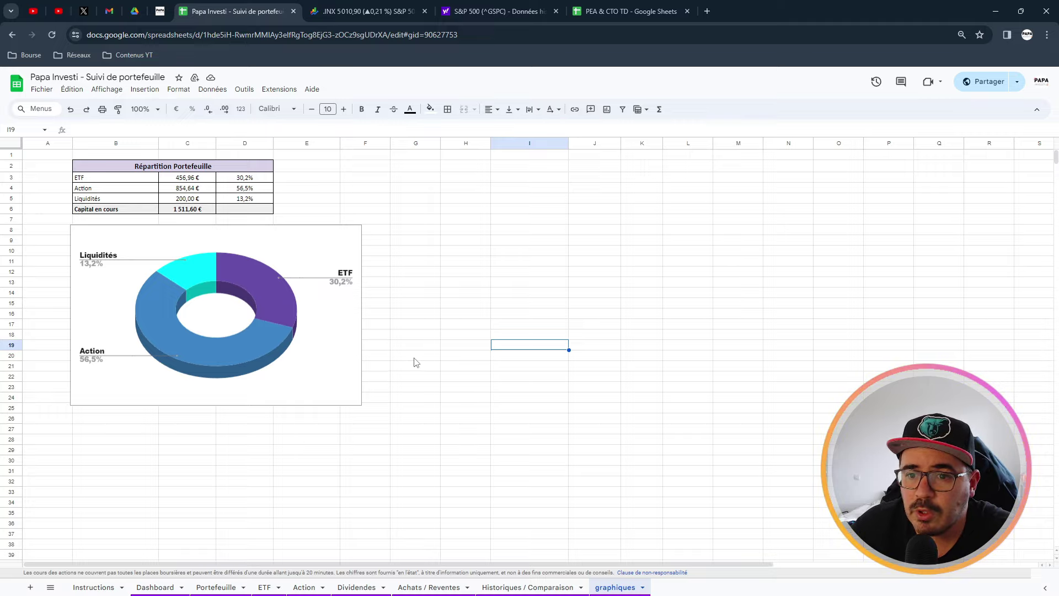
{"action": "left_click_drag", "start_coordinate": [145, 167], "coordinate": [197, 213]}
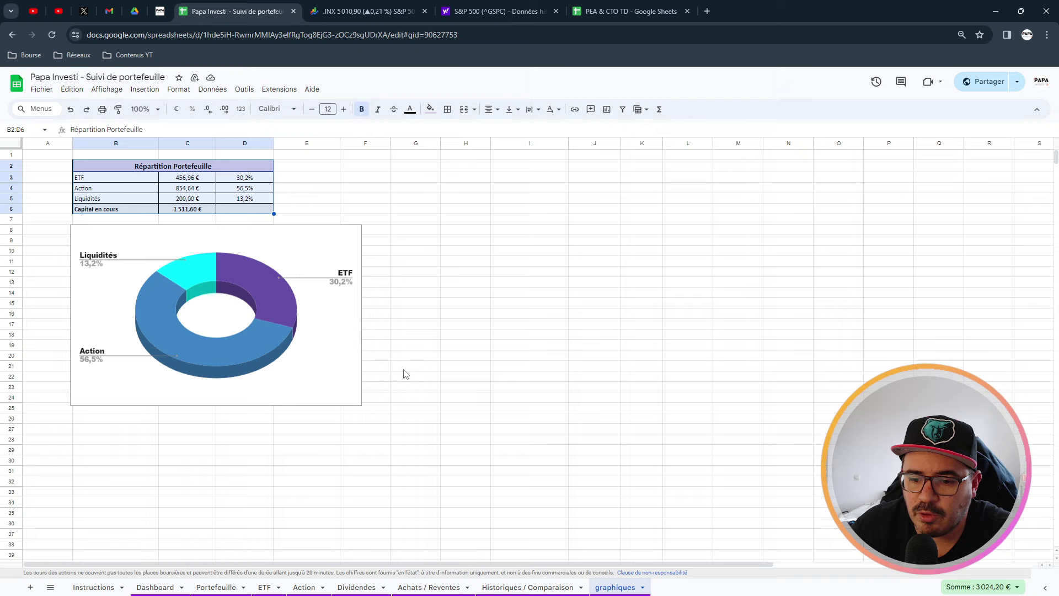
Check the ETF, Actions, liquidités and capital en cours block on the Portefeuille sheet against the graphiques allocation table.
{"action": "left_click", "coordinate": [215, 588]}
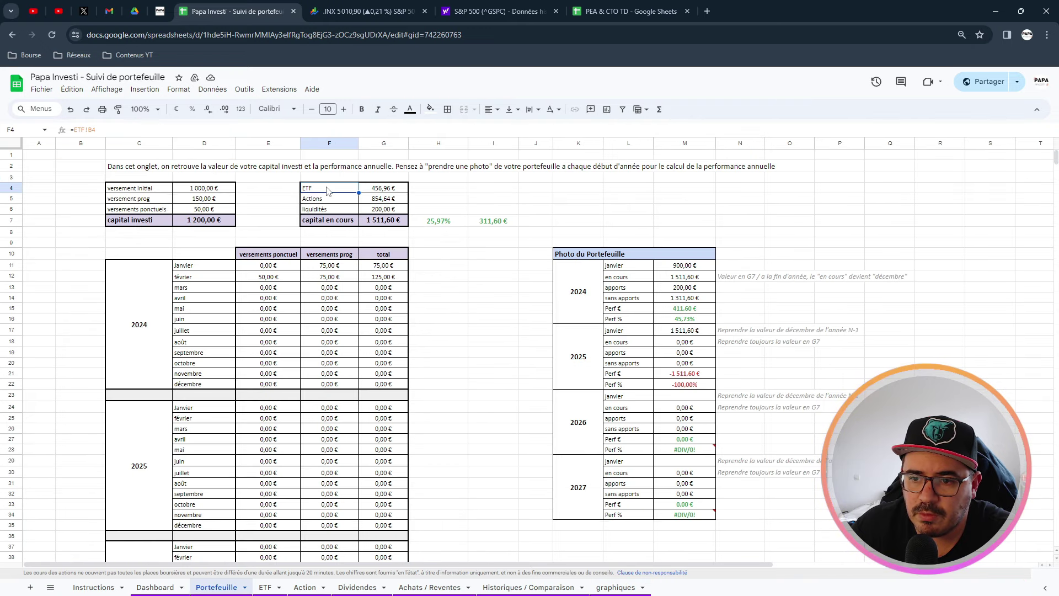
{"action": "left_click_drag", "start_coordinate": [327, 191], "coordinate": [383, 220]}
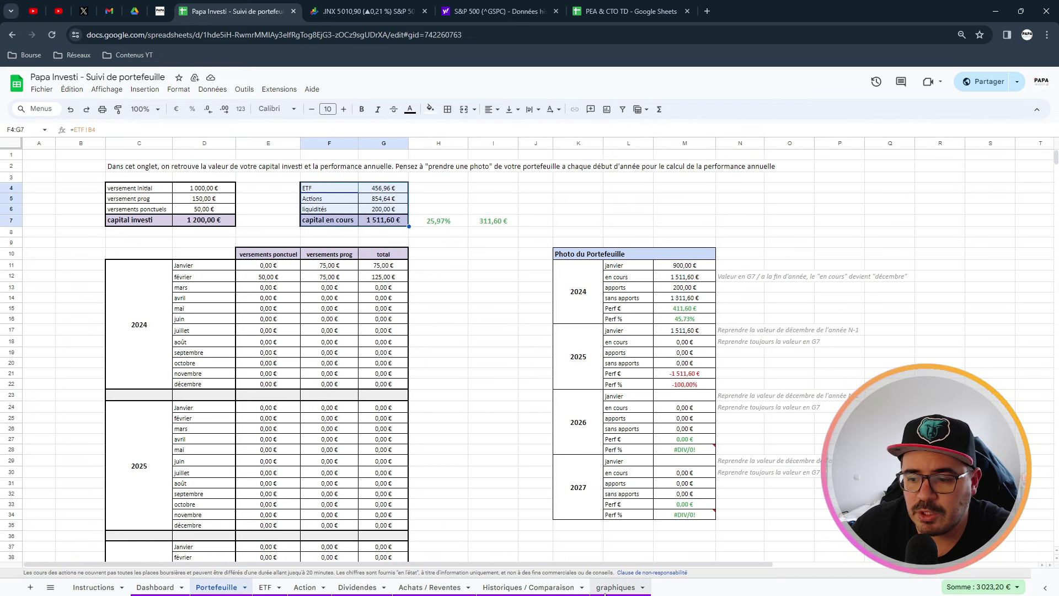
{"action": "left_click", "coordinate": [607, 589]}
{"action": "left_click", "coordinate": [440, 335]}
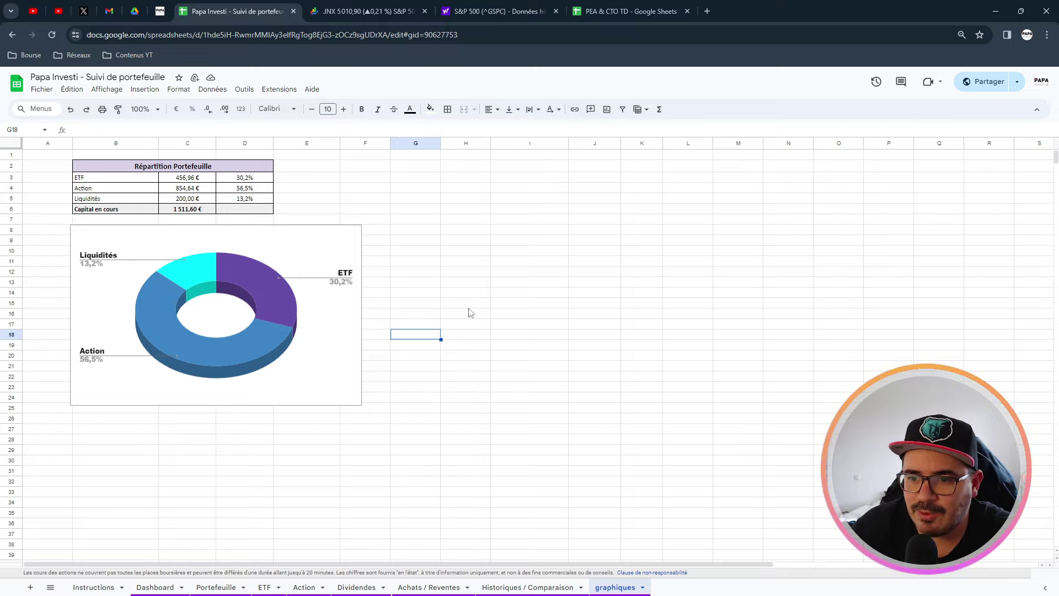
{"action": "left_click", "coordinate": [432, 400]}
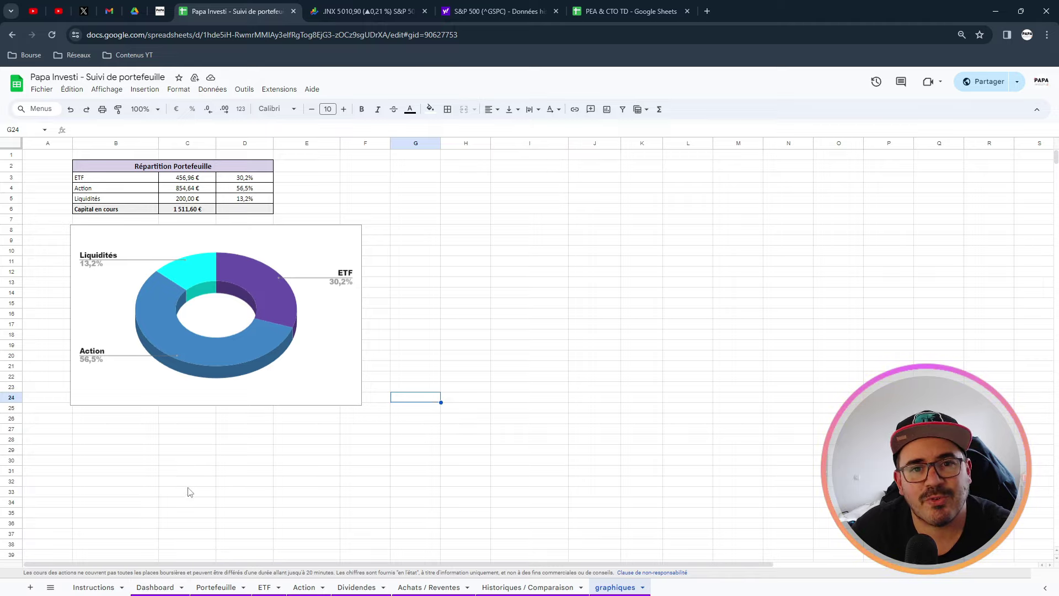
View the empty Dashboard sheet, and compare it with the completed DB PEA and DB CTO dashboards in the PEA & CTO TD spreadsheet.
{"action": "left_click", "coordinate": [155, 588]}
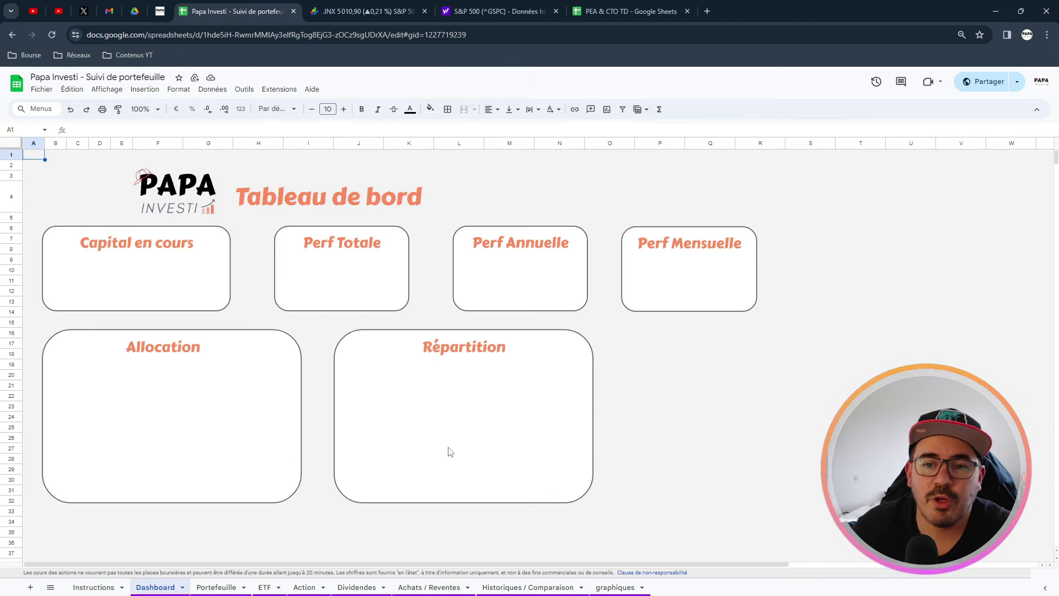
{"action": "left_click", "coordinate": [611, 12]}
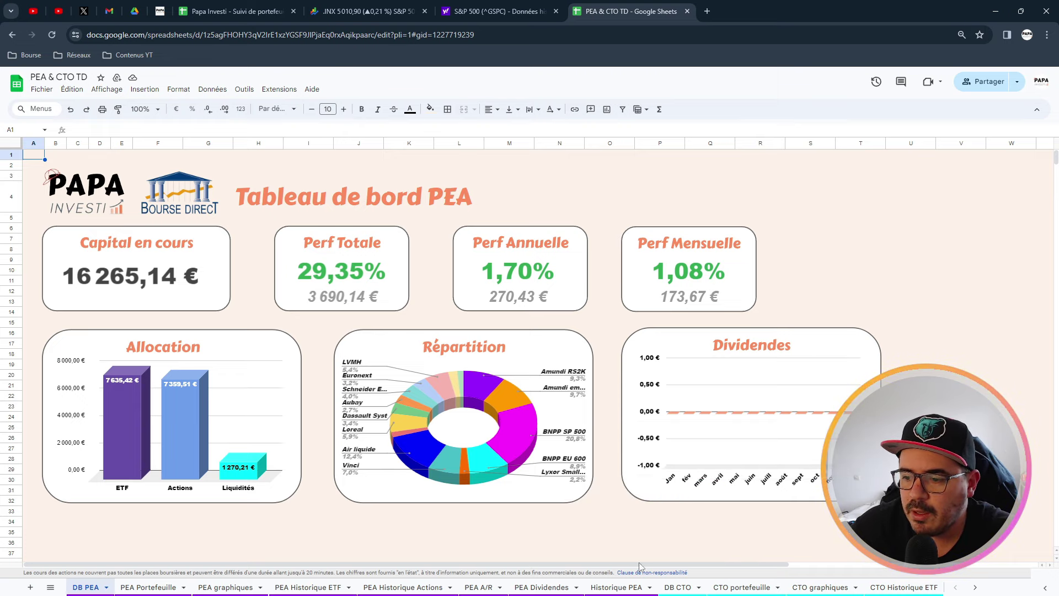
{"action": "left_click", "coordinate": [678, 587]}
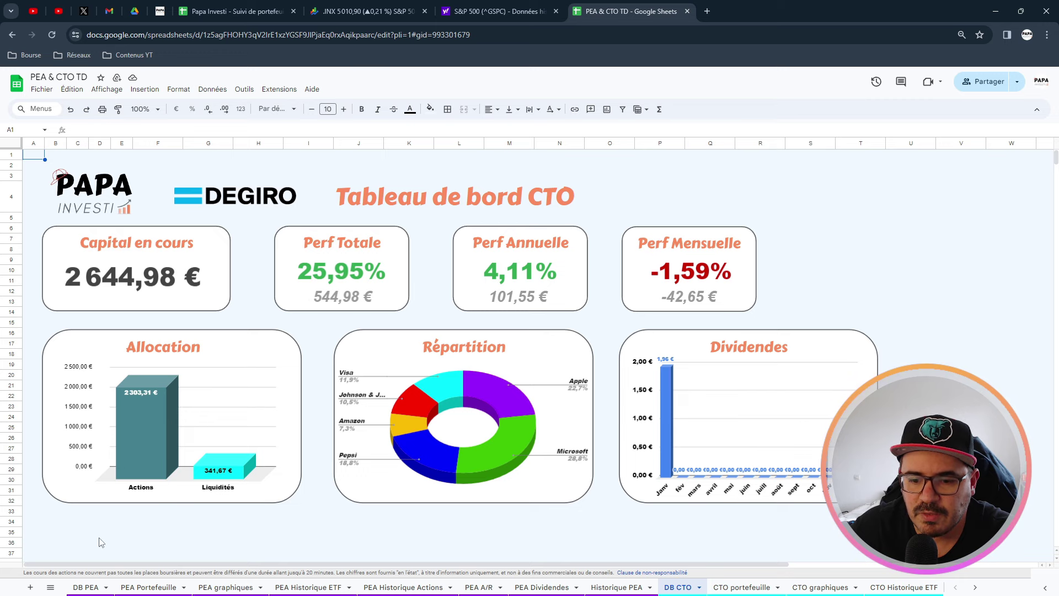
{"action": "left_click", "coordinate": [85, 589]}
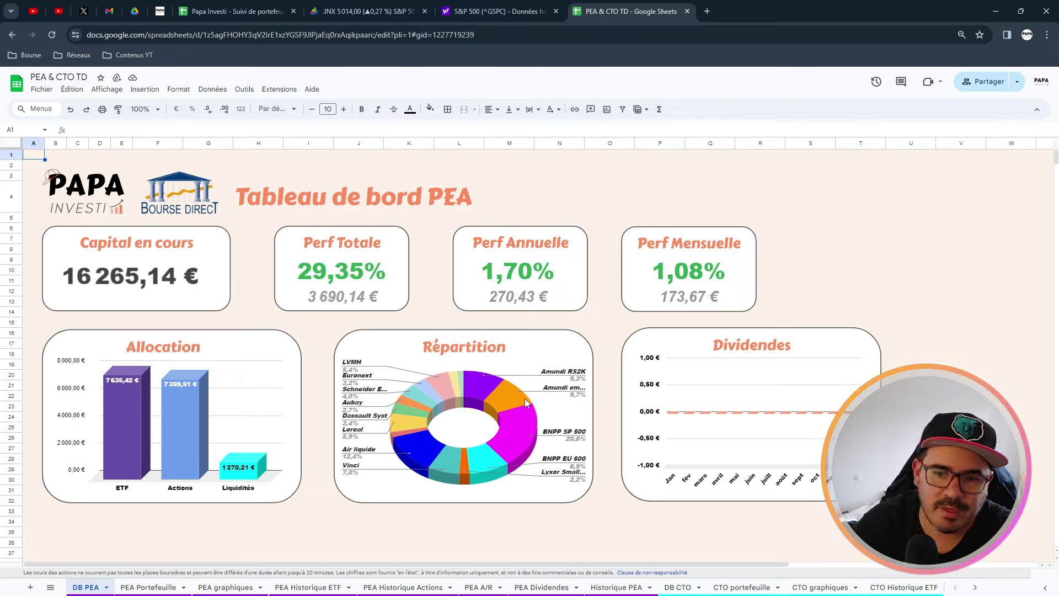
Return to the Papa Investi - Suivi de portefeuille Dashboard and select the drawing containing the Capital en cours, Allocation and Répartition frames.
{"action": "left_click", "coordinate": [234, 11]}
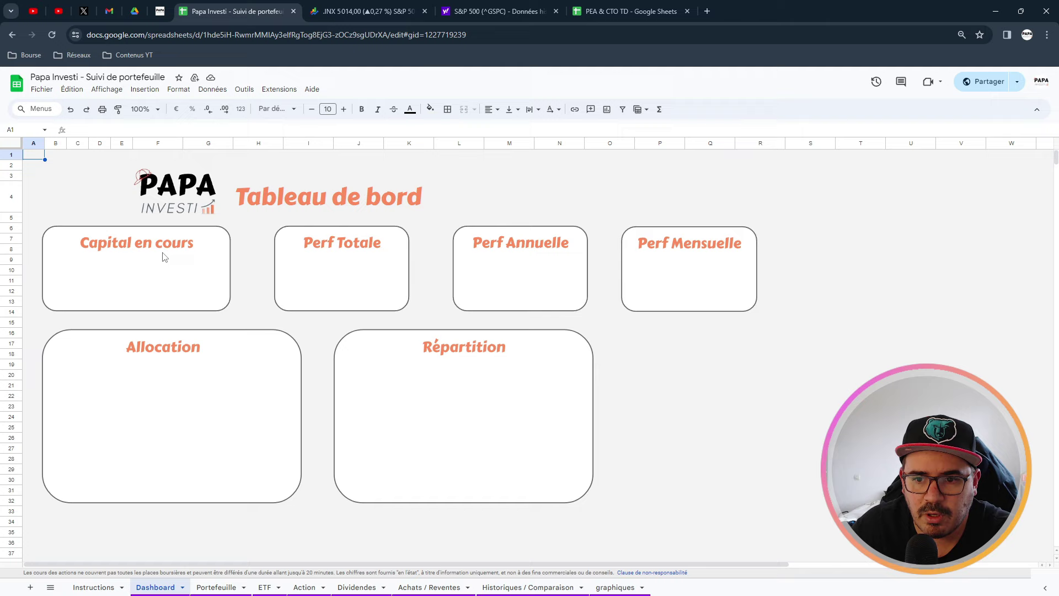
{"action": "left_click", "coordinate": [174, 234]}
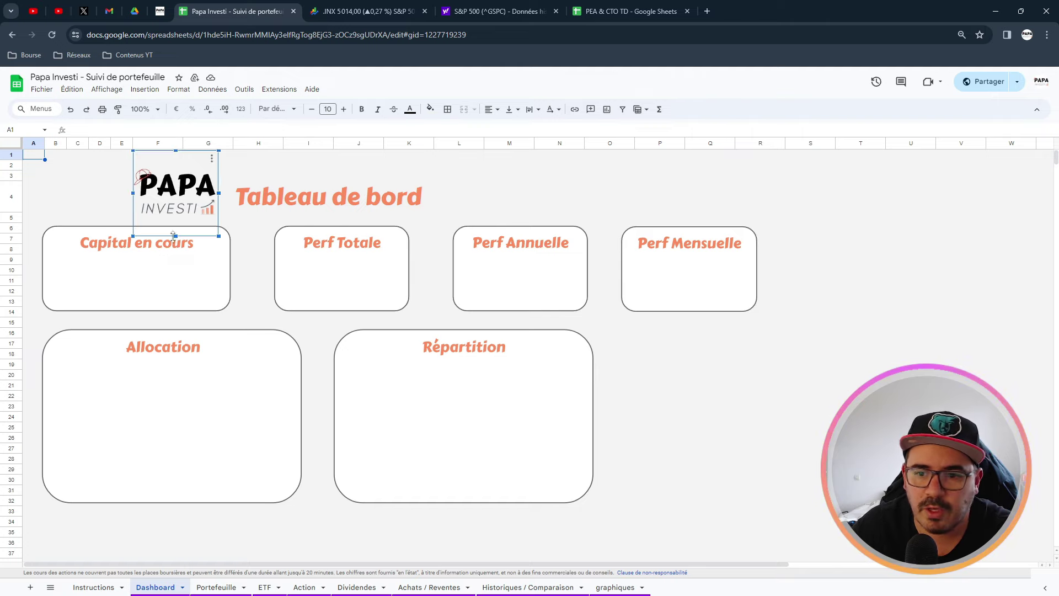
{"action": "left_click", "coordinate": [110, 244]}
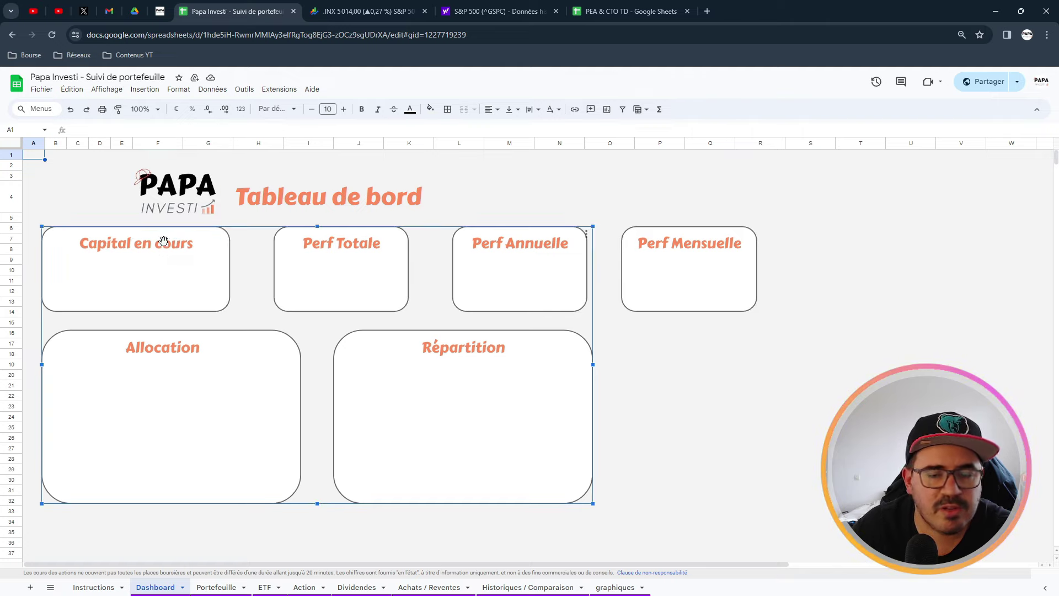